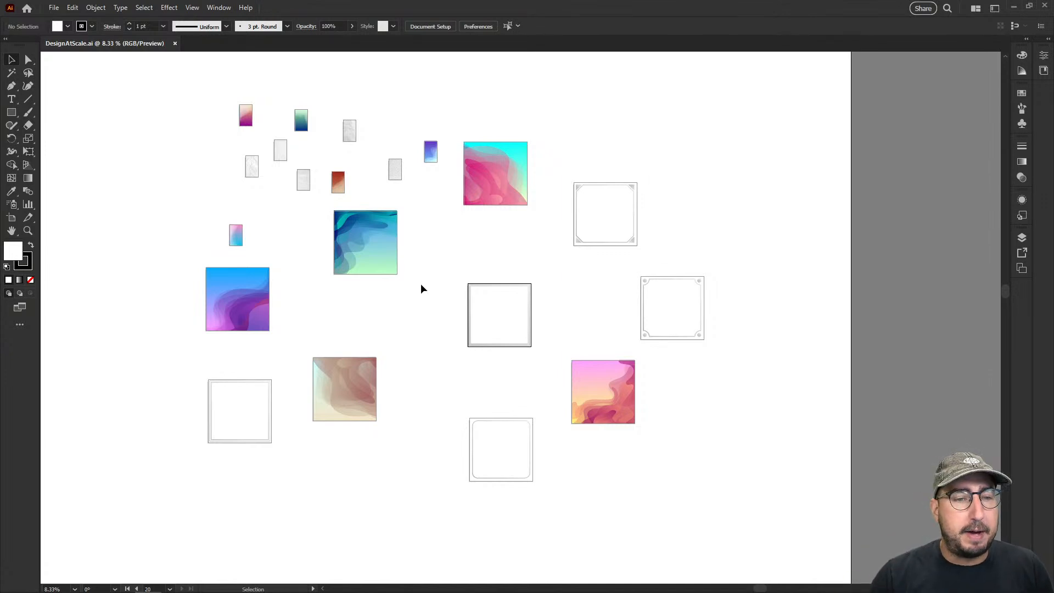
Examine the scattered artboards in the document, including the purple-blue background artboard up close
key("z")
left_click_drag(459, 237, 542, 306)
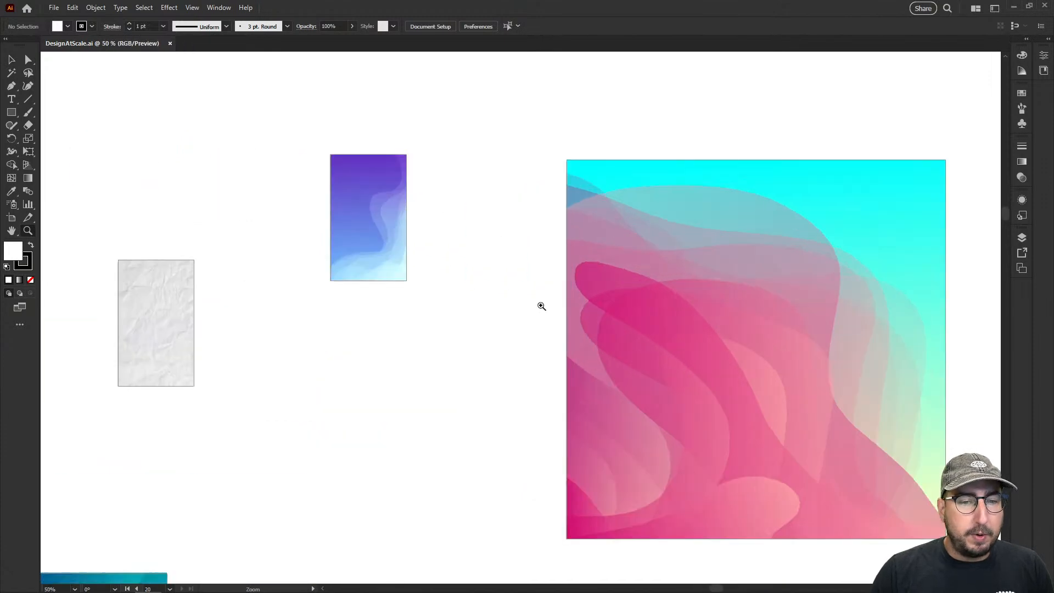
left_click(492, 305)
left_click(402, 195)
left_click(501, 306)
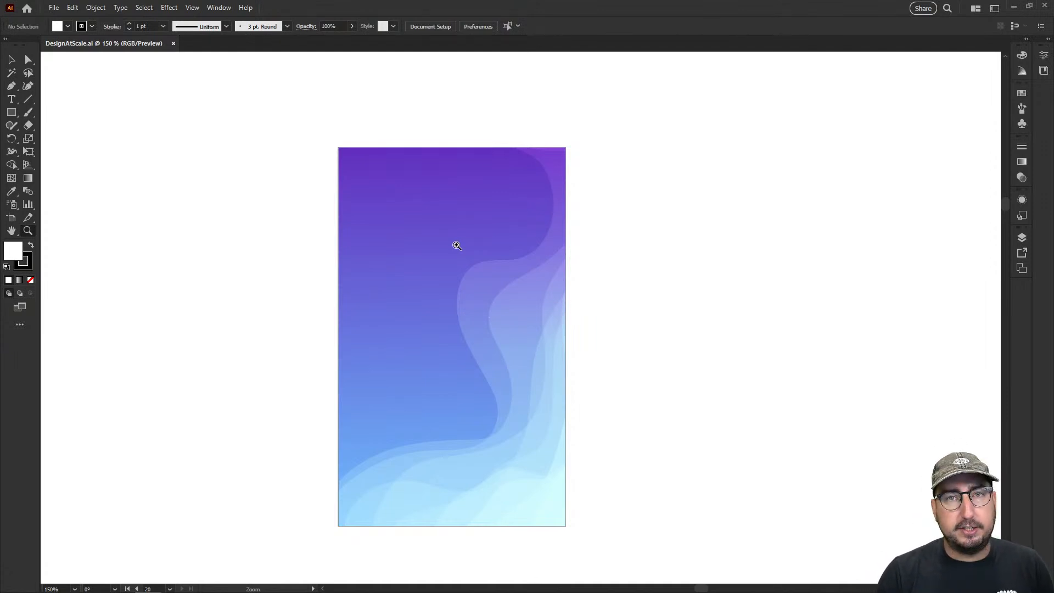
key("ctrl+minus")
key("ctrl+minus")
key("ctrl+minus")
key("ctrl+minus")
key("ctrl+minus")
key("ctrl+minus")
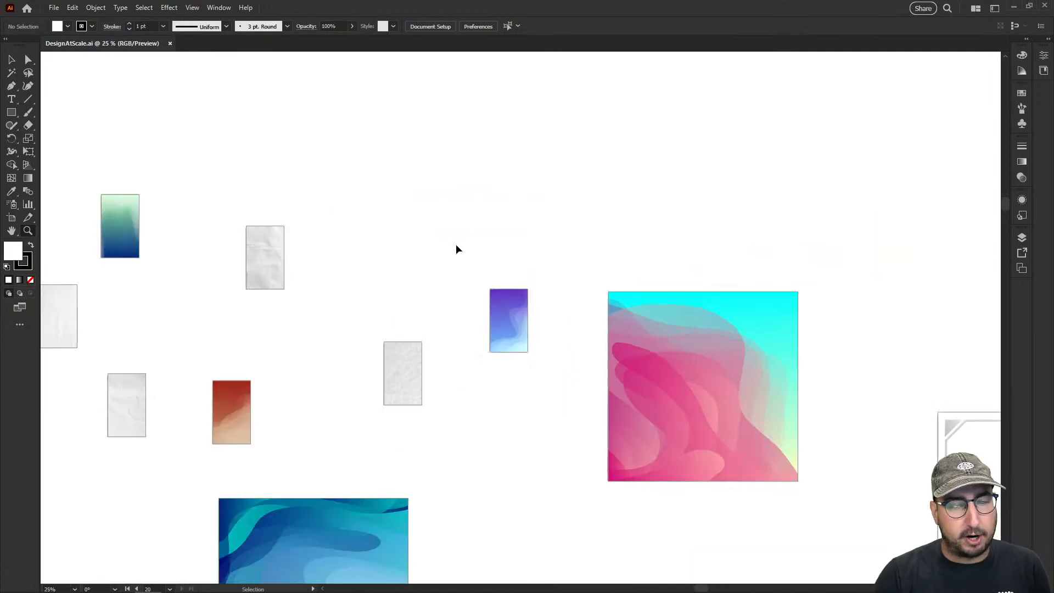
key("ctrl+minus")
left_click_drag(457, 250, 447, 153)
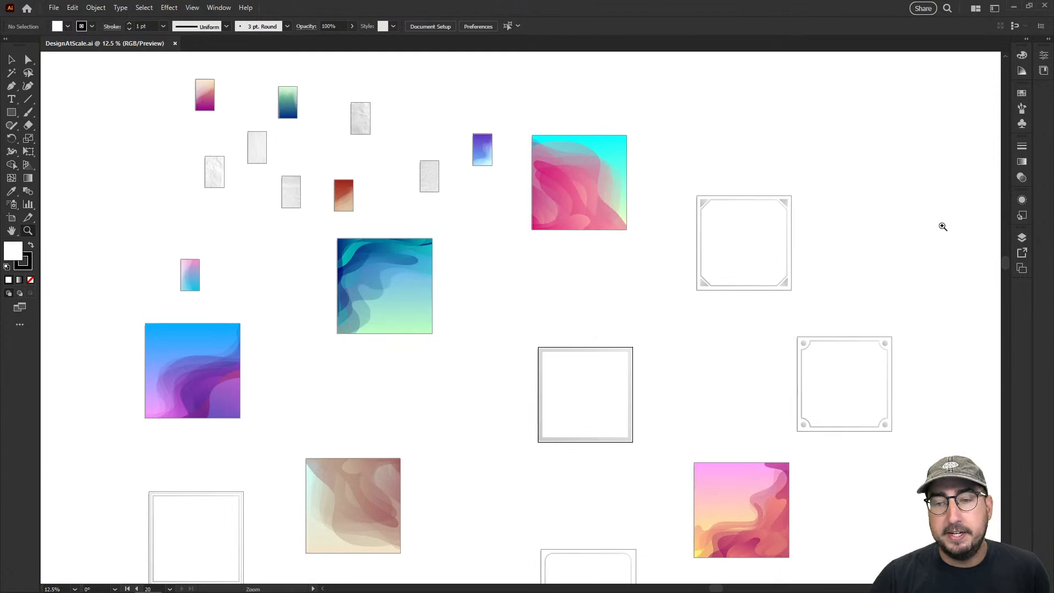
Rearrange all artboards into a grid by row with 5 columns and 0.5 in spacing, moving artwork with the artboards
left_click(1021, 268)
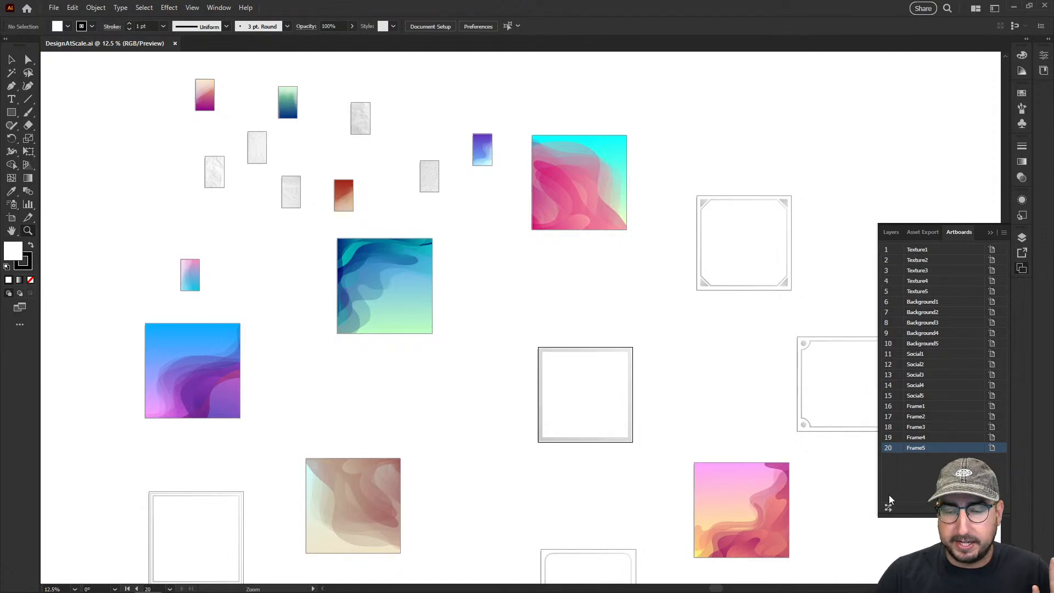
left_click_drag(905, 513, 891, 381)
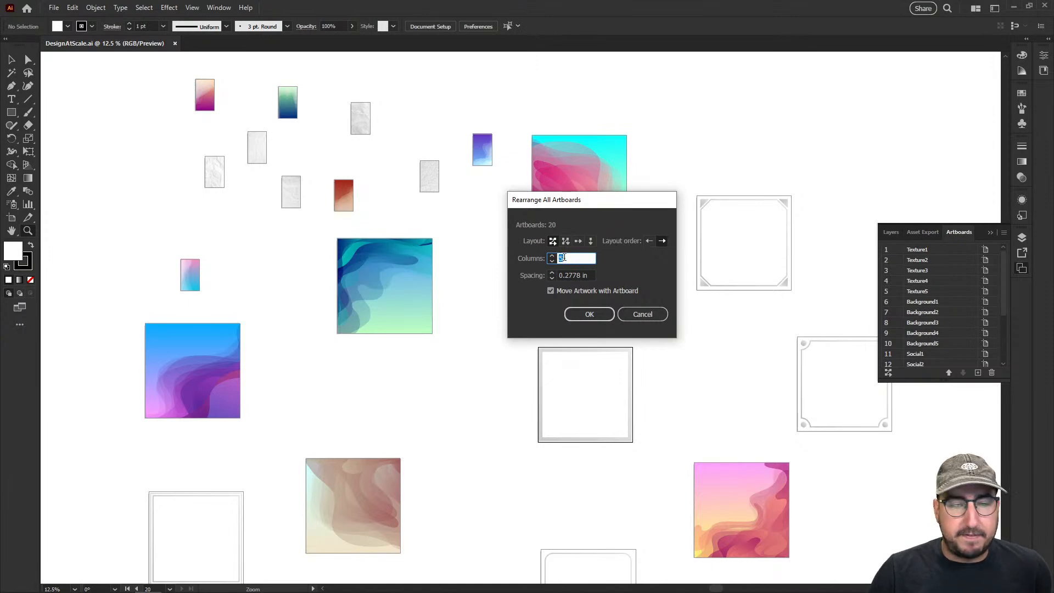
left_click(552, 273)
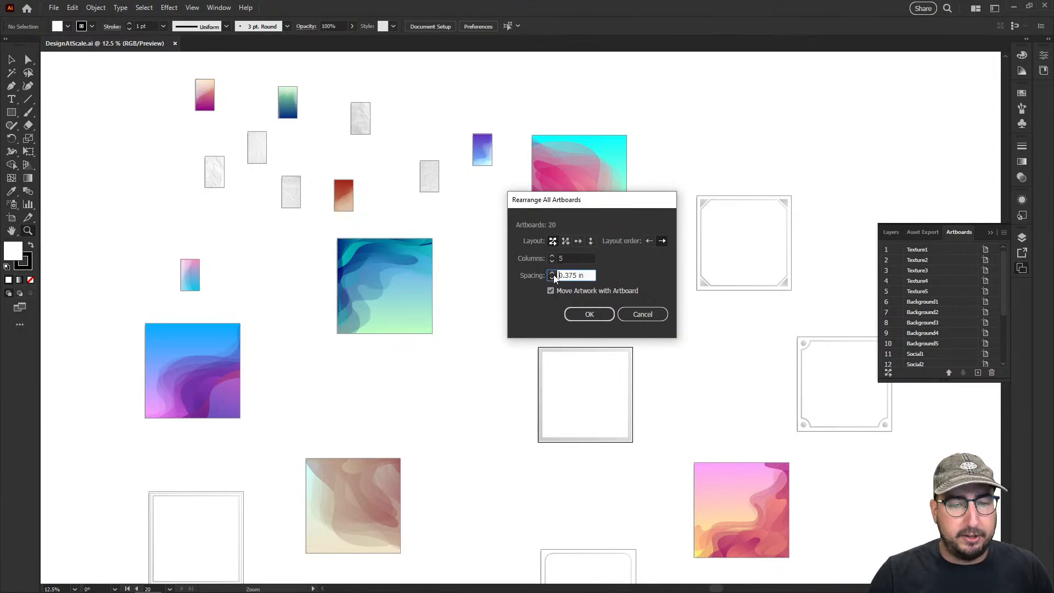
left_click(552, 273)
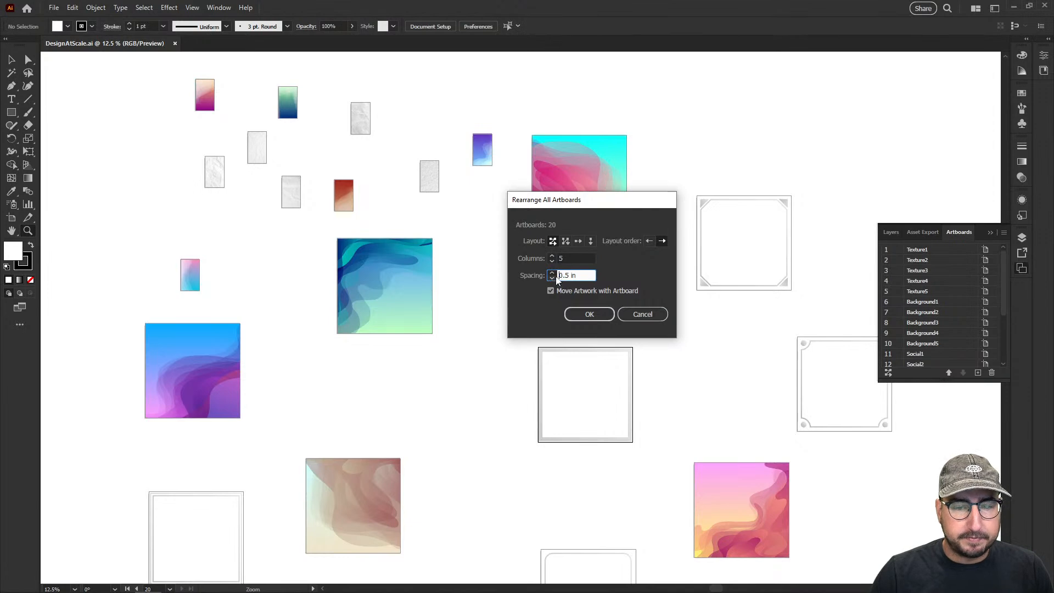
left_click(586, 314)
key("ctrl+alt+0")
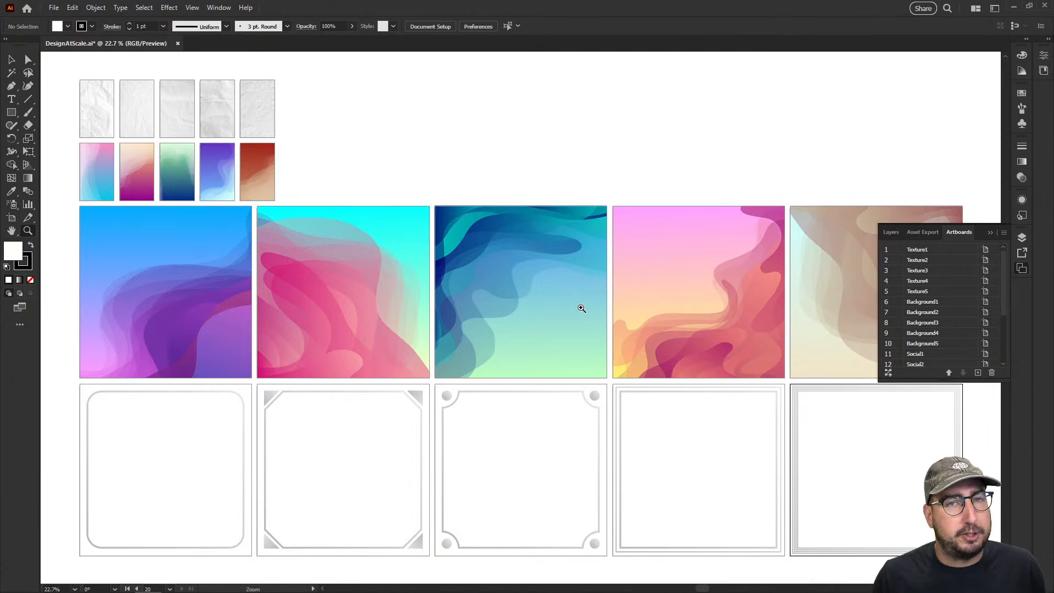
Move the teal wave artwork off the Social3 artboard onto the empty canvas above the grid
left_click_drag(579, 307, 497, 132)
key("v")
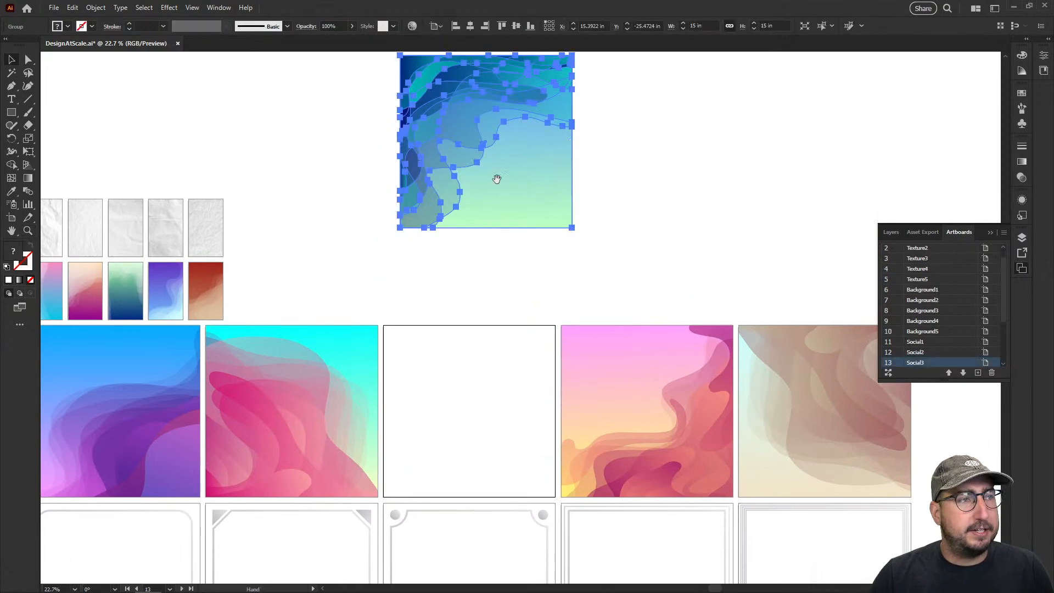
left_click_drag(498, 177, 438, 210)
left_click(533, 184)
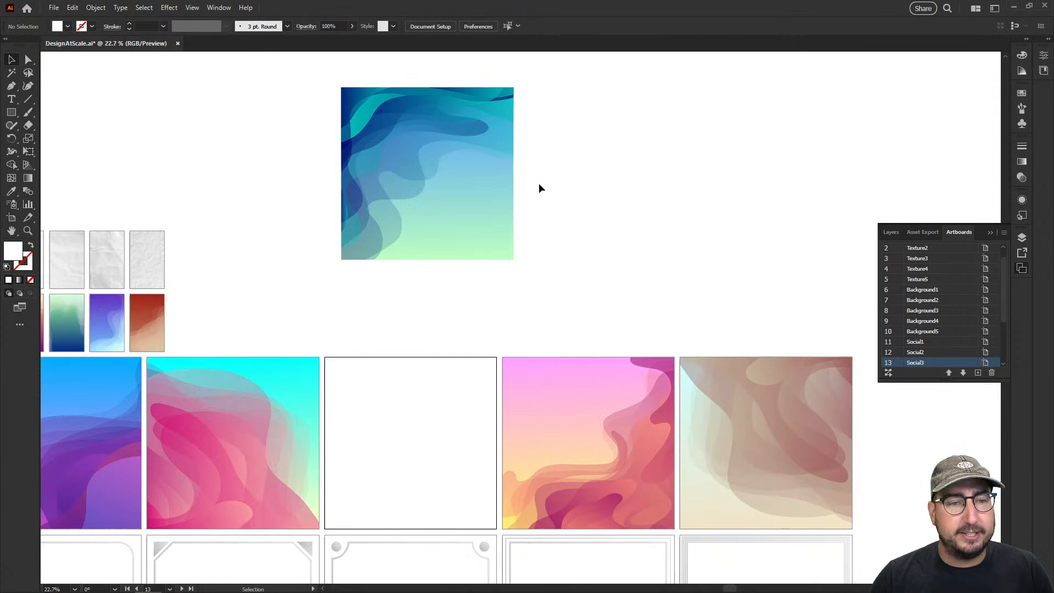
Create a new artboard fitted to the displaced teal artwork with the Artboard tool
left_click(11, 218)
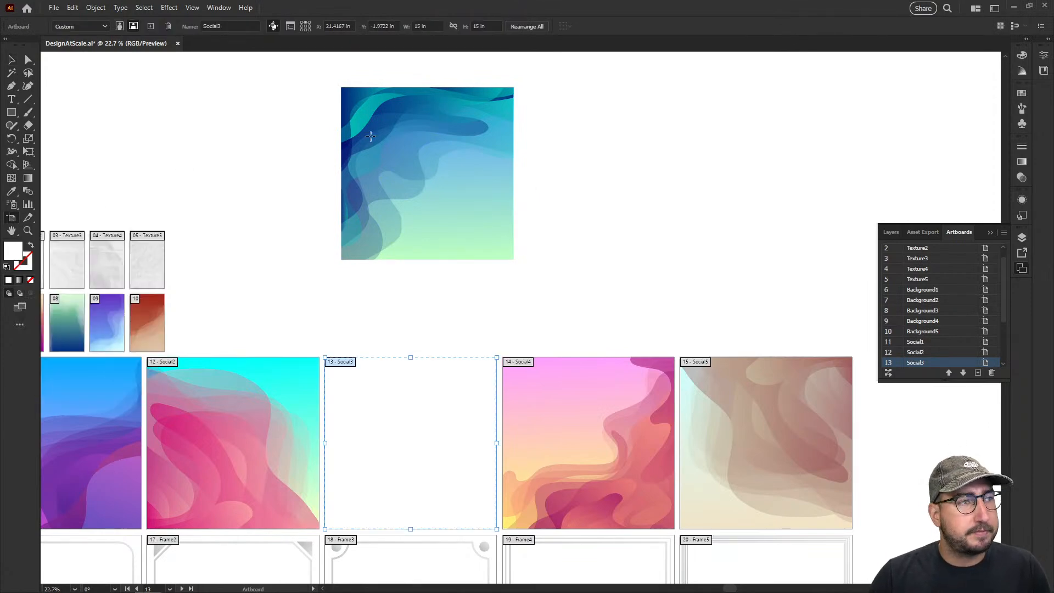
left_click(398, 127)
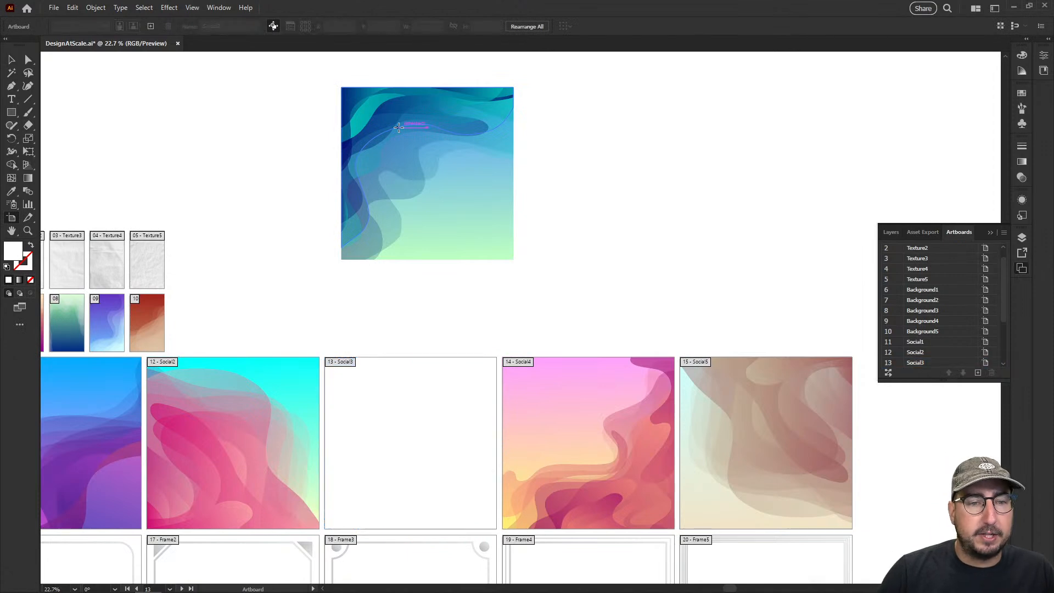
left_click(398, 127)
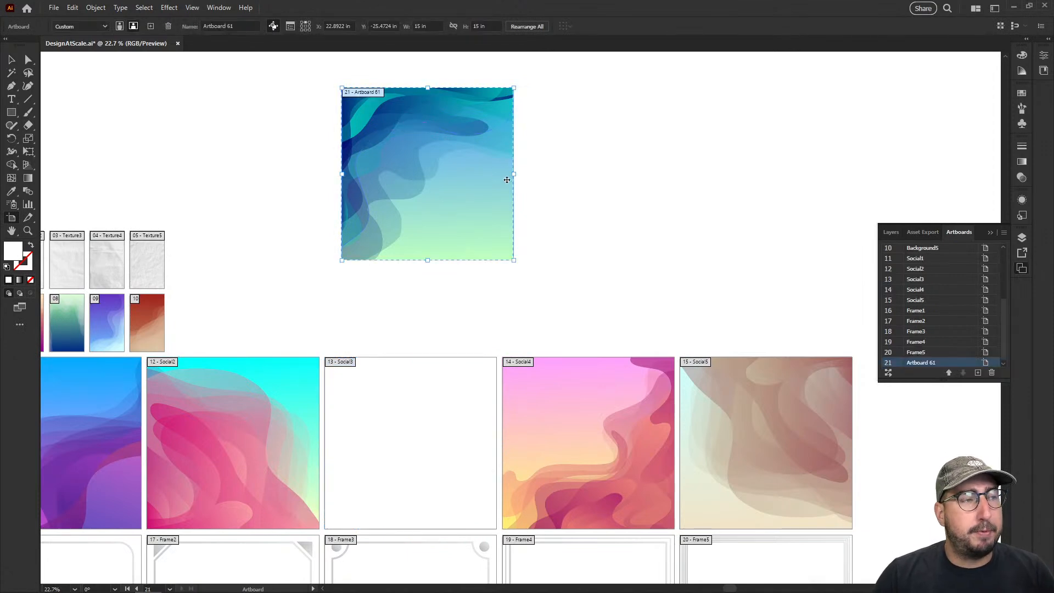
key("Escape")
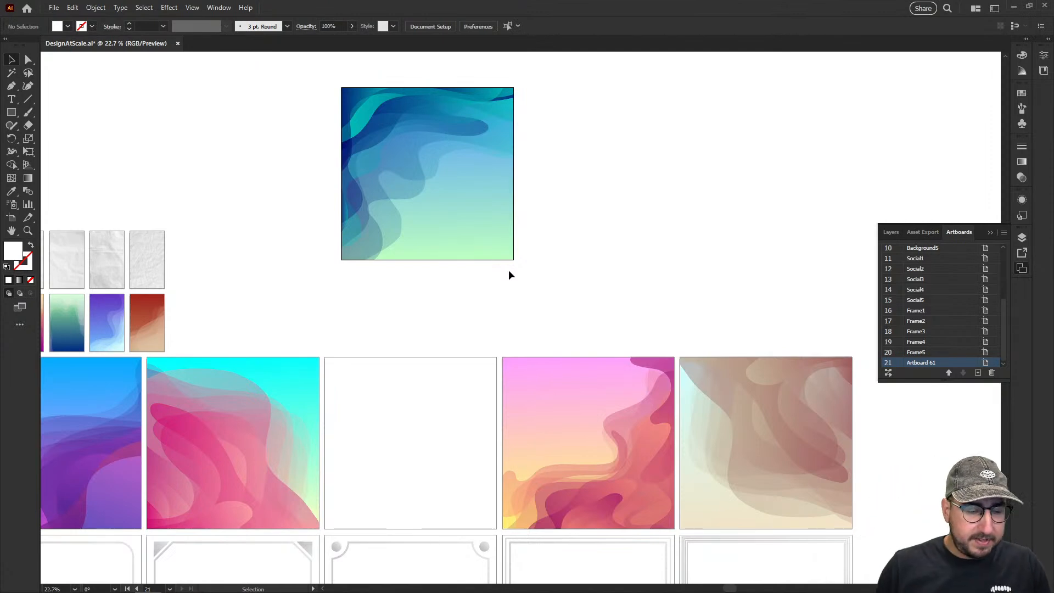
Undo the new artboard and the move of the teal artwork
key("ctrl+z")
key("ctrl+z")
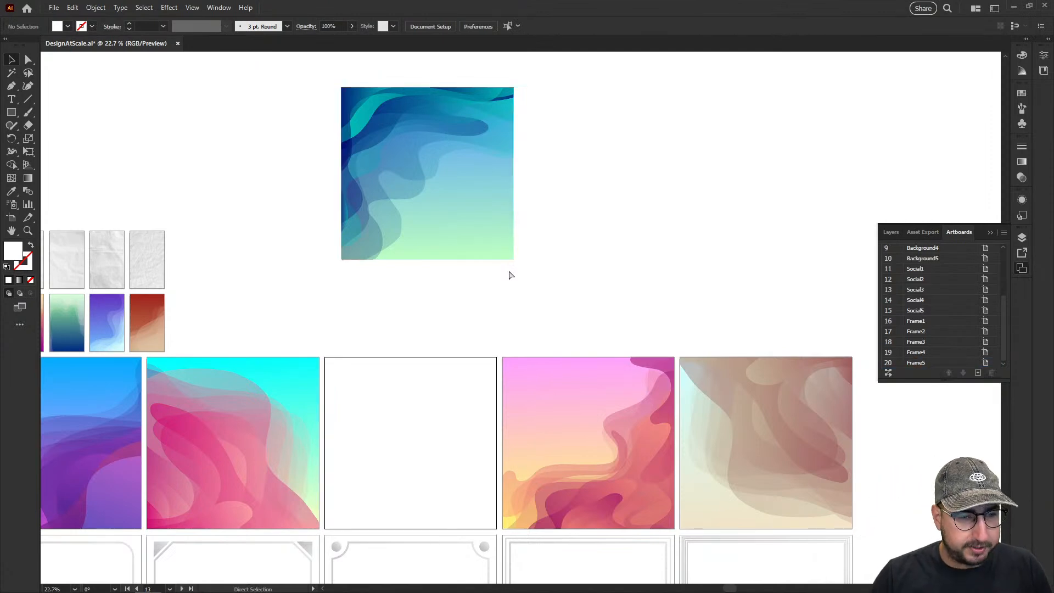
left_click(485, 304)
left_click_drag(481, 314, 556, 140)
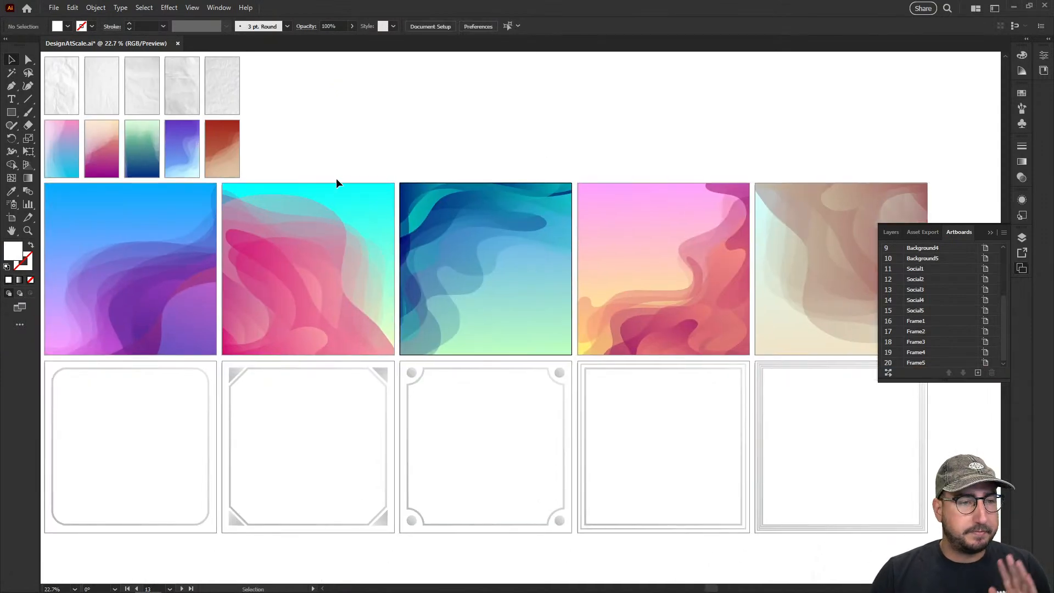
Draw a rectangle covering the red Background5 artboard and undo it
left_click_drag(330, 176, 359, 181)
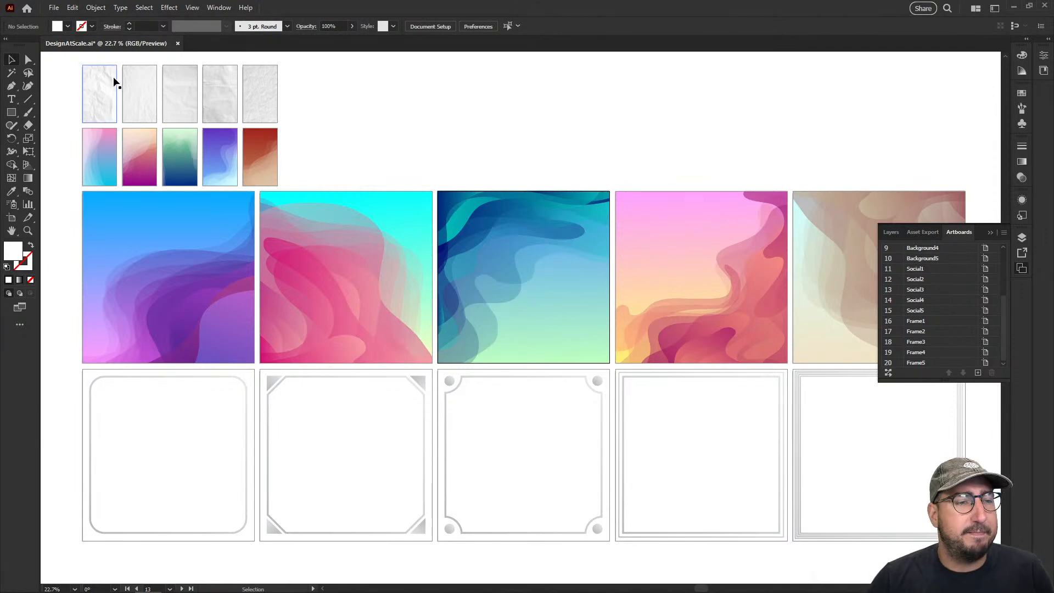
key("z")
left_click(323, 194)
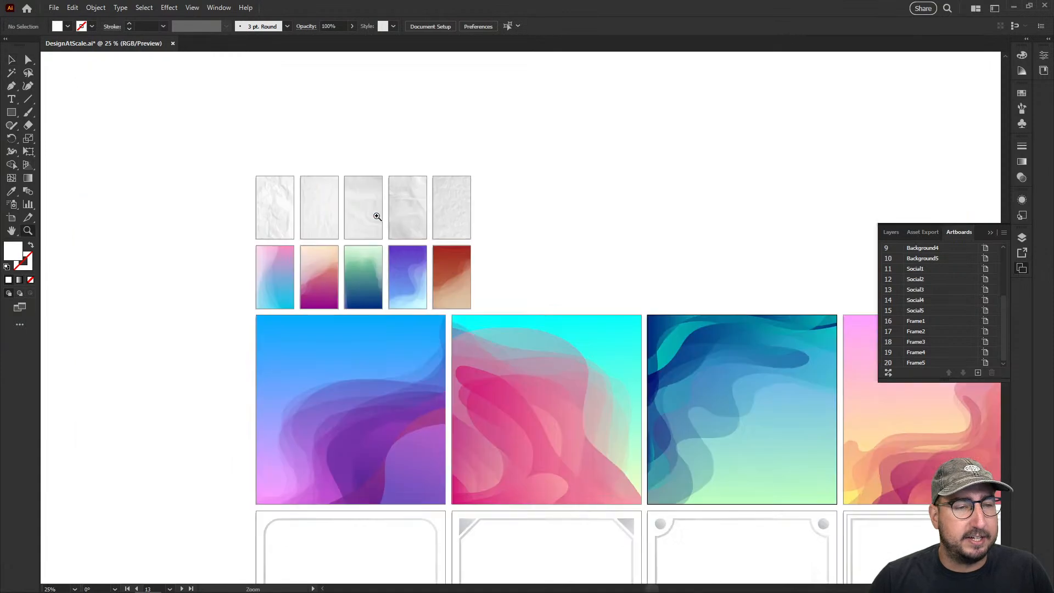
left_click(478, 276)
left_click(476, 275)
left_click(492, 338)
left_click(519, 339)
key("space")
left_click_drag(530, 341, 396, 247)
key("m")
mouse_move(402, 158)
left_mouse_down()
mouse_move(551, 366)
mouse_move(553, 409)
left_mouse_up()
key("ctrl+z")
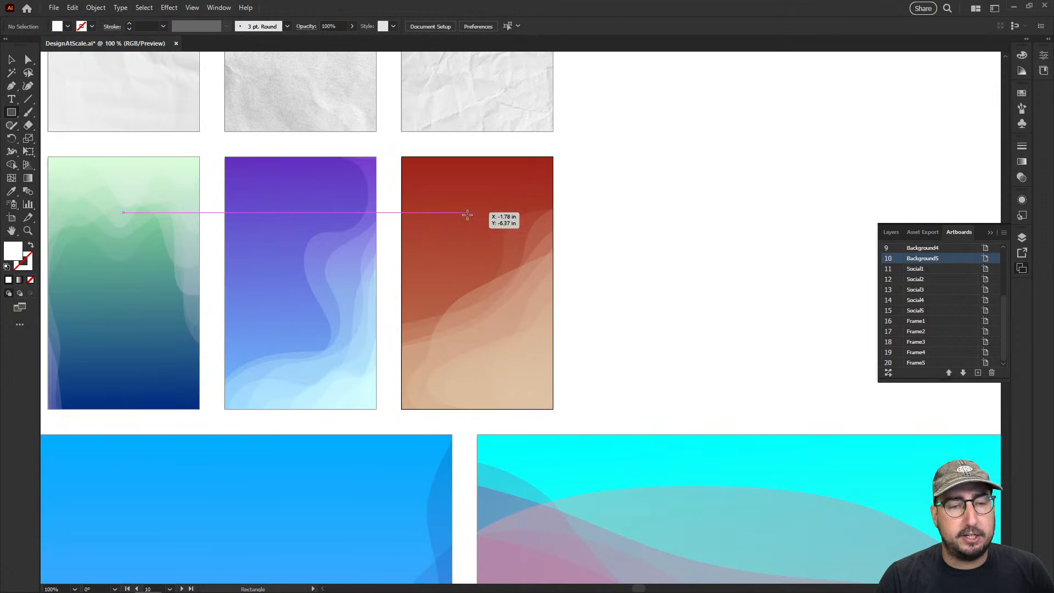
Check the width and height of the Background5 artboard in its Artboard Options without changing anything
key("shift+o")
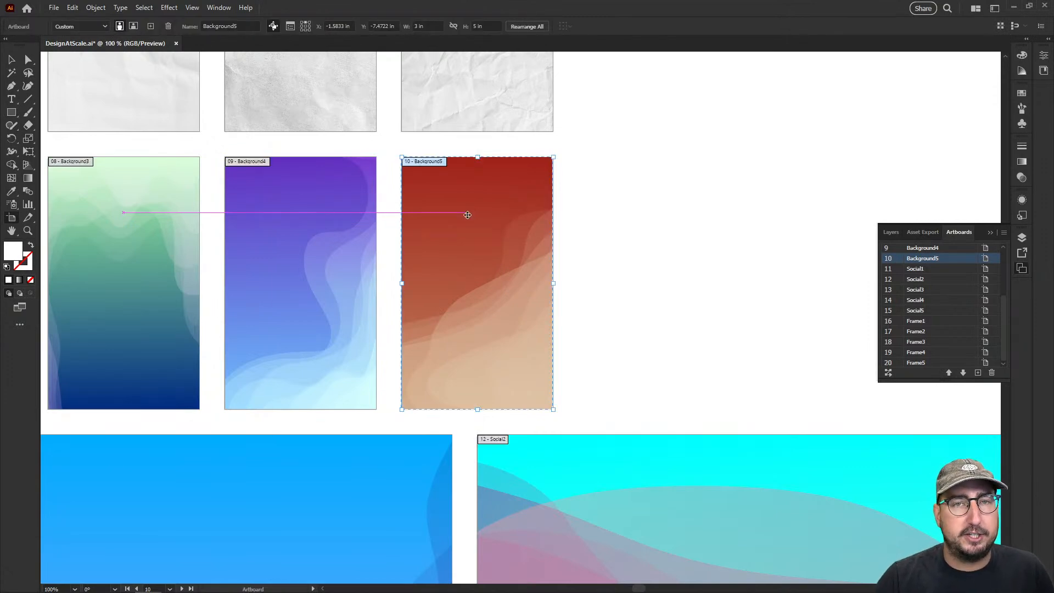
double_click(468, 215)
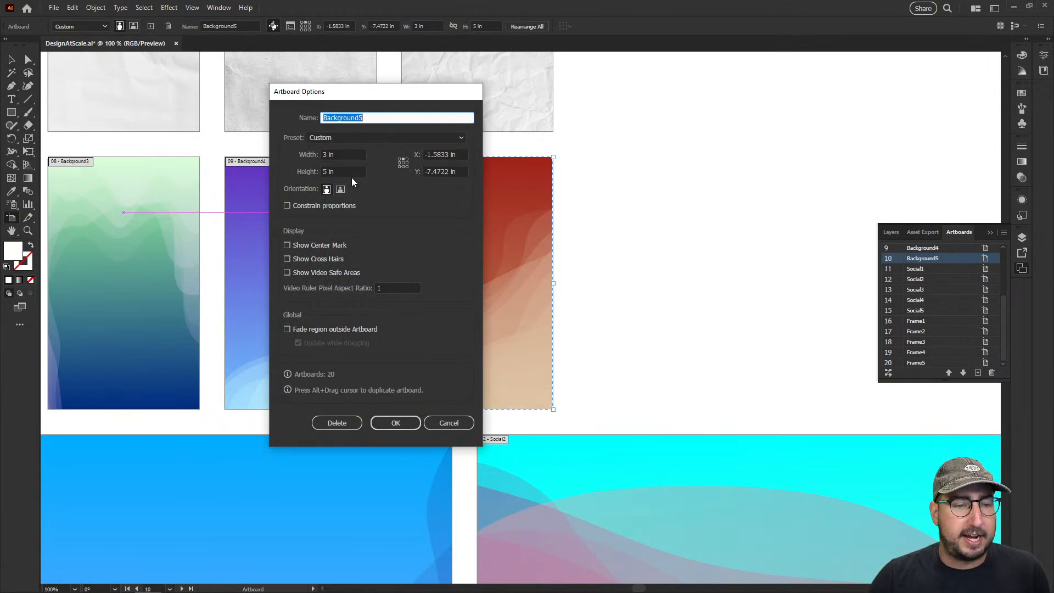
left_click(449, 423)
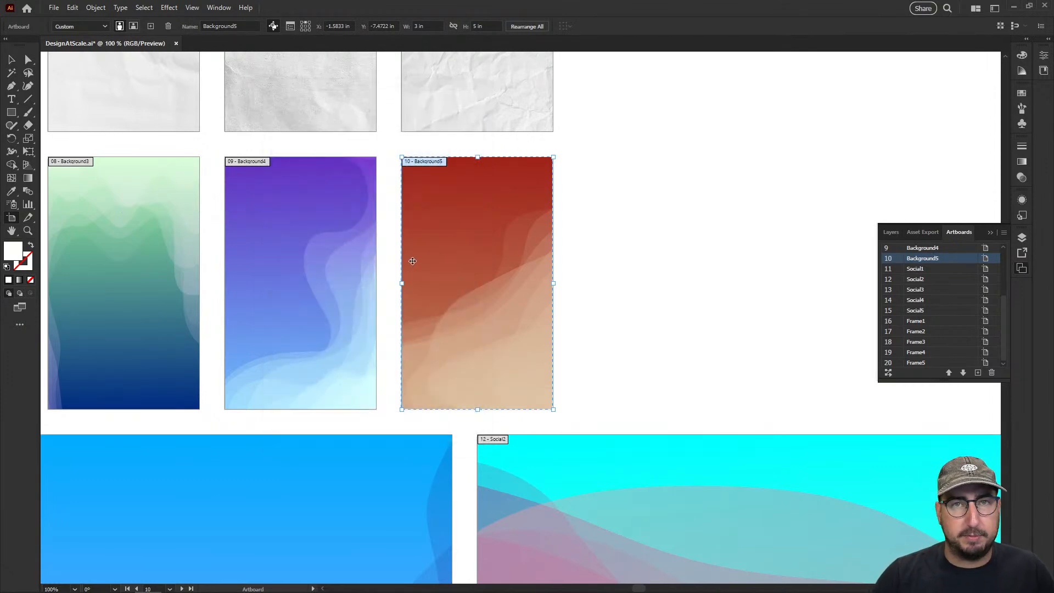
key("z")
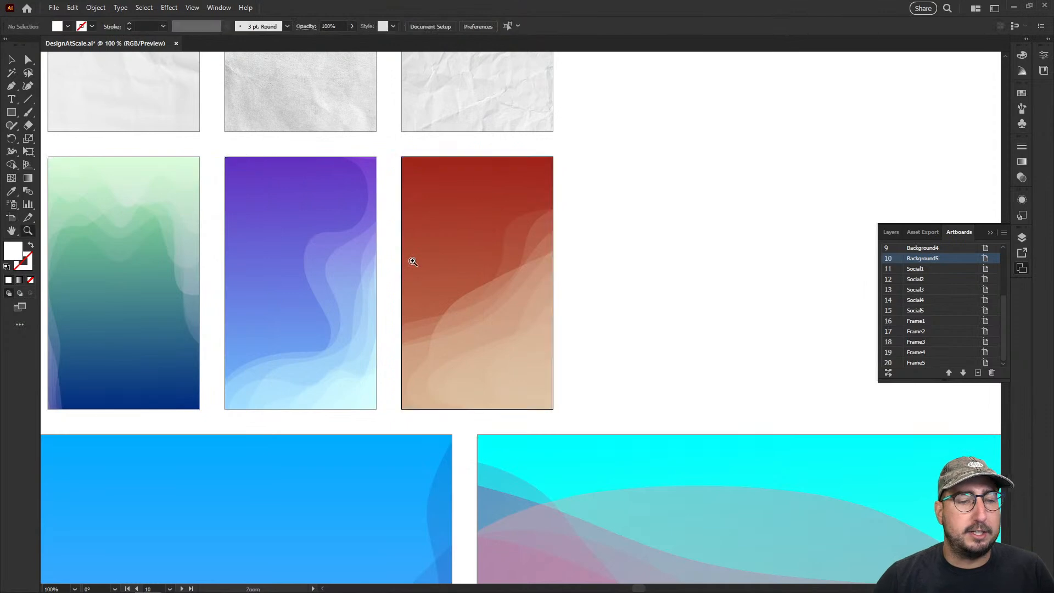
left_click(510, 321, "alt")
left_click(543, 332, "alt")
left_click_drag(543, 332, 529, 314)
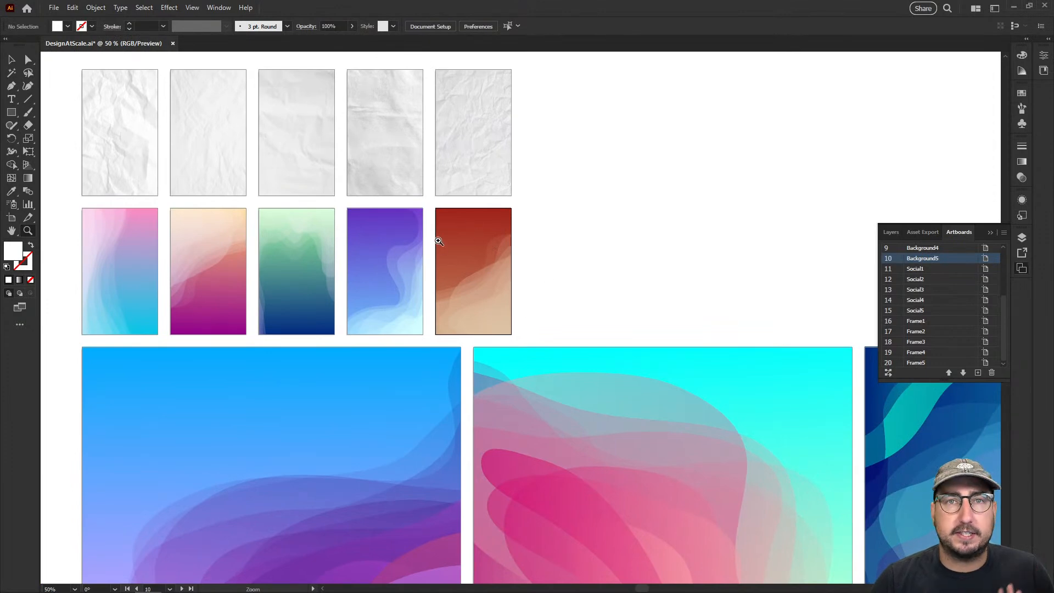
Create a new document 3 in wide and 5 in high with one artboard
key("ctrl")
key("ctrl+n")
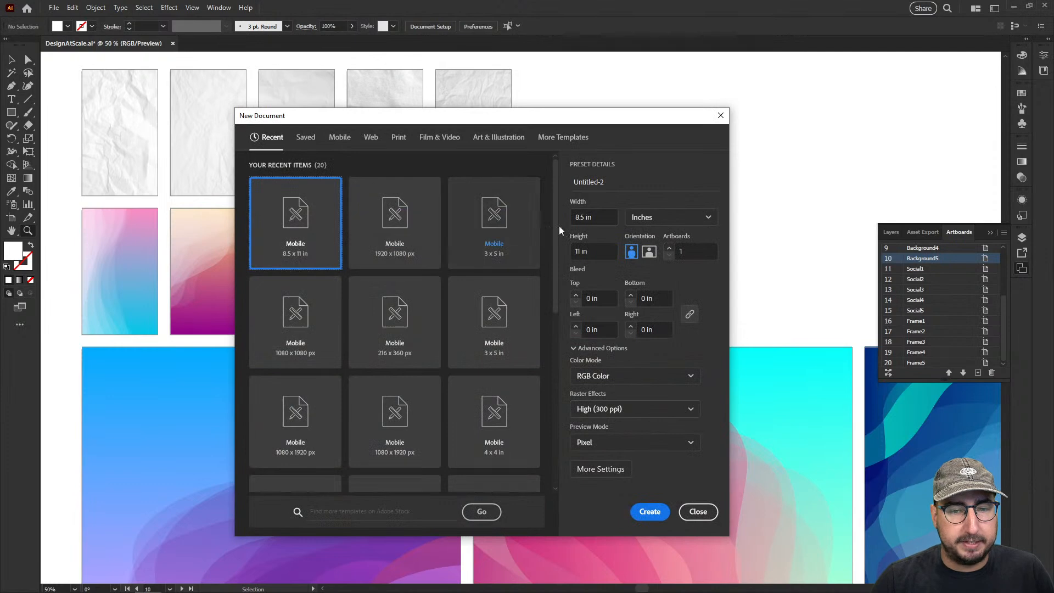
type("3")
key("Tab")
key("Tab")
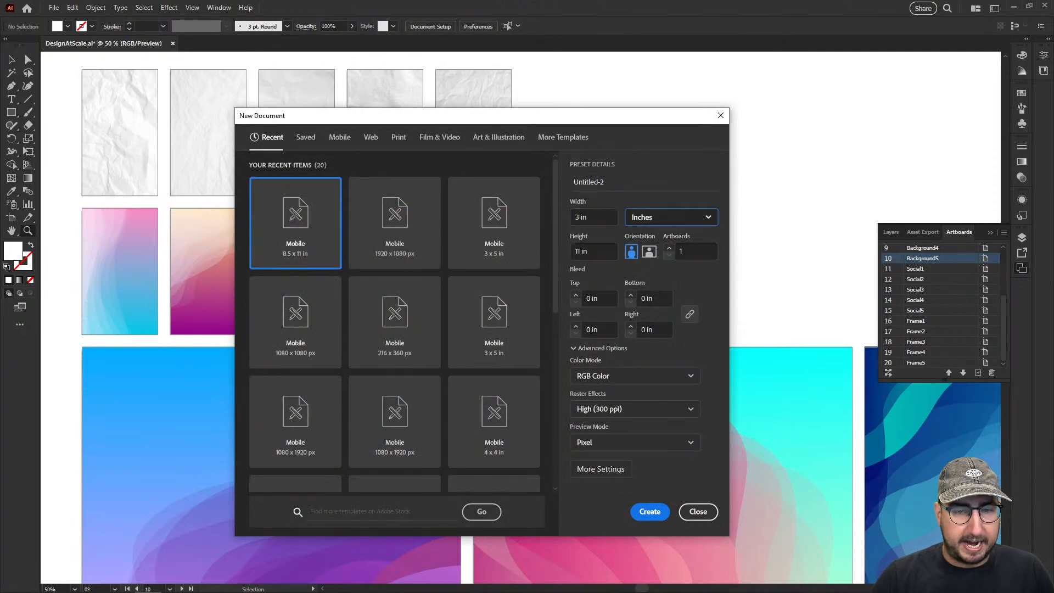
type("5")
left_click(649, 511)
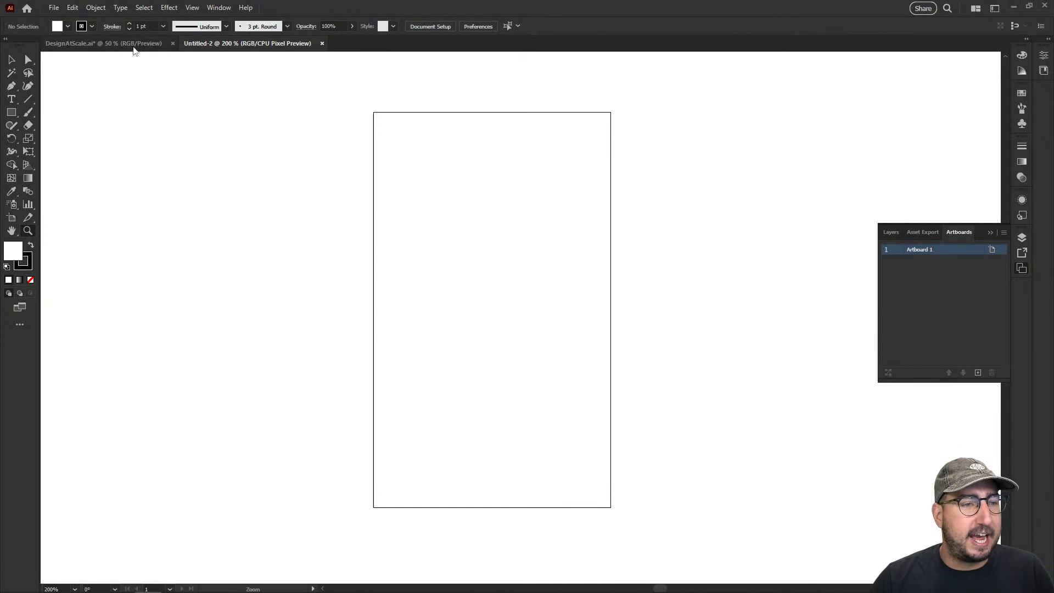
Return to the DesignAtScale.ai document and select the artwork of Background1 through Background5 one after another
left_click(133, 45)
key("v")
left_click(144, 255)
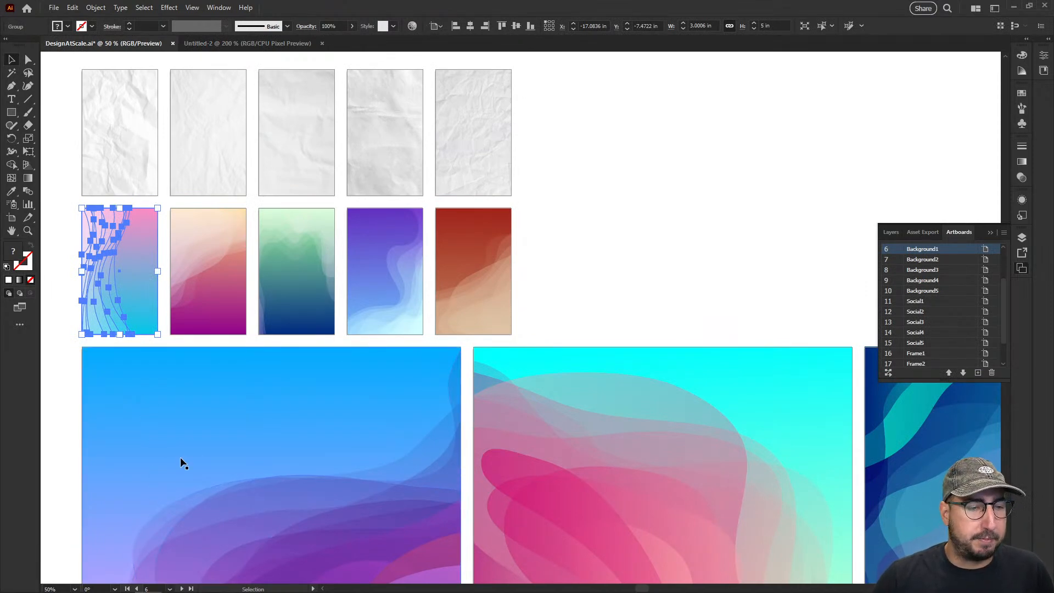
left_click(231, 283)
left_click(291, 279)
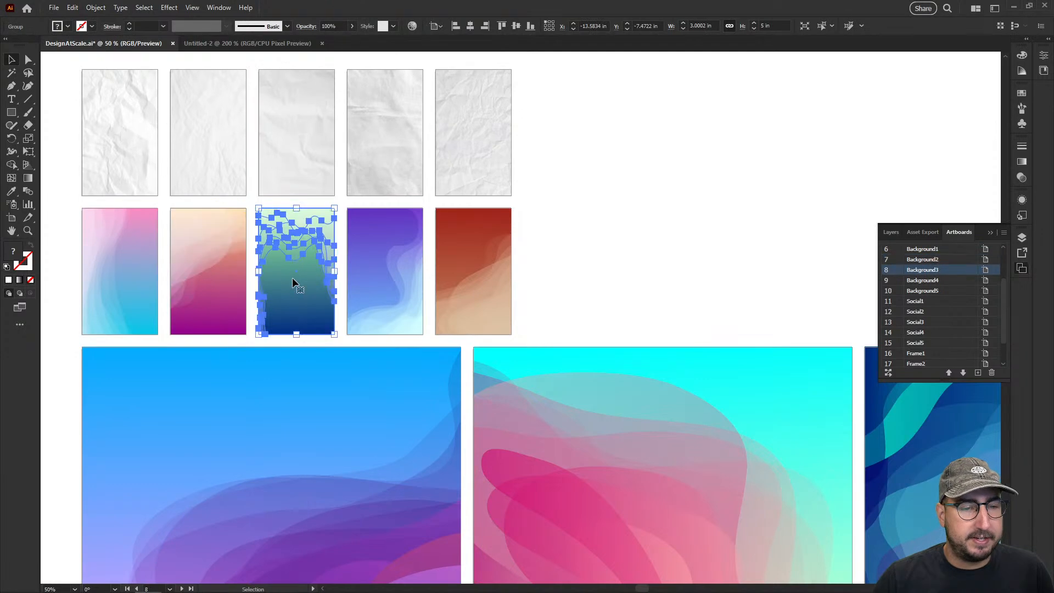
left_click(375, 277)
left_click(489, 270)
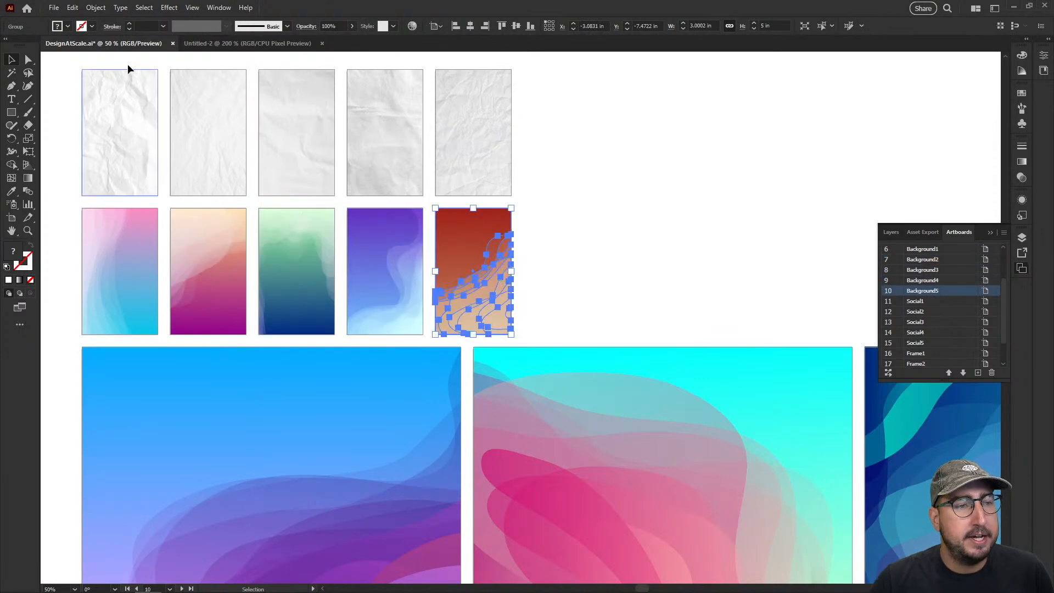
Start an Export for Screens and exclude the artboards Texture1 through Texture5 from the export
left_click(55, 8)
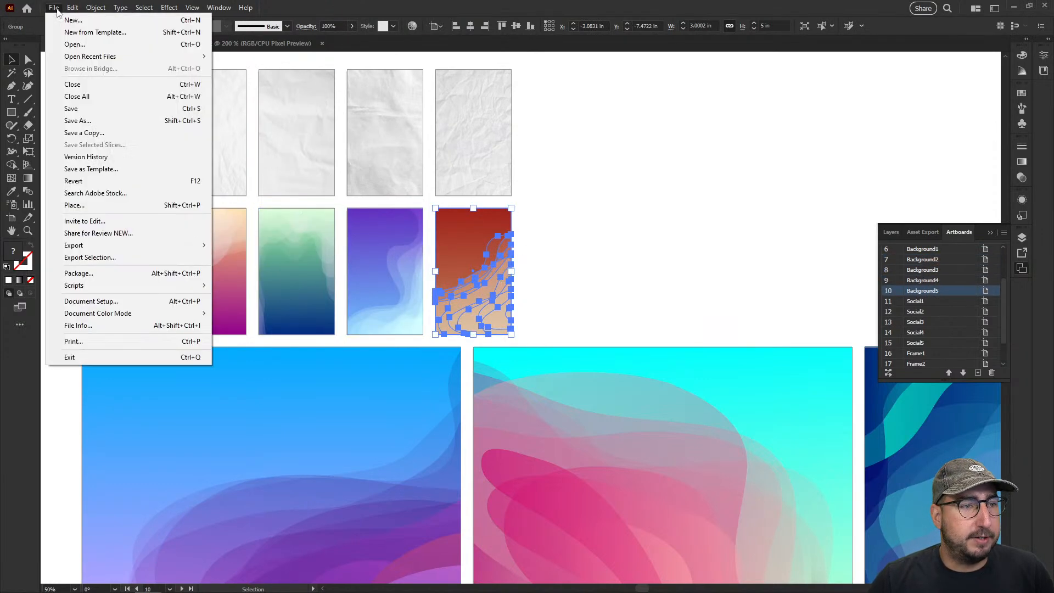
mouse_move(122, 245)
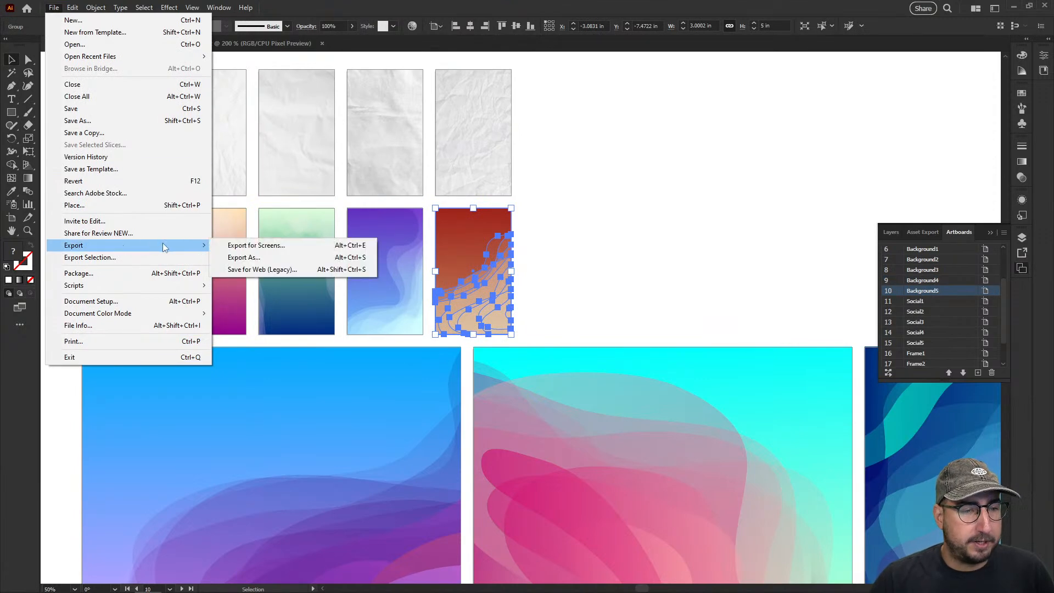
left_click(256, 246)
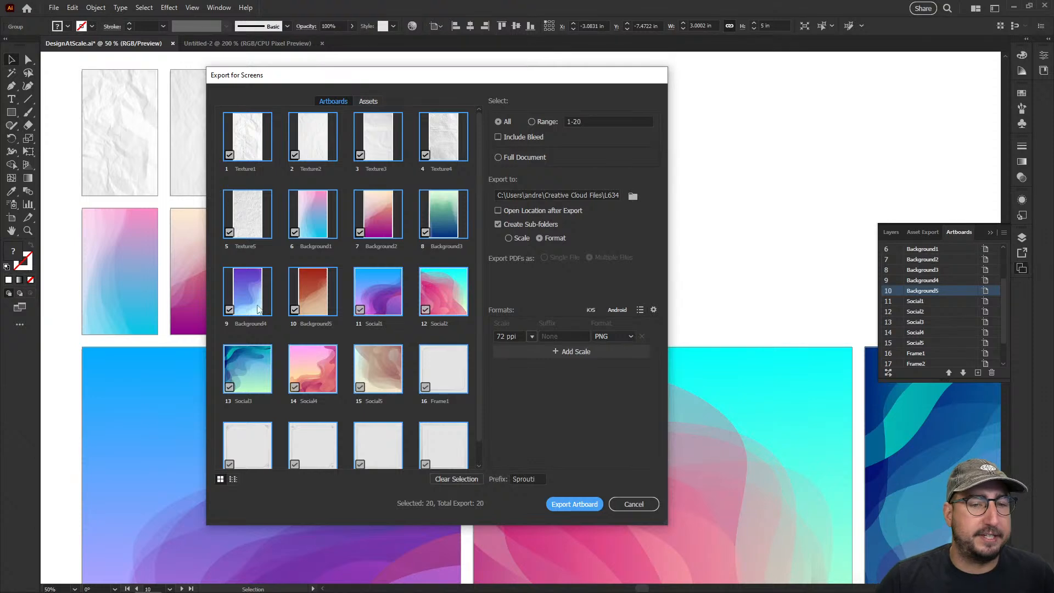
left_click(229, 155)
left_click(295, 154)
left_click(360, 155)
left_click(426, 155)
left_click(229, 232)
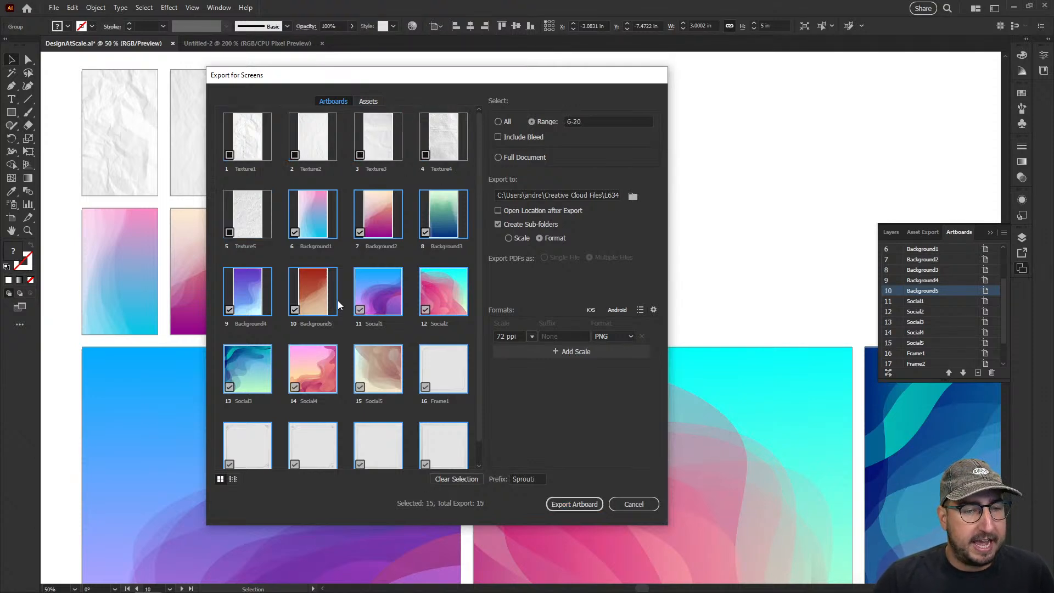
Exclude the artboards Social1 through Social5 and Frame1 through Frame5 so only Background1 through Background5 are exported
left_click(371, 300)
left_click(431, 376)
left_click(391, 372)
left_click(431, 309)
left_click(305, 378)
left_click(252, 377)
scroll(253, 377, "down", 1)
left_click(251, 409)
left_click(321, 414)
left_click(379, 420)
left_click(459, 416)
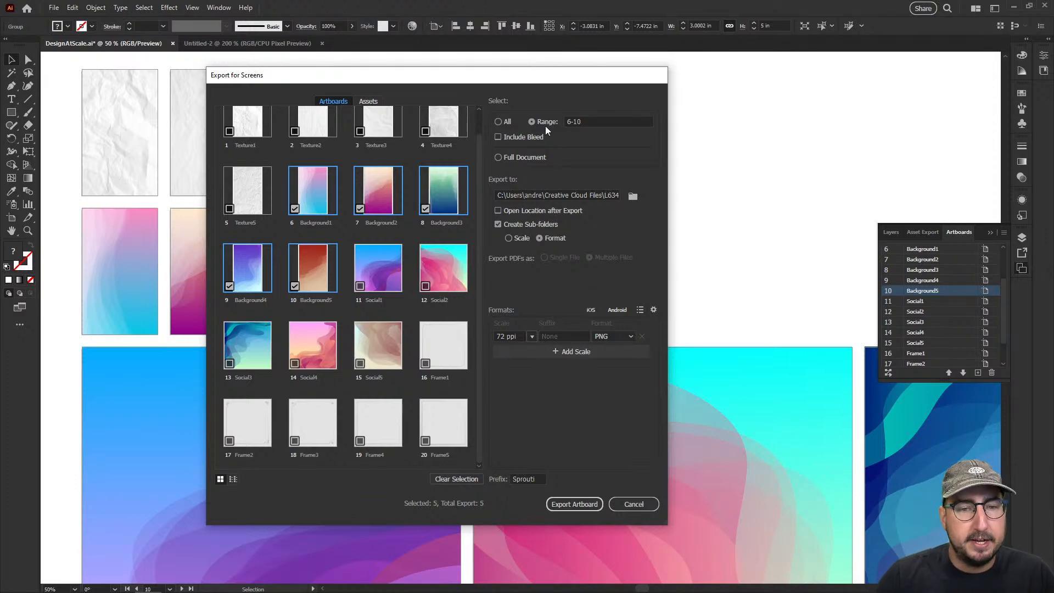
Create a folder named AdobeLiveDemo on the Desktop and choose it as the export location
left_click(633, 197)
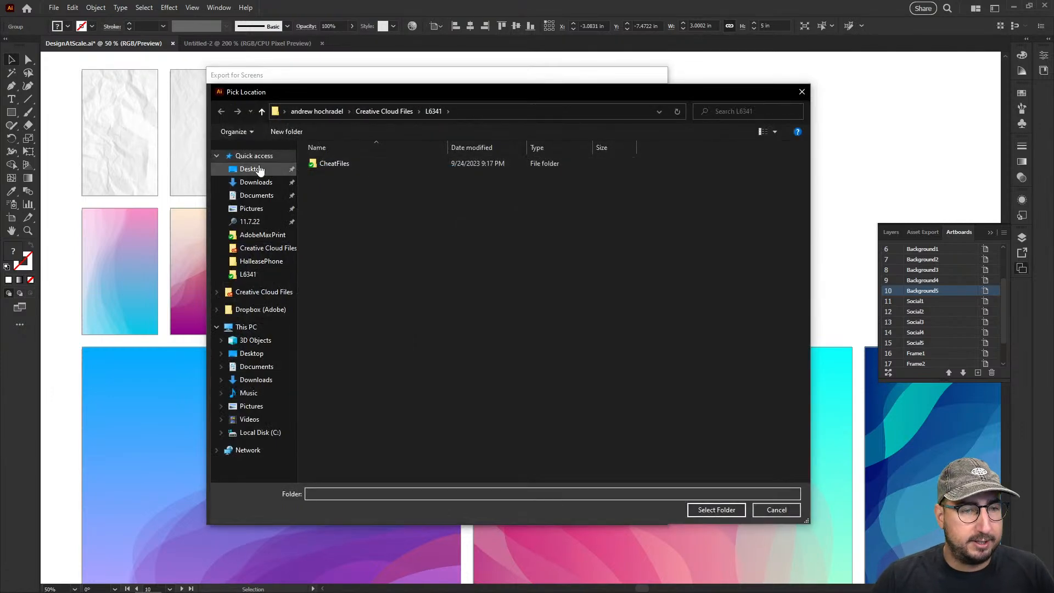
left_click(258, 171)
left_click(285, 133)
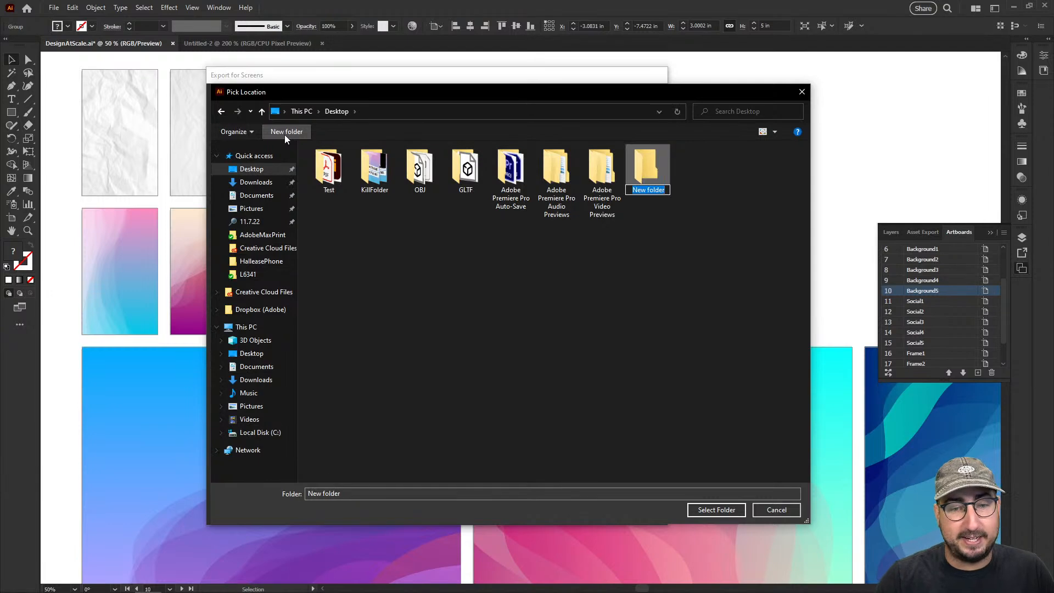
type("AdobeL")
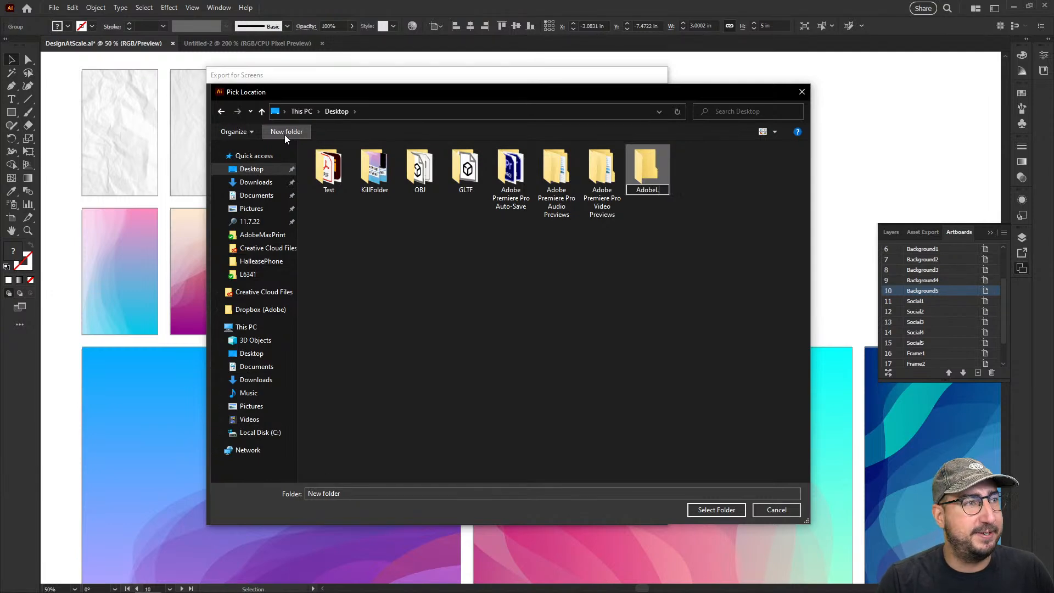
type("iveDemo")
key("Return")
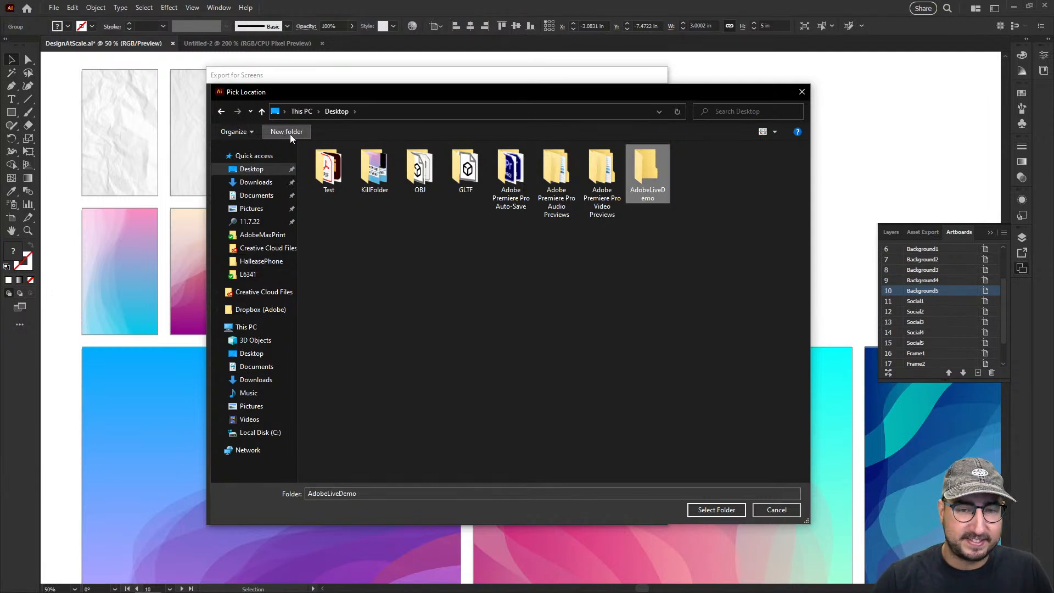
double_click(654, 156)
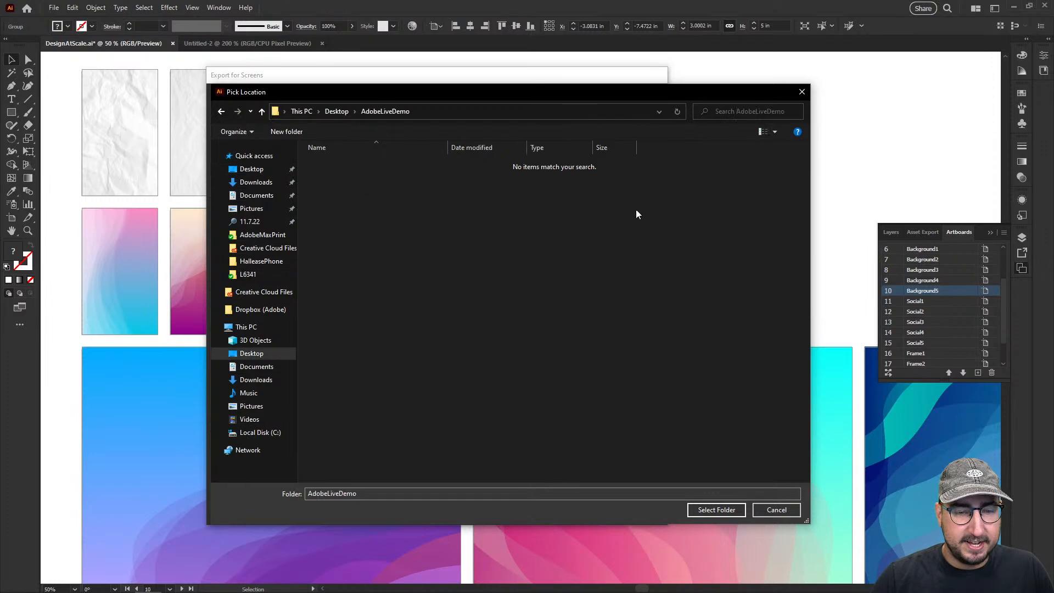
left_click(717, 509)
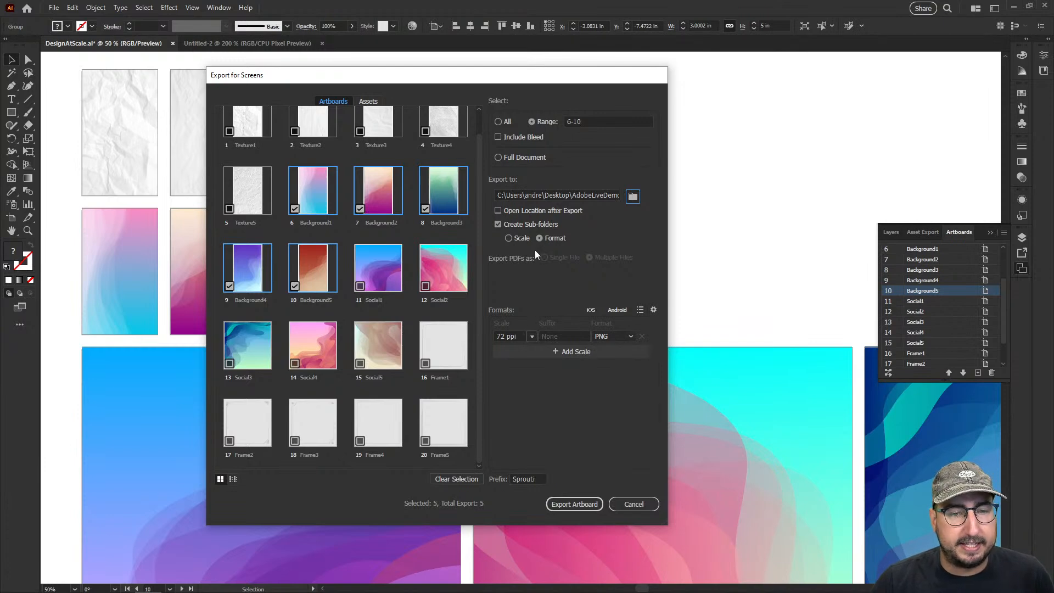
Turn off sub-folder creation, clear the file name prefix and export the chosen artboards as PNG at 72 ppi
left_click(523, 223)
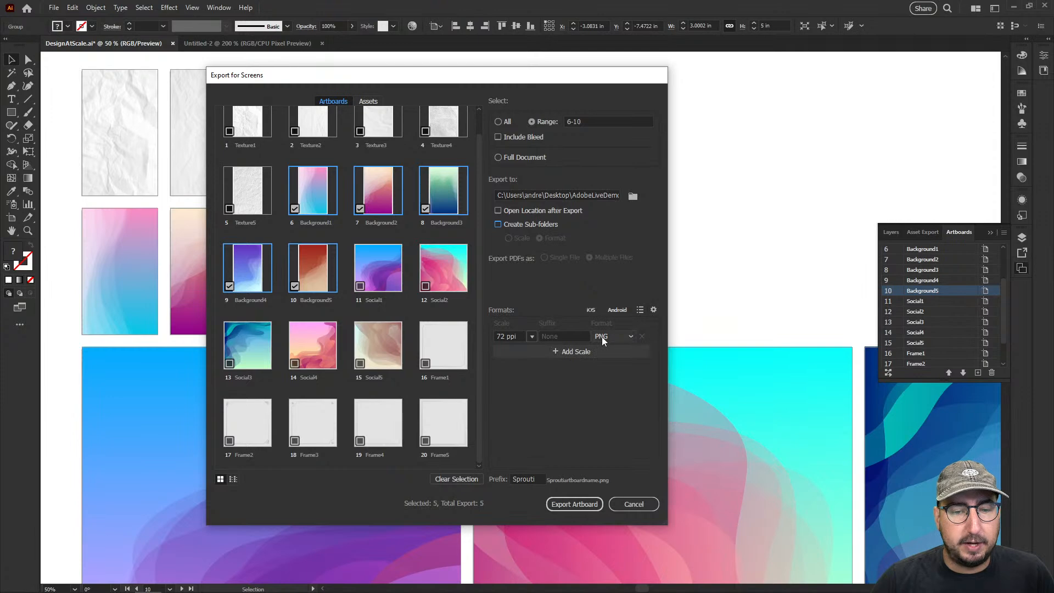
double_click(530, 478)
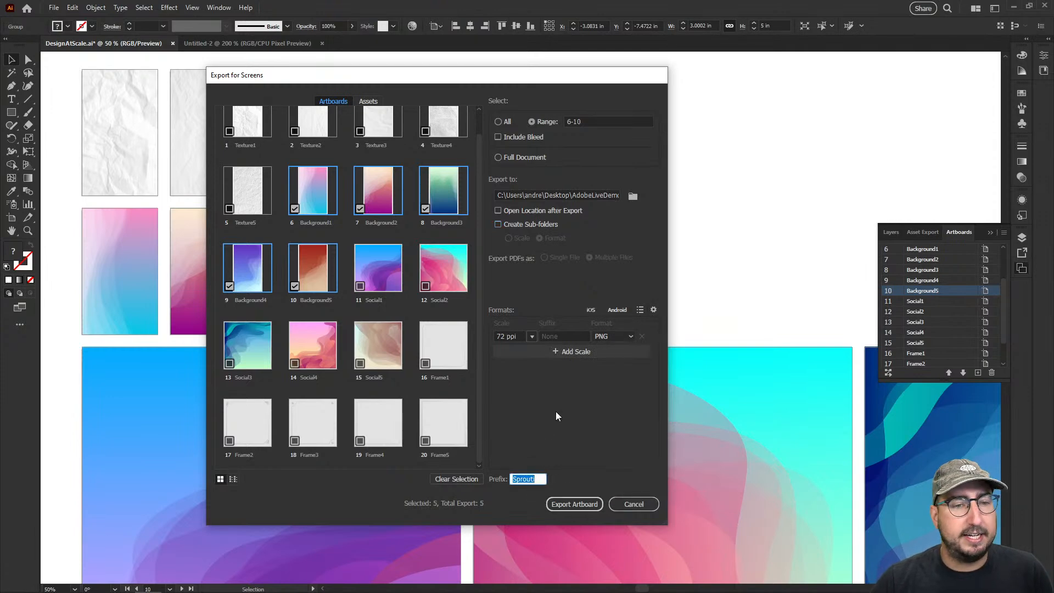
key("BackSpace")
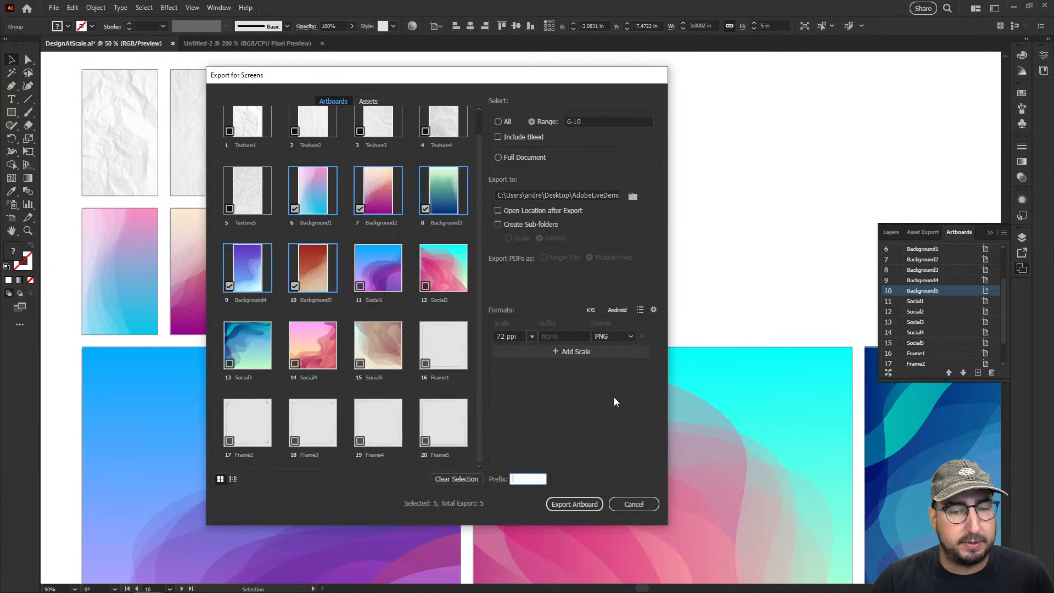
left_click(574, 505)
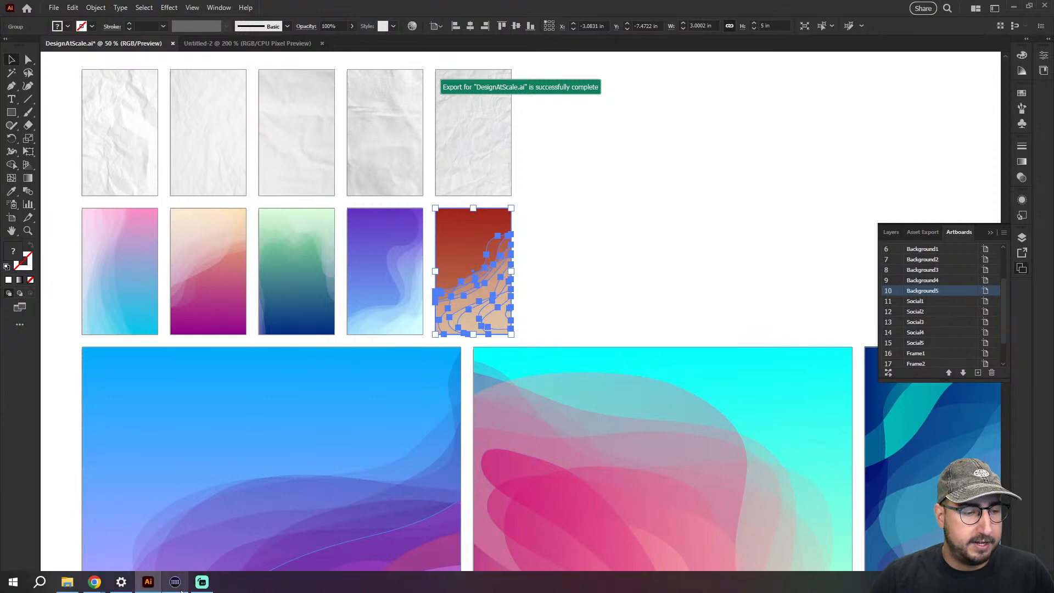
Switch to File Explorer and check the exported background images in the AdobeLiveDemo folder on the Desktop
left_click(67, 582)
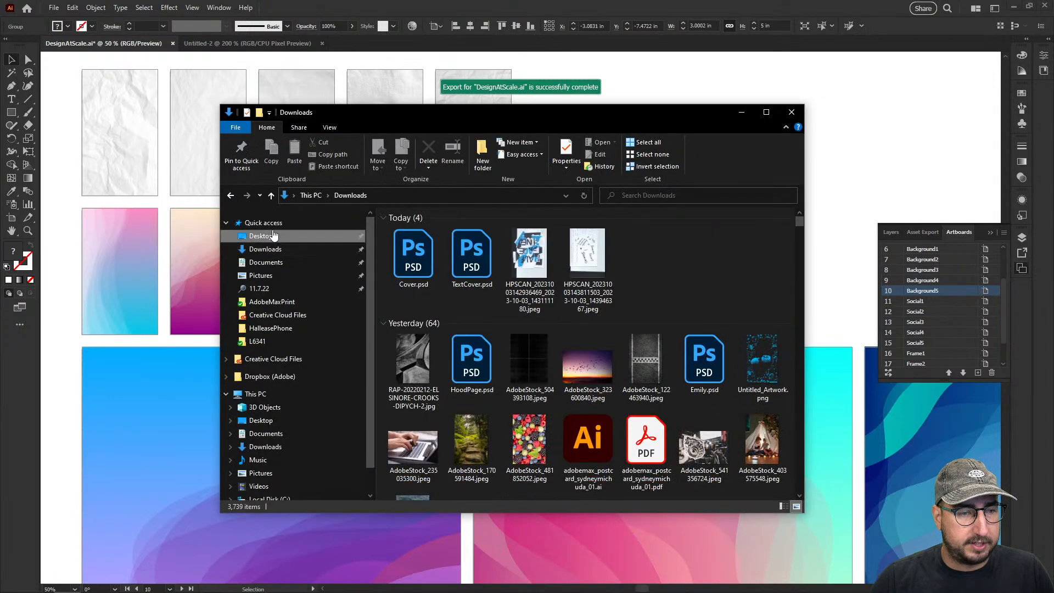
left_click(273, 236)
double_click(413, 242)
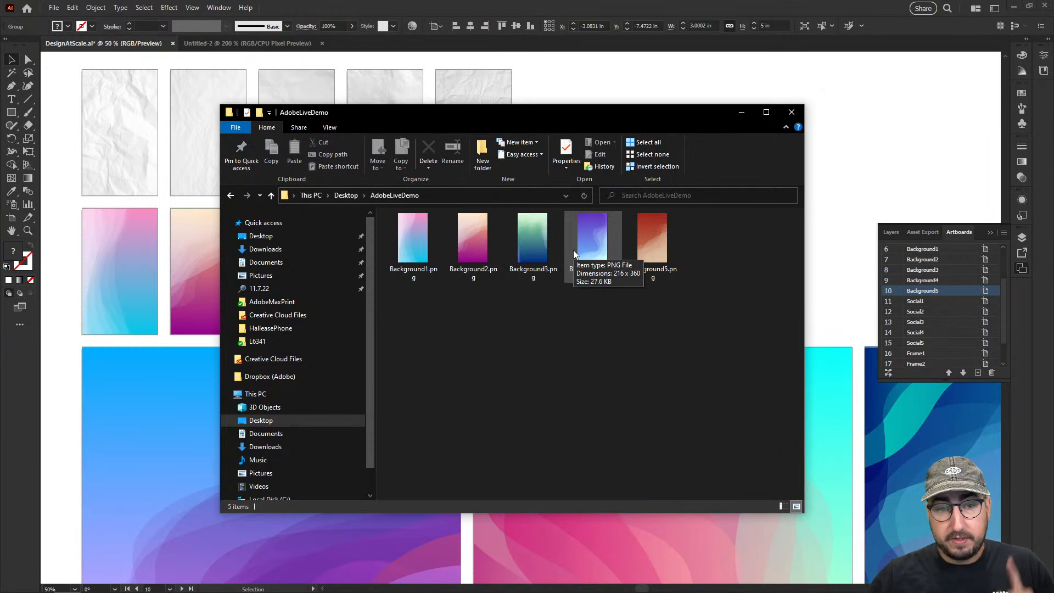
left_click(604, 87)
Place Background1.png from the Desktop's AdobeLiveDemo folder into the Untitled-2 document in Illustrator and align it to cover the artboard
left_click(266, 43)
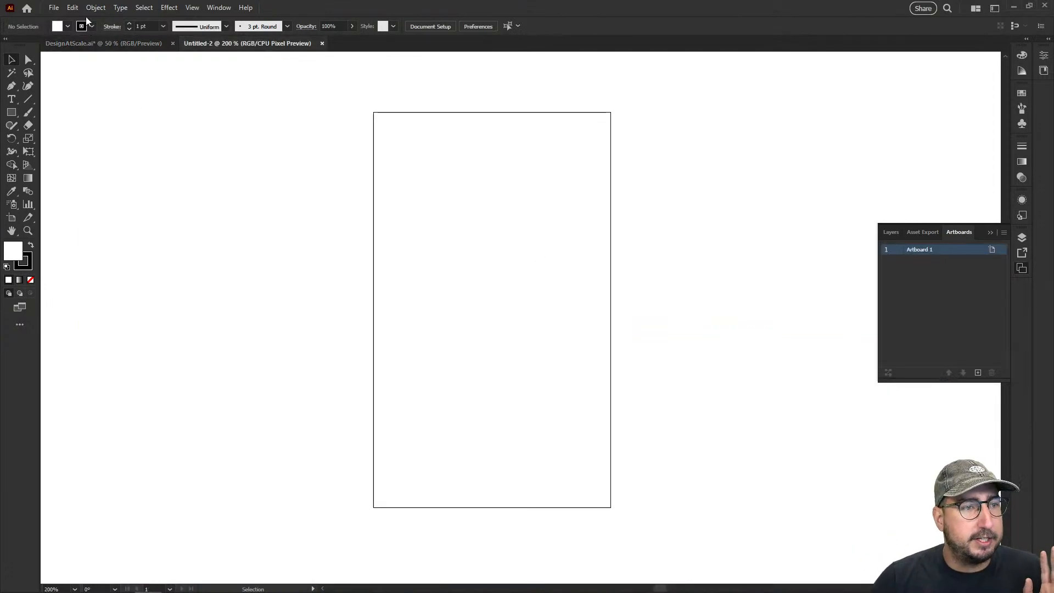
left_click(54, 8)
left_click(122, 207)
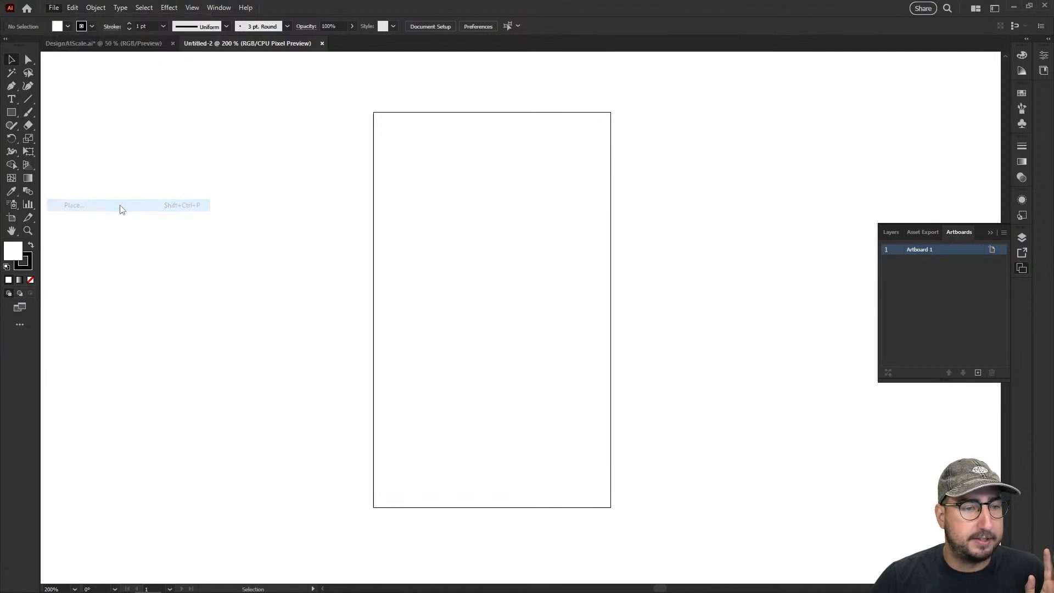
left_click(45, 86)
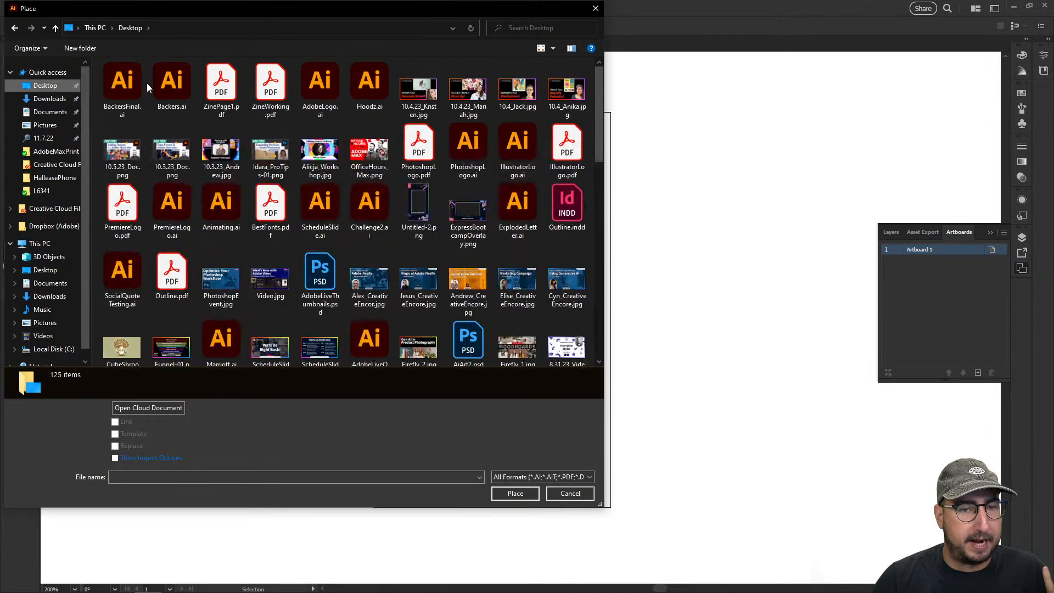
scroll(146, 83, "down", 10)
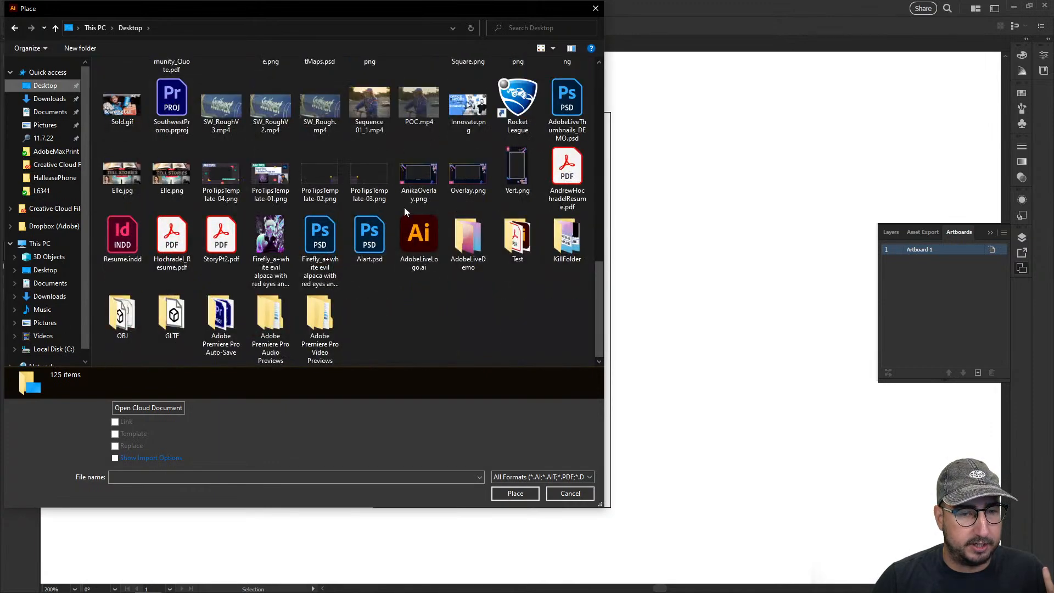
double_click(463, 233)
left_click(140, 106)
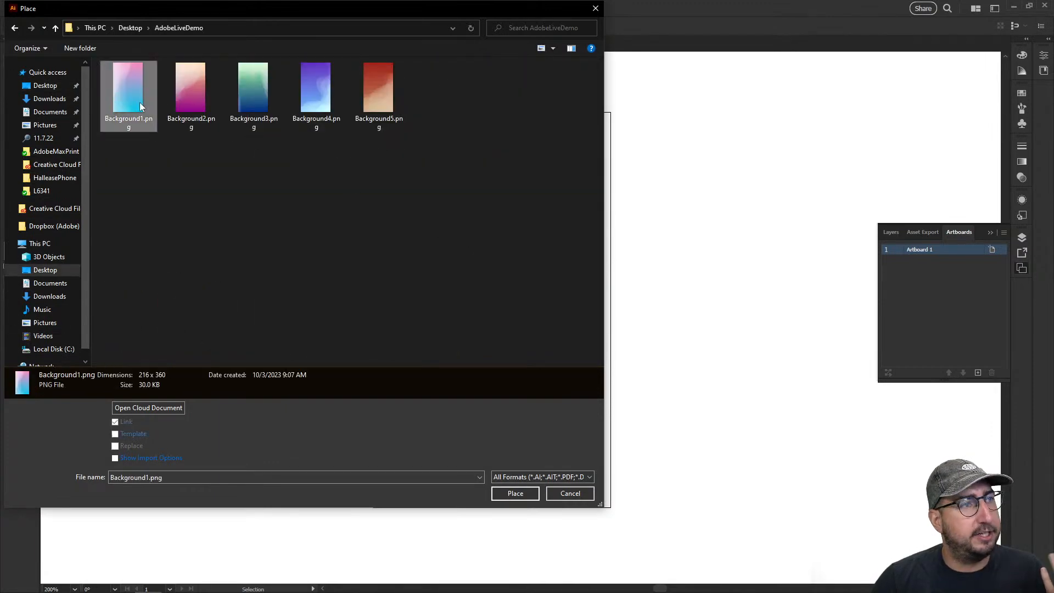
left_click(515, 494)
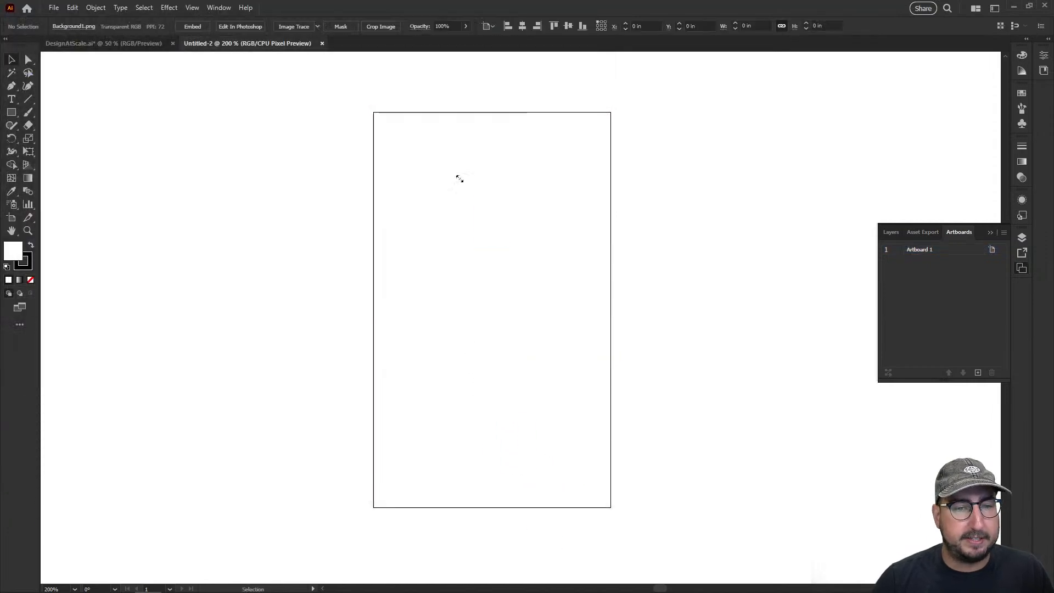
left_click(459, 181)
left_click_drag(505, 249, 426, 175)
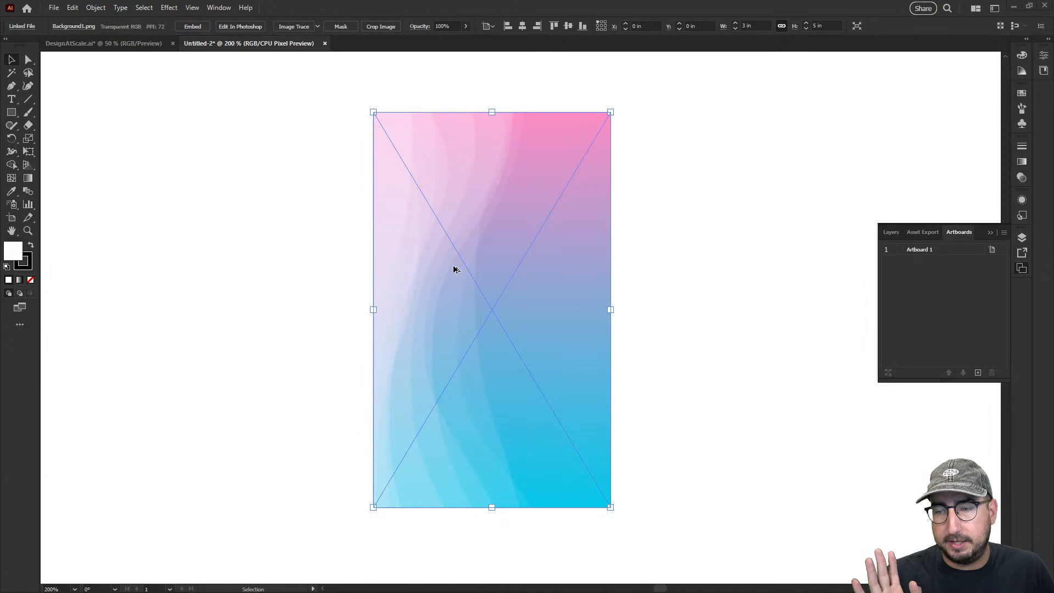
Switch to the Names spreadsheet in Google Sheets and look through its FirstName and LastName columns
key("alt+Tab")
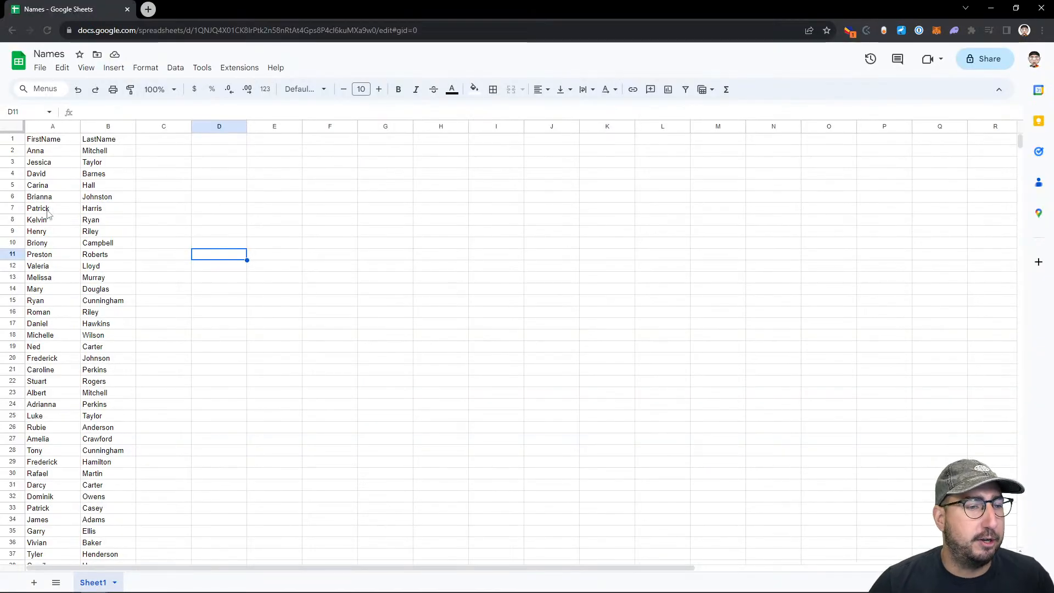
scroll(48, 214, "down", 10)
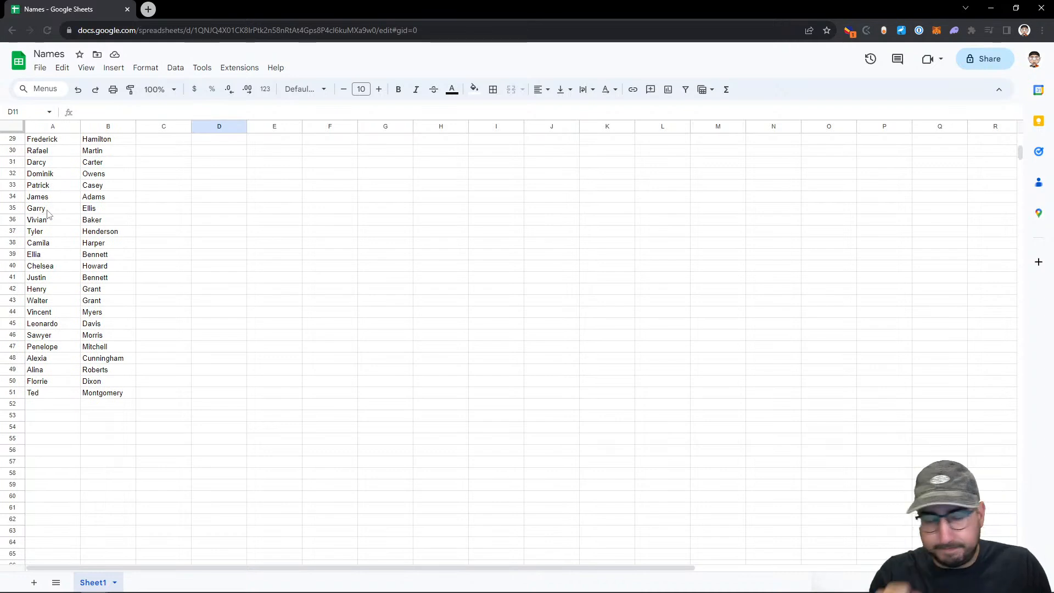
scroll(77, 257, "up", 10)
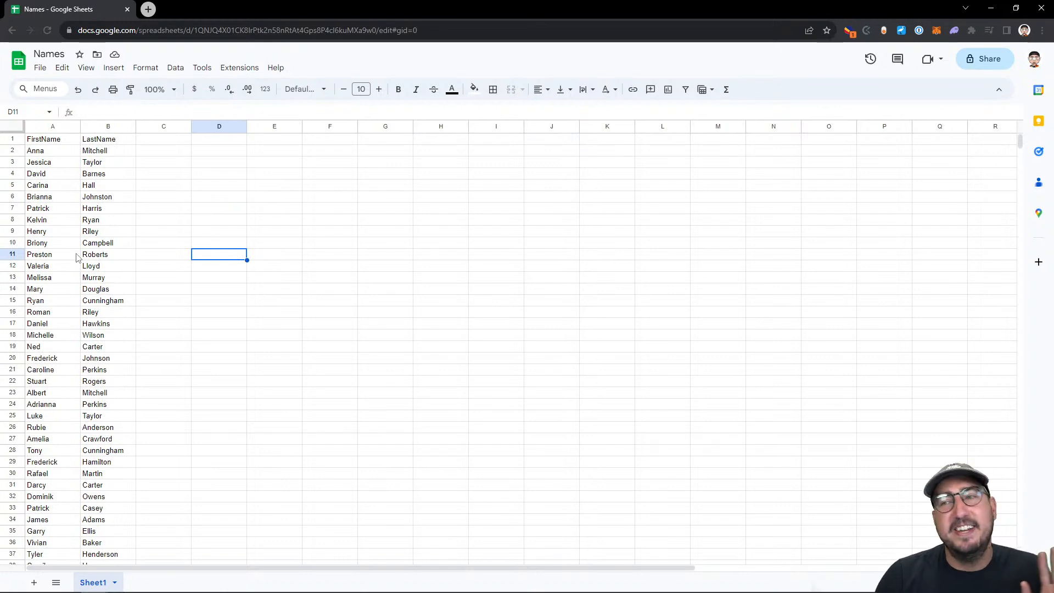
scroll(77, 257, "down", 4)
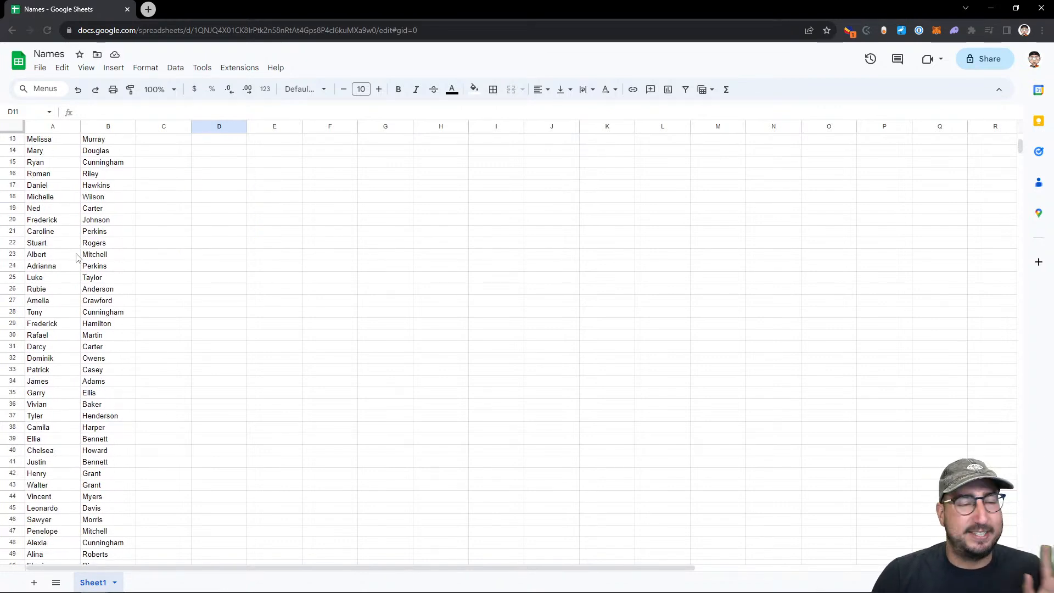
scroll(77, 257, "down", 3)
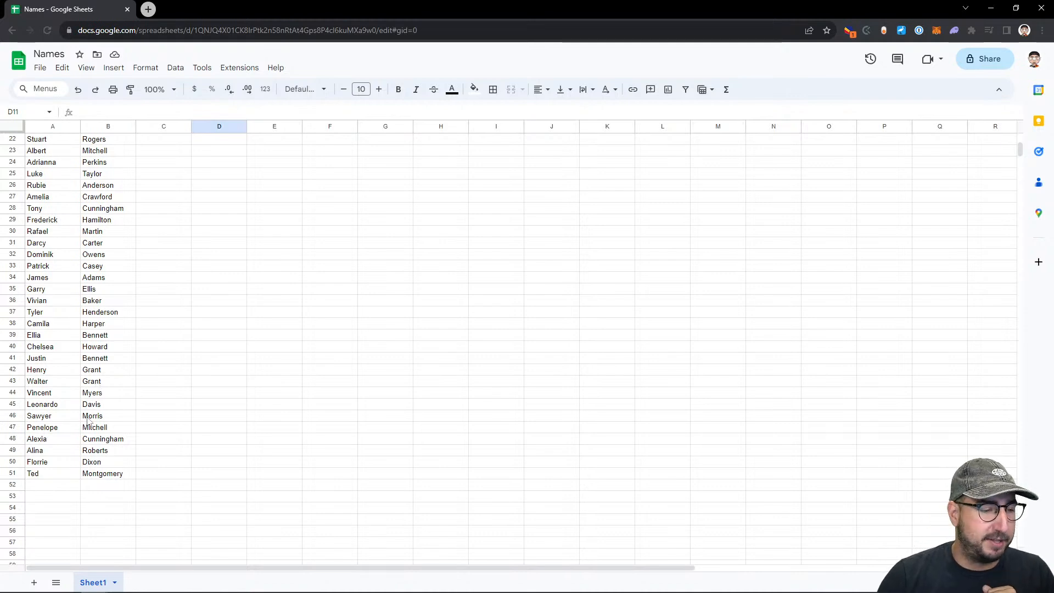
scroll(71, 478, "up", 6)
scroll(71, 460, "up", 1)
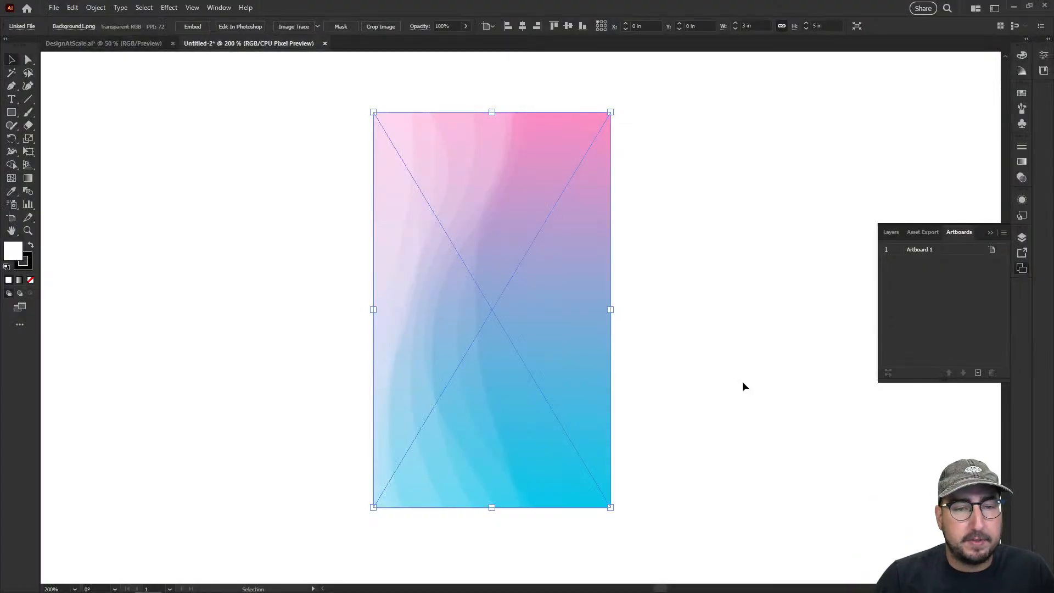
Return to Illustrator, add a point text object in the upper middle of the background and turn off Pixel Preview
left_click(736, 281)
key("t")
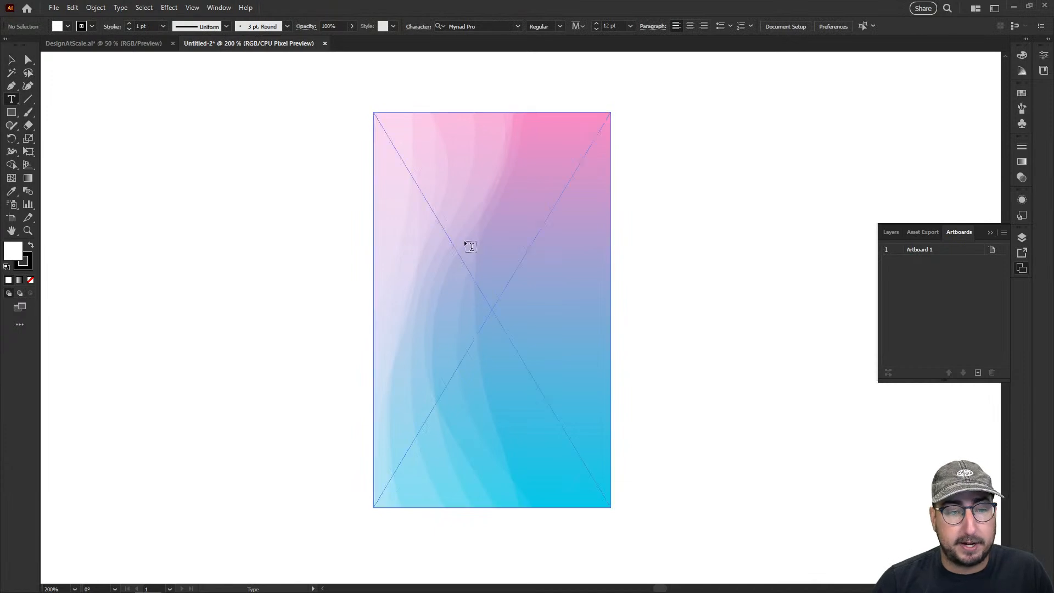
left_click(471, 263)
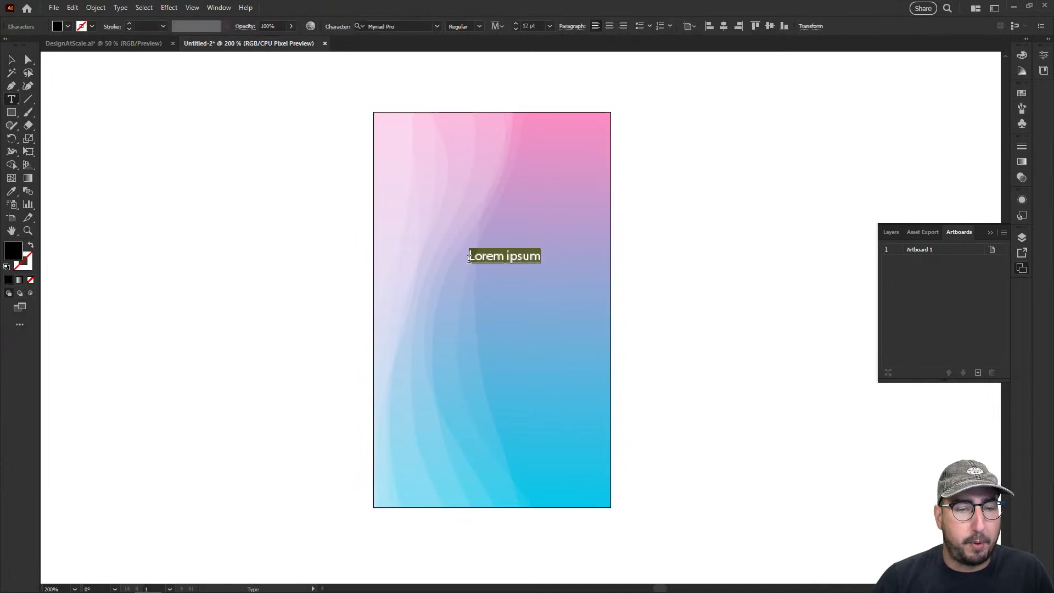
left_click(192, 7)
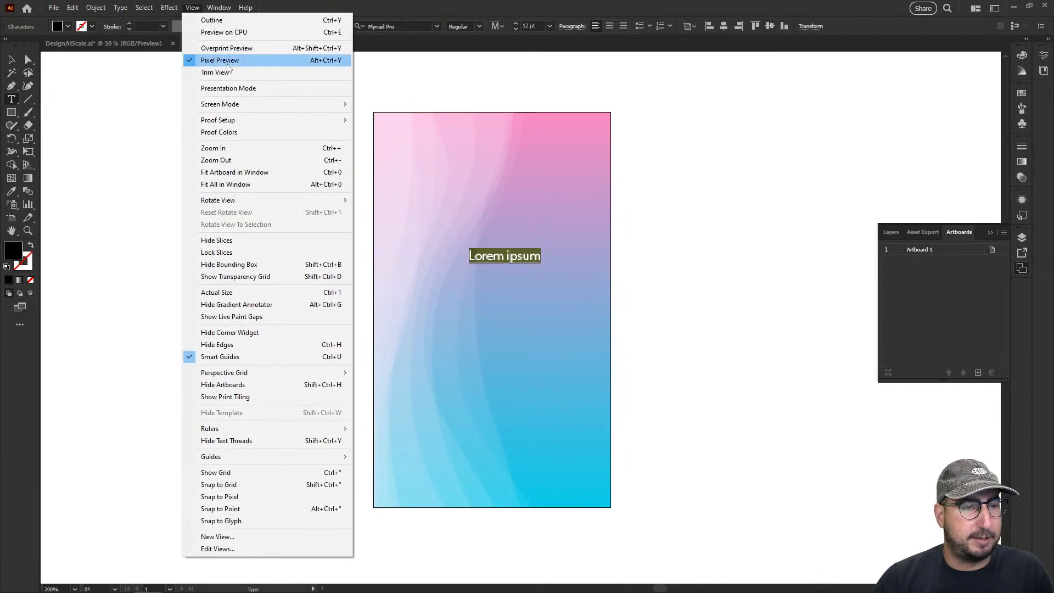
left_click(225, 61)
Replace the placeholder text on the background with FIRSTNAME
left_click(501, 242)
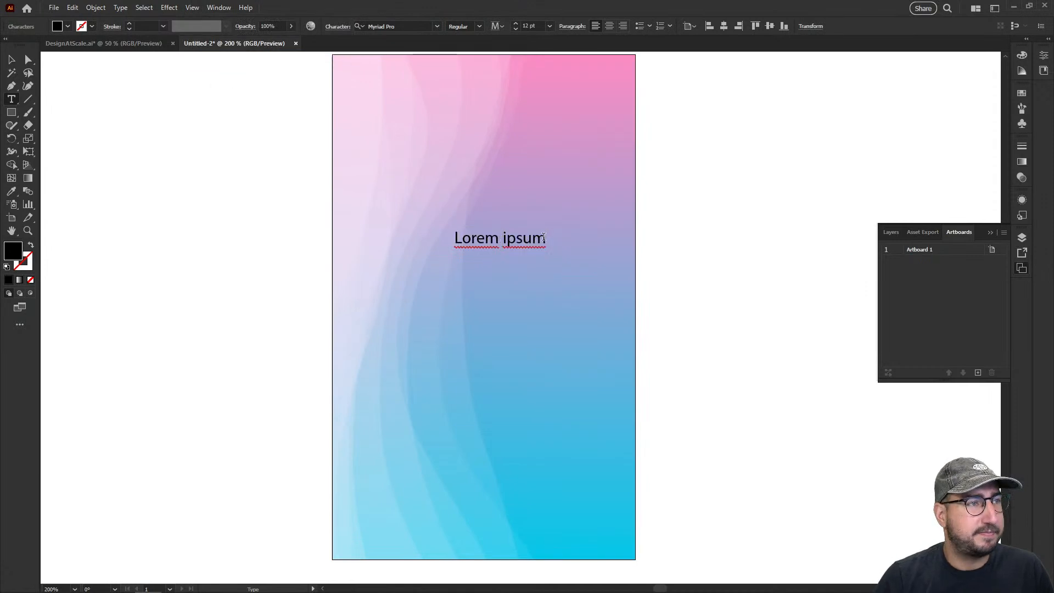
key("ctrl+a")
type("FIRSTNAME")
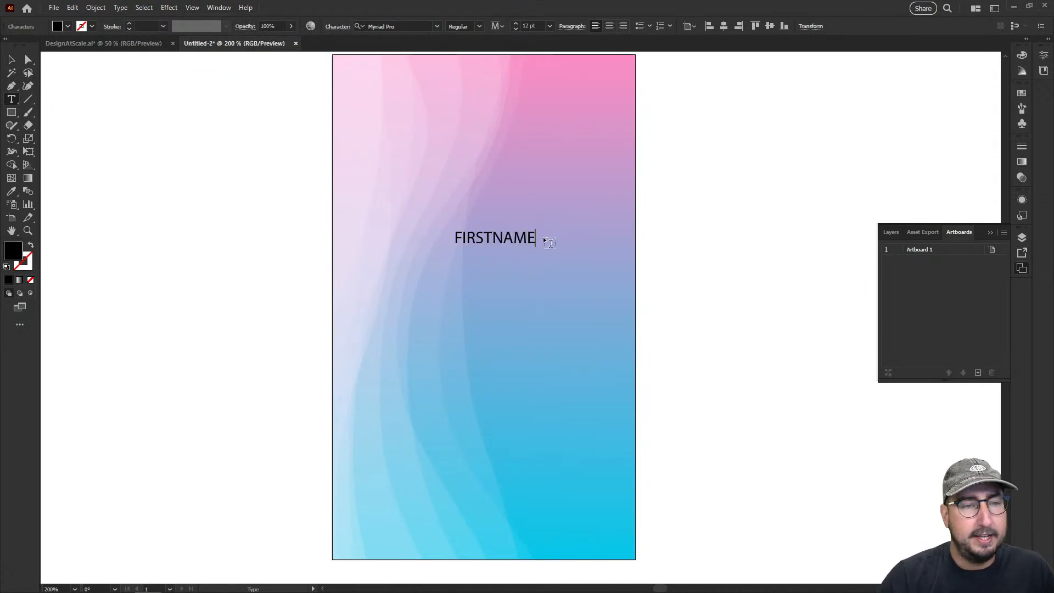
Center-align the FIRSTNAME text and set its font to Cooper Std Black
key("ctrl+a")
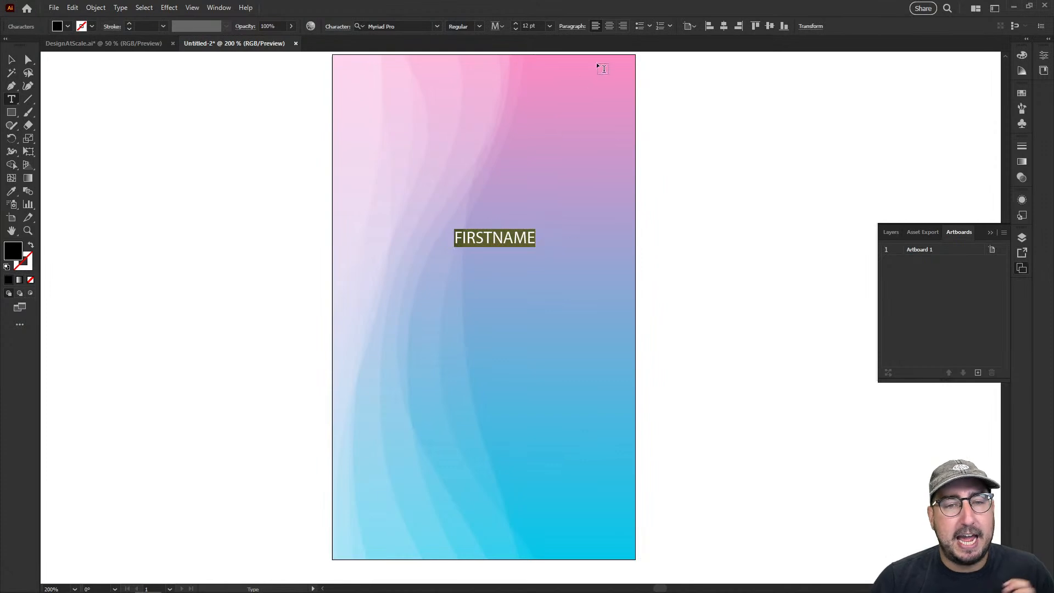
left_click(610, 26)
left_click(404, 25)
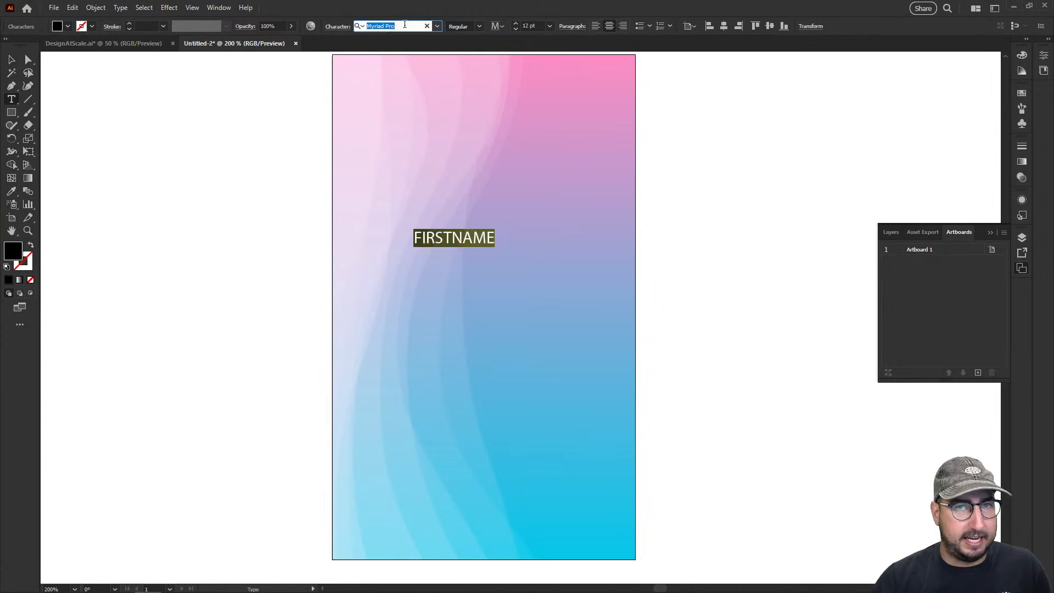
left_click(437, 26)
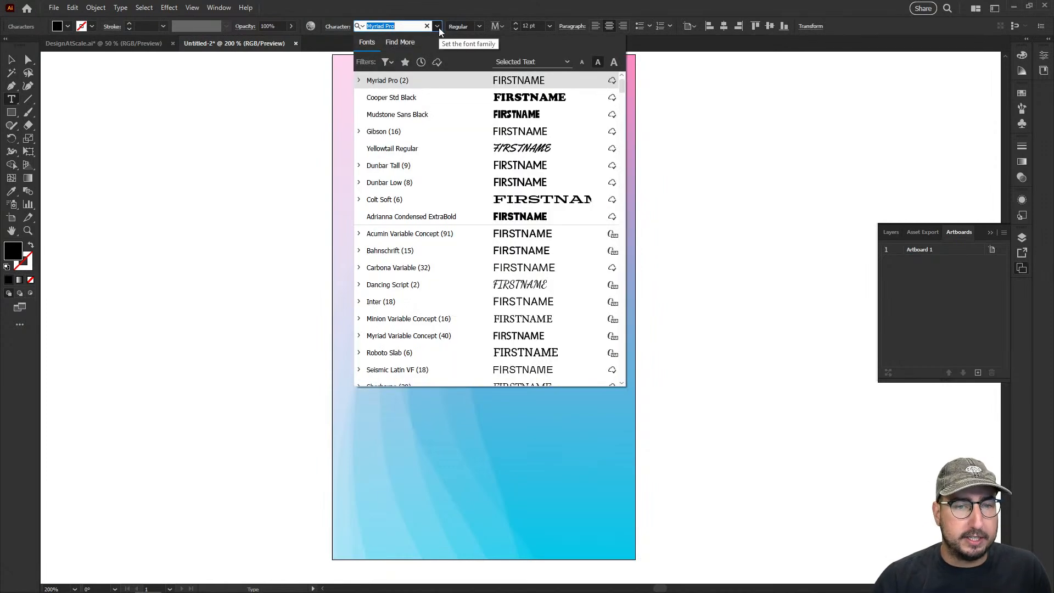
left_click(444, 97)
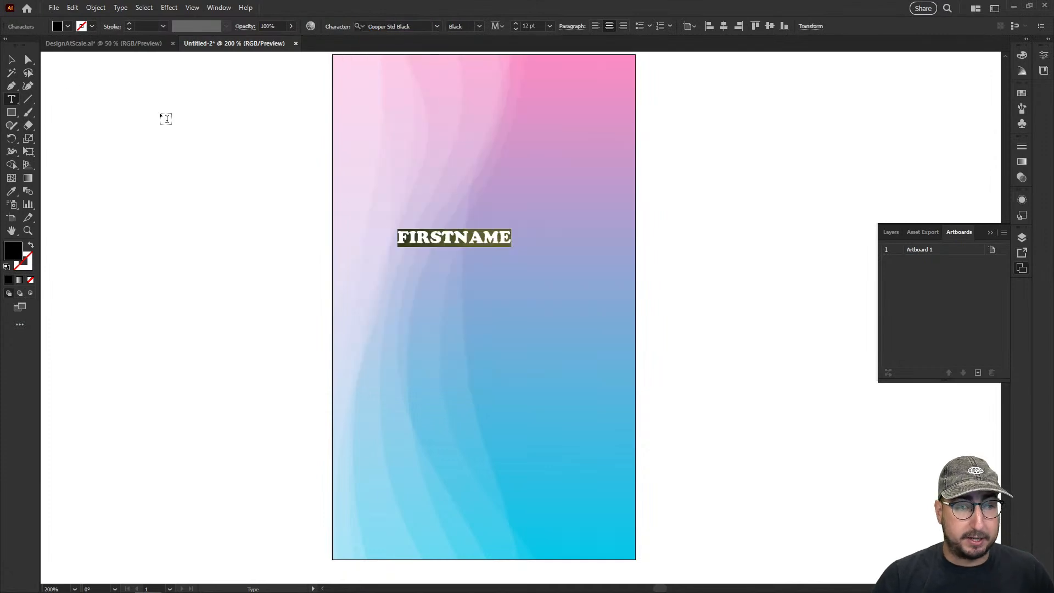
Recolor the FIRSTNAME text white by sampling the blank area outside the background with the Eyedropper
key("Escape")
key("i")
left_click(727, 214)
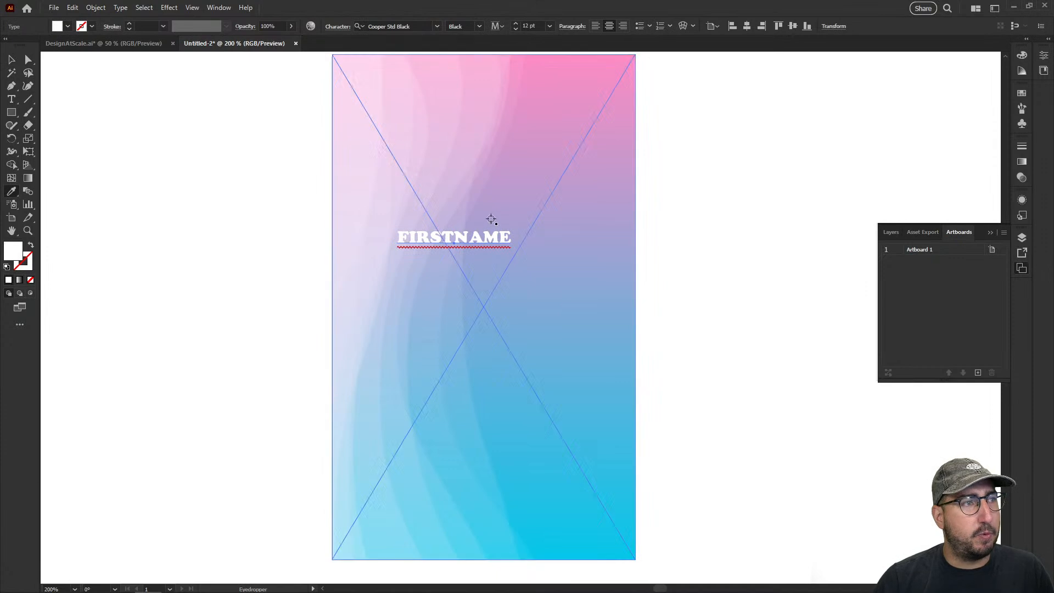
Center the FIRSTNAME text horizontally on the artboard and scale it up to about 27 pt, nearly filling the card's width
left_click(747, 26)
key("s")
left_click_drag(625, 165, 664, 141)
key("v")
left_click(691, 212)
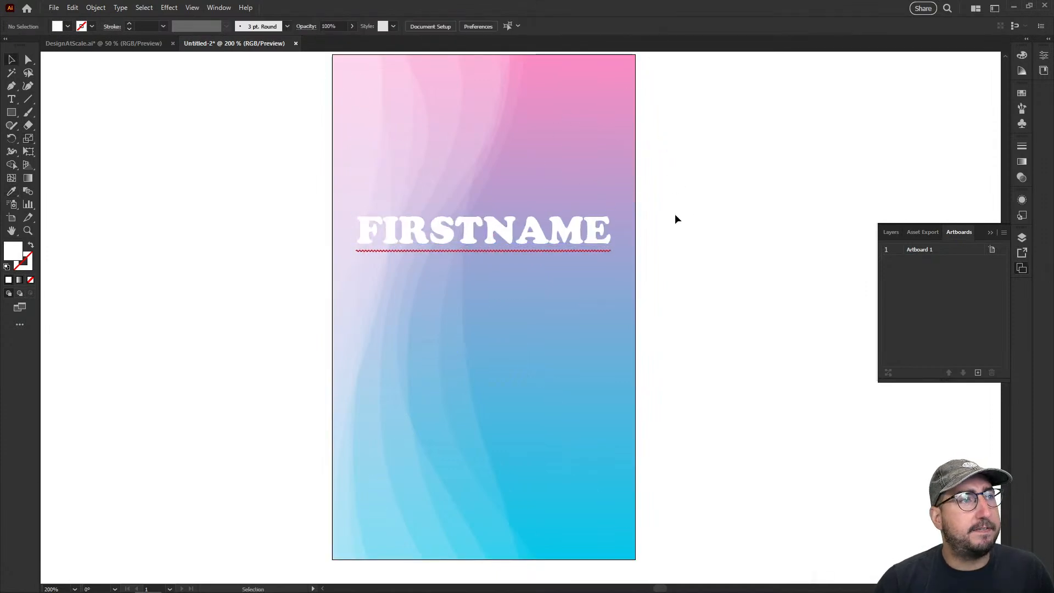
Apply a black Outer Glow to the FIRSTNAME text in Normal mode at 30% opacity
left_click(496, 241)
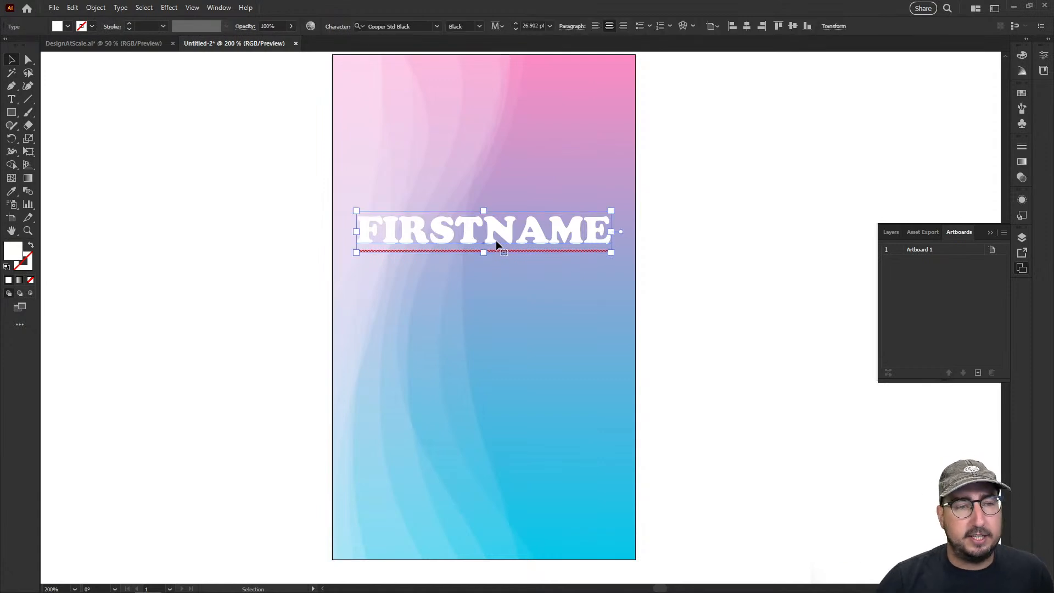
left_click(174, 8)
mouse_move(215, 133)
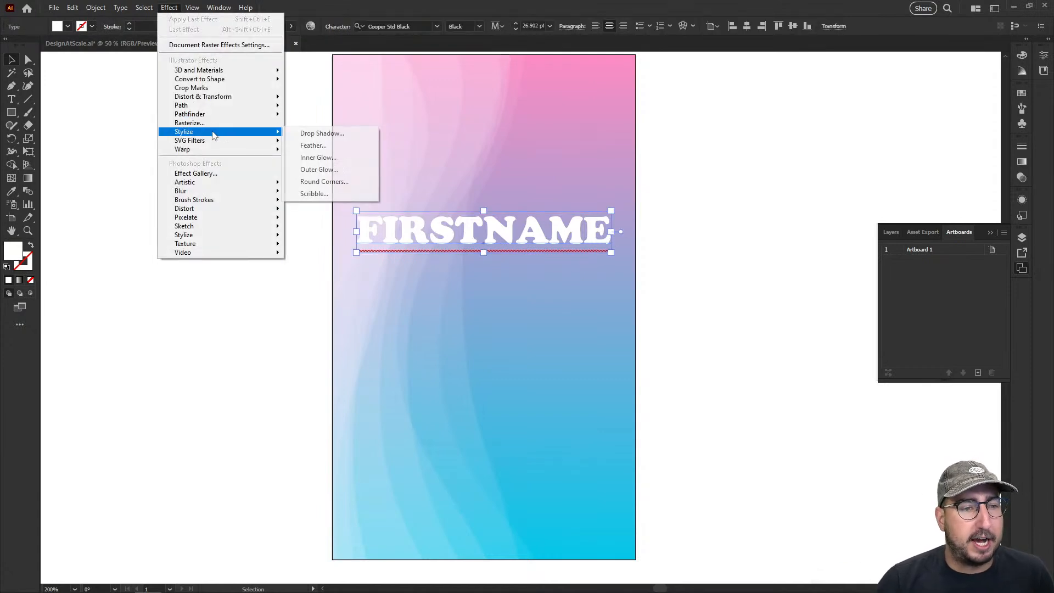
left_click(324, 170)
left_click(722, 322)
left_click(716, 334)
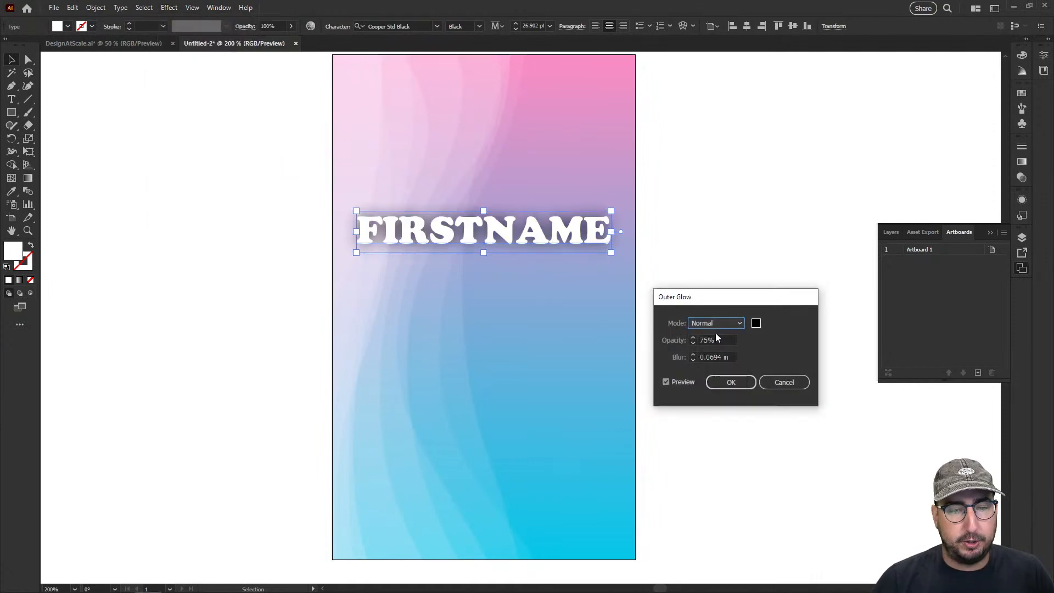
double_click(700, 341)
type("30")
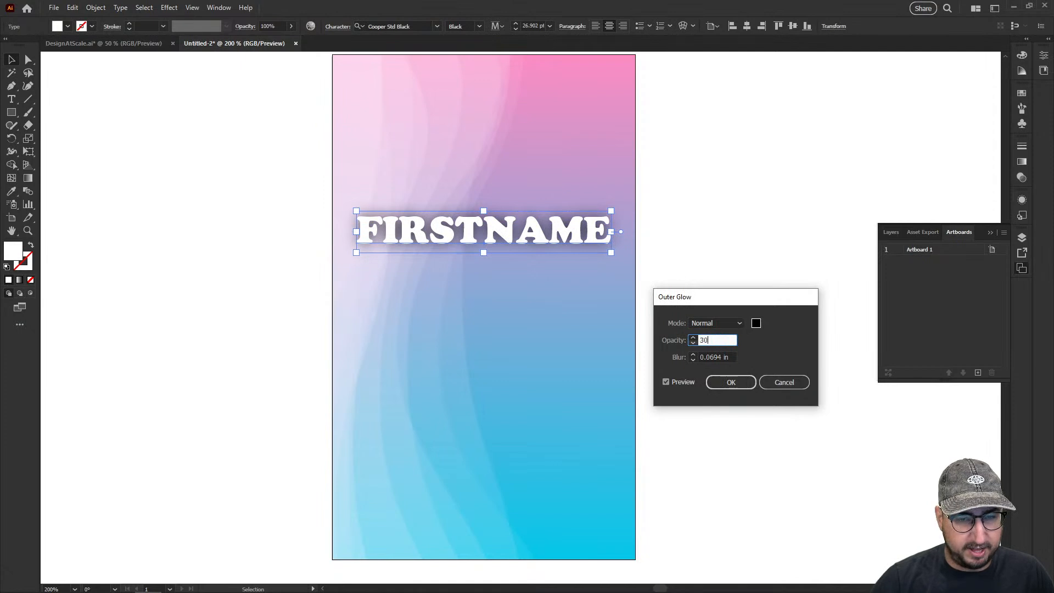
key("Tab")
left_click(731, 383)
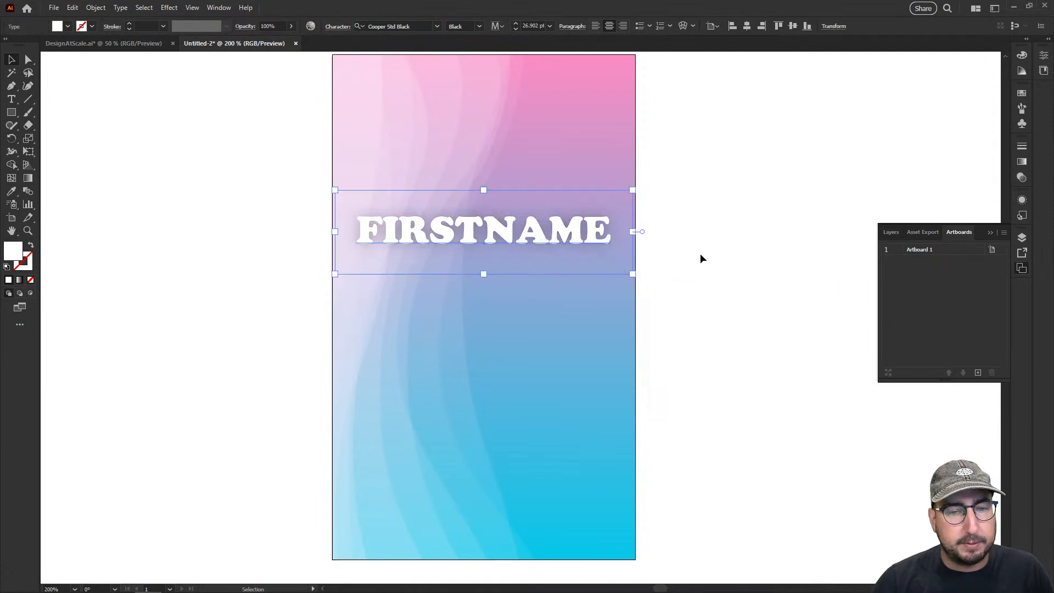
left_click(699, 258)
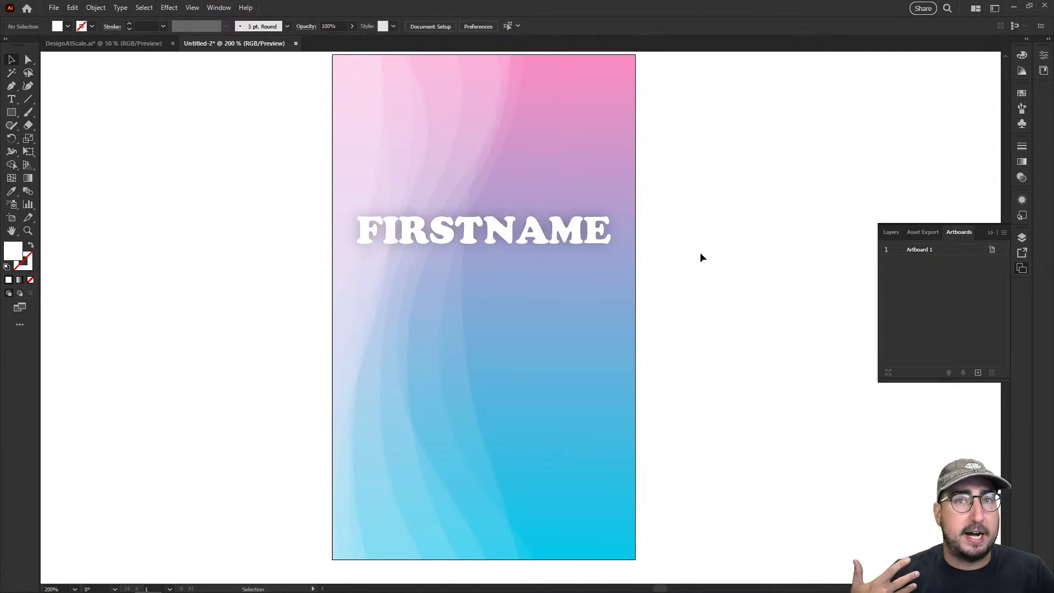
Duplicate the FIRSTNAME text directly below itself and change the copy to read LASTNAME
left_click_drag(550, 227, 360, 295)
double_click(484, 297)
type("Las")
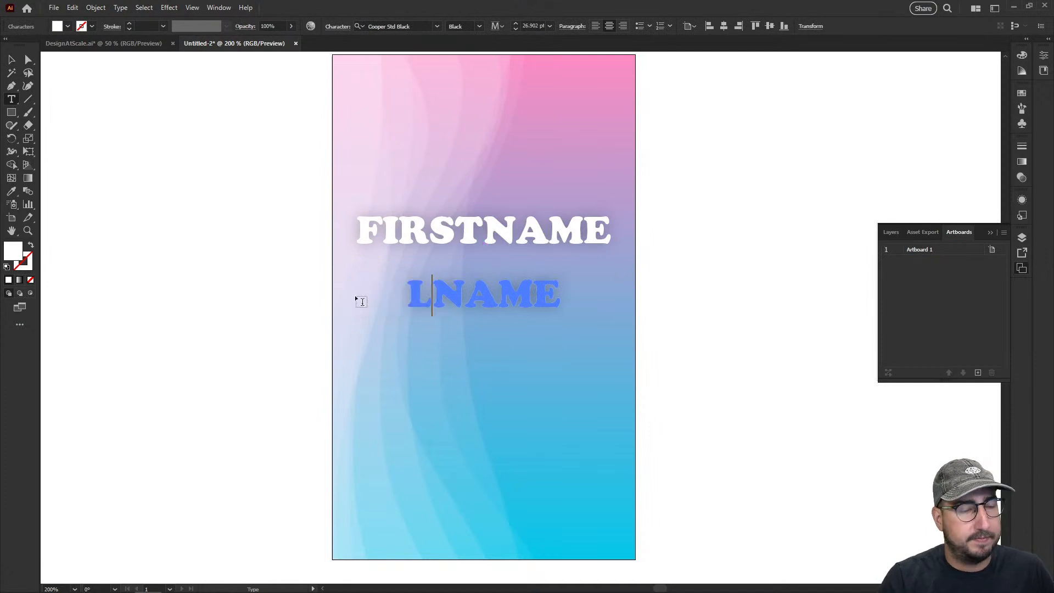
key("BackSpace")
key("BackSpace")
type("AST")
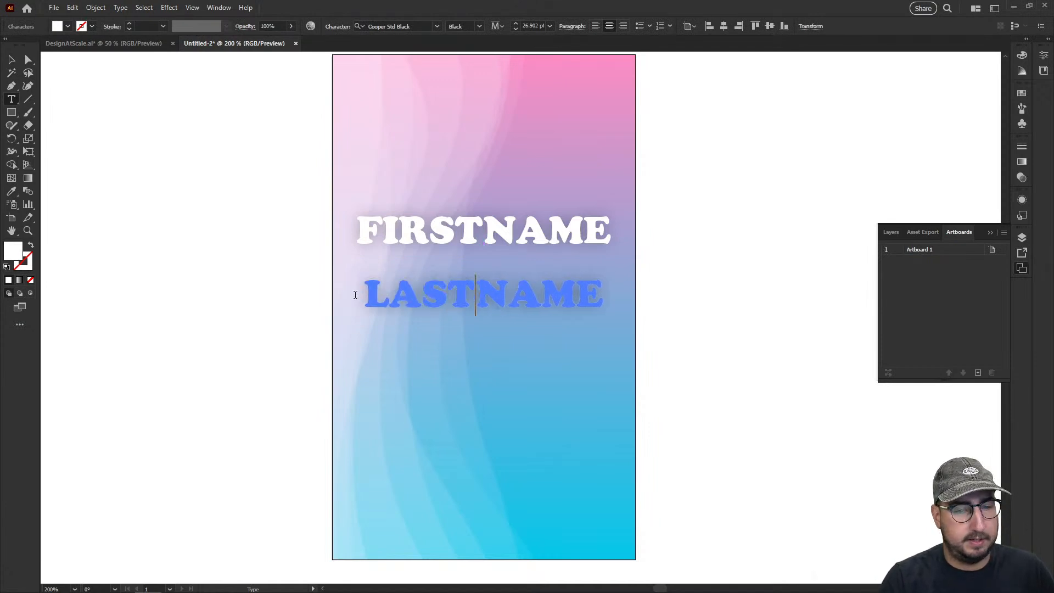
key("Escape")
Center the FIRSTNAME and LASTNAME texts together vertically on the artboard, keeping their spacing
left_click(430, 229, "shift")
left_click_drag(426, 233, 427, 253)
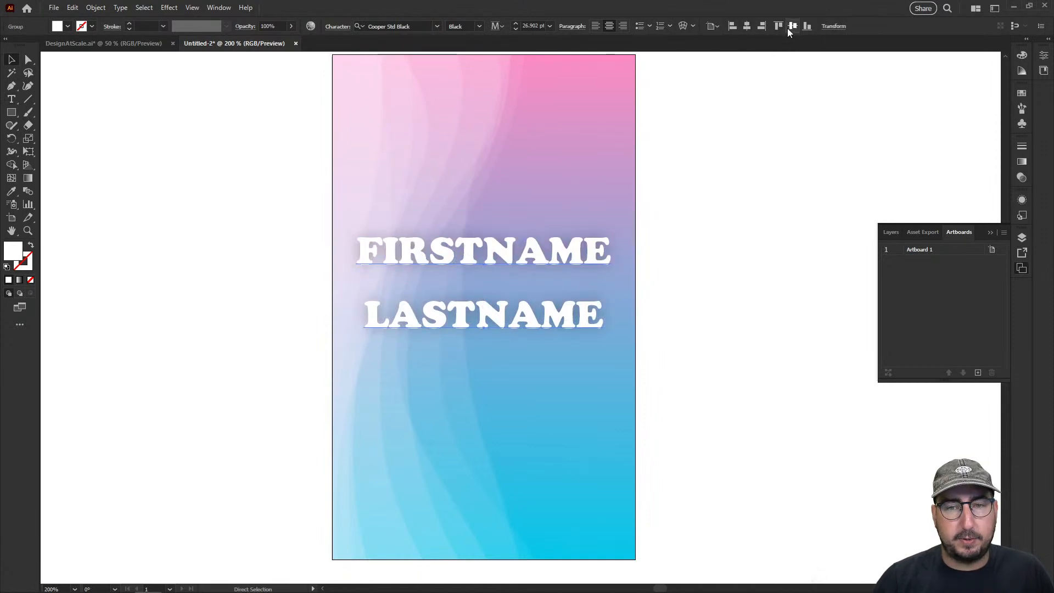
left_click(787, 28)
left_click(749, 130)
left_click(534, 273)
left_click(530, 281)
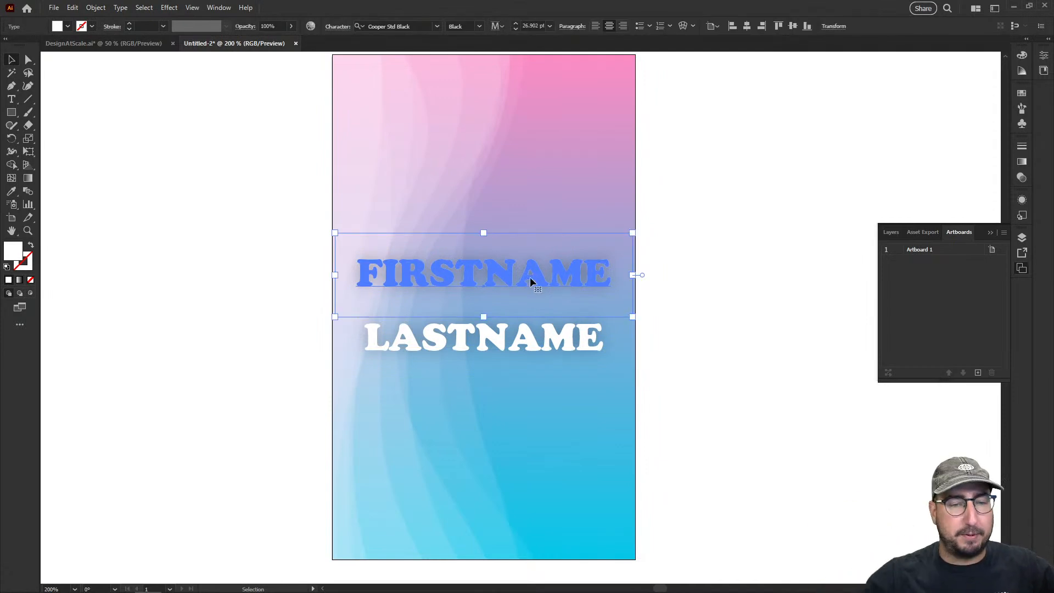
Switch to the Names spreadsheet in Google Sheets and examine the FirstName and LastName column headers in row 1
key("alt+Tab")
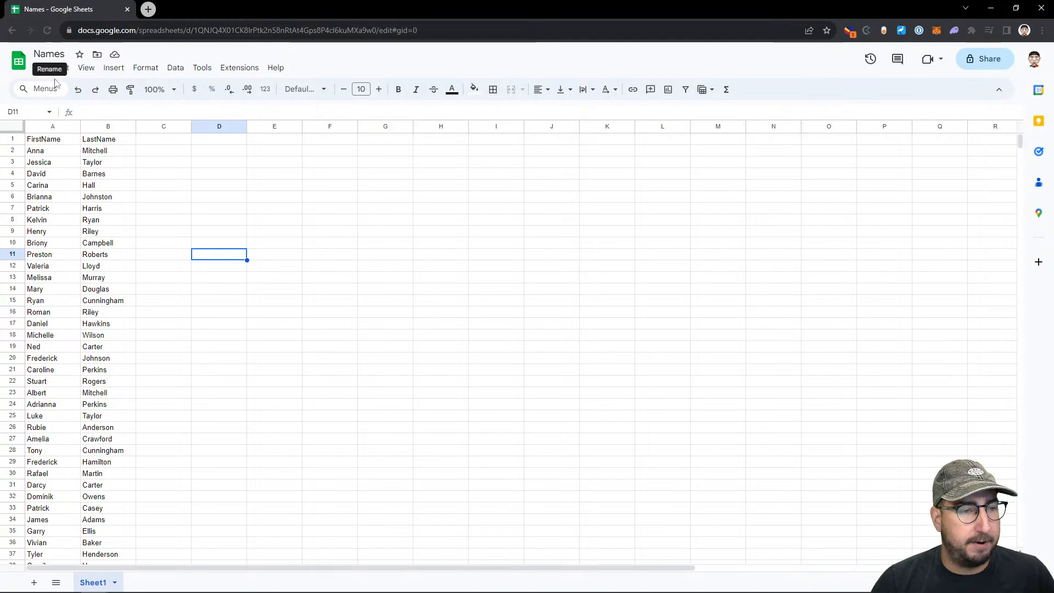
left_click(58, 143)
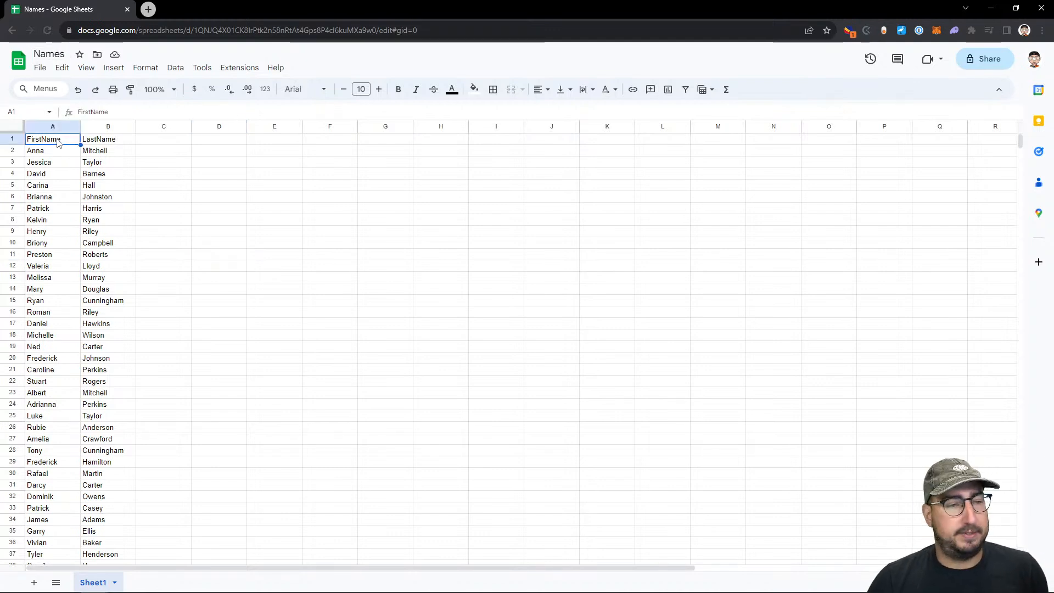
key("ctrl+plus")
key("ctrl+plus")
key("ctrl+plus")
key("ctrl+plus")
key("ctrl+plus")
key("ctrl+plus")
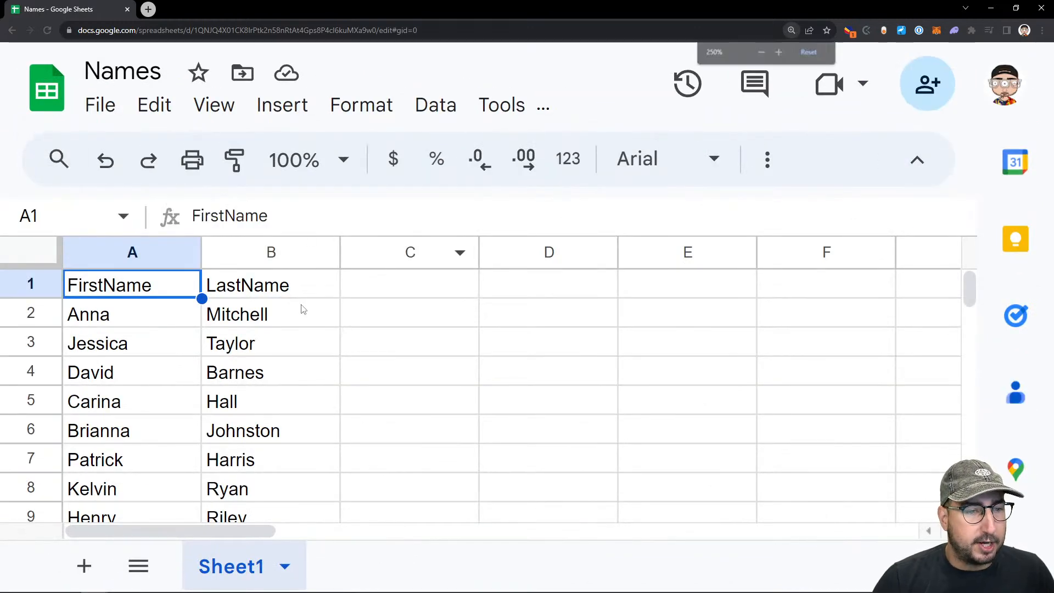
left_click(287, 297)
key("Left")
left_click(288, 298)
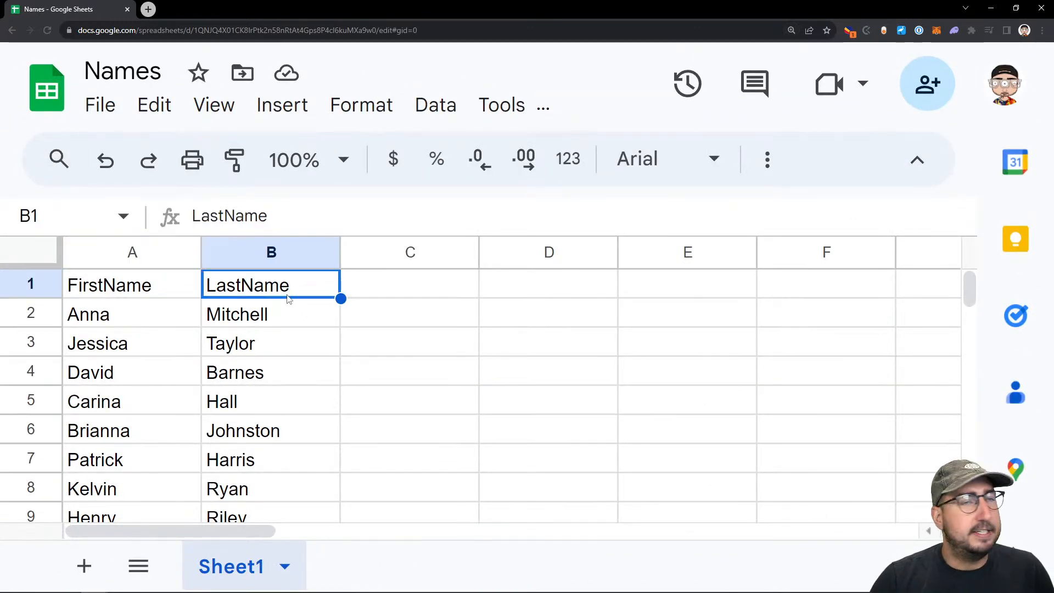
key("Left")
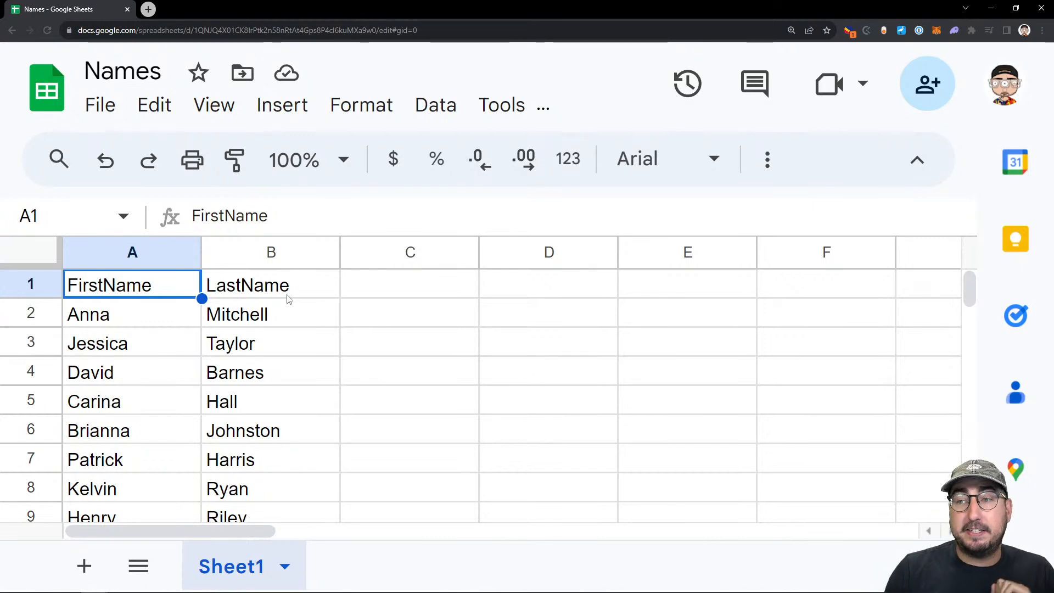
left_click(290, 299)
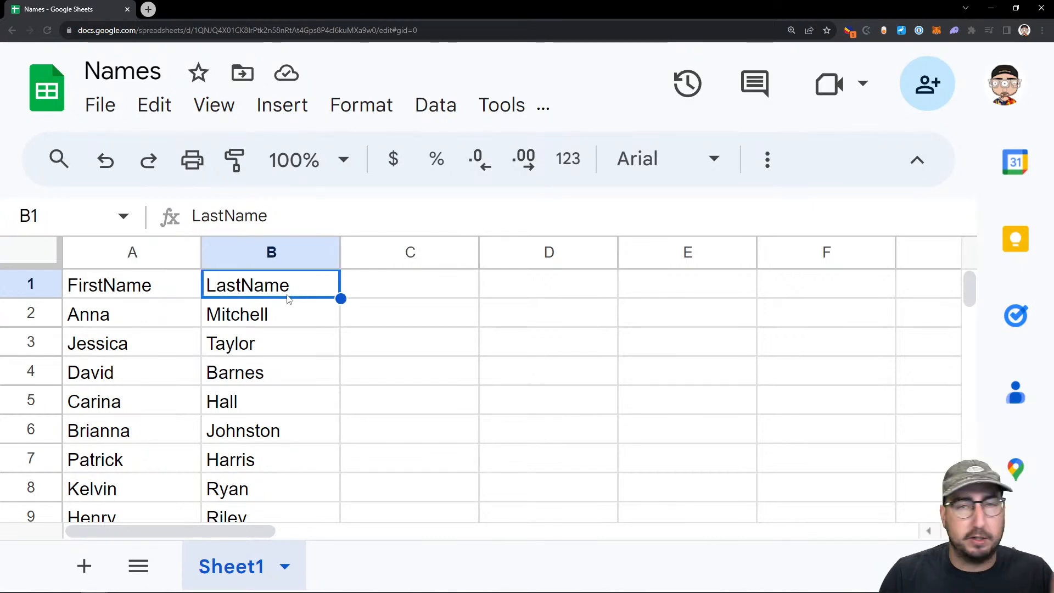
key("Down")
key("ctrl+Home")
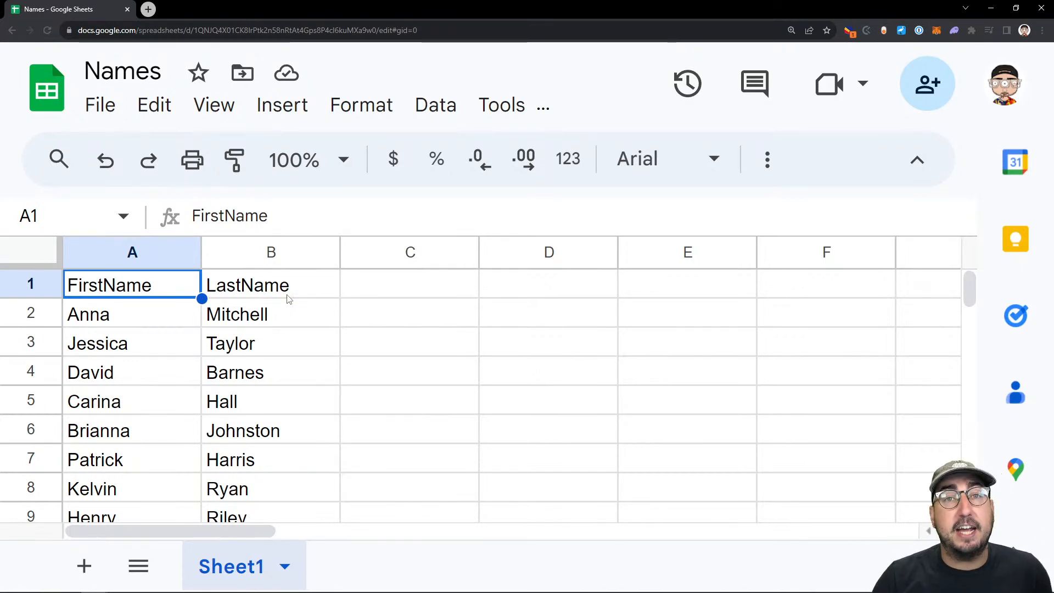
Compare the Illustrator name card with the spreadsheet and step through the entries of the FirstName column
key("alt+Tab")
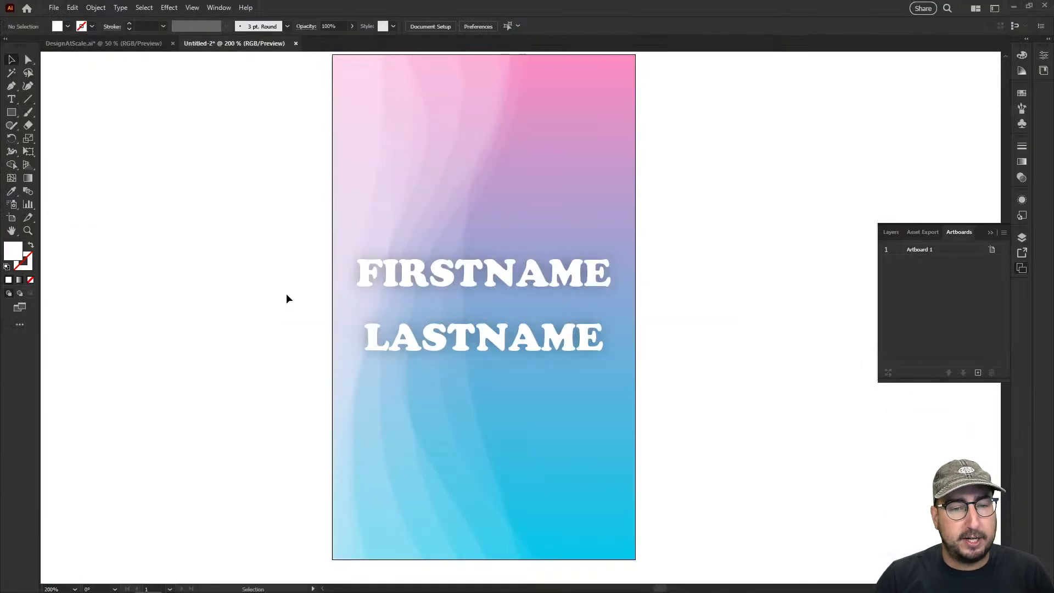
key("alt+Tab")
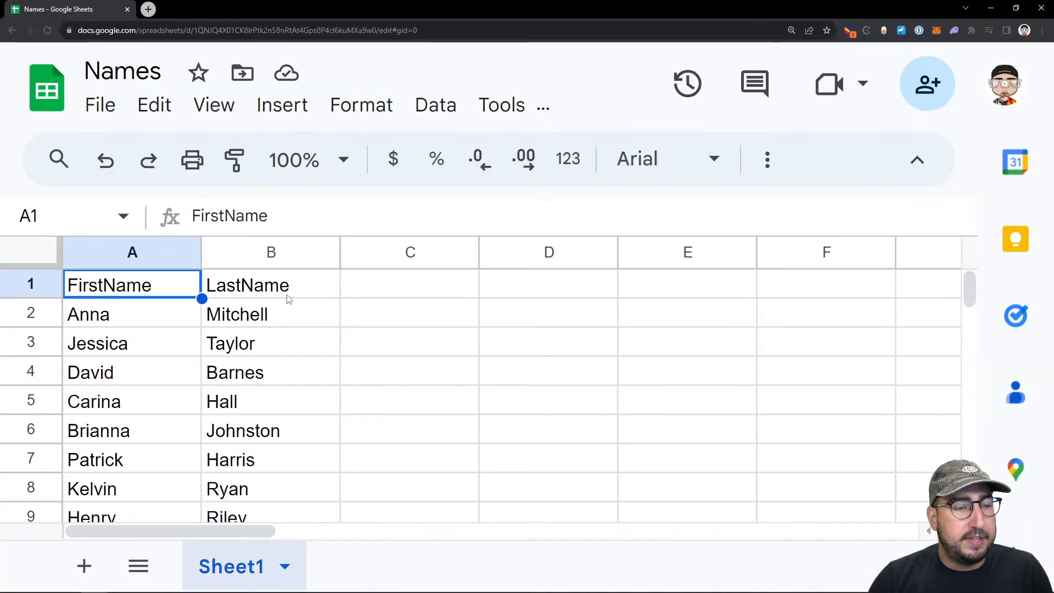
key("Down")
key("Down")
key("Down")
key("Down")
key("Up")
key("Up")
key("Up")
key("Up")
key("Down")
key("Down")
key("Up")
key("Up")
Check the card in Illustrator again, return to the spreadsheet and step through the entries of the LastName column
key("alt+Tab")
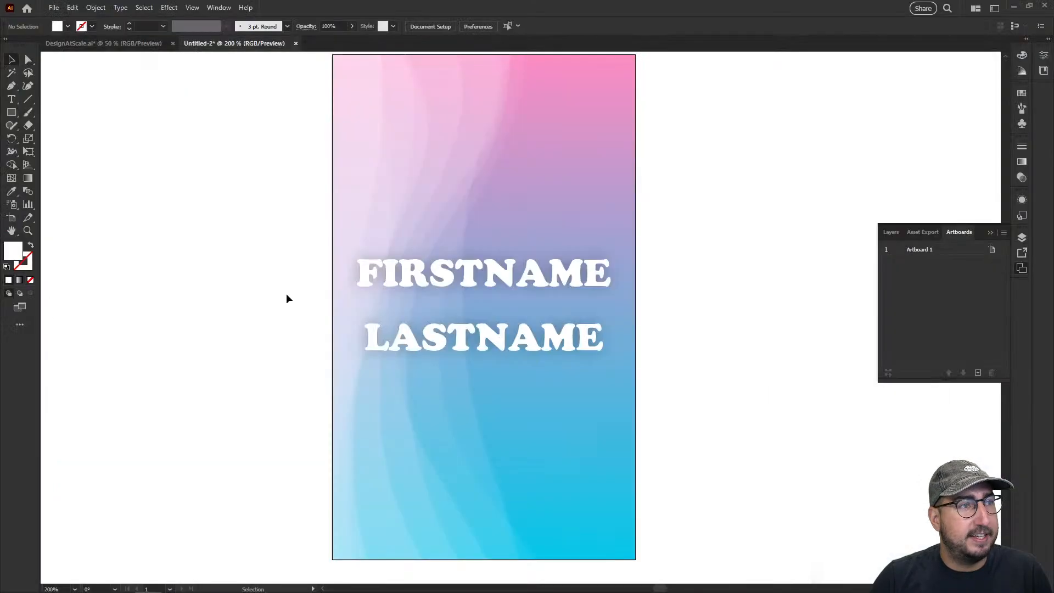
key("alt+Tab")
key("Right")
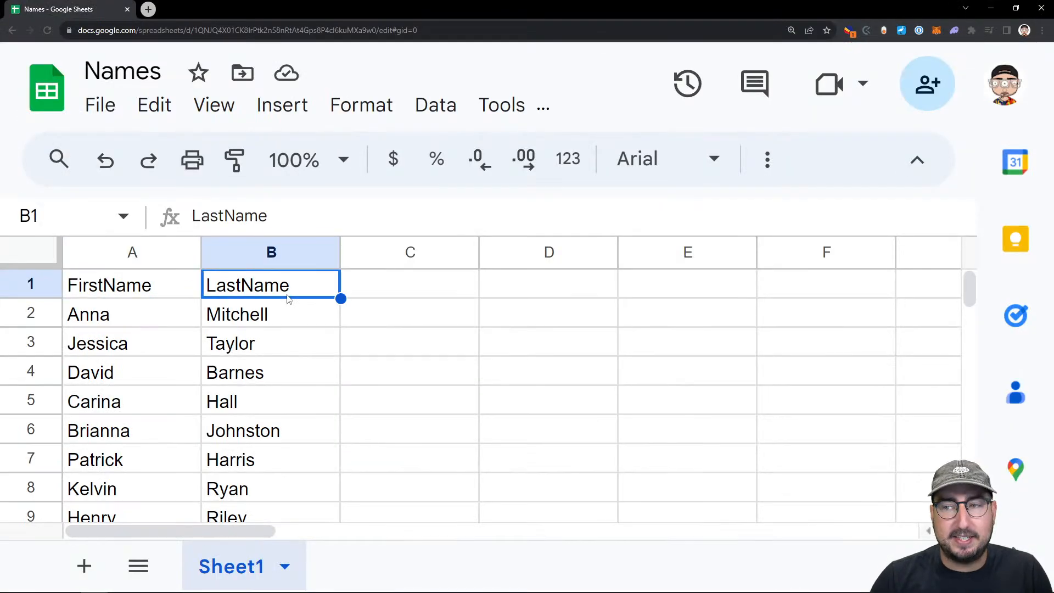
key("Down")
key("Down")
key("Down")
key("Down")
key("Down")
key("Up")
key("Up")
key("Up")
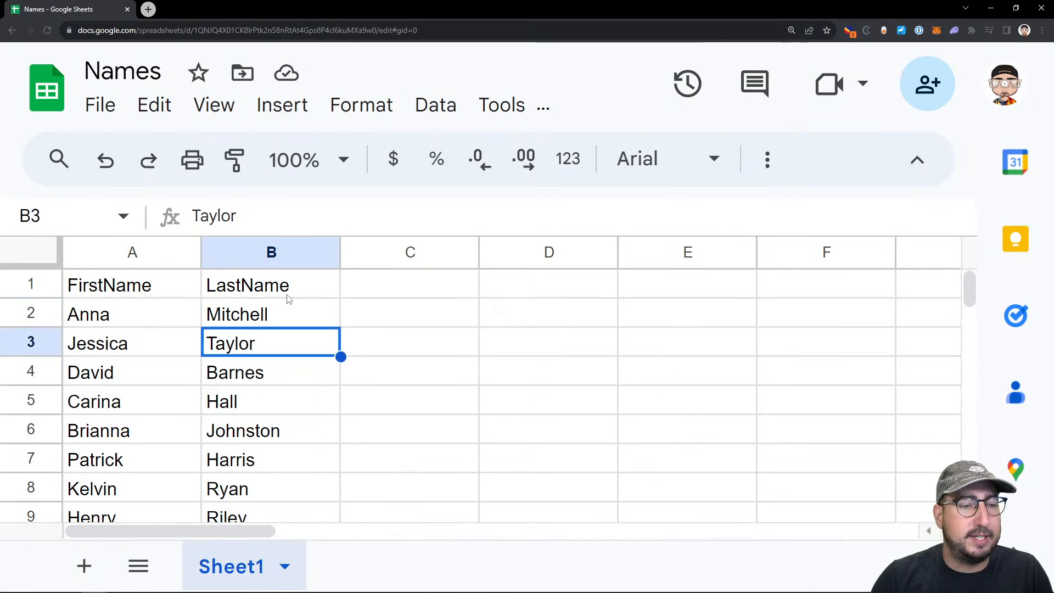
key("Up")
key("Up")
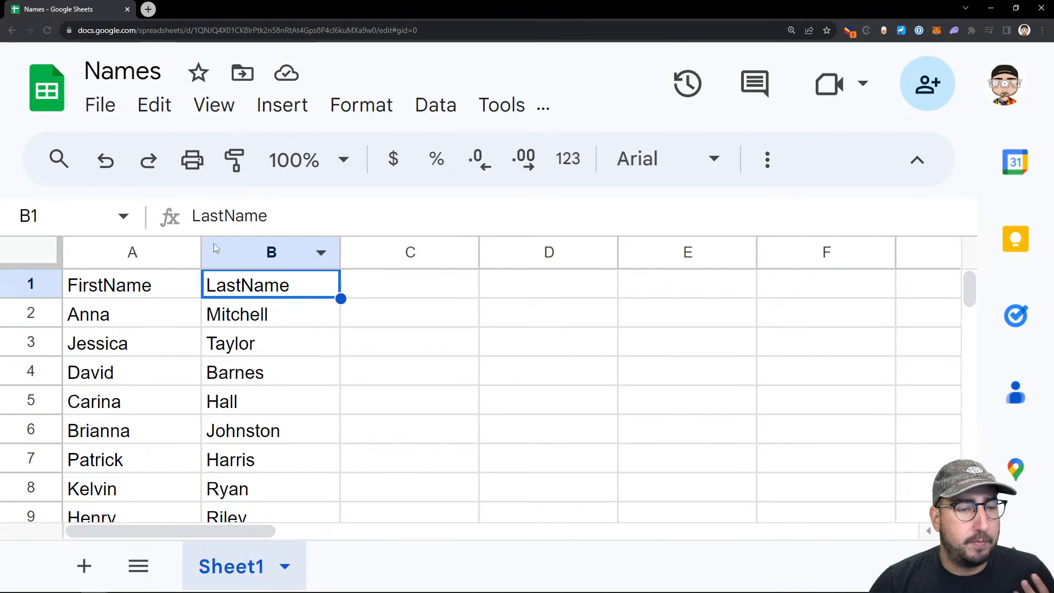
Download the Names sheet as a Comma Separated Values (.csv) file
left_click(99, 104)
mouse_move(284, 441)
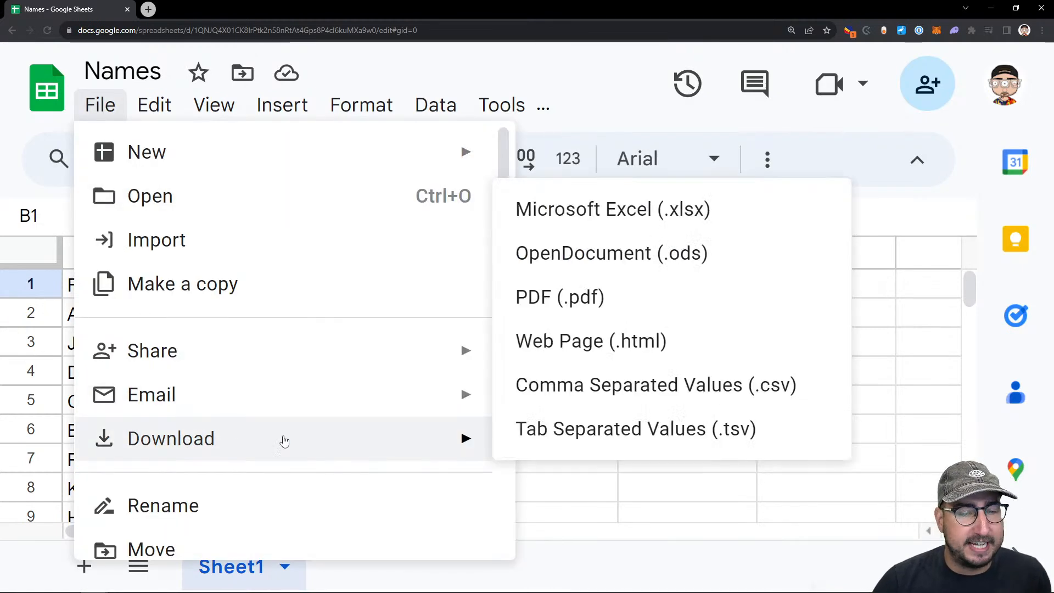
left_click(663, 386)
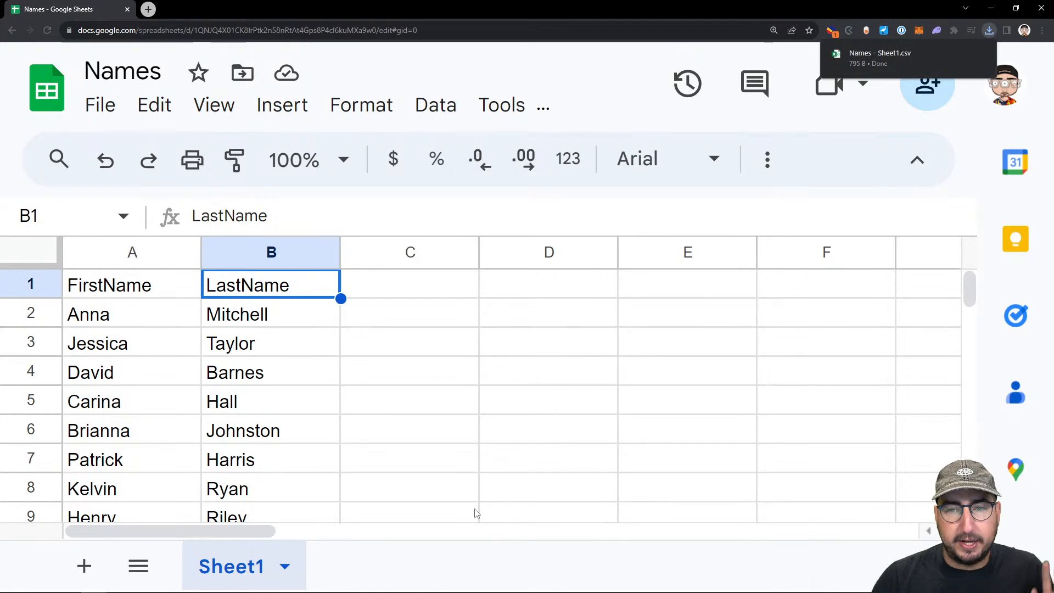
Return to Illustrator, select the FIRSTNAME text and show the Variables panel in the empty area beside the artboard
mouse_move(290, 589)
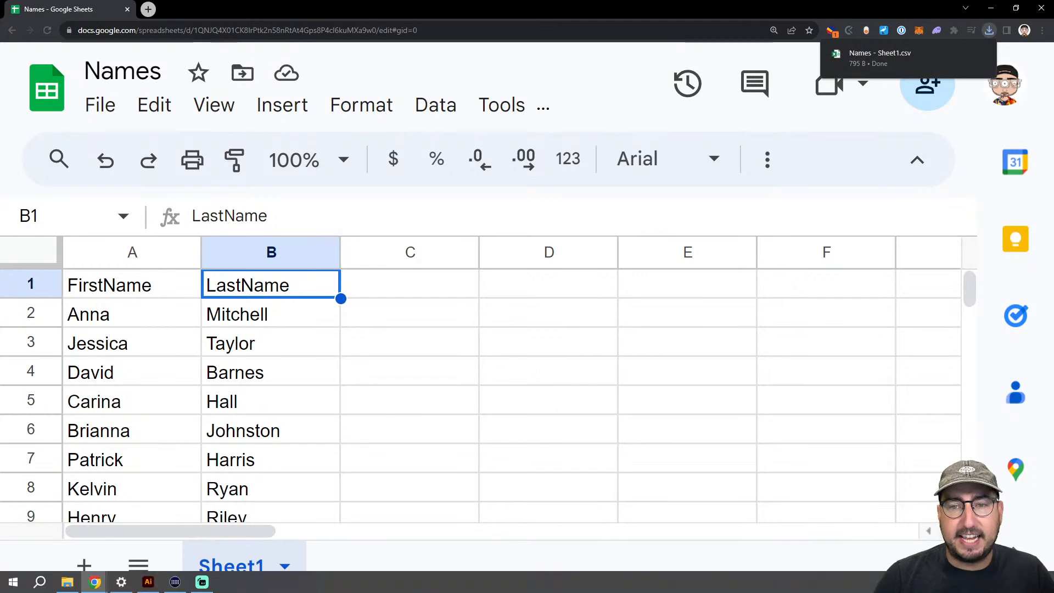
left_click(148, 583)
left_click(418, 262)
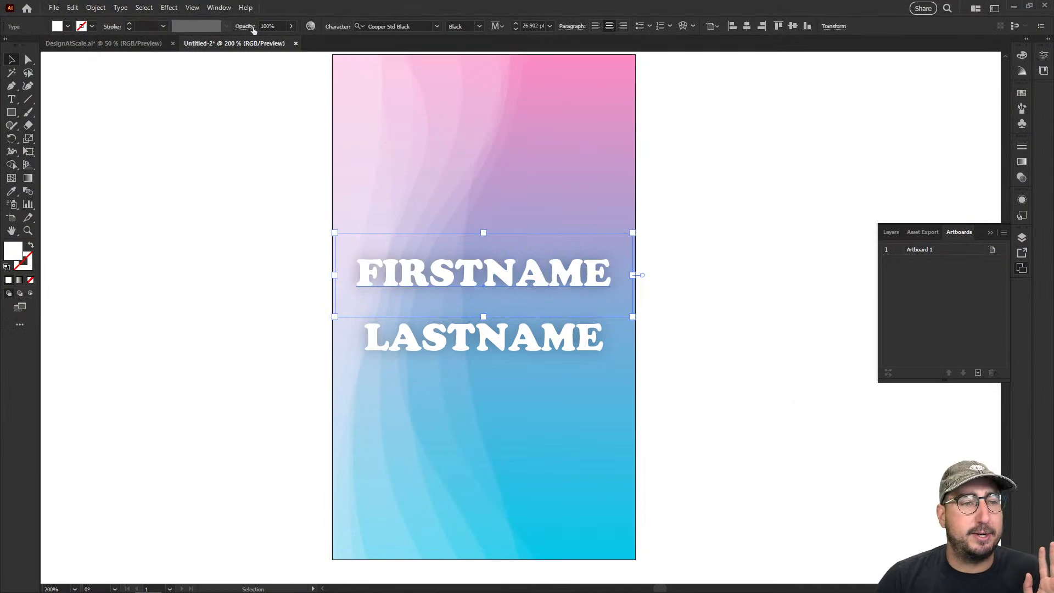
left_click(193, 9)
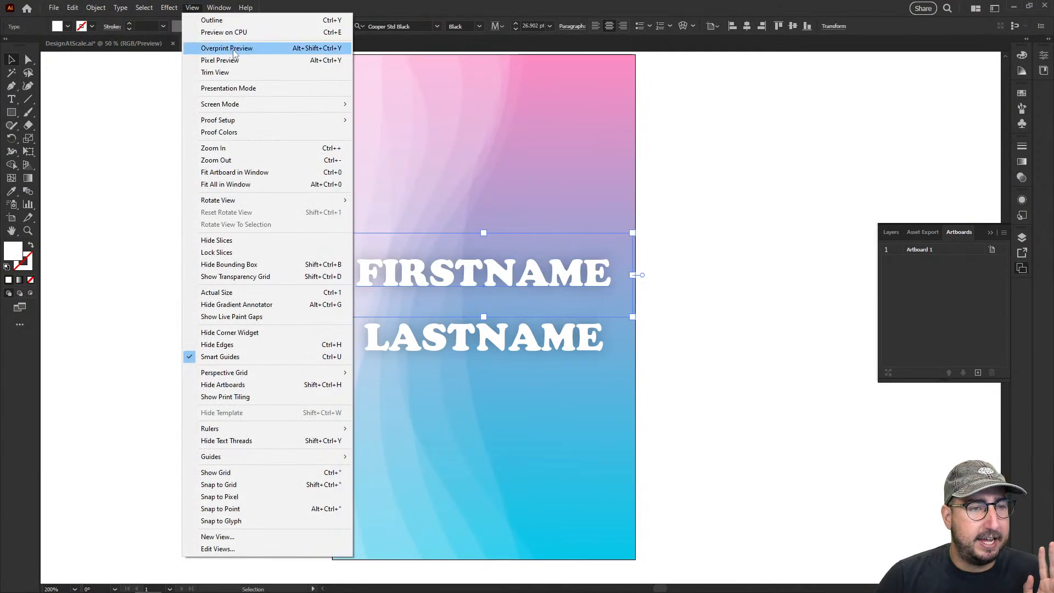
mouse_move(224, 9)
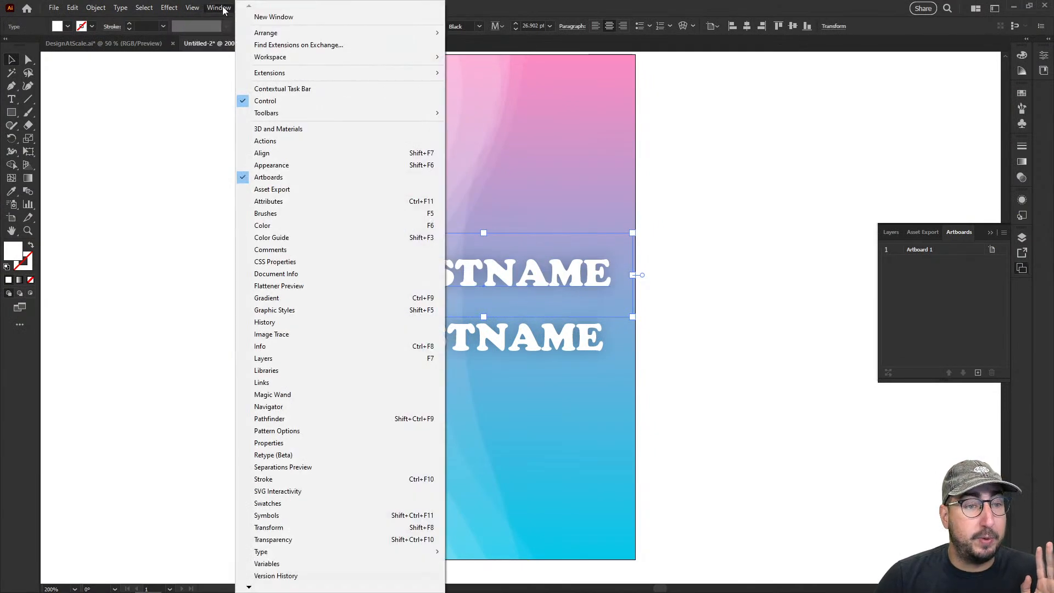
left_click(281, 565)
left_click_drag(312, 212, 238, 148)
Load Names - Sheet1.csv from the Downloads folder as the variable library
left_click(280, 155)
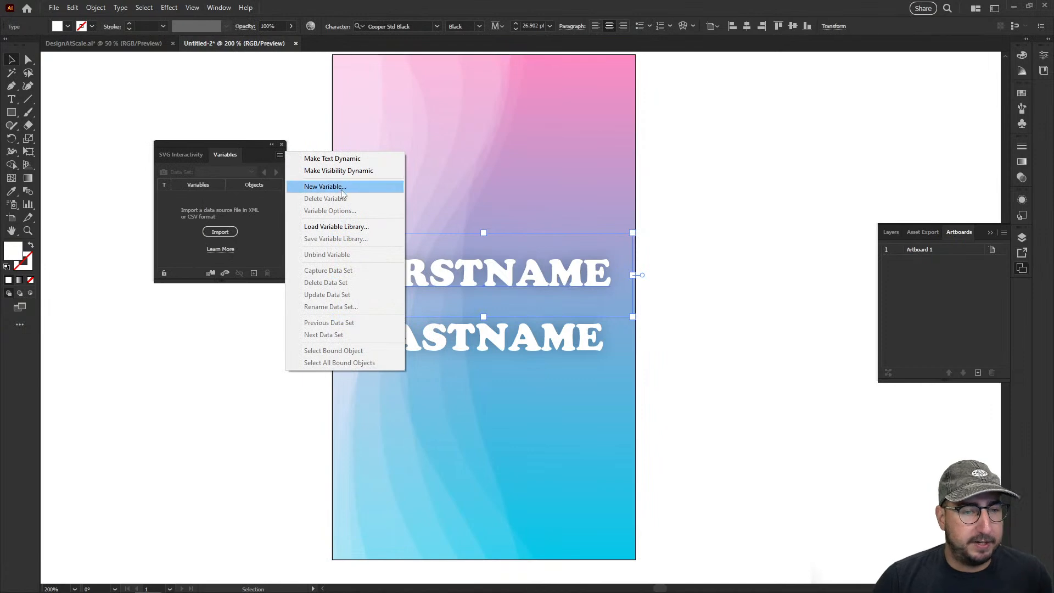
left_click(331, 227)
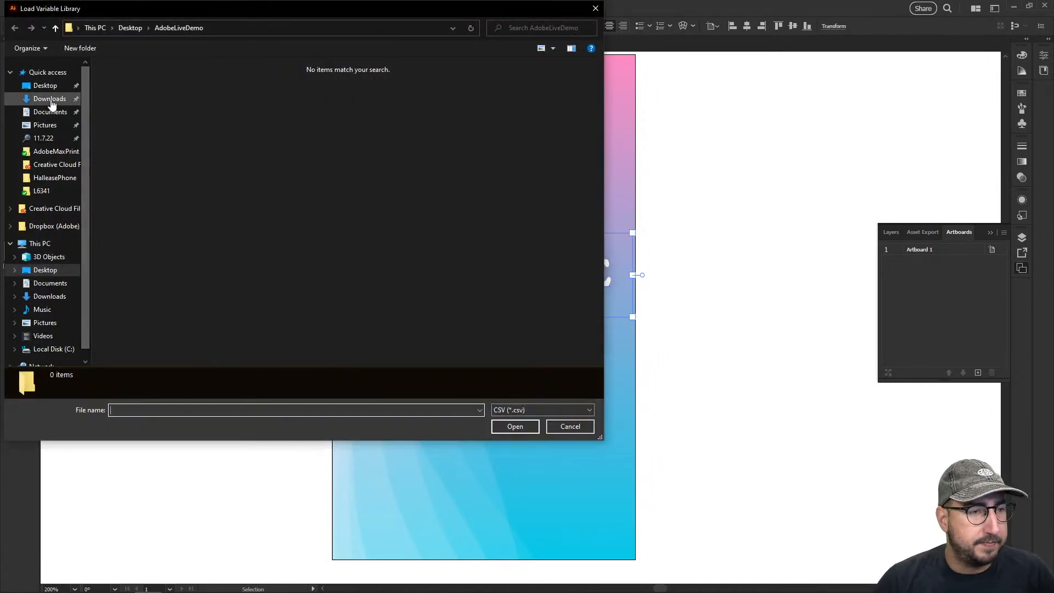
left_click(49, 99)
left_click(131, 105)
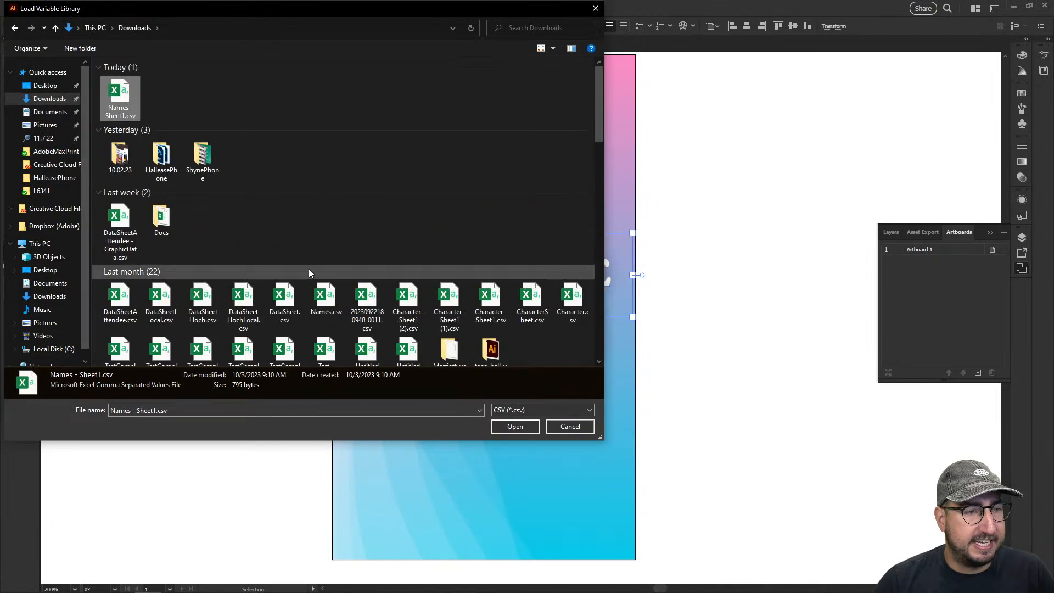
left_click(515, 427)
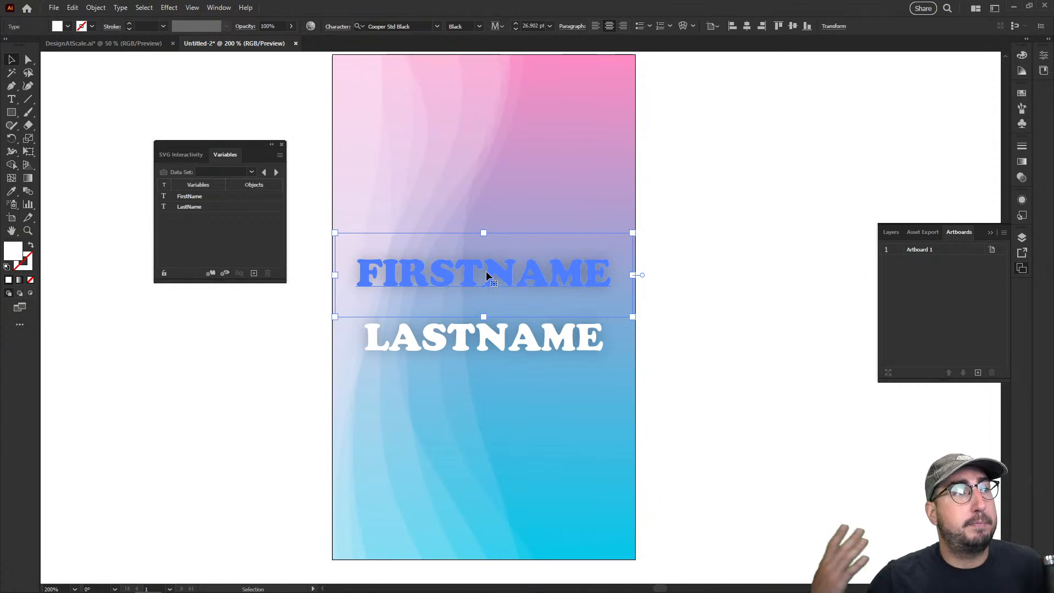
Bind the FIRSTNAME text to the FirstName variable and the LASTNAME text to the LastName variable
left_click(227, 197)
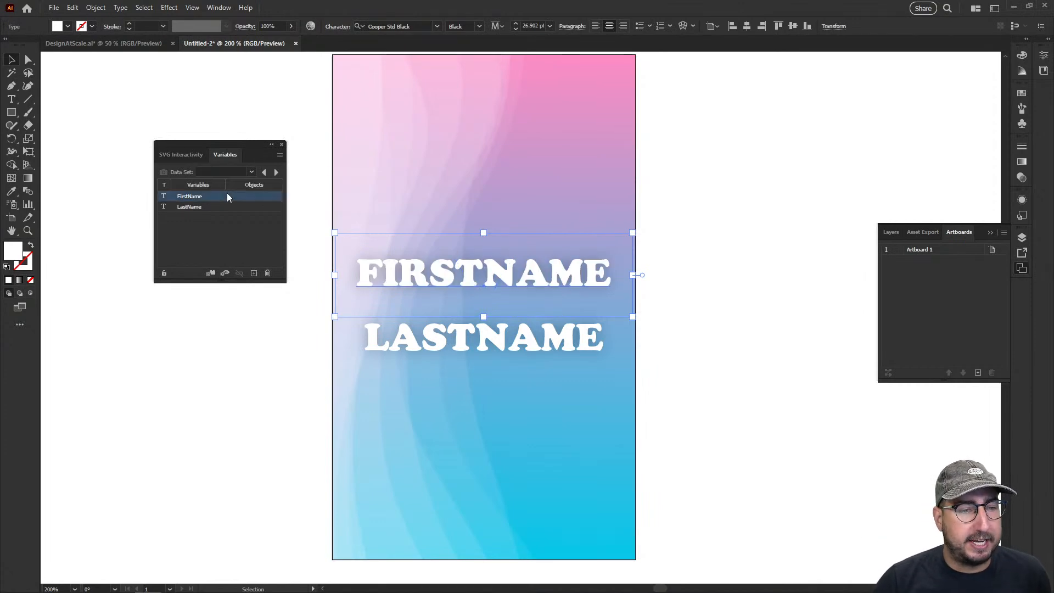
left_click(211, 273)
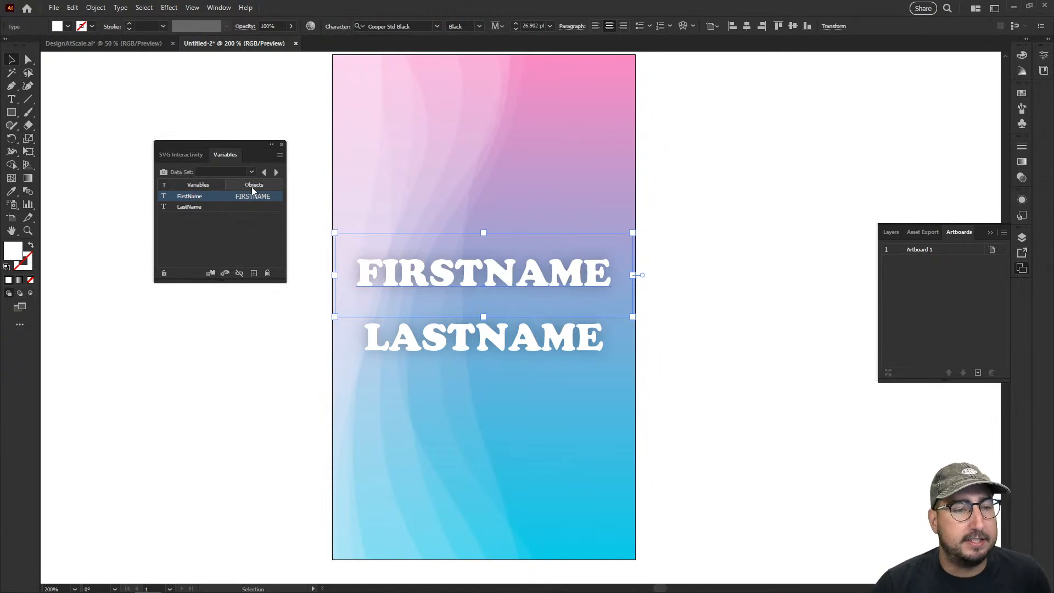
double_click(400, 259)
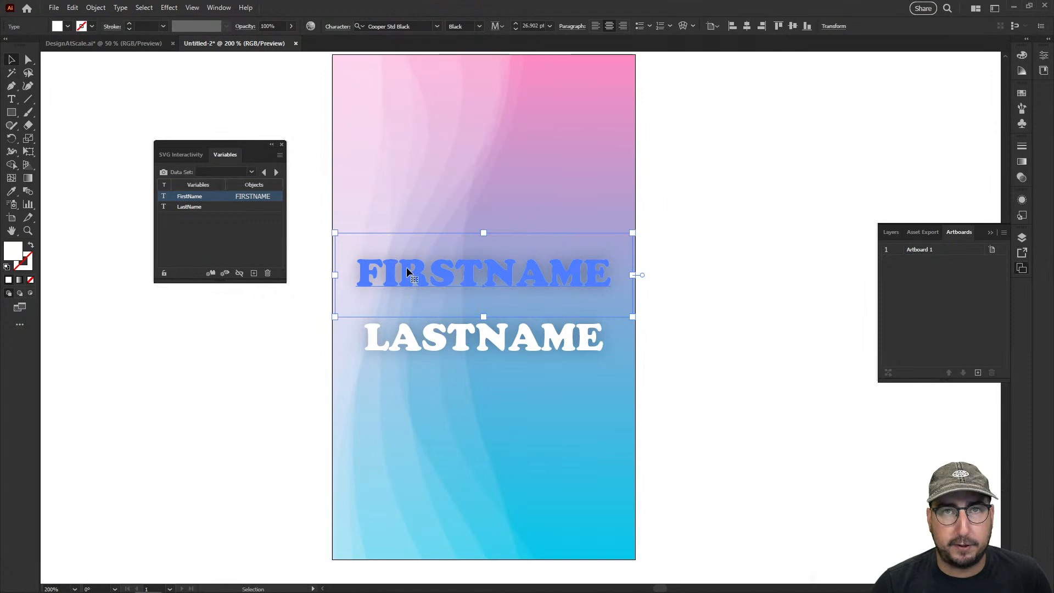
left_click(412, 326)
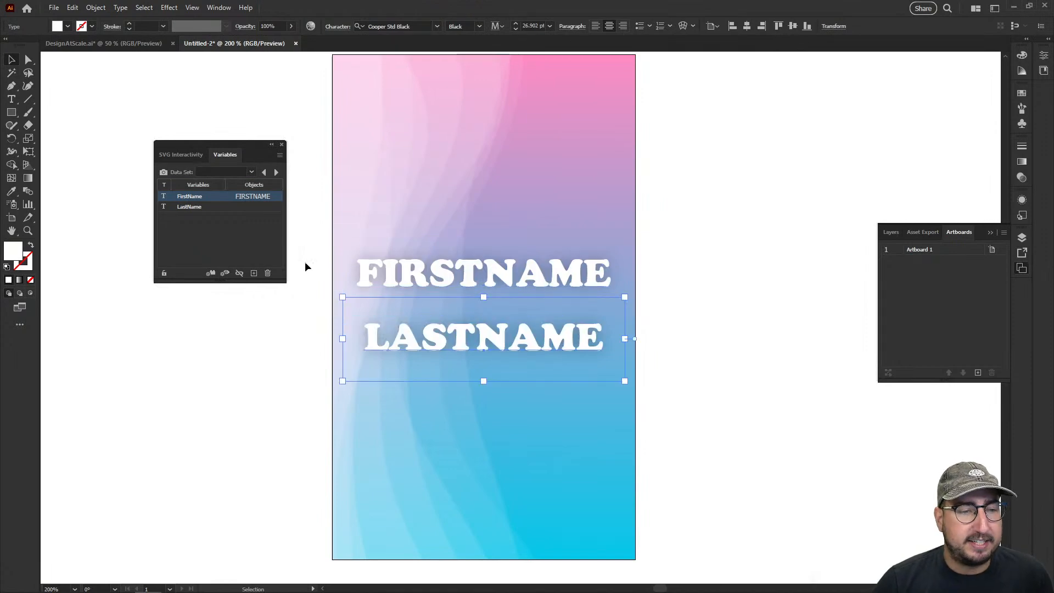
left_click(210, 207)
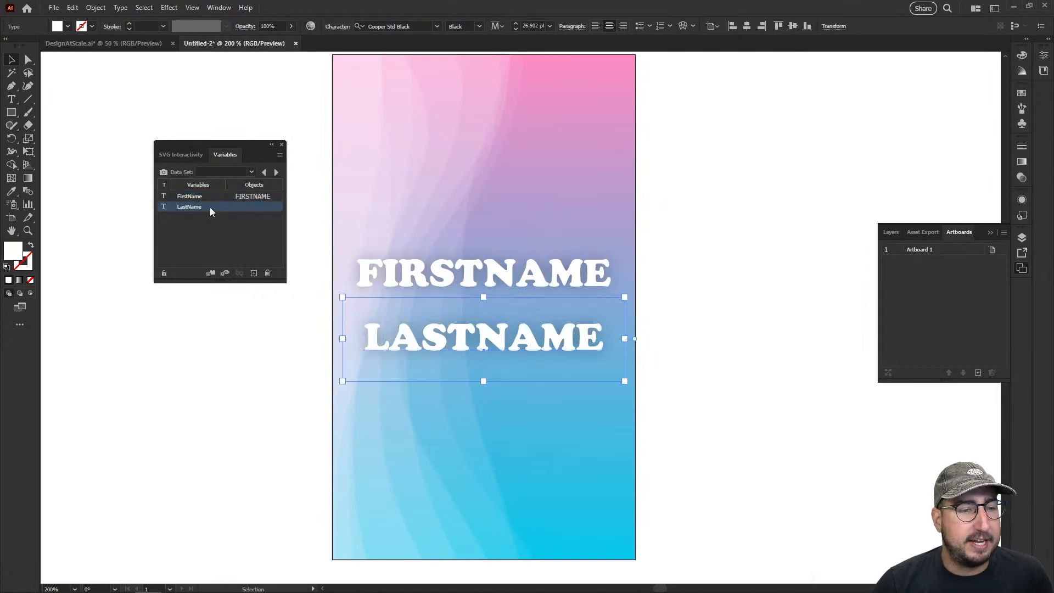
left_click(210, 274)
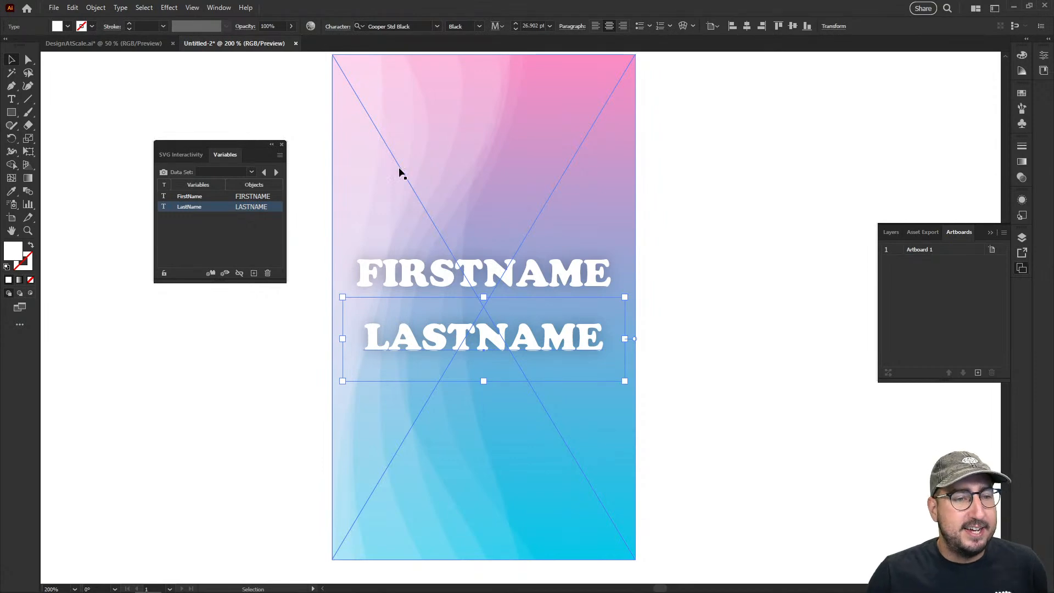
Try Data Set 1 on the card's linked name texts and undo it
left_click(251, 172)
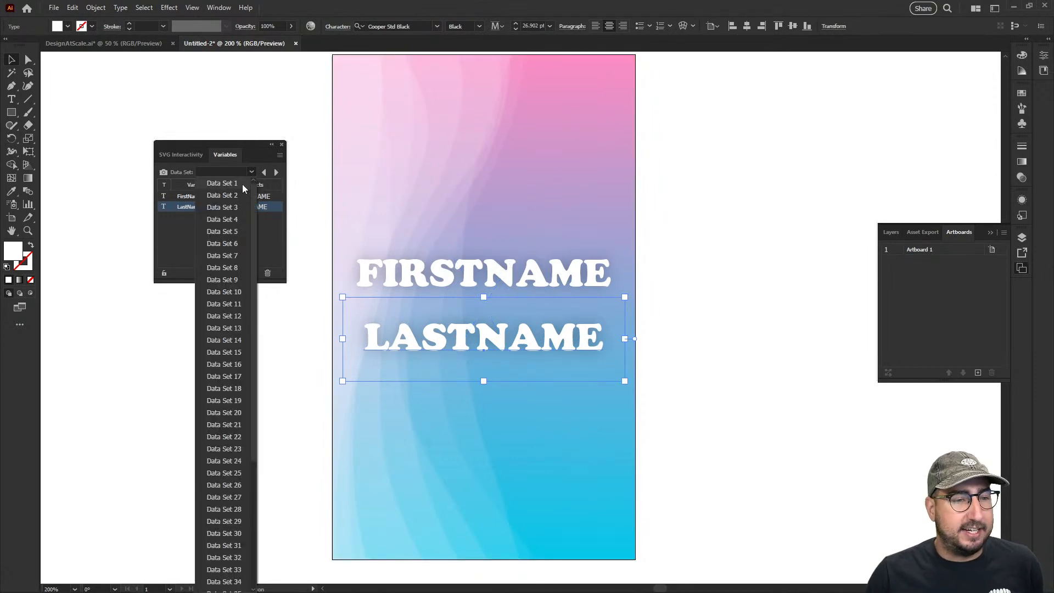
scroll(241, 185, "down", 5)
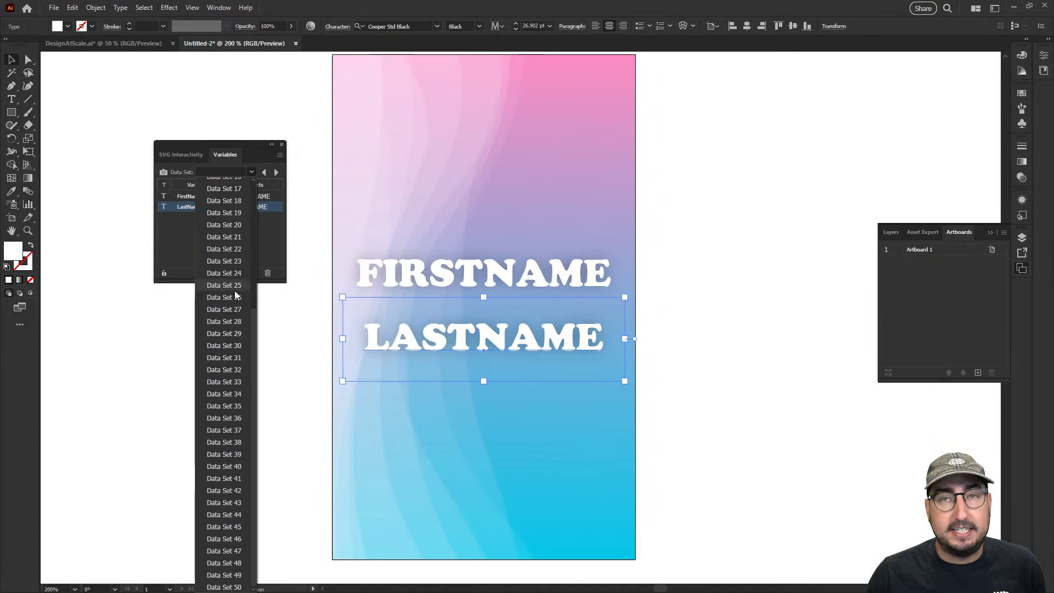
scroll(238, 236, "up", 5)
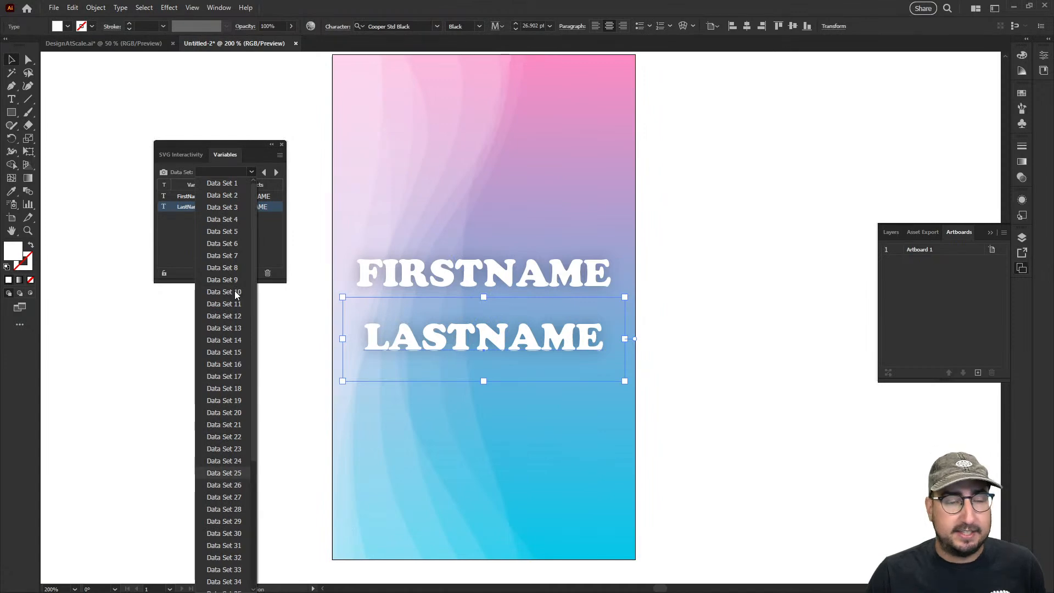
left_click(231, 185)
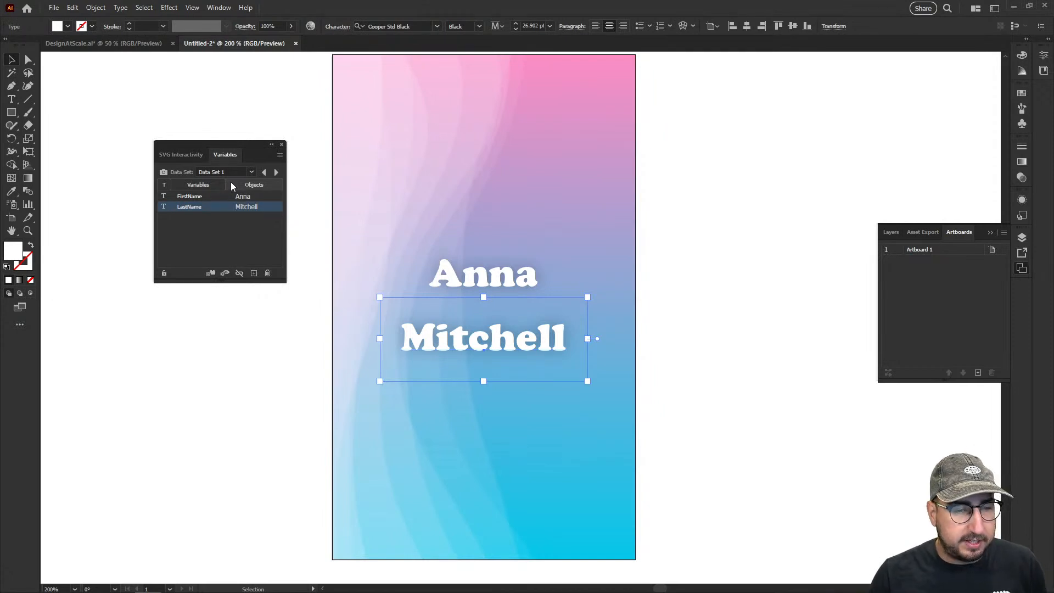
key("ctrl+z")
Select both name texts and apply All Caps through the expanded character options
left_click(444, 279, "shift")
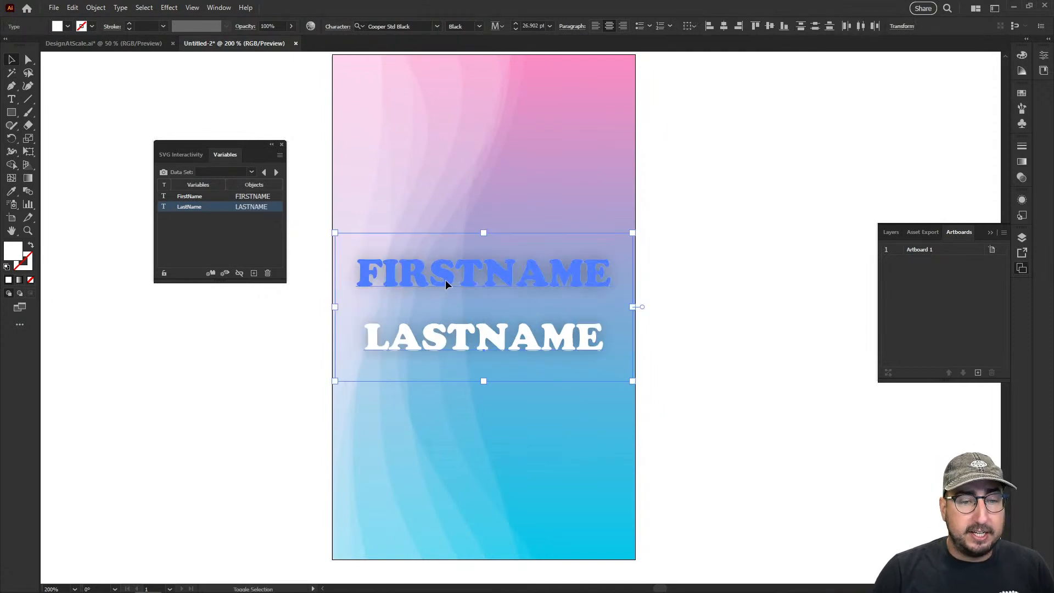
key("ctrl+t")
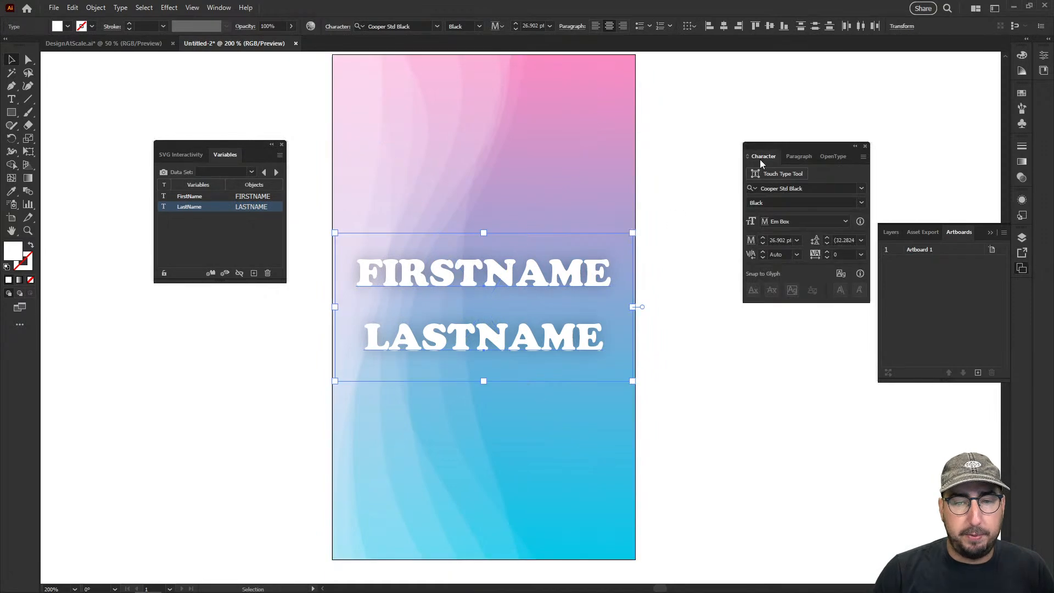
left_click_drag(772, 144, 722, 121)
left_click(782, 134)
left_click(713, 134)
left_click(814, 134)
left_click(847, 140)
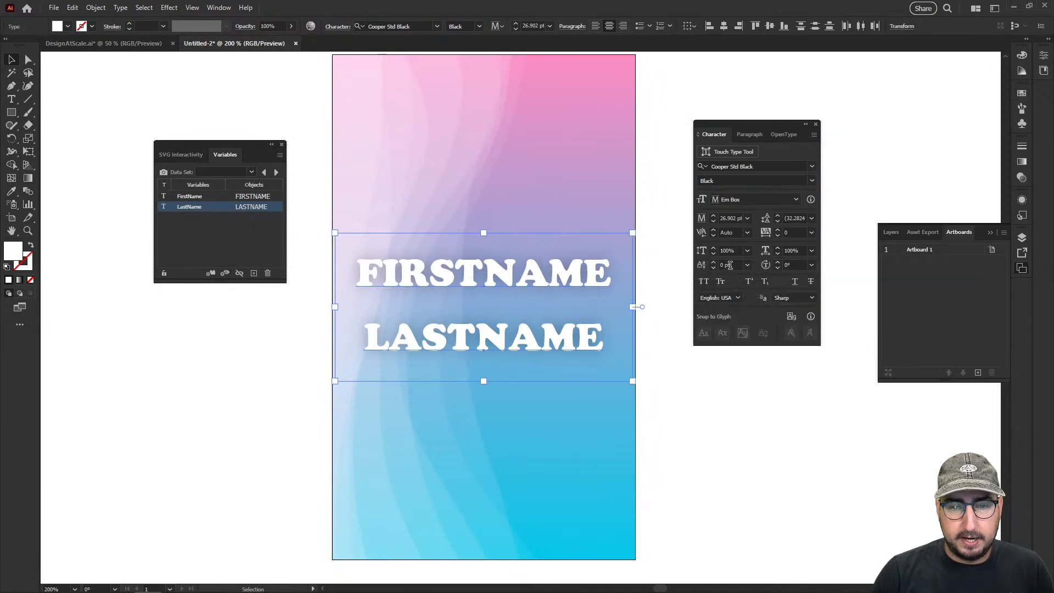
left_click(704, 282)
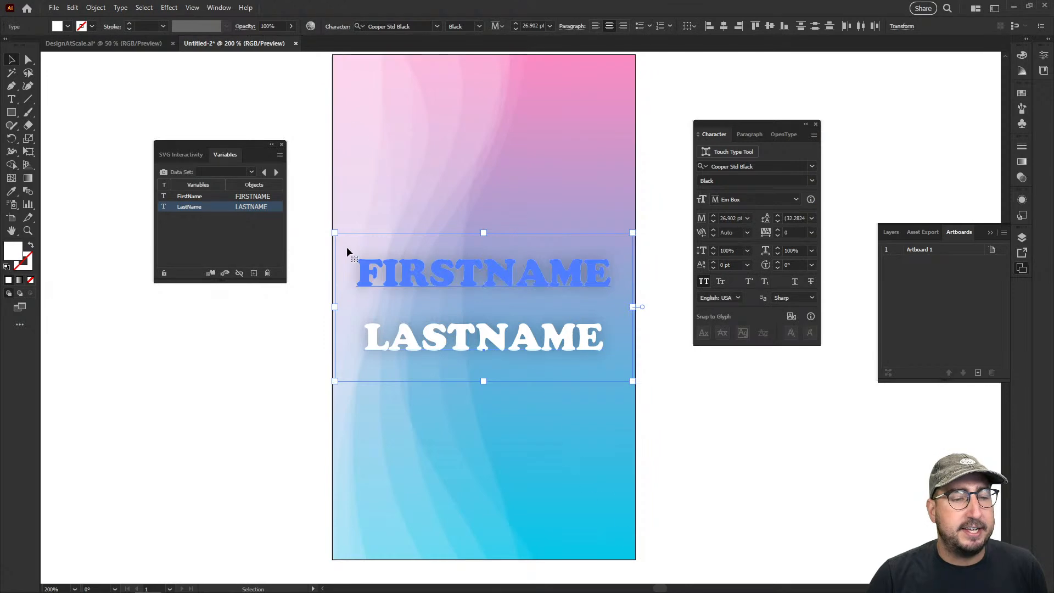
Preview the names on the card by applying Data Set 1 and stepping forward through the data sets to Data Set 40
left_click(251, 171)
left_click(239, 183)
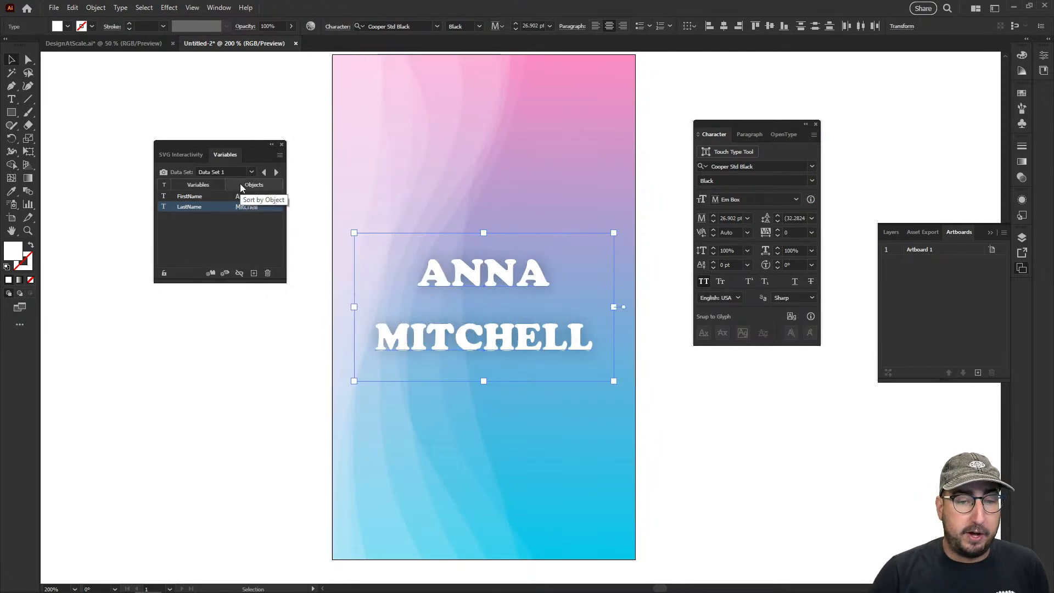
left_click(275, 173)
left_click(276, 172)
left_click(276, 172)
left_click(276, 172)
left_click(276, 173)
left_click(276, 172)
left_click(275, 172)
left_click(275, 173)
left_click(275, 173)
left_click(275, 172)
left_click(276, 172)
left_click(275, 172)
left_click(276, 172)
left_click(276, 173)
left_click(275, 172)
left_click(276, 172)
left_click(275, 173)
left_click(276, 173)
left_click(275, 172)
left_click(276, 172)
left_click(275, 173)
left_click(276, 172)
left_click(276, 172)
left_click(276, 172)
left_click(276, 173)
left_click(275, 173)
left_click(275, 173)
left_click(275, 173)
left_click(276, 172)
left_click(276, 173)
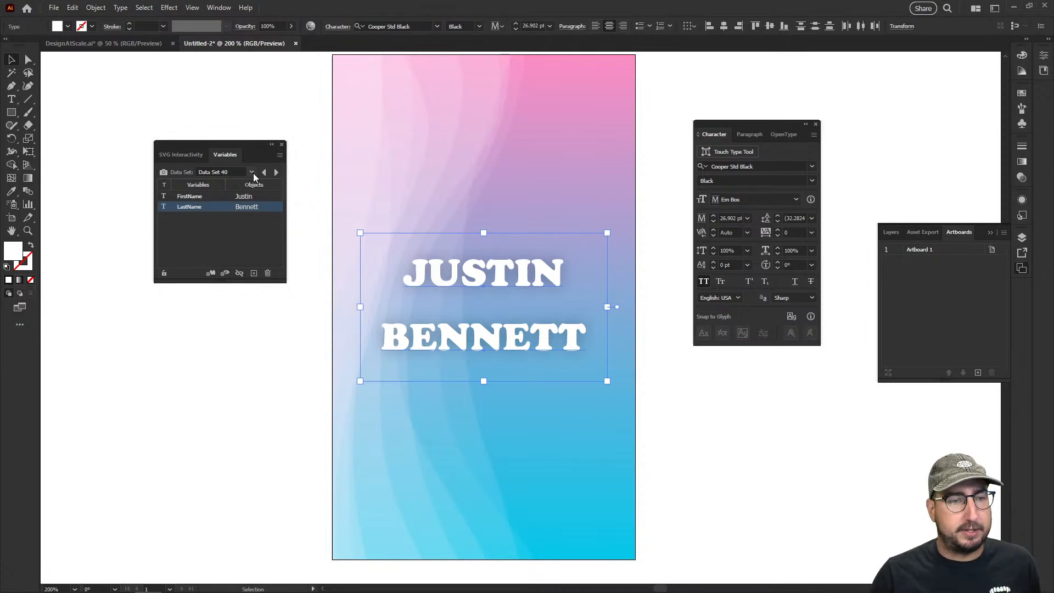
Deselect the name texts and switch the card back to Data Set 1
left_click(651, 111)
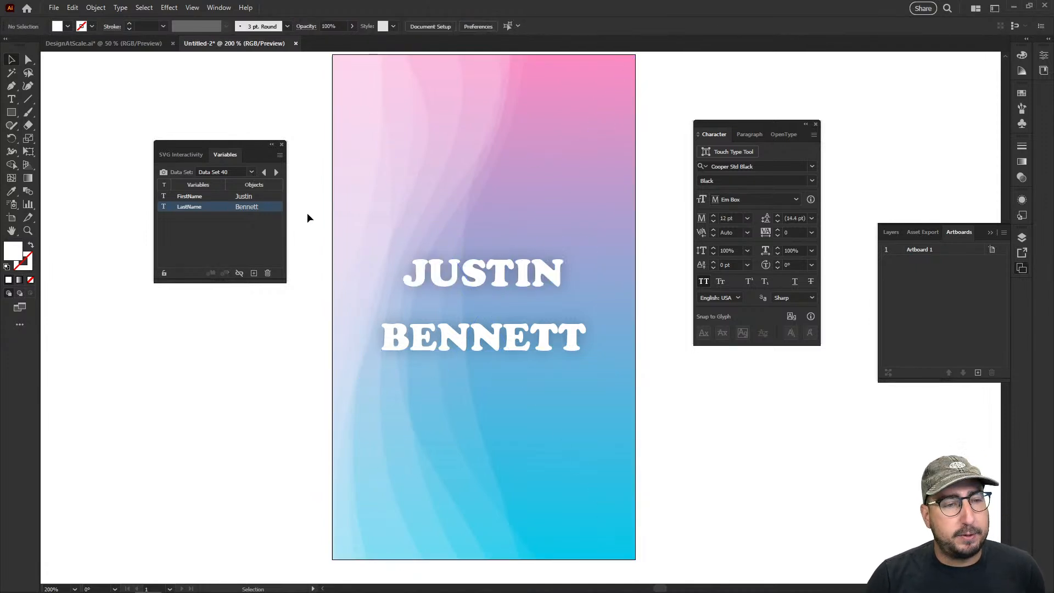
left_click(251, 172)
scroll(213, 239, "up", 5)
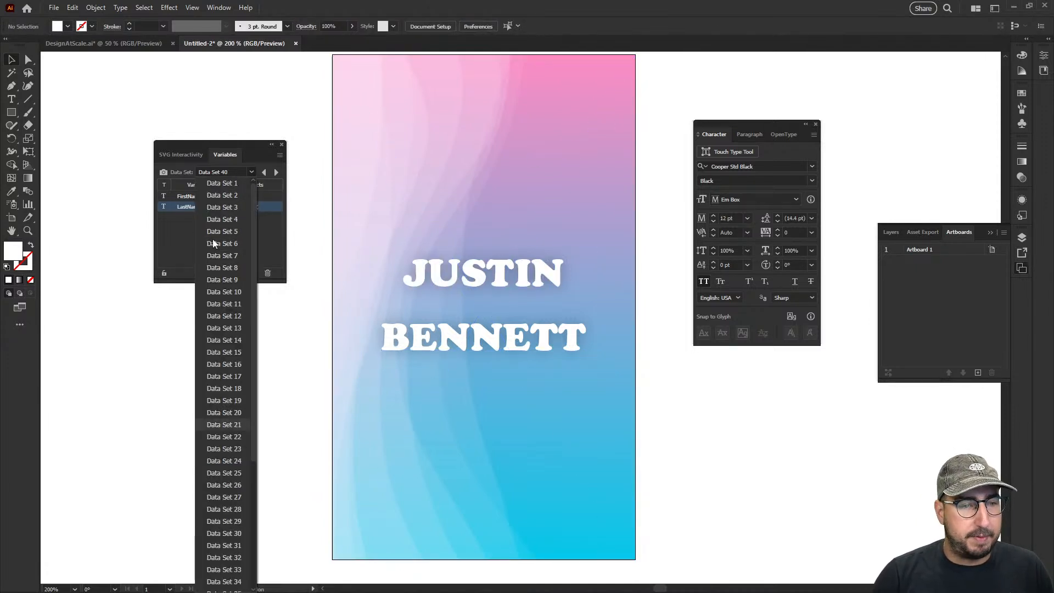
left_click(229, 185)
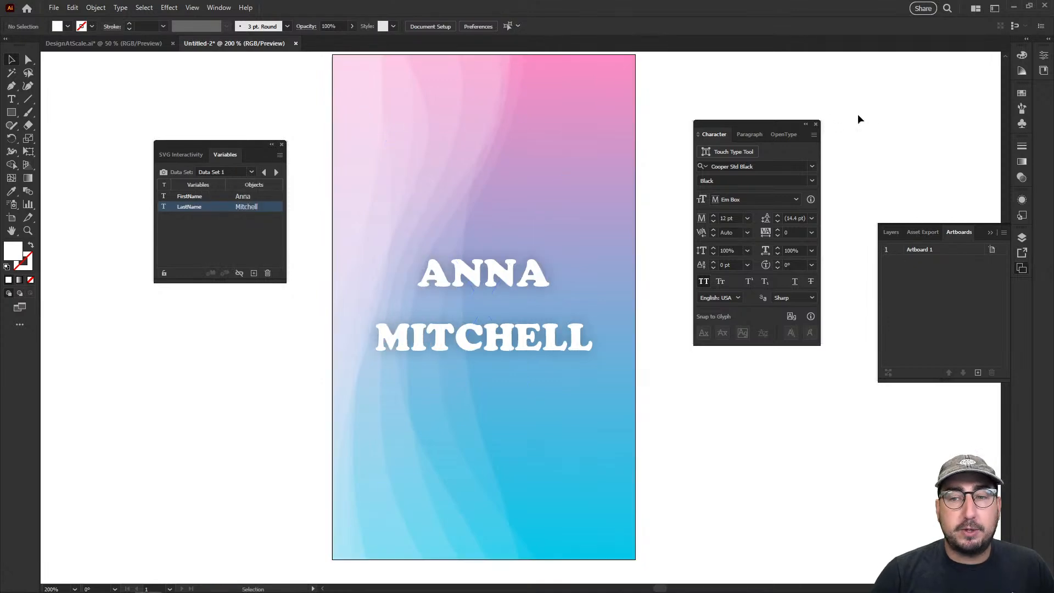
Show the Actions panel, make it taller and place it in the empty area beside the artboard
left_click(215, 11)
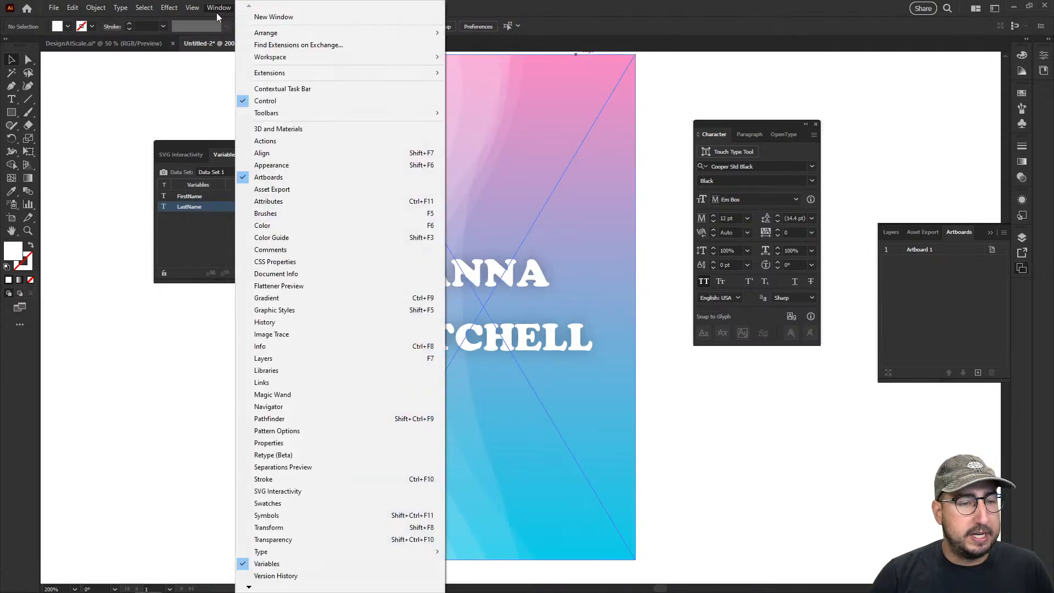
left_click(315, 142)
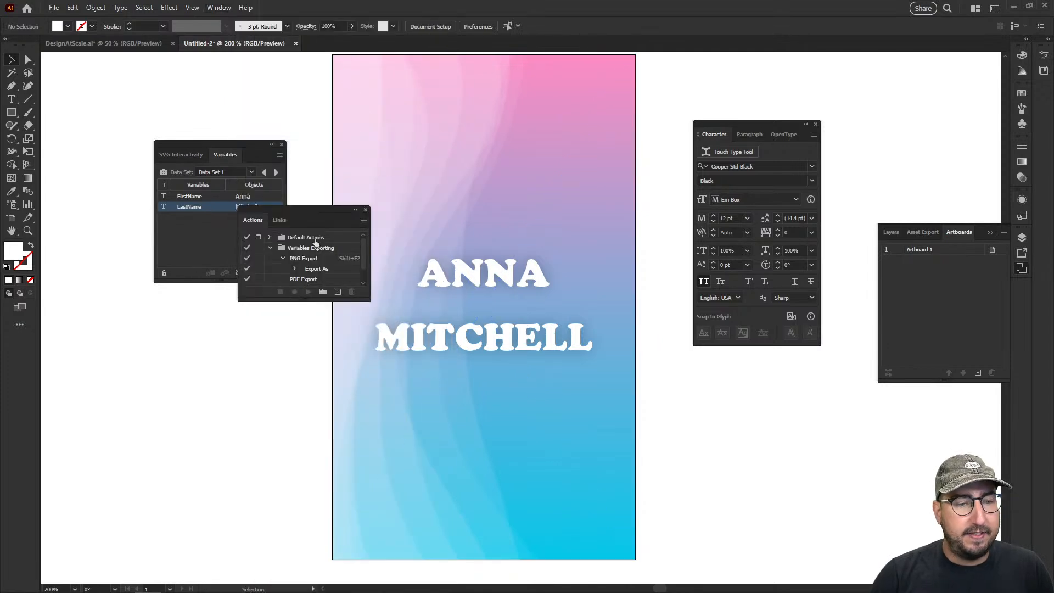
left_click_drag(312, 299, 310, 465)
left_click_drag(311, 211, 763, 69)
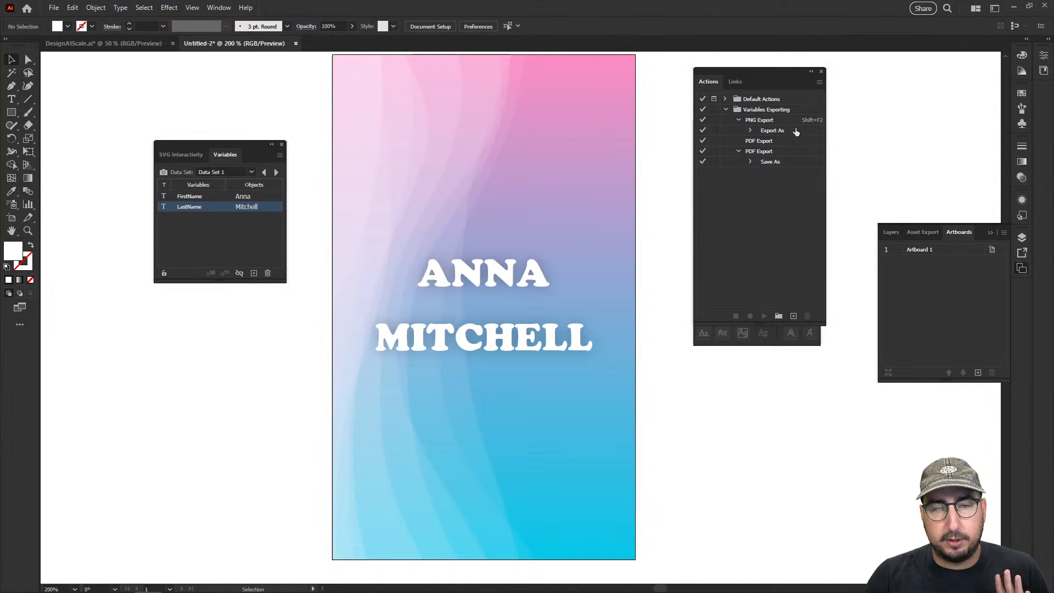
Create an action named NametagExport in the Default Actions set and start recording it
left_click(794, 316)
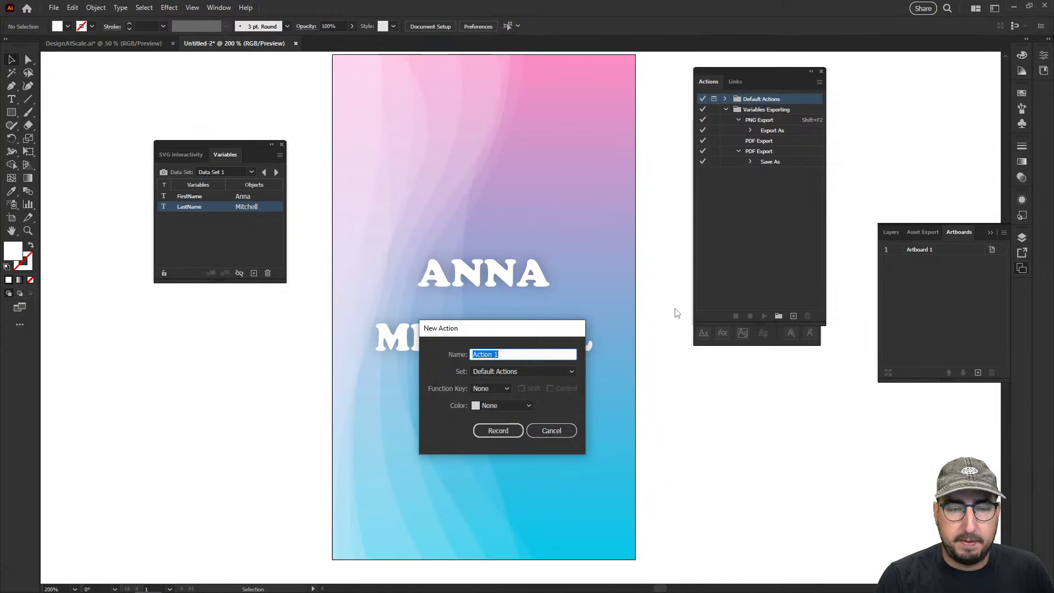
type("Nametag")
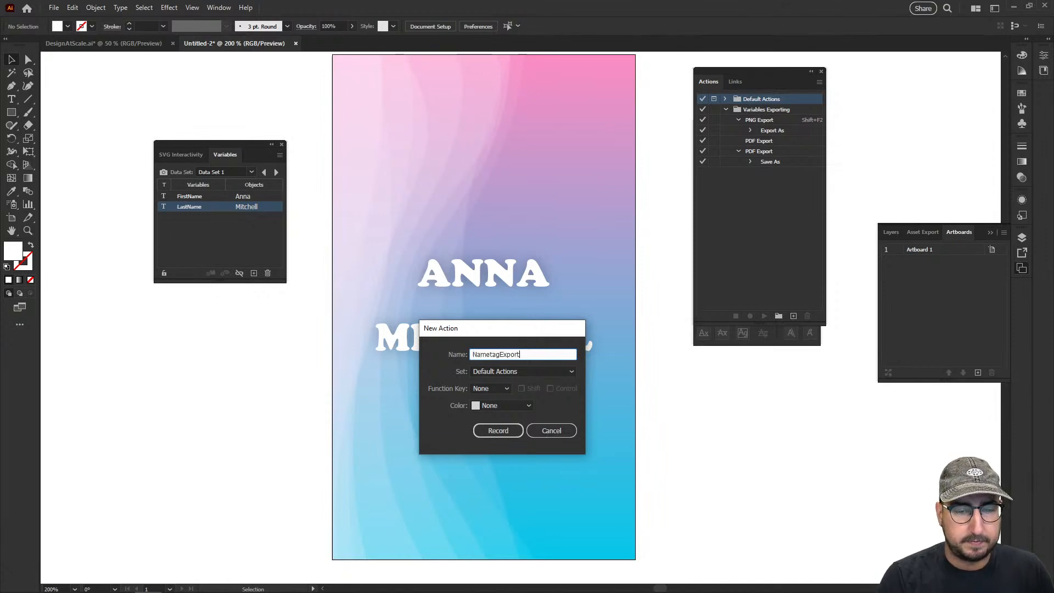
type("Export")
key("Return")
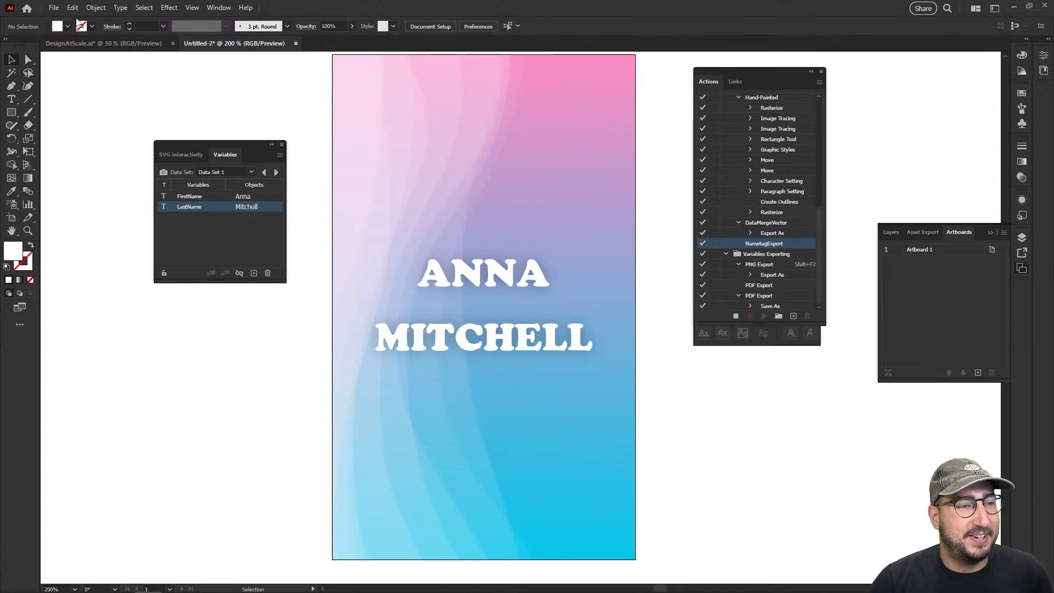
left_click(53, 7)
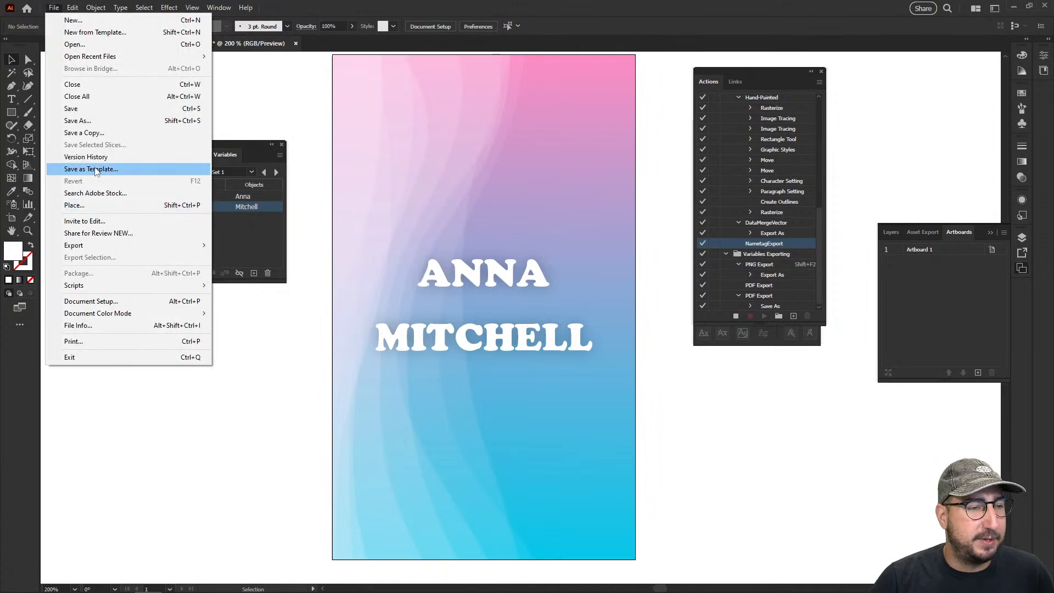
left_click(99, 133)
left_click(134, 402)
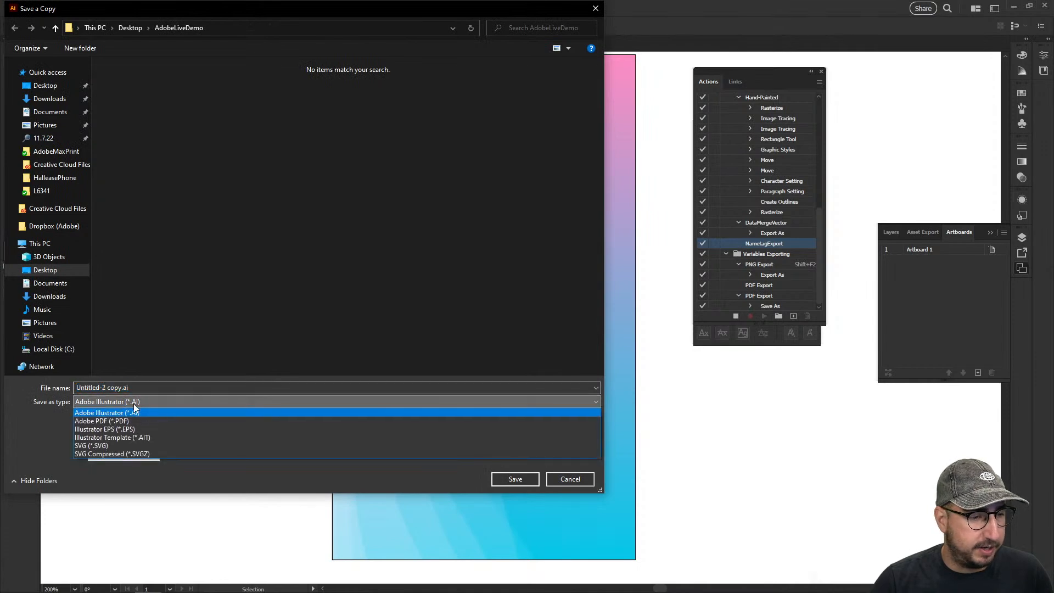
left_click(402, 365)
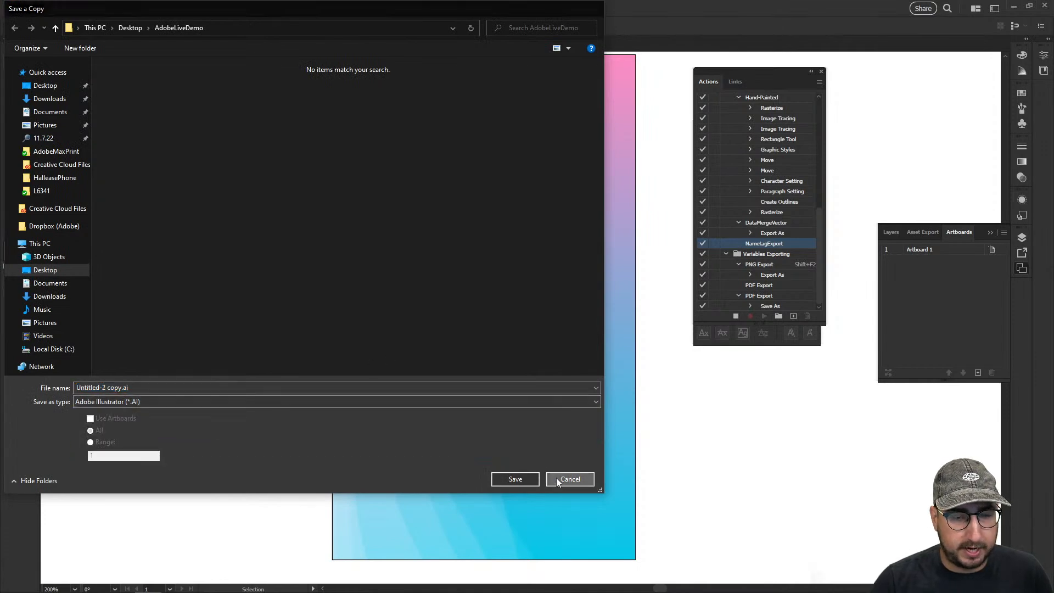
left_click(570, 480)
Start an Export As of the card and choose the AdobeLiveDemo folder on the Desktop as its destination
left_click(53, 7)
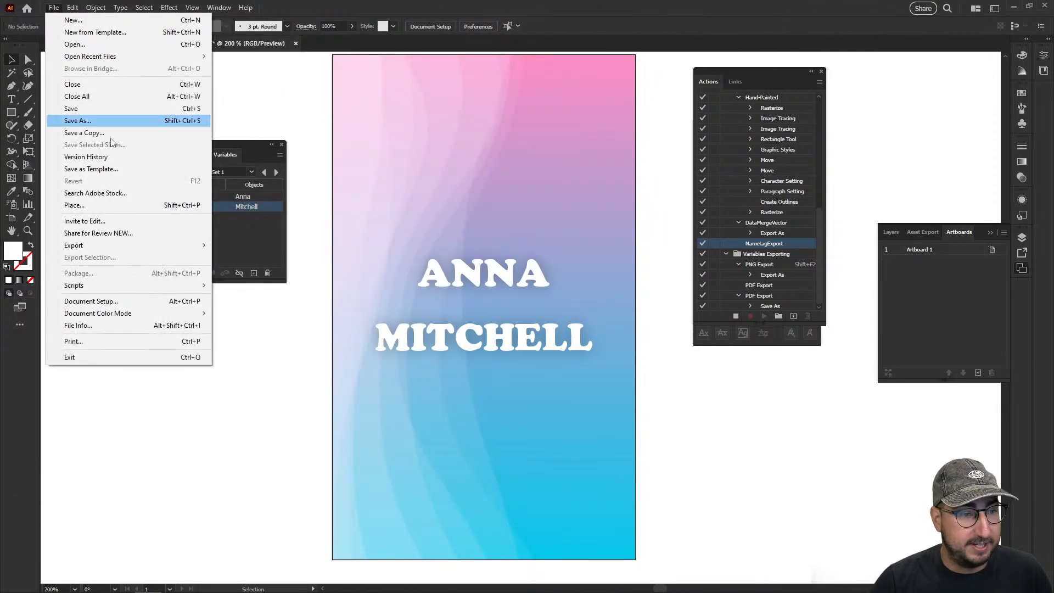
mouse_move(206, 253)
left_click(242, 257)
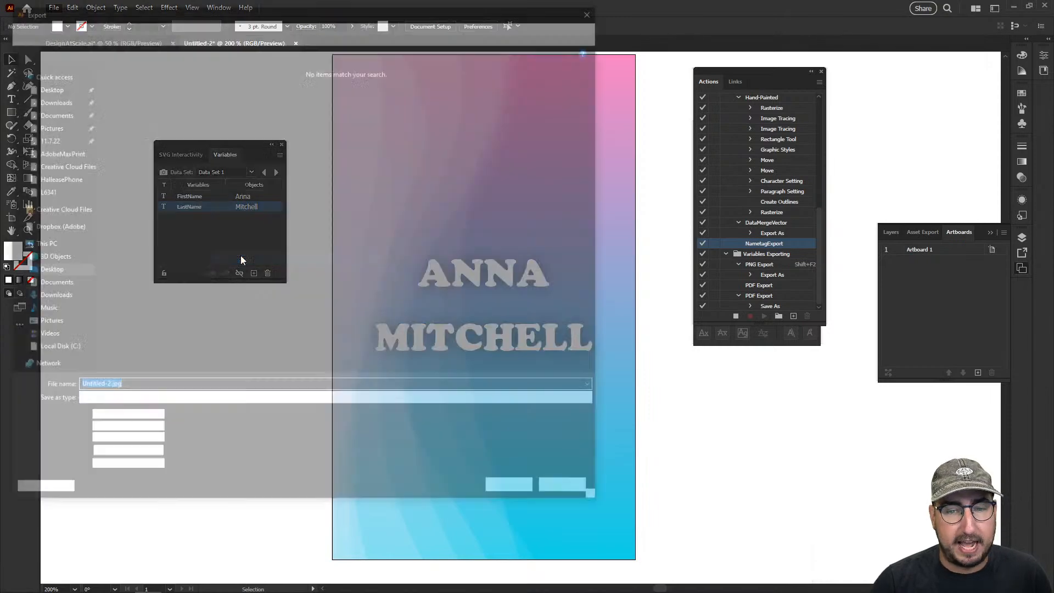
left_click(49, 85)
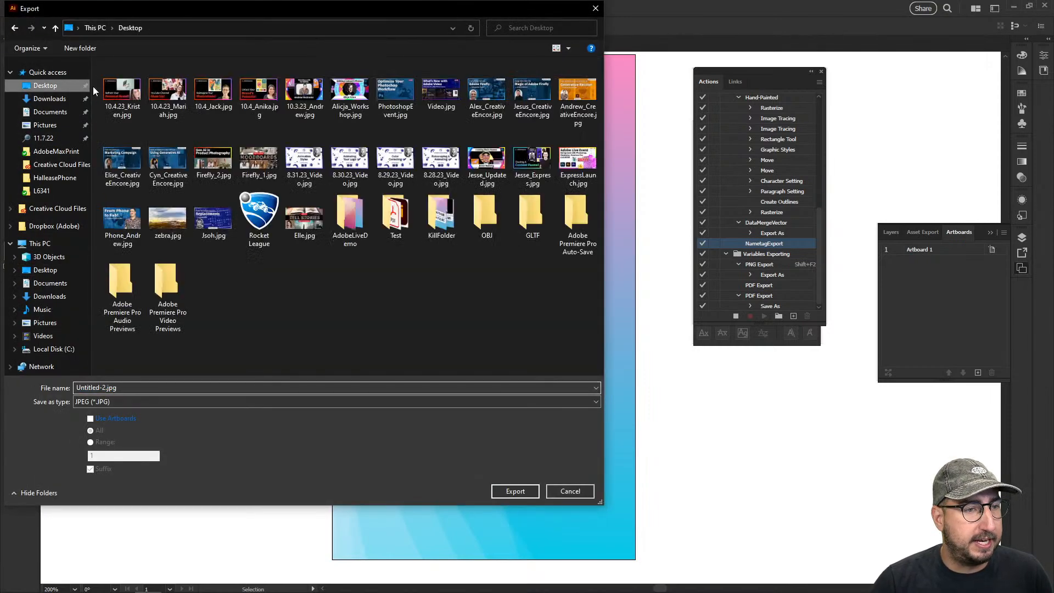
double_click(349, 219)
Reduce the export file name to just .jpg and enable Use Artboards with an artboard range
left_click(134, 387)
left_click(133, 387)
left_click_drag(106, 387, 64, 387)
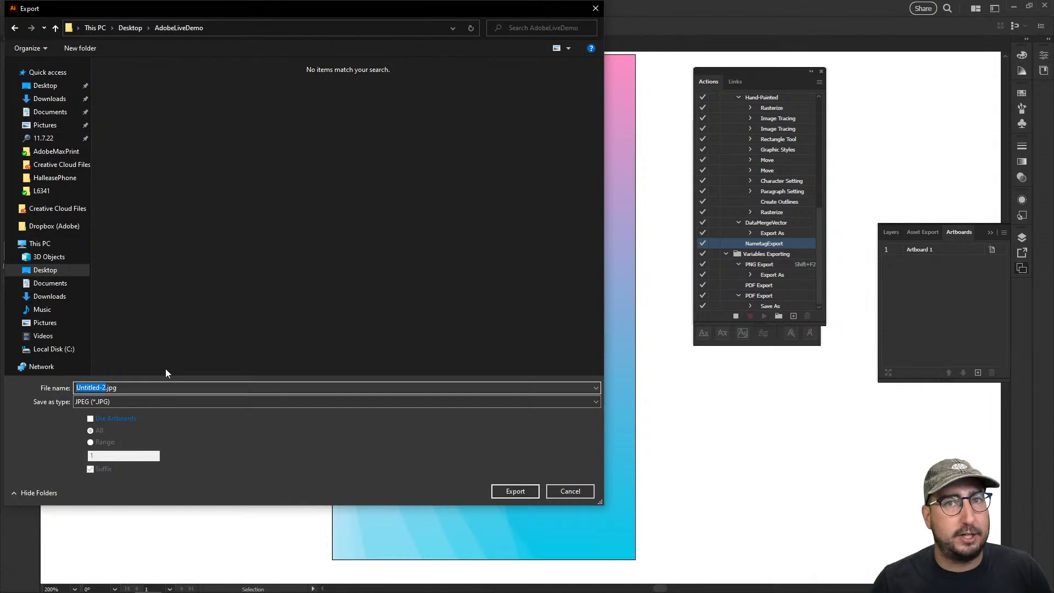
key("BackSpace")
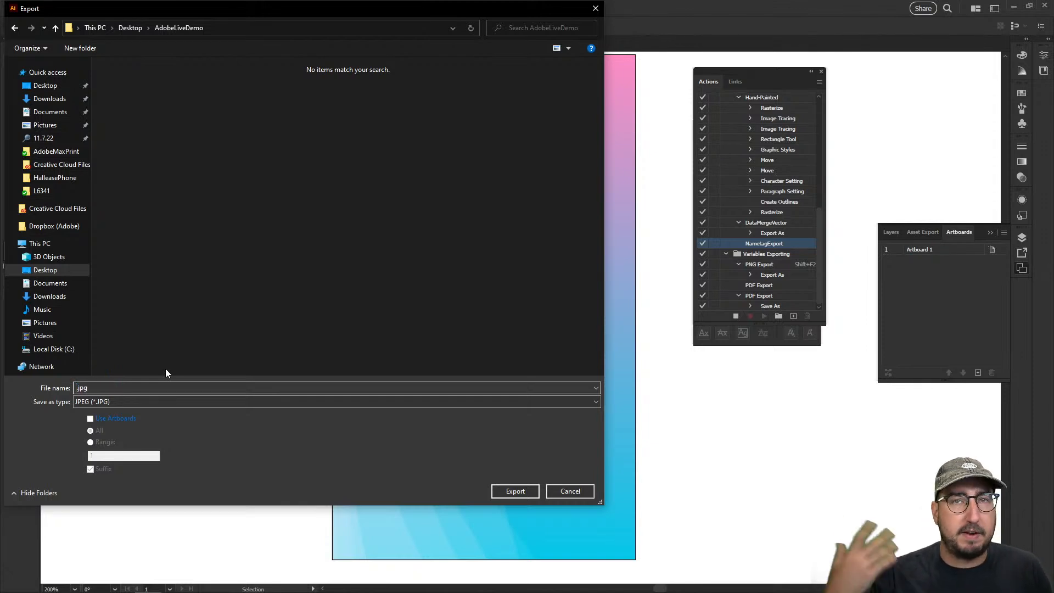
left_click(121, 418)
left_click(106, 457)
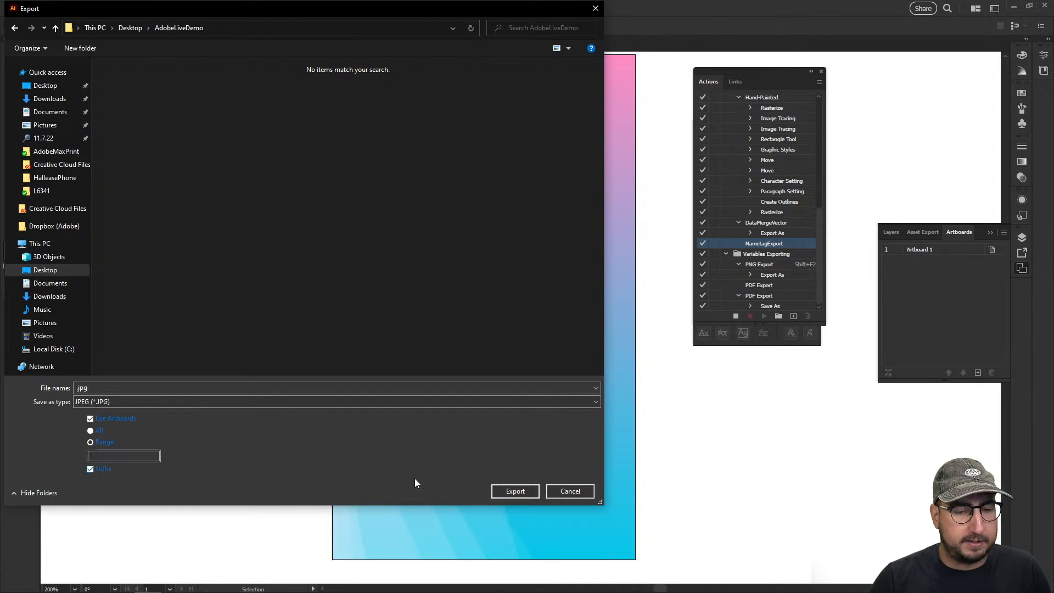
Export the card as an RGB JPEG at Maximum quality 10 and 72 ppi, and stop recording the NametagExport action
left_click(521, 492)
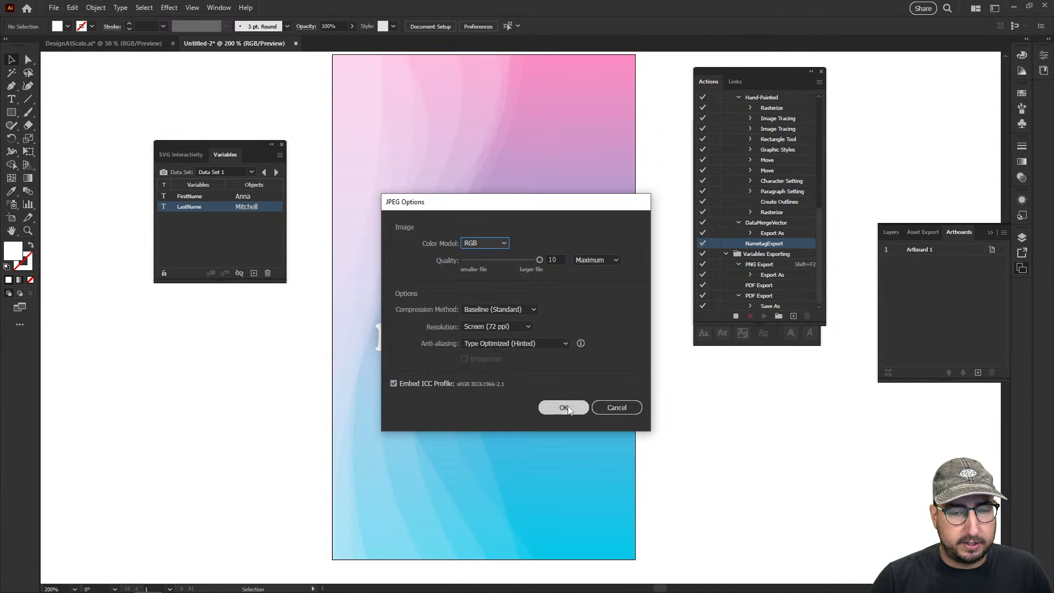
left_click(564, 407)
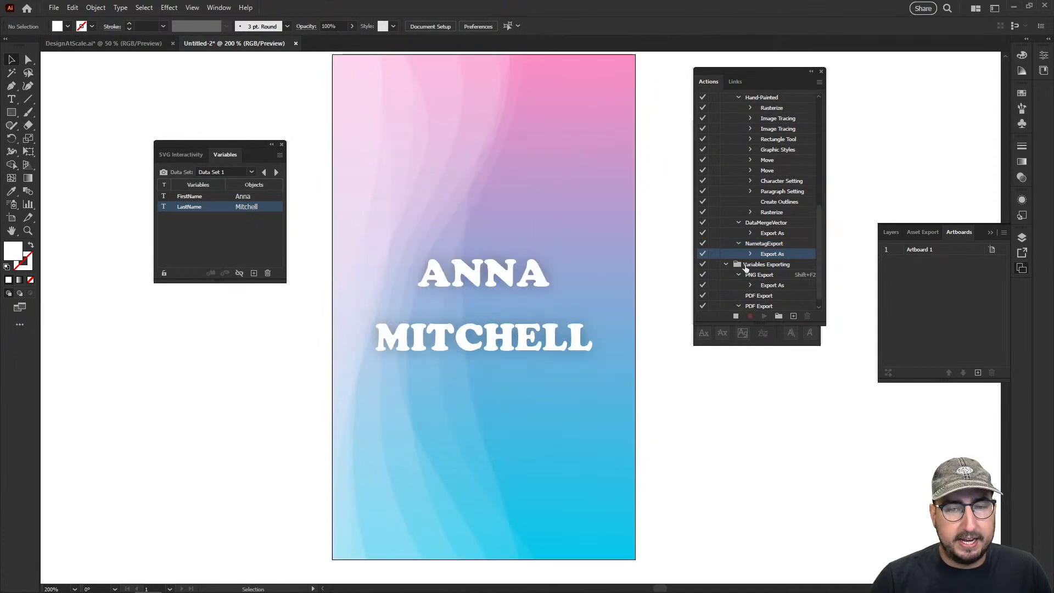
left_click(737, 316)
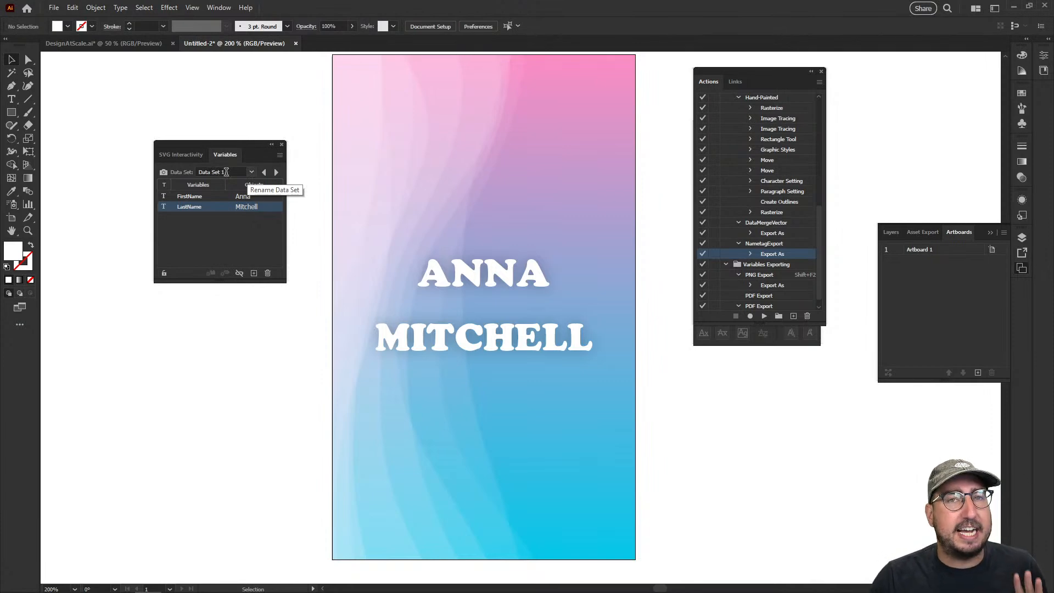
Rename Data Set 1 with the first name shown on its card
left_click(227, 172)
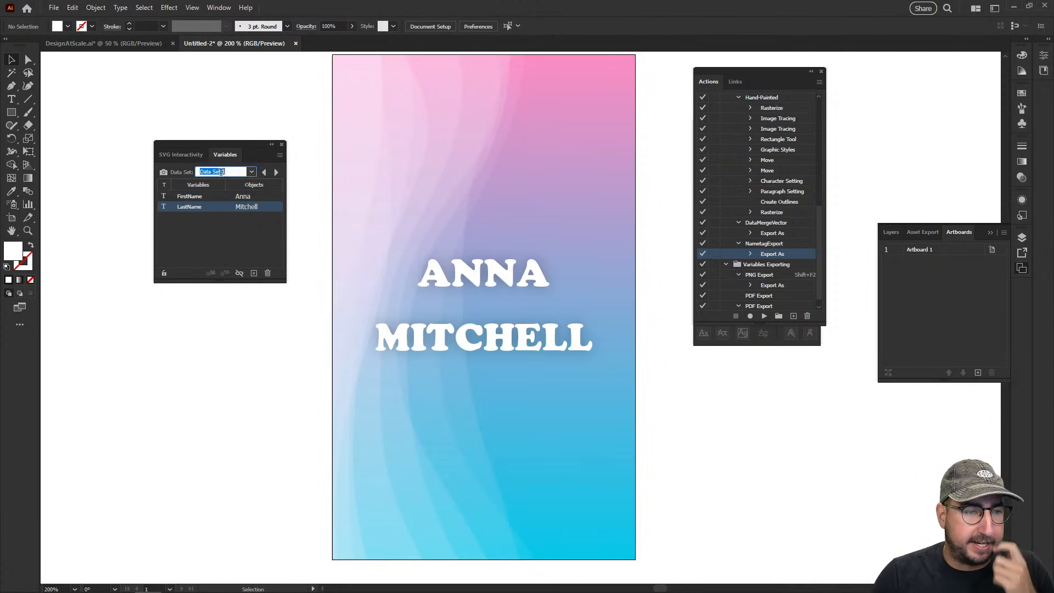
type("Anna")
key("Return")
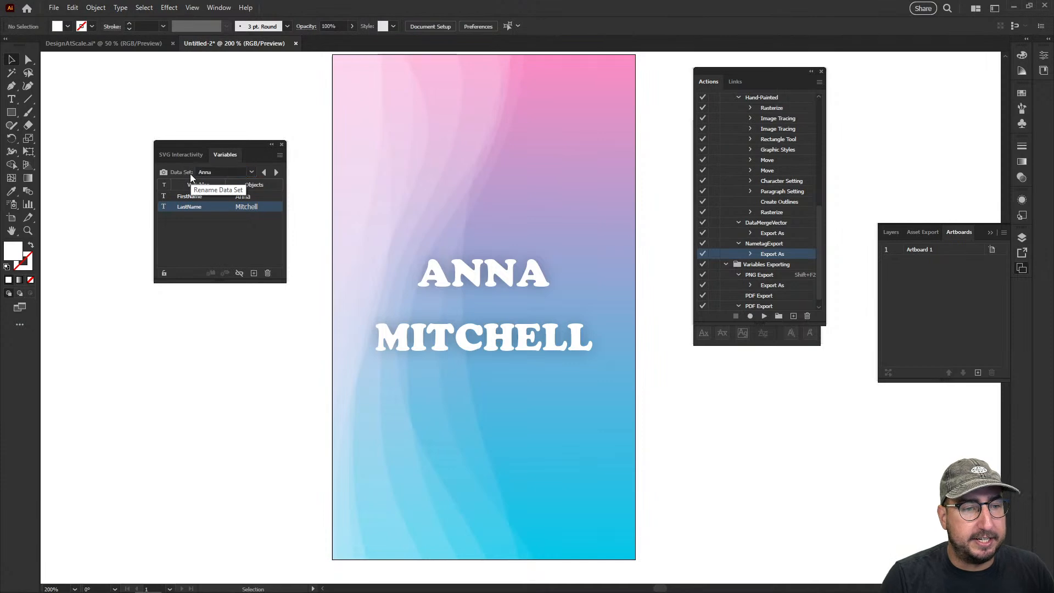
Switch to the second data set and rename it with its card's first name
left_click(277, 172)
left_click(222, 171)
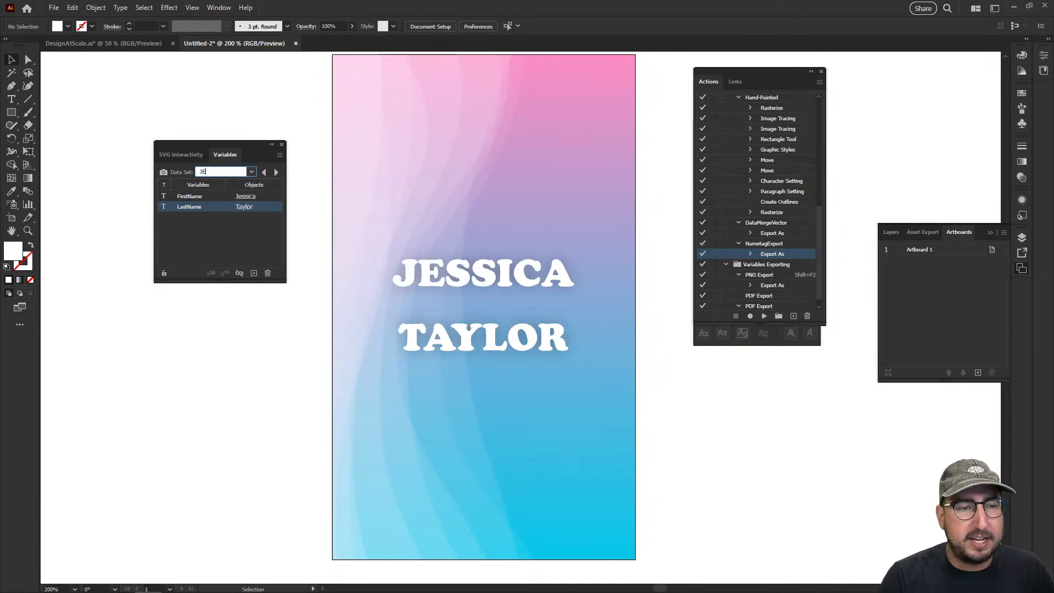
type("Jessica")
key("Return")
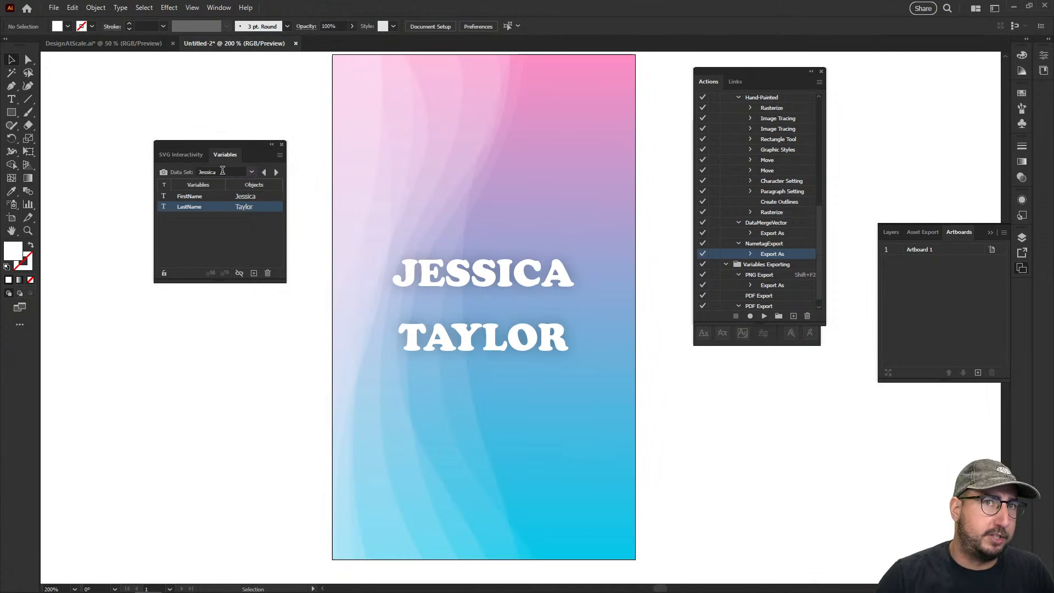
Rename Data Set 3 with the first name on its card and review the list of data sets
left_click(276, 172)
left_click(243, 170)
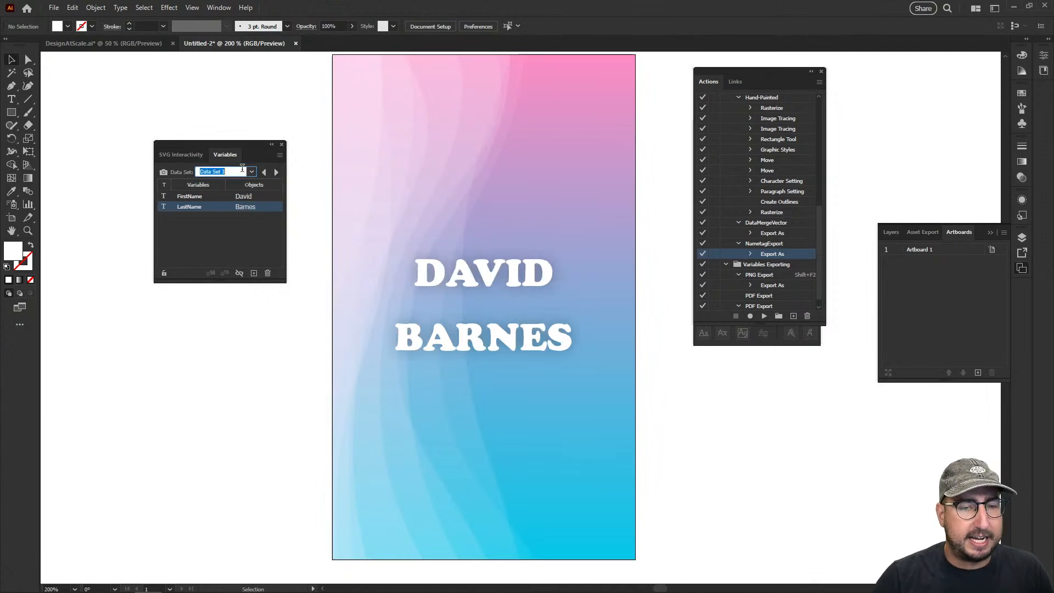
type("David")
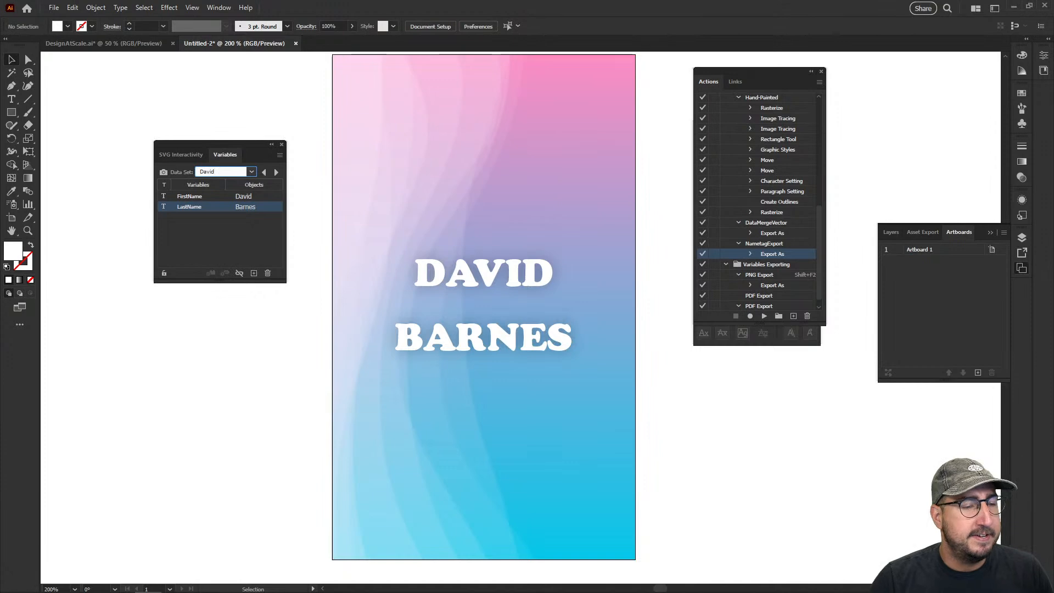
left_click(223, 229)
left_click(249, 171)
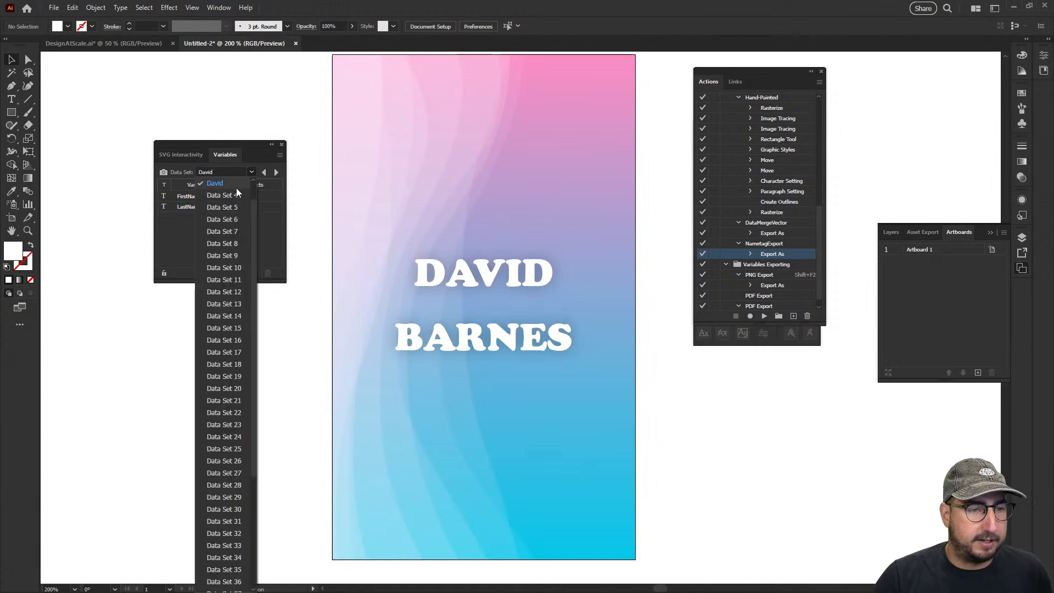
scroll(229, 191, "down", 3)
scroll(229, 192, "up", 3)
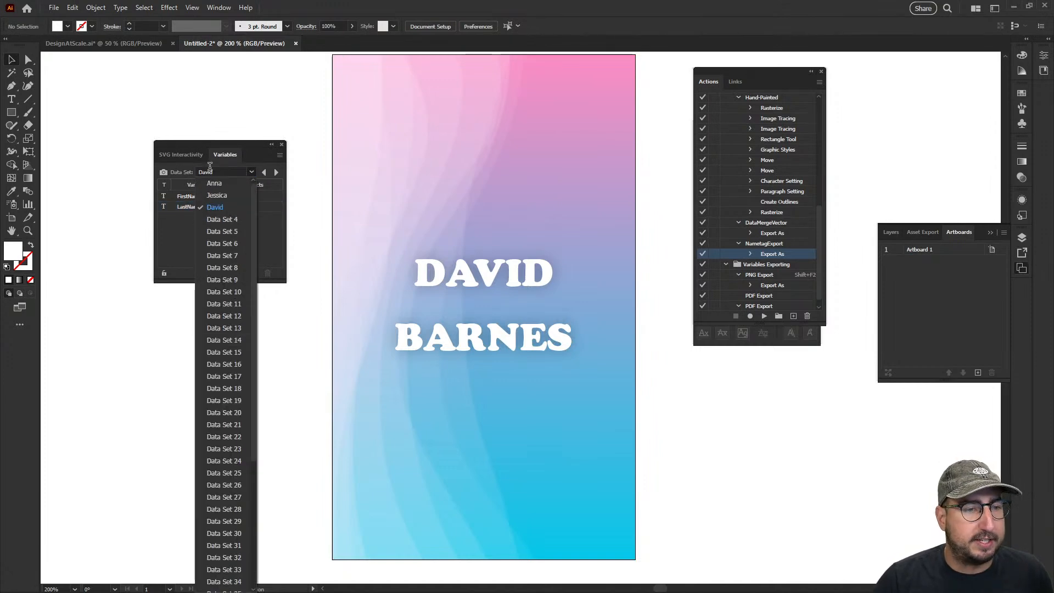
left_click(256, 156)
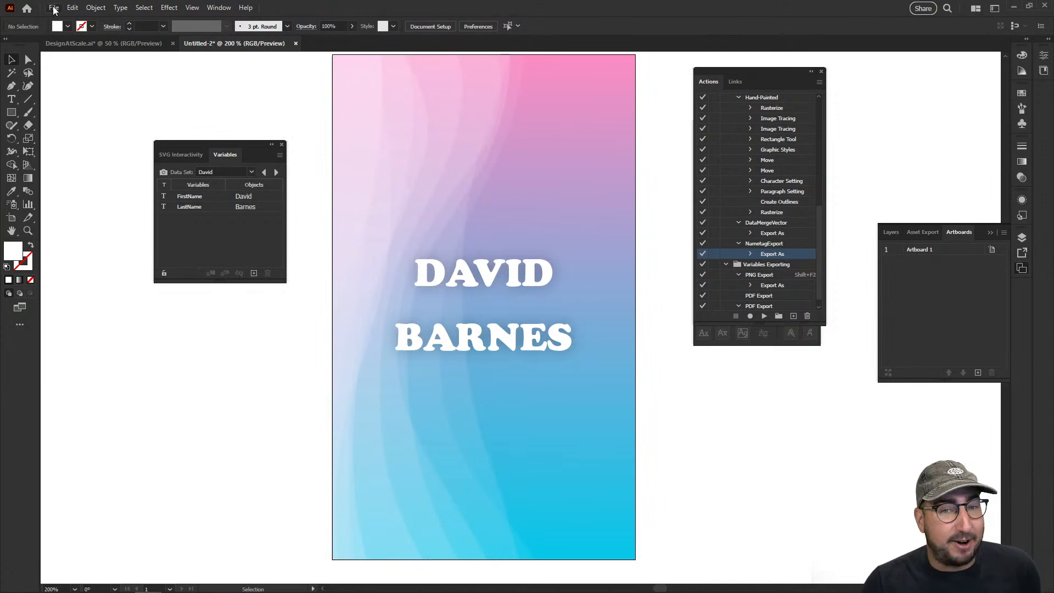
Set up a Batch of the NametagExport action on the data sets, with the Desktop's AdobeLiveDemo folder overriding Save commands
left_click(757, 245)
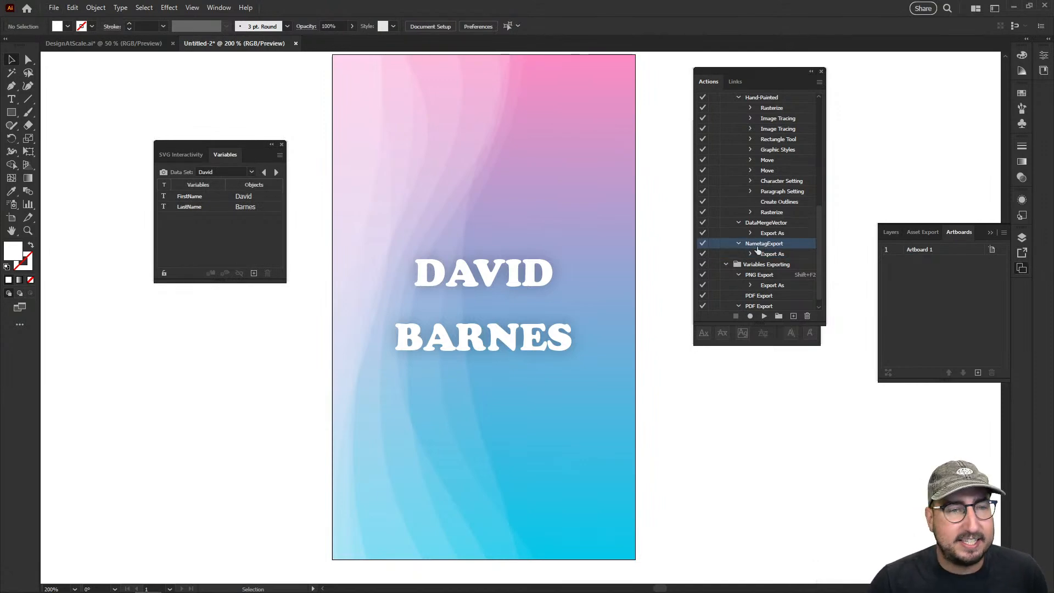
left_click(820, 82)
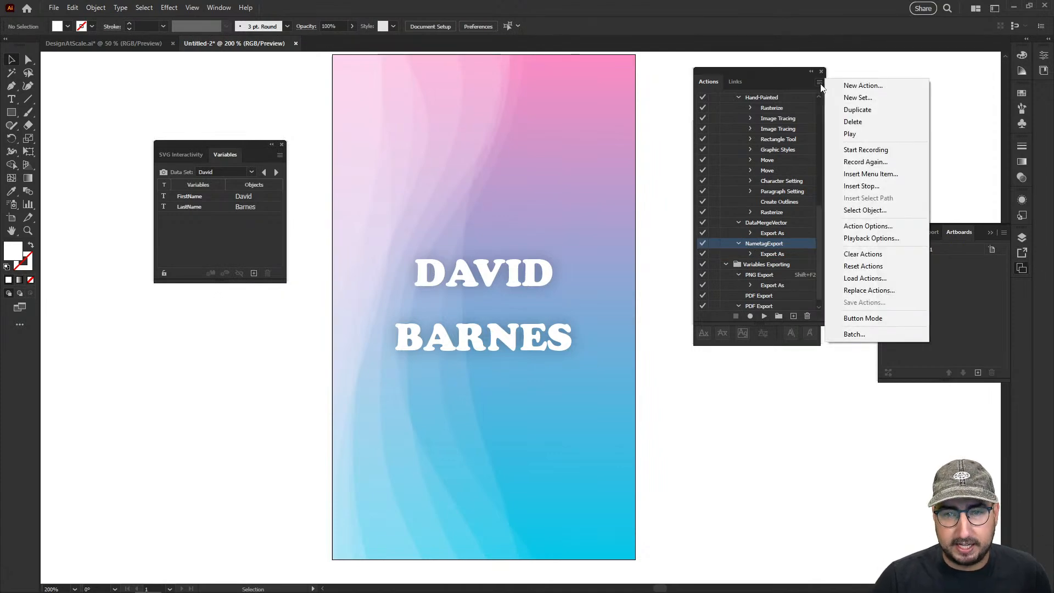
left_click(859, 335)
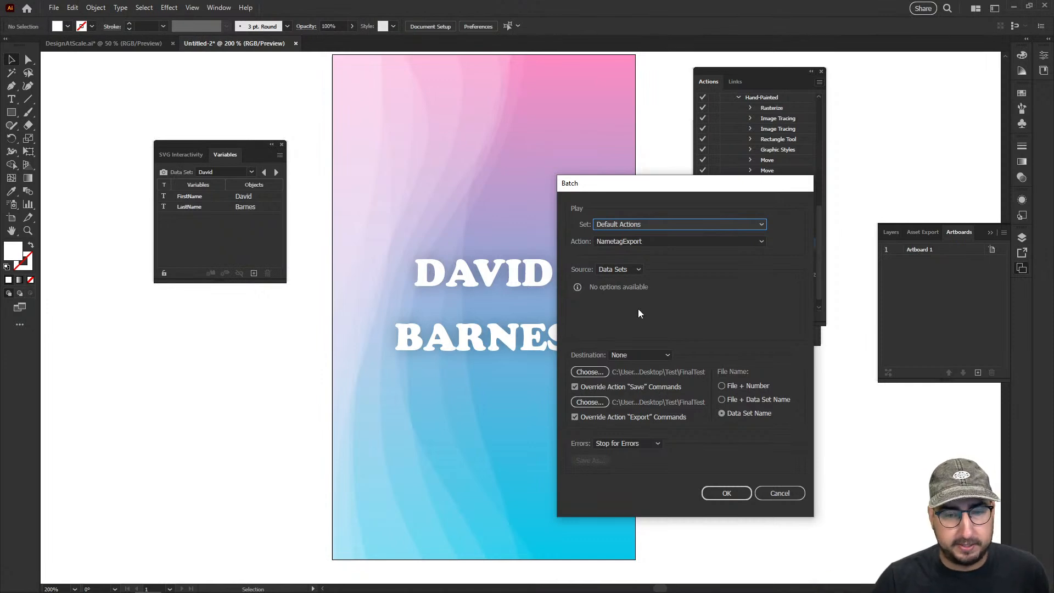
left_click(596, 369)
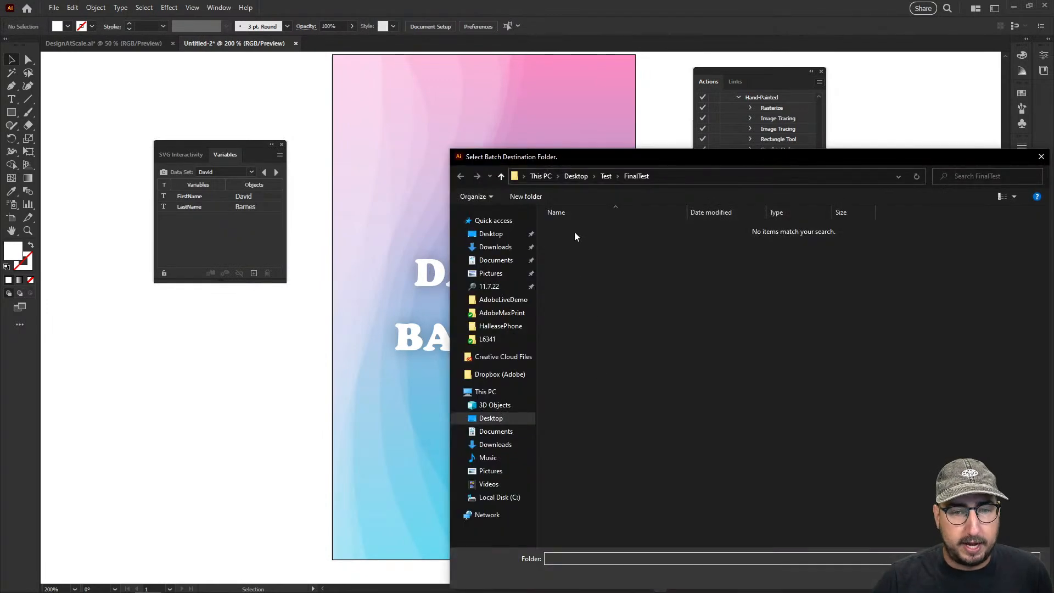
left_click(500, 235)
double_click(566, 237)
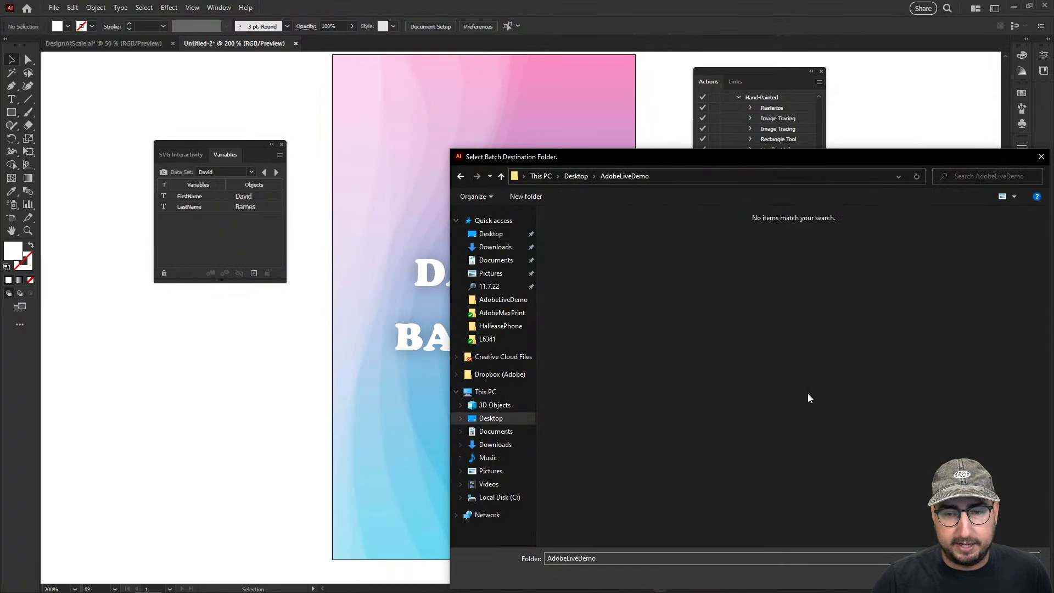
left_click(960, 575)
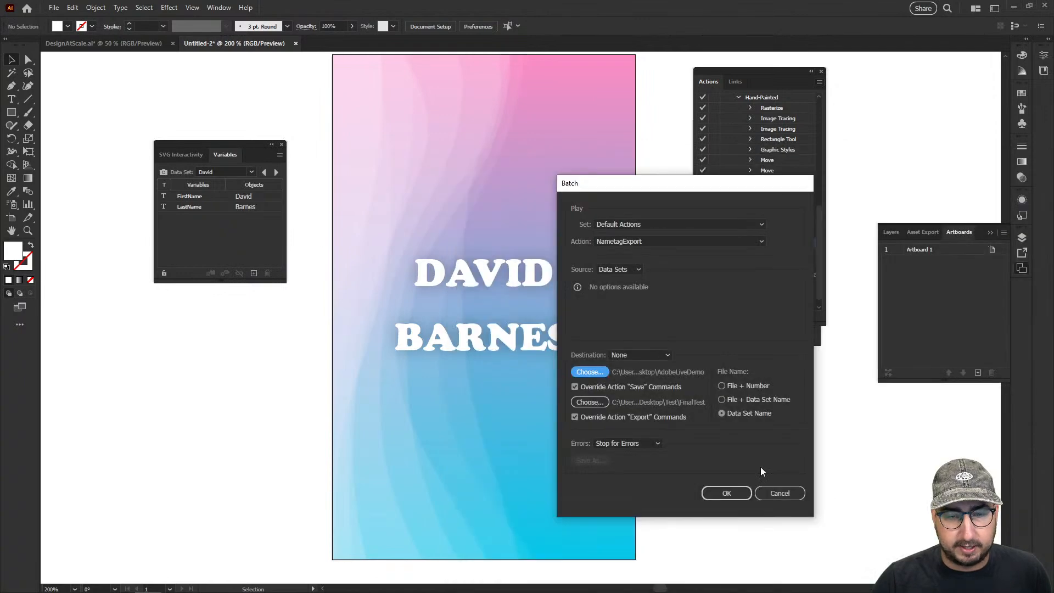
Set AdobeLiveDemo as the override folder for Export commands too, and run the batch with files named by data set name
left_click(598, 403)
left_click(491, 234)
left_click(563, 242)
double_click(563, 242)
left_click(961, 575)
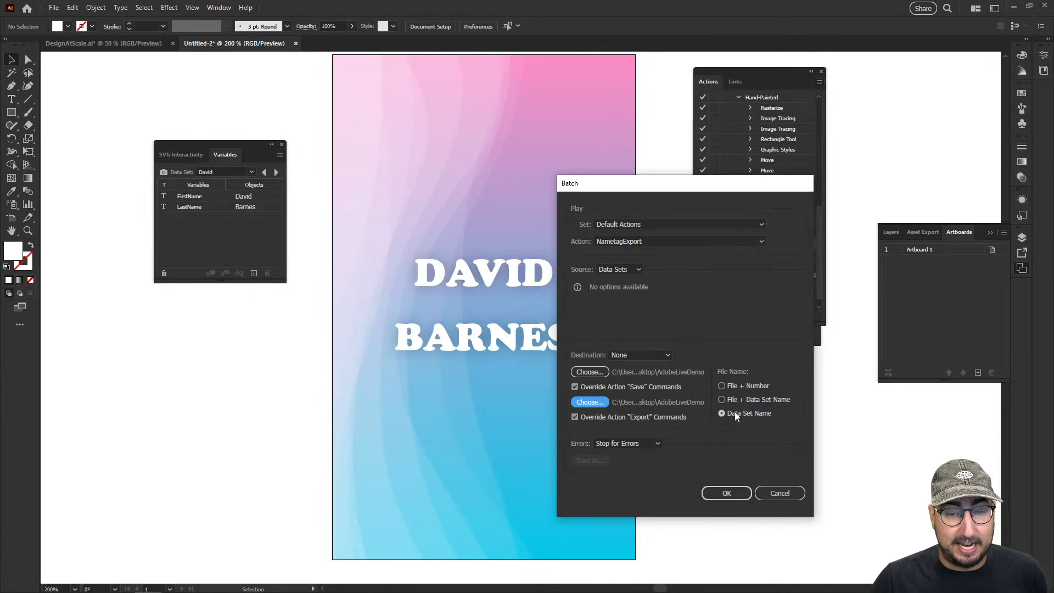
left_click(735, 498)
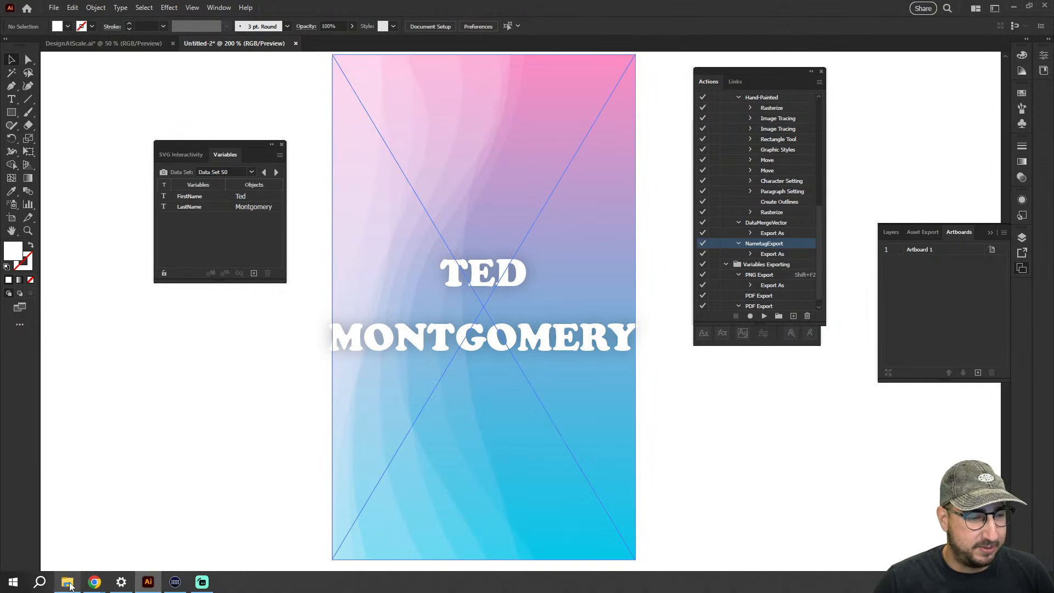
Switch to File Explorer and examine the exported name cards in the AdobeLiveDemo folder as extra large icons
left_click(67, 583)
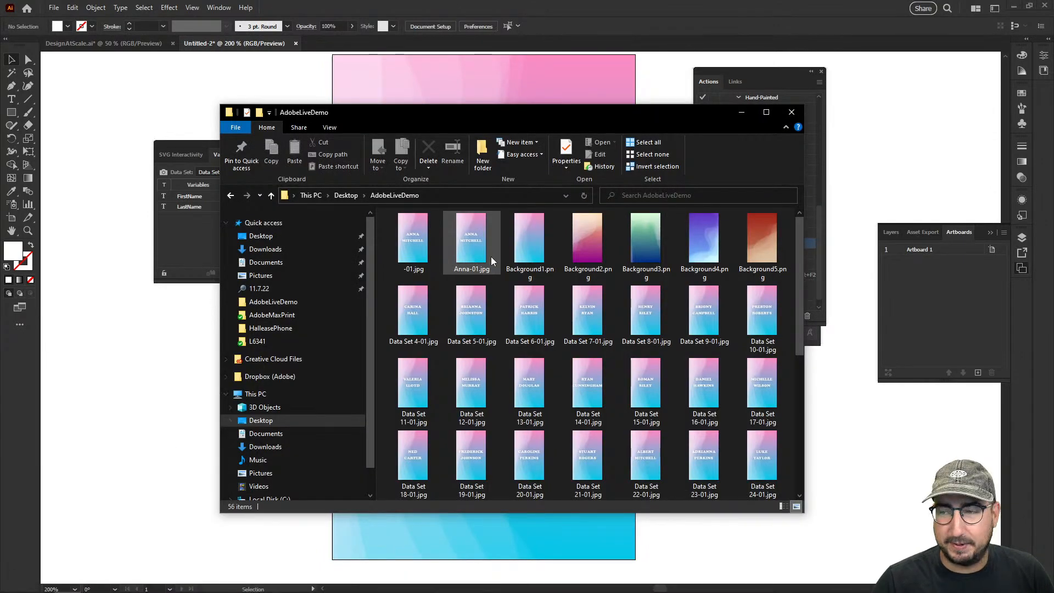
left_click(331, 128)
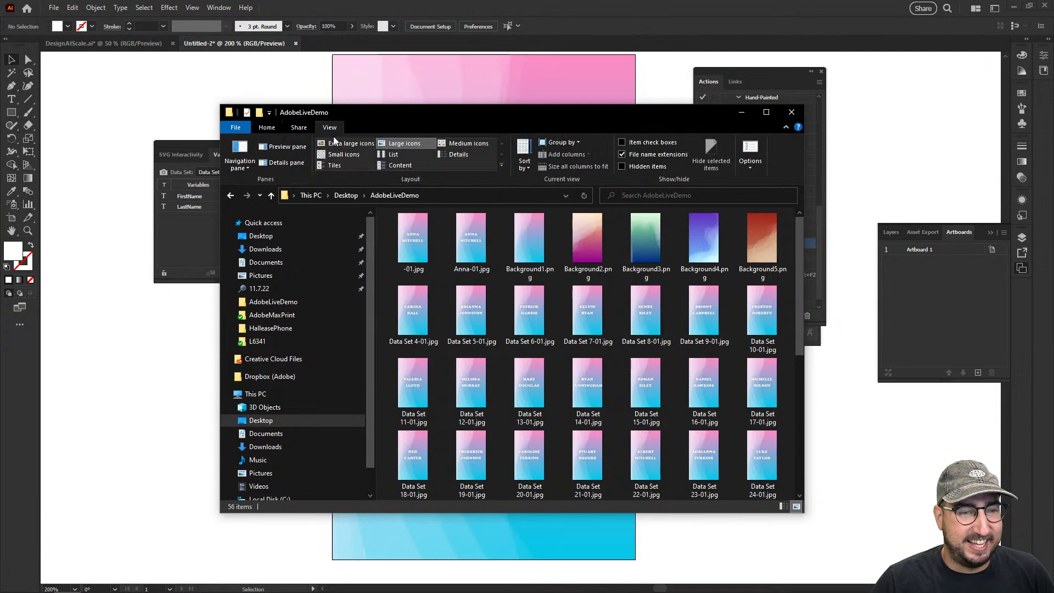
left_click(355, 145)
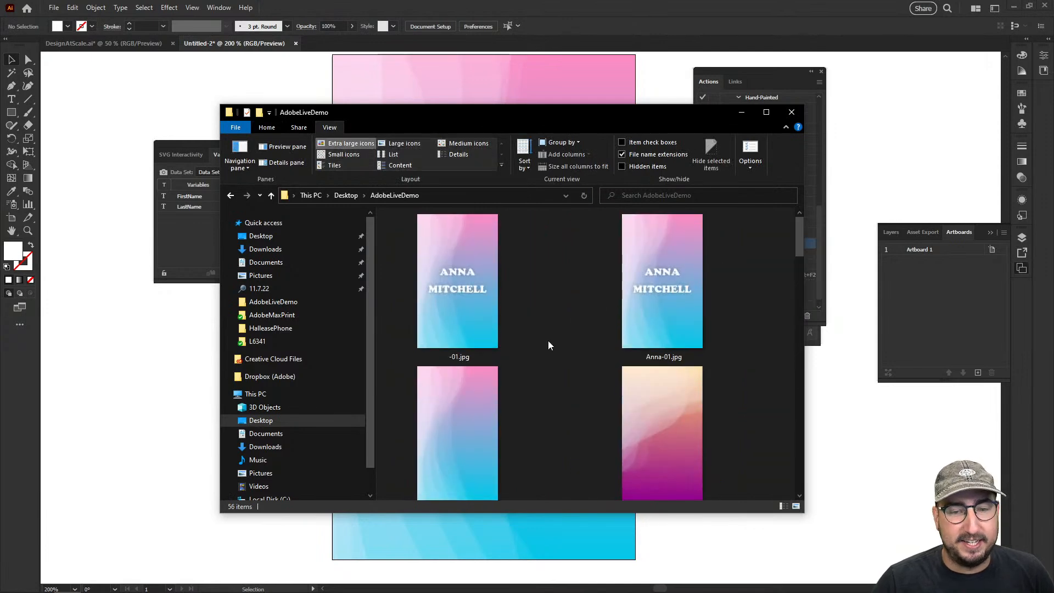
scroll(548, 340, "down", 3)
scroll(548, 345, "down", 5)
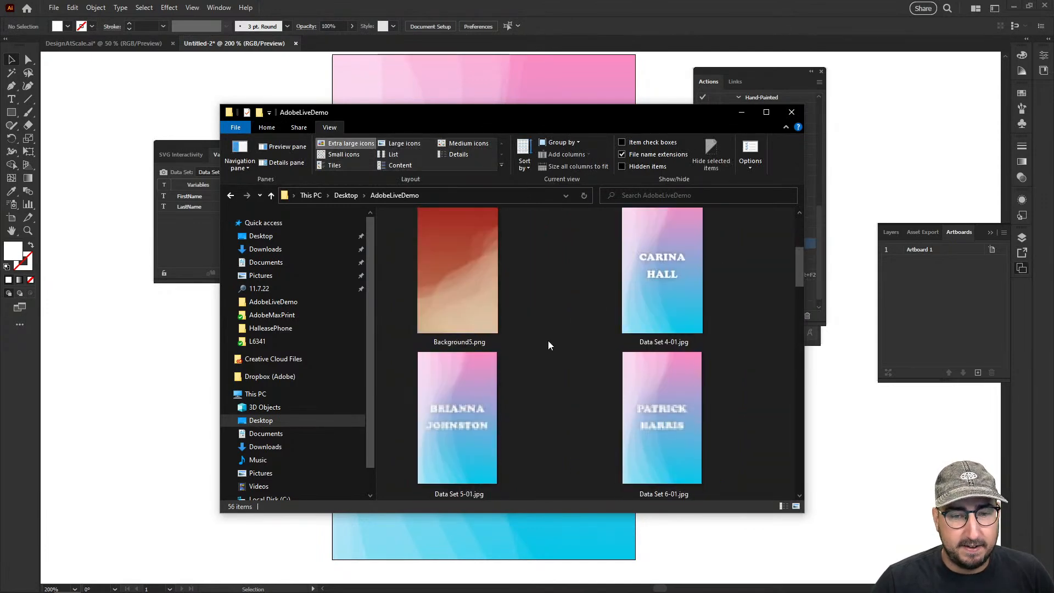
scroll(548, 345, "up", 5)
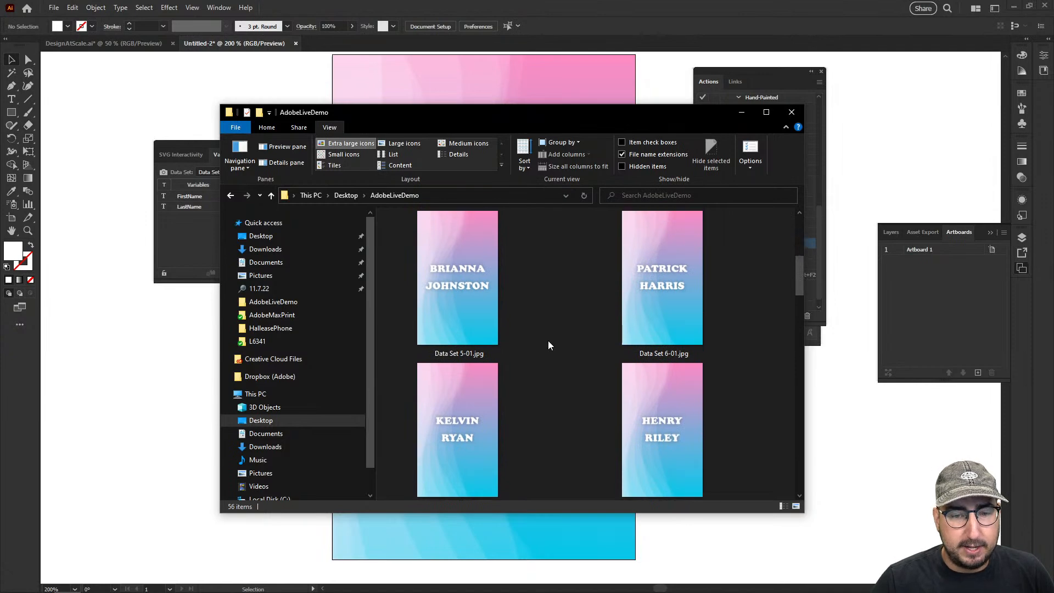
scroll(670, 310, "up", 2)
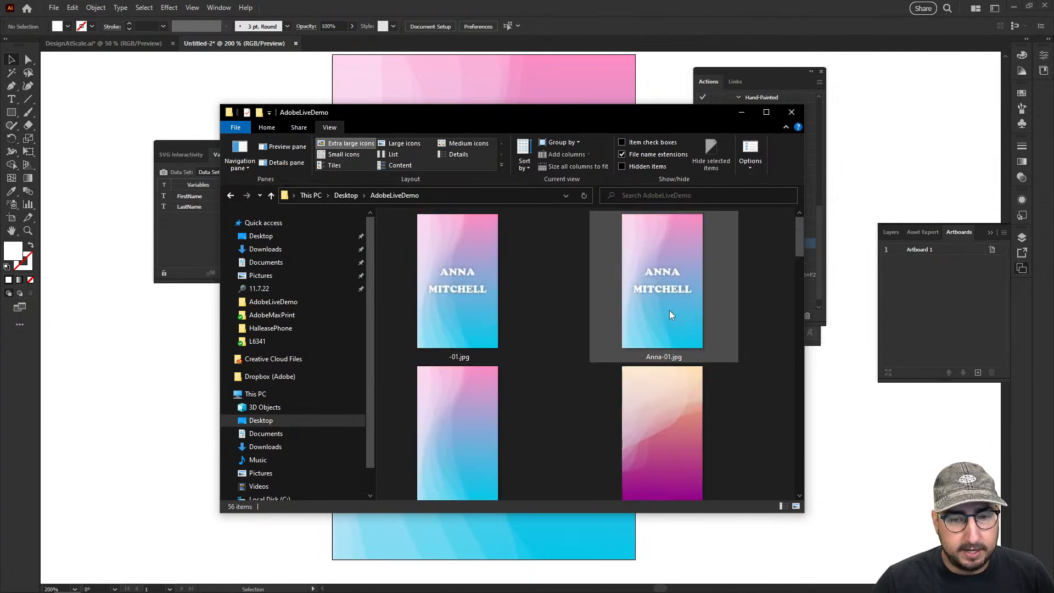
left_click_drag(801, 233, 801, 269)
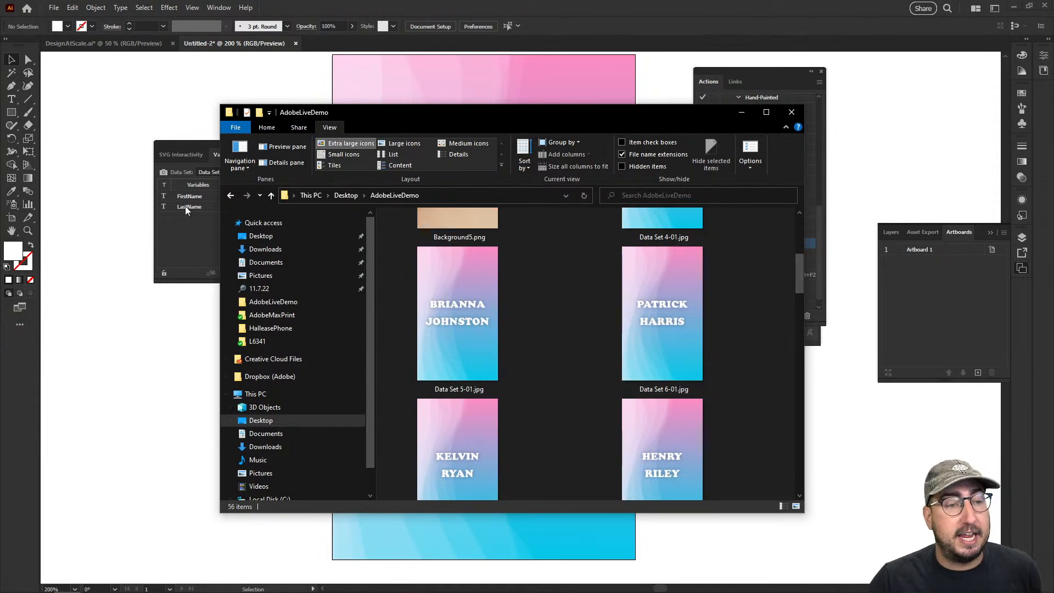
scroll(627, 416, "down", 10)
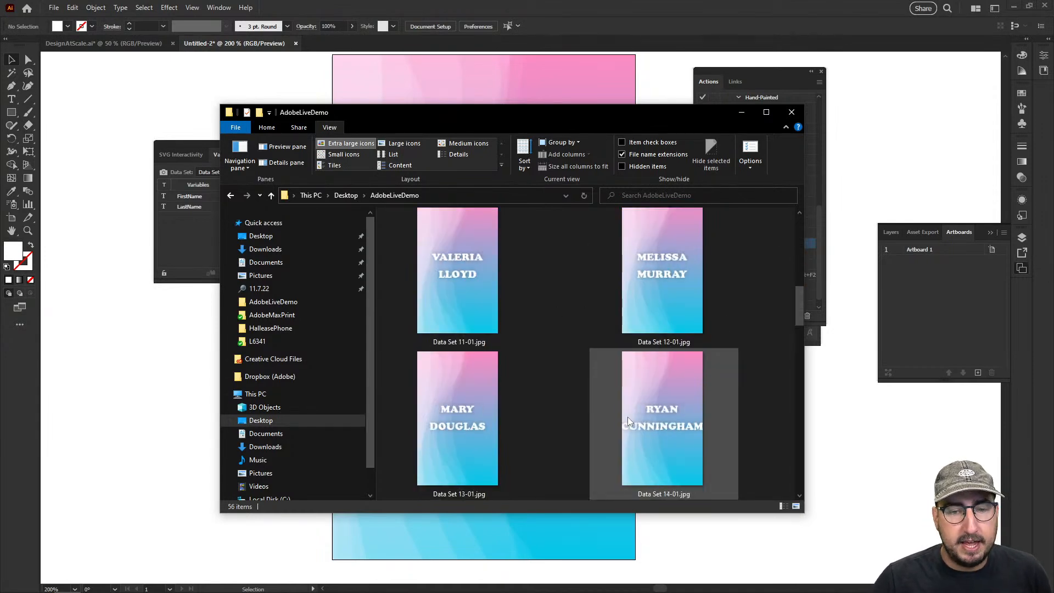
scroll(628, 417, "down", 9)
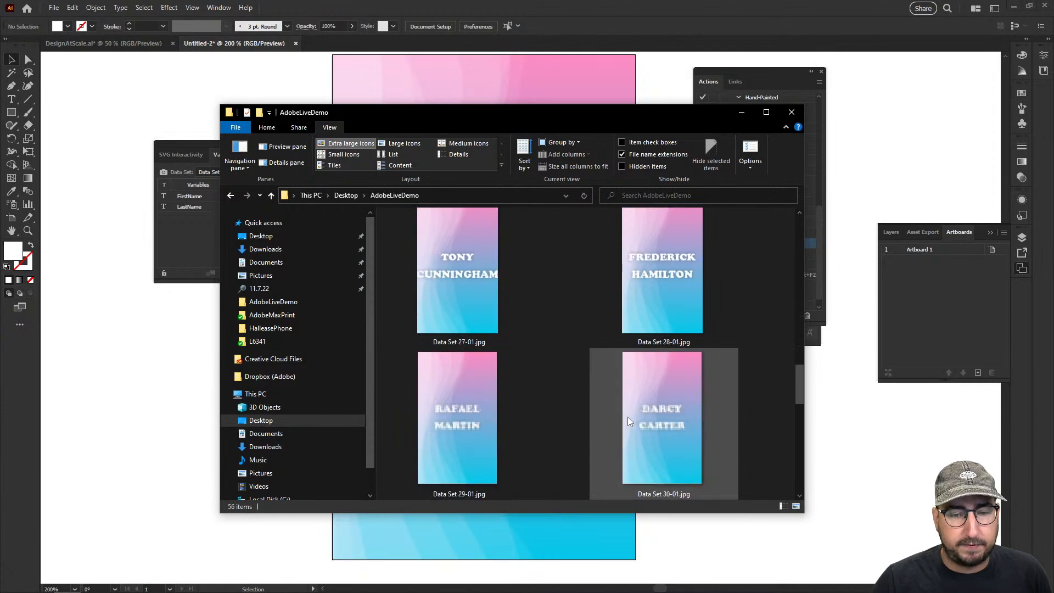
scroll(627, 417, "down", 6)
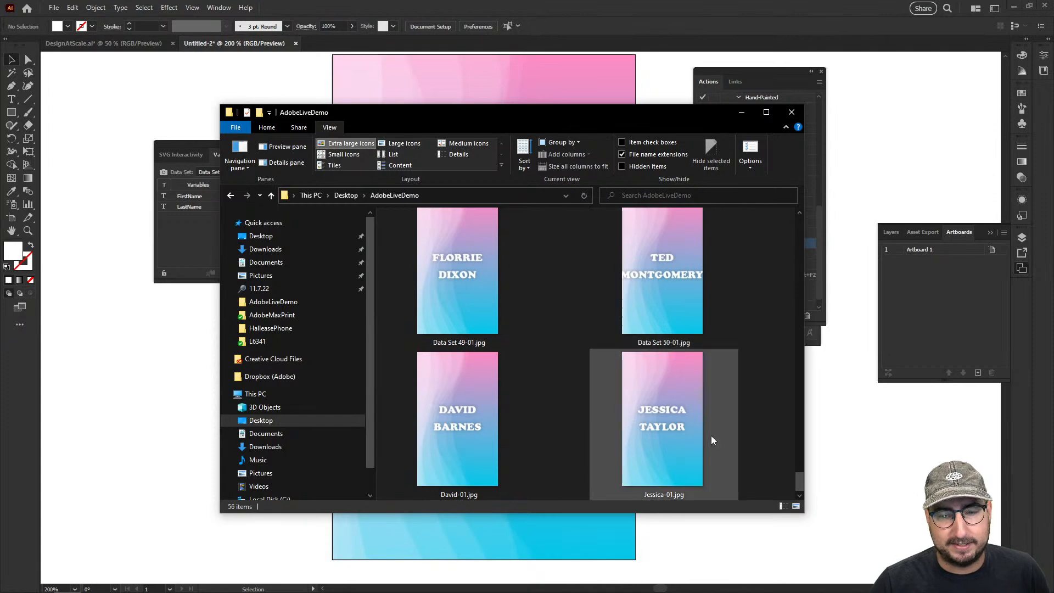
Display the AdobeLiveDemo folder's files as small icons and delete the -01.jpg file
left_click(354, 154)
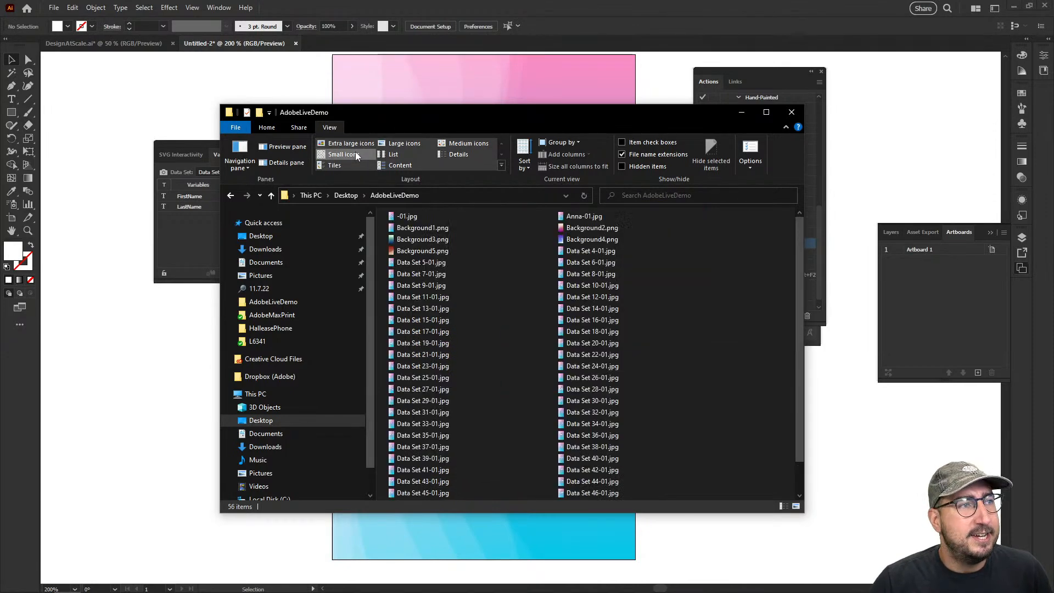
left_click(417, 216)
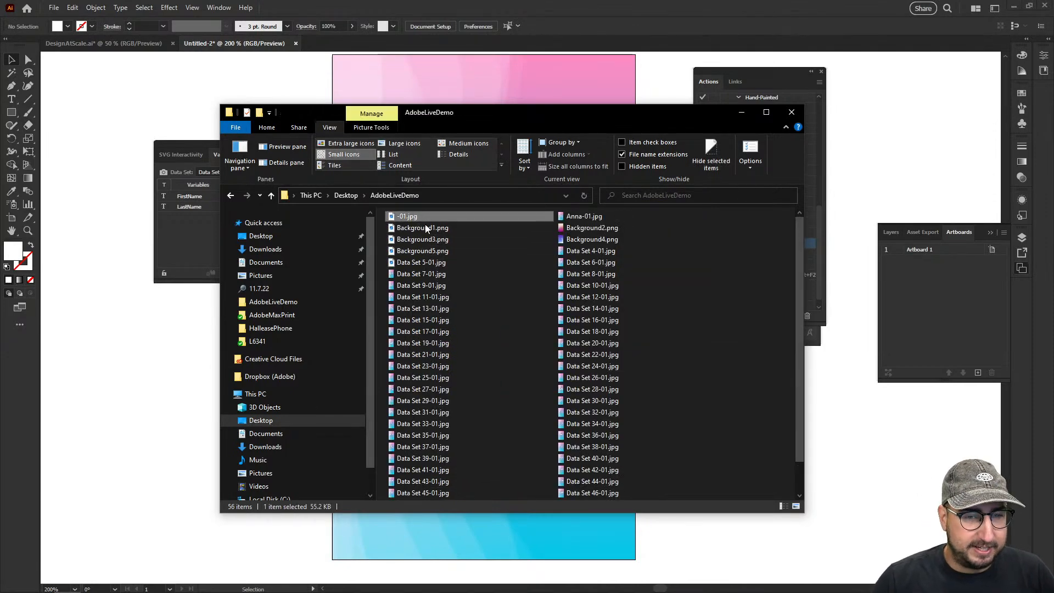
right_click(417, 218)
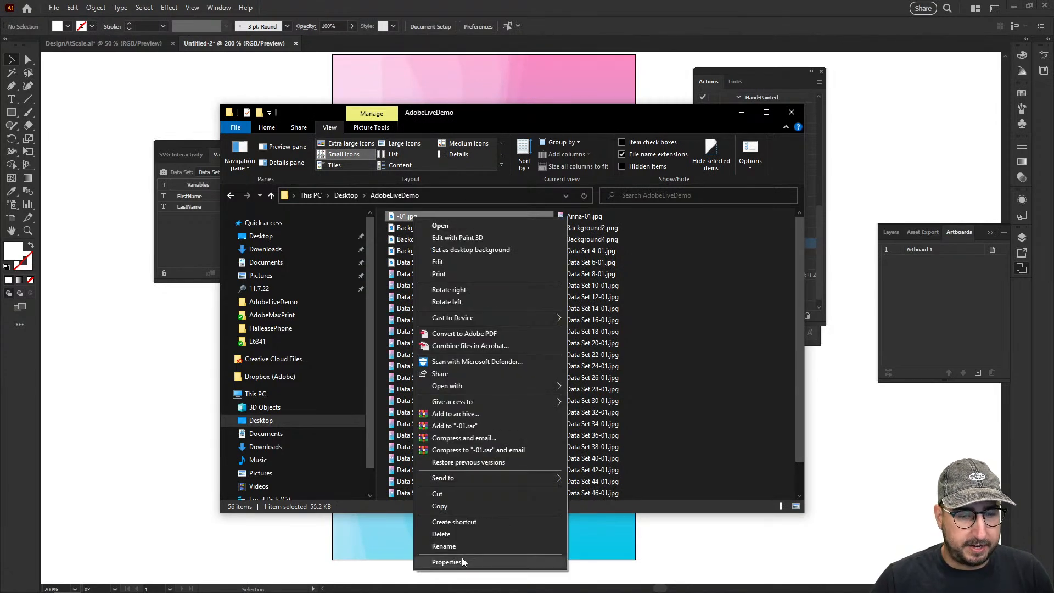
left_click(454, 534)
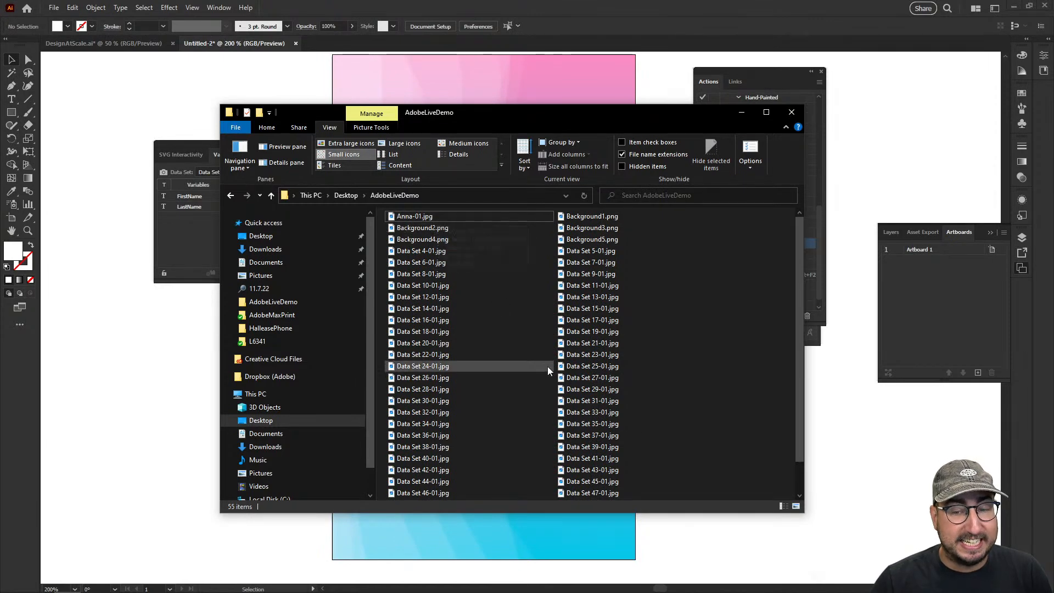
Delete all exported name card JPGs from the folder, keeping Background1.png to Background5.png, and close the folder window
key("ctrl+a")
left_click(436, 239, "ctrl")
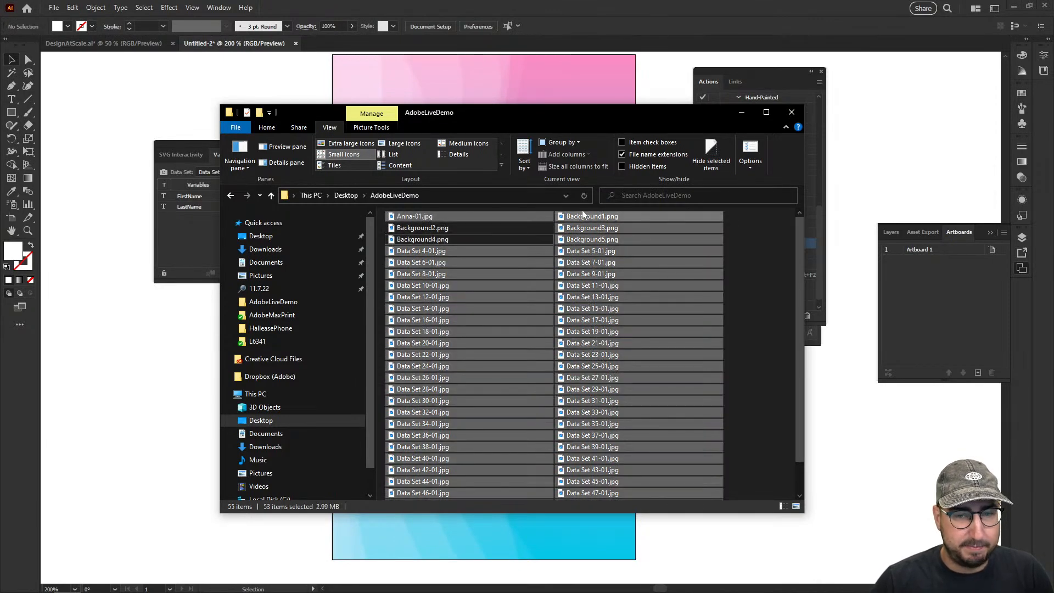
left_click(591, 216, "ctrl")
left_click(591, 227, "ctrl")
left_click(591, 237, "ctrl")
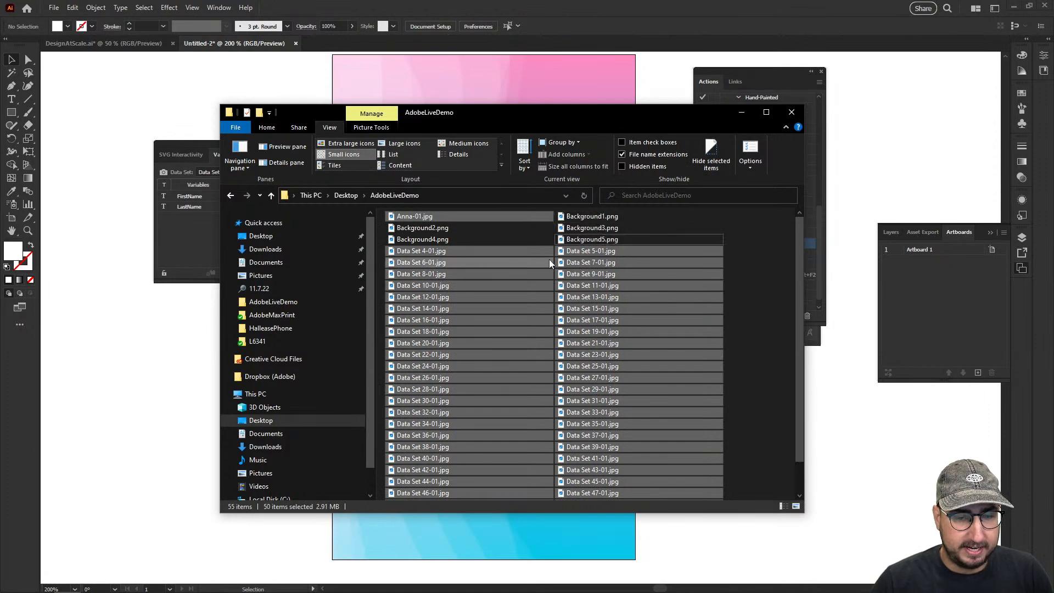
scroll(549, 259, "down", 1)
scroll(549, 259, "up", 1)
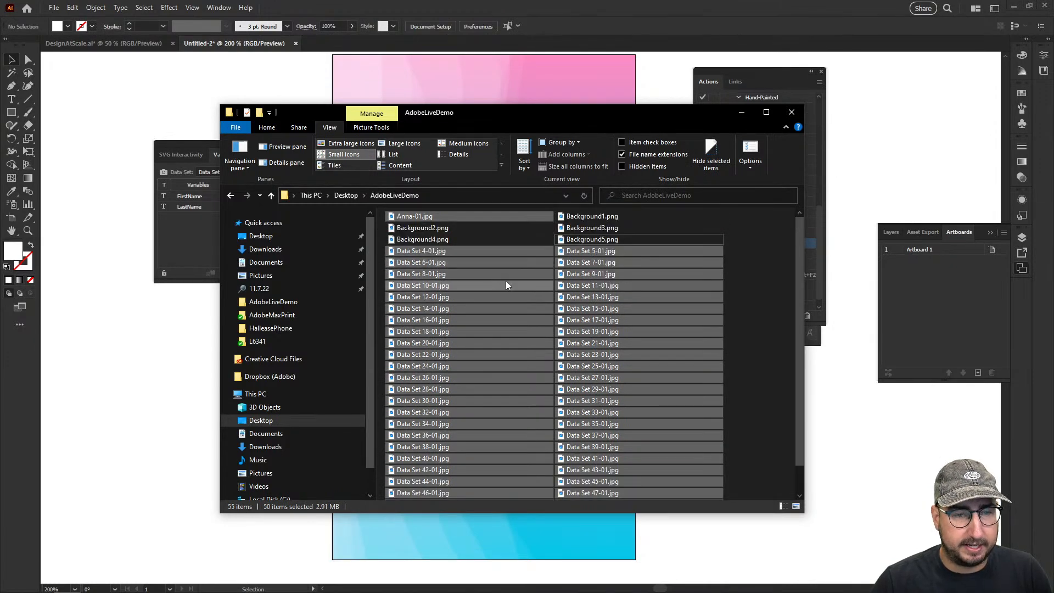
scroll(505, 281, "down", 1)
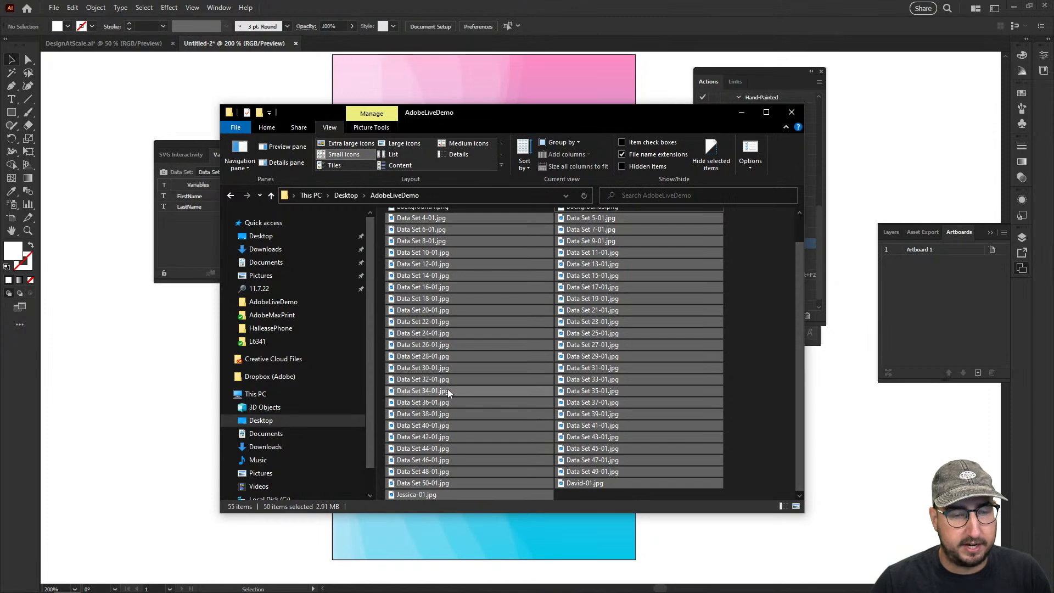
scroll(479, 375, "up", 1)
right_click(483, 336)
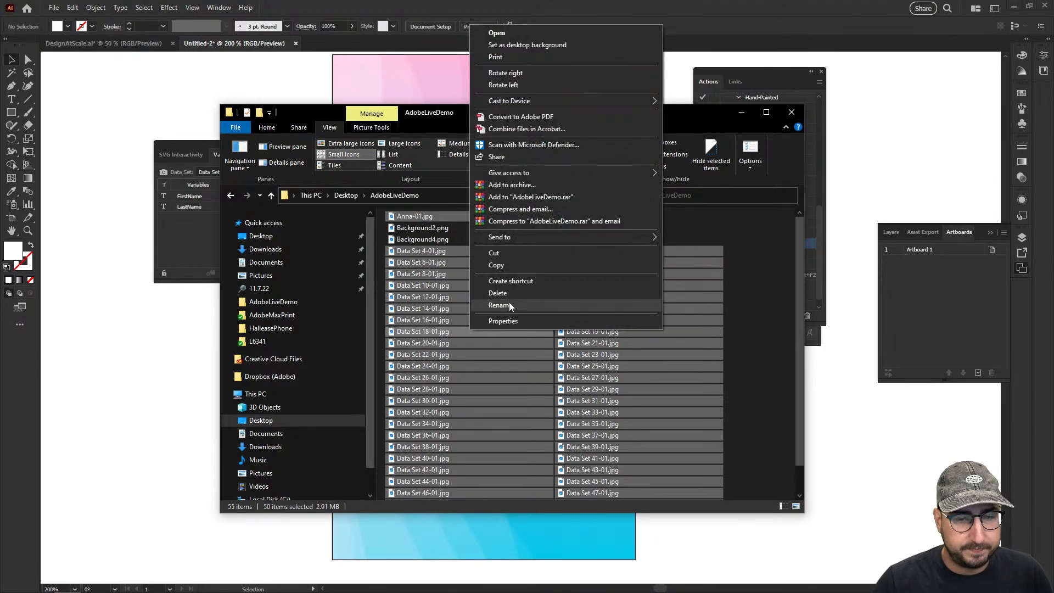
left_click(509, 294)
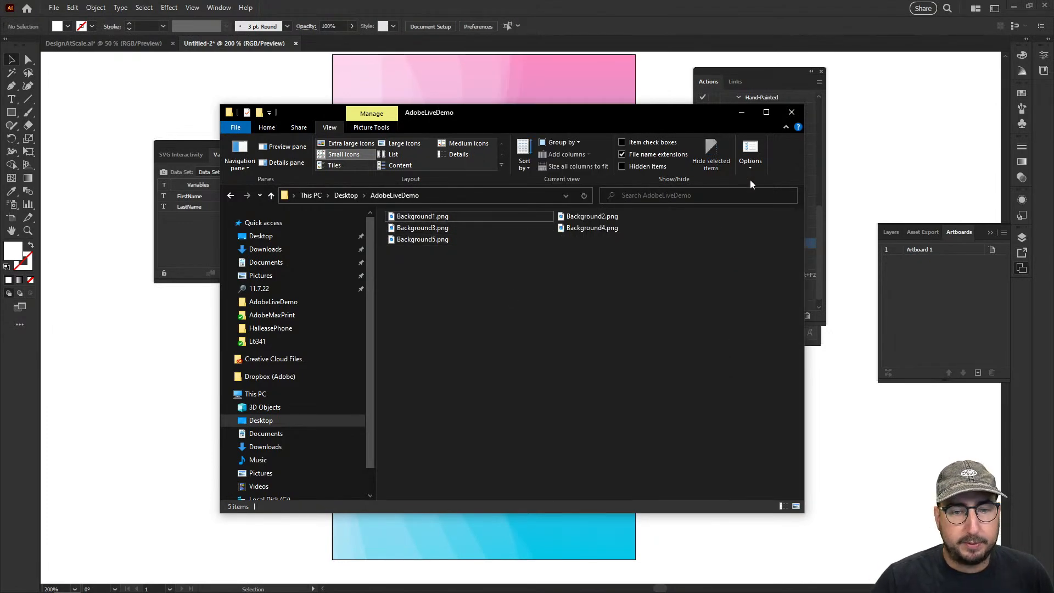
left_click(791, 113)
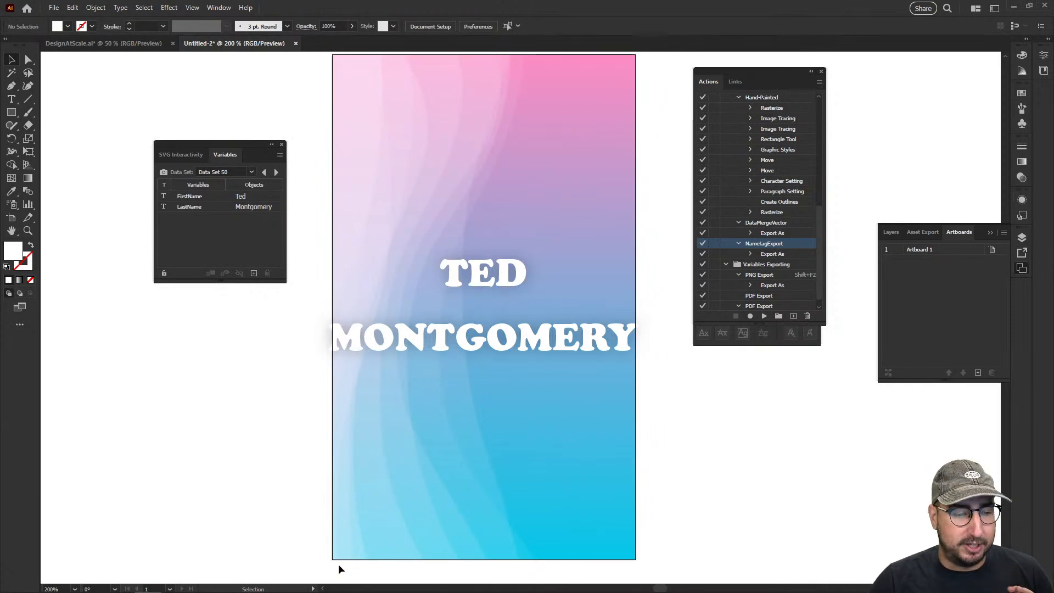
Switch to the Names spreadsheet in Google Sheets and select the empty header cell C1 beside LastName
mouse_move(94, 582)
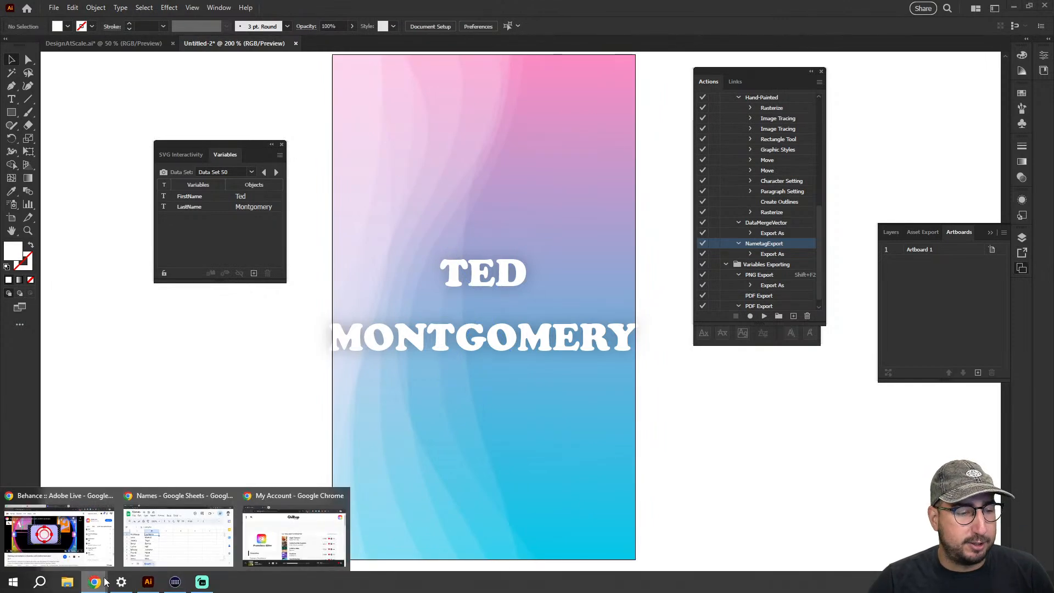
left_click(170, 542)
left_click(391, 292)
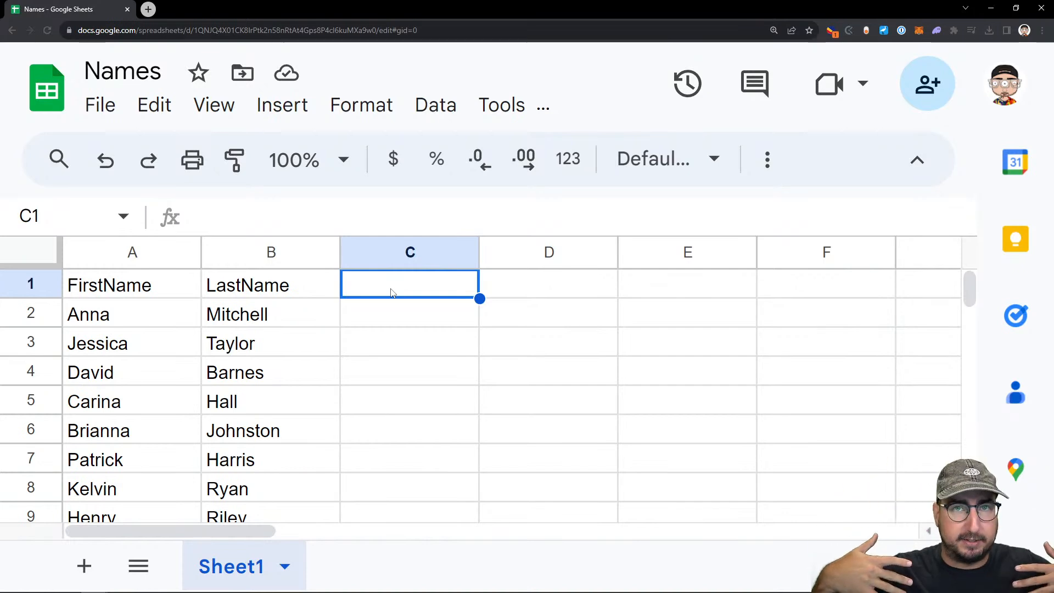
key("alt+Tab")
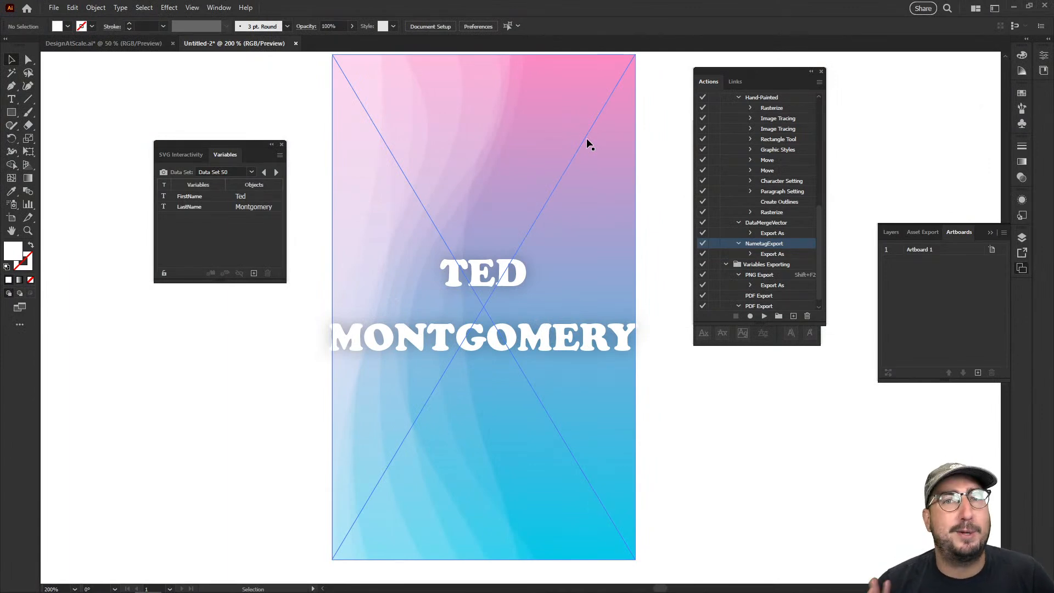
key("alt+Tab")
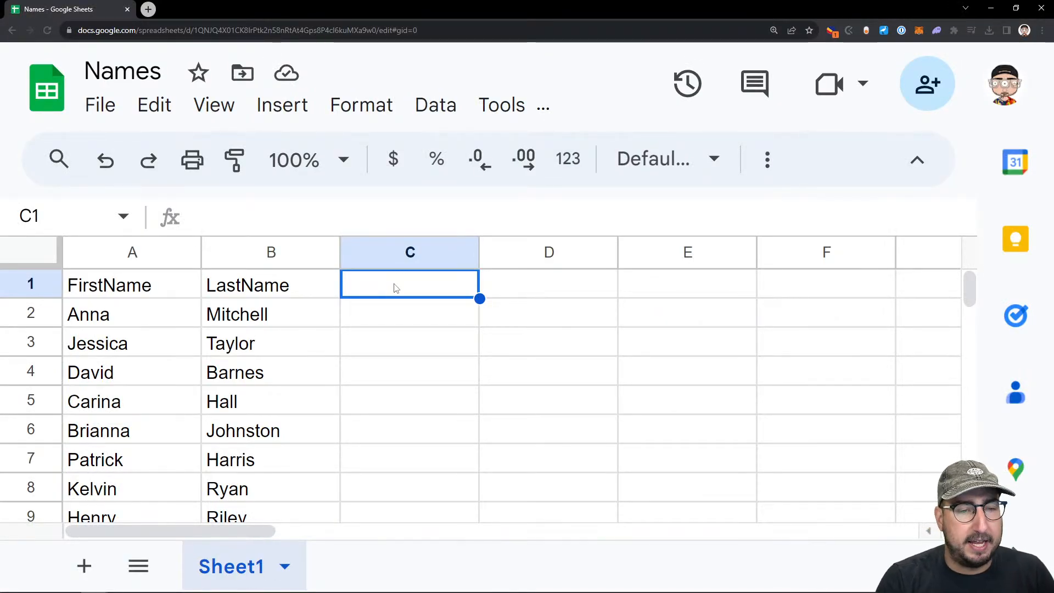
type("@s")
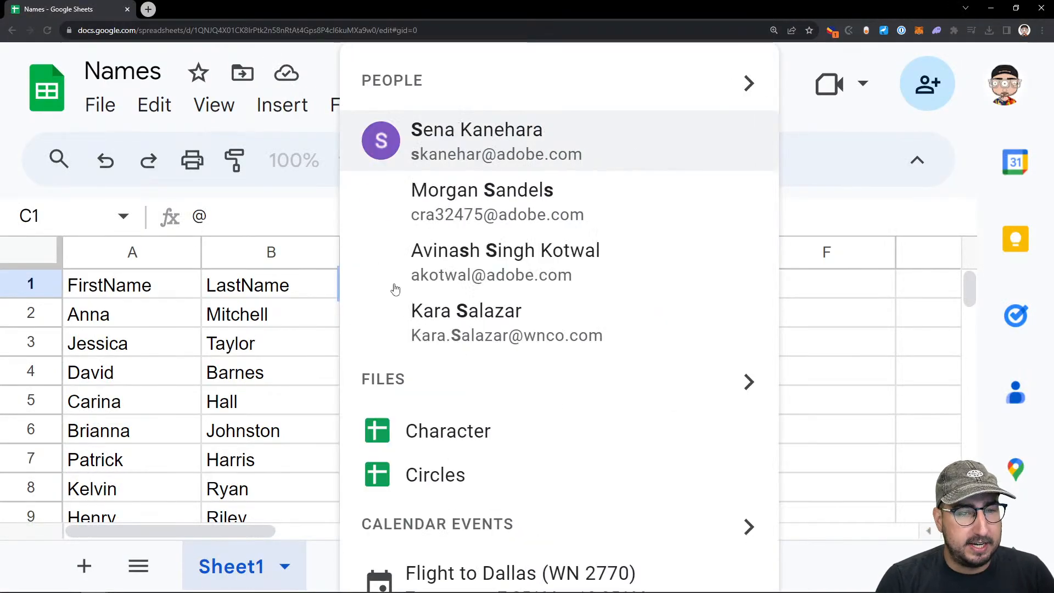
key("BackSpace")
key("BackSpace")
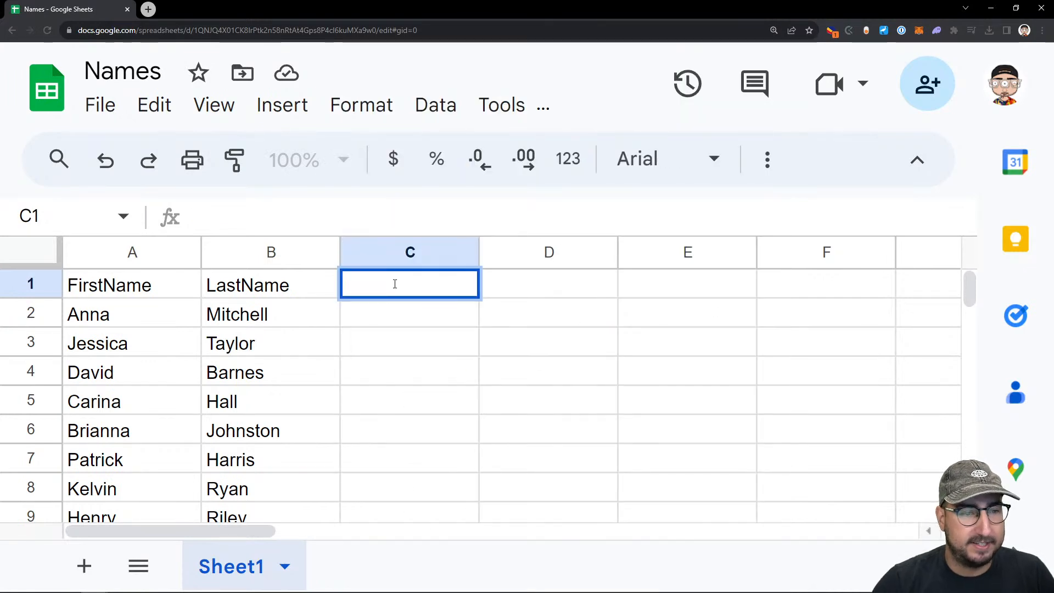
key("ctrl+minus")
key("ctrl+minus")
key("ctrl+minus")
key("ctrl+minus")
key("ctrl+minus")
key("ctrl+minus")
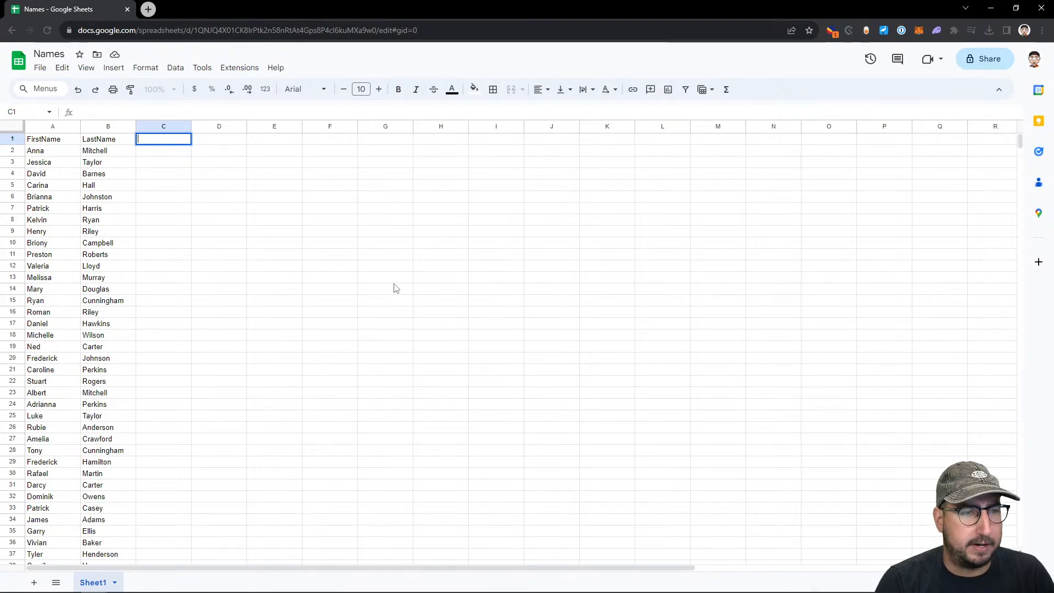
type("@backgroun")
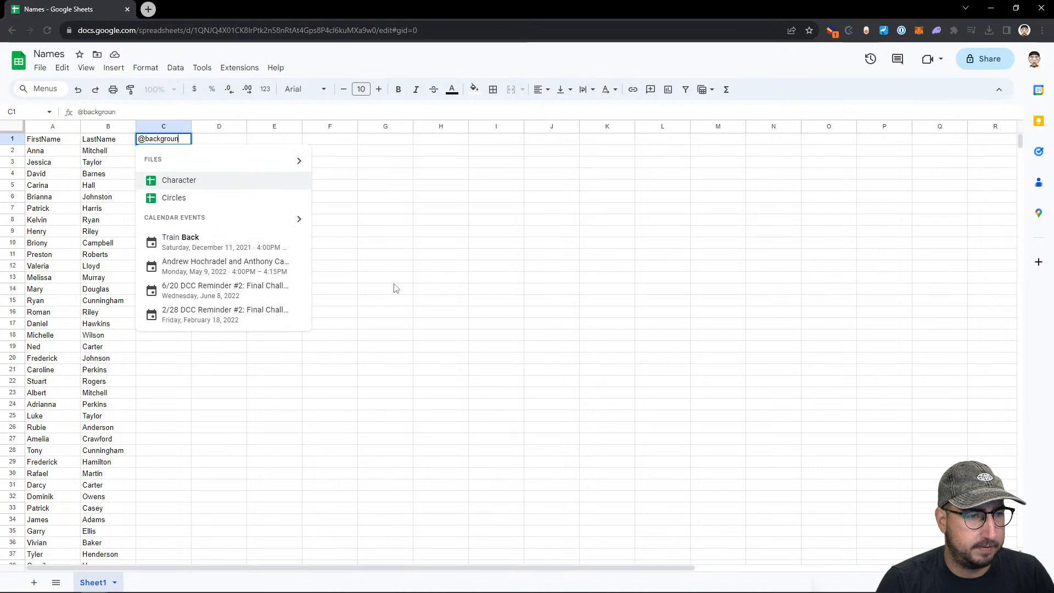
type("d1")
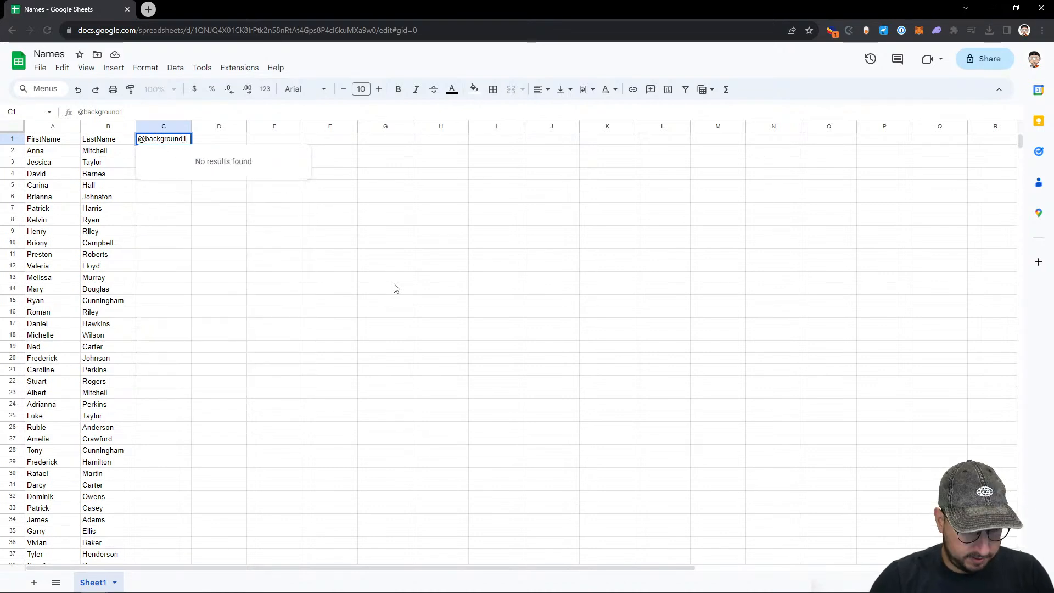
key("BackSpace")
key("Tab")
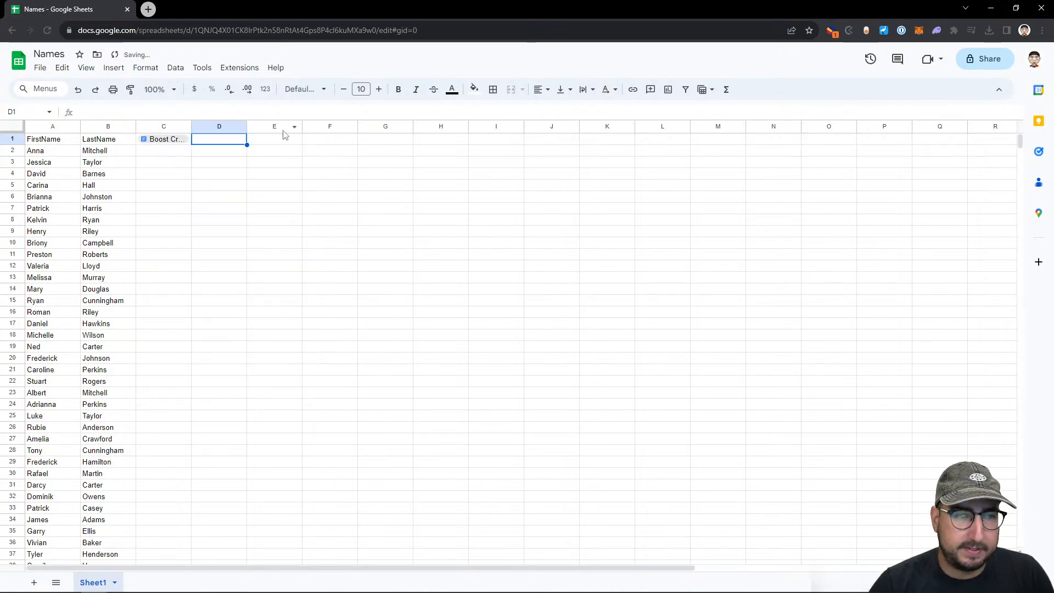
key("Left")
key("Delete")
type("@background")
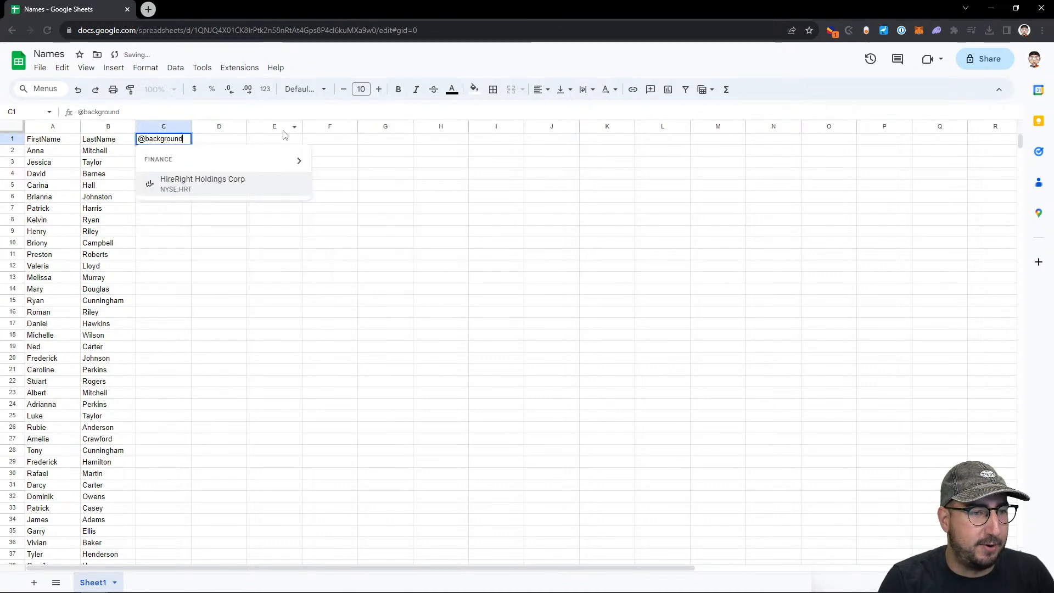
key("Up")
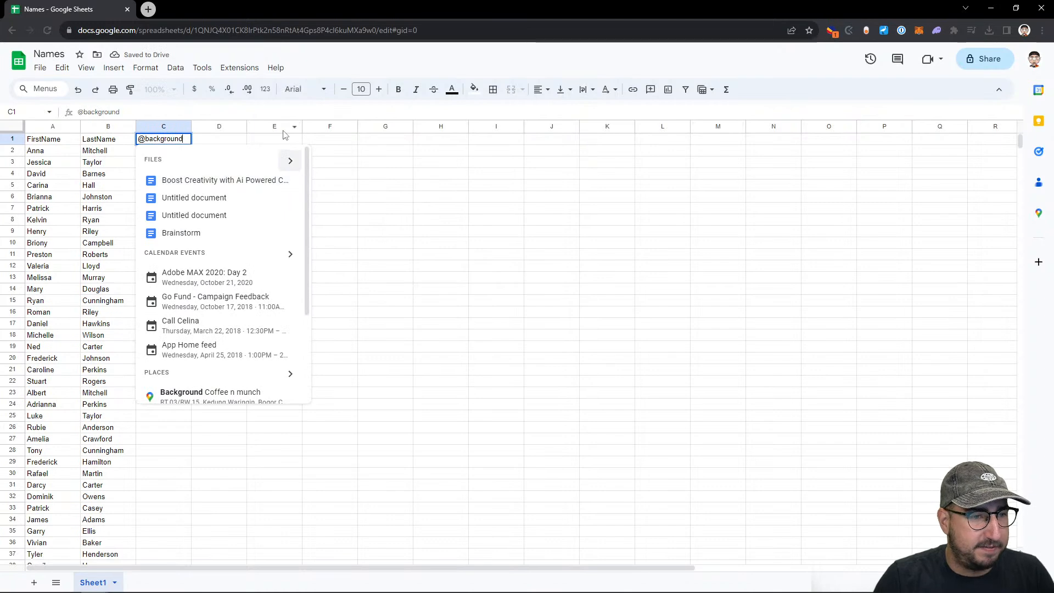
key("Return")
key("Escape")
key("Tab")
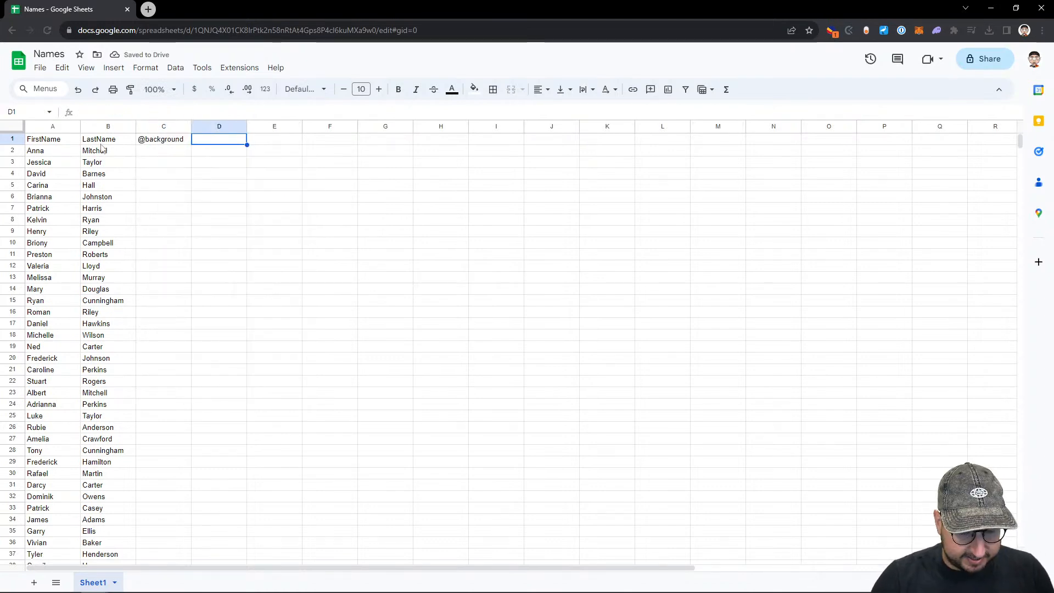
key("ctrl+plus")
key("ctrl+plus")
key("ctrl+plus")
key("ctrl+plus")
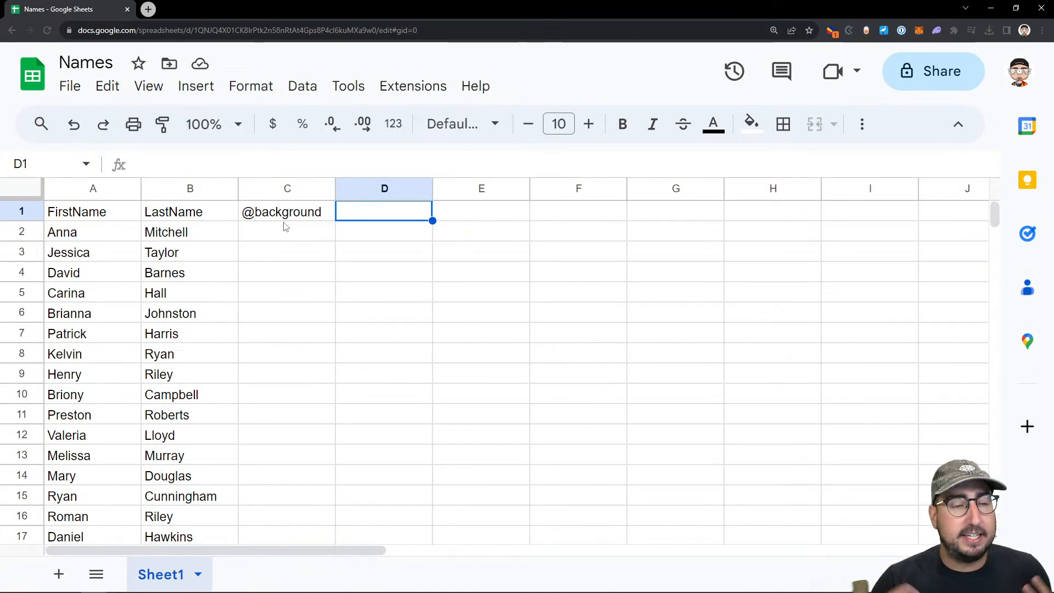
scroll(286, 226, "right", 3)
scroll(251, 226, "left", 3)
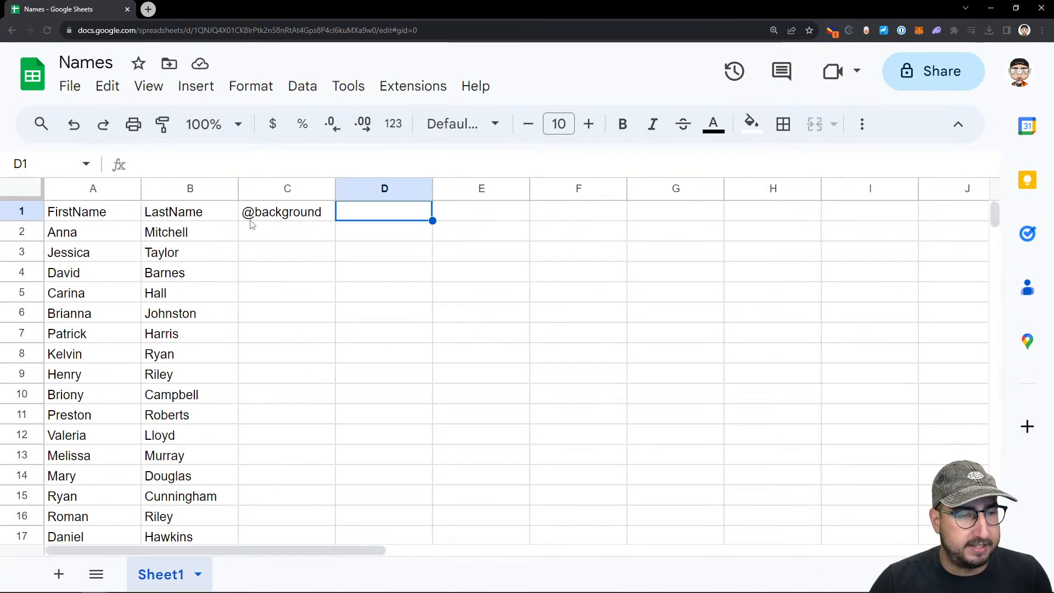
double_click(245, 211)
type("'")
key("Return")
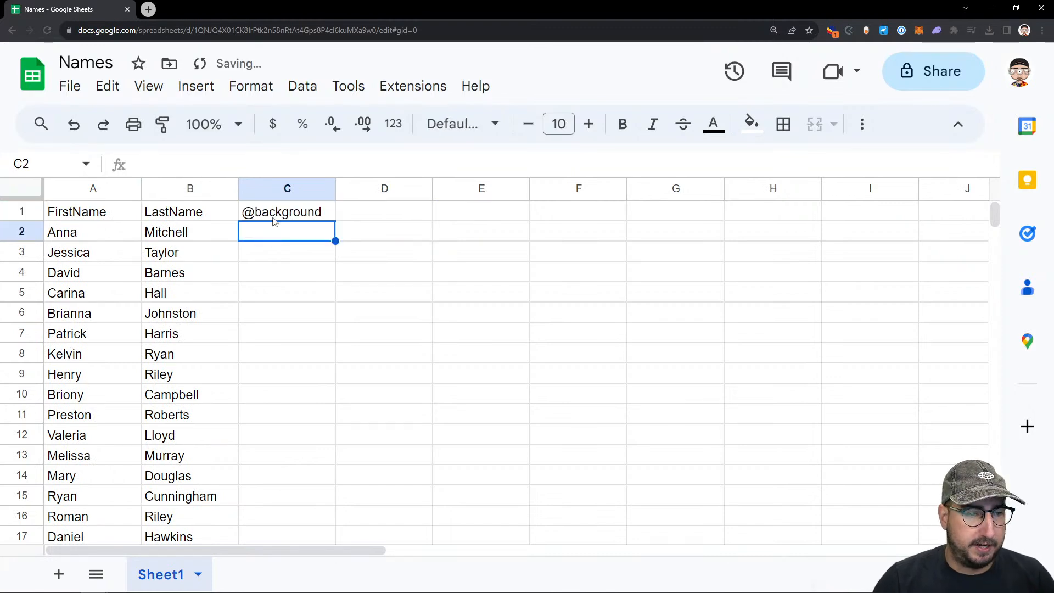
double_click(274, 213)
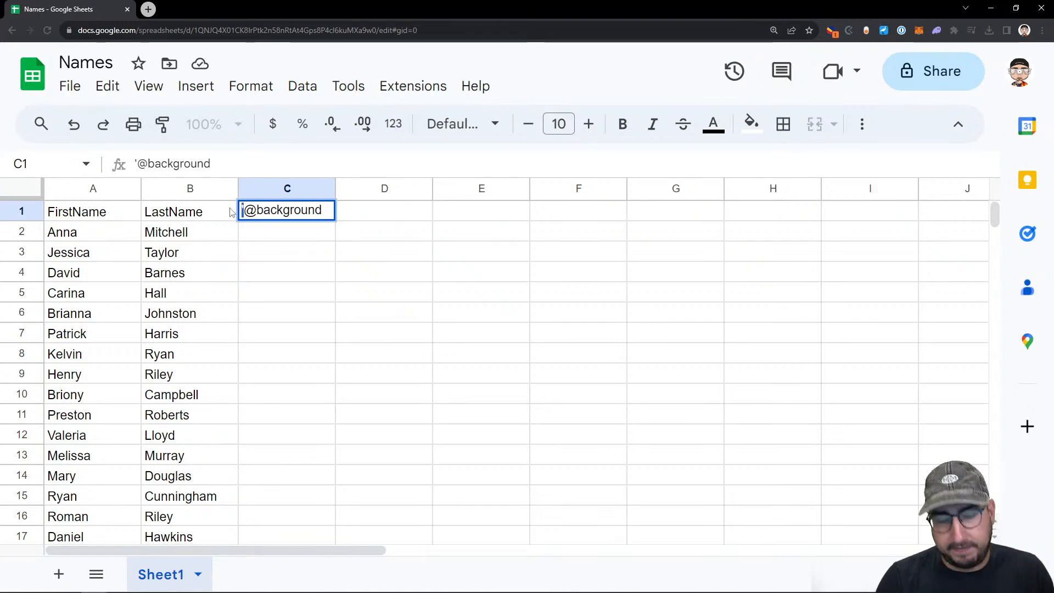
key("Return")
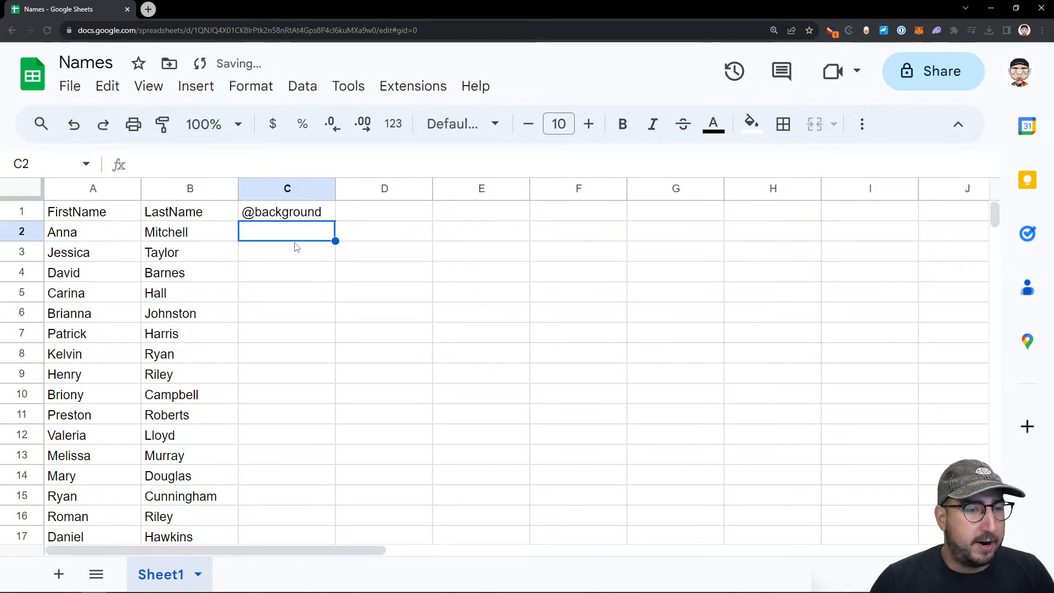
Open the AdobeLiveDemo folder on the Desktop and show the file properties of Background1.png
mouse_move(174, 582)
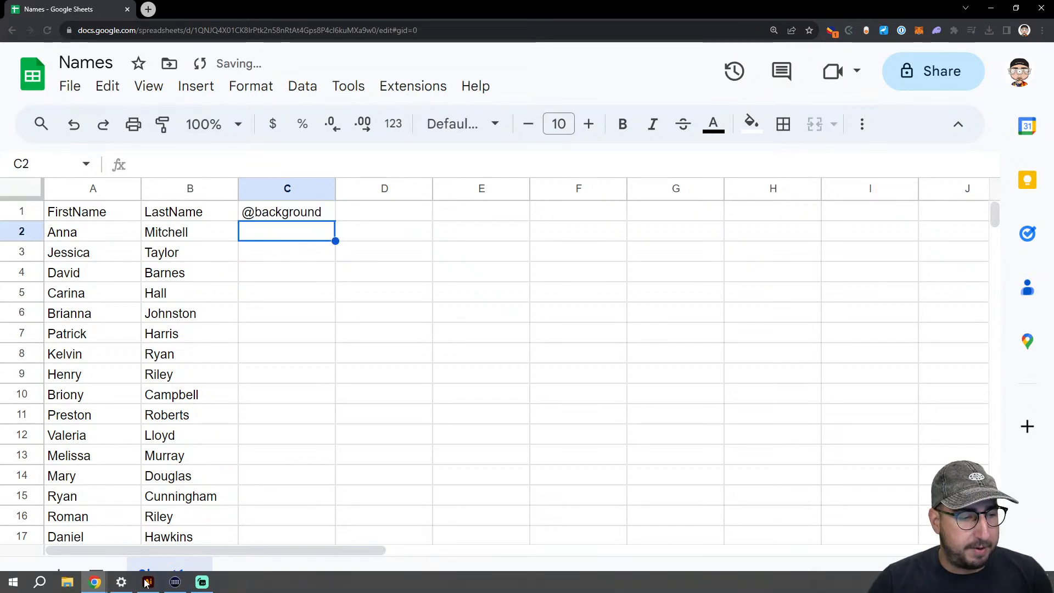
left_click(67, 582)
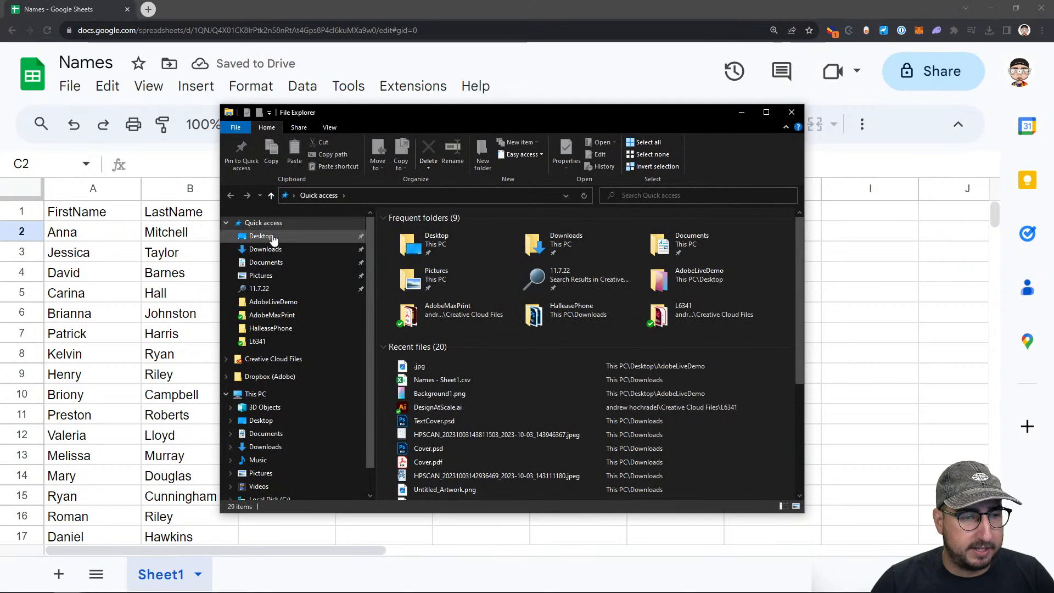
left_click(273, 237)
double_click(438, 243)
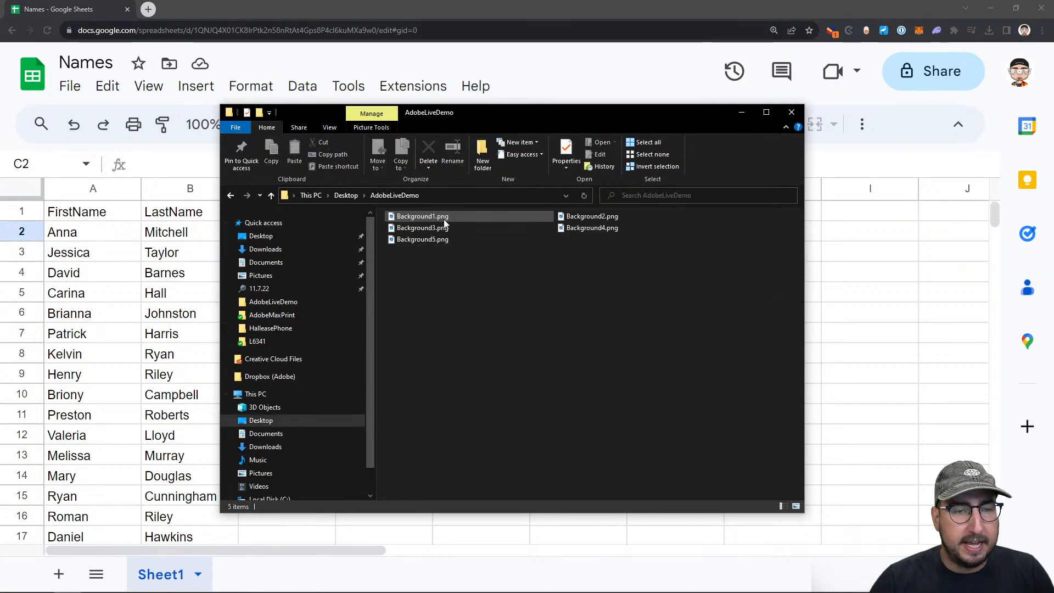
left_click(426, 217)
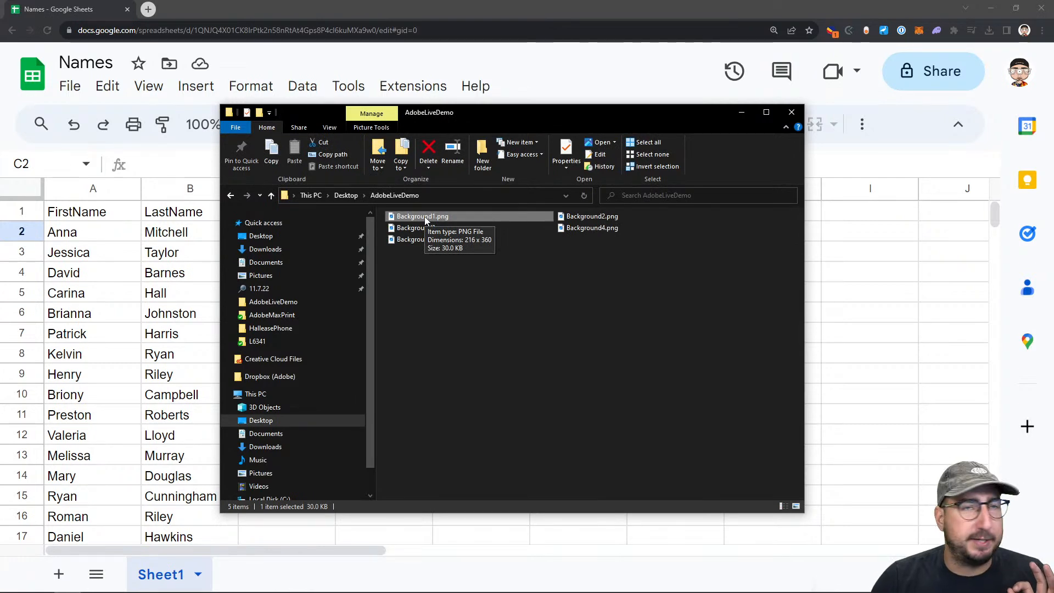
right_click(424, 216)
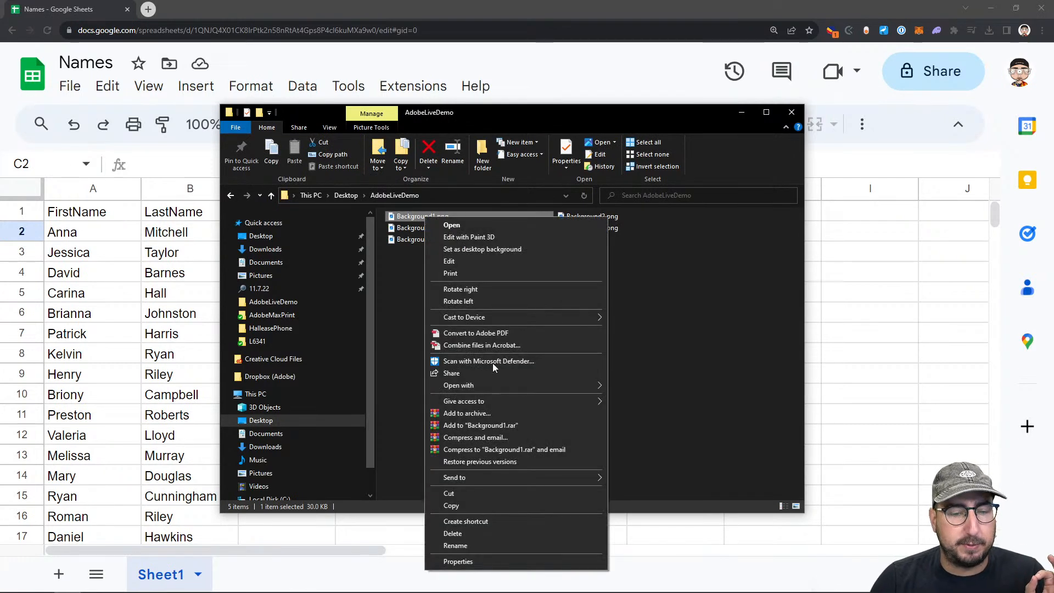
left_click(481, 562)
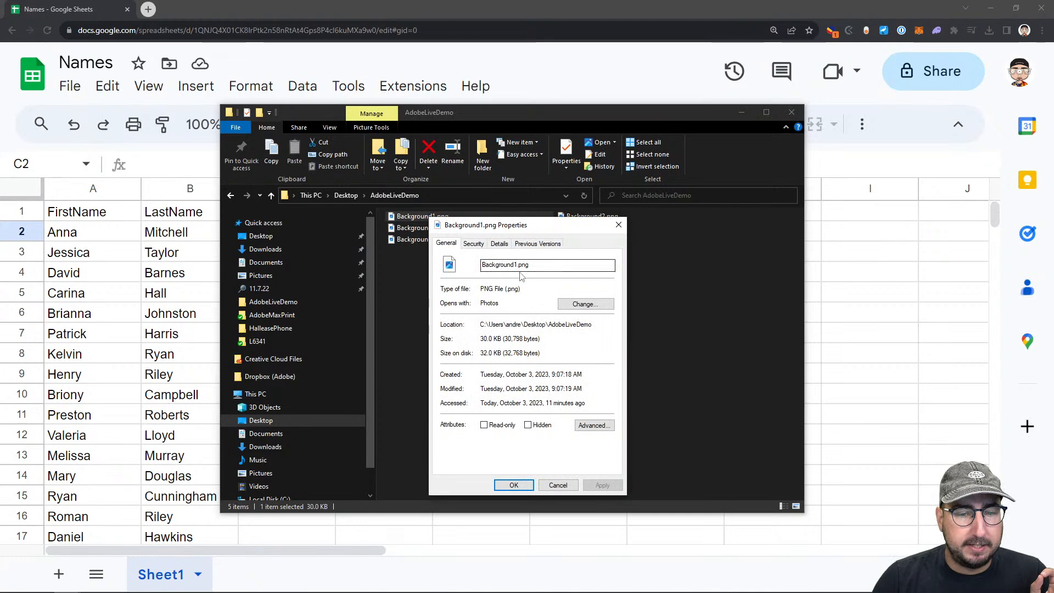
Copy the folder location from the Background1.png properties and paste it into cell C2 of the Names spreadsheet
left_click_drag(595, 324, 484, 326)
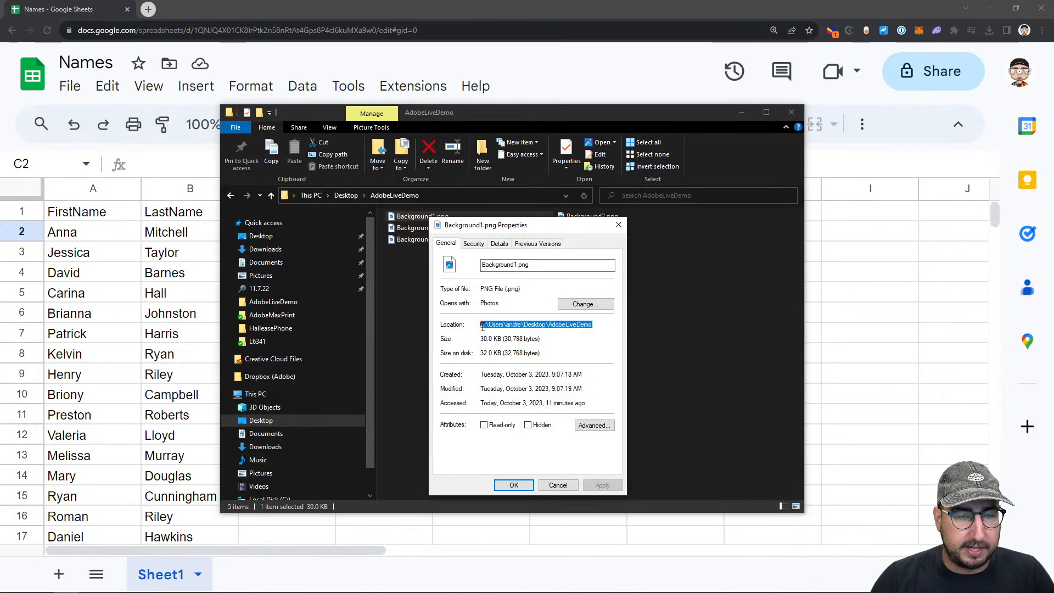
key("ctrl+c")
left_click(895, 244)
left_click(268, 235)
key("ctrl+v")
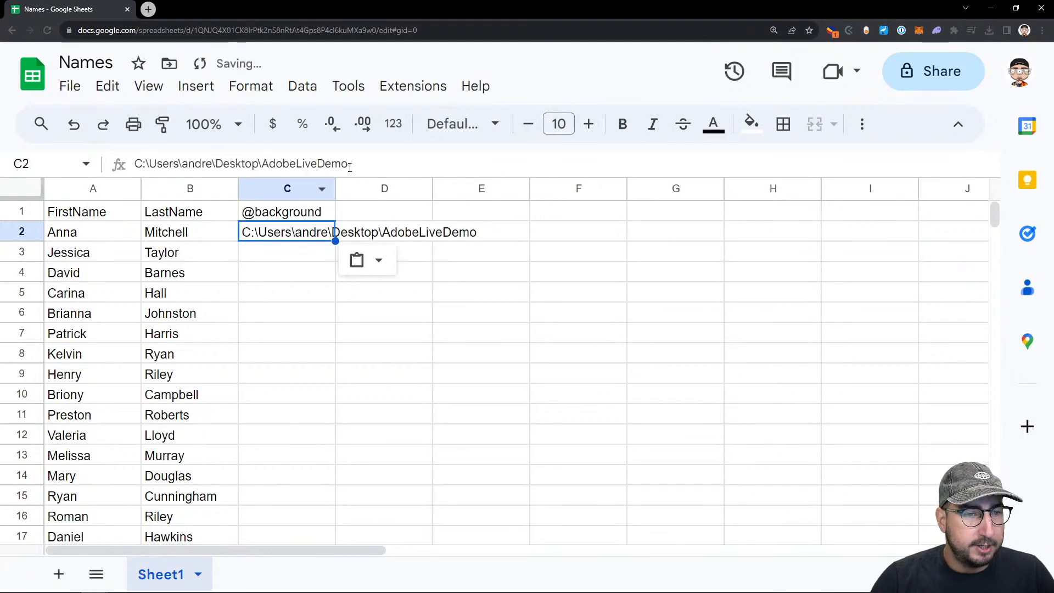
Copy the file name Background1.png from its properties and append it to the folder path in C2, preceded by a backslash
key("alt+Tab")
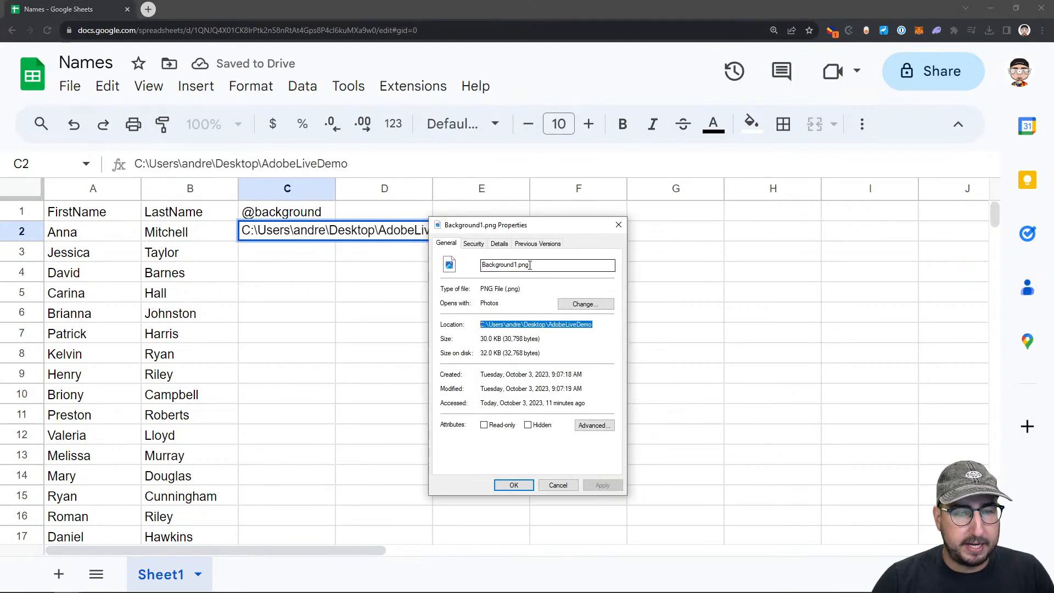
double_click(529, 265)
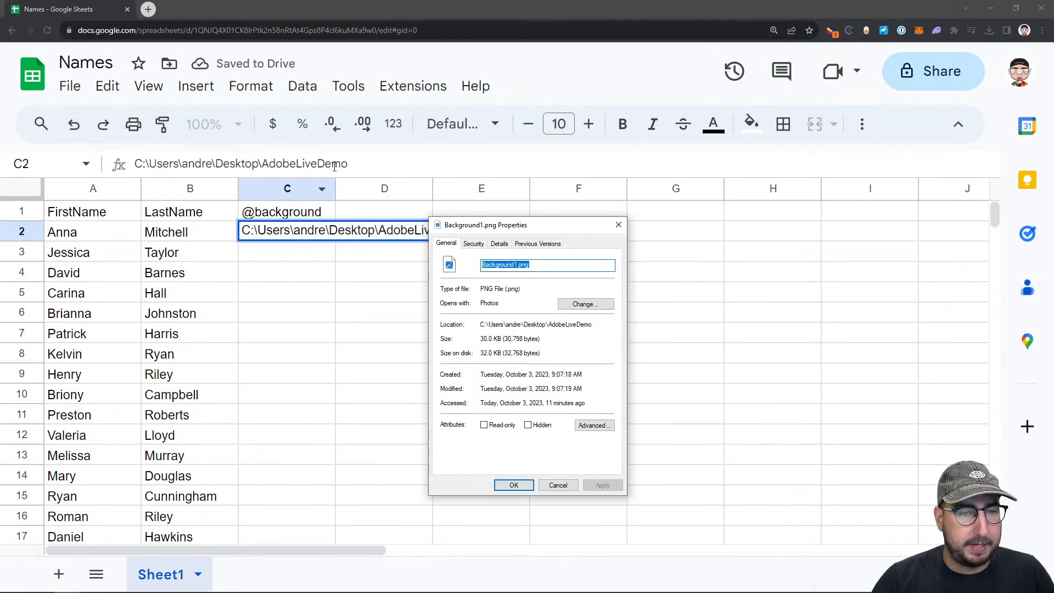
key("ctrl+c")
key("alt+Tab")
left_click(356, 165)
type("\\")
key("ctrl+v")
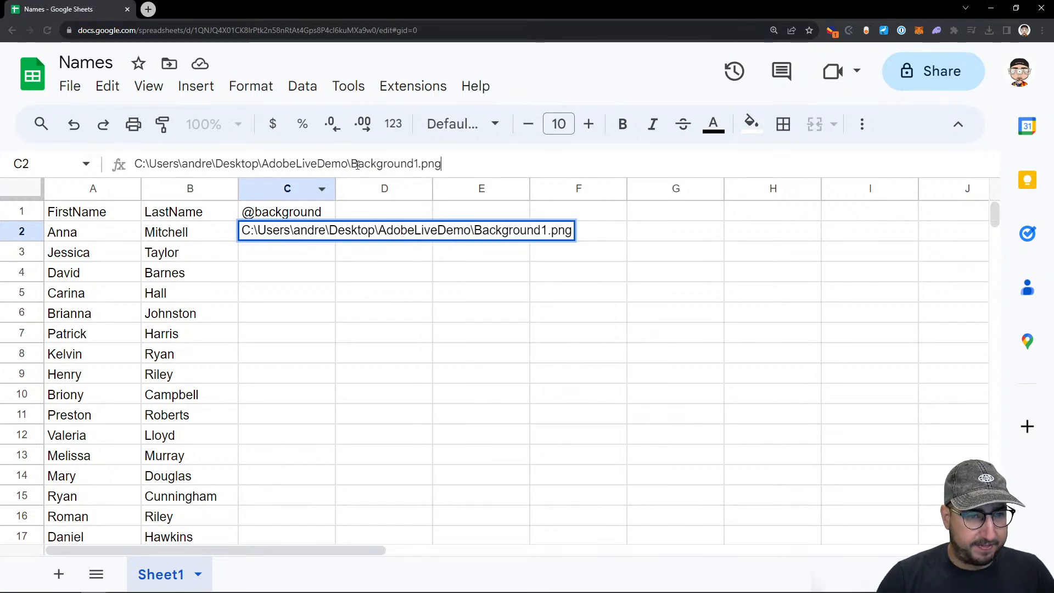
Fill the image path from cell C2 down through C6
left_click(299, 258)
left_click(301, 237)
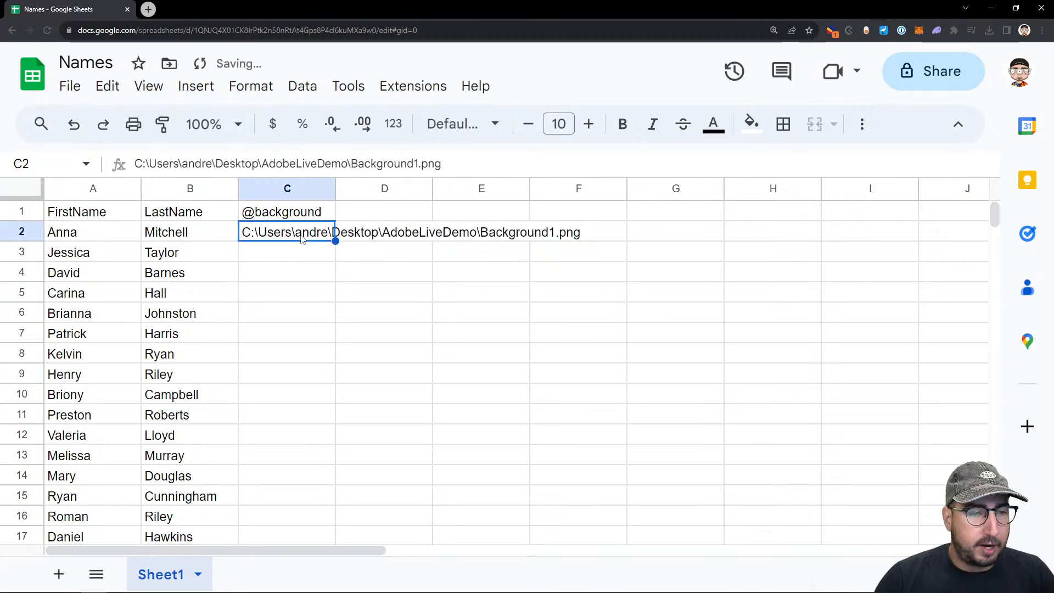
left_click_drag(335, 241, 332, 312)
Change the file names in the paths of C3 and C4 to Background2.png and Background3.png
double_click(302, 253)
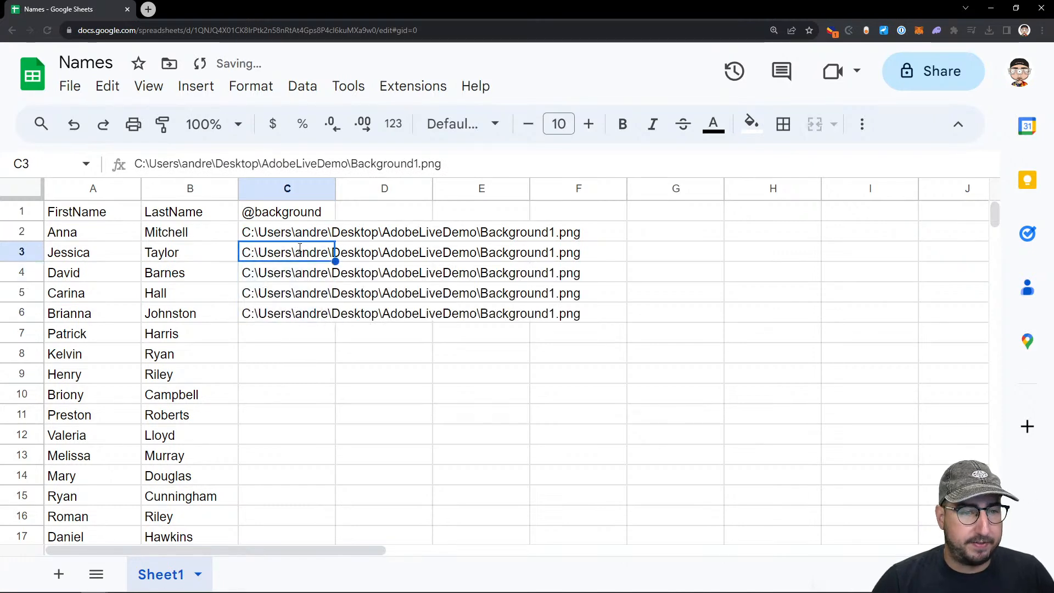
left_click(419, 165)
key("BackSpace")
type("2")
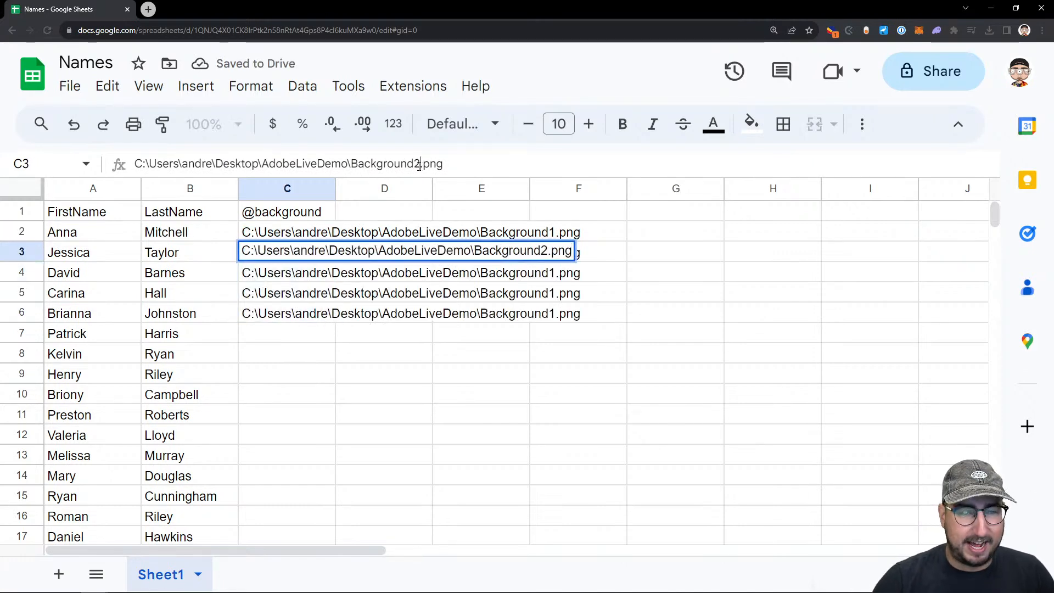
key("Return")
key("Return")
left_click(419, 165)
key("BackSpace")
type("3")
Change the file names in the paths of C5 and C6 to Background4.png and Background5.png
key("Return")
key("Return")
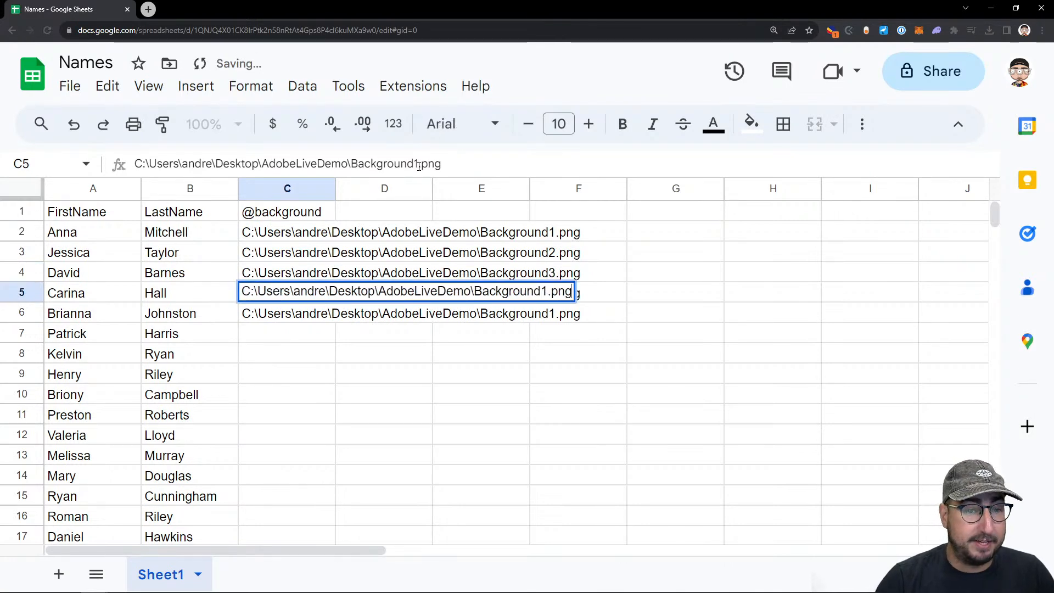
left_click(419, 166)
key("BackSpace")
type("4")
key("Return")
key("Return")
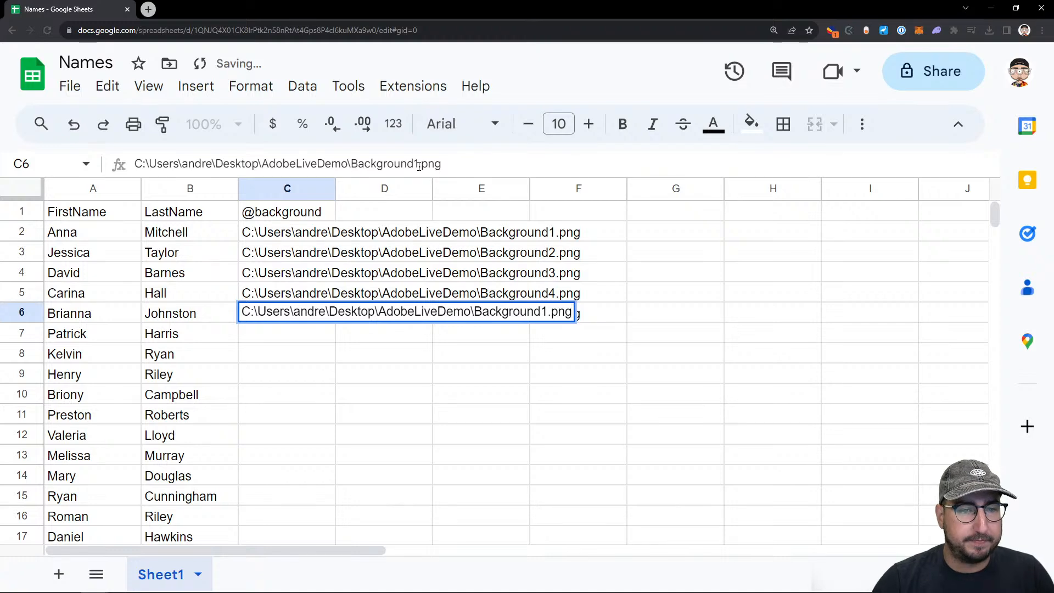
left_click(419, 165)
key("BackSpace")
type("5")
key("Return")
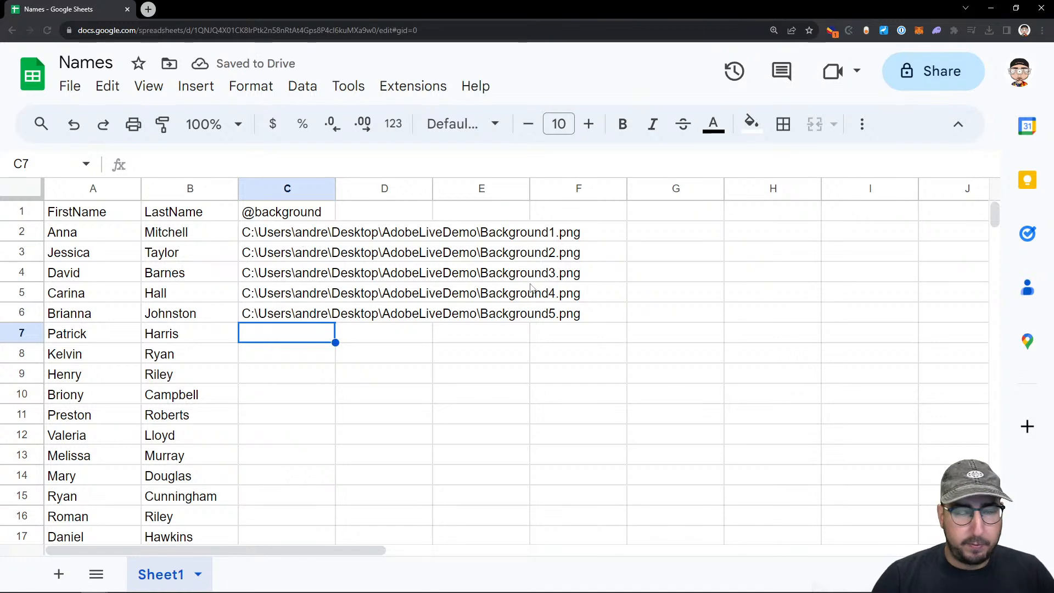
Repeat the five background paths in C2:C6 down the column through C51 so every name has one
key("ctrl+minus")
key("ctrl+minus")
key("ctrl+minus")
key("ctrl+minus")
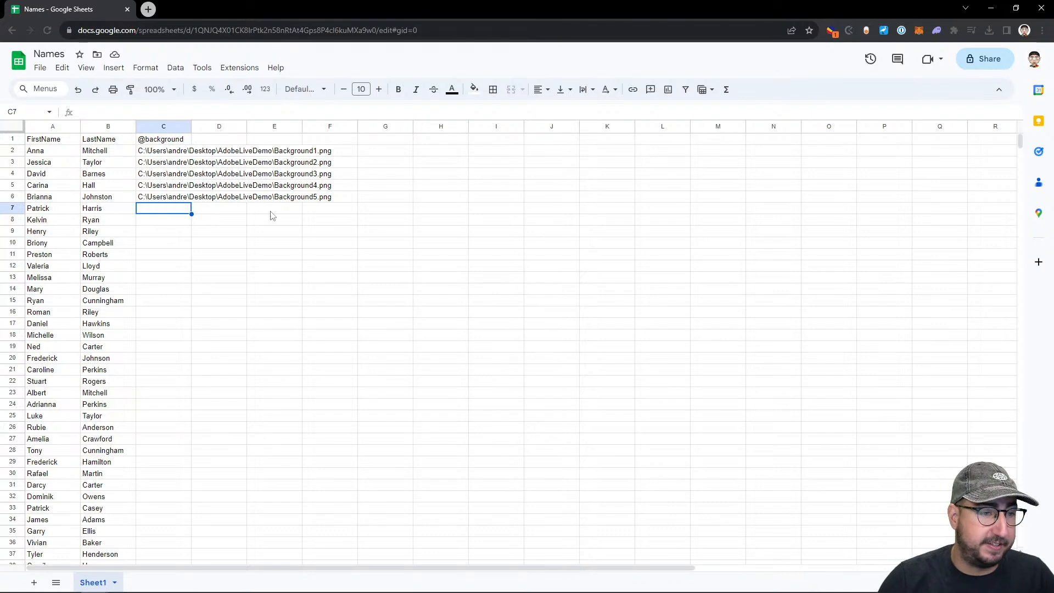
left_click_drag(154, 153, 187, 198)
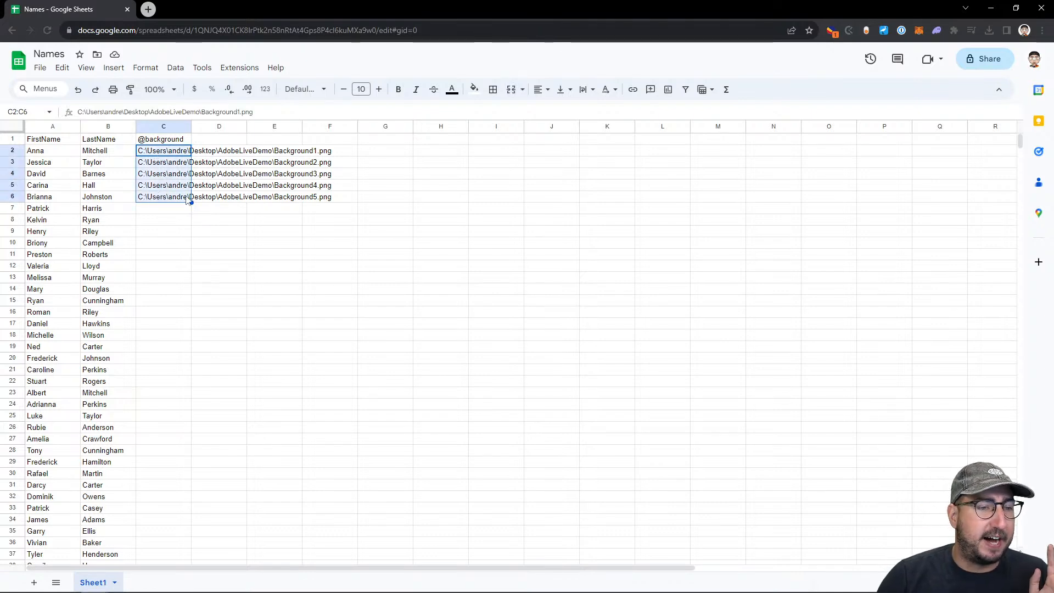
left_click_drag(190, 202, 183, 468)
scroll(214, 334, "up", 7)
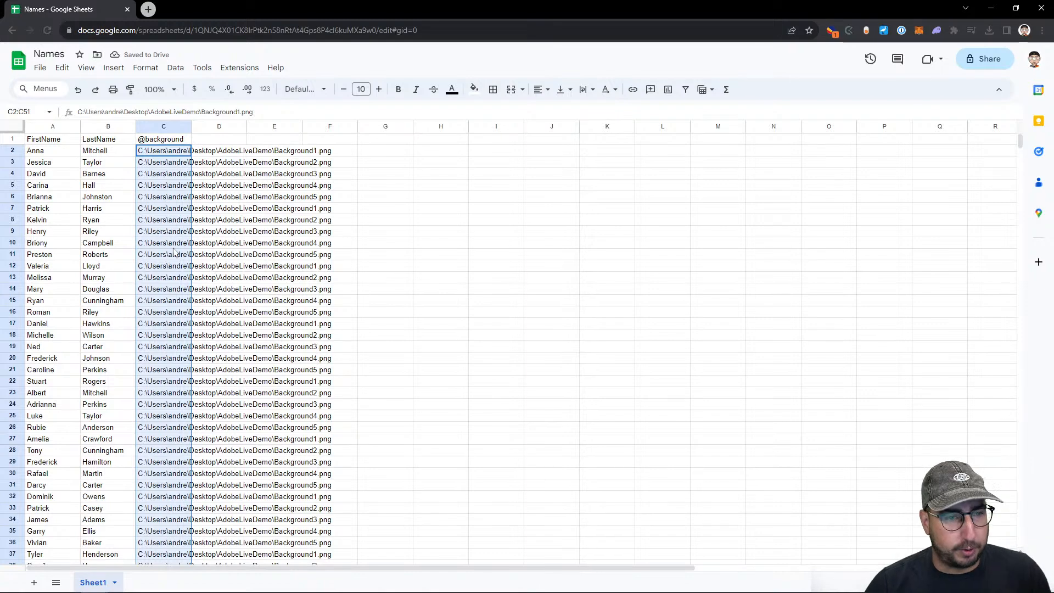
Randomize the order of the background paths in the range C2:C51
key("ctrl+plus")
key("ctrl+plus")
key("ctrl+plus")
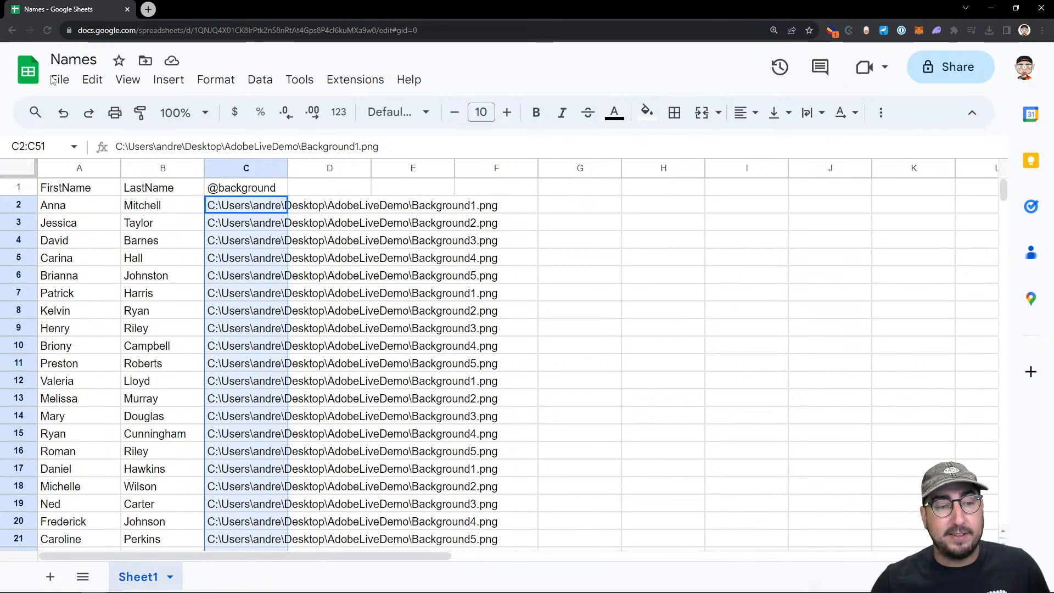
left_click(259, 79)
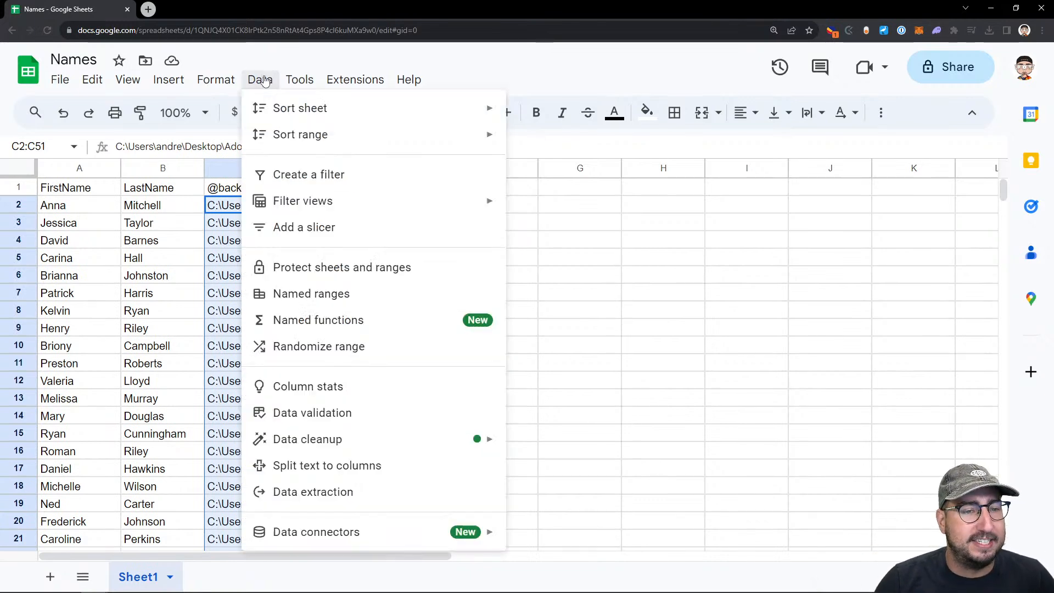
left_click(364, 347)
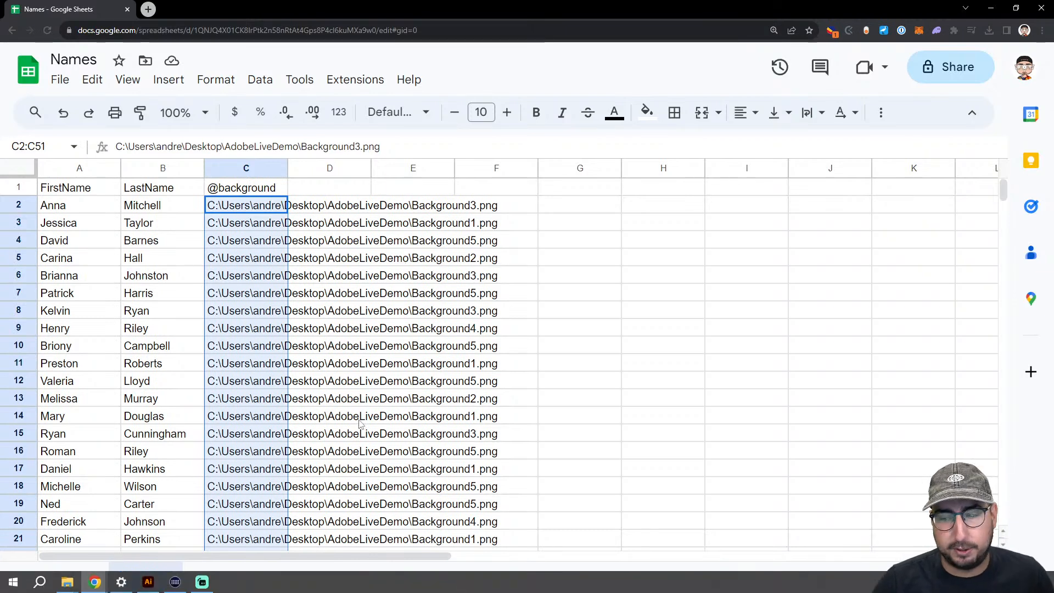
Download the updated sheet as a CSV file
left_click(59, 79)
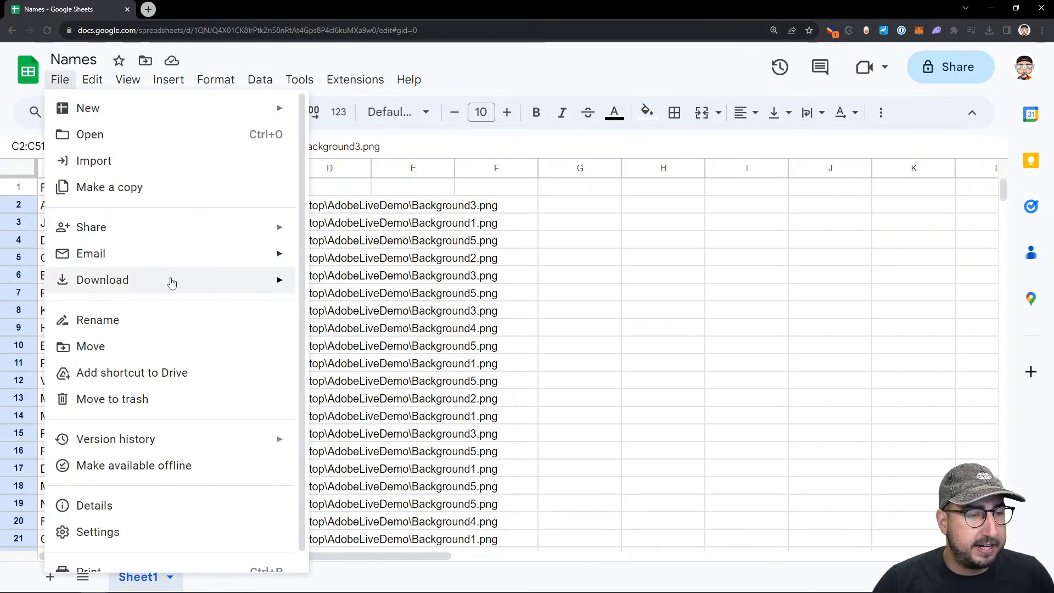
mouse_move(172, 282)
left_click(394, 391)
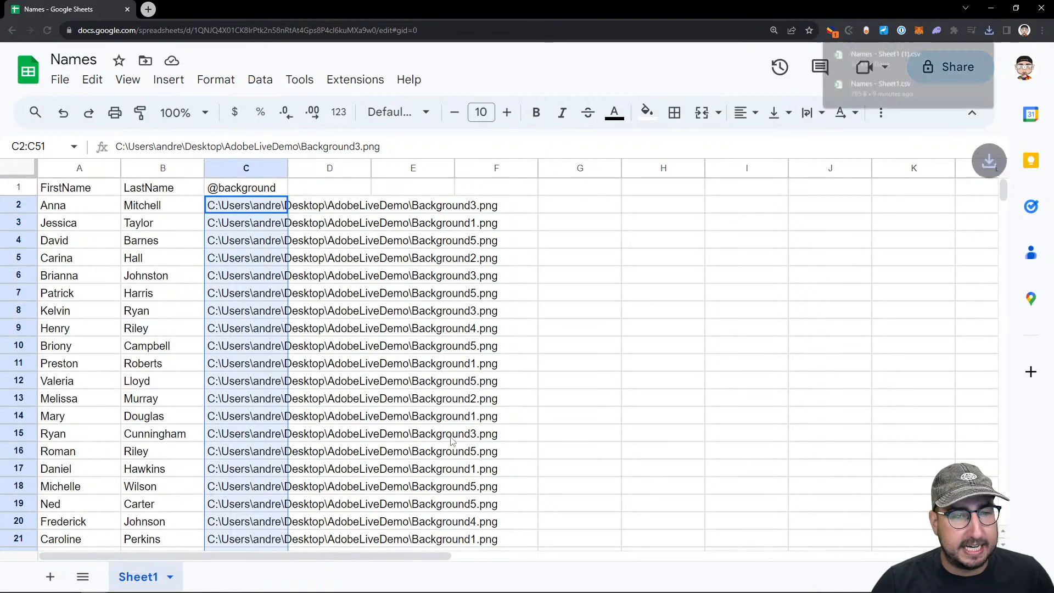
Switch to Illustrator and load Names - Sheet1 (1).csv from Downloads as the variable library, overwriting the existing variables and data sets
left_click(148, 581)
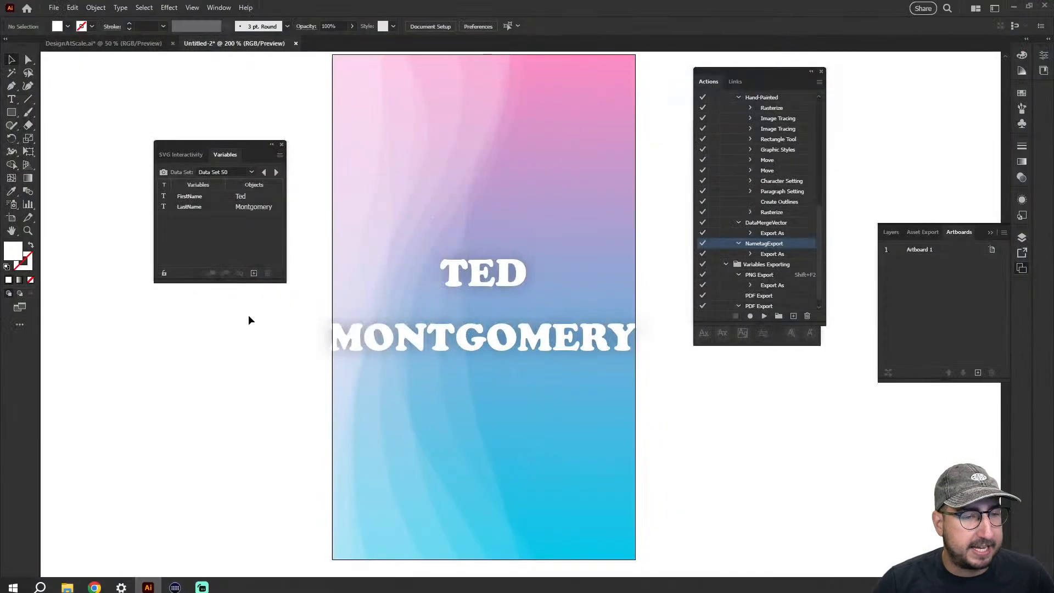
left_click(279, 157)
left_click(340, 226)
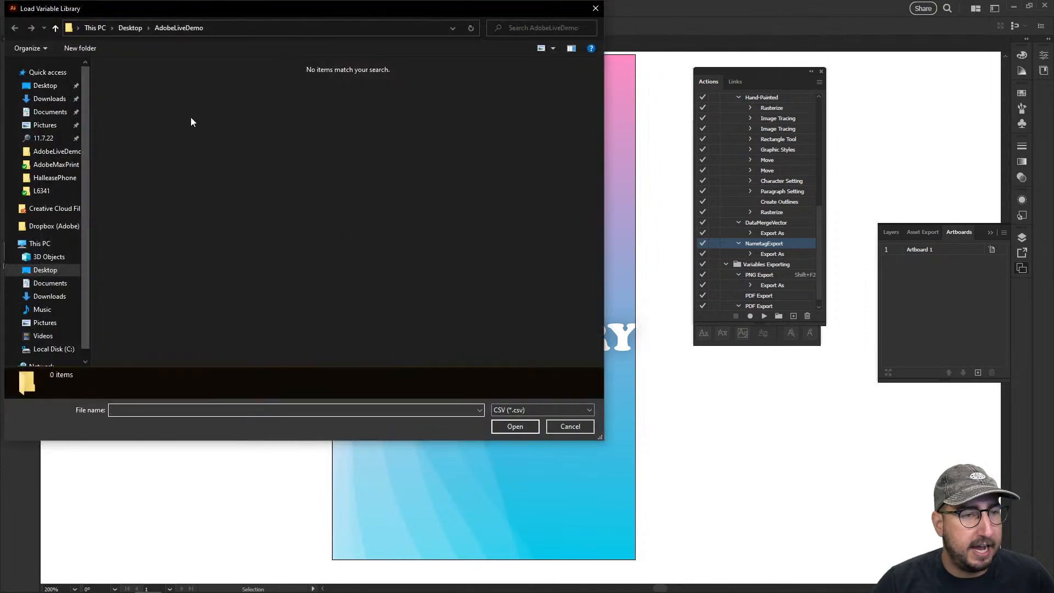
left_click(50, 99)
left_click(119, 102)
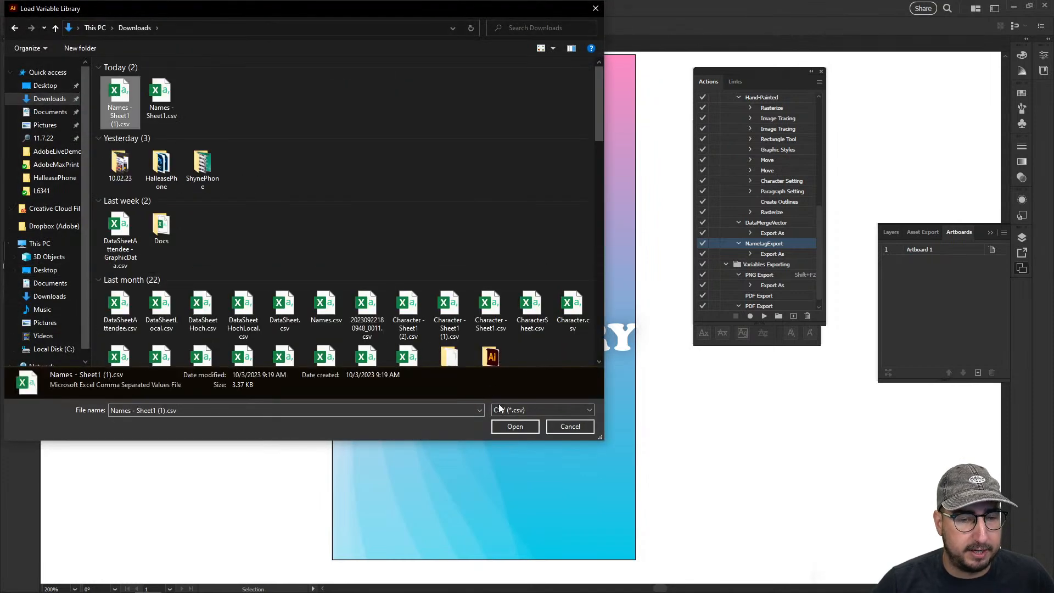
left_click(516, 427)
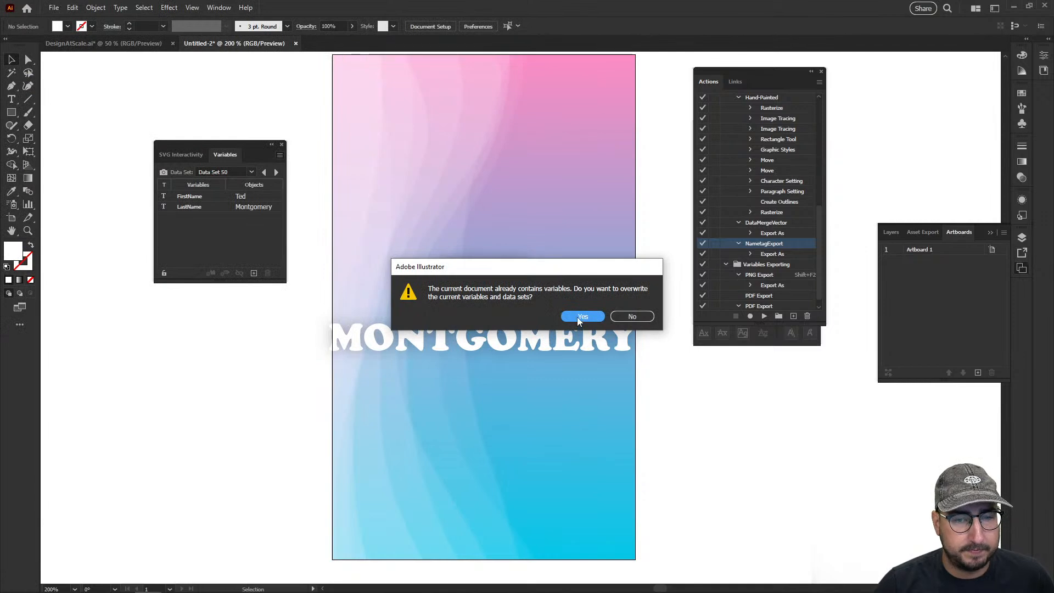
left_click(582, 317)
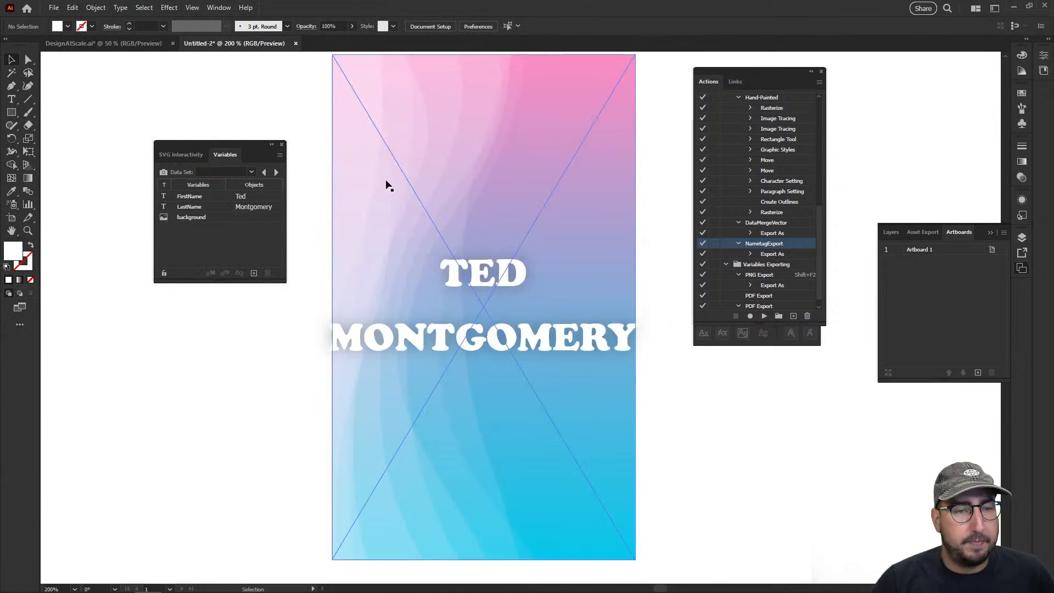
Make the linked background image dynamic with the background variable and apply Data Set 1 to the card
left_click(387, 182)
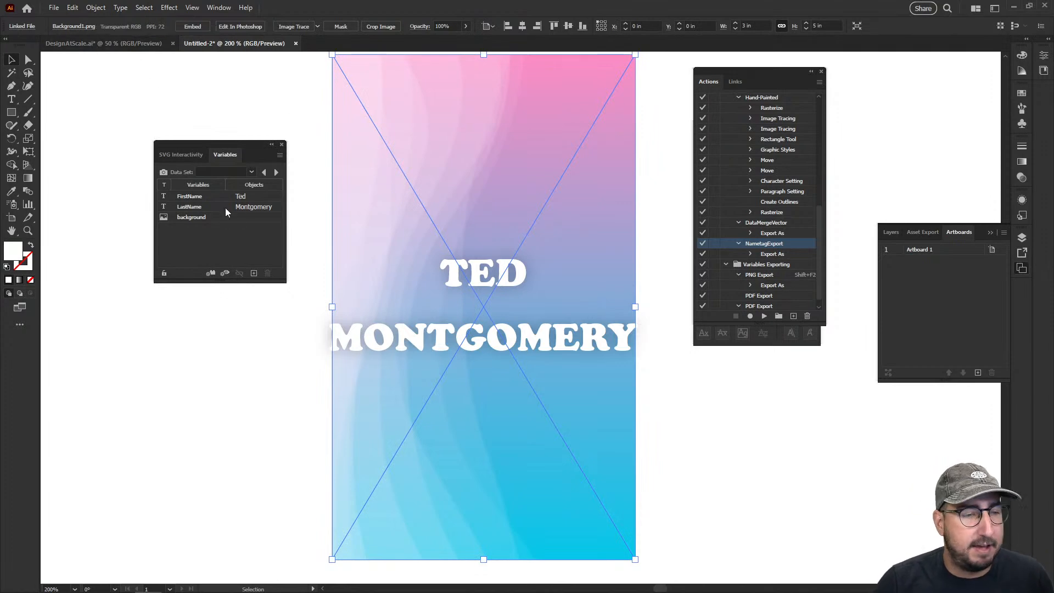
left_click(193, 218)
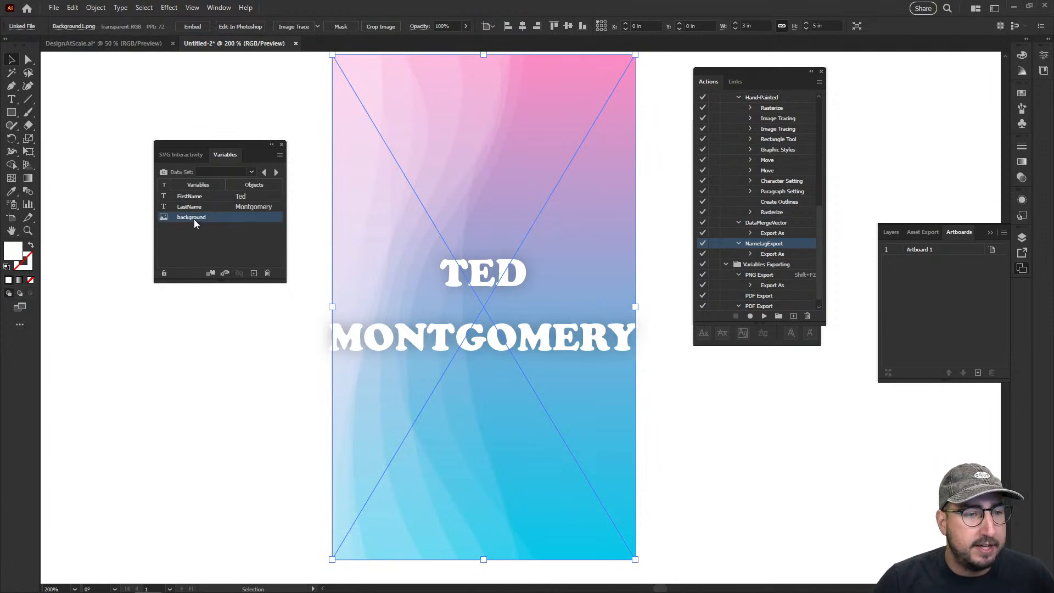
left_click(211, 273)
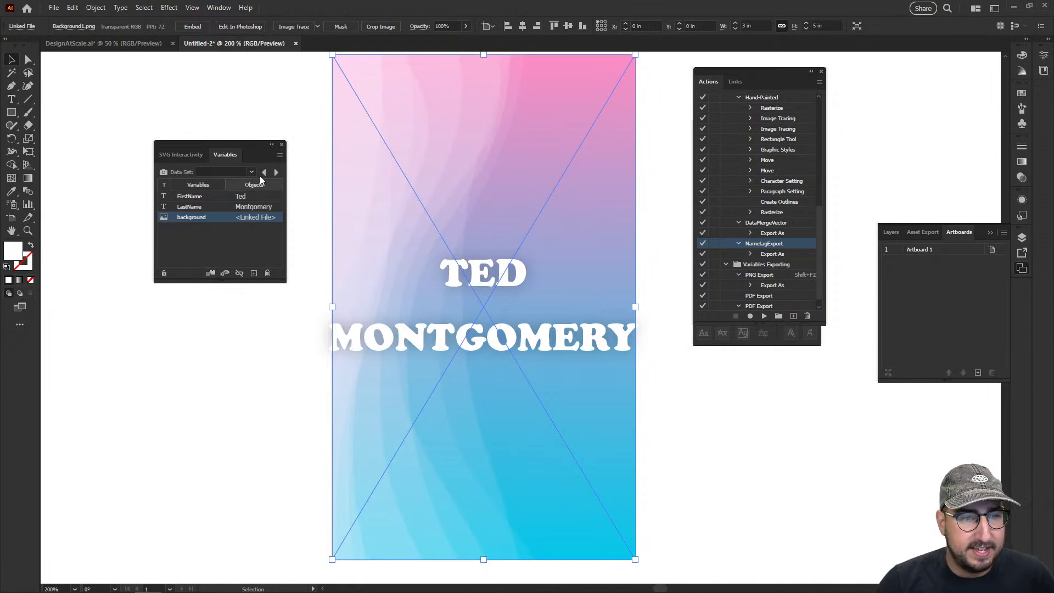
left_click(252, 172)
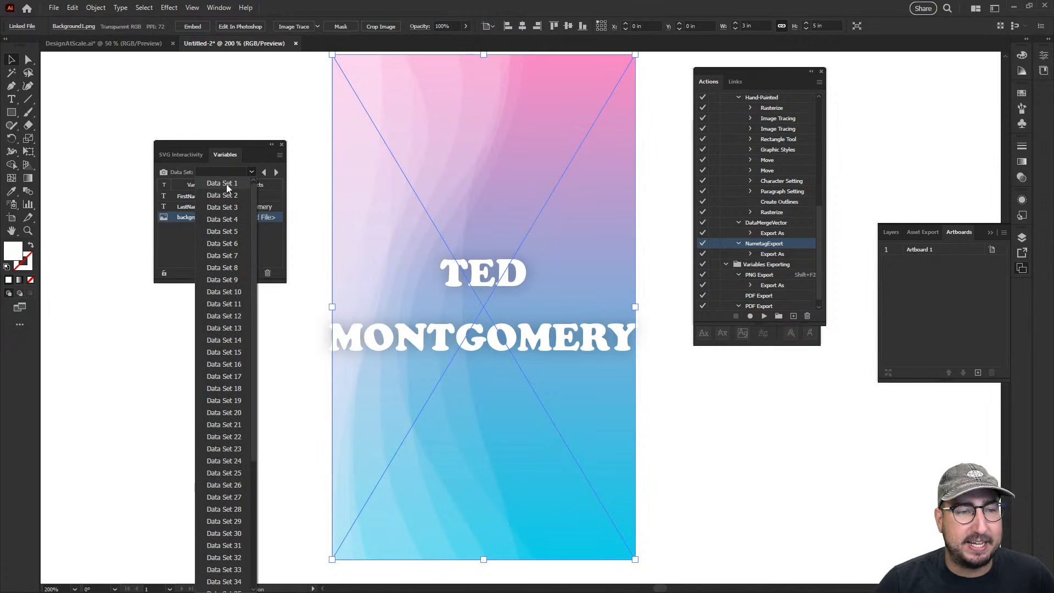
left_click(227, 184)
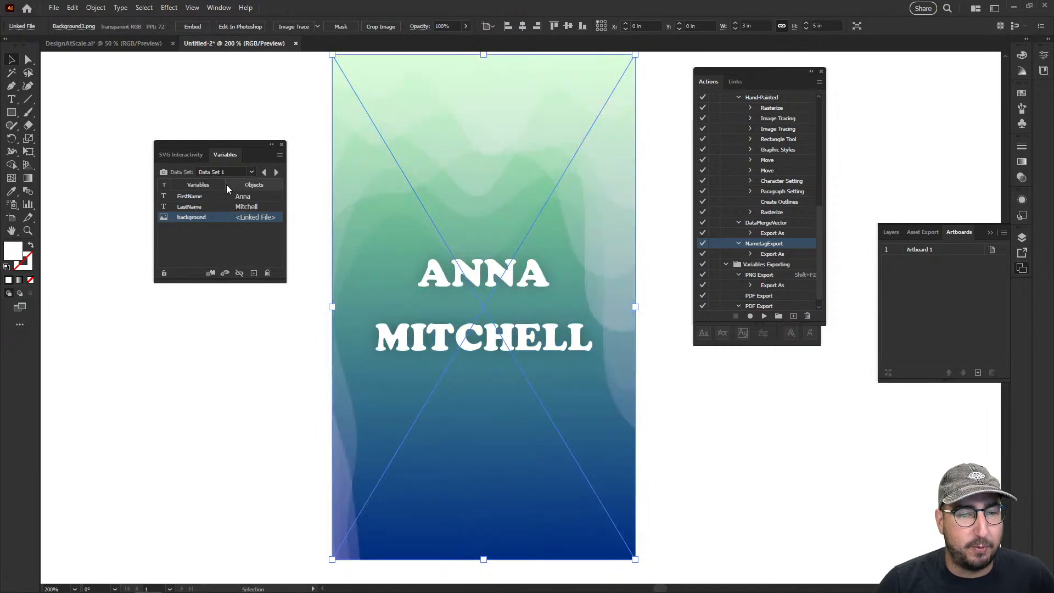
Preview the card with each successive data set, advancing from Data Set 1 to Data Set 7
left_click(276, 173)
left_click(276, 173)
left_click(276, 173)
left_click(276, 173)
left_click(276, 172)
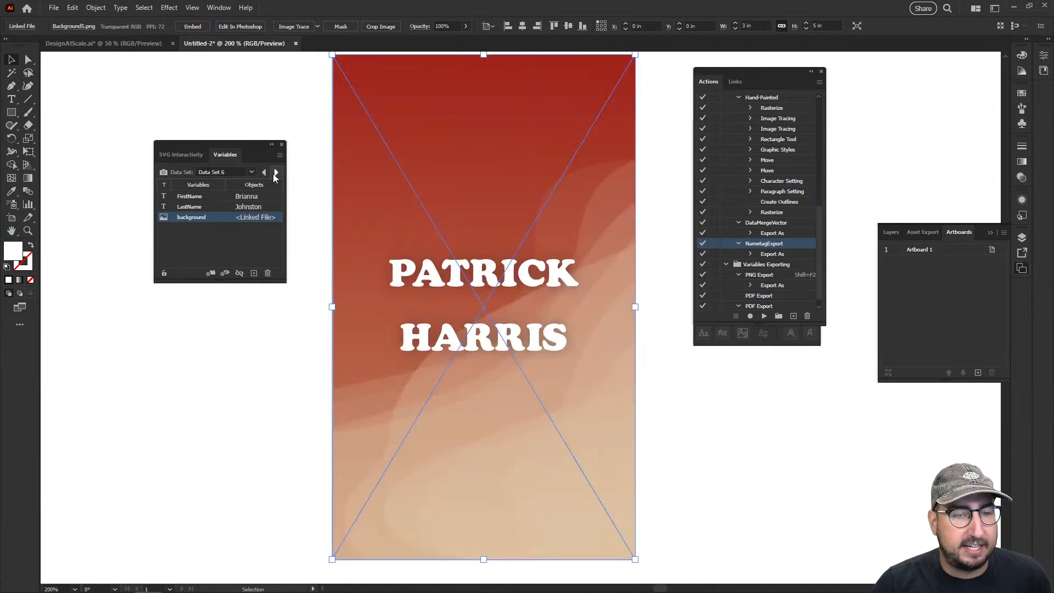
left_click(275, 172)
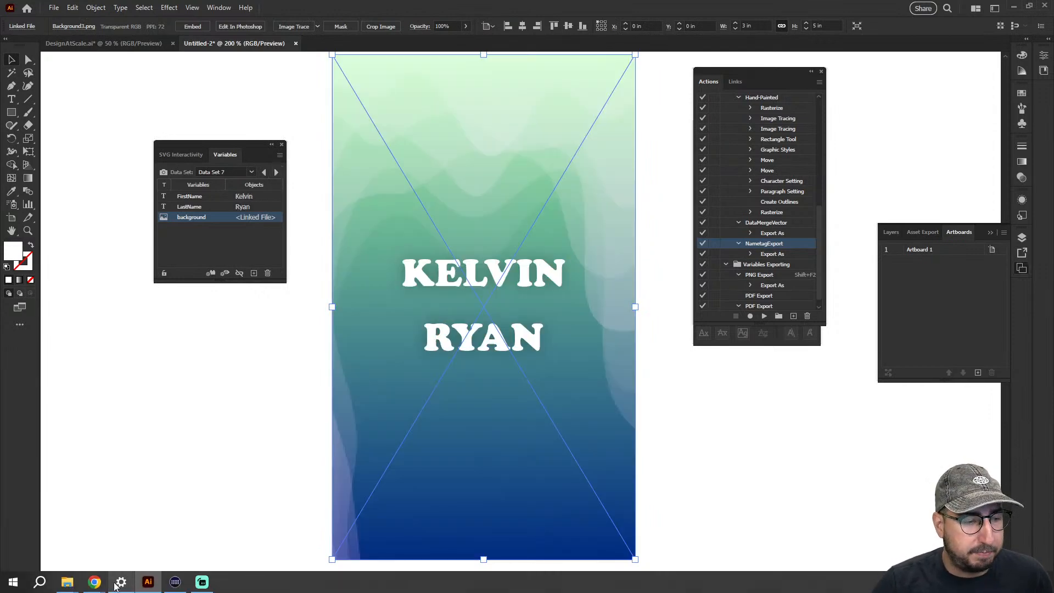
mouse_move(94, 582)
left_click(175, 527)
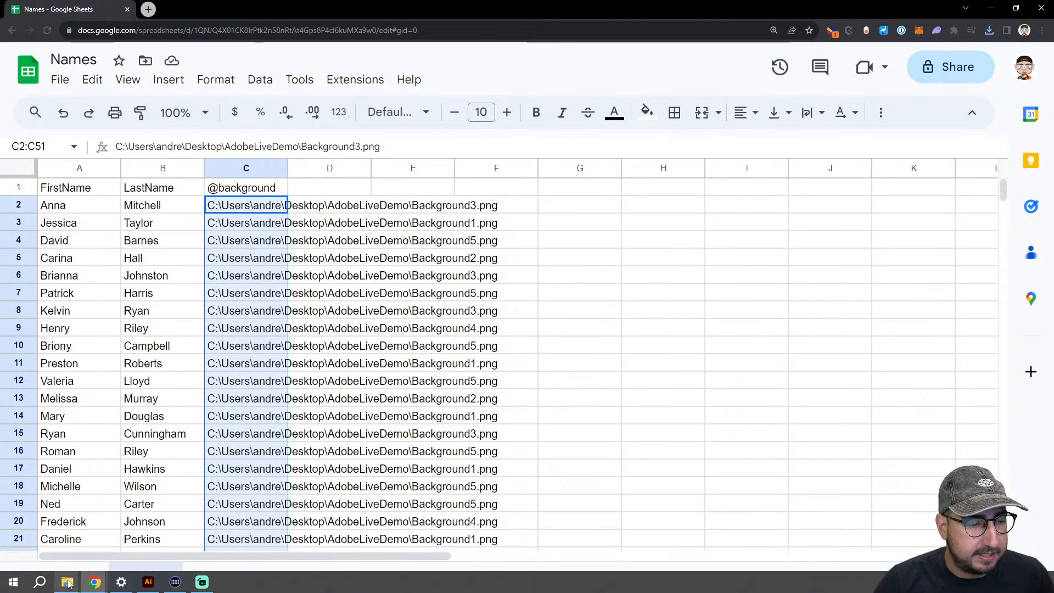
mouse_move(68, 584)
left_click(73, 535)
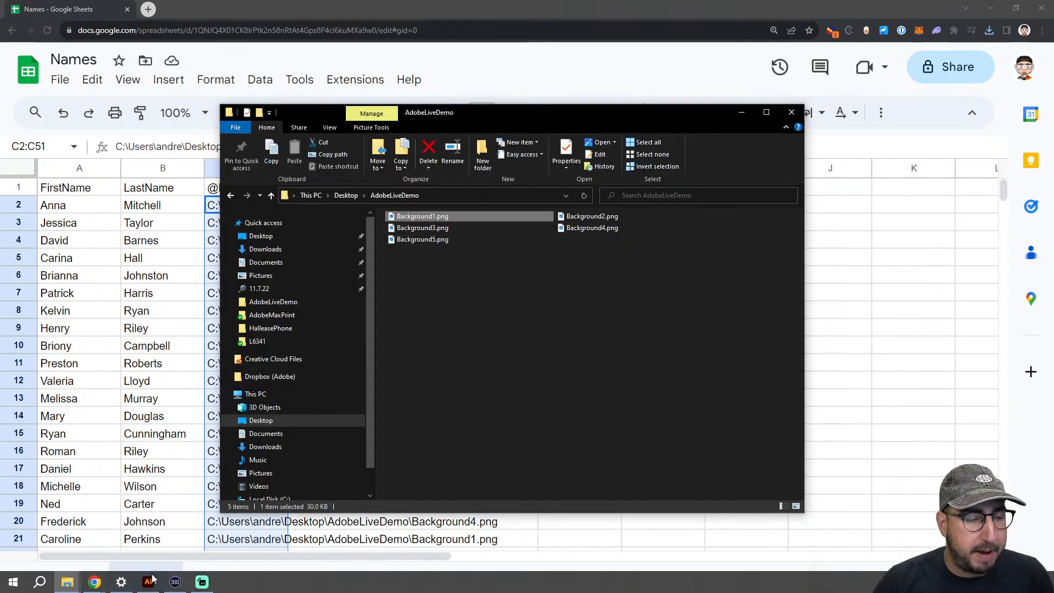
left_click(148, 581)
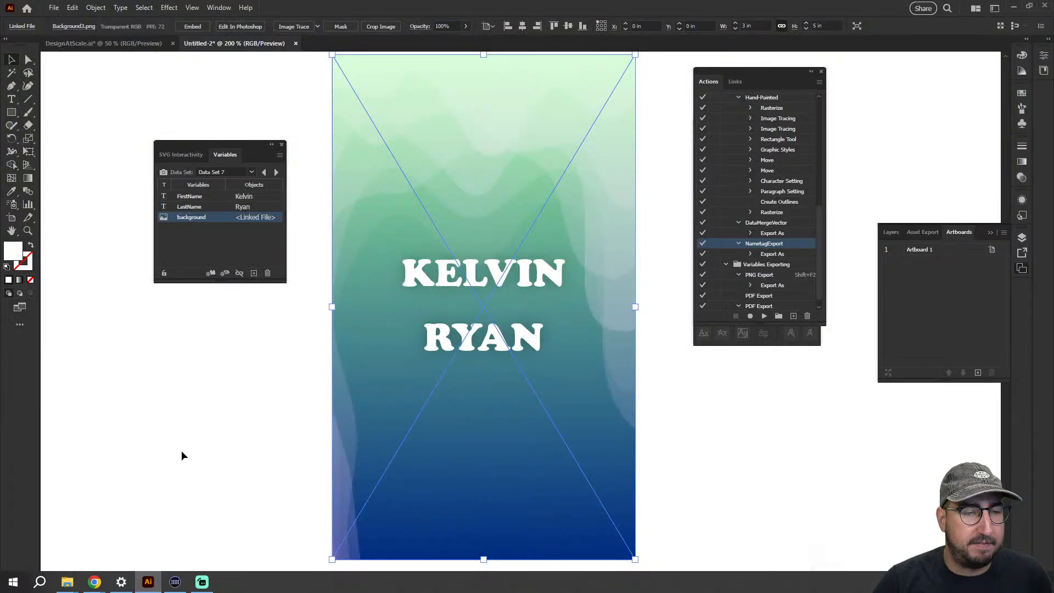
Preview the card's names and backgrounds from Data Set 7 through Data Set 16, and deselect the background image
left_click(276, 172)
left_click(277, 173)
left_click(276, 172)
left_click(276, 172)
left_click(276, 172)
left_click(276, 172)
left_click(276, 172)
left_click(277, 172)
left_click(276, 173)
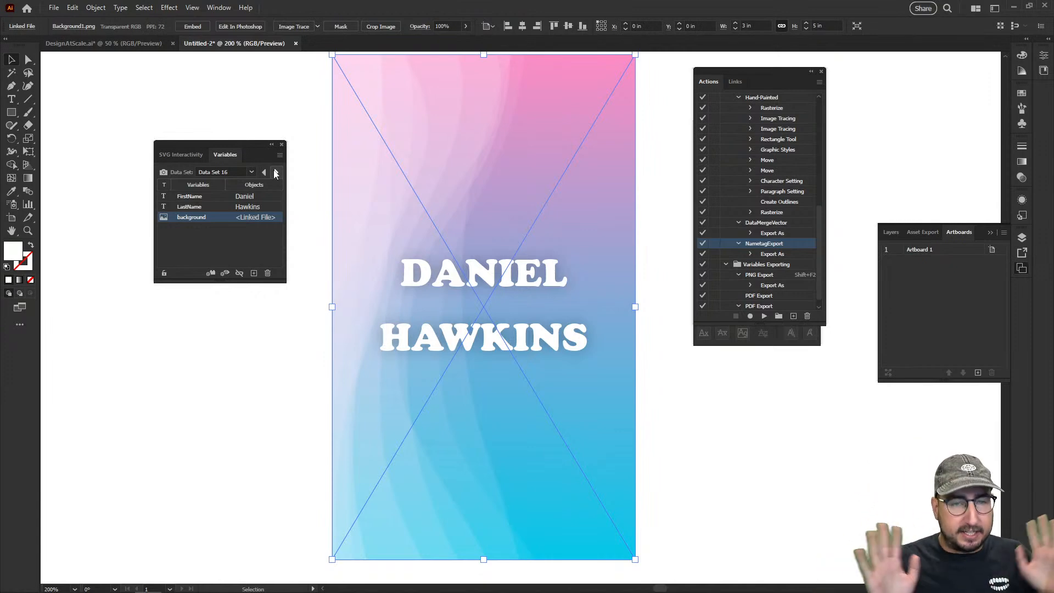
left_click(291, 367)
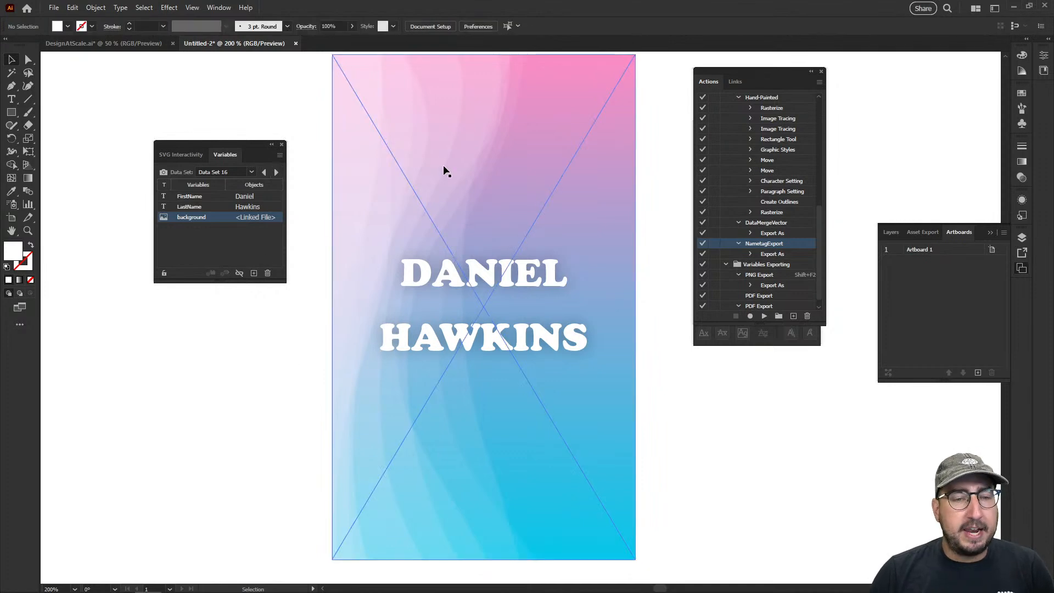
Set the card back to Data Set 1
left_click(253, 171)
scroll(229, 189, "up", 5)
left_click(229, 184)
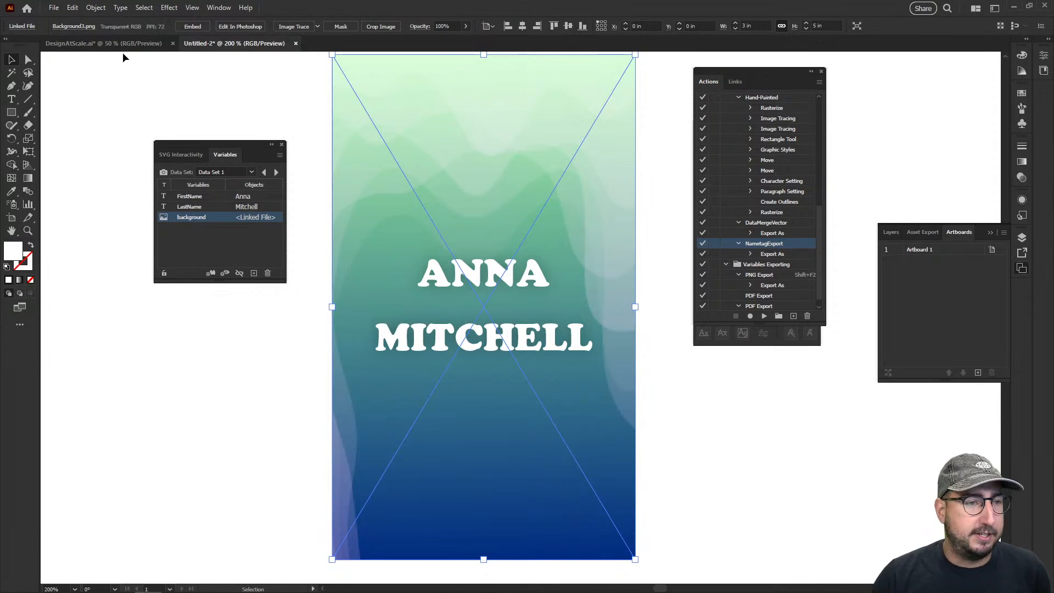
Switch to the DesignAtScale.ai document, move the Variables panel clear of the paper texture artboards, and show the start of the artboard list
left_click(110, 43)
left_click_drag(196, 149, 168, 311)
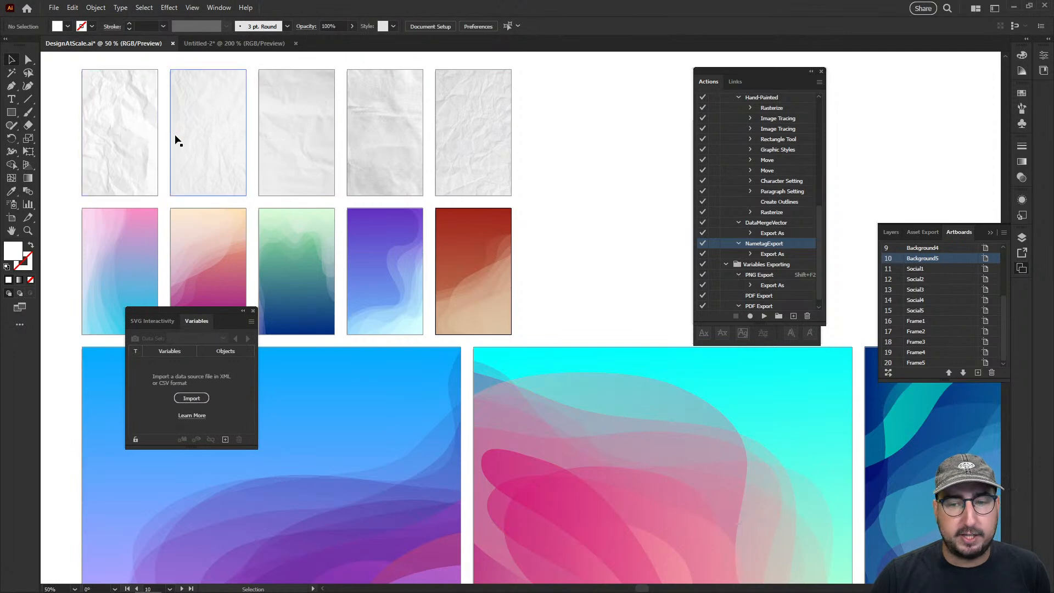
scroll(904, 293, "up", 3)
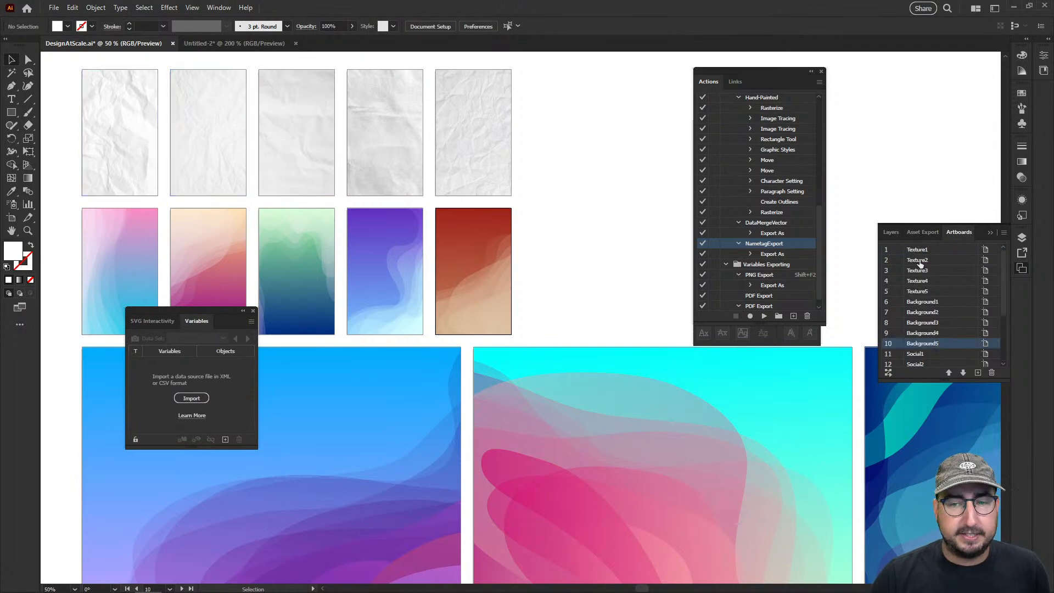
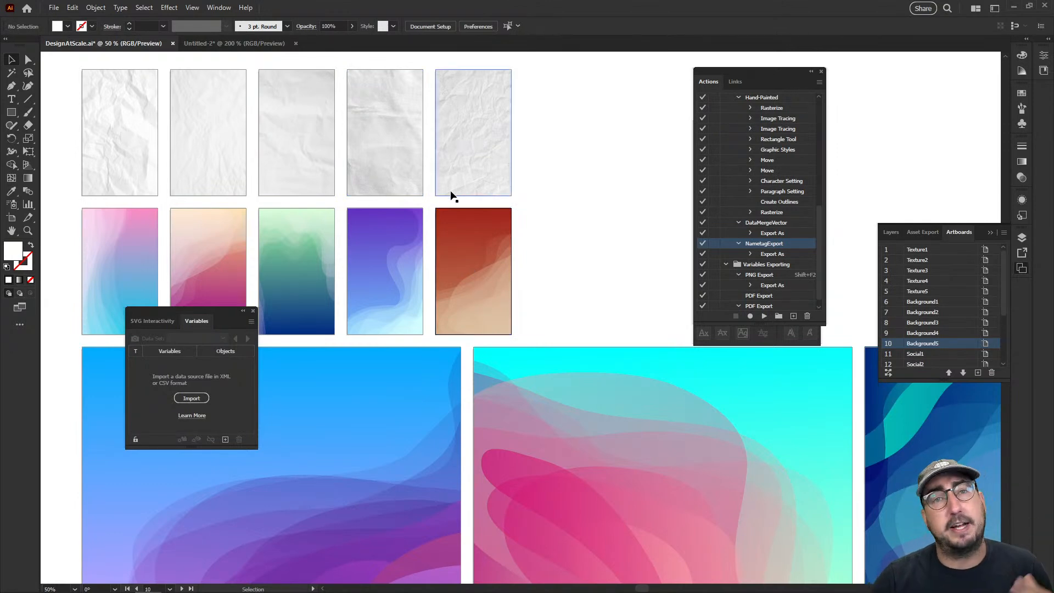
Set up a JPEG export of the DesignAtScale artboards, limited to artboard range 1-5
left_click(54, 10)
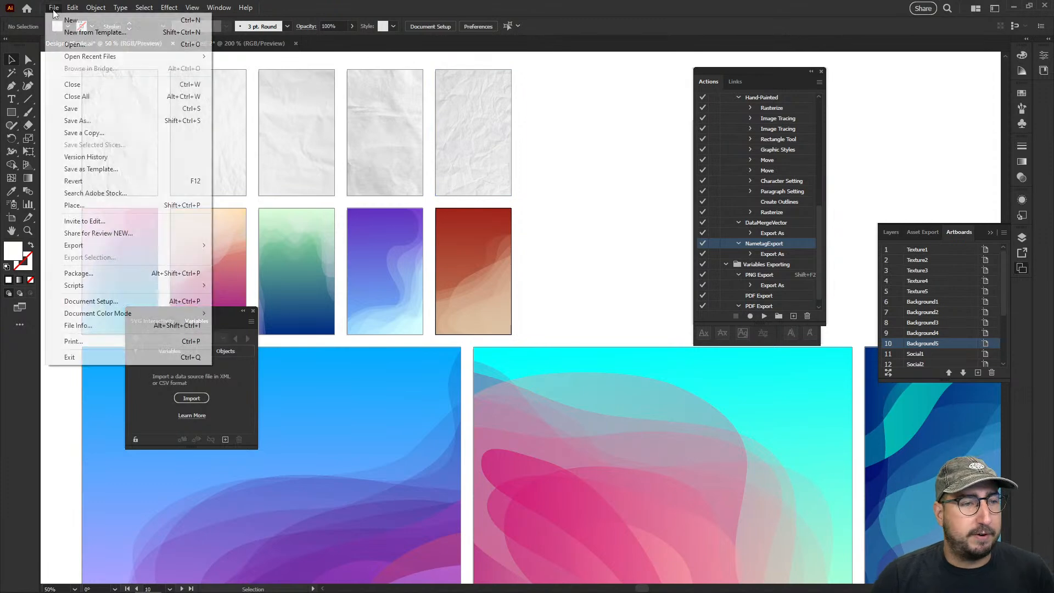
mouse_move(185, 250)
left_click(242, 257)
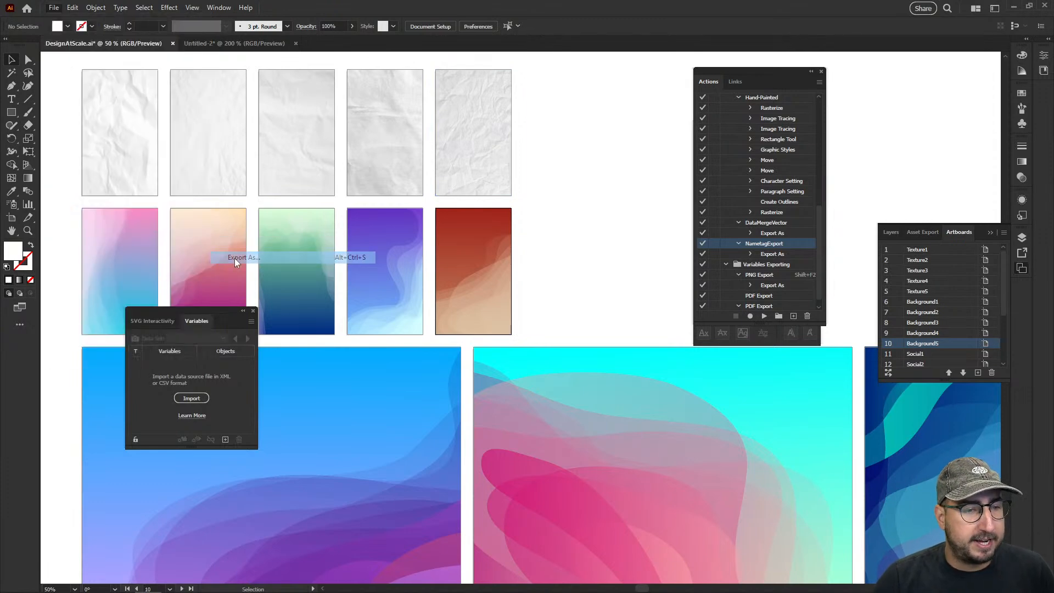
left_click(120, 419)
left_click(104, 442)
left_click(113, 456)
type("-5")
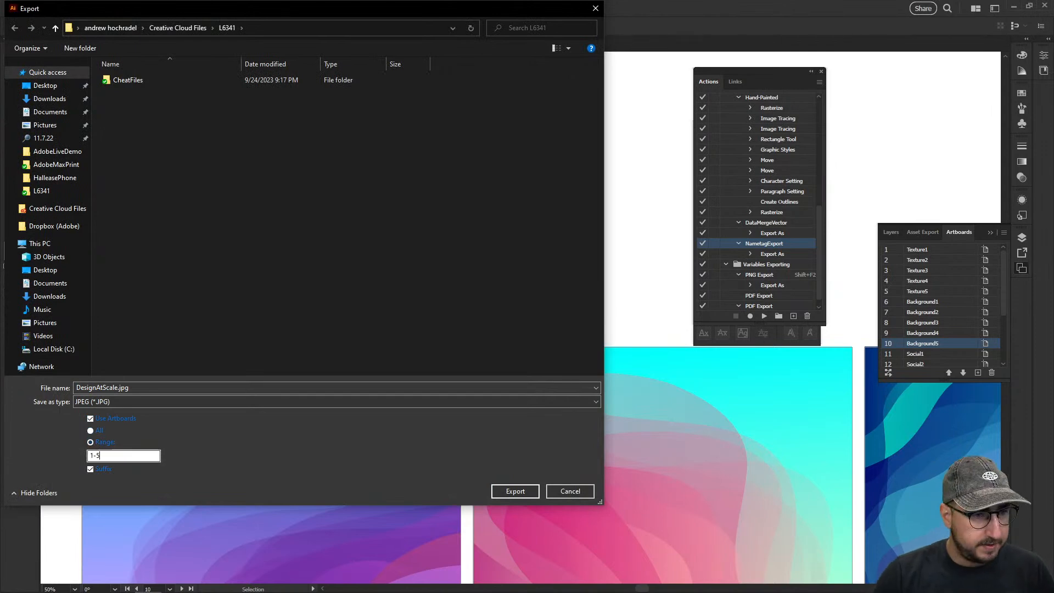
Choose the AdobeLiveDemo folder on the Desktop as the export destination and reduce the file name to just ".jpg"
left_click(51, 86)
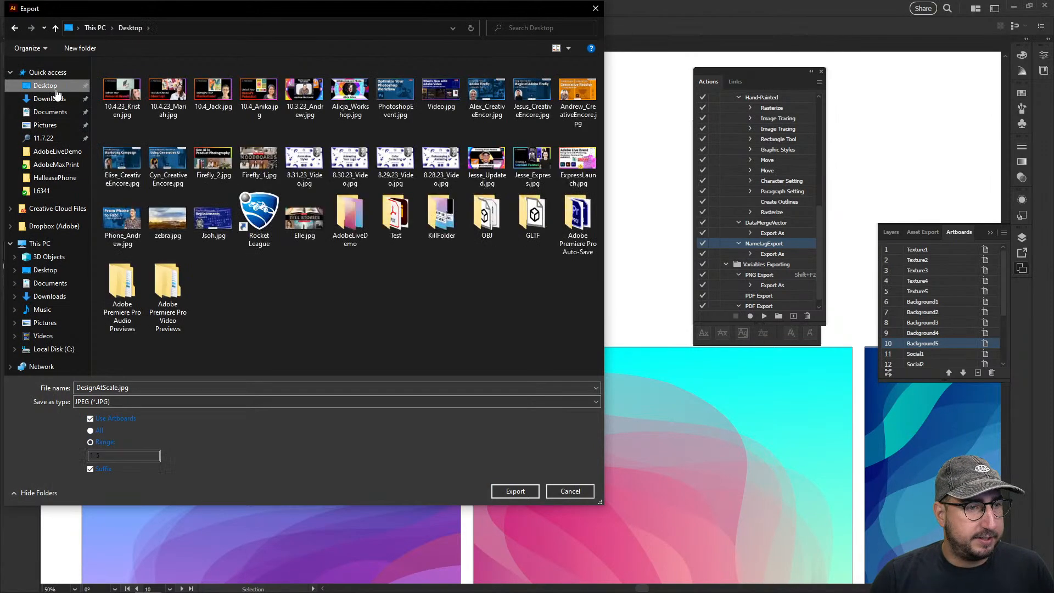
left_click(358, 209)
double_click(358, 209)
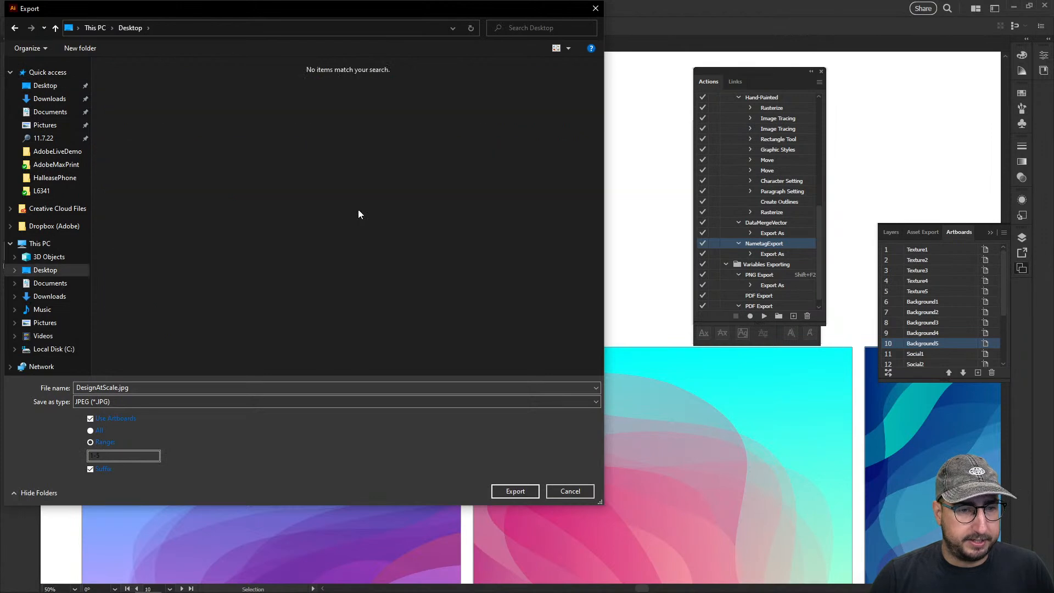
double_click(126, 386)
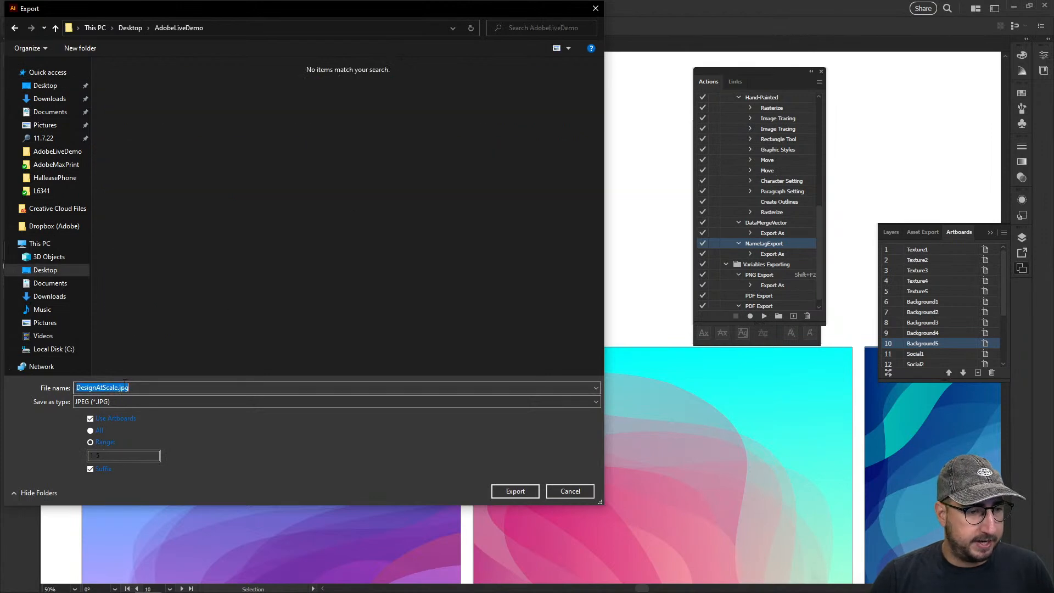
left_click_drag(117, 386, 73, 388)
key("BackSpace")
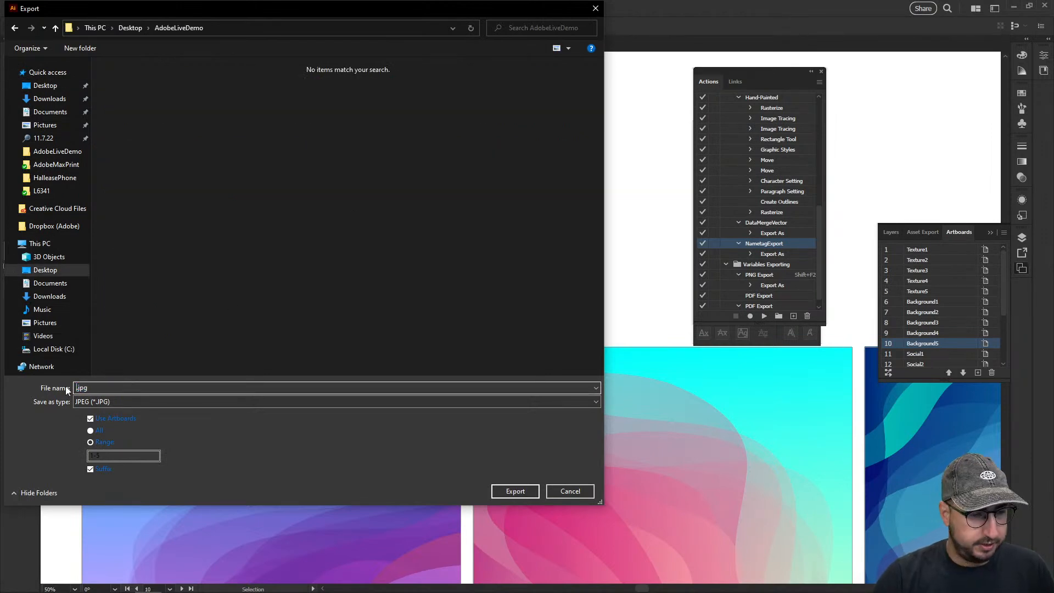
Toggle the suffix option and export the textures as RGB JPEGs at maximum quality 10 and 72 ppi
left_click(91, 470)
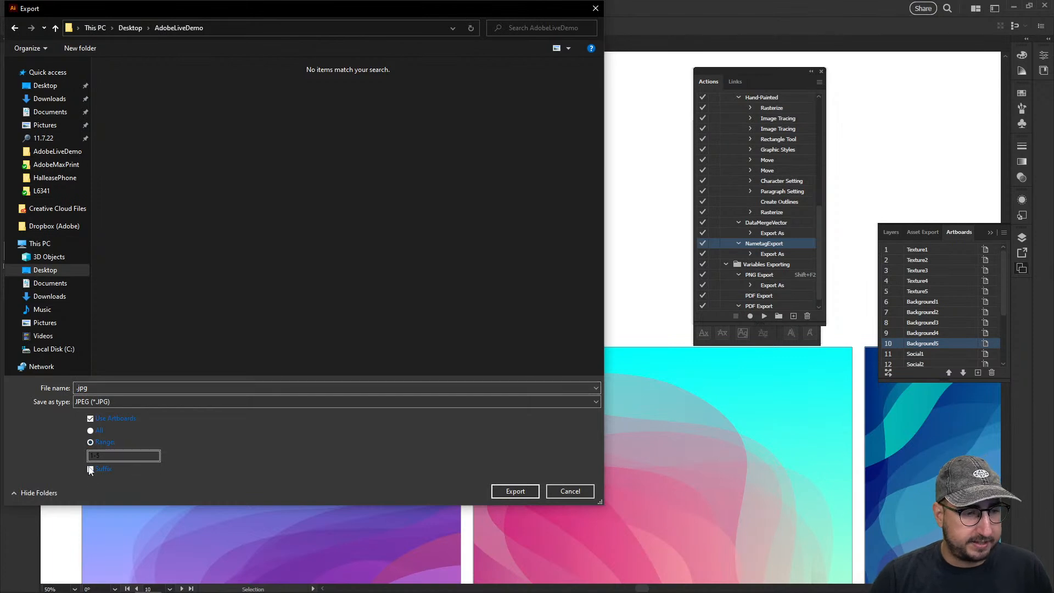
left_click(508, 488)
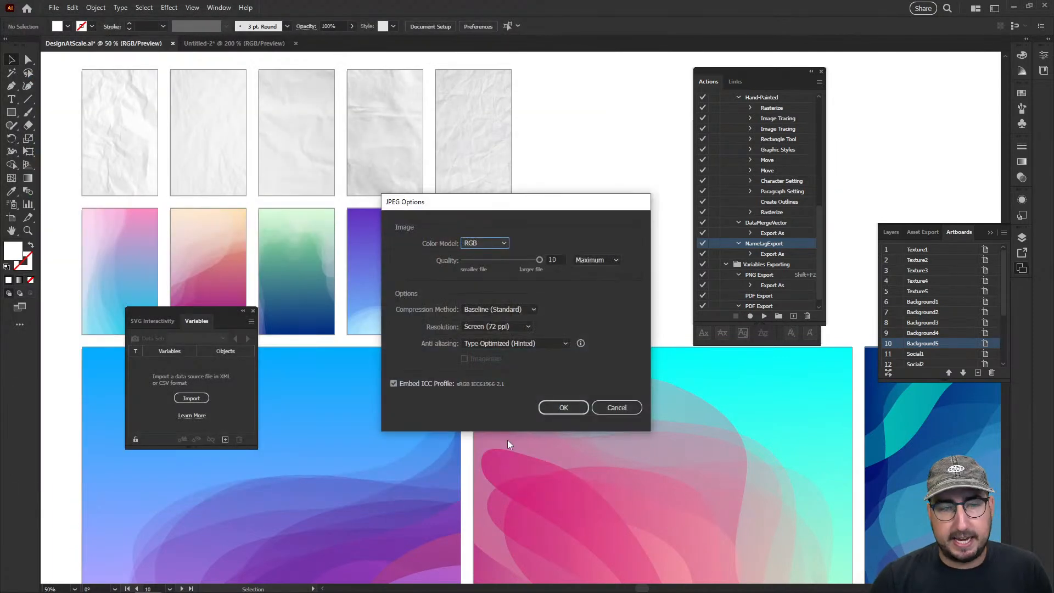
left_click(556, 404)
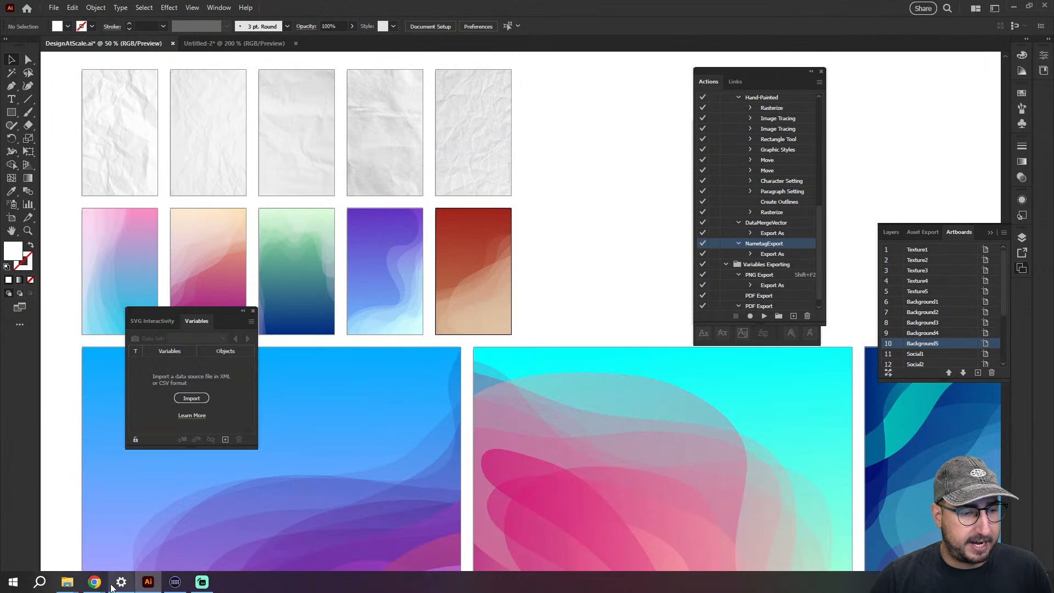
Open the AdobeLiveDemo folder in File Explorer and rename _Texture1.jpg as Texture1.jpg
mouse_move(79, 584)
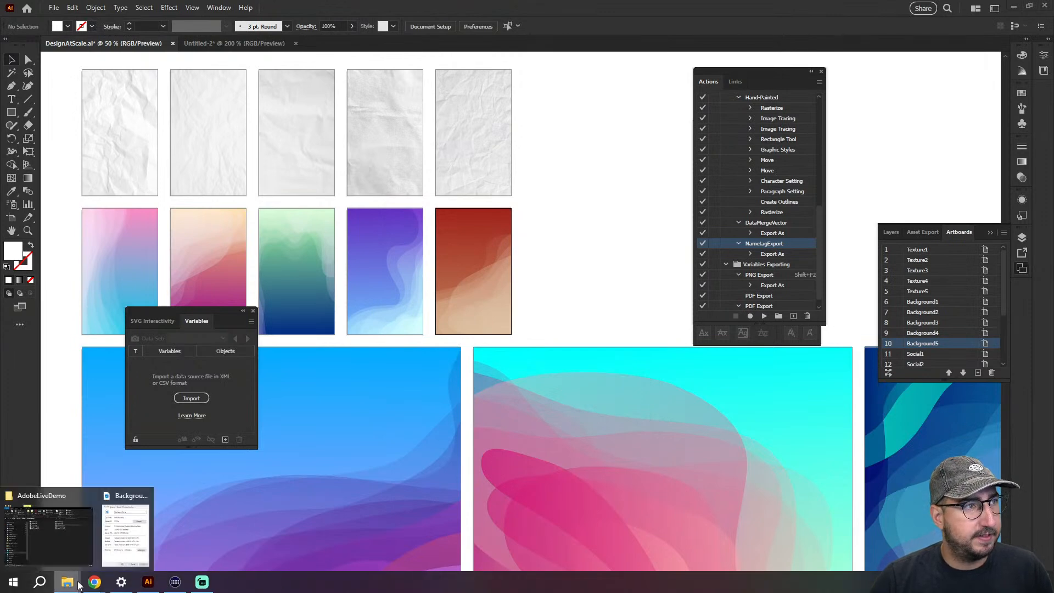
left_click(67, 526)
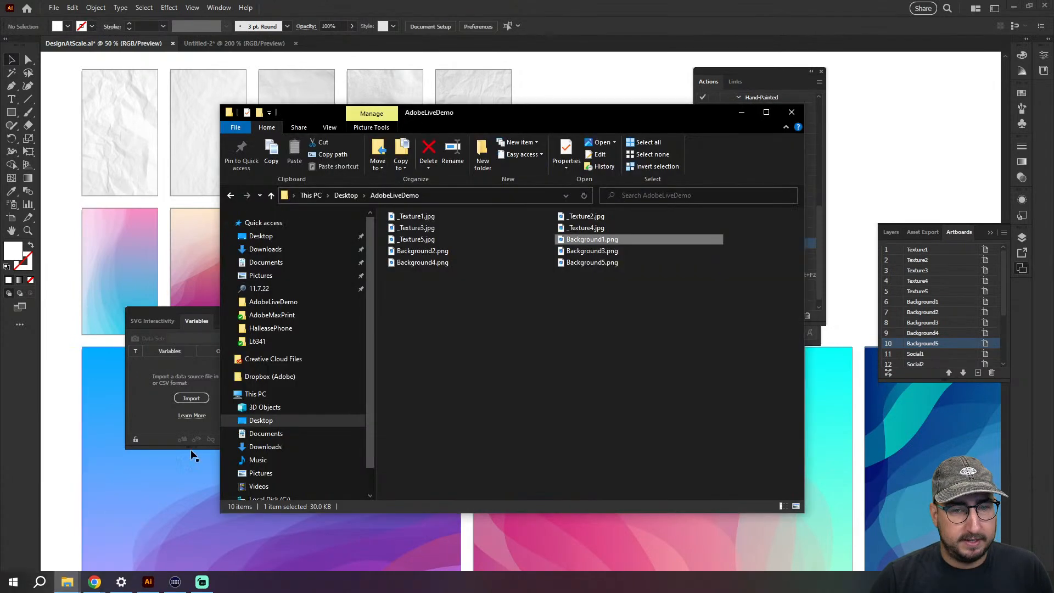
left_click(401, 221)
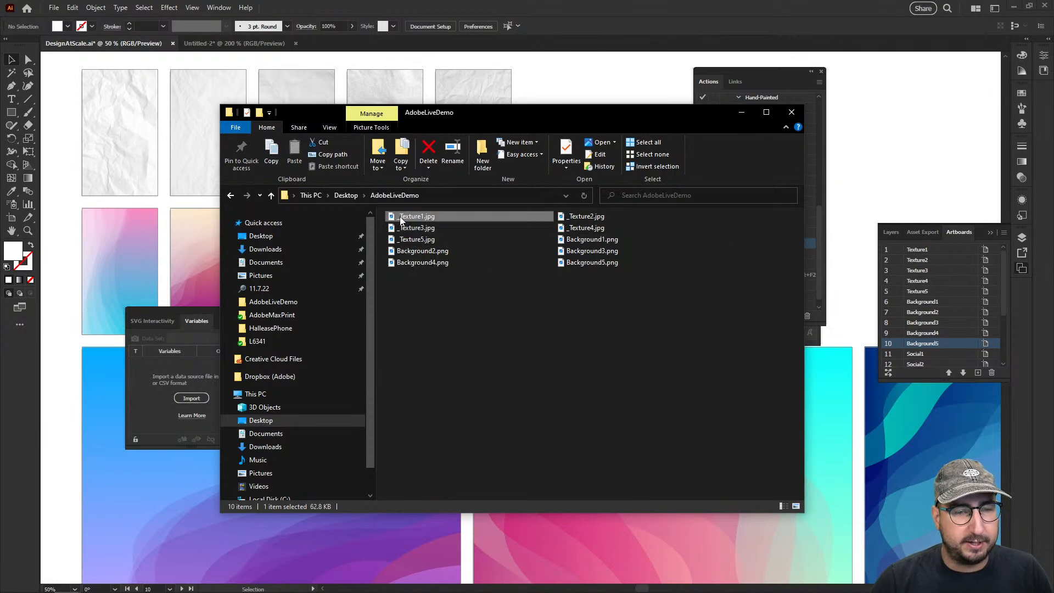
left_click(400, 219)
left_click(401, 218)
key("BackSpace")
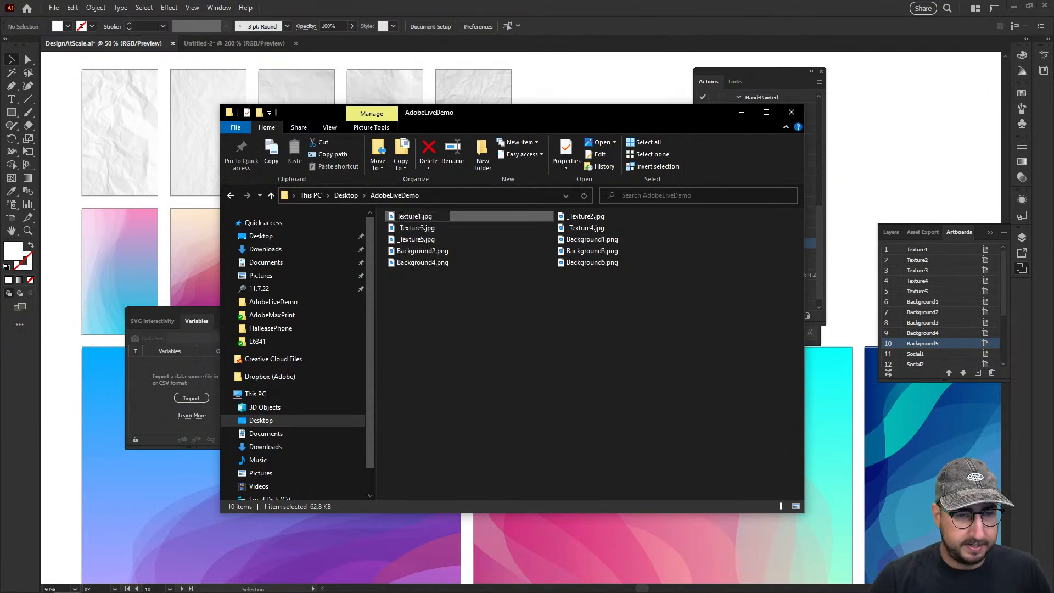
left_click(418, 231)
Remove the leading underscore from _Texture2.jpg and _Texture3.jpg so they are named Texture2.jpg and Texture3.jpg
left_click(582, 218)
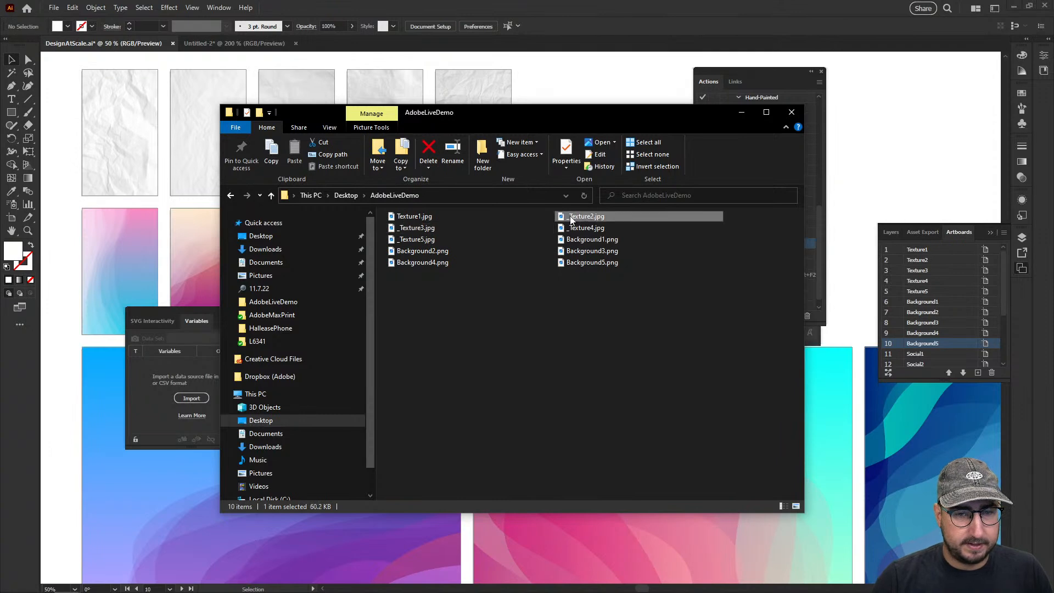
left_click(571, 219)
left_click(569, 217)
key("BackSpace")
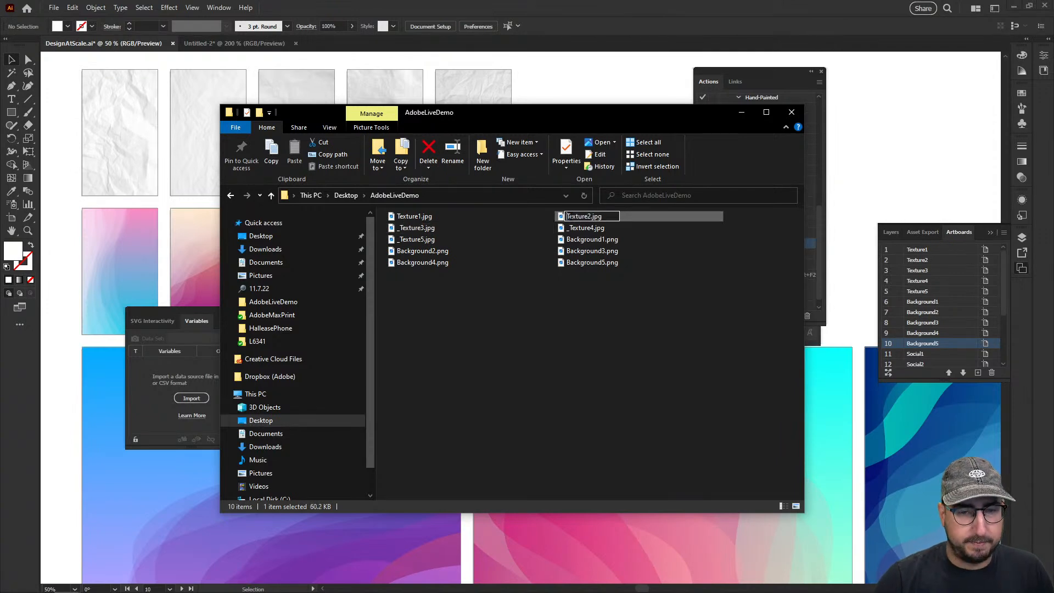
left_click(419, 230)
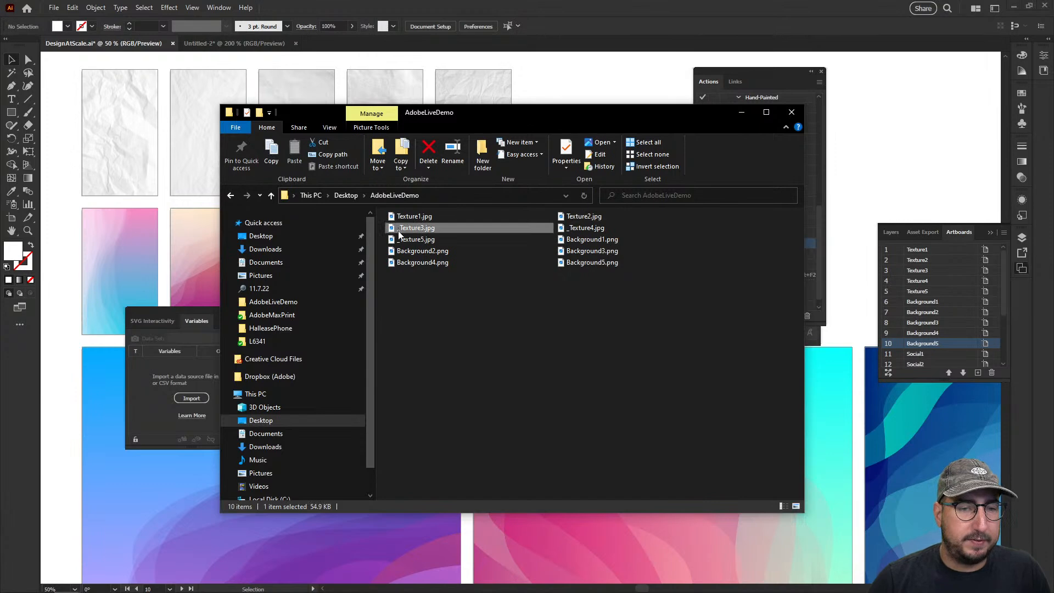
left_click(401, 228)
left_click(400, 228)
key("BackSpace")
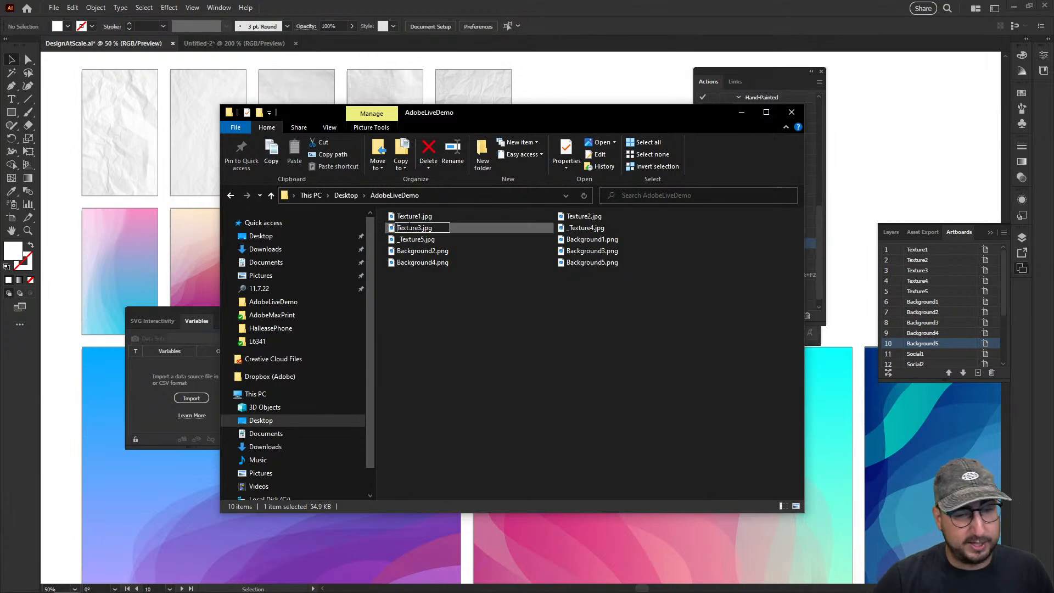
Remove the leading underscore from _Texture4.jpg and _Texture5.jpg so they are named Texture4.jpg and Texture5.jpg
left_click(584, 229)
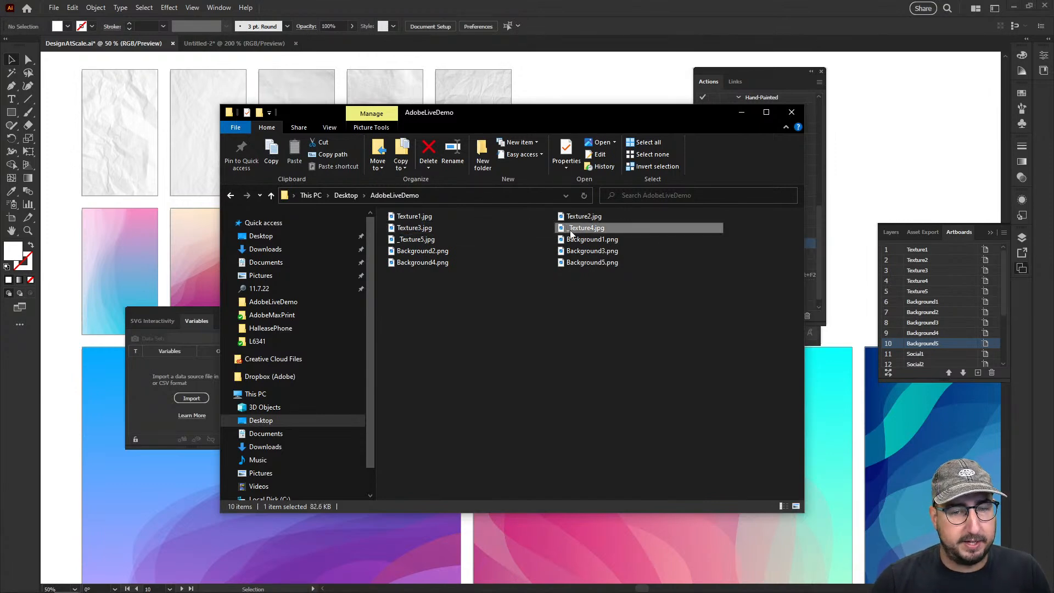
left_click(570, 230)
left_click(569, 228)
key("BackSpace")
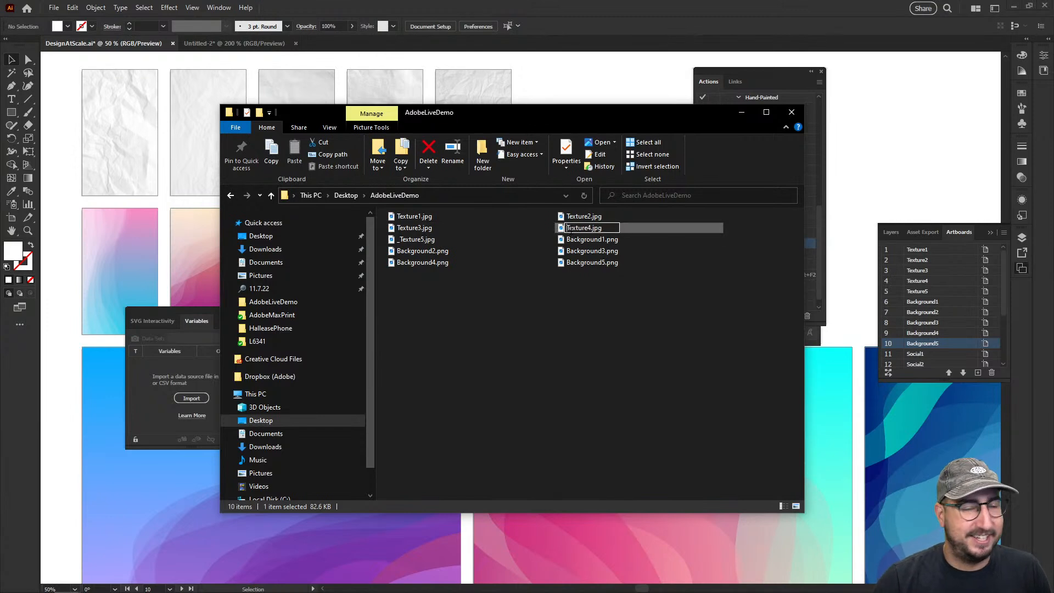
left_click(415, 241)
left_click(409, 240)
left_click(400, 240)
key("BackSpace")
left_click(498, 404)
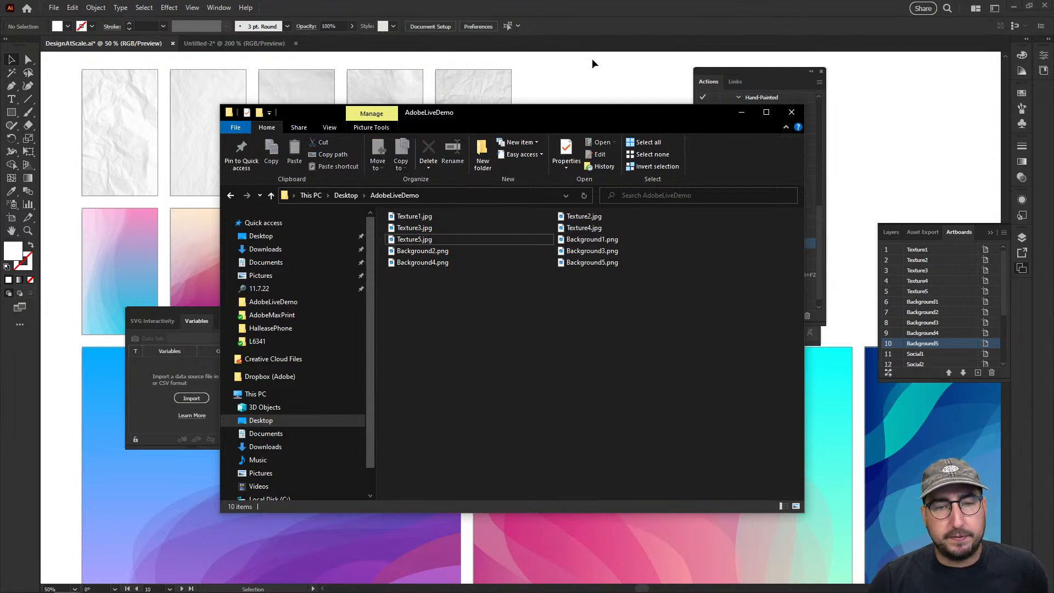
left_click(607, 73)
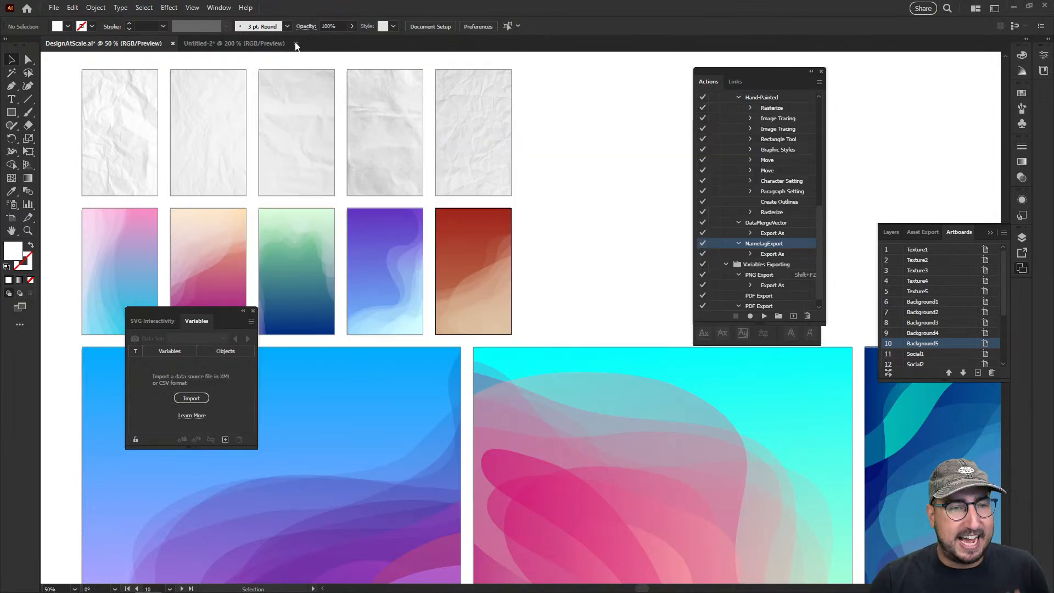
left_click(199, 43)
key("alt+Tab")
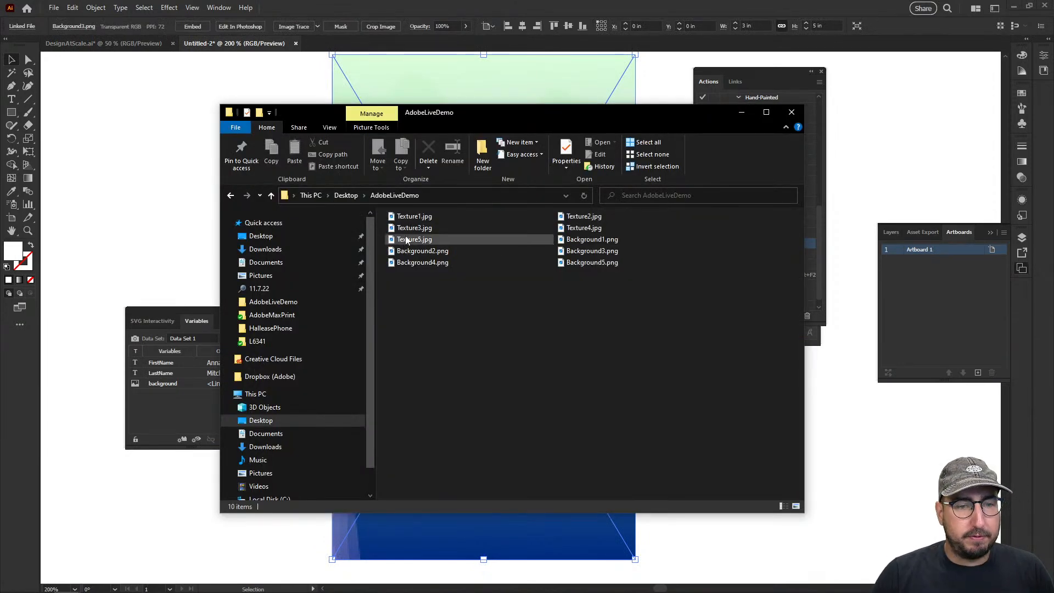
key("alt+Tab")
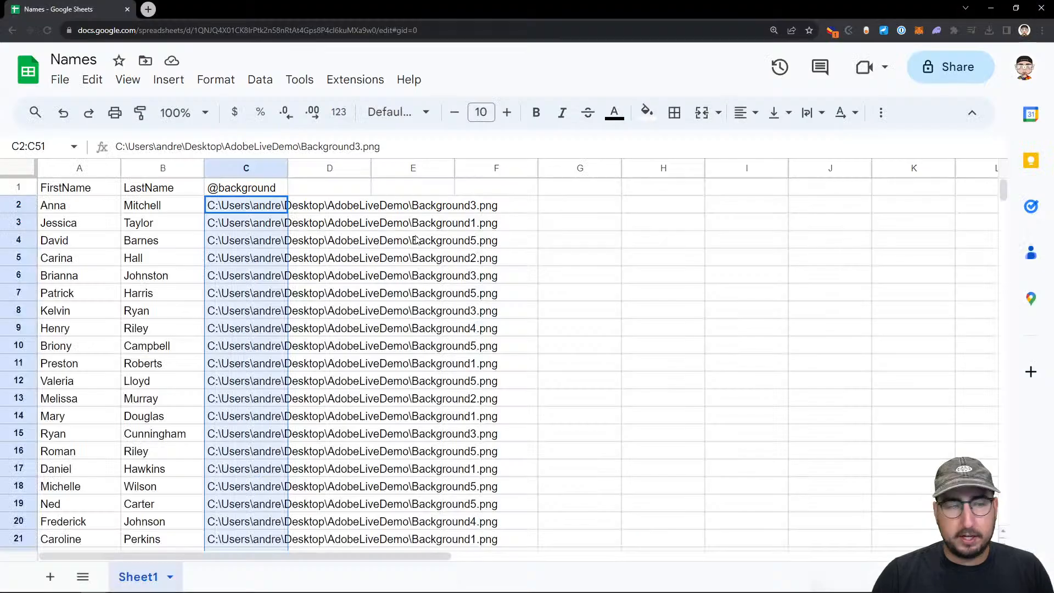
left_click(337, 193)
type("@texture")
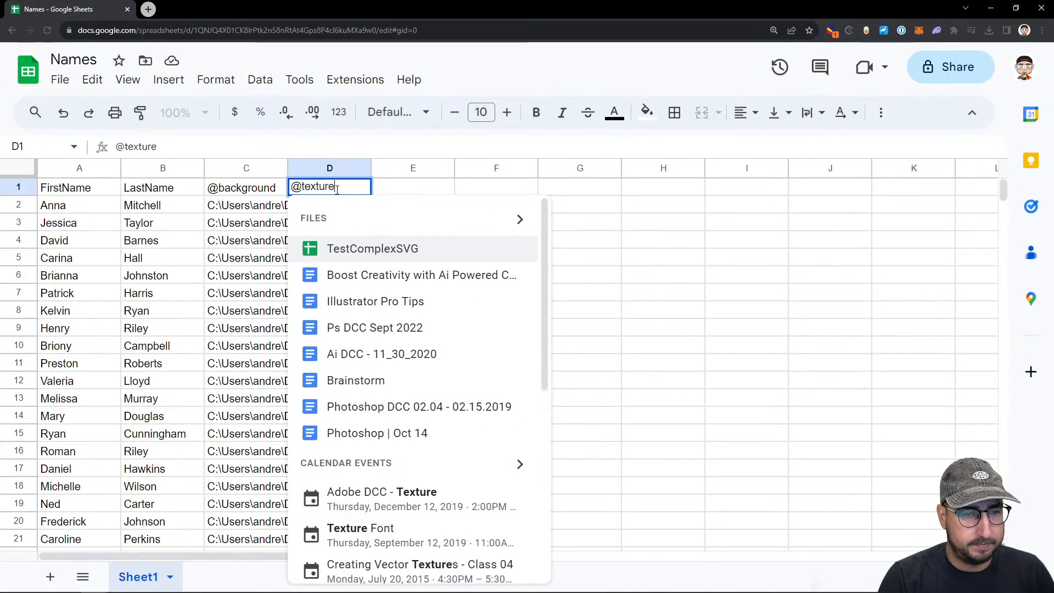
key("Escape")
key("Return")
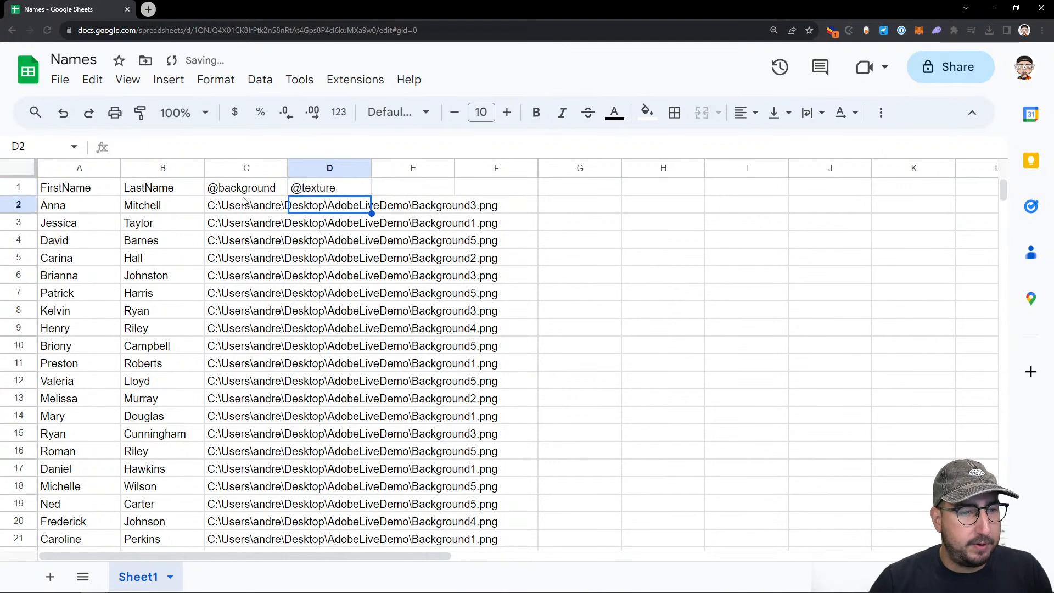
Copy the image path from C2 into D2 and change its file name to Texture1.jpg
left_click(225, 208)
key("ctrl+c")
left_click(309, 205)
key("ctrl+v")
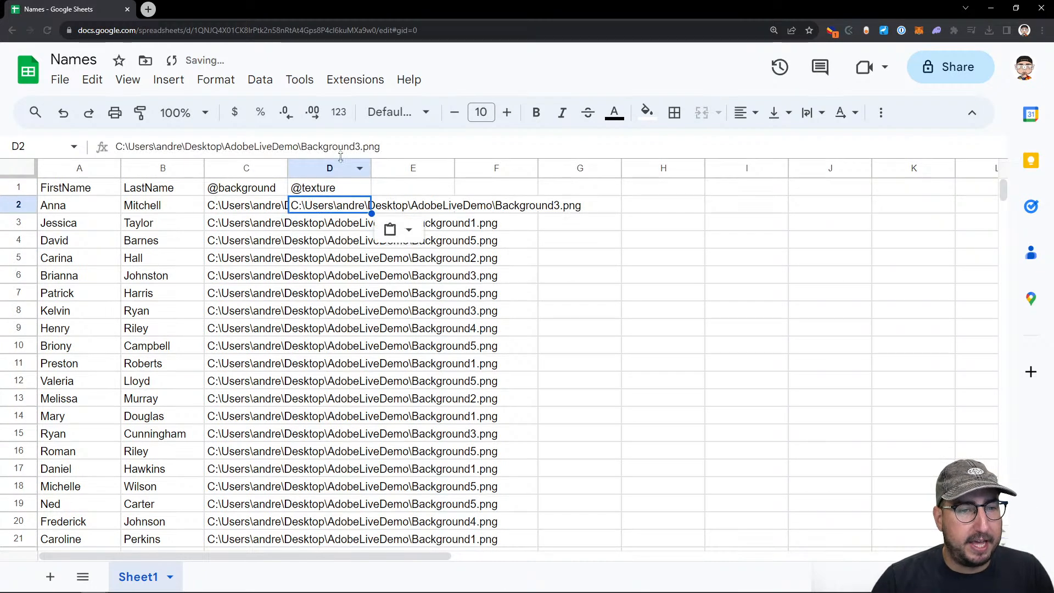
left_click_drag(307, 148, 384, 147)
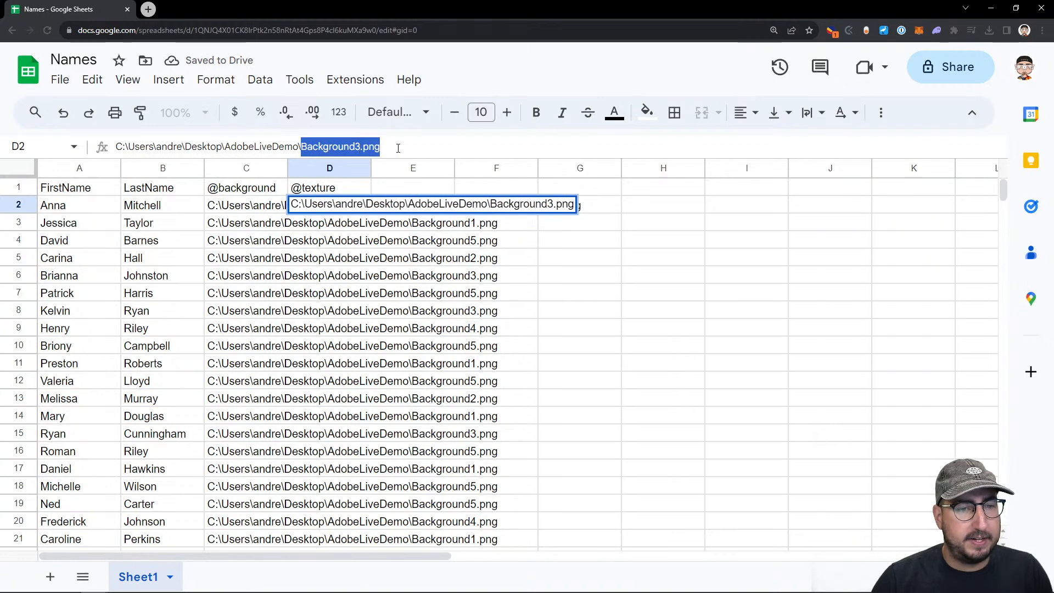
key("BackSpace")
type("Texture")
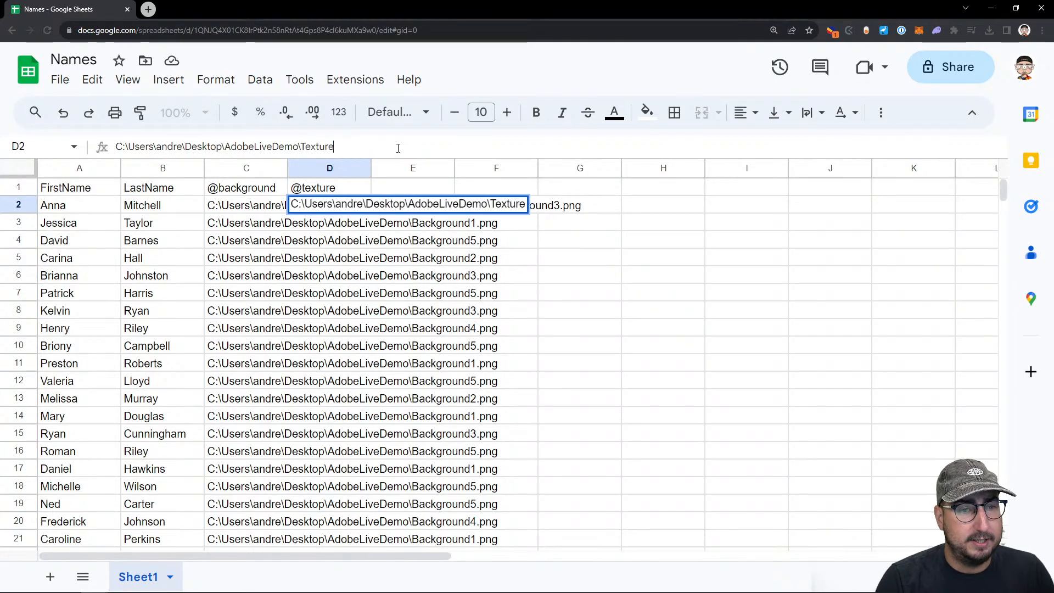
type("1.jpg")
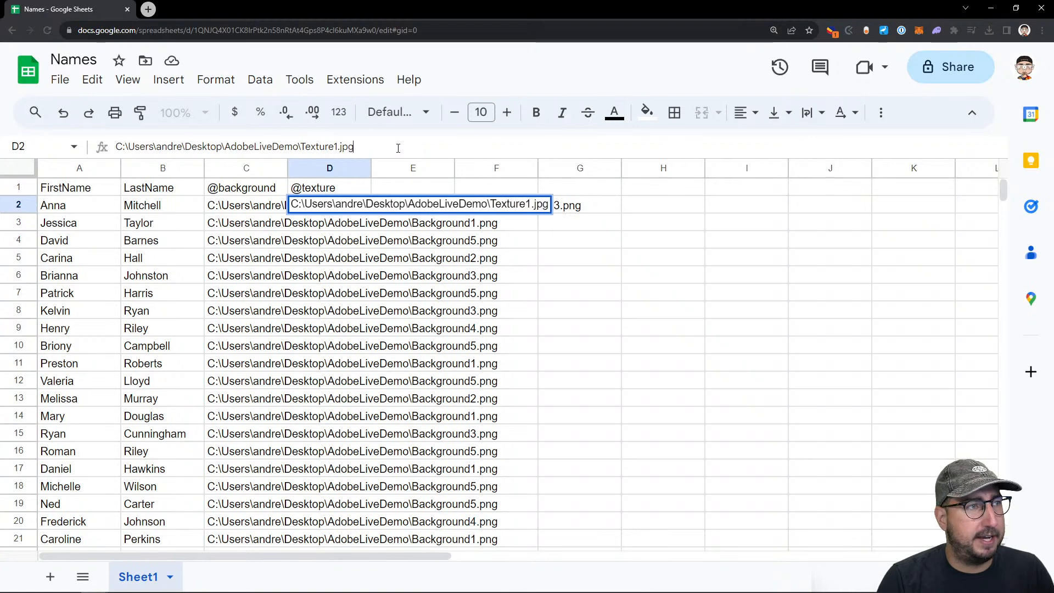
Check the texture file names and extensions in the AdobeLiveDemo folder against the new path, and return to the Names sheet
key("alt+Tab")
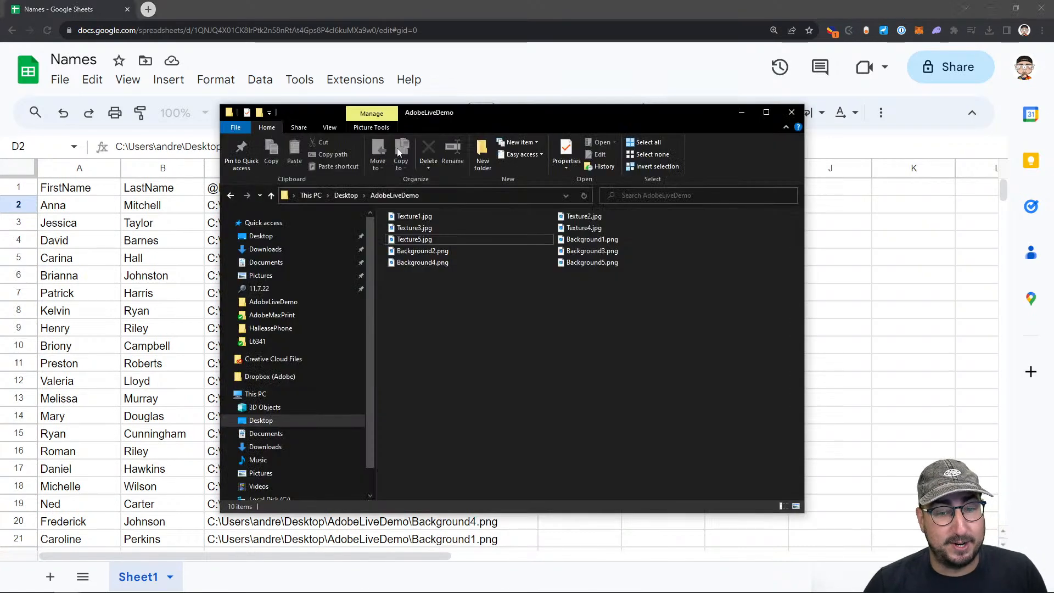
key("alt+Tab")
key("alt+Tab")
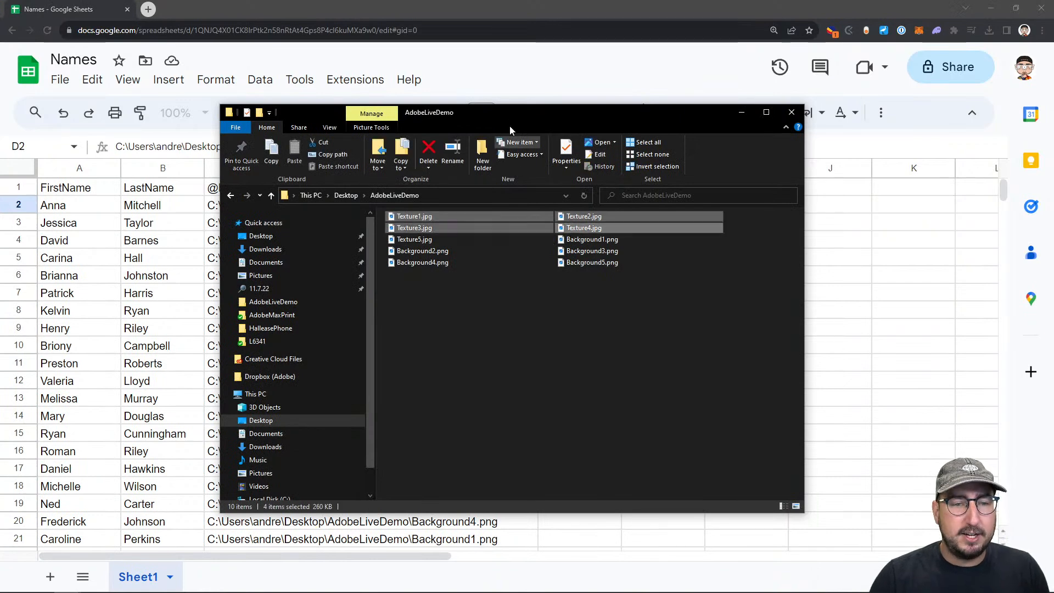
key("alt+Tab")
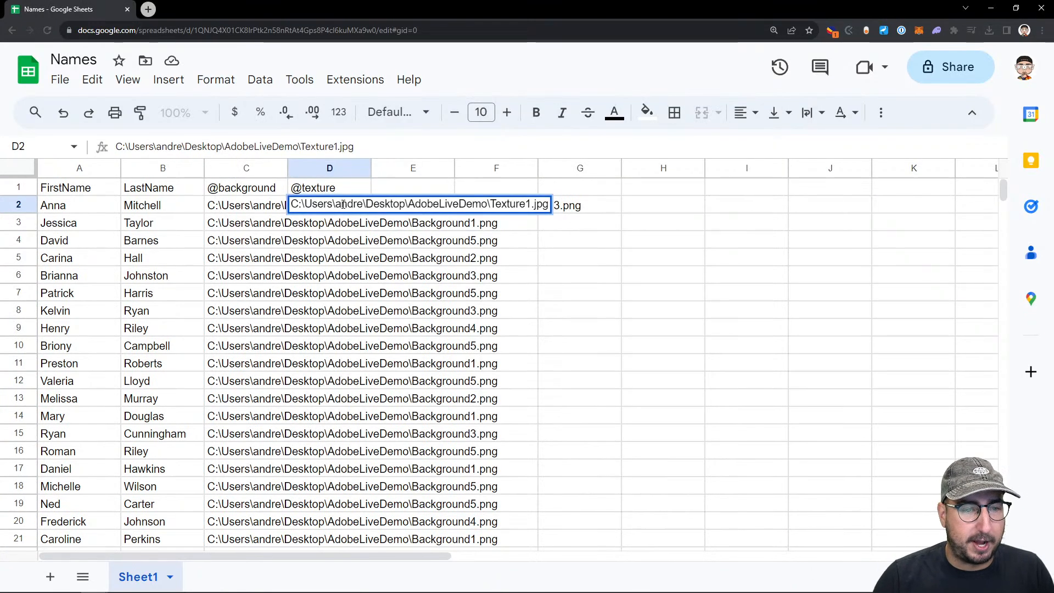
Commit the Texture1.jpg path in D2 and fill it down through D6
left_click(356, 188)
left_click(346, 204)
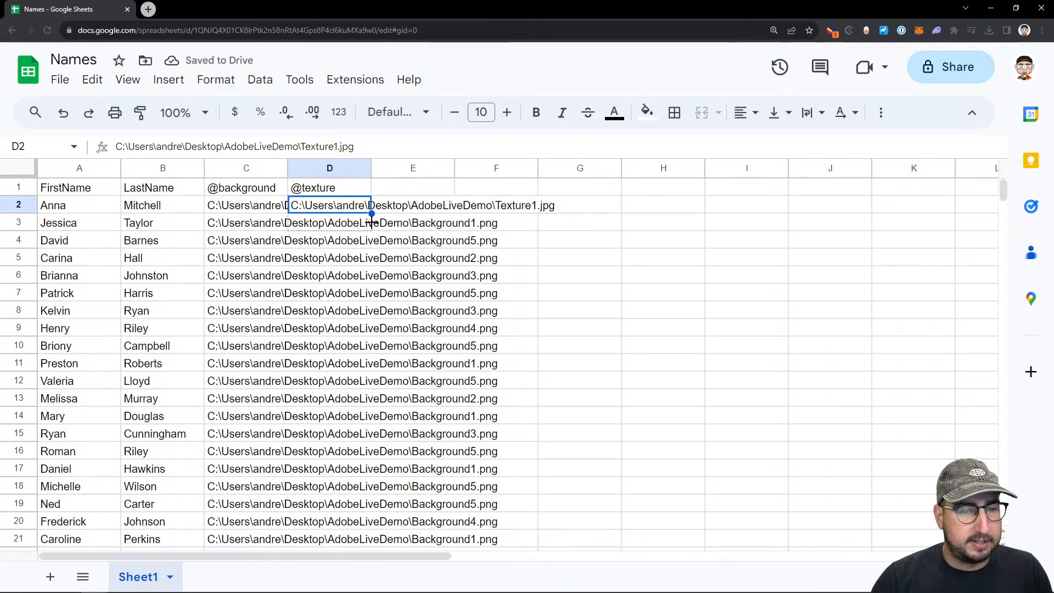
left_click_drag(372, 213, 371, 281)
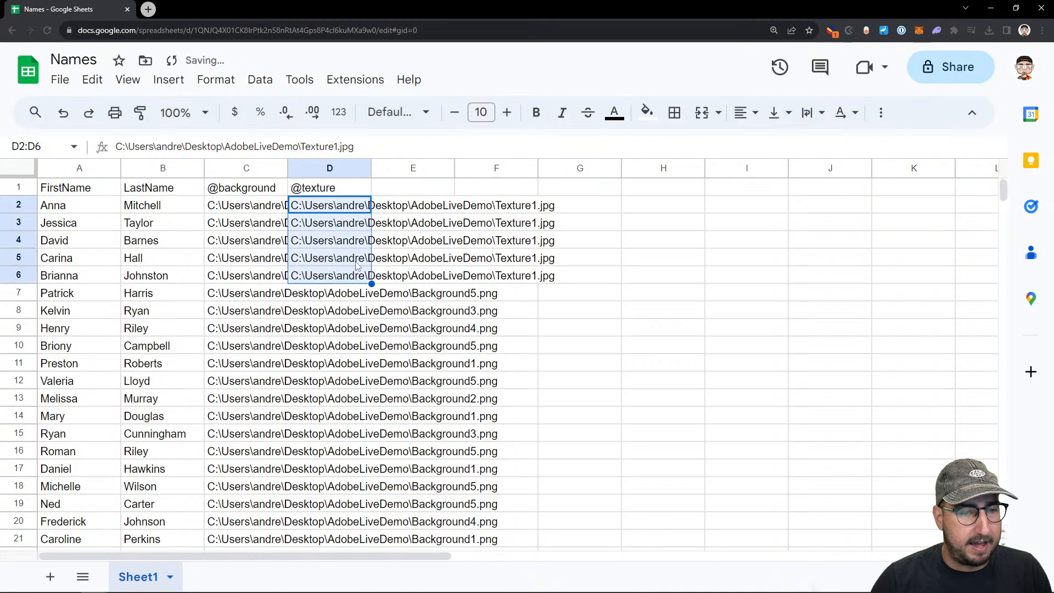
Change the texture file names in the paths to Texture2.jpg in D3 and Texture3.jpg in D4
left_click(347, 228)
left_click(338, 147)
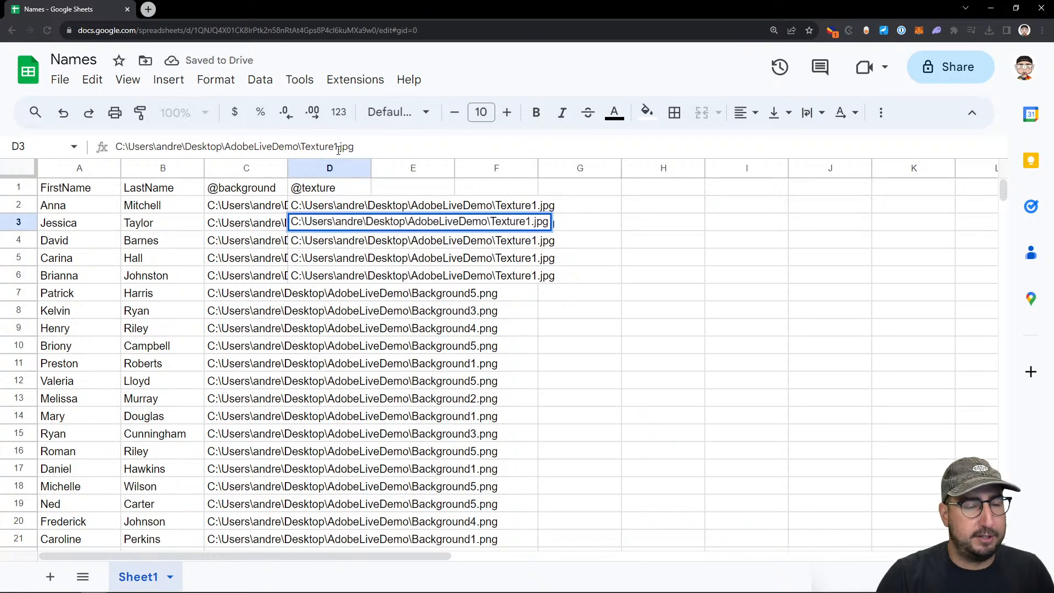
key("BackSpace")
type("2")
key("Return")
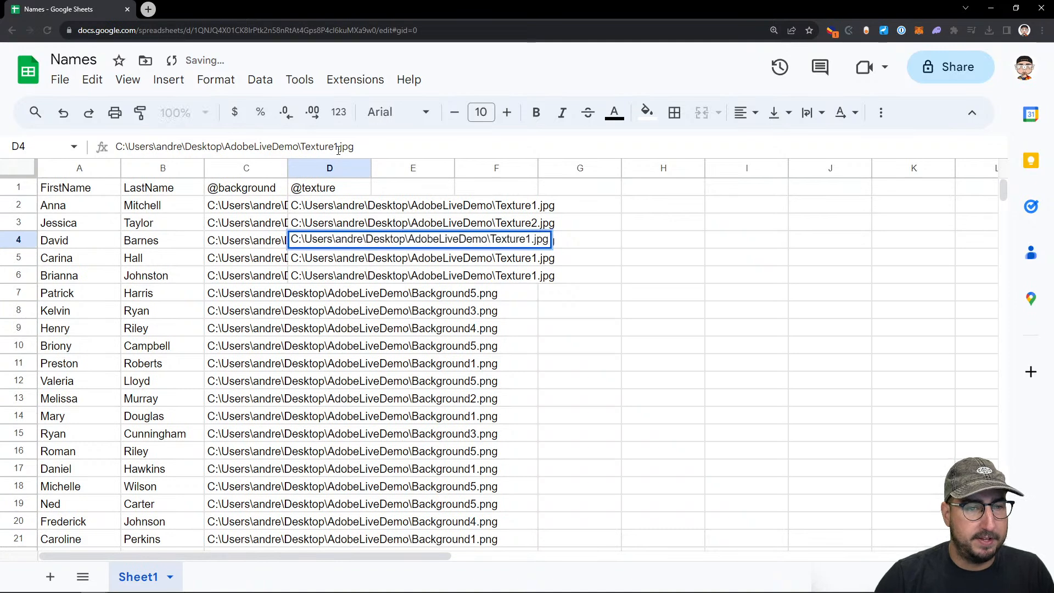
key("BackSpace")
type("3")
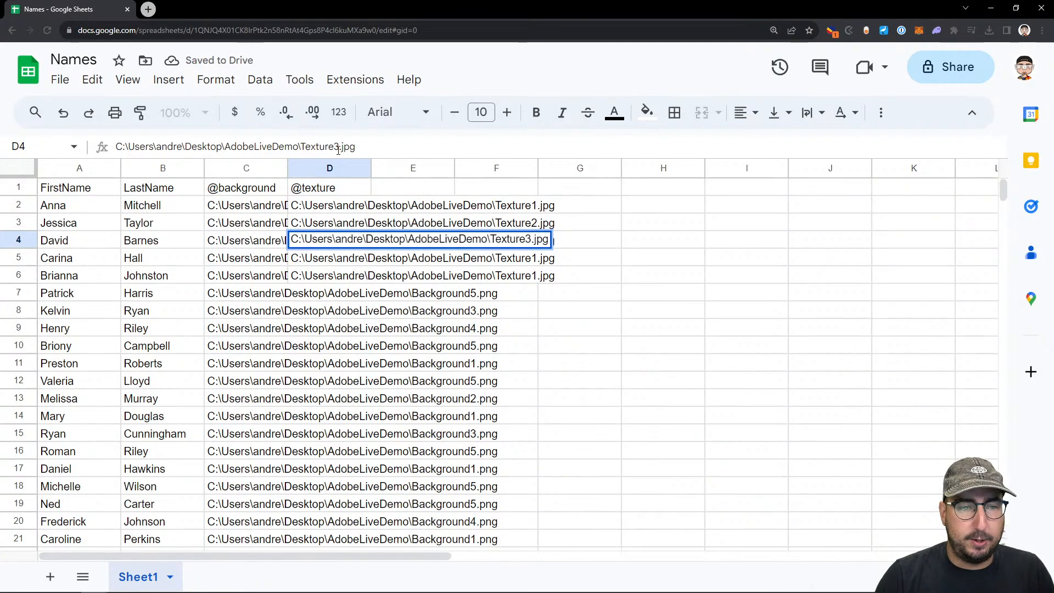
key("Return")
Change the texture file names in the paths to Texture4.jpg in D5 and Texture5.jpg in D6
left_click(338, 147)
key("BackSpace")
type("4")
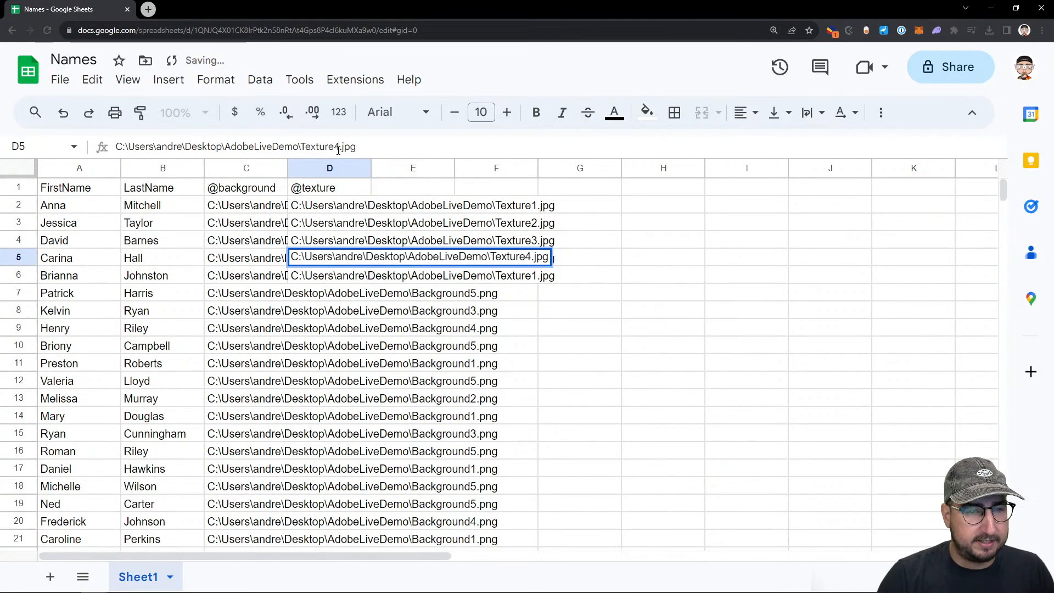
key("Return")
key("BackSpace")
type("5")
key("Return")
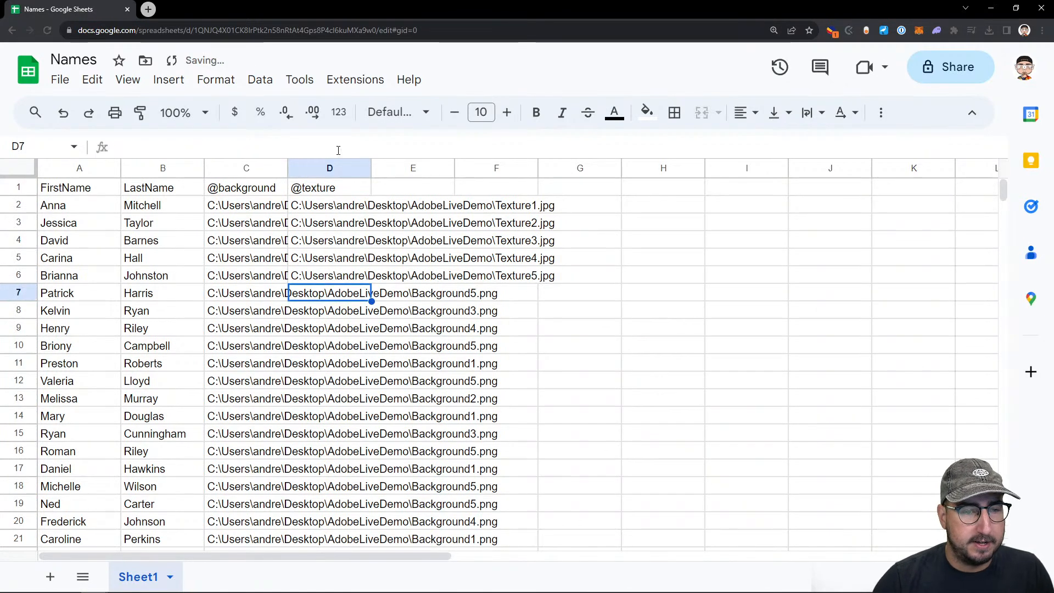
left_click_drag(346, 205, 372, 354)
left_click(256, 80)
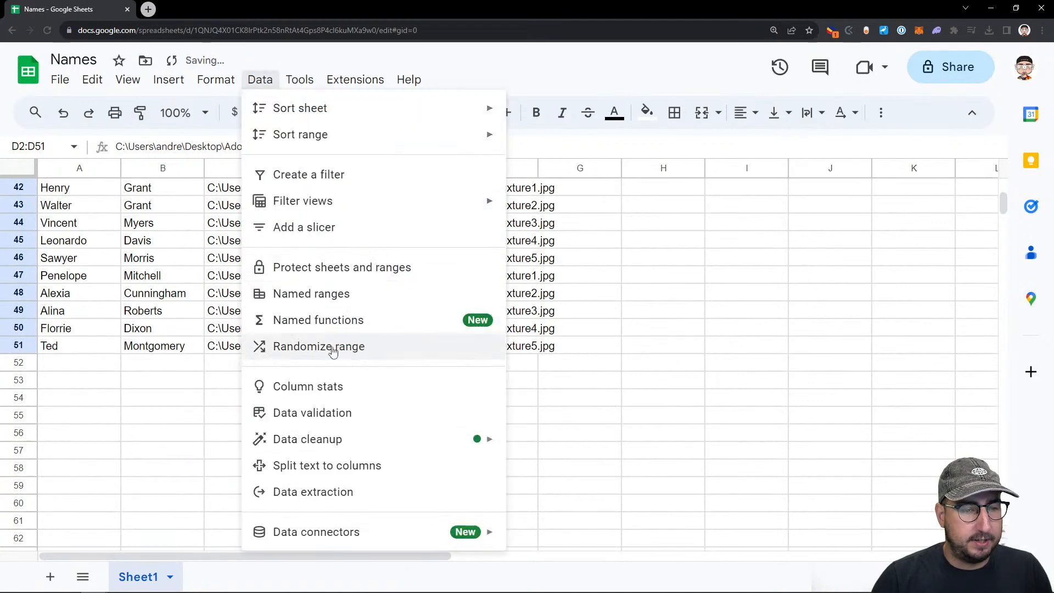
left_click(299, 346)
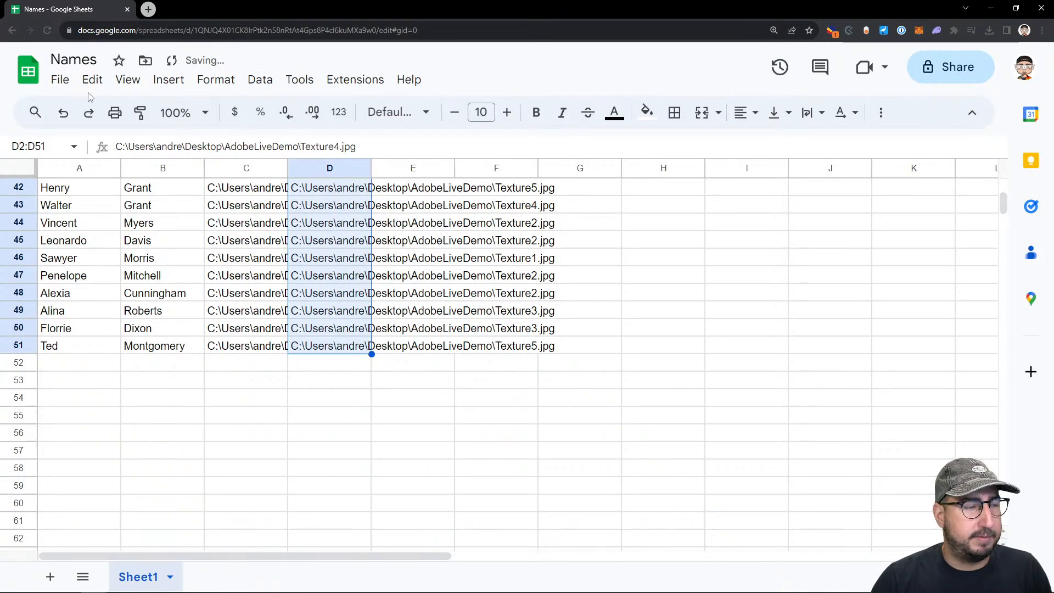
Download the Names sheet as a comma-separated values file and switch to the Untitled-2 document in Illustrator
left_click(60, 80)
mouse_move(164, 283)
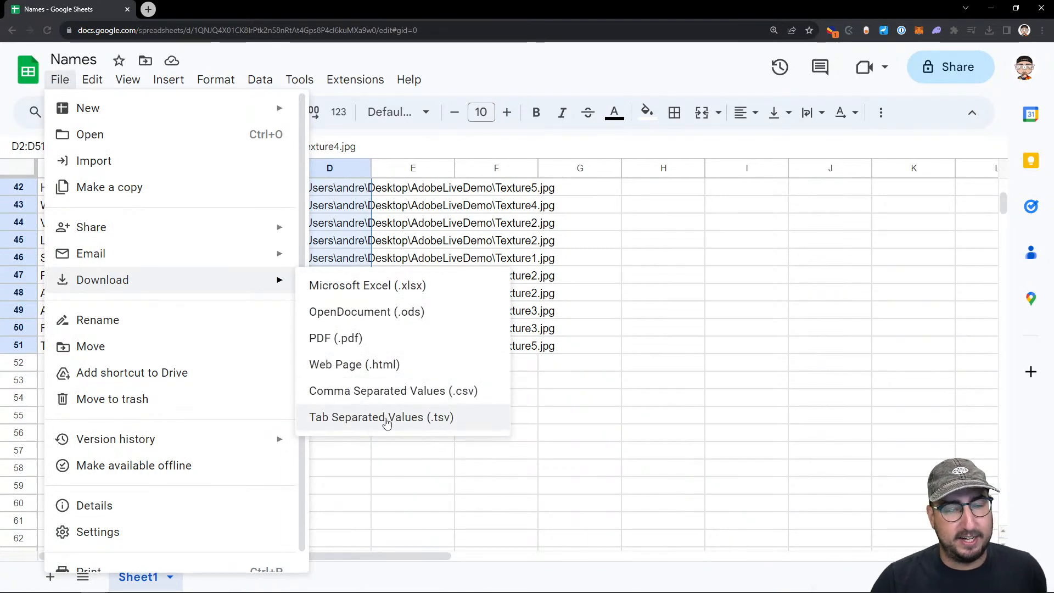
left_click(386, 392)
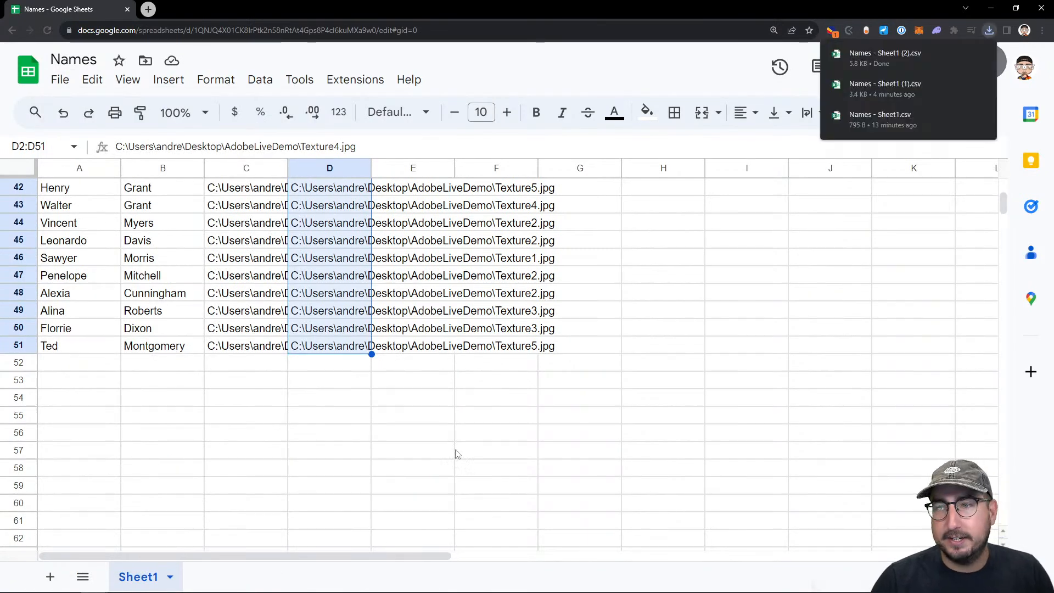
mouse_move(198, 592)
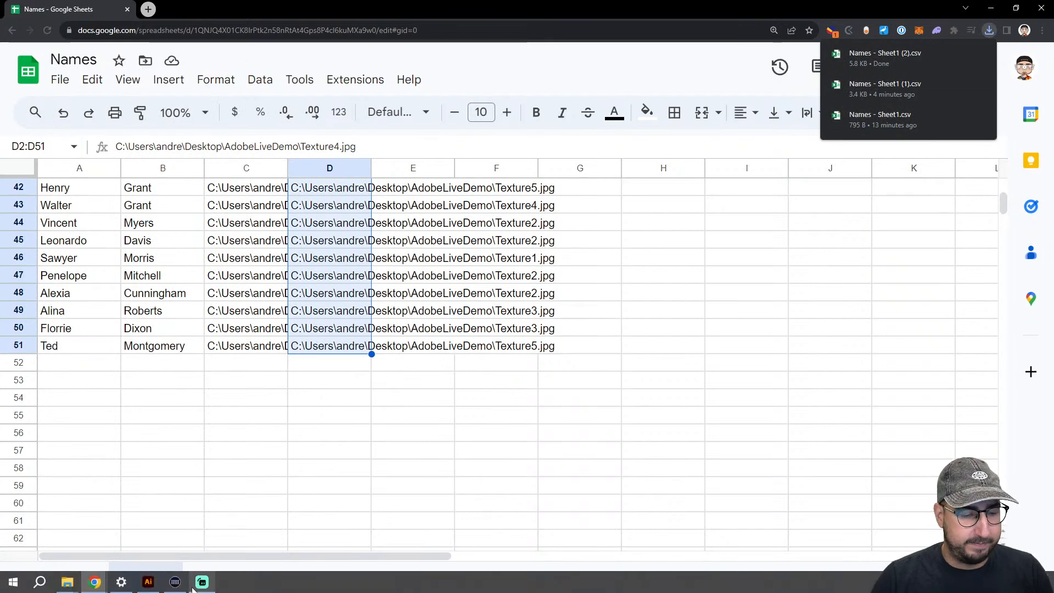
left_click(153, 586)
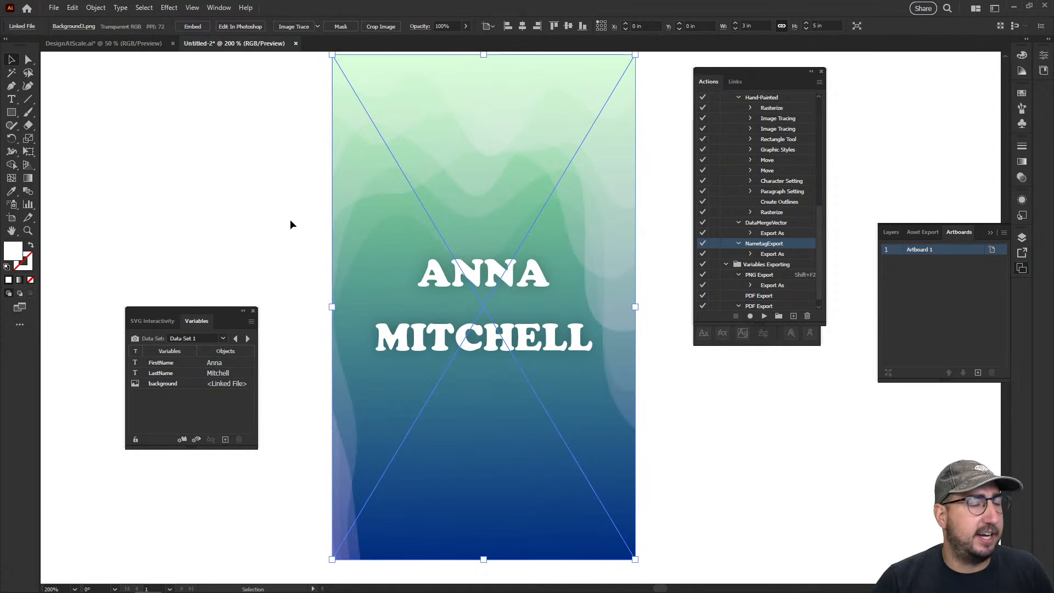
Deselect the background and place Texture1.jpg from the AdobeLiveDemo folder as a linked image covering the card's artboard
left_click(273, 234)
key("z")
left_click(416, 250, "alt")
left_click_drag(452, 257, 321, 218)
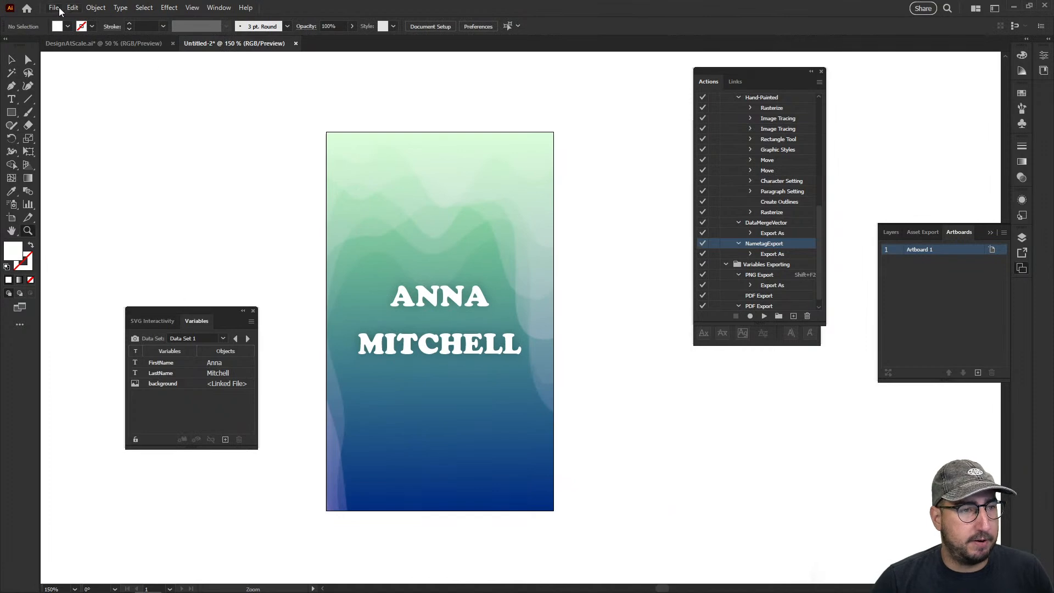
left_click(55, 8)
left_click(111, 206)
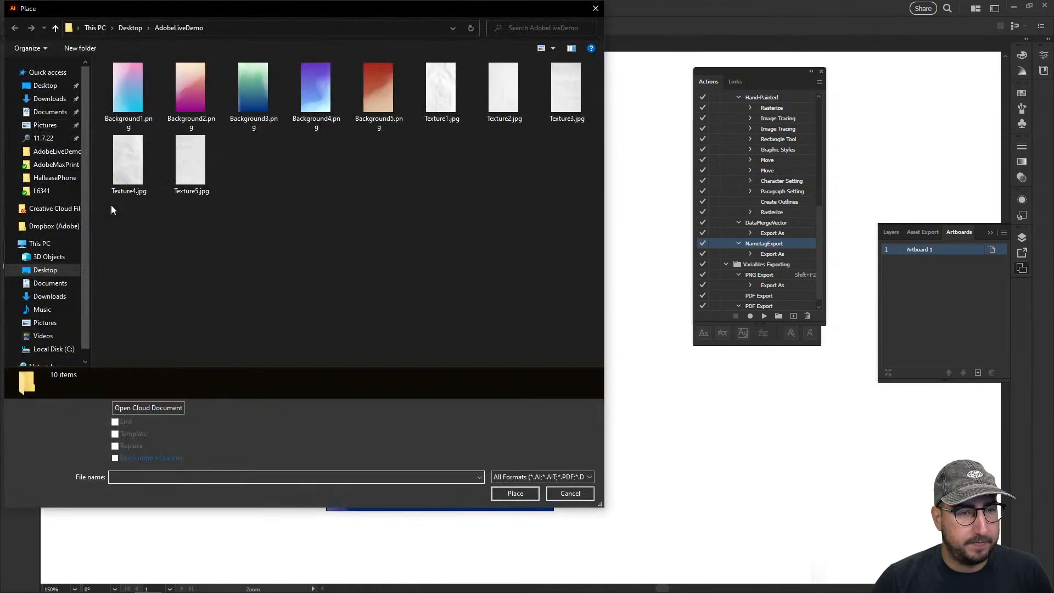
left_click(441, 91)
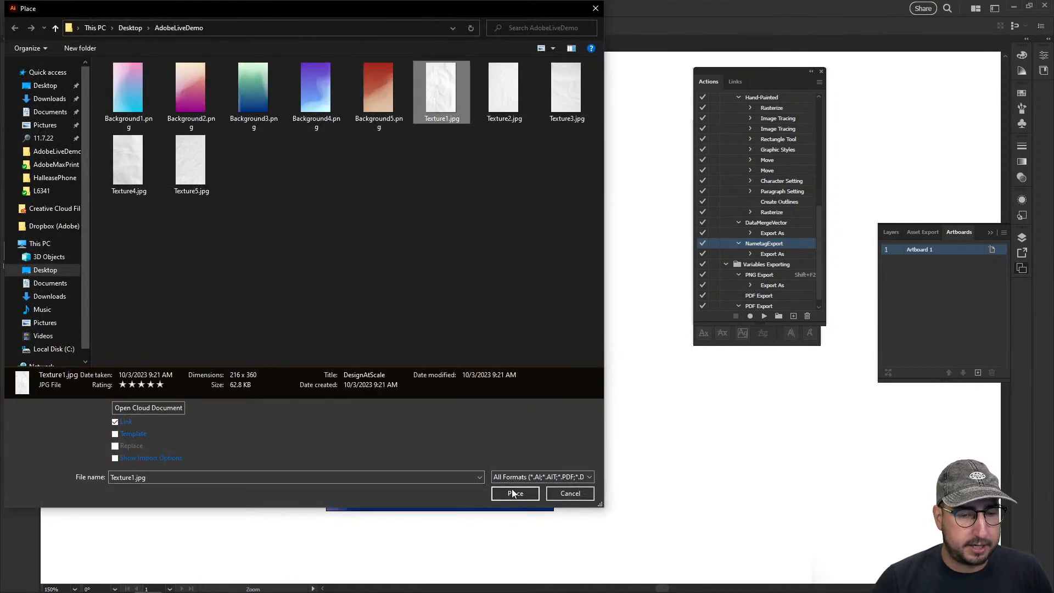
left_click(512, 493)
left_click(380, 202)
left_click_drag(435, 279, 393, 212)
key("v")
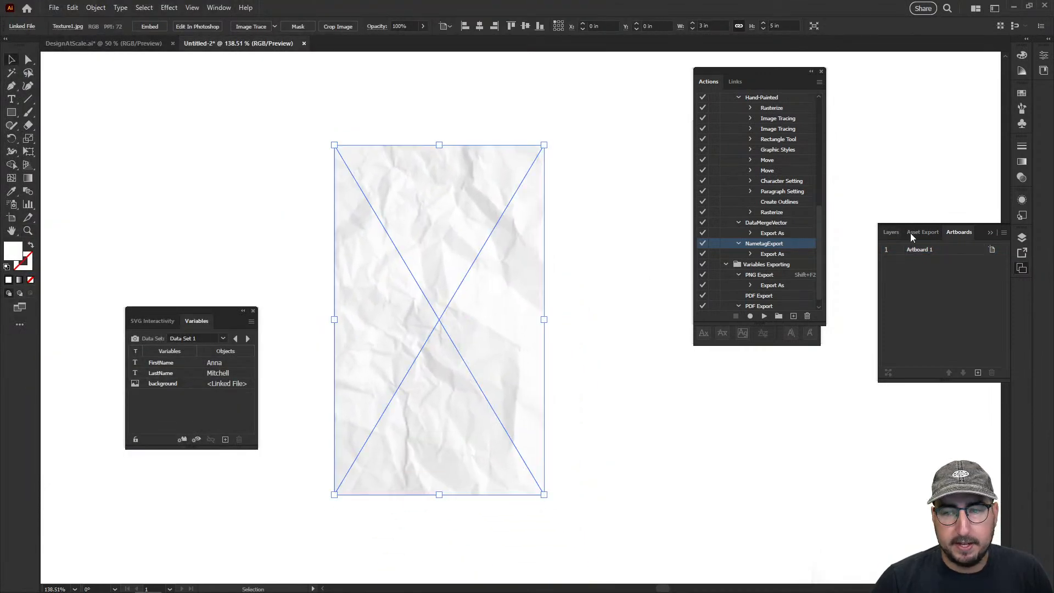
Set the placed texture's blending mode to Multiply
left_click(1022, 183)
left_click(932, 160)
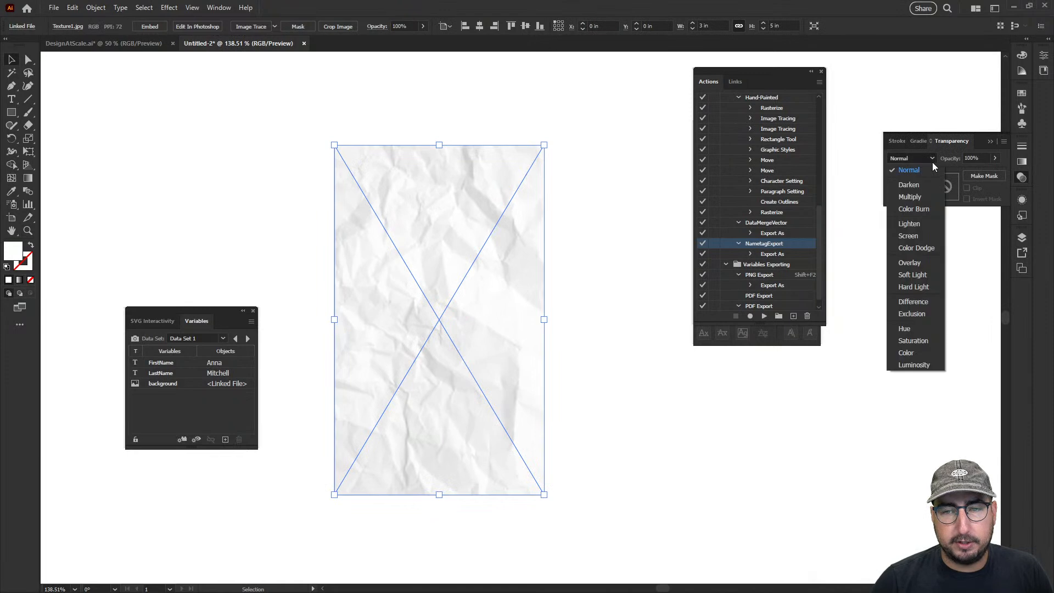
left_click(921, 198)
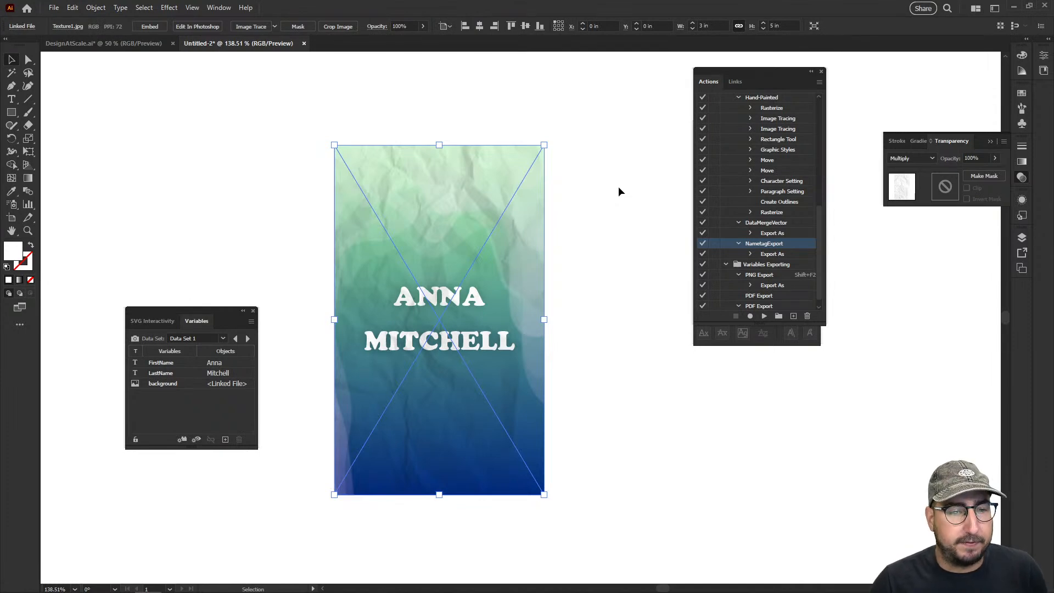
Load Names - Sheet1 (2).csv from Downloads as the variable library, overwriting the document's current variables and data sets
left_click(251, 322)
left_click(300, 393)
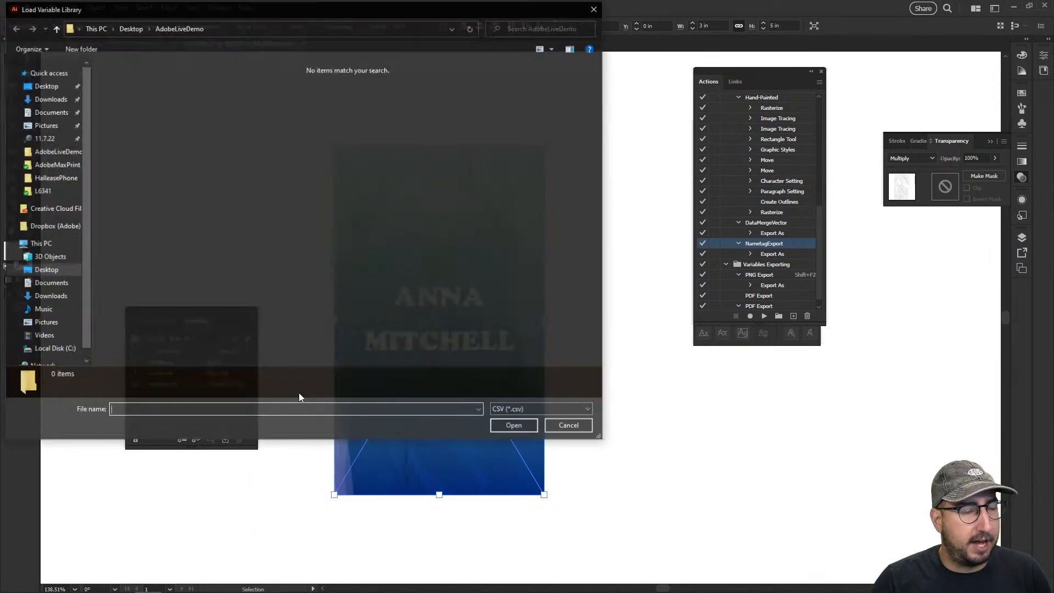
left_click(44, 85)
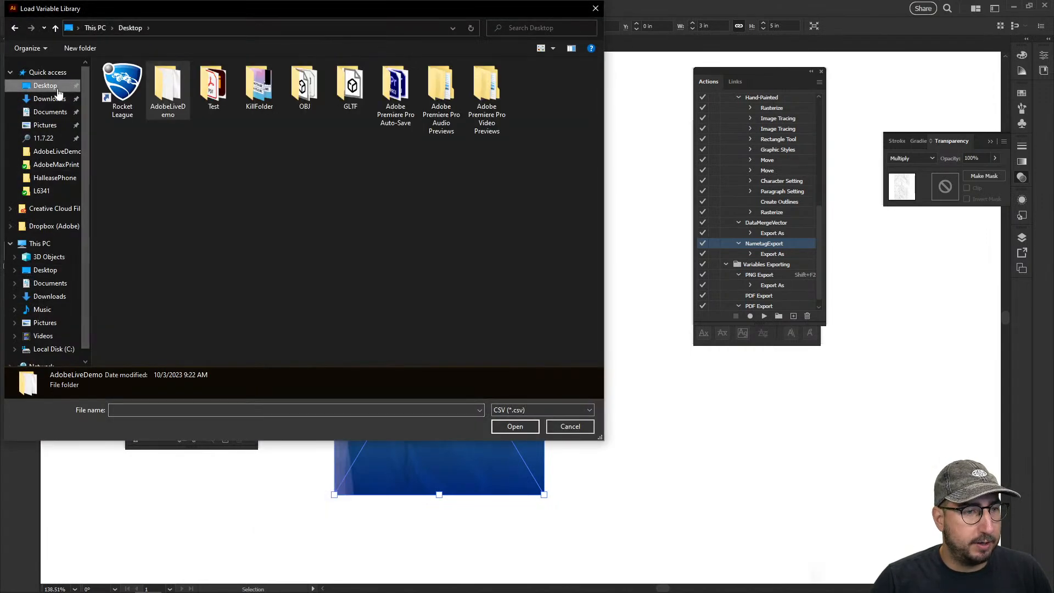
left_click(49, 100)
left_click(120, 101)
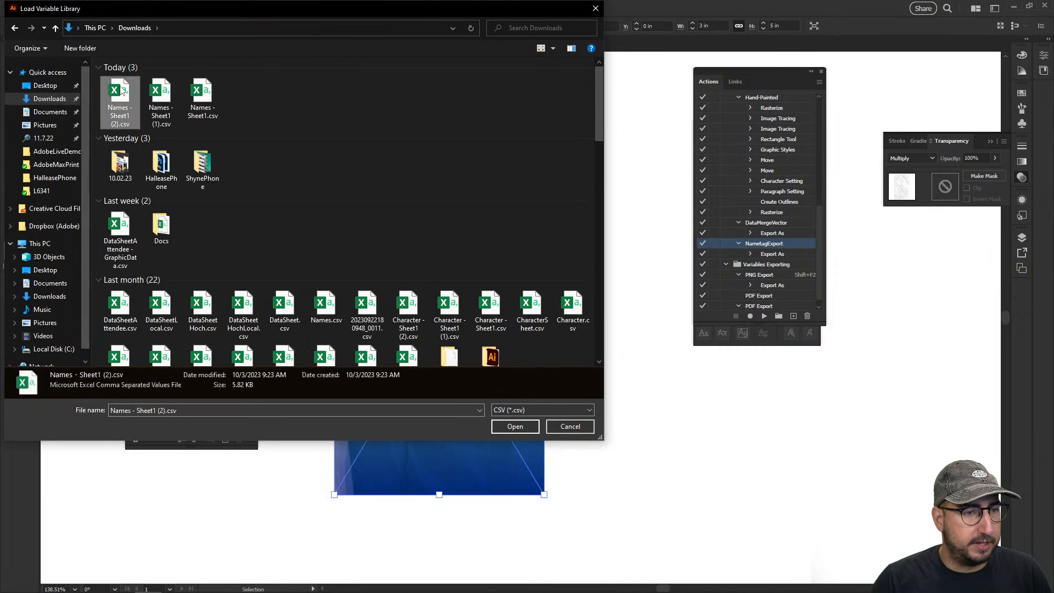
left_click(516, 427)
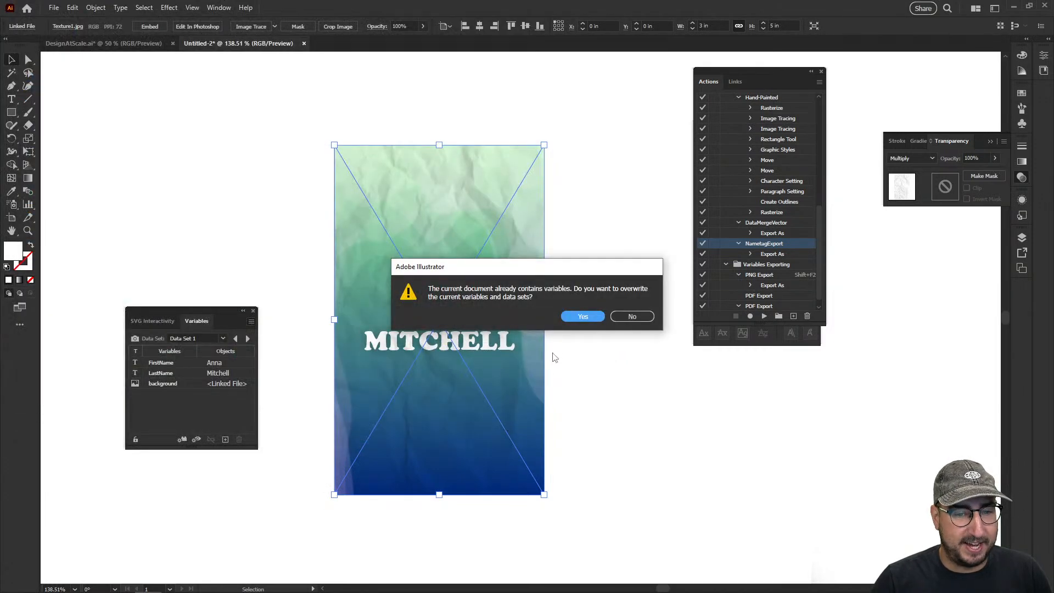
left_click(578, 315)
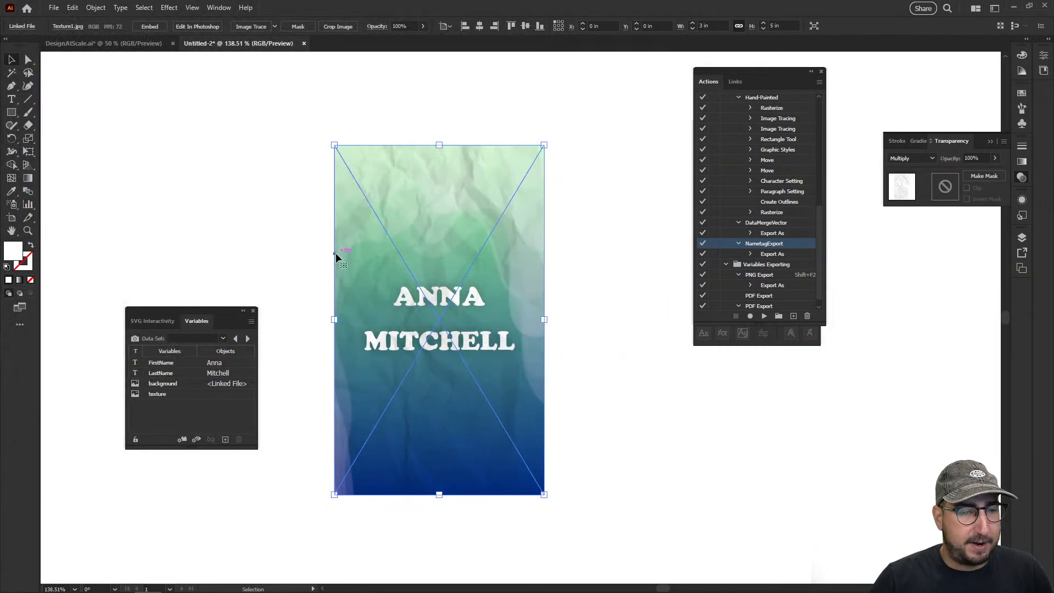
Bind the texture variable to the placed texture image and apply Data Set 1 to the card
left_click(183, 394)
left_click(183, 439)
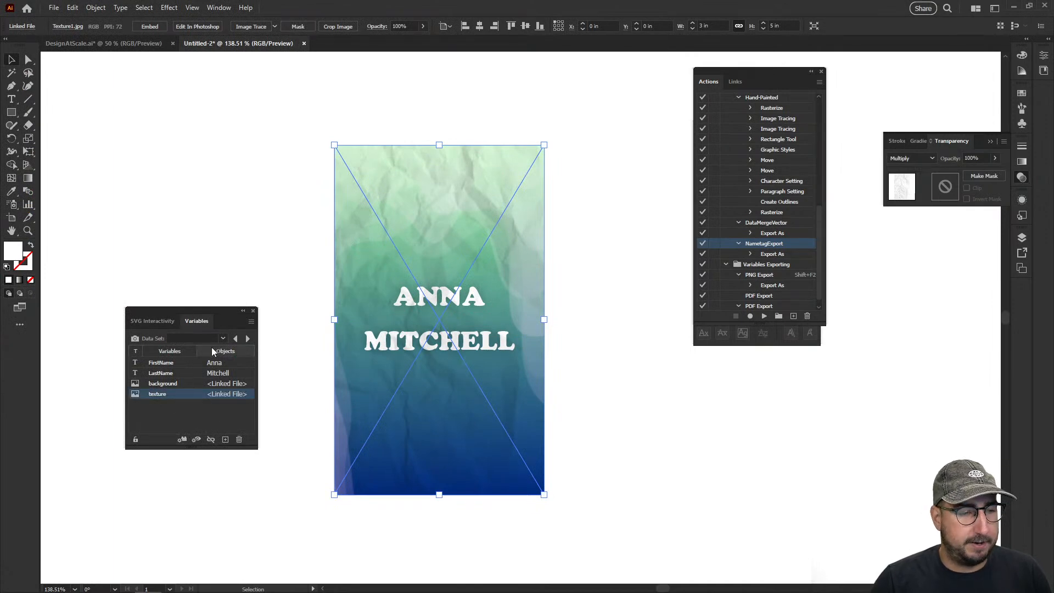
left_click(223, 338)
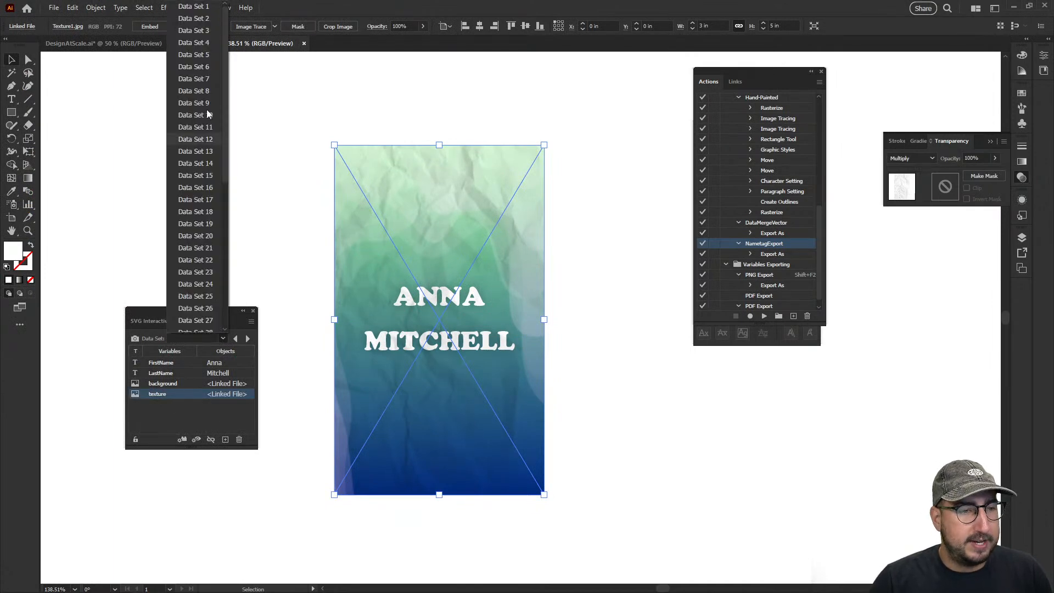
left_click(198, 12)
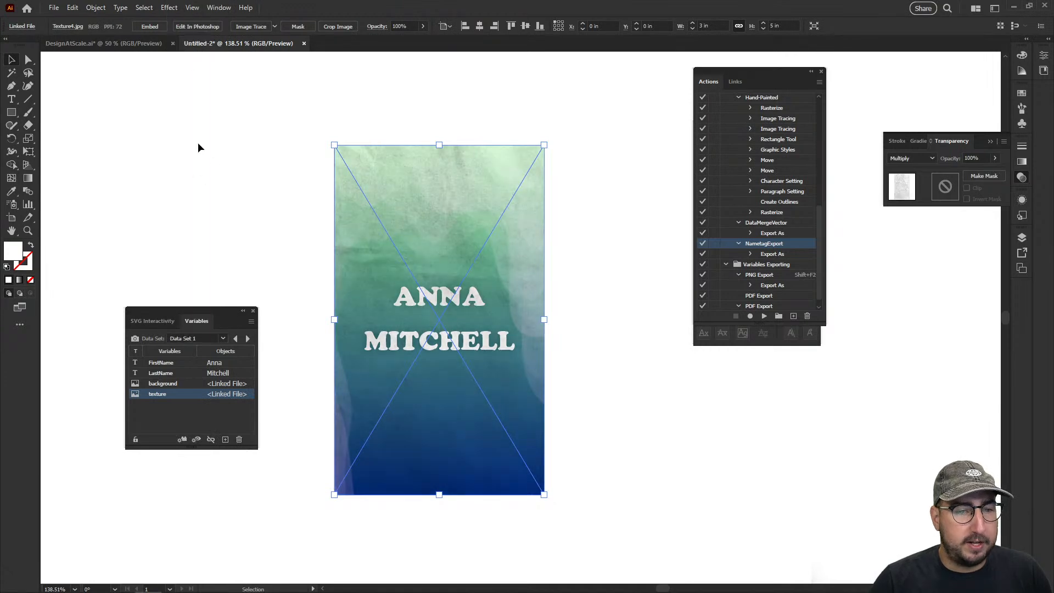
Step forward through the data sets up to Data Set 32 to examine how names, backgrounds and textures change on the card
left_click(248, 338)
left_click(248, 339)
left_click(249, 339)
left_click(248, 339)
left_click(248, 339)
left_click(248, 339)
left_click(248, 338)
left_click(248, 339)
left_click(249, 339)
left_click(249, 339)
left_click(248, 339)
left_click(248, 339)
left_click(249, 338)
left_click(248, 338)
left_click(248, 339)
left_click(248, 339)
left_click(248, 339)
left_click(248, 339)
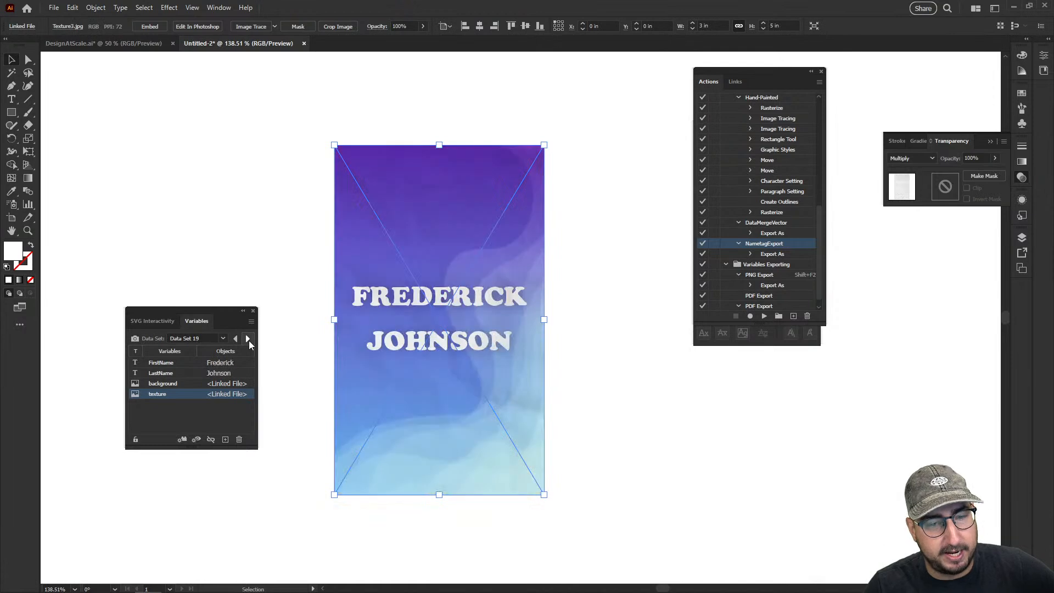
left_click(248, 339)
left_click(248, 339)
left_click(248, 338)
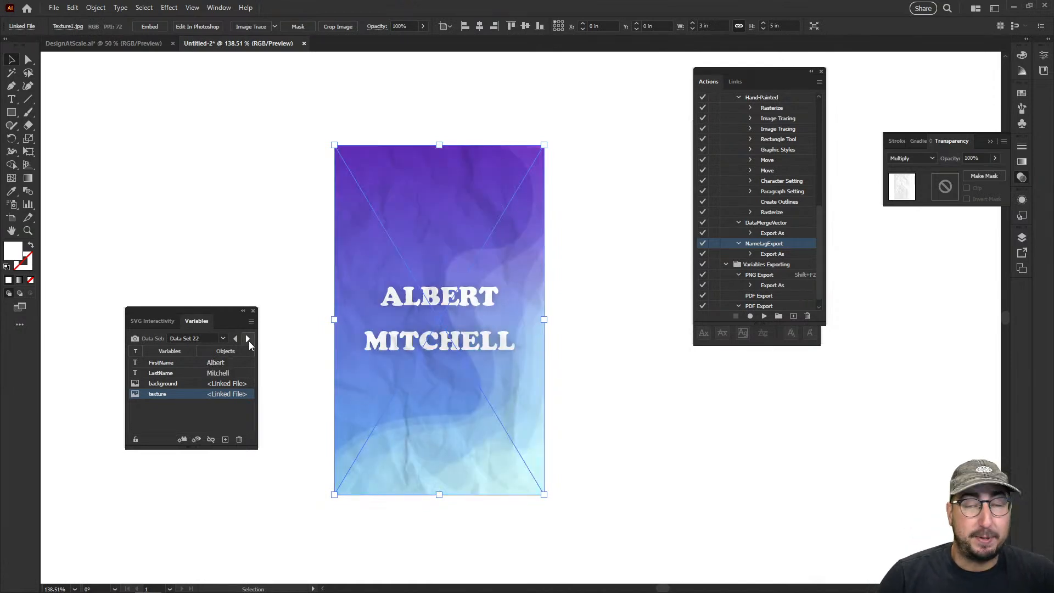
left_click(248, 338)
left_click(249, 339)
left_click(248, 338)
left_click(249, 339)
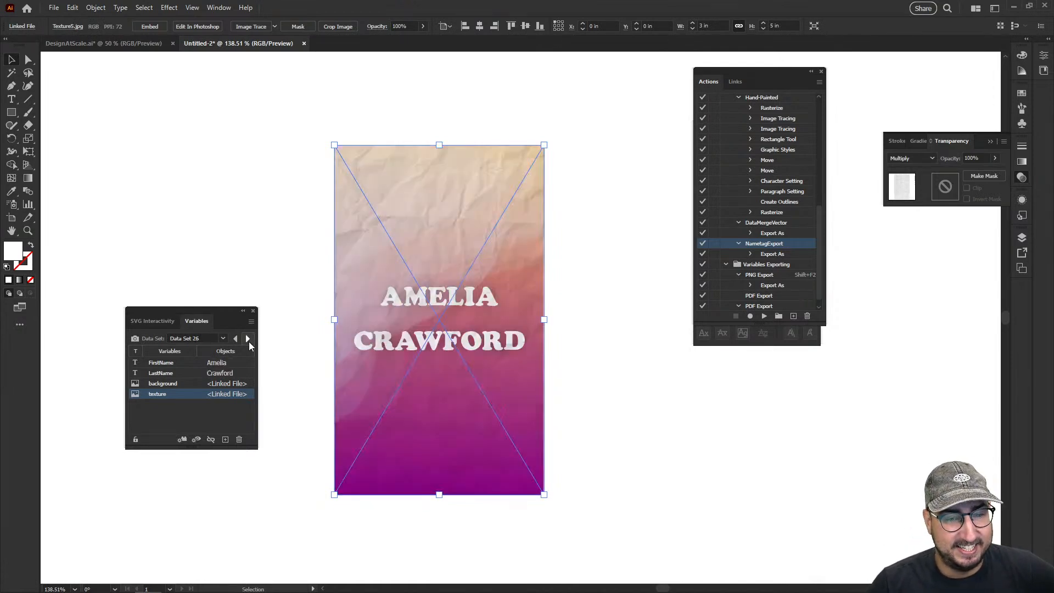
left_click(248, 338)
left_click(248, 339)
left_click(249, 339)
left_click(248, 339)
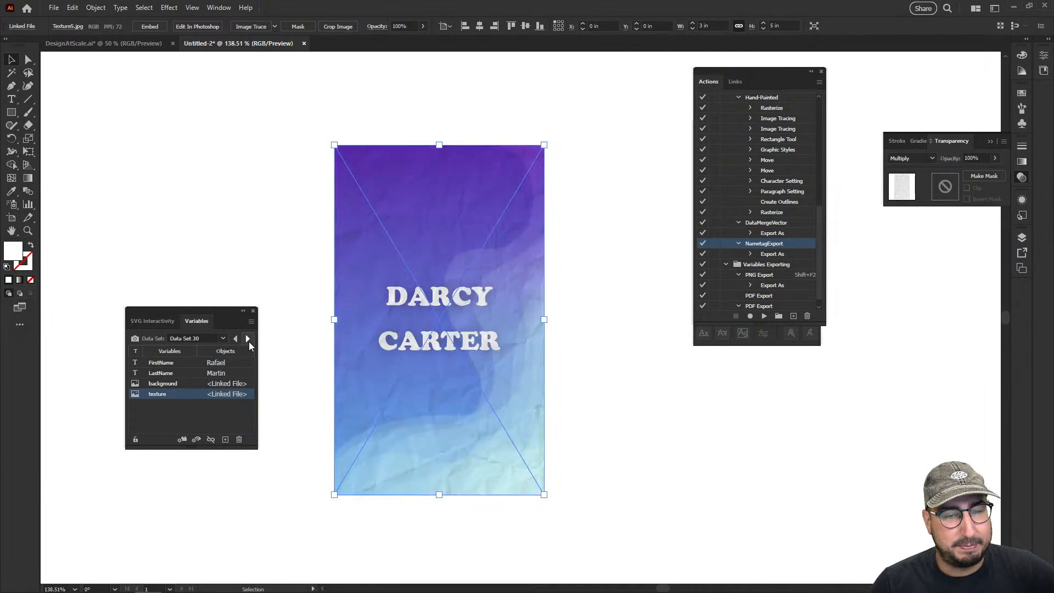
left_click(248, 339)
left_click(248, 339)
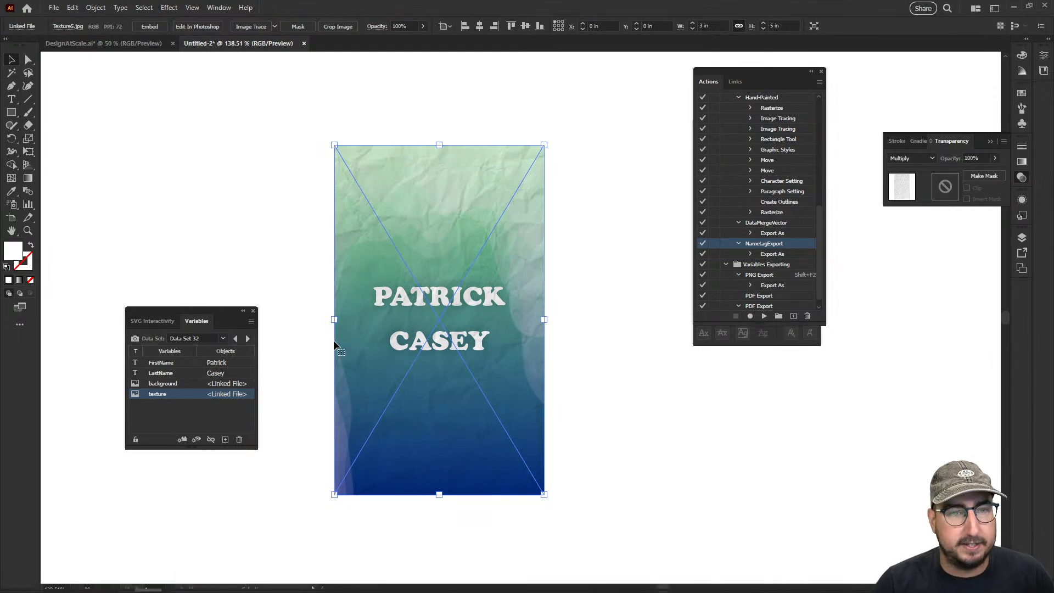
Switch to Google Sheets, leave the Names sheet for the spreadsheet list, and open the DataSheetHochLocal spreadsheet
key("alt+Tab")
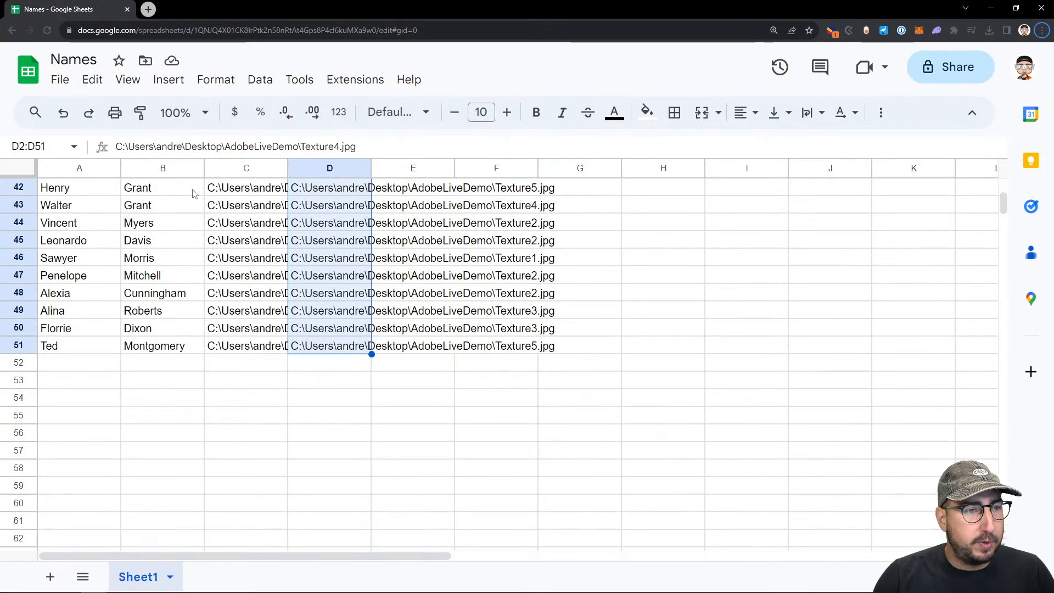
left_click(13, 70)
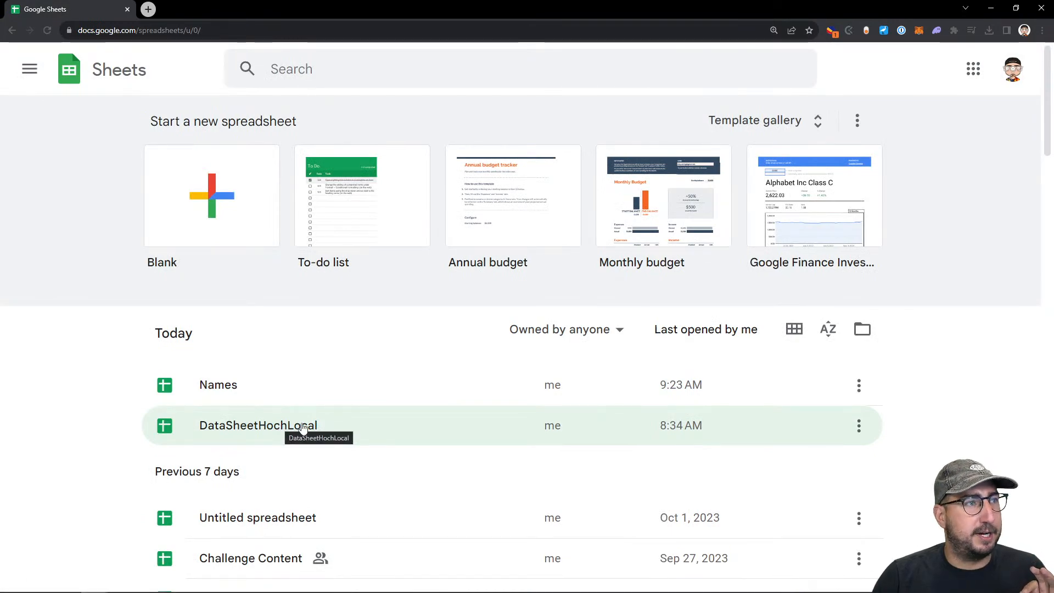
left_click(303, 428)
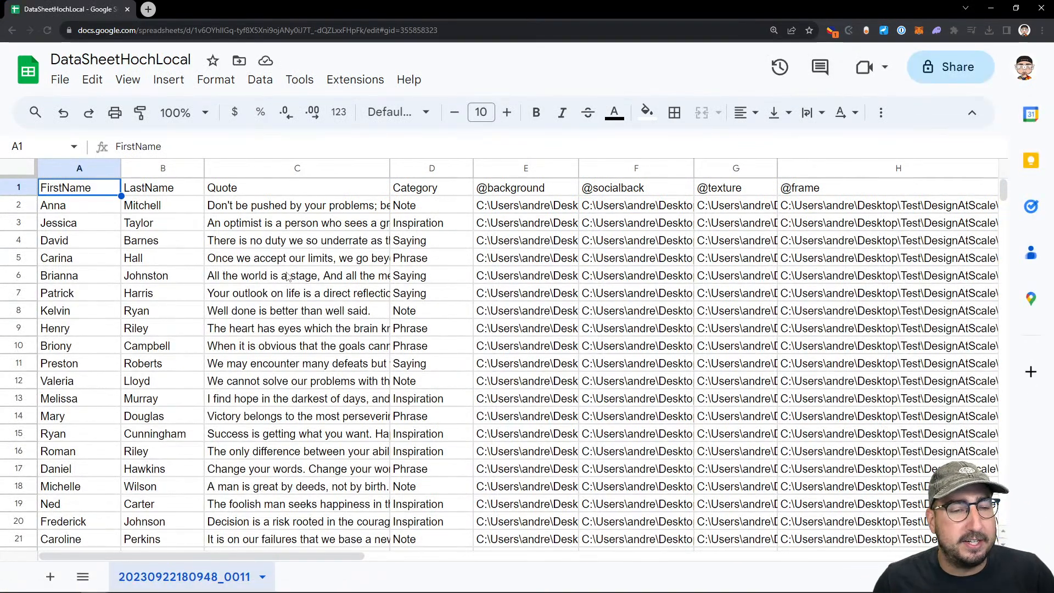
Copy the whole Category column from the DataSheetHochLocal spreadsheet
left_click(434, 194)
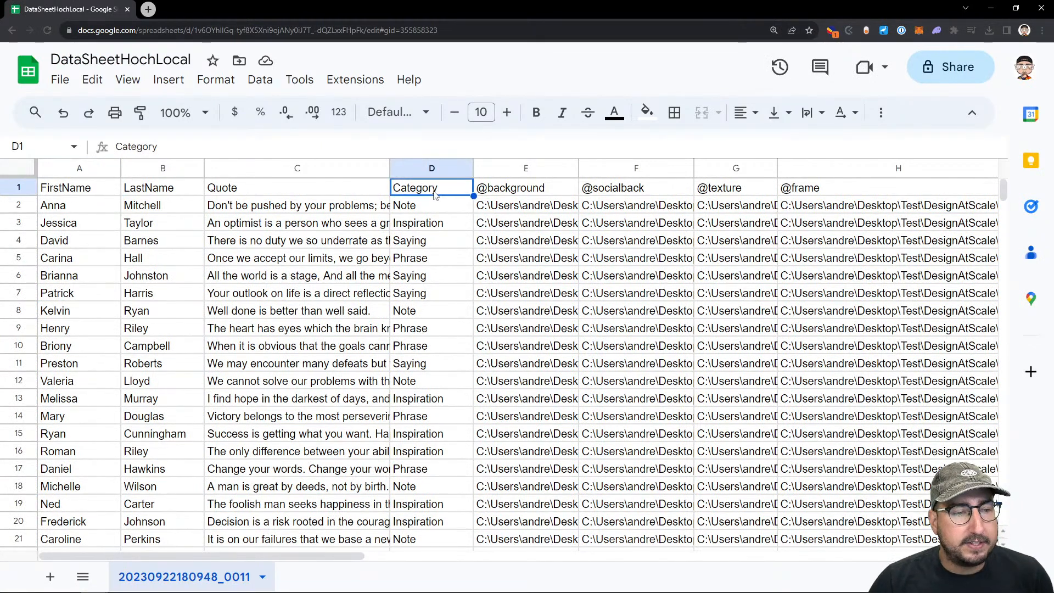
left_click(431, 163)
key("ctrl+c")
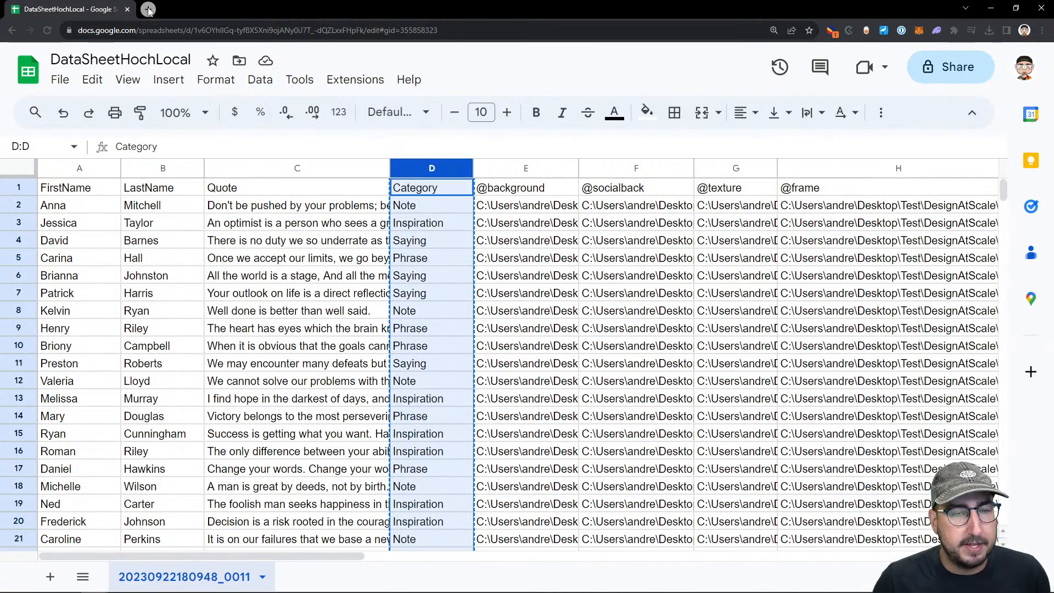
Look through the header and first entries of the Category column cell by cell
left_click(425, 210)
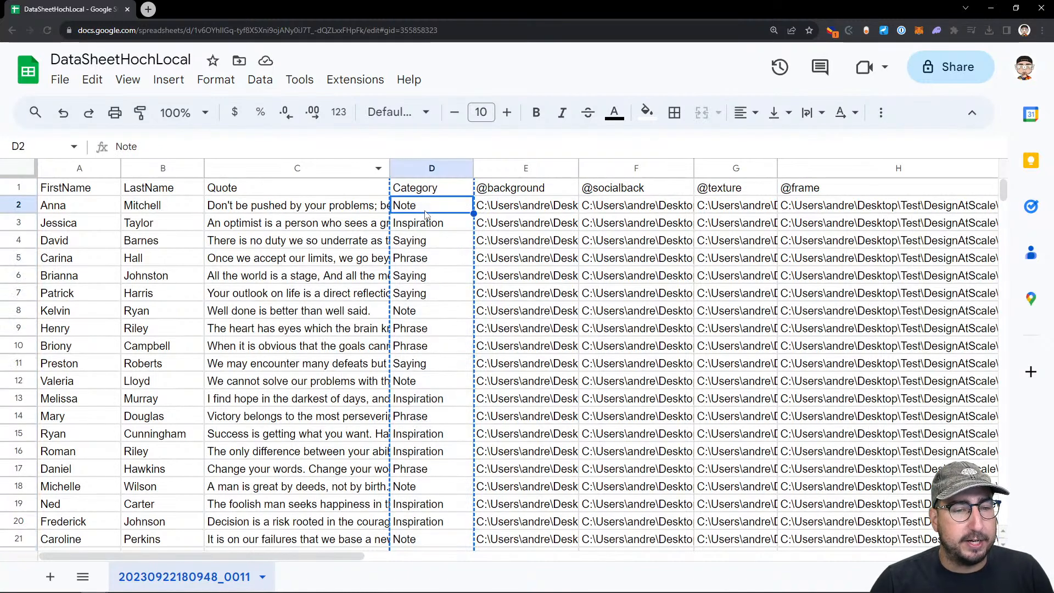
key("Down")
key("Down")
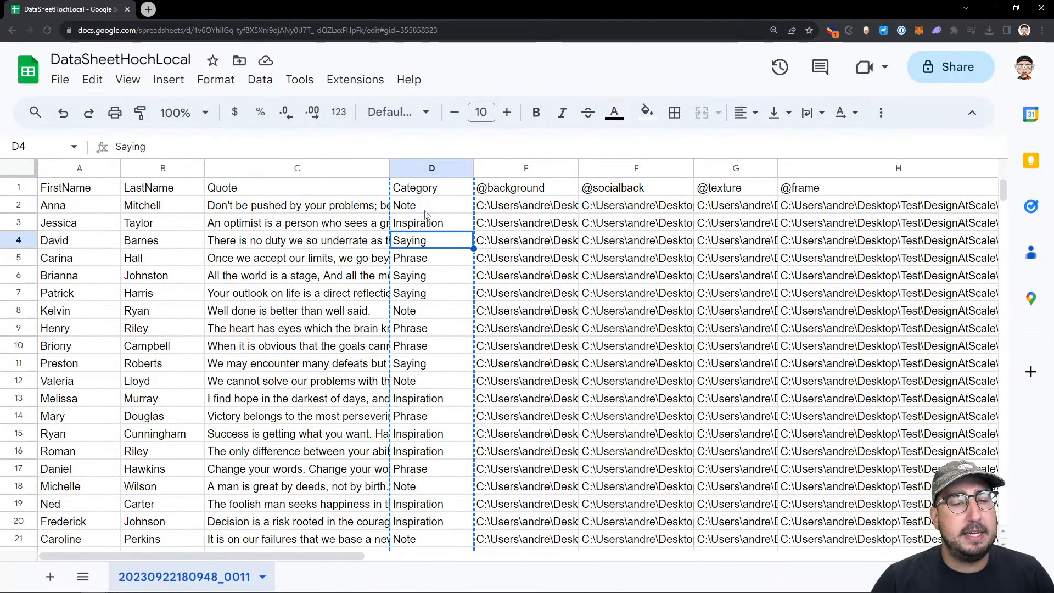
key("Up")
key("Up")
key("Up")
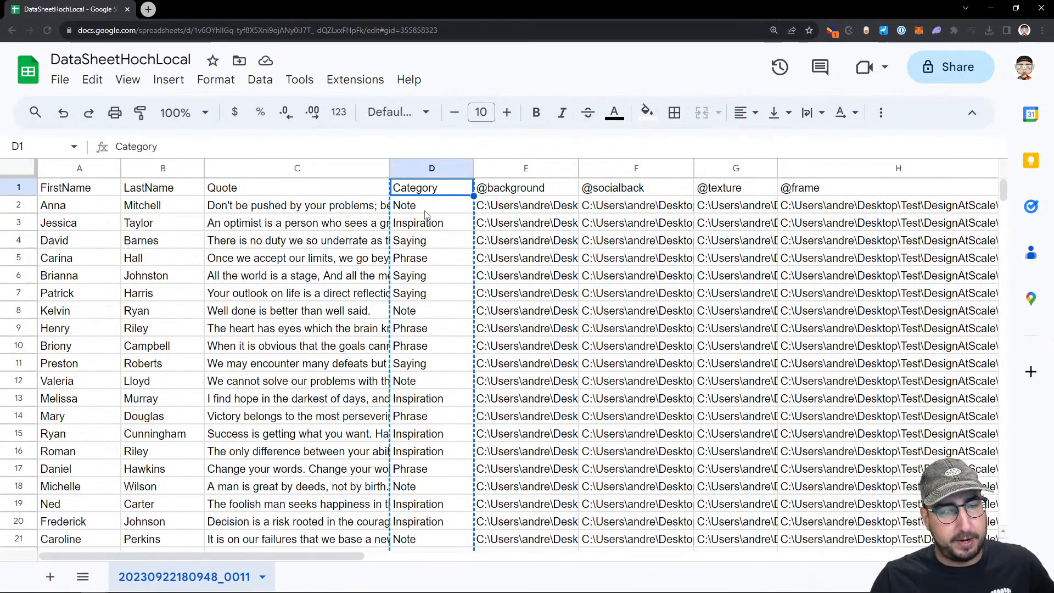
left_click(425, 211)
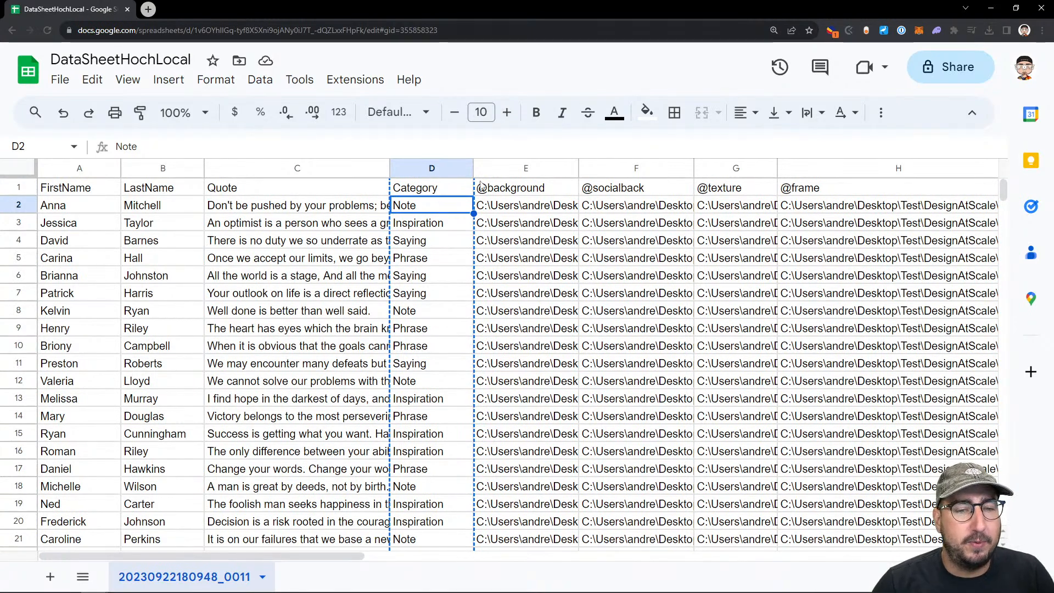
left_click(509, 205)
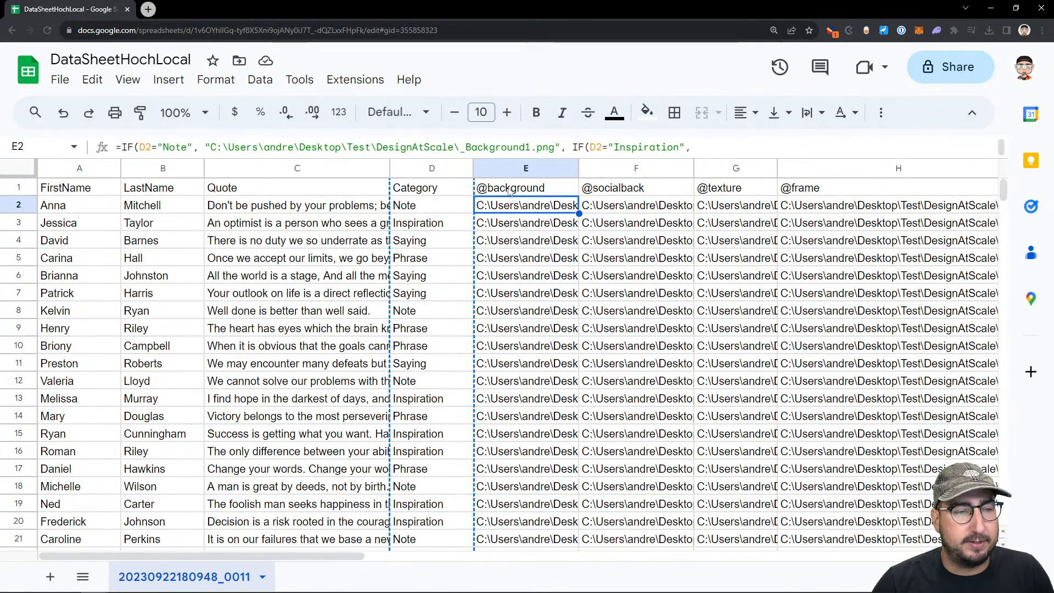
left_click_drag(406, 159, 408, 292)
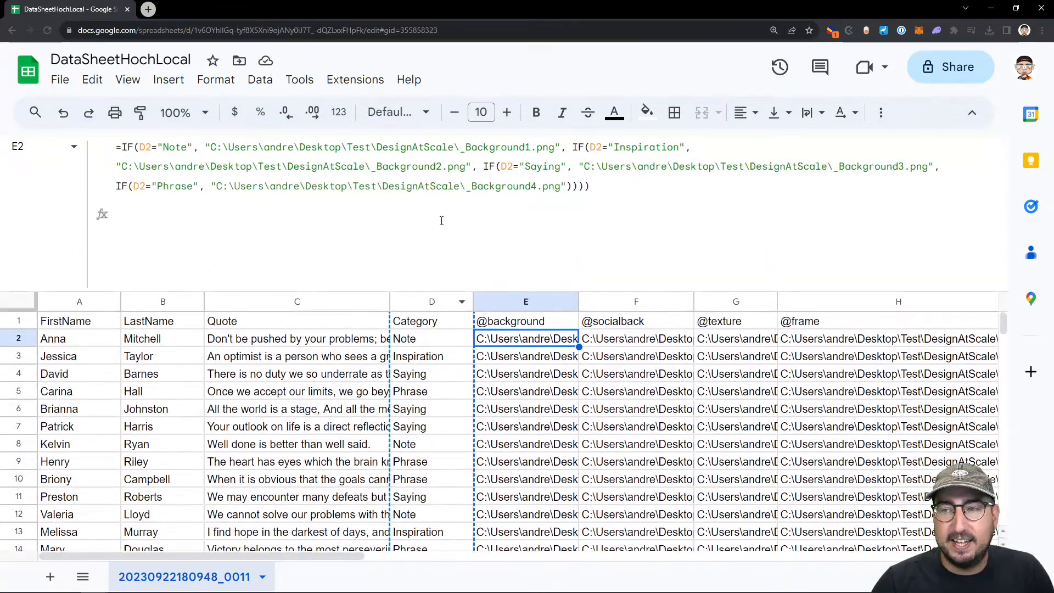
key("ctrl+plus")
key("ctrl+plus")
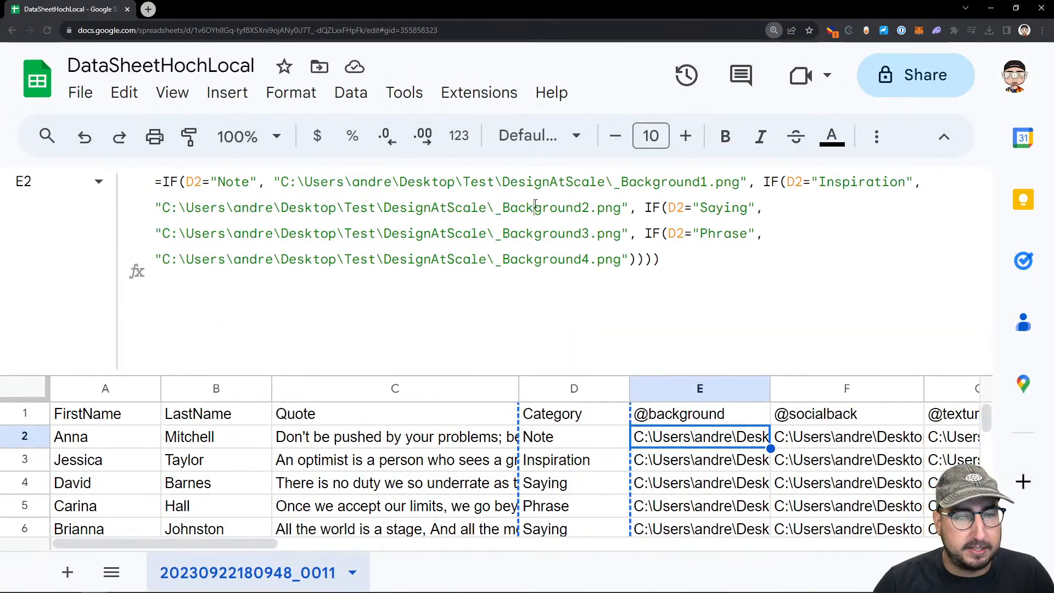
left_click(536, 207)
key("ctrl+a")
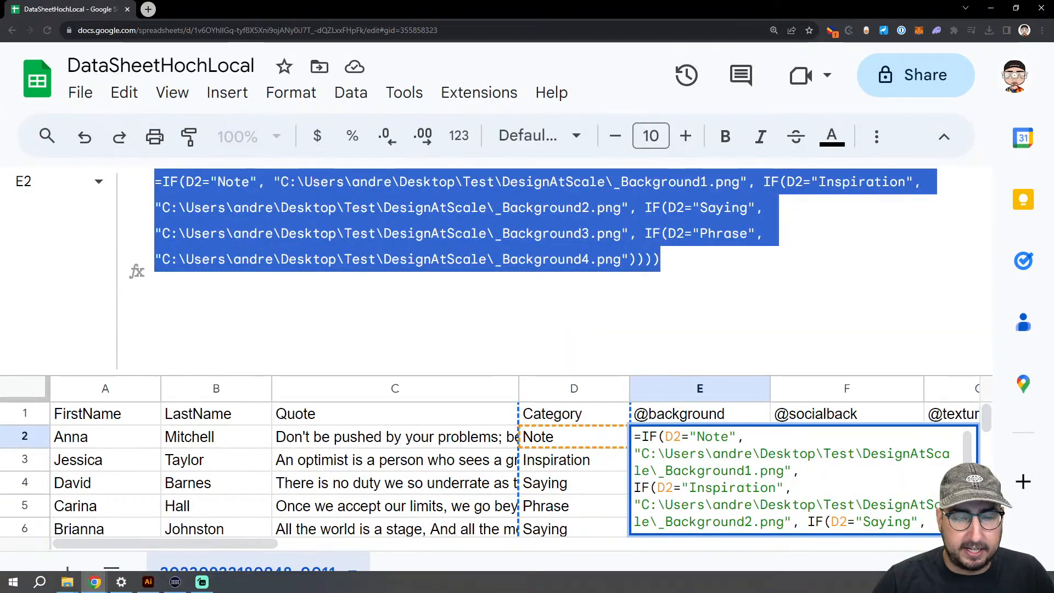
Switch to Illustrator and paste the formula into a new area text frame beside the card
left_click(148, 582)
left_click_drag(632, 267, 612, 473)
key("t")
key("ctrl+v")
key("Escape")
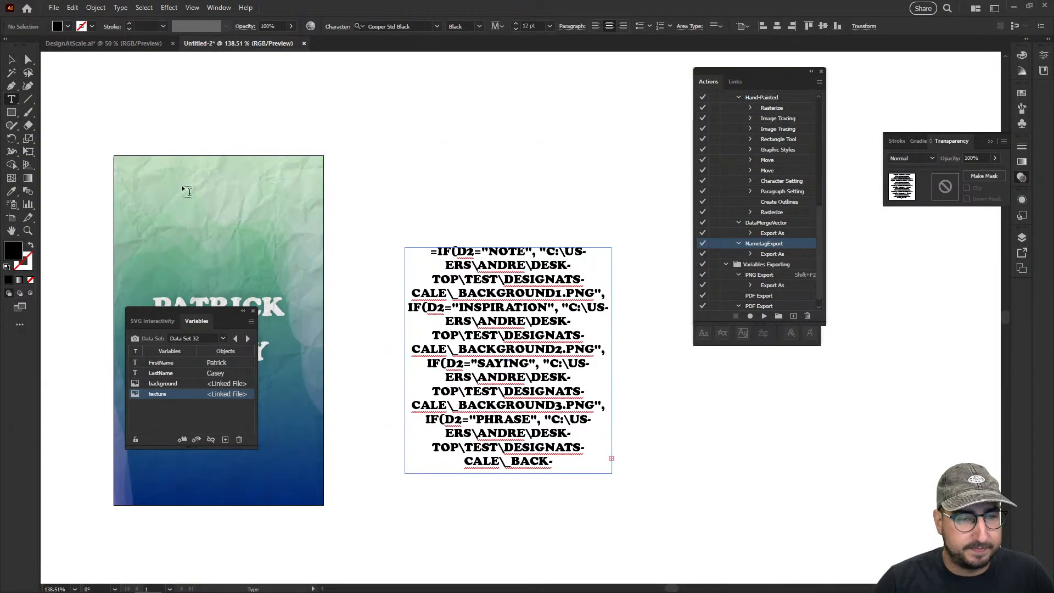
Set the formula text in Trade Gothic LT Std Bold Condensed No. 20 and turn off All Caps
key("ctrl+a")
left_click(391, 26)
type("trade")
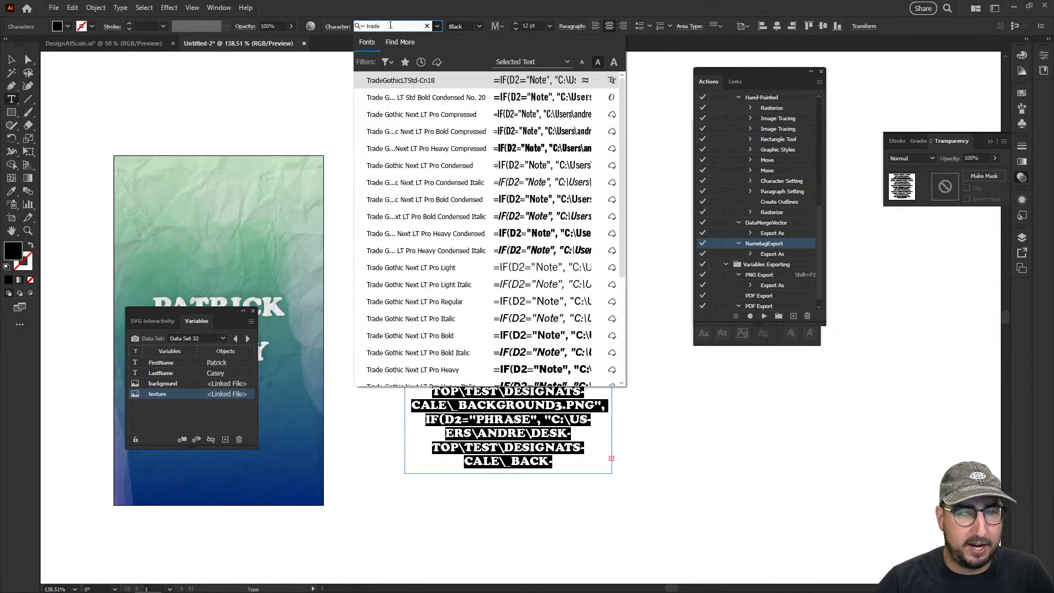
left_click(423, 97)
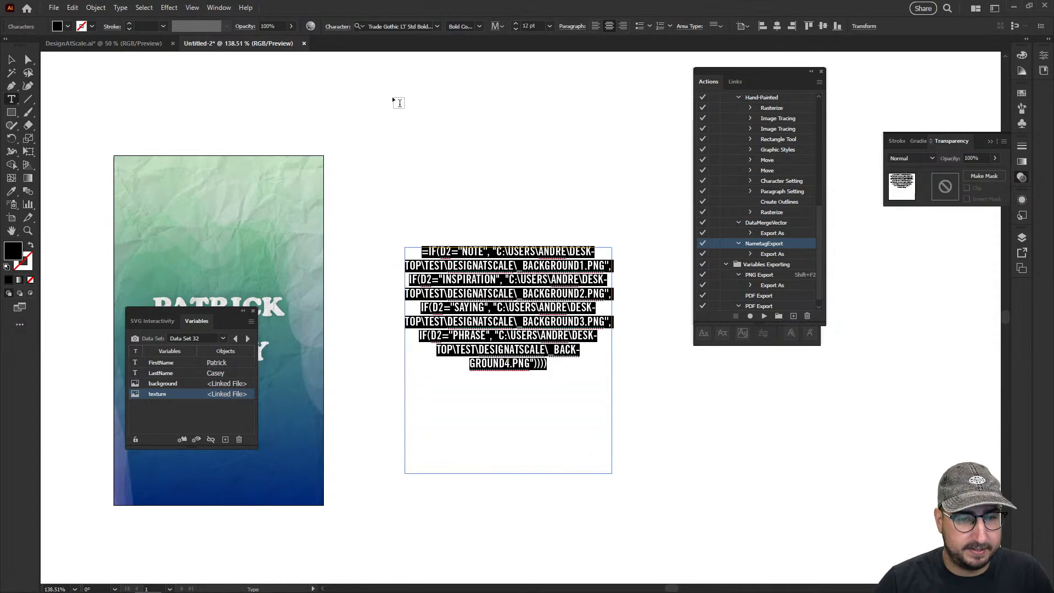
left_click(718, 345)
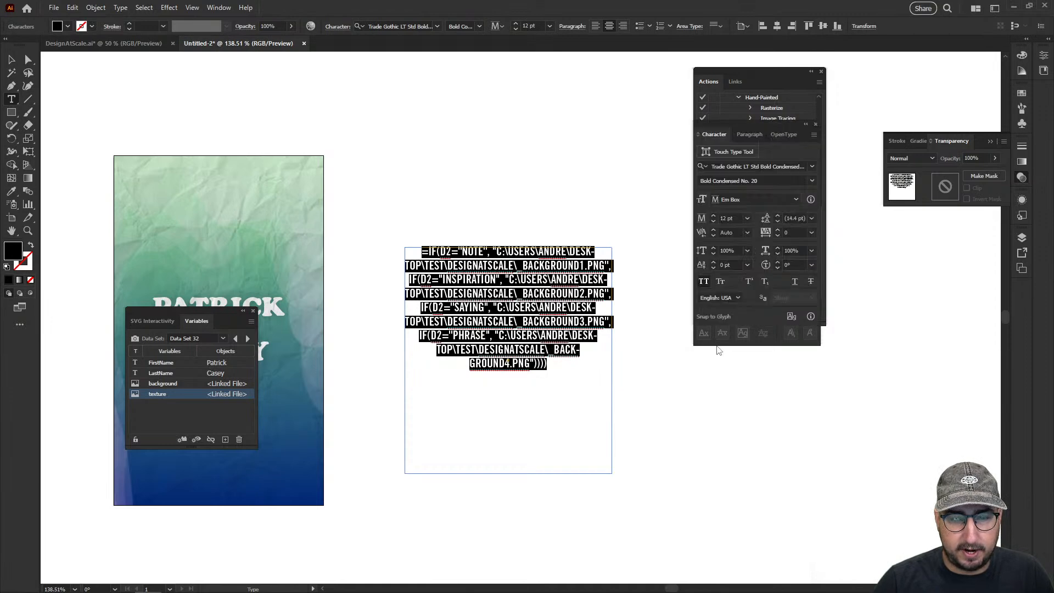
left_click(704, 281)
key("Escape")
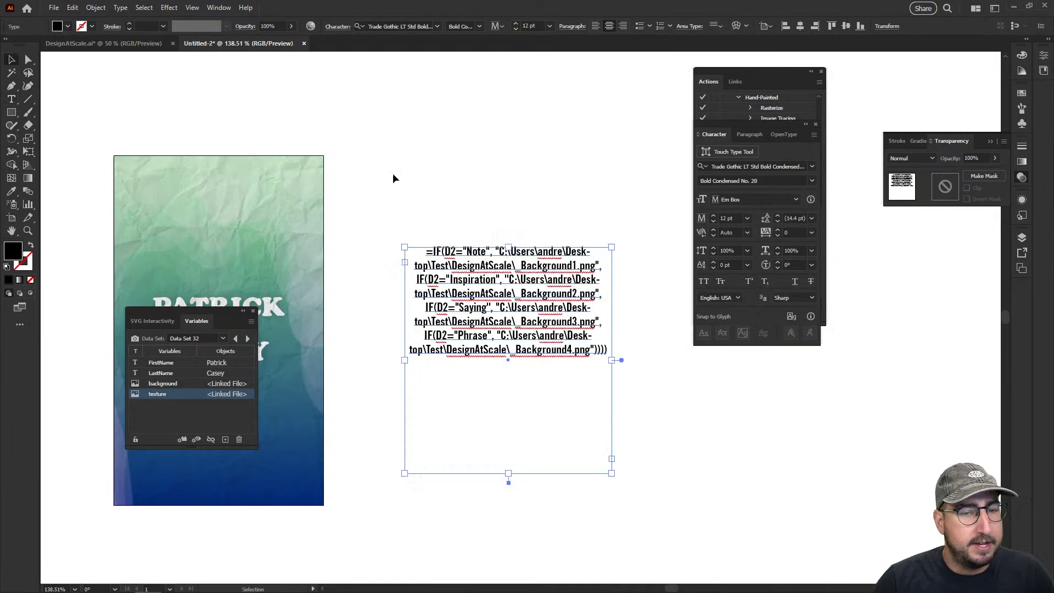
Left-align the formula and widen its text frame until each IF condition fits on its own line
left_click_drag(613, 360, 714, 360)
left_click(595, 26)
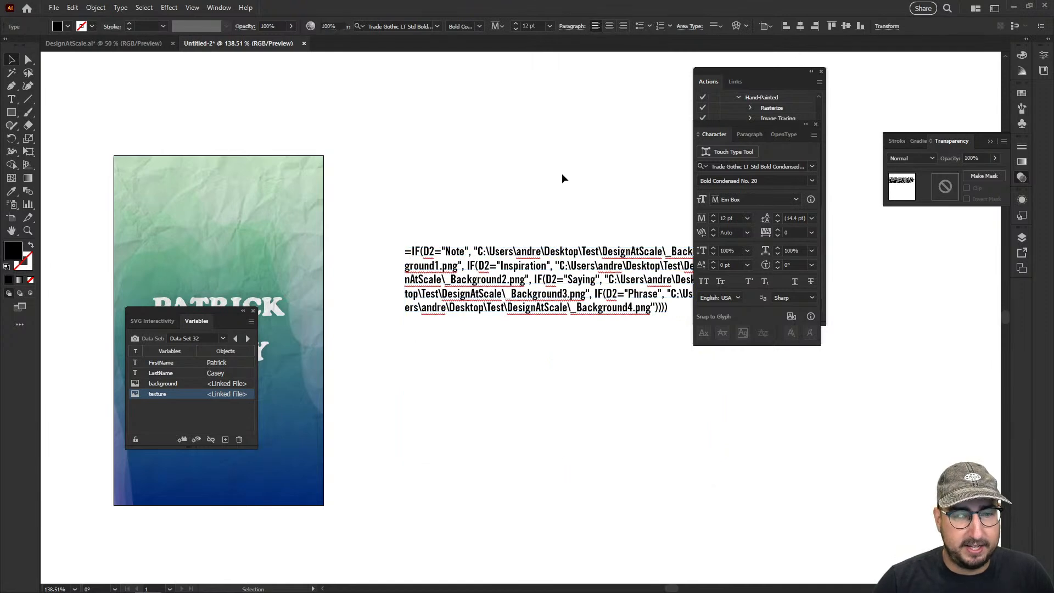
left_click_drag(576, 224, 471, 200)
left_click_drag(611, 335, 675, 337)
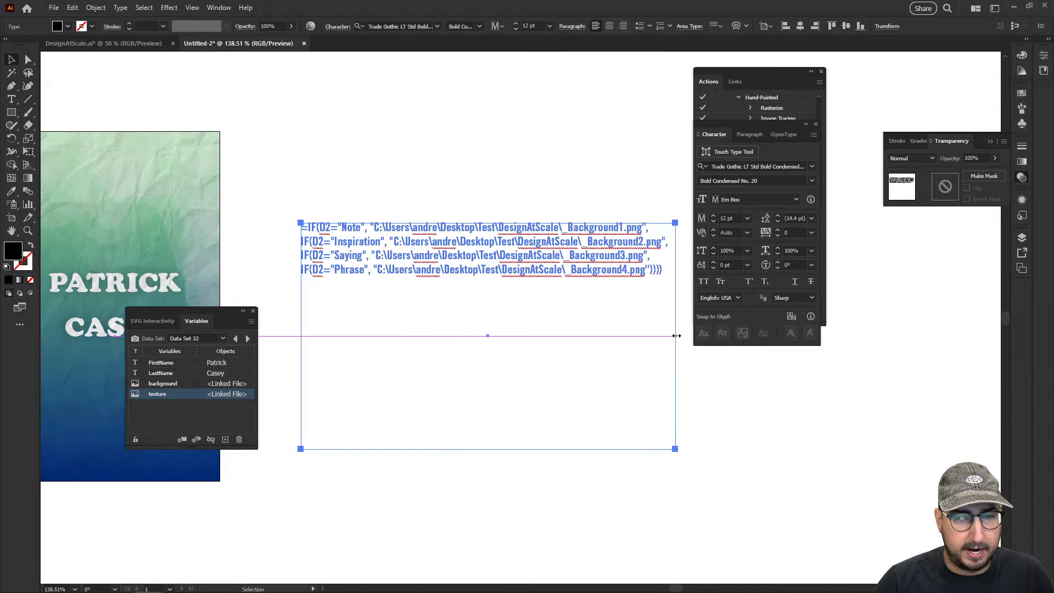
Close the Actions panel, hide the interface and examine the four IF conditions of the pasted formula up close
left_click(531, 154)
left_click(821, 71)
key("z")
left_click(565, 227)
left_click(500, 329)
key("Tab")
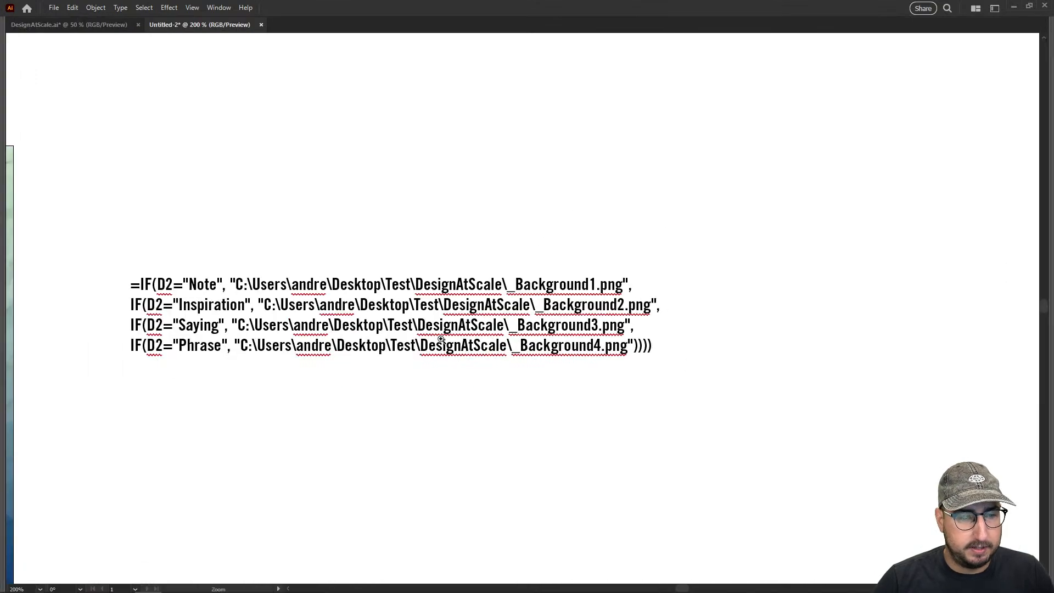
left_click(456, 283)
mouse_move(490, 297)
left_mouse_down()
mouse_move(486, 281)
mouse_move(363, 270)
mouse_move(516, 302)
mouse_move(501, 299)
left_mouse_up()
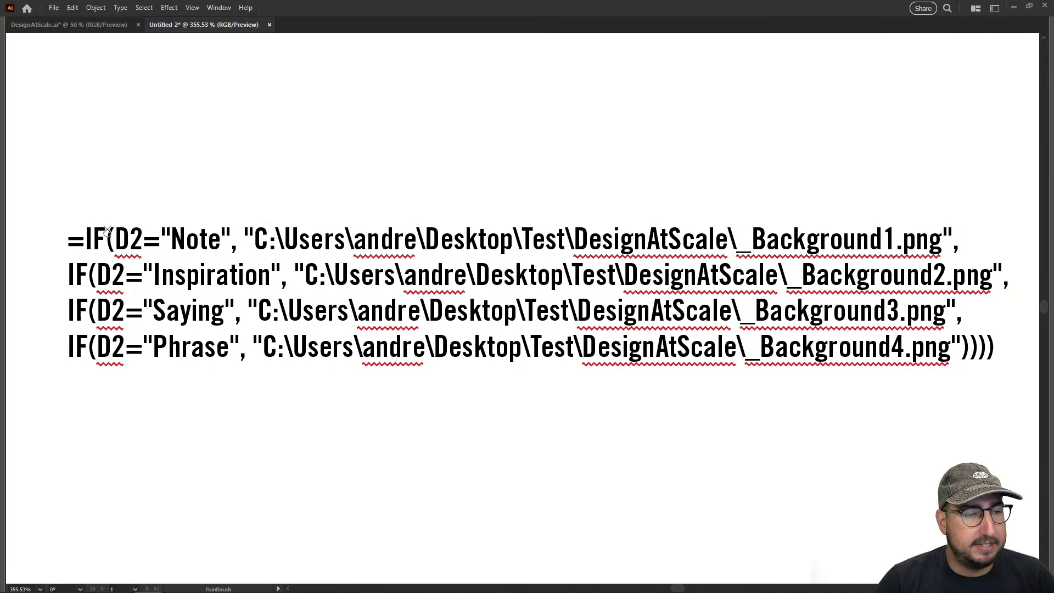
Set the stroke to red with no fill and paint a ring about 0.26 in wide around the first D2 with the Paintbrush
mouse_move(107, 217)
left_mouse_down()
mouse_move(109, 261)
mouse_move(133, 259)
left_mouse_up()
key("ctrl+z")
key("Tab")
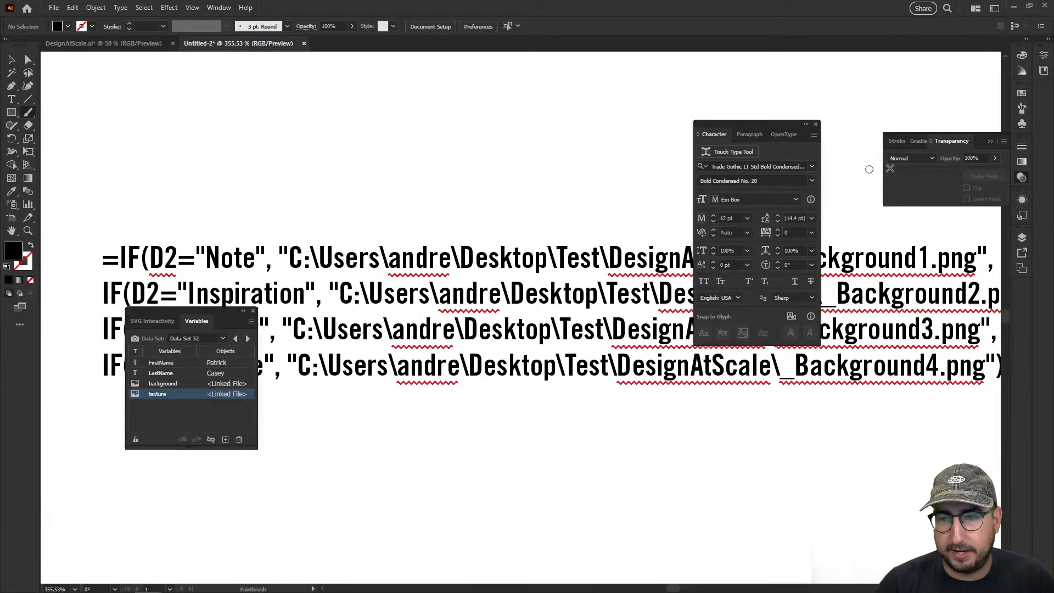
left_click(1022, 93)
left_click(915, 123)
key("shift+x")
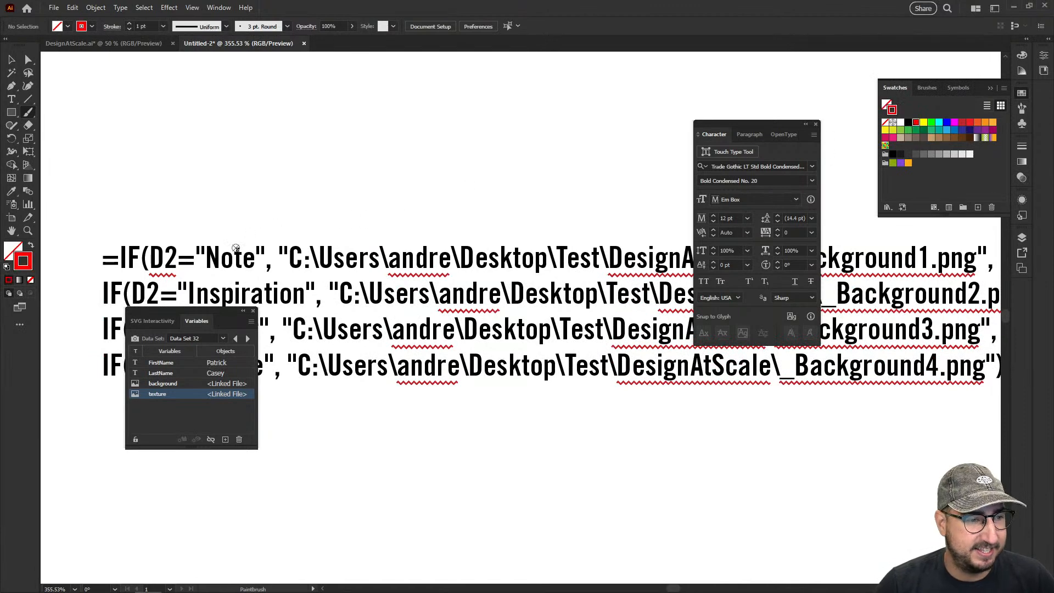
mouse_move(141, 238)
left_mouse_down()
mouse_move(146, 265)
mouse_move(171, 273)
mouse_move(182, 237)
mouse_move(152, 236)
mouse_move(165, 239)
left_mouse_up()
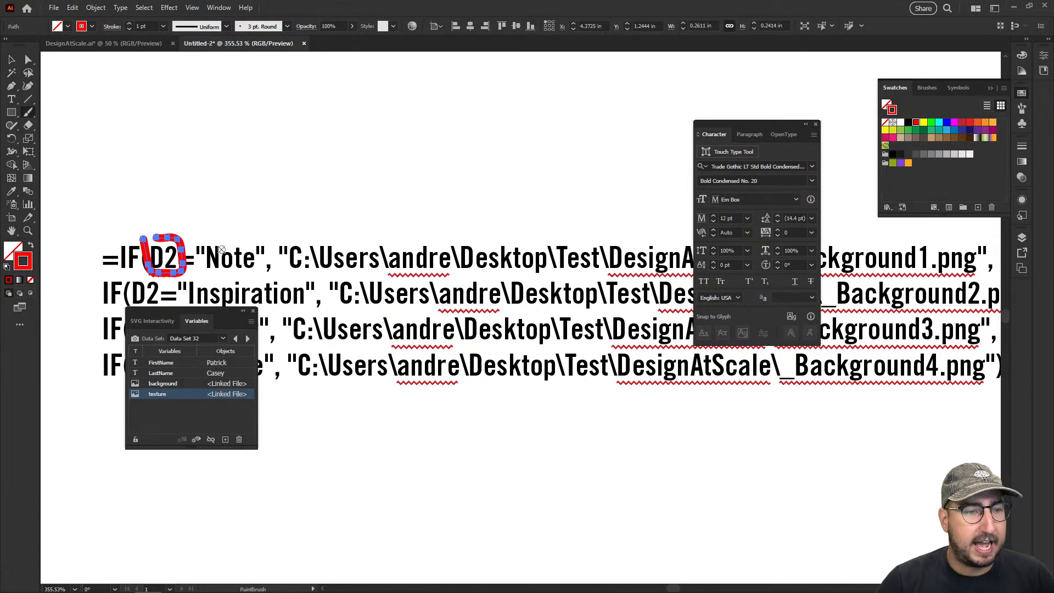
Paint a red arc about 0.24 in wide from D2 towards "Note" and show the annotated formula without the interface
left_click_drag(190, 236, 235, 222)
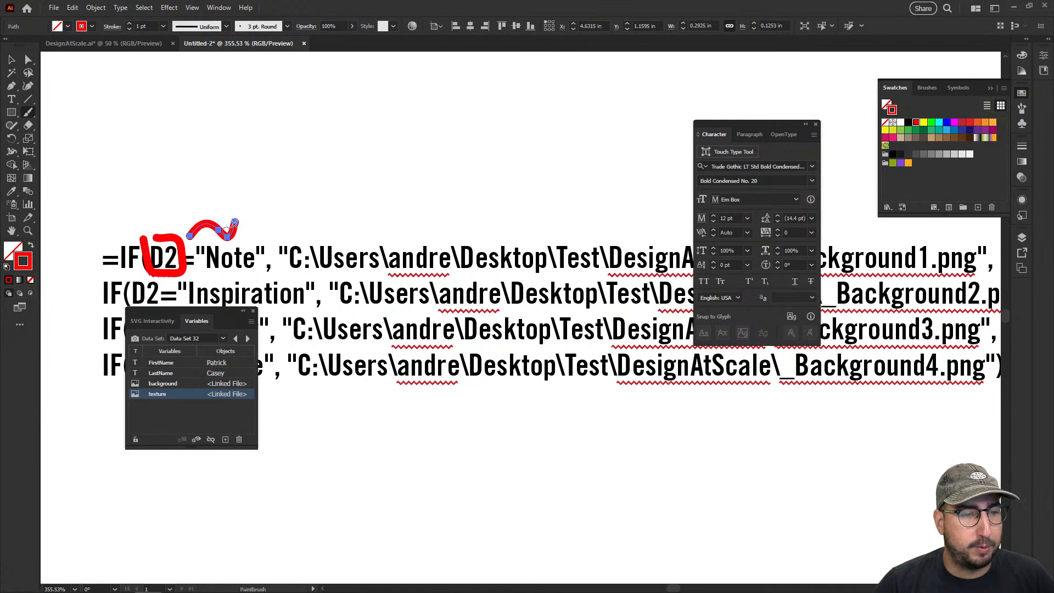
key("ctrl+z")
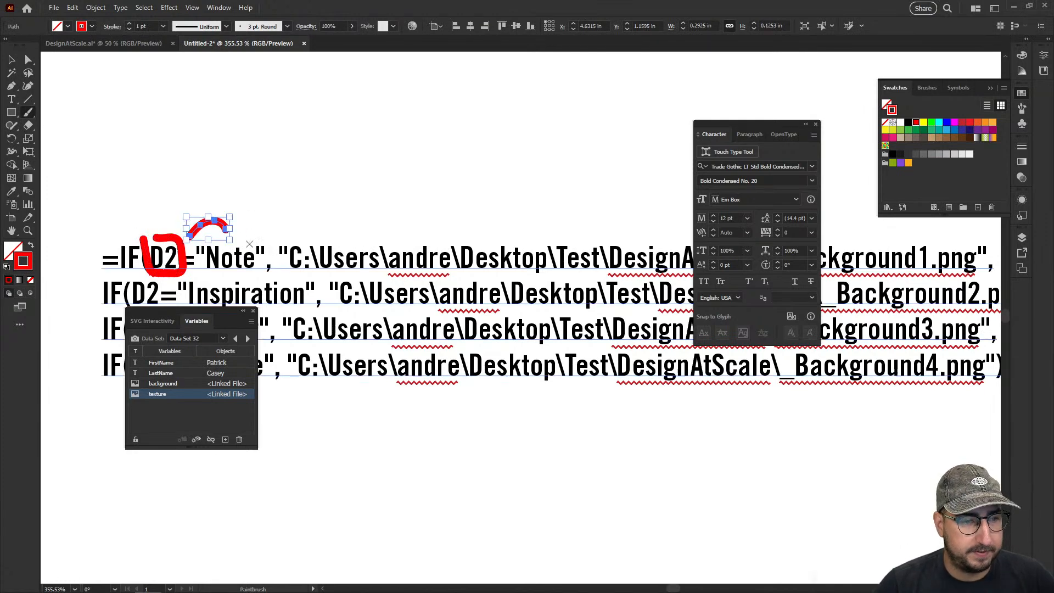
scroll(233, 241, "right", 3)
scroll(232, 242, "down", 1)
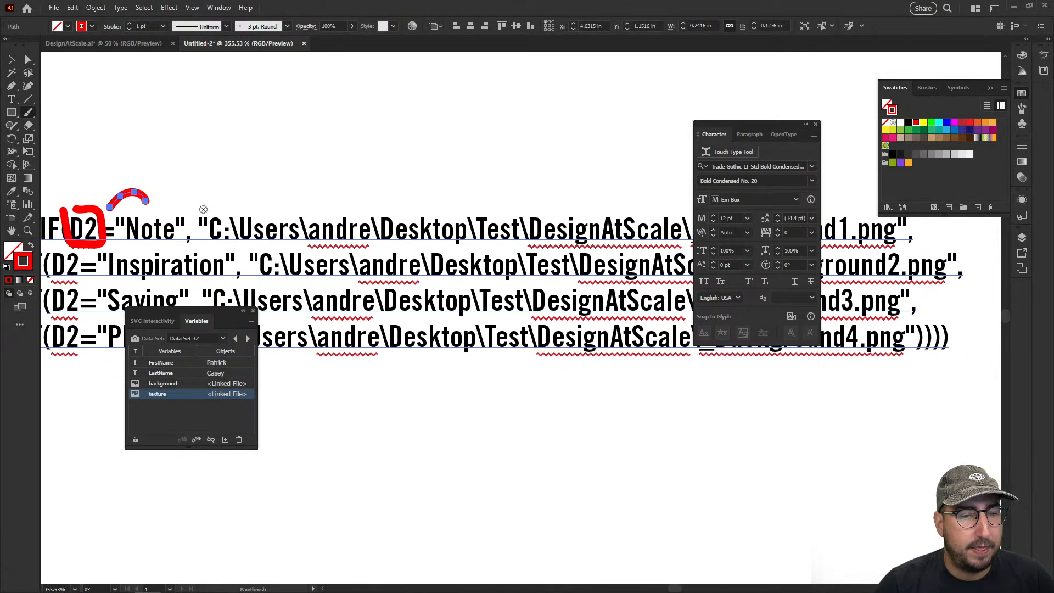
key("Tab")
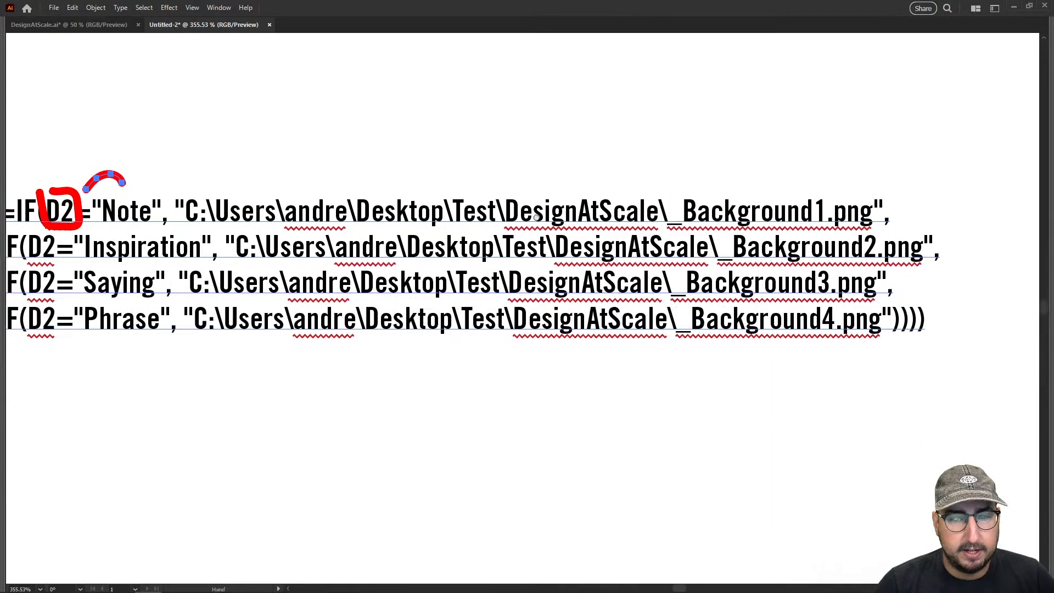
key("space")
left_click_drag(511, 213, 605, 239)
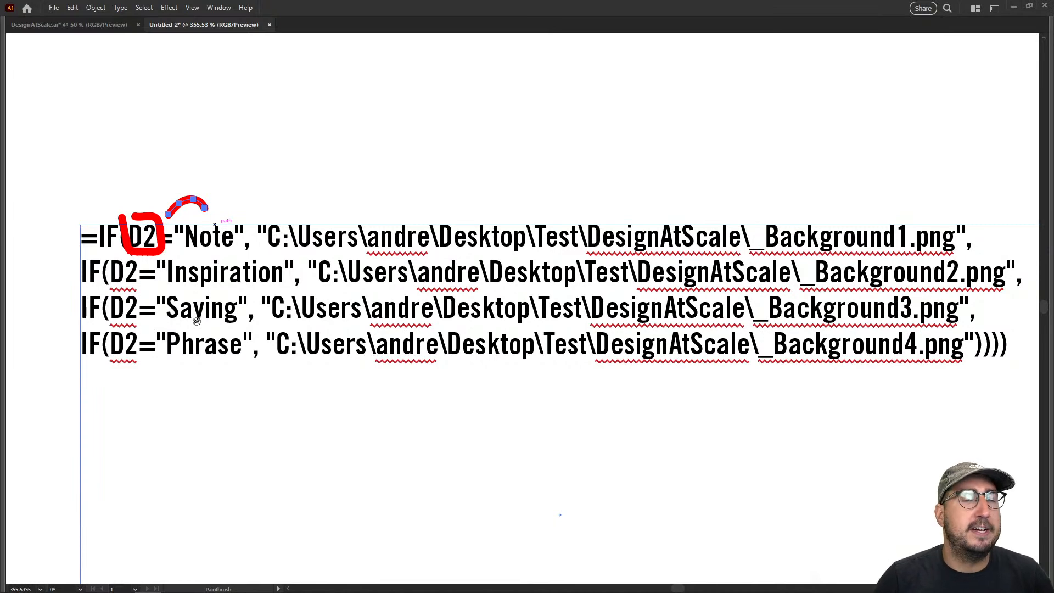
Switch to Google Sheets, collapse the formula display and look at the Category header and its first entries
mouse_move(74, 592)
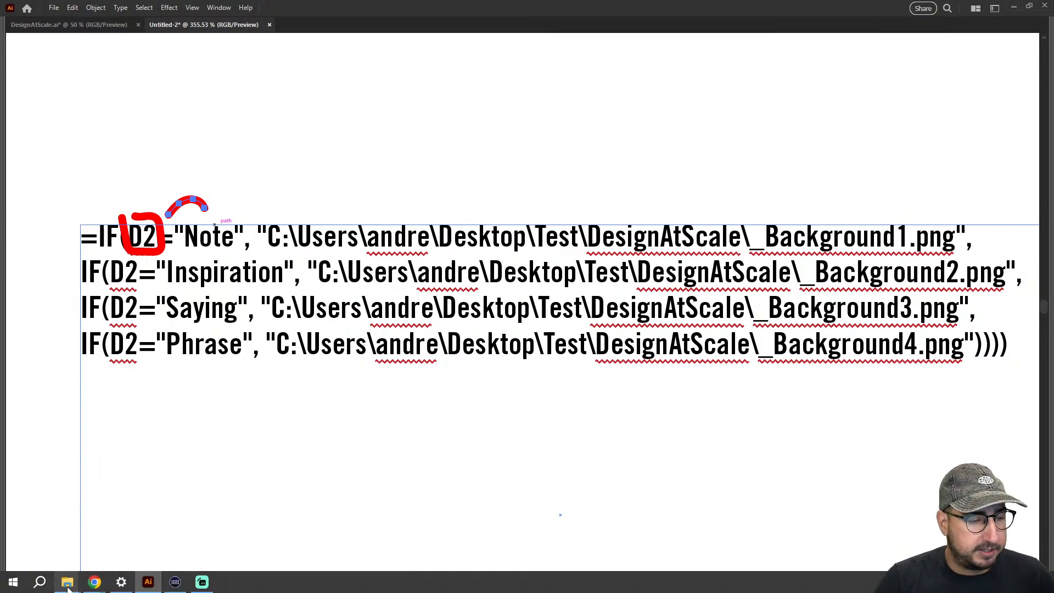
left_click(158, 527)
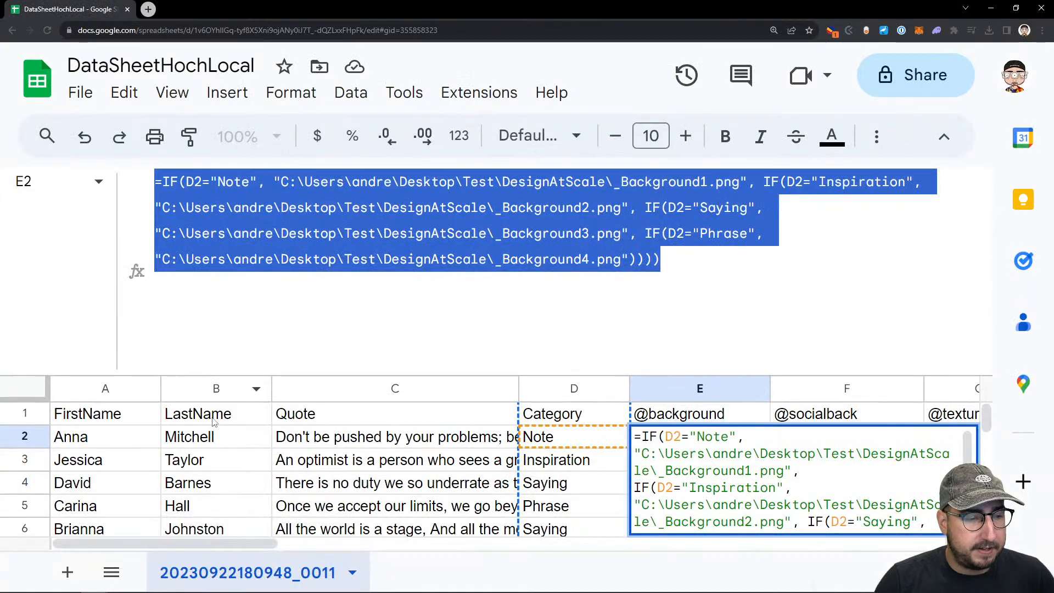
left_click_drag(300, 379, 305, 176)
left_click(575, 235)
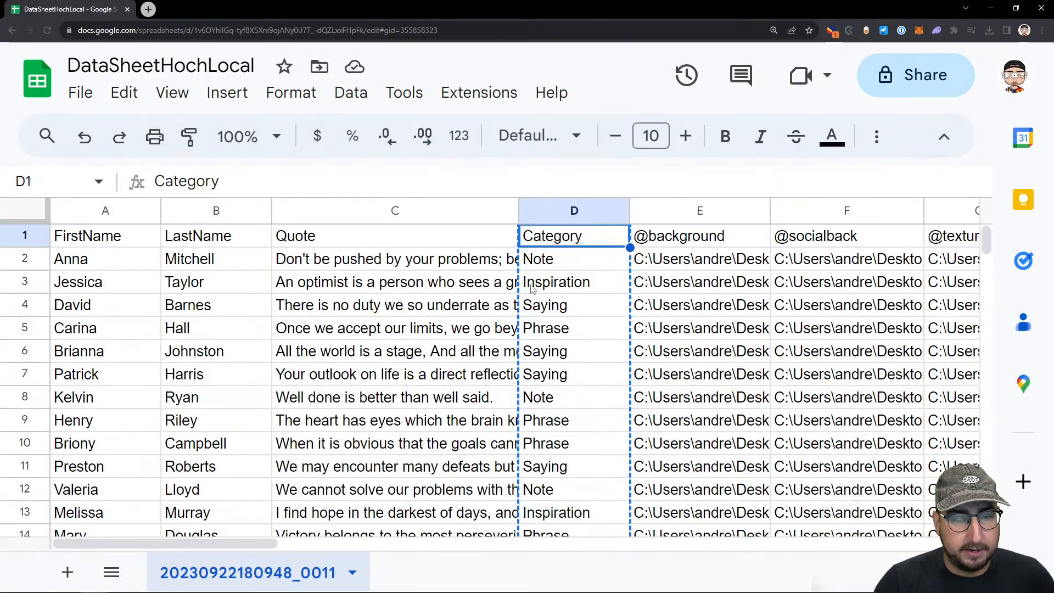
left_click(574, 285)
left_click(567, 268)
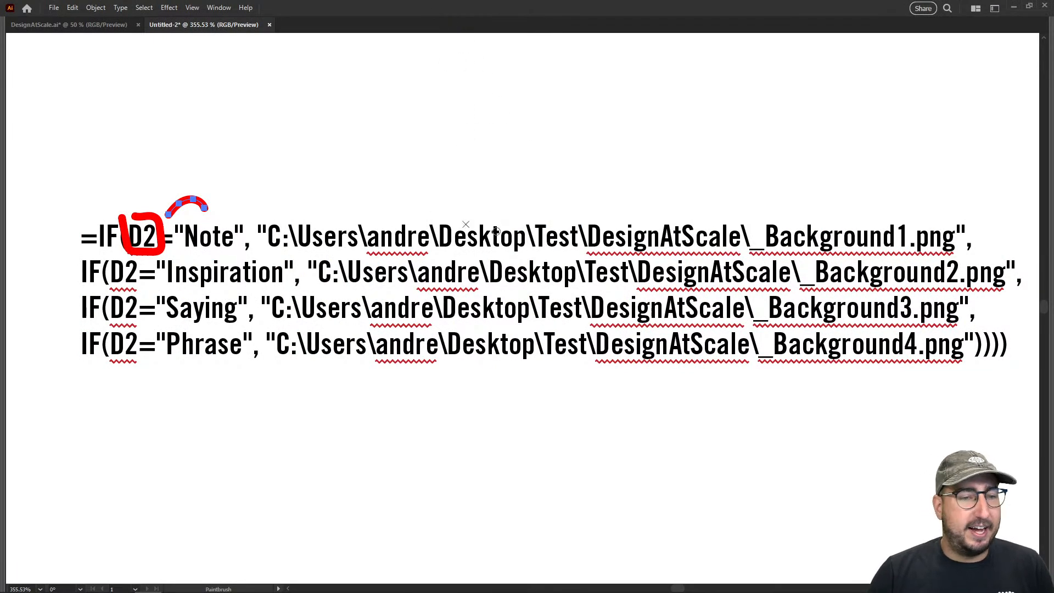
Show the full formula of E2 in Google Sheets and check the folder location of Background1.png in its file properties
key("alt+Tab")
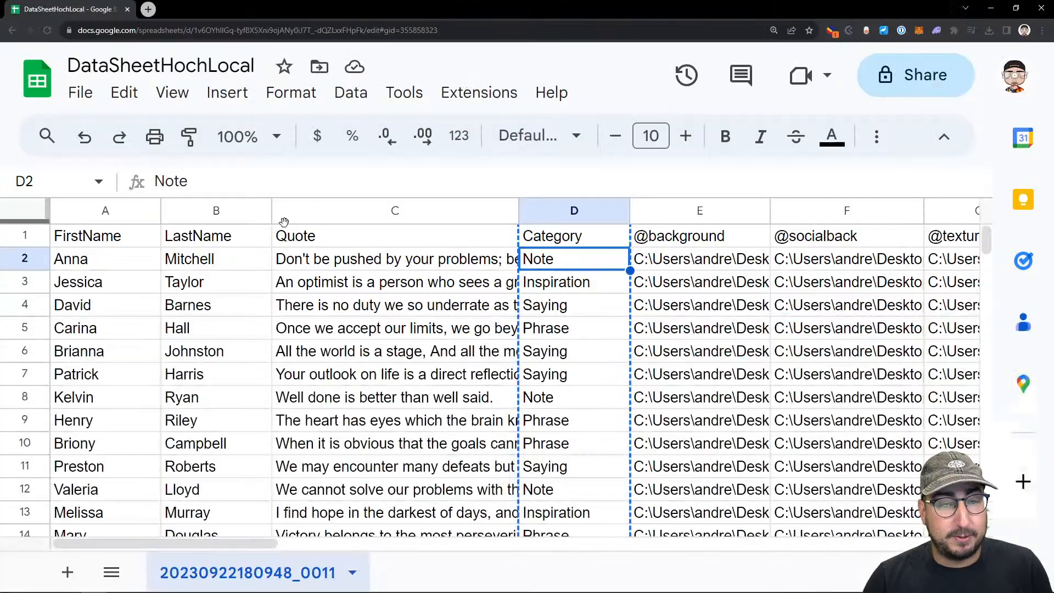
left_click(659, 265)
left_click(603, 258)
left_click(649, 258)
left_click_drag(589, 197, 589, 289)
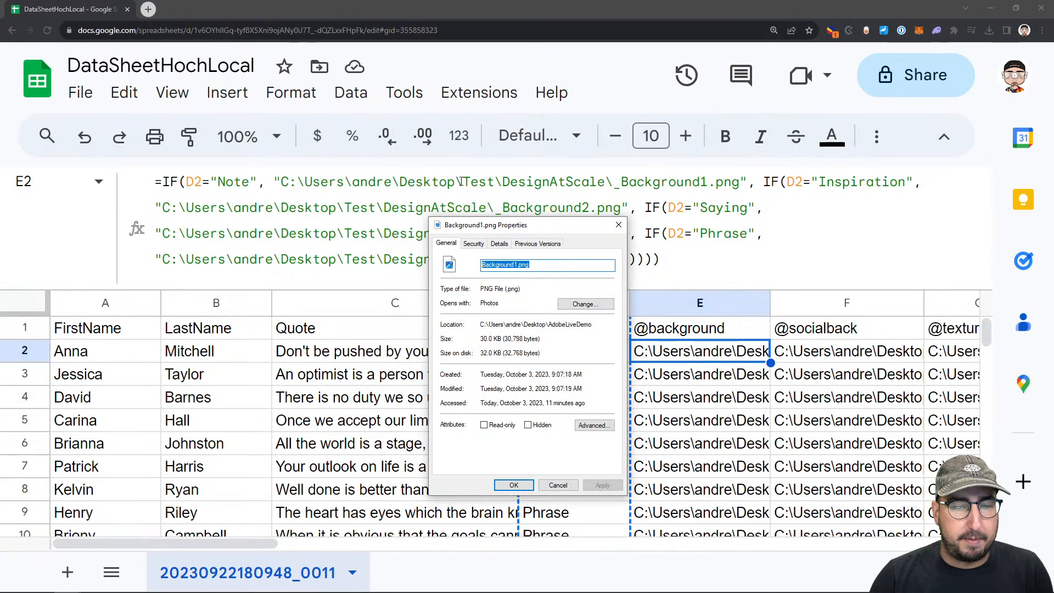
left_click(619, 225)
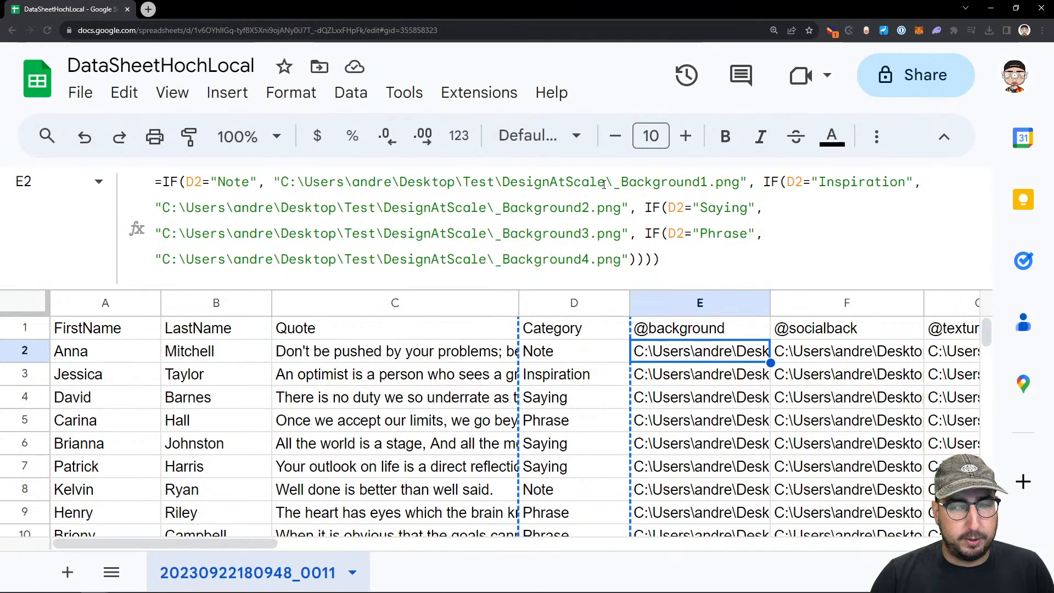
Change the folder and file name in E2's "Note" path to Desktop\AdobeLiveDemo\Background1.png
double_click(559, 184)
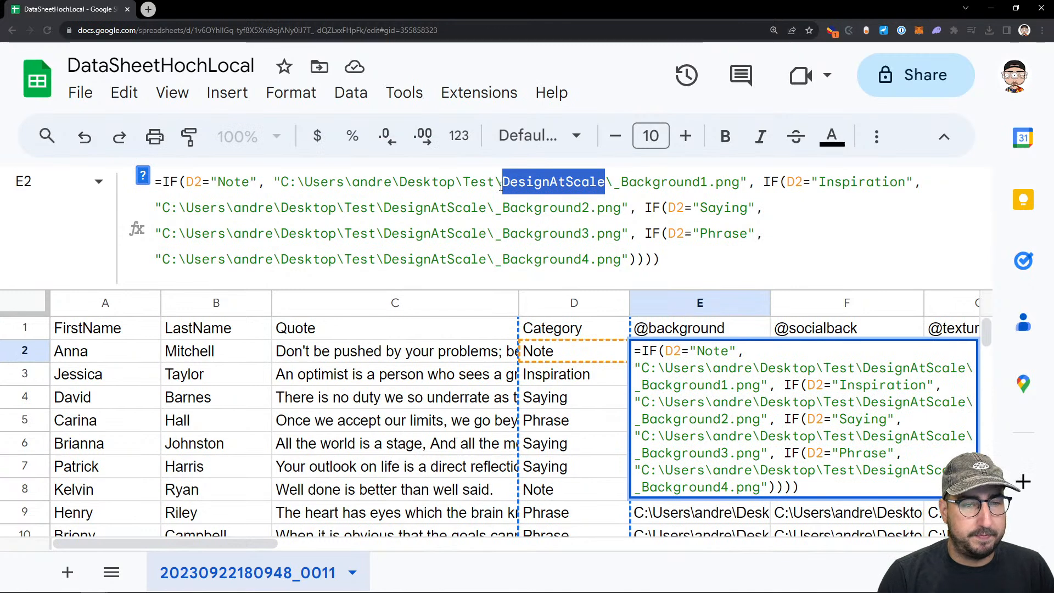
key("BackSpace")
key("BackSpace")
key("BackSpace")
key("BackSpace")
key("BackSpace")
type("AdobeLiveDemo")
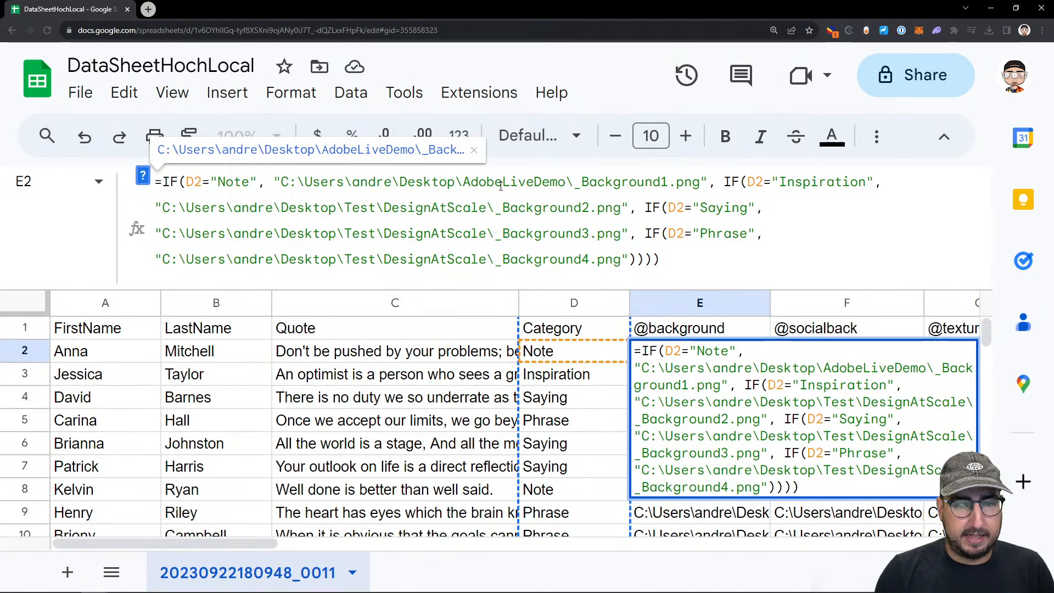
key("Right")
key("Delete")
Copy the corrected folder and file name over E2's "Inspiration" path, ending it in AdobeLiveDemo\Background2.png
left_click_drag(693, 182, 466, 178)
key("ctrl+c")
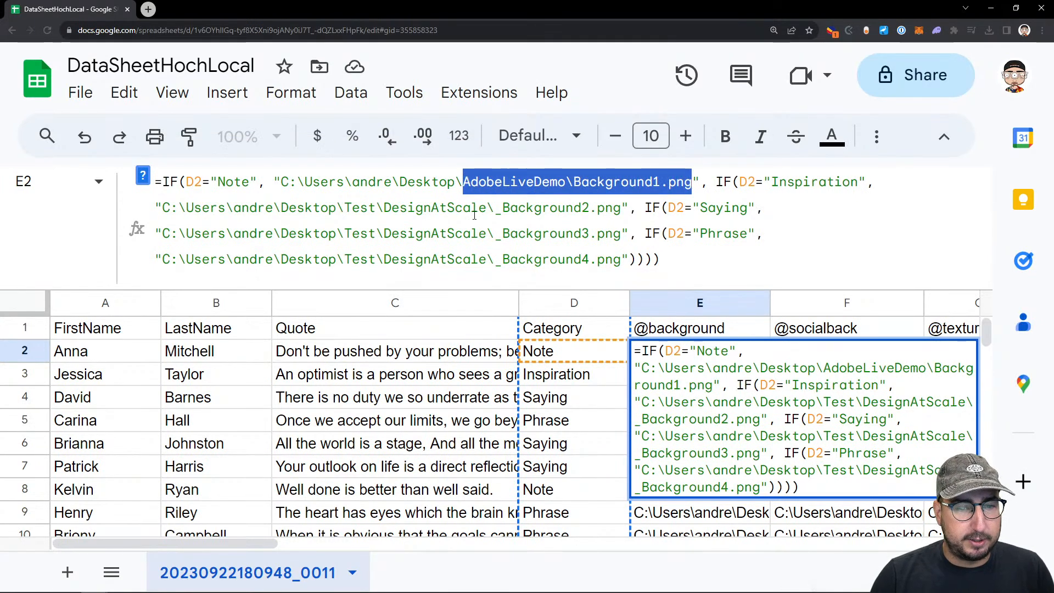
left_click_drag(622, 209, 345, 218)
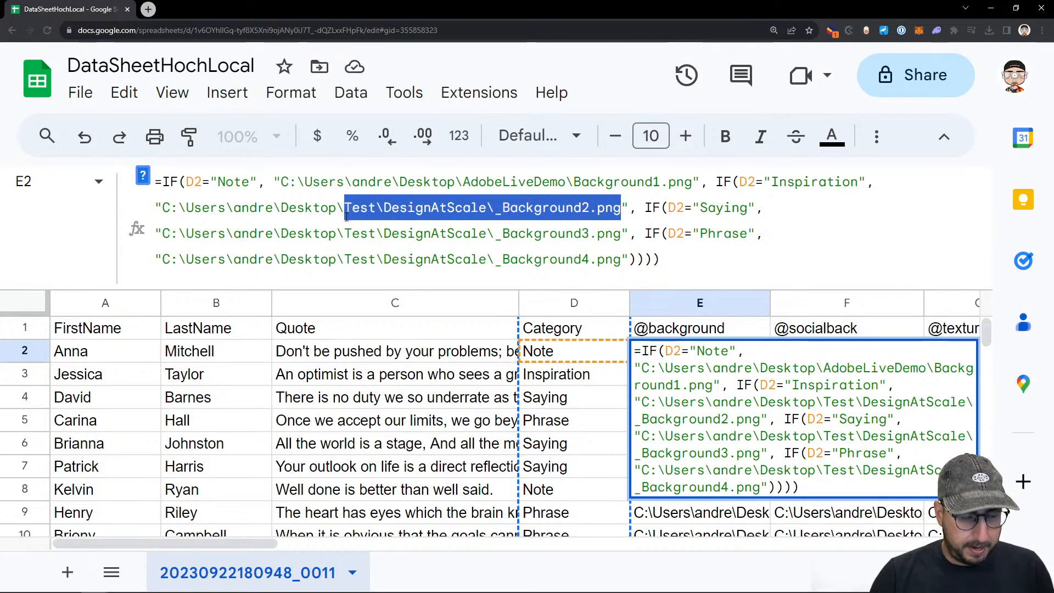
key("ctrl+v")
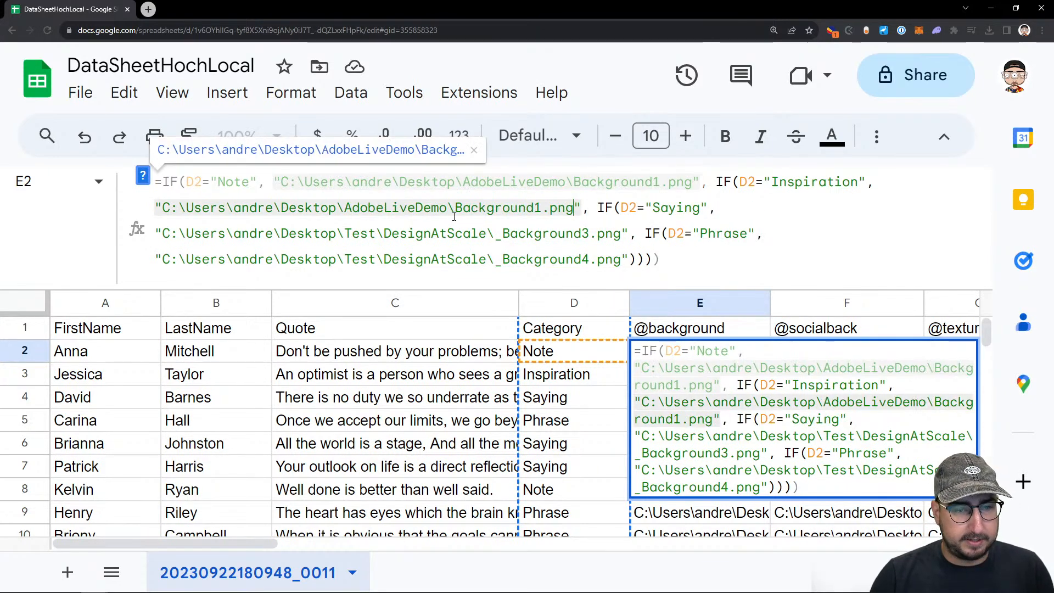
left_click(541, 208)
key("BackSpace")
type("2")
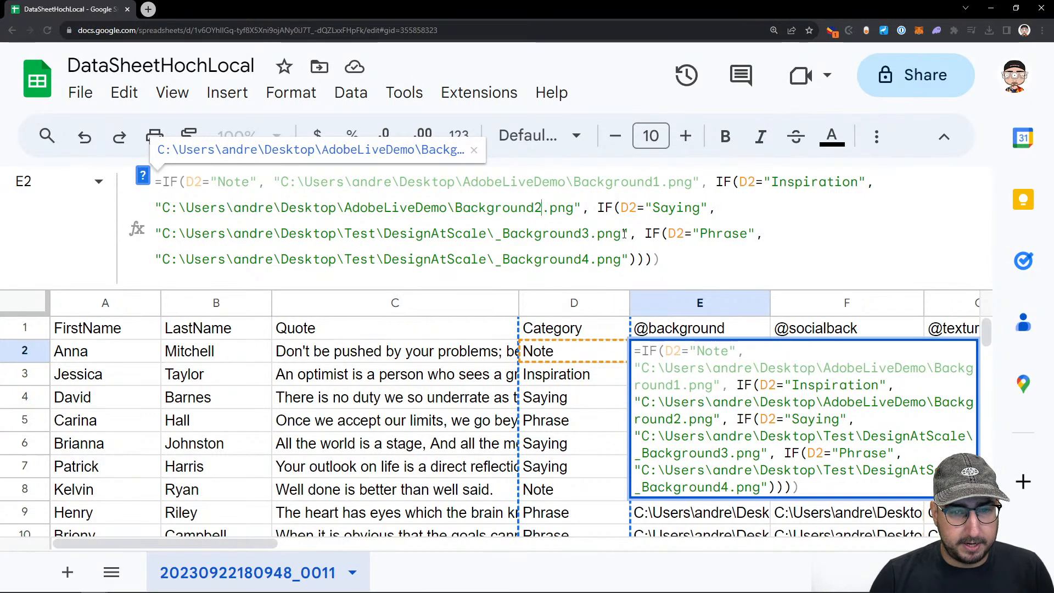
Replace the folder and file name in E2's "Saying" path with AdobeLiveDemo\Background3.png
left_click_drag(623, 235, 516, 235)
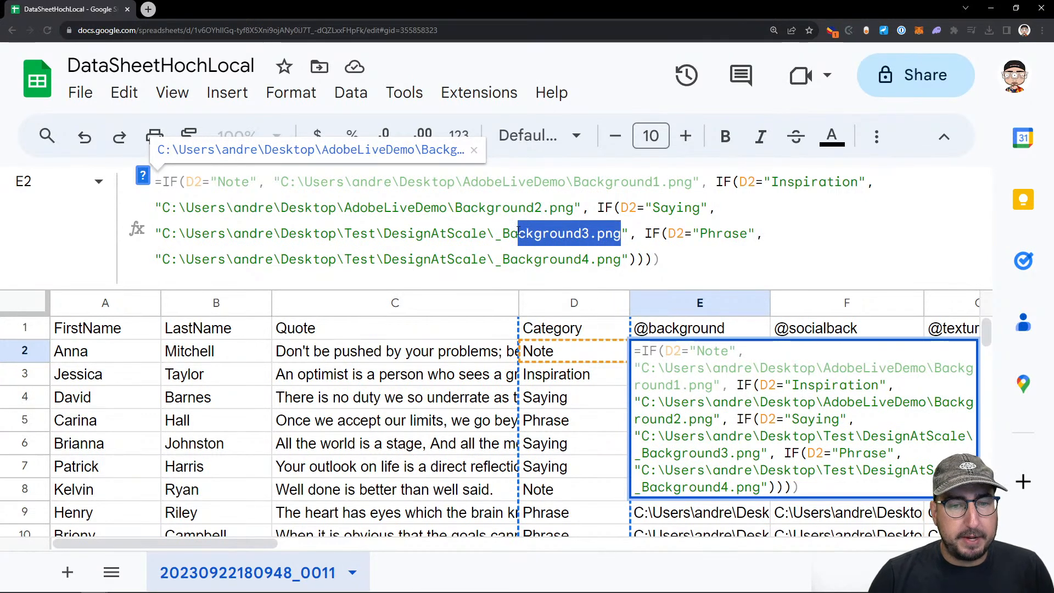
left_click(528, 231)
left_click_drag(599, 236, 352, 231)
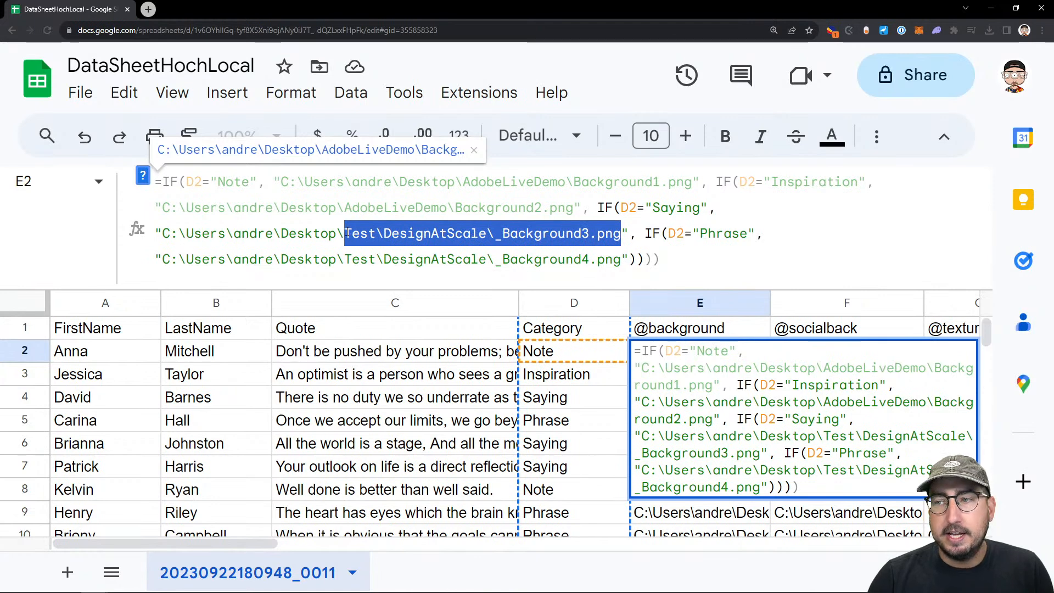
key("ctrl+v")
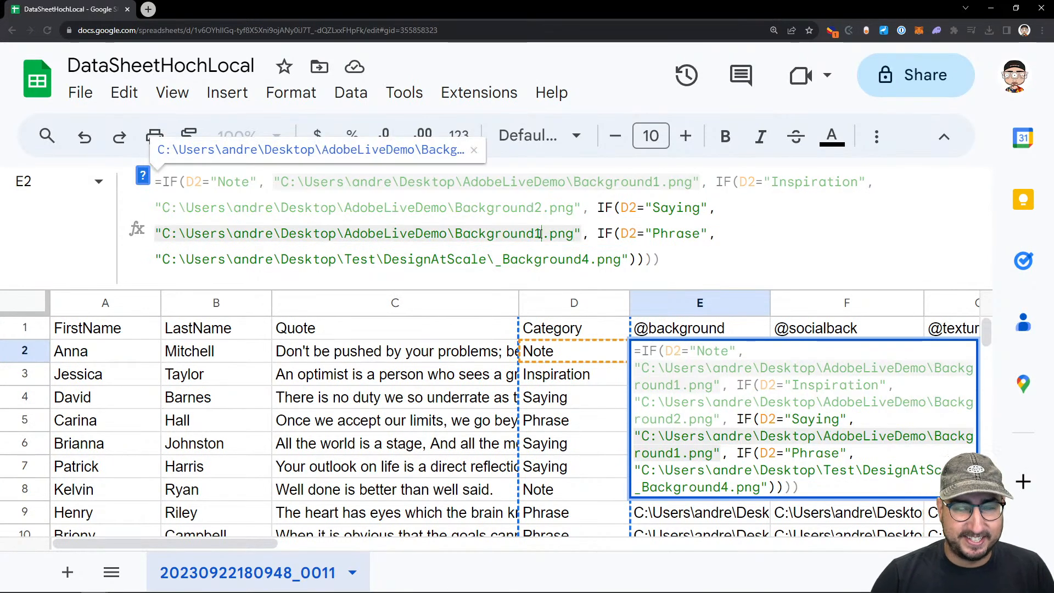
key("BackSpace")
type("3")
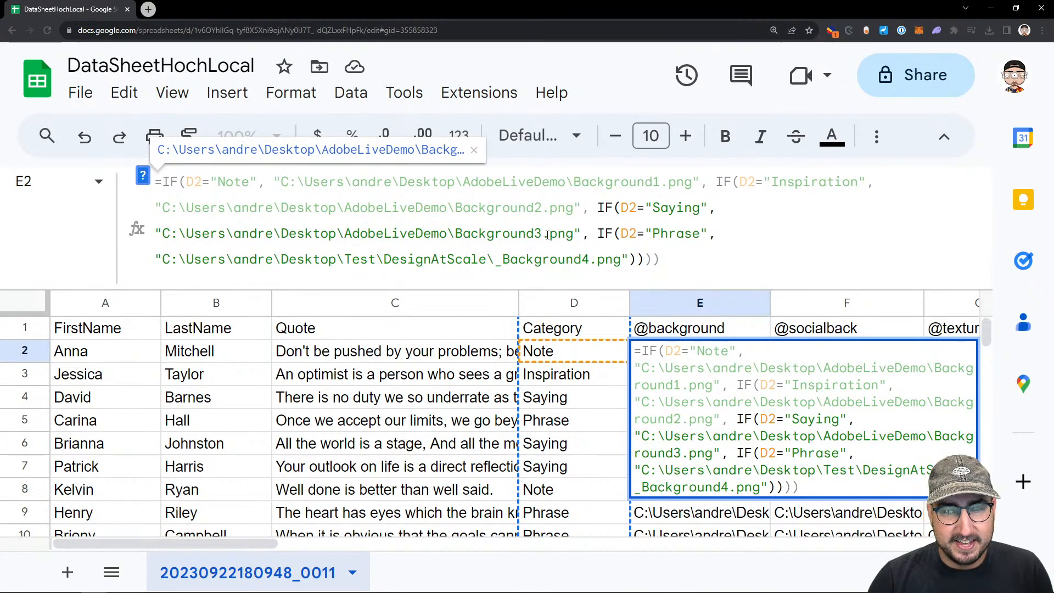
Replace the folder and file name in E2's "Phrase" path with AdobeLiveDemo\Background4.png and commit the formula
left_click_drag(621, 259, 346, 262)
key("ctrl+v")
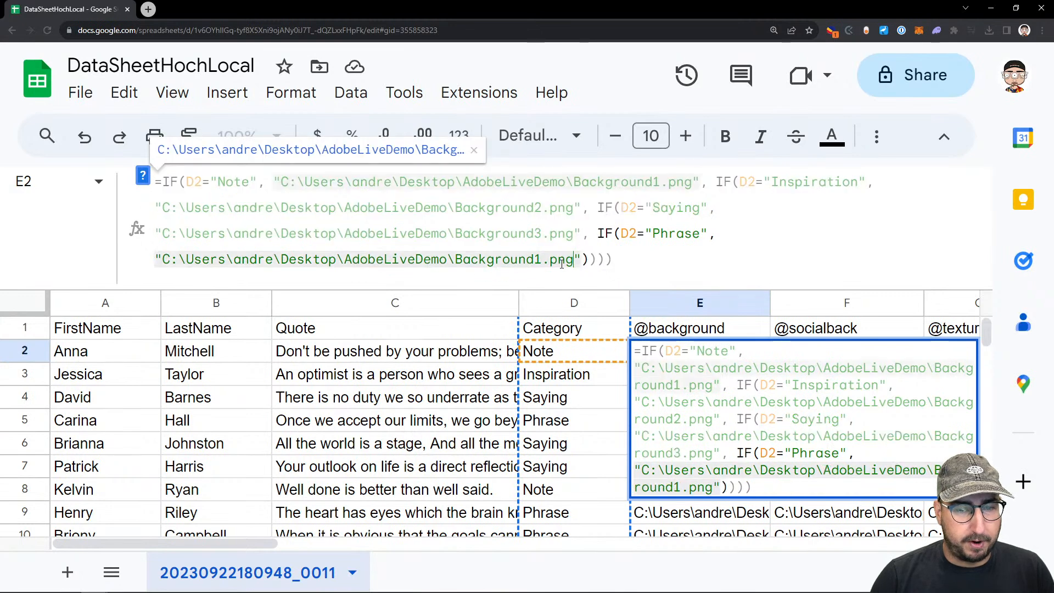
left_click(540, 261)
key("BackSpace")
type("4")
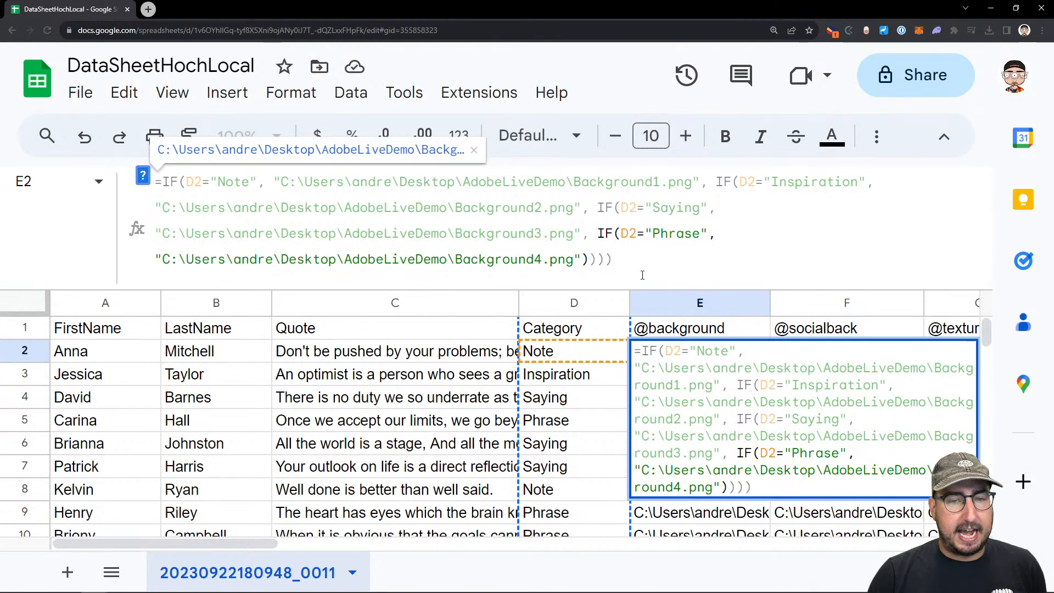
left_click(659, 271)
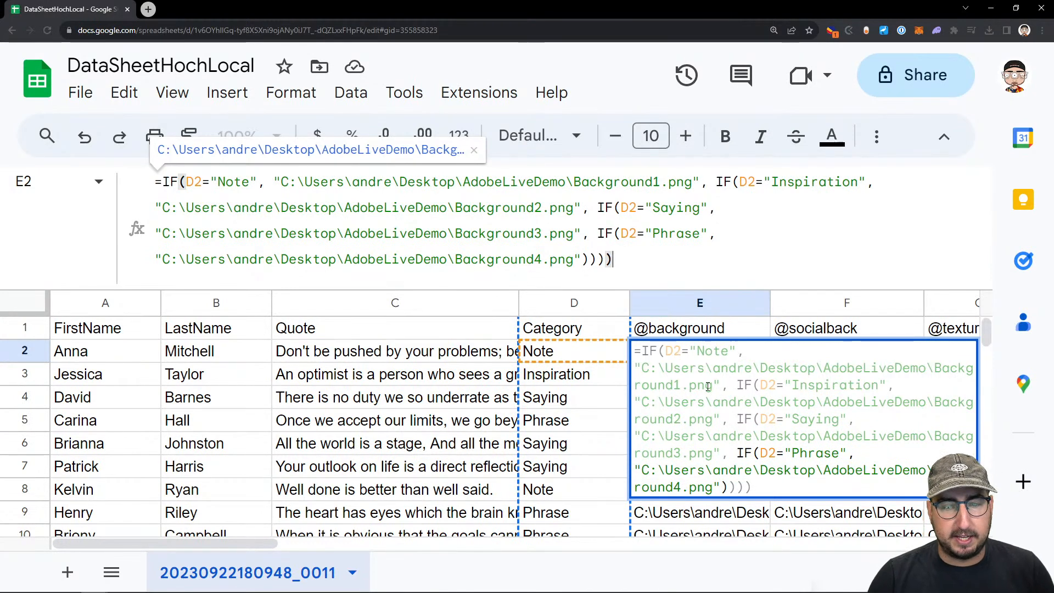
left_click(764, 356)
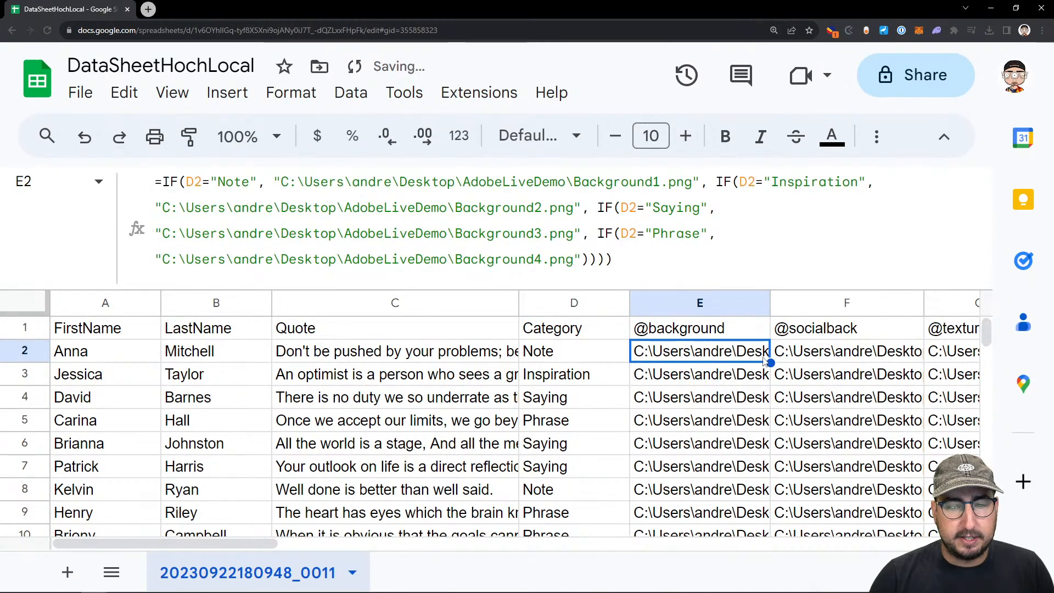
left_click_drag(771, 363, 732, 339)
left_click(631, 371)
left_click(663, 335)
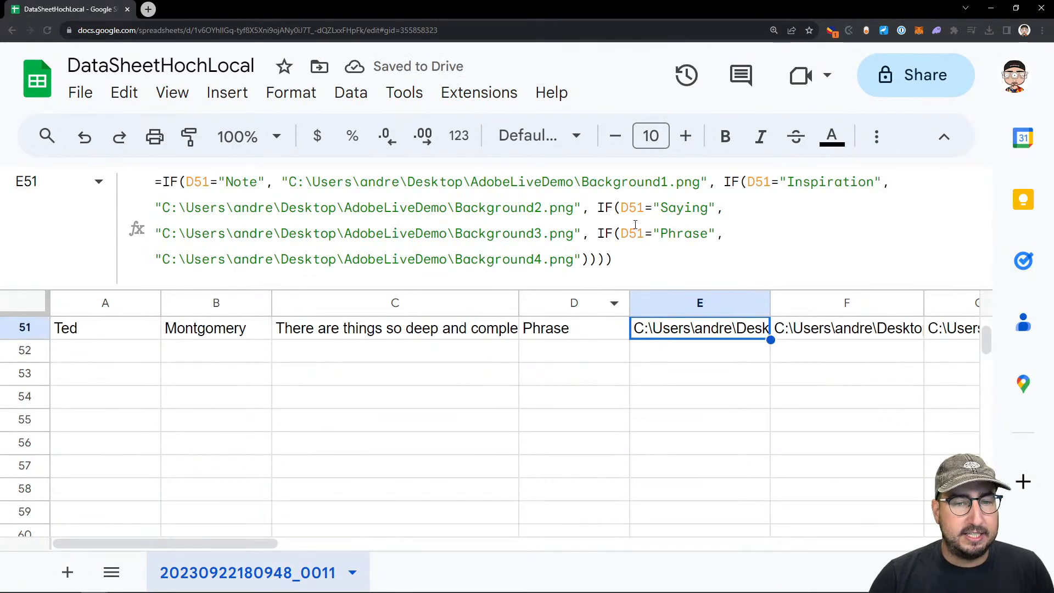
scroll(560, 391, "up", 10)
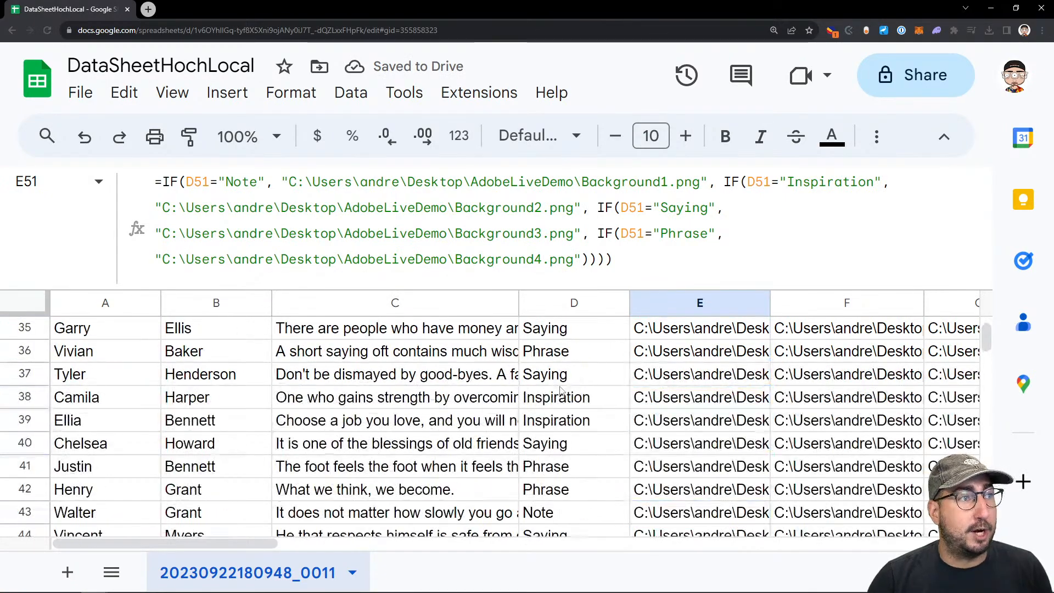
scroll(561, 390, "up", 6)
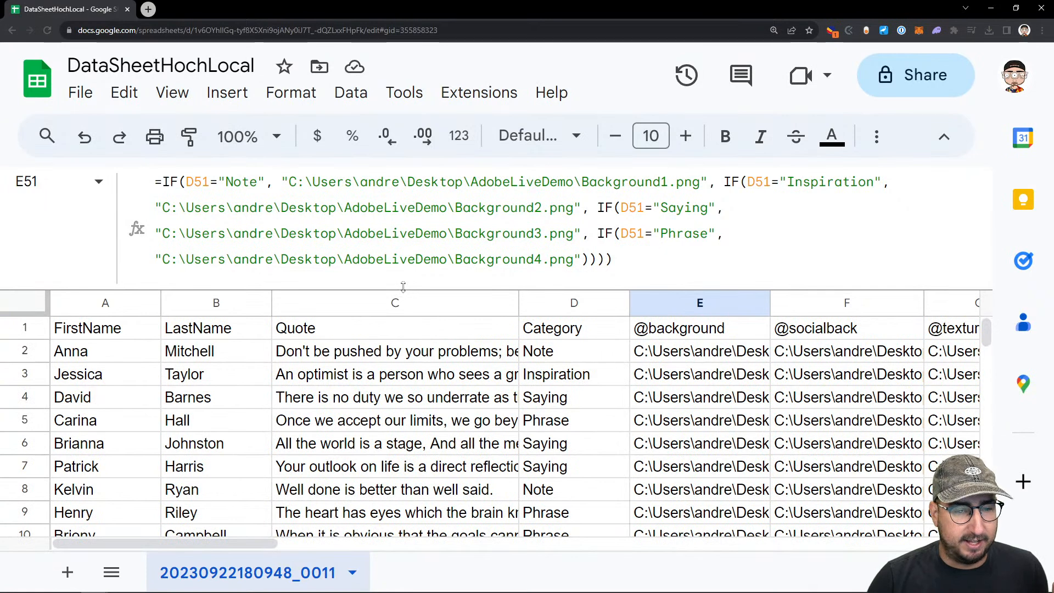
Collapse the formula display and download the DataSheetHochLocal sheet as comma-separated values
left_click_drag(401, 287, 398, 209)
left_click(80, 93)
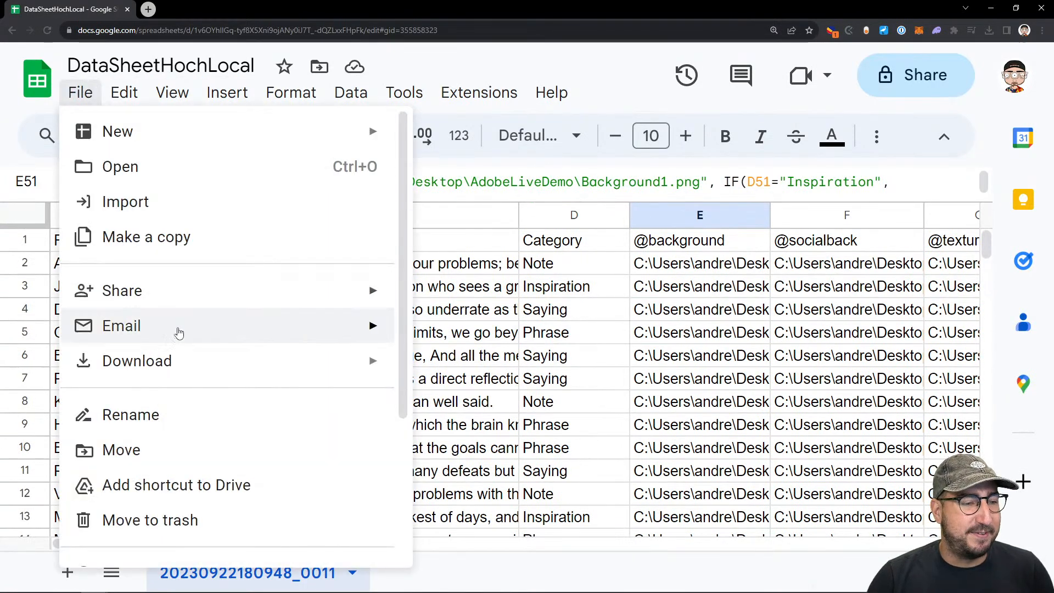
mouse_move(177, 367)
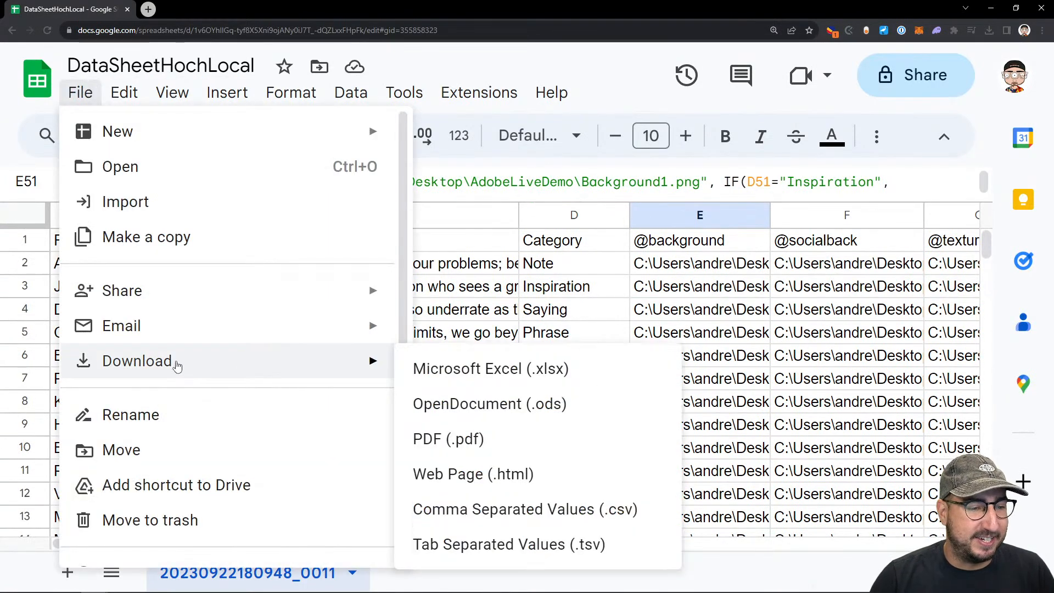
left_click(486, 510)
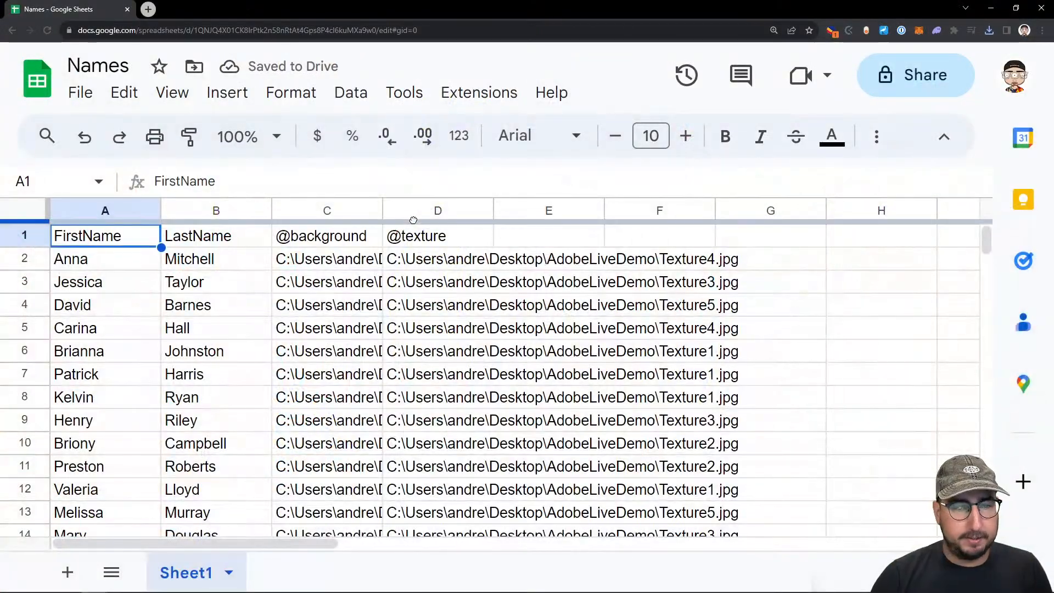
left_click(418, 212)
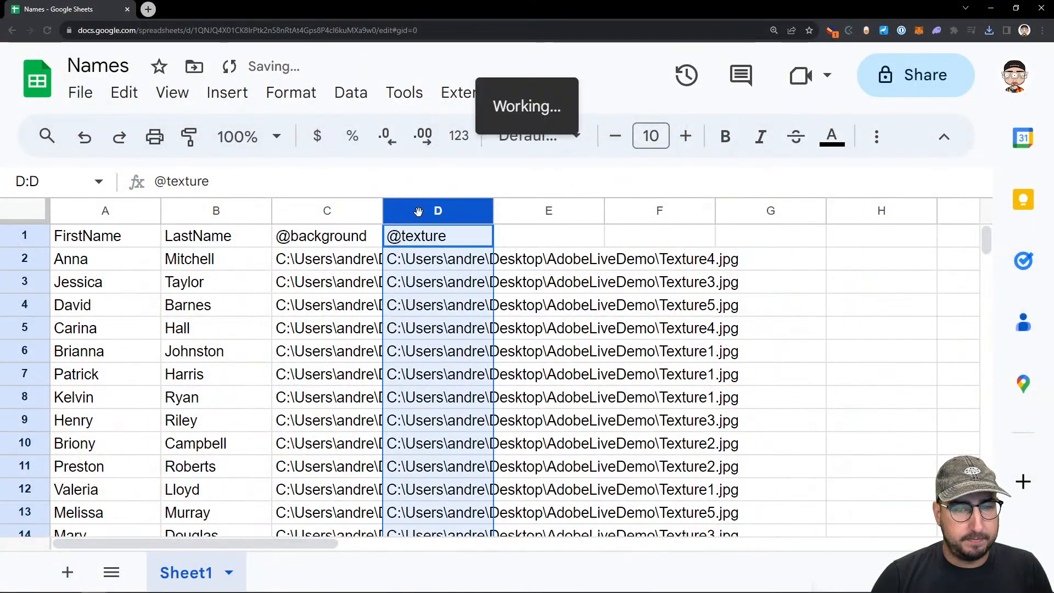
key("ctrl+c")
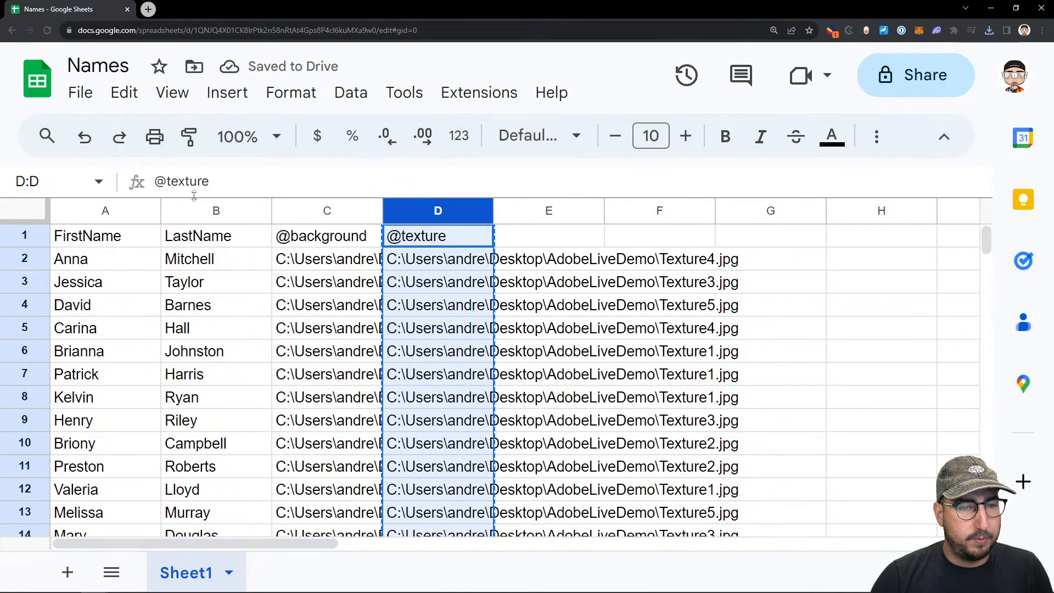
left_click(44, 73)
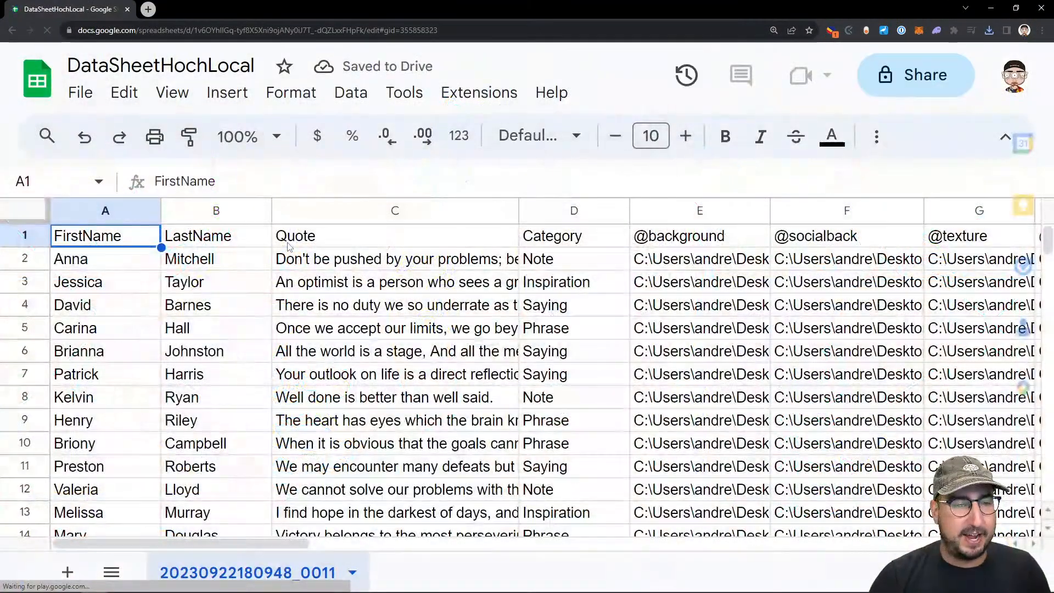
left_click(944, 236)
key("ctrl+space")
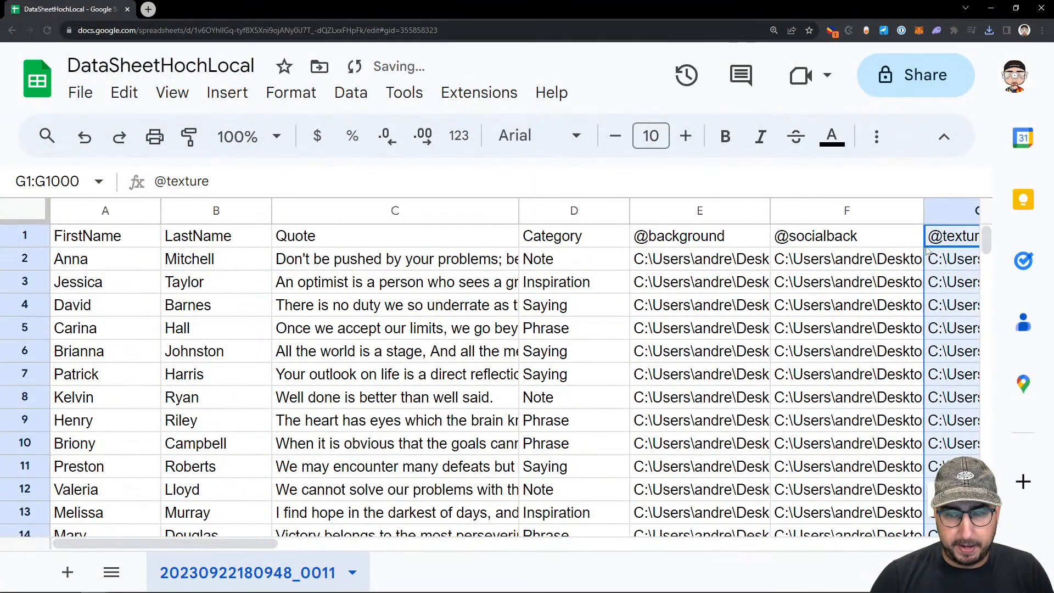
Download the updated DataSheetHochLocal sheet as a CSV file
left_click(77, 92)
mouse_move(266, 360)
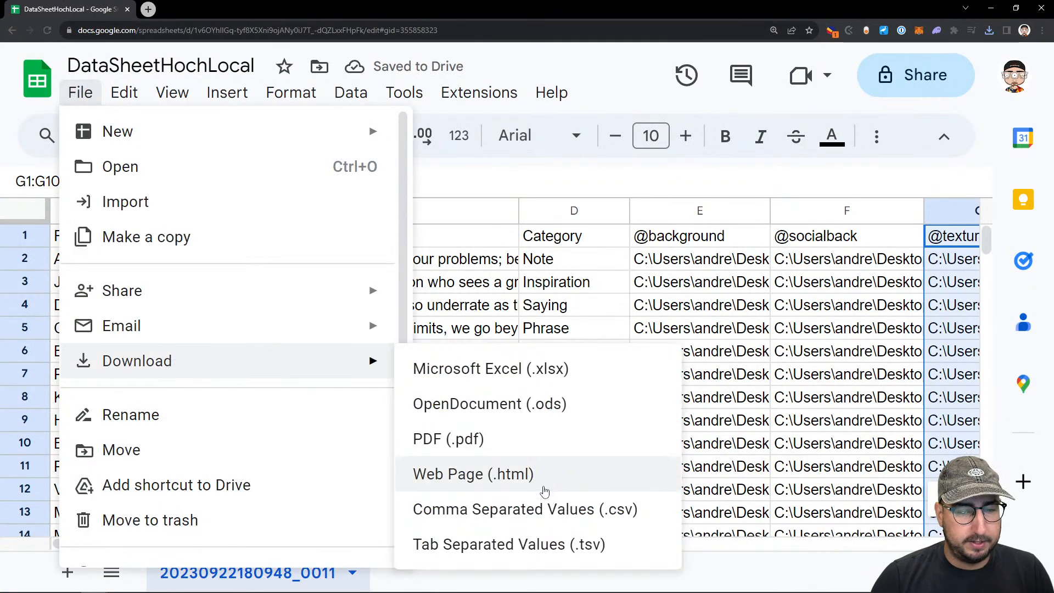
left_click(536, 506)
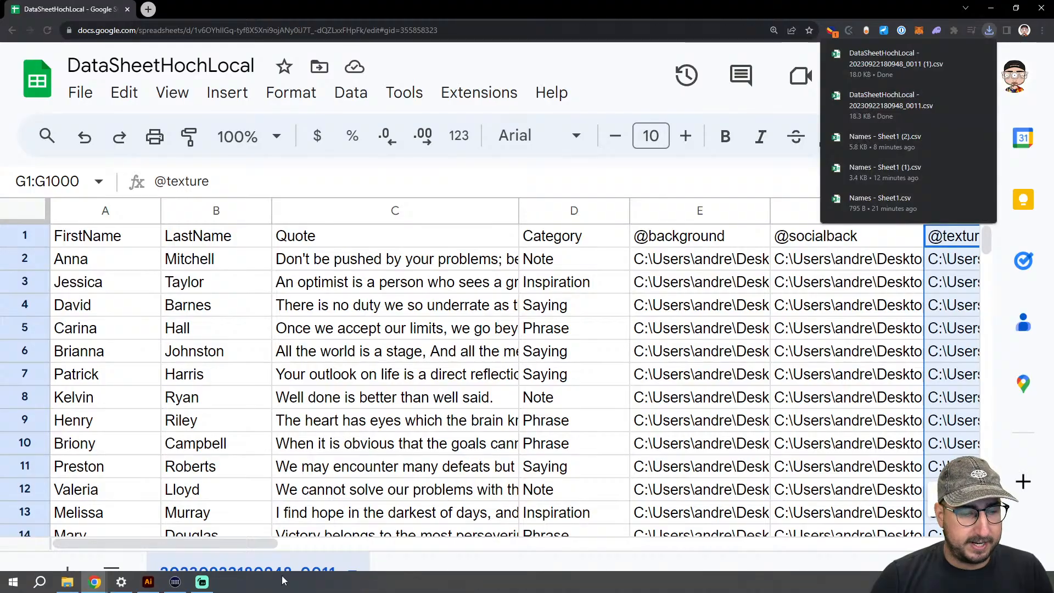
Switch to Illustrator, delete the annotated formula with its red marks, and bring back the interface with the card in view
left_click(158, 584)
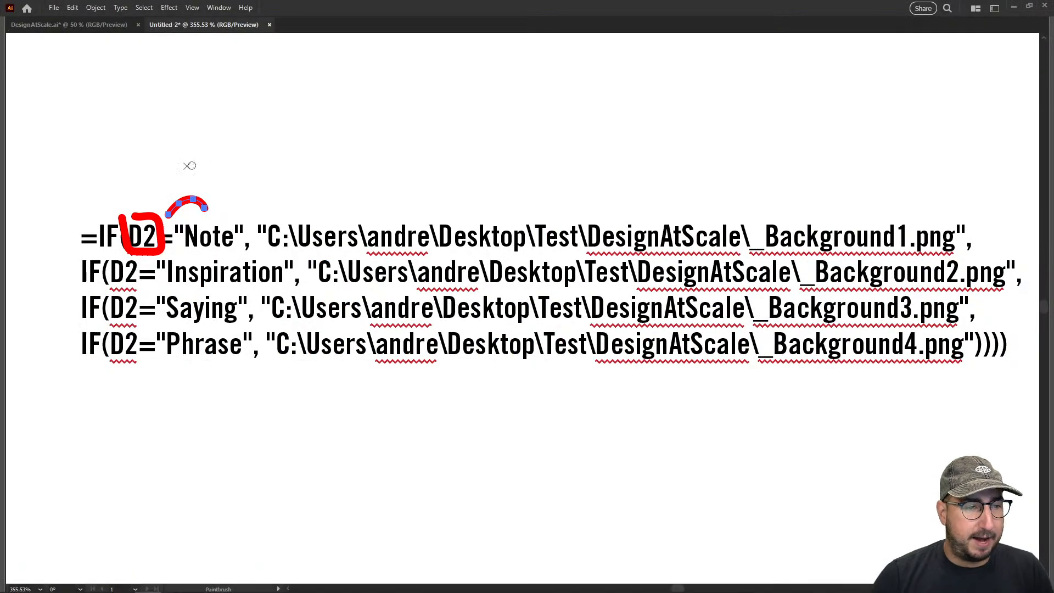
key("v")
left_click_drag(67, 168, 368, 447)
key("Delete")
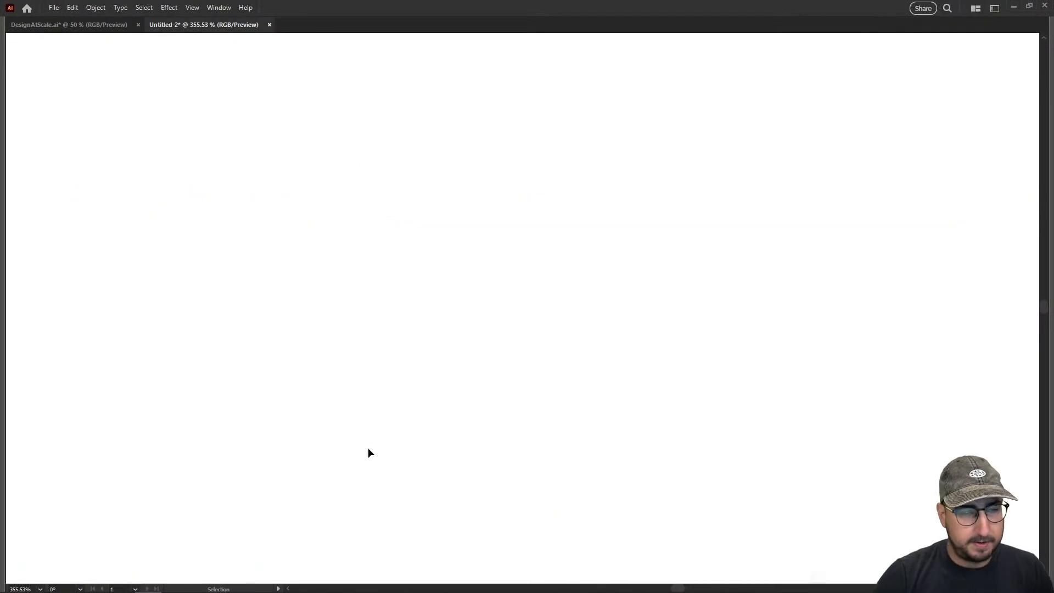
key("Tab")
key("z")
left_click(448, 362, "alt")
left_click(449, 362, "alt")
left_click(449, 362, "alt")
left_click(449, 362, "alt")
left_click_drag(424, 389, 502, 451)
Load the newest DataSheetHochLocal CSV from Downloads as the variable library and enlarge the Variables panel to list every variable
left_click(251, 323)
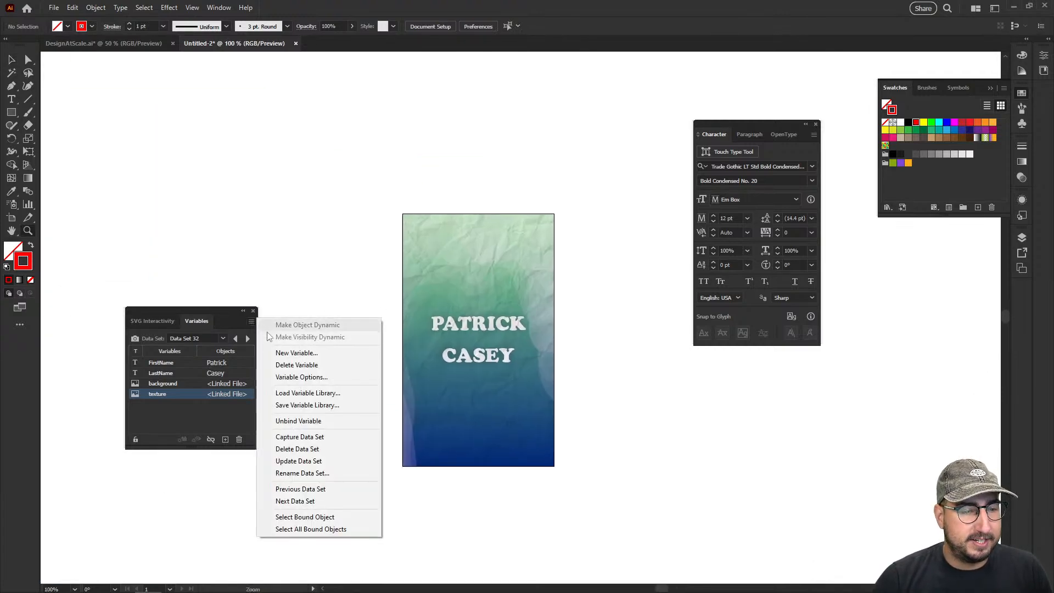
left_click(308, 391)
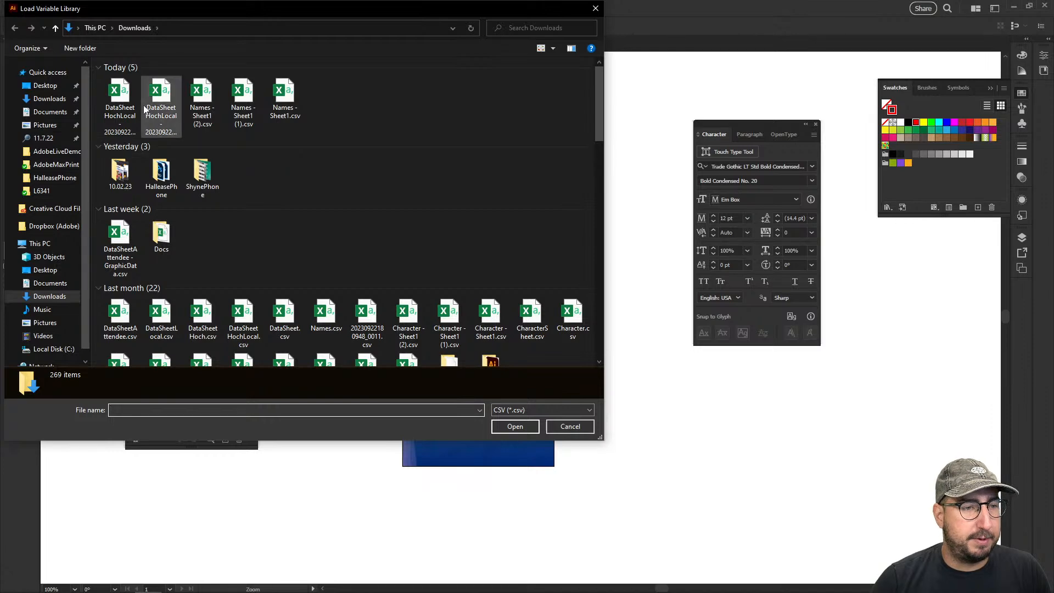
left_click(120, 104)
left_click(507, 427)
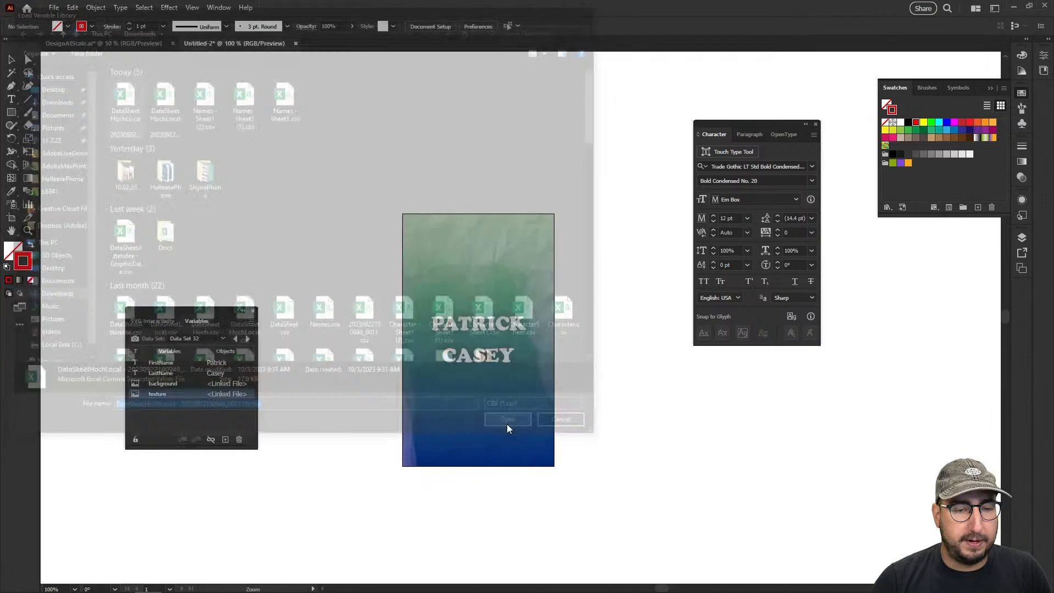
left_click(582, 317)
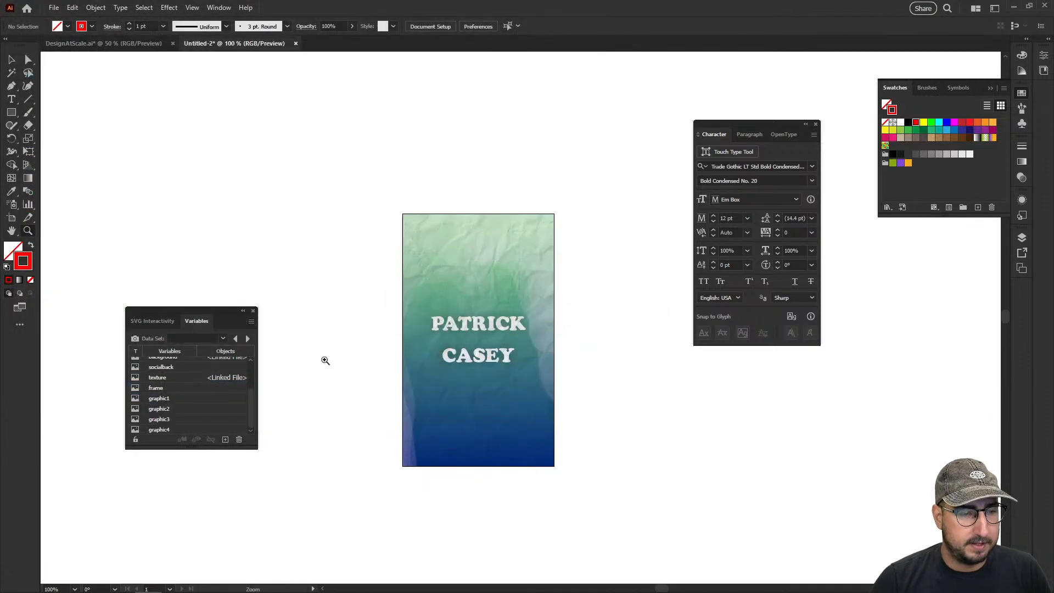
left_click_drag(196, 448, 197, 546)
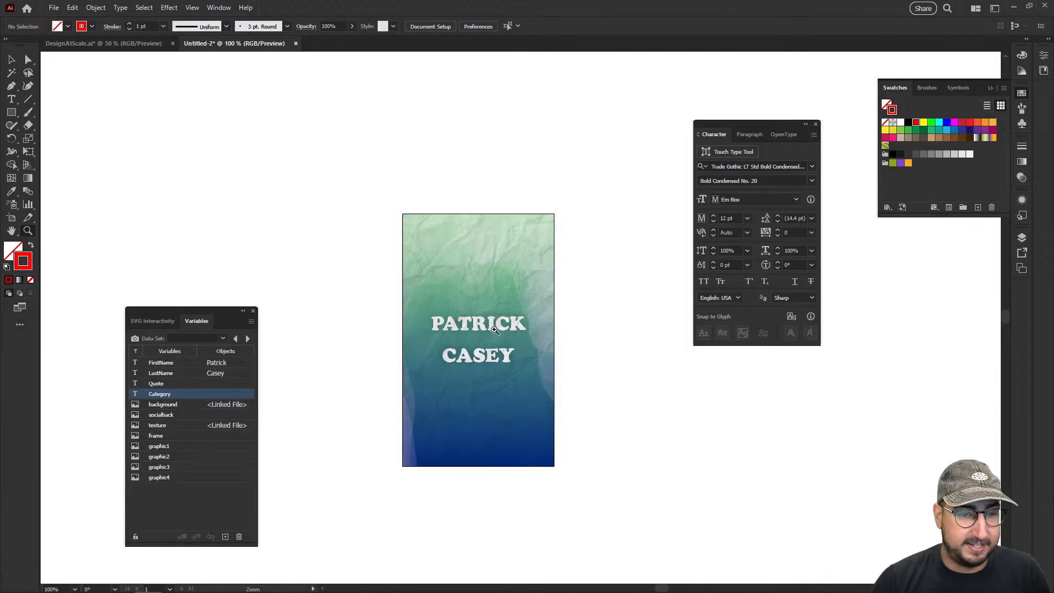
Move the paper texture image sideways so that it hangs over the card's right edge
left_click(494, 330)
left_click(494, 329)
key("v")
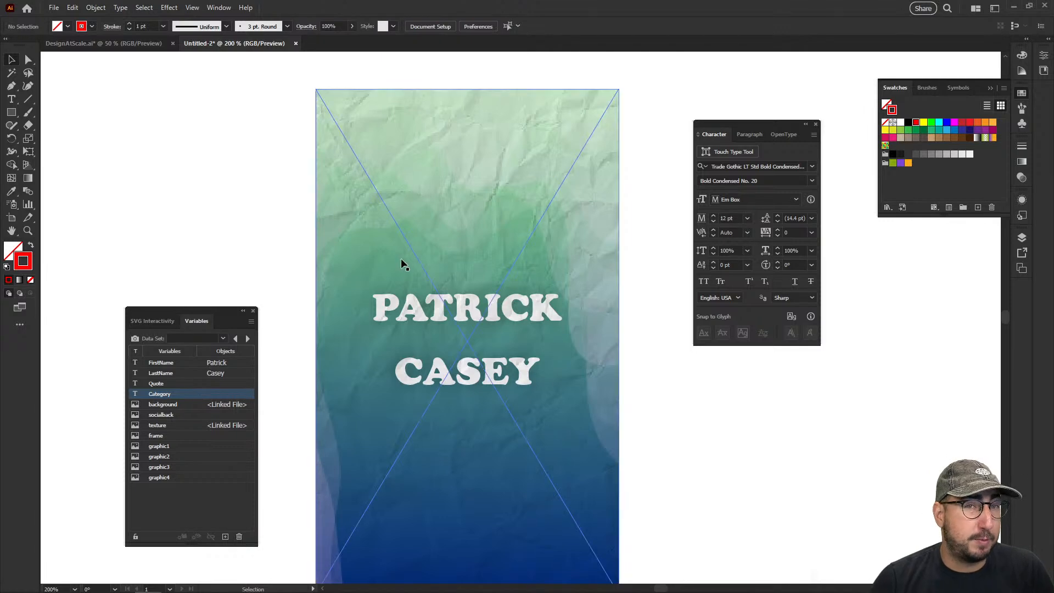
left_click_drag(401, 264, 601, 266)
Duplicate the last-name text near the card's bottom edge and scale the copy down to about 16.4 pt
left_click_drag(455, 369, 455, 561)
left_click_drag(460, 518, 420, 390)
key("s")
left_click_drag(546, 341, 506, 377)
Replace the wording of the small text copy at the card's bottom with "CATEGORY"
key("t")
double_click(425, 442)
type("CATEGORY")
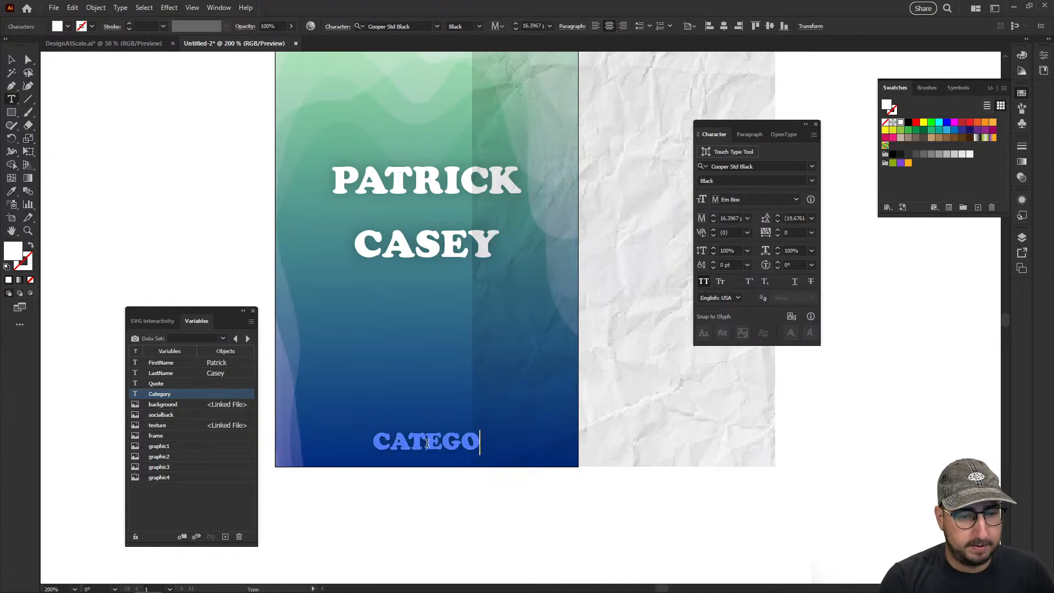
Finish editing the CATEGORY text and bind it to the Category text variable
key("Escape")
left_click(186, 537)
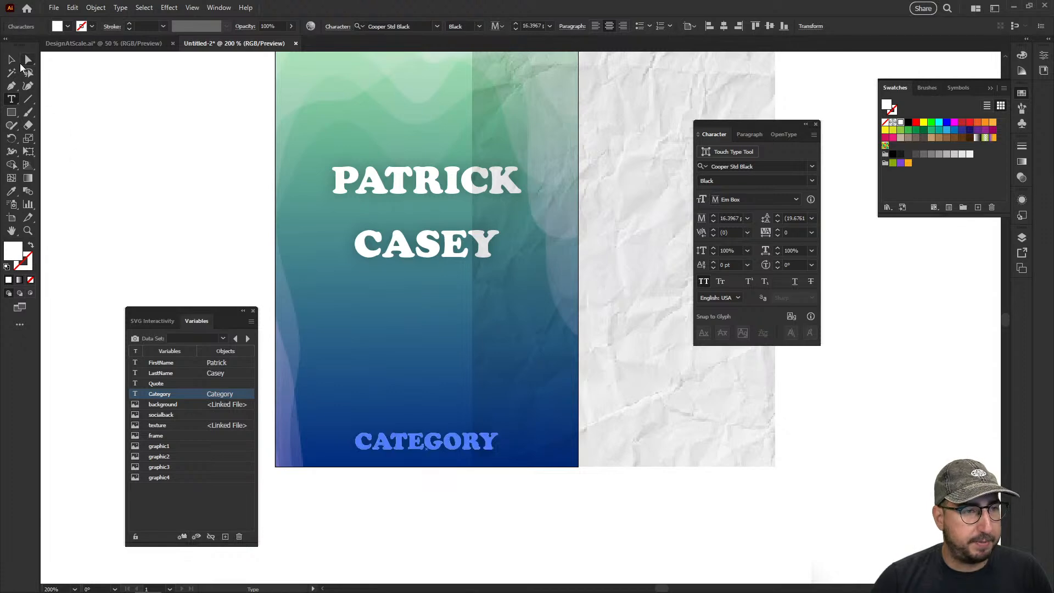
key("Escape")
Try unbinding the paper texture image from the texture variable, and undo that unbinding
left_click(536, 304)
left_click(212, 425)
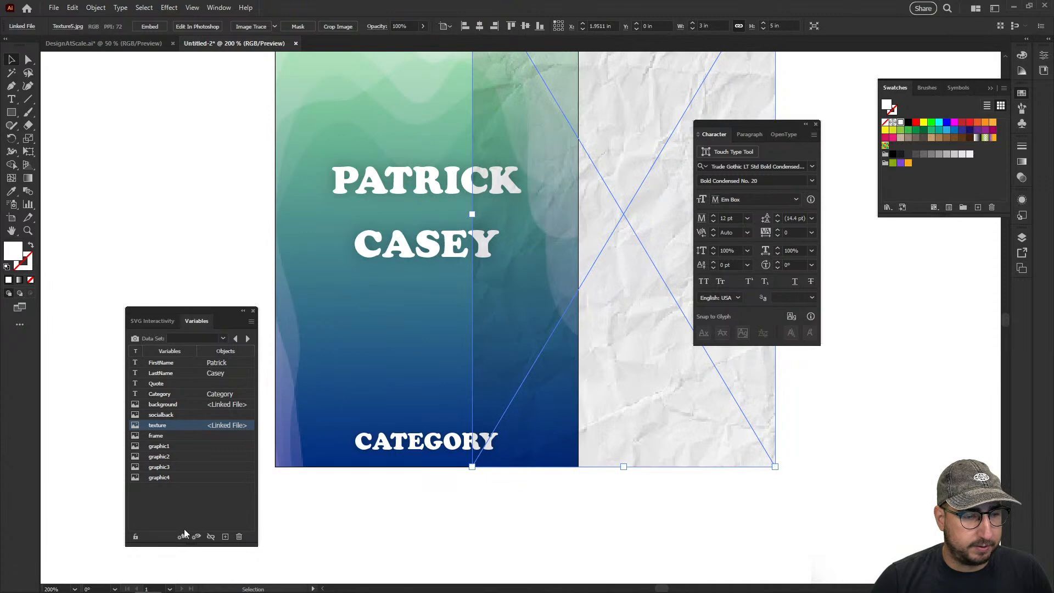
left_click(211, 537)
left_click(324, 307)
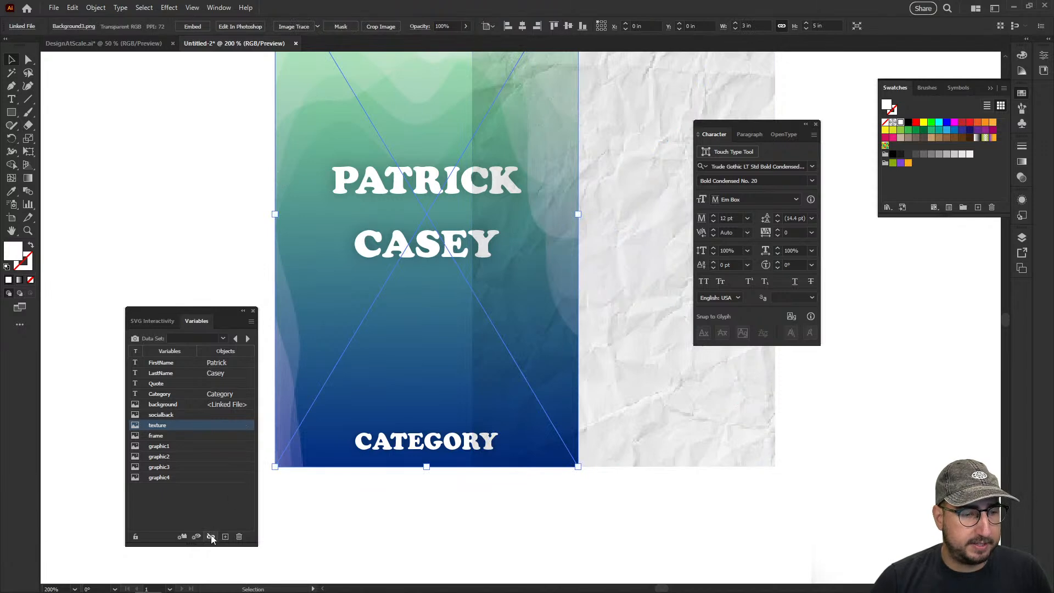
key("ctrl+z")
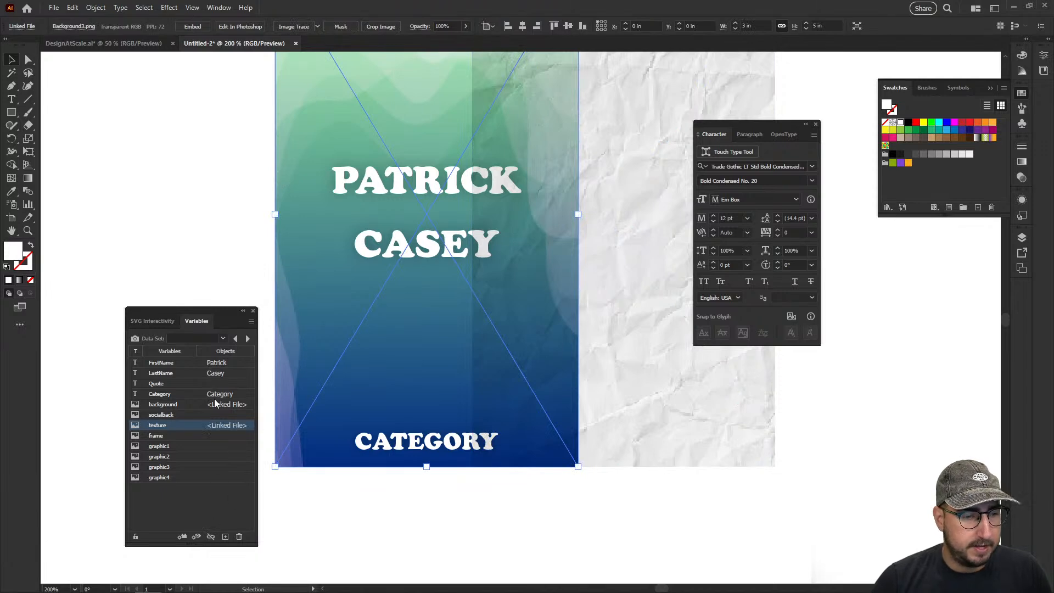
left_click(215, 403)
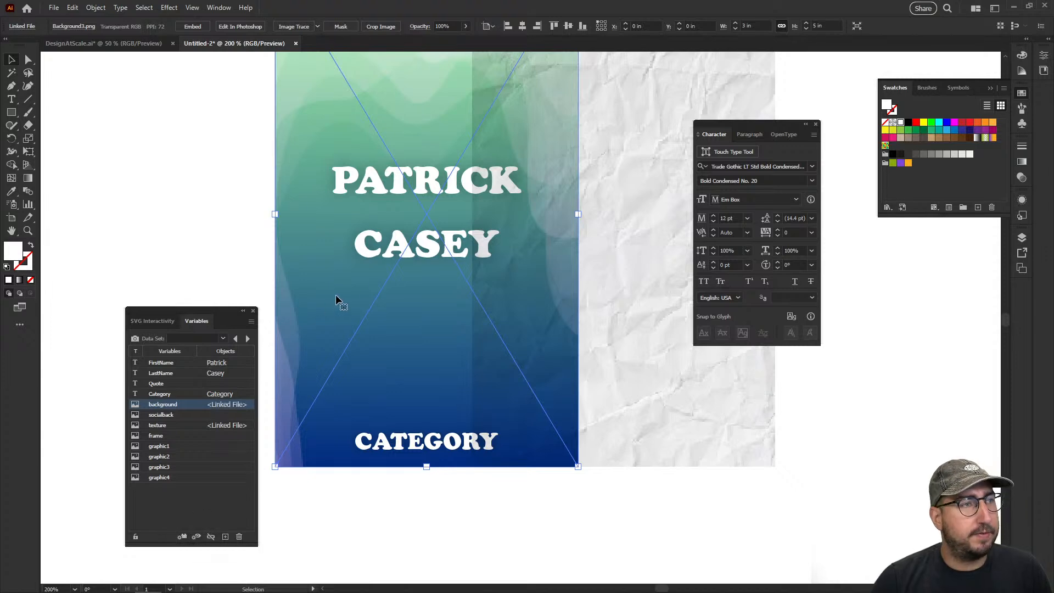
Move the paper texture image back over the card so it sits at X 0 in, Y 0 in
left_click(798, 84)
left_click_drag(727, 97, 538, 101)
left_click_drag(527, 150, 577, 262)
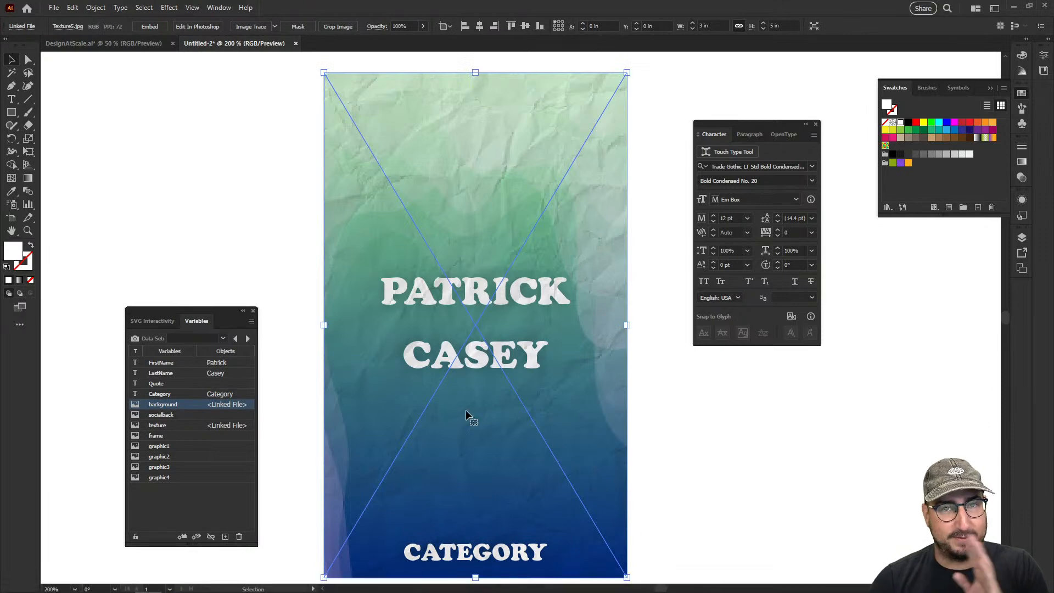
Apply Data Set 1 and step through the data sets up to Data Set 7 to preview the cards
left_click(223, 339)
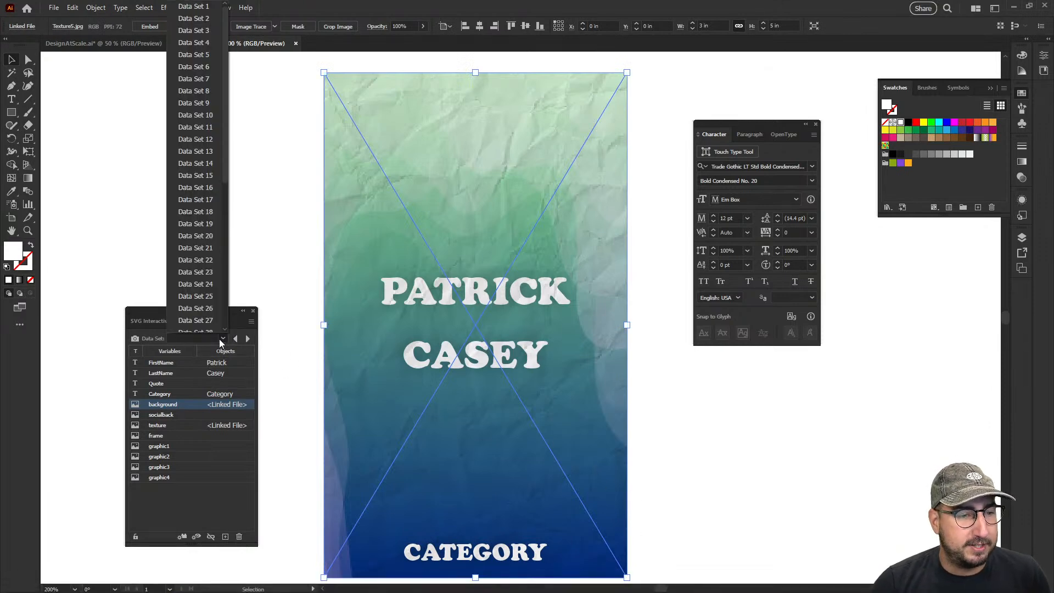
left_click(201, 7)
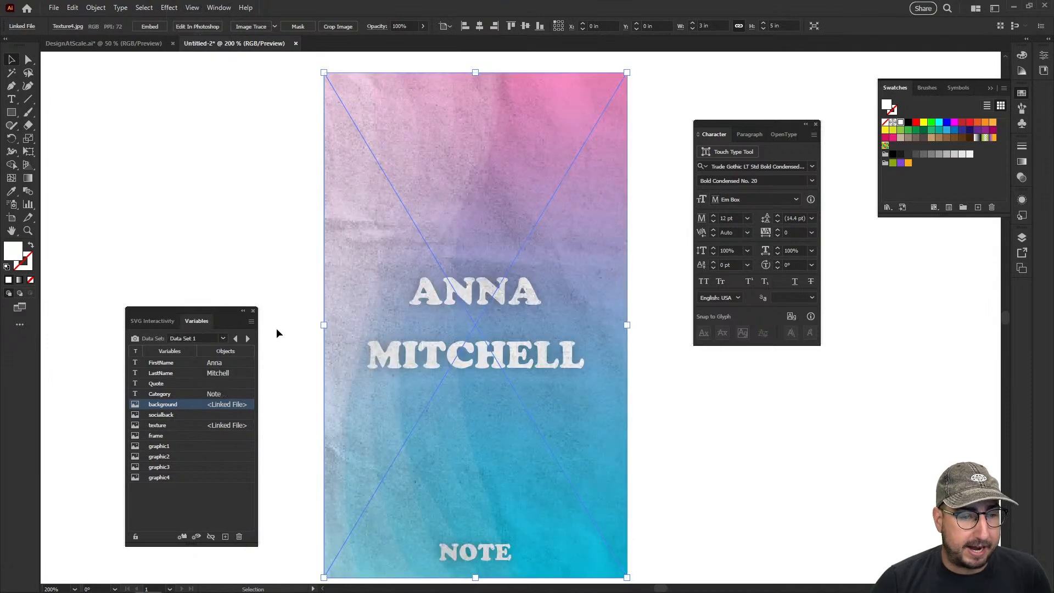
left_click(248, 338)
left_click(248, 339)
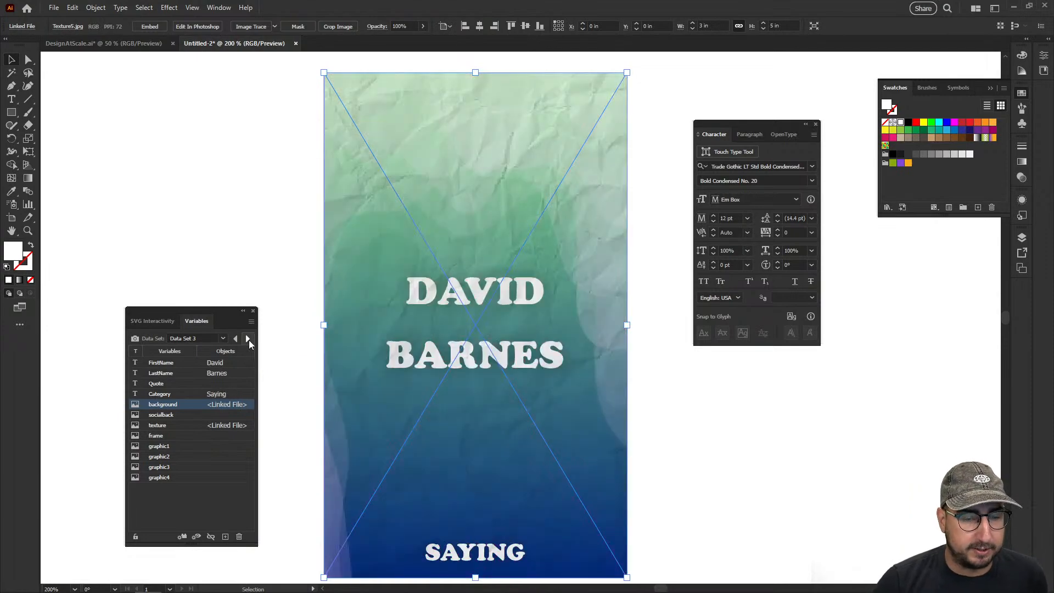
left_click(247, 339)
left_click(248, 339)
left_click(248, 338)
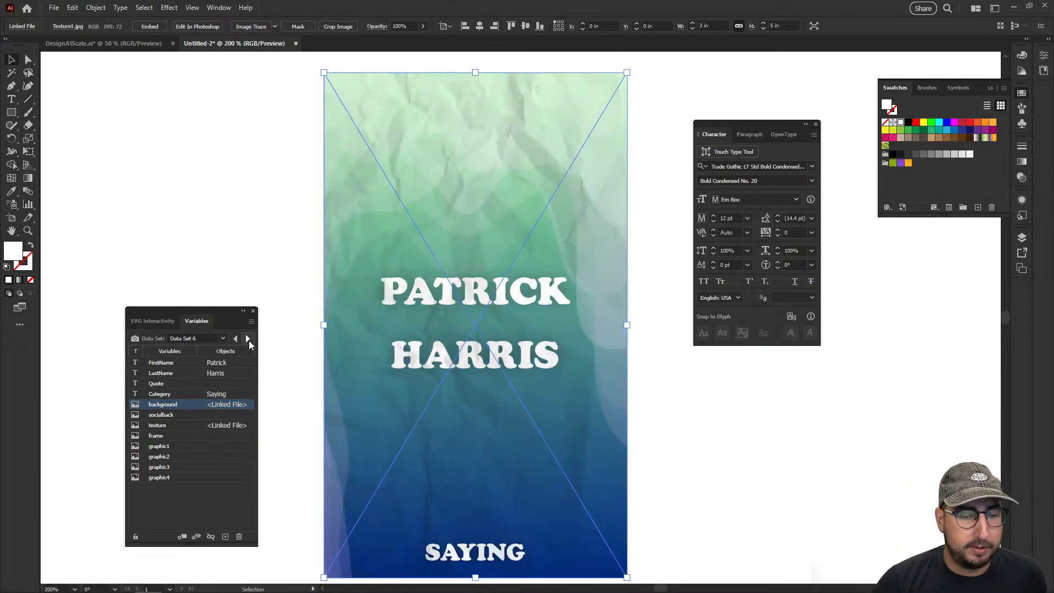
left_click(248, 338)
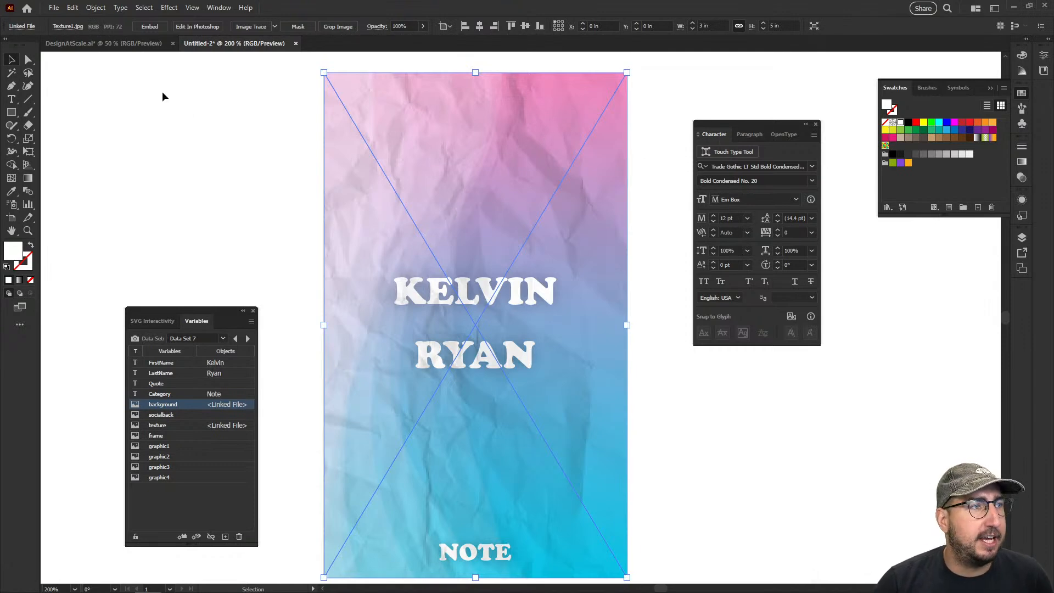
Batch-run the NametagExport action on all data sets, exporting to the AdobeLiveDemo folder with files named by data set name
left_click(219, 7)
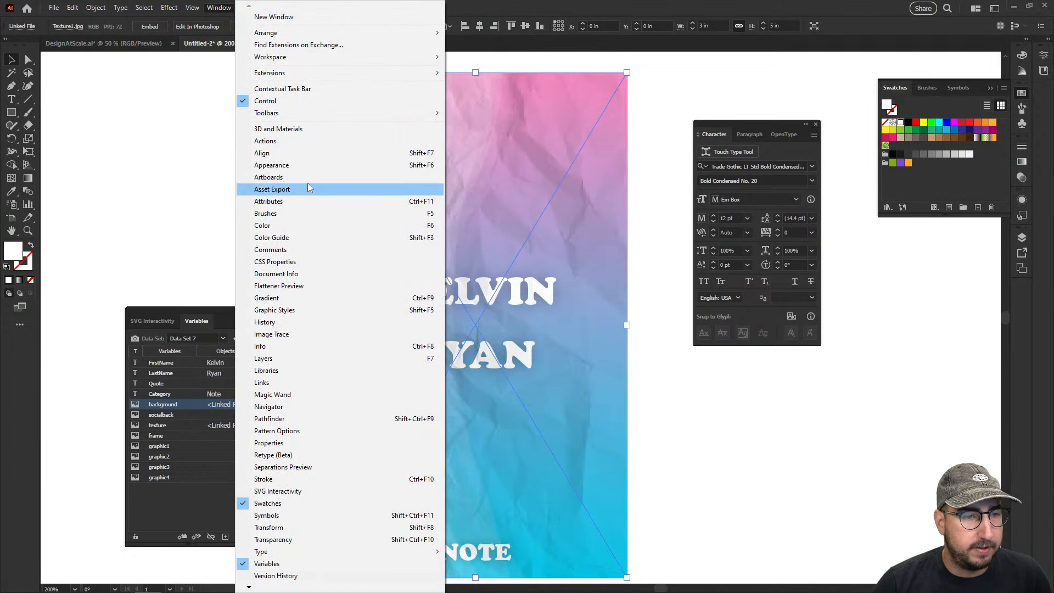
left_click(289, 142)
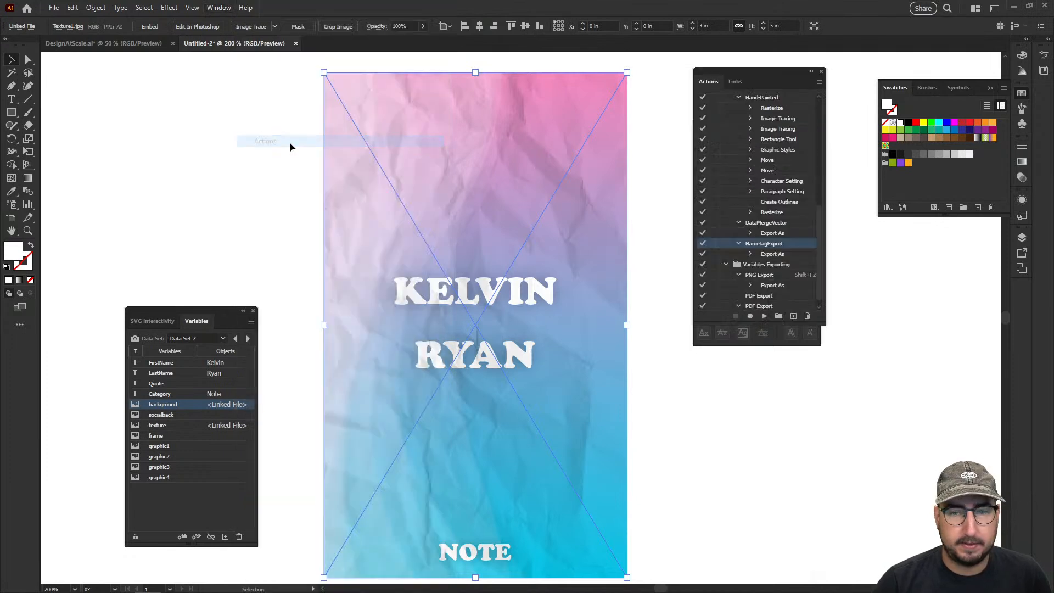
left_click(820, 81)
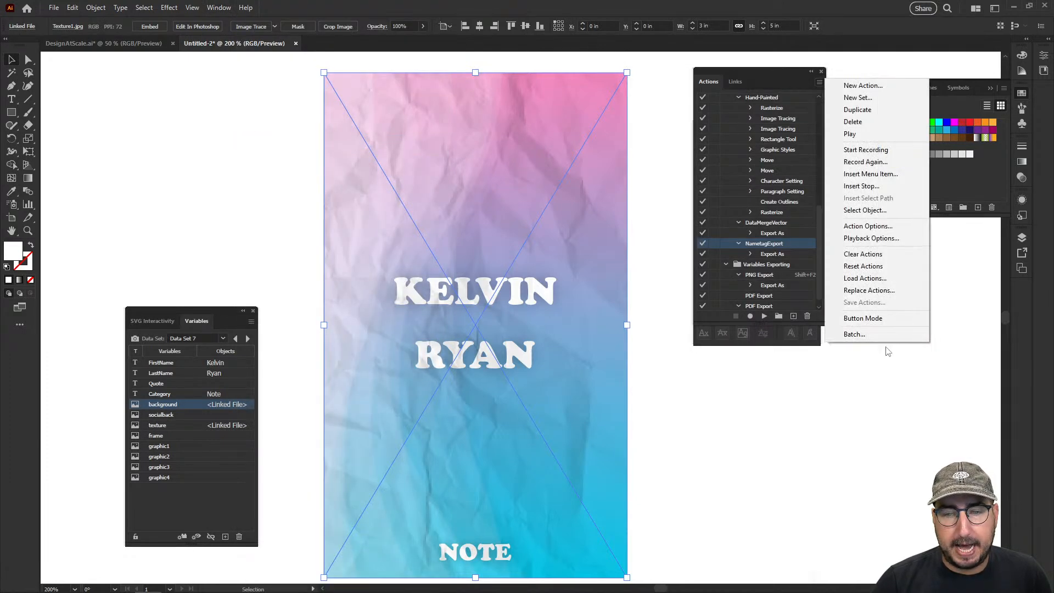
left_click(852, 333)
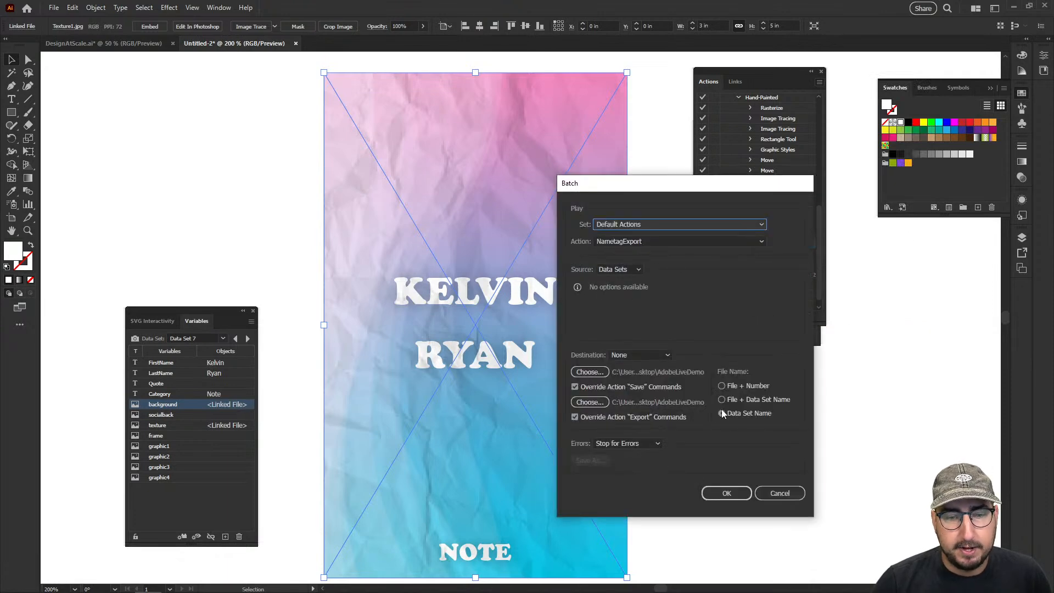
left_click(727, 493)
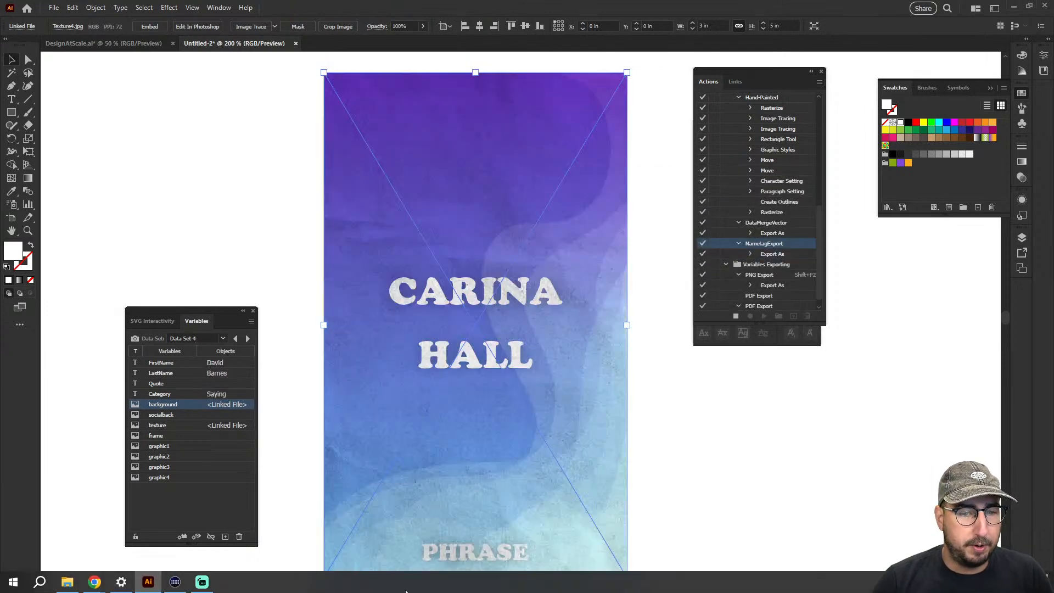
Switch to File Explorer and examine the exported card JPEGs in the AdobeLiveDemo folder as extra large icons
left_click(67, 582)
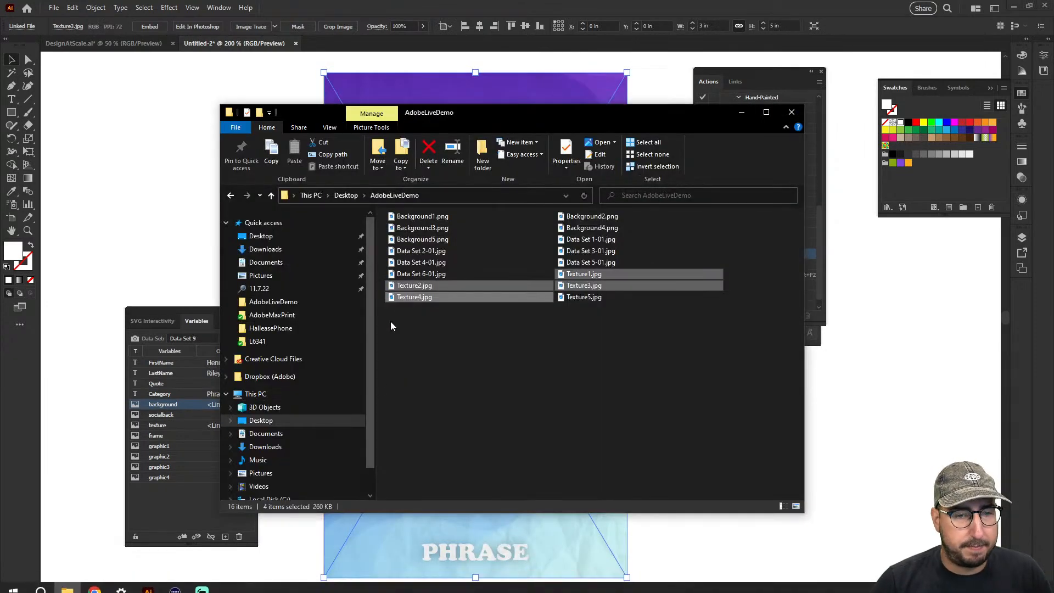
left_click(559, 374)
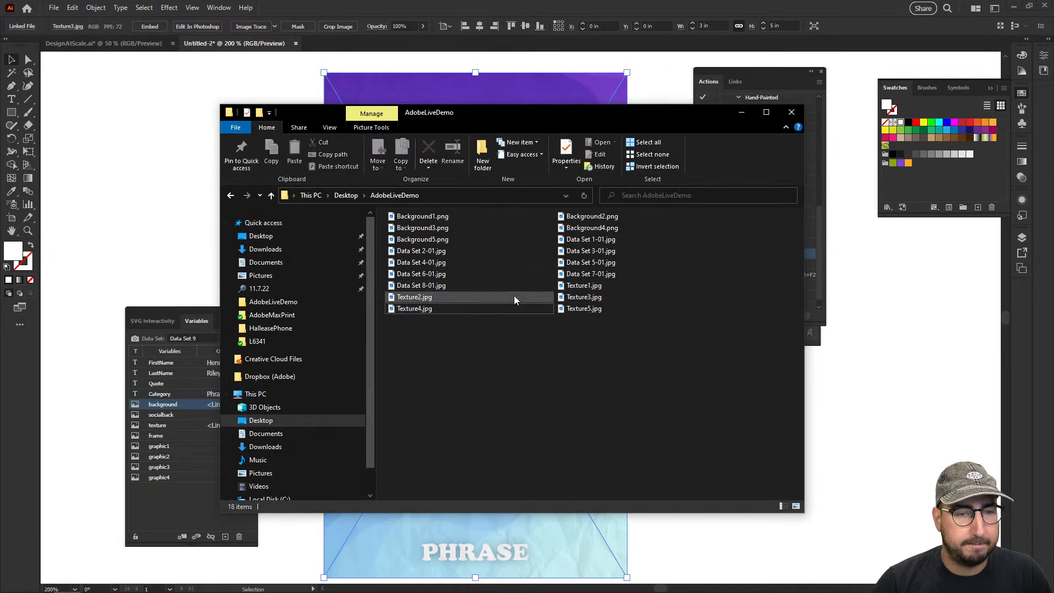
left_click(331, 128)
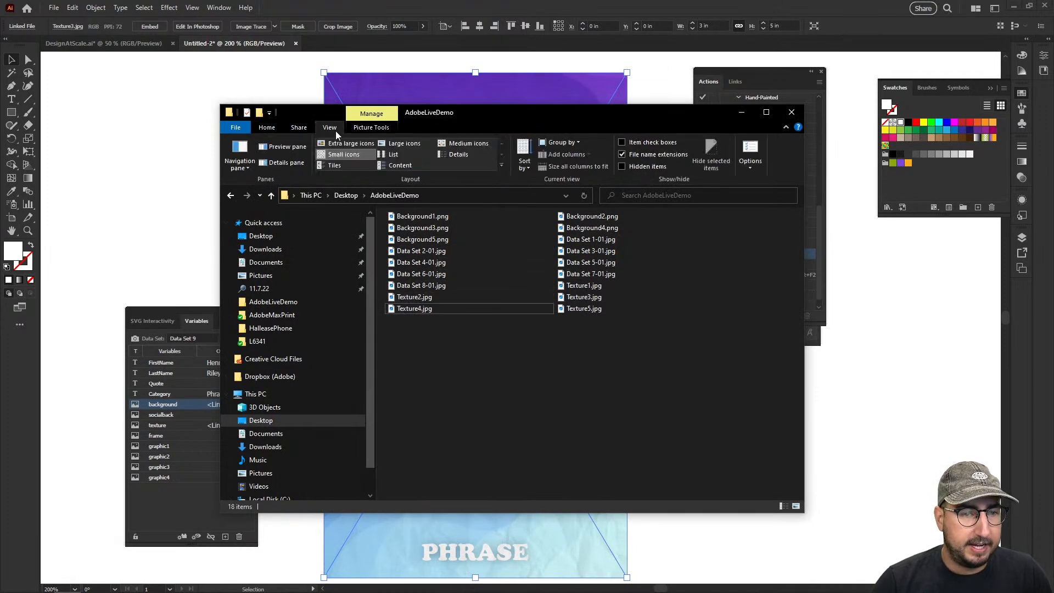
left_click(342, 145)
scroll(523, 314, "down", 5)
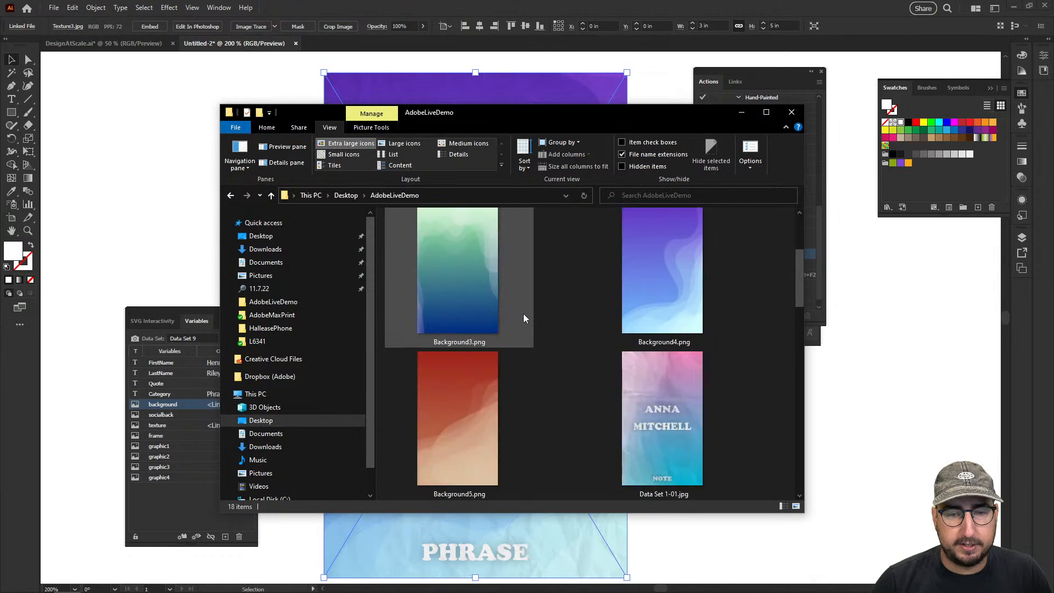
left_click_drag(801, 297, 798, 324)
left_click_drag(801, 341, 795, 374)
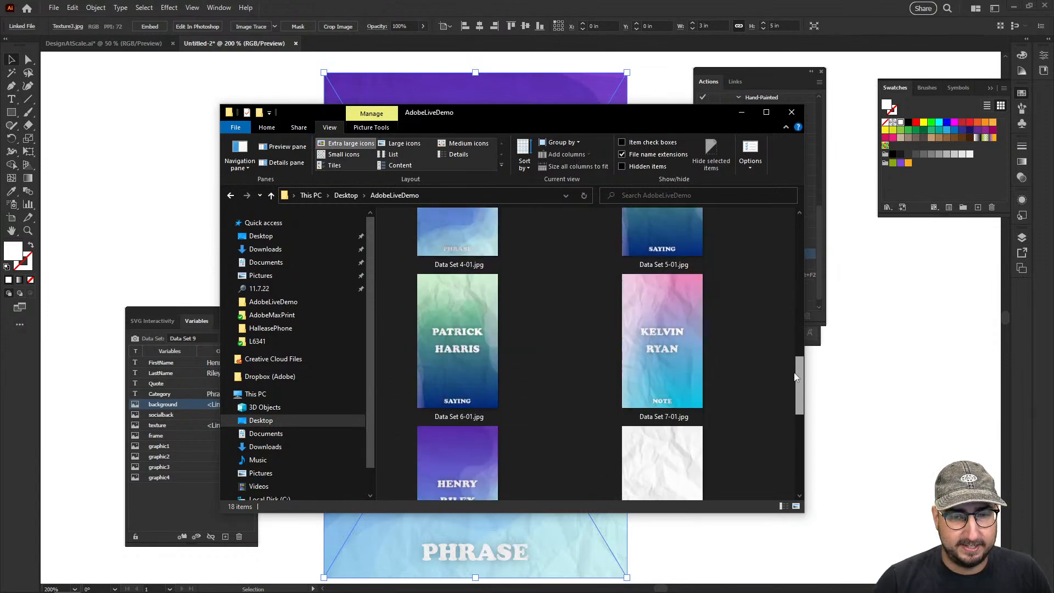
left_click(738, 113)
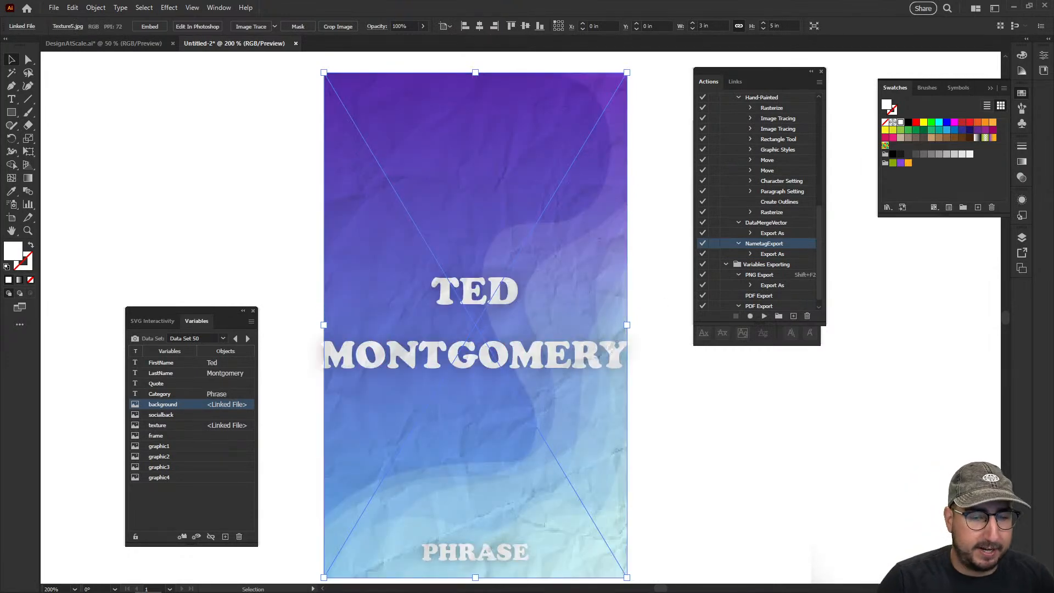
Reopen the AdobeLiveDemo folder after the batch ends and browse through the complete set of exported cards
left_click(66, 589)
left_click_drag(597, 379, 564, 70)
scroll(533, 244, "down", 10)
scroll(534, 244, "down", 15)
scroll(534, 244, "down", 15)
scroll(534, 244, "up", 8)
scroll(533, 248, "up", 4)
left_click(743, 71)
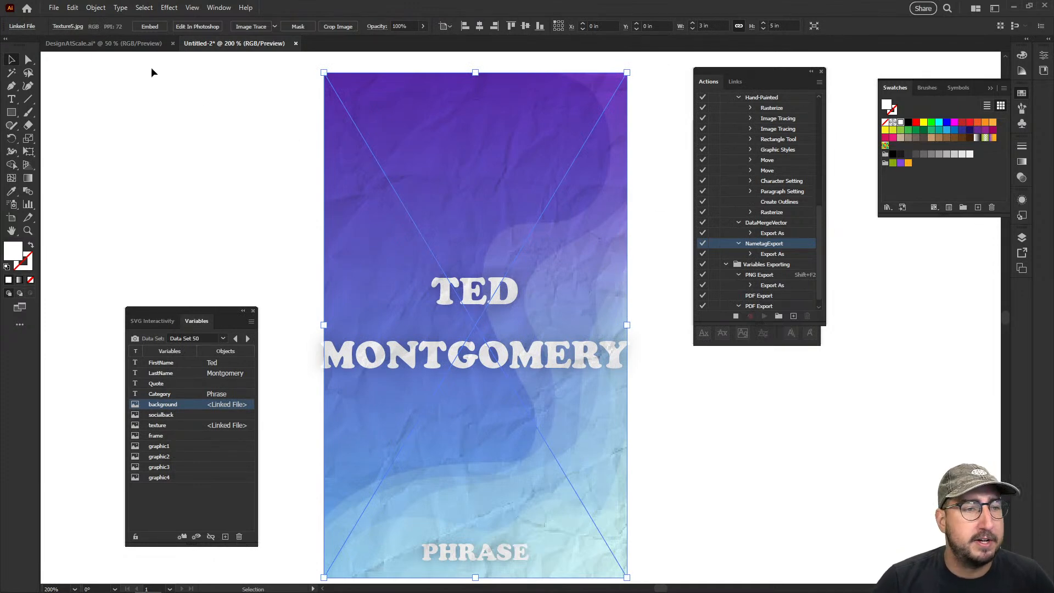
While recording into NametagExport, save the card on the computer in AdobeLiveDemo as an Adobe PDF named only ".pdf"
left_click(53, 8)
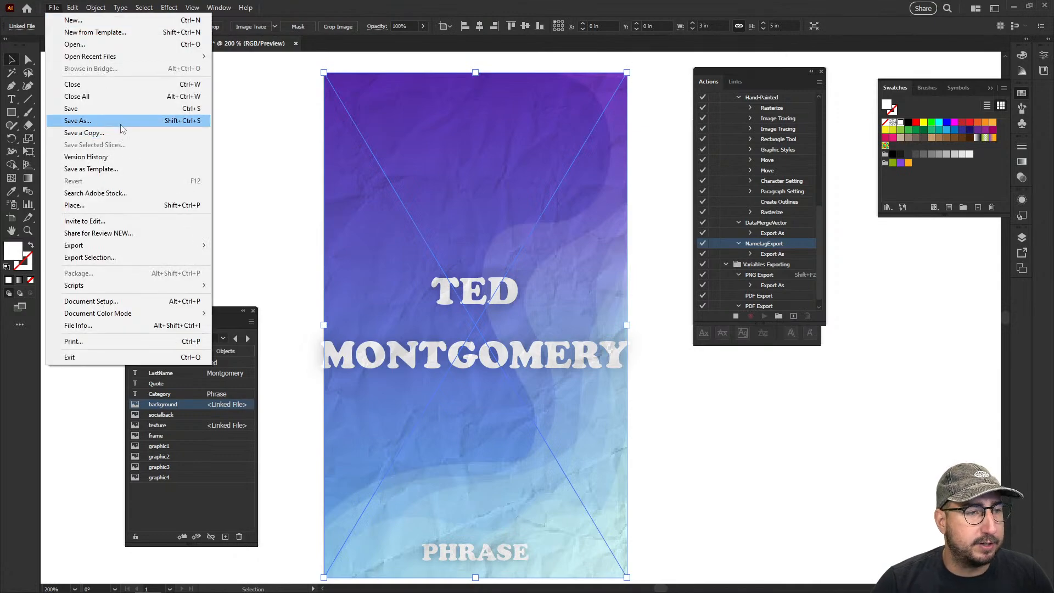
left_click(122, 127)
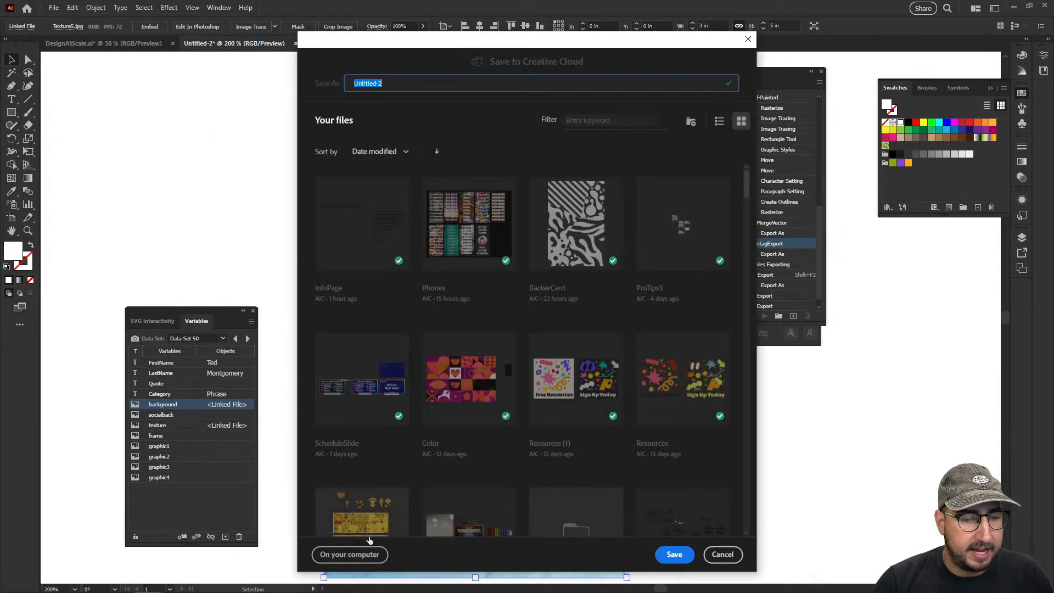
left_click(363, 551)
left_click(192, 401)
left_click(149, 413)
left_click(133, 402)
left_click(123, 422)
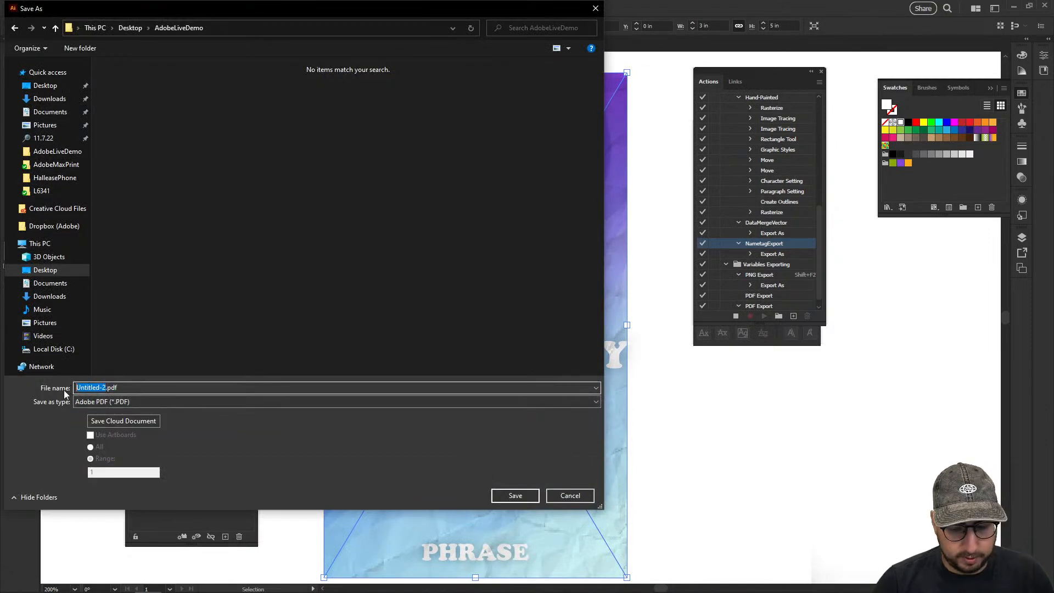
left_click(58, 87)
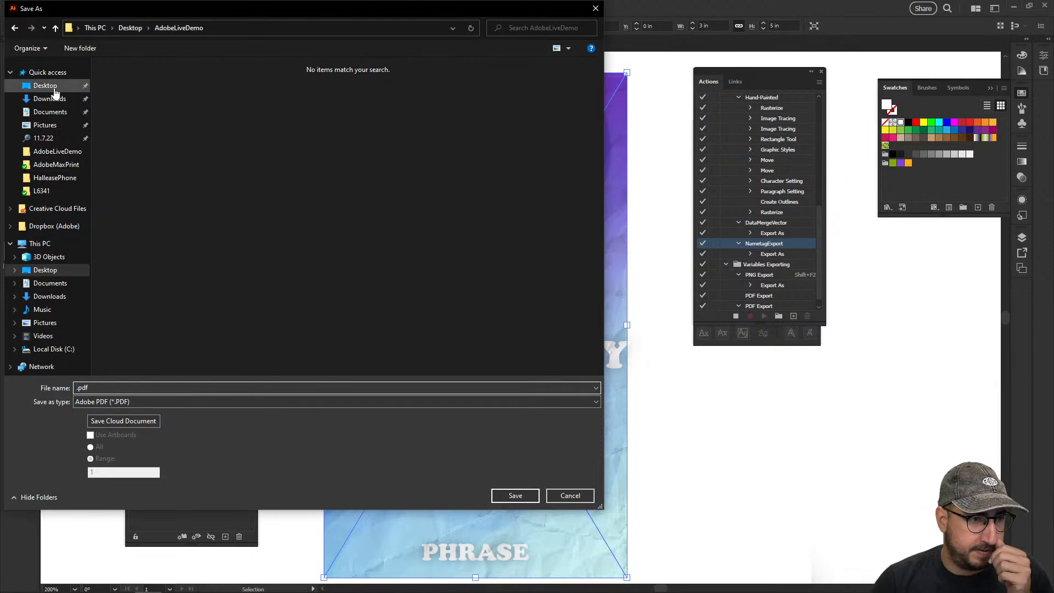
double_click(159, 157)
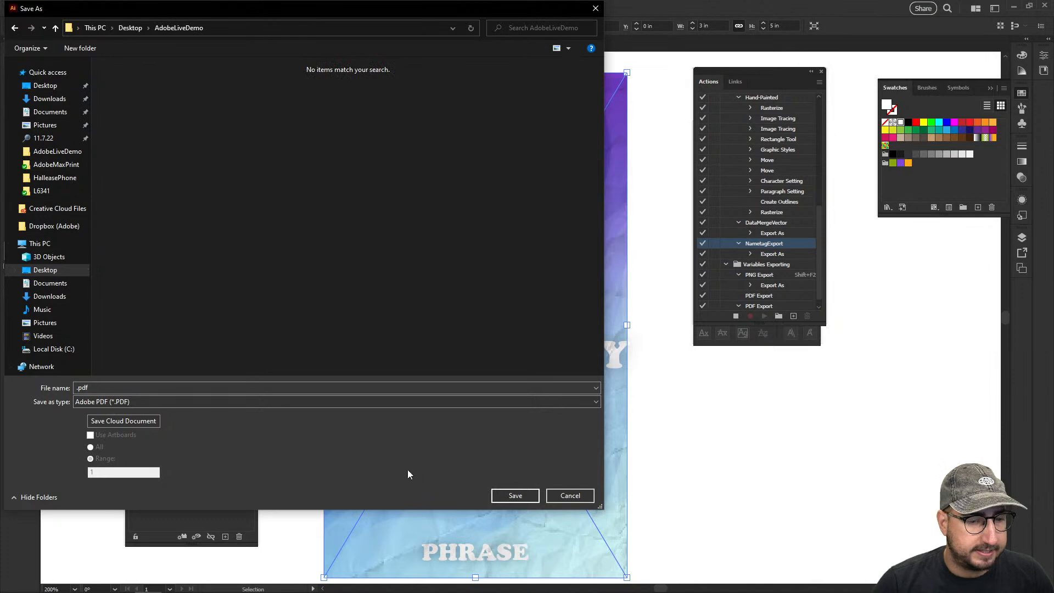
left_click(517, 495)
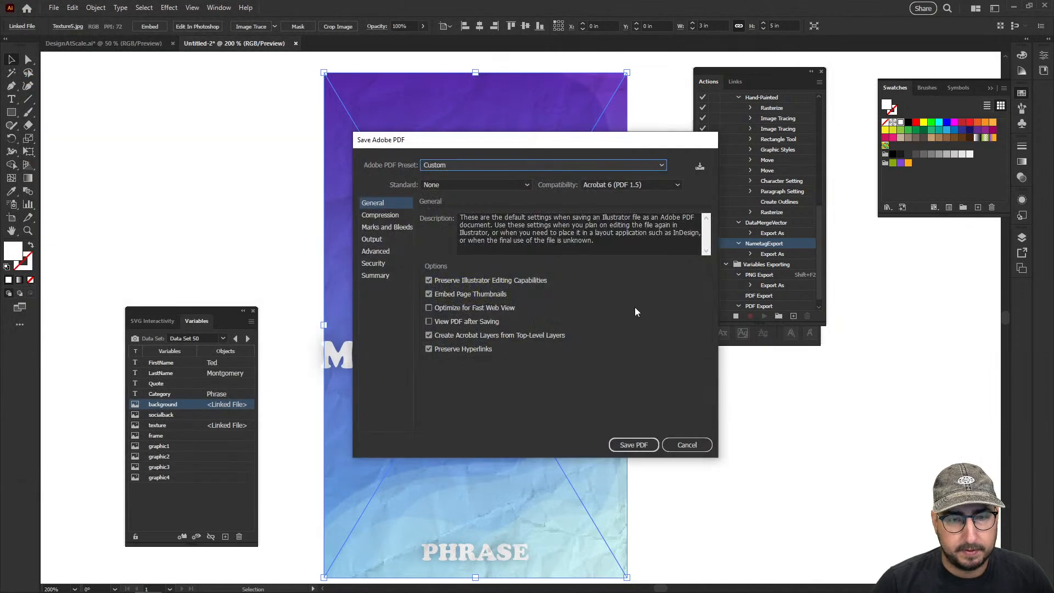
Save the PDF with the [PDF/X-4:2008] preset and end the action recording
left_click(476, 167)
left_click(479, 241)
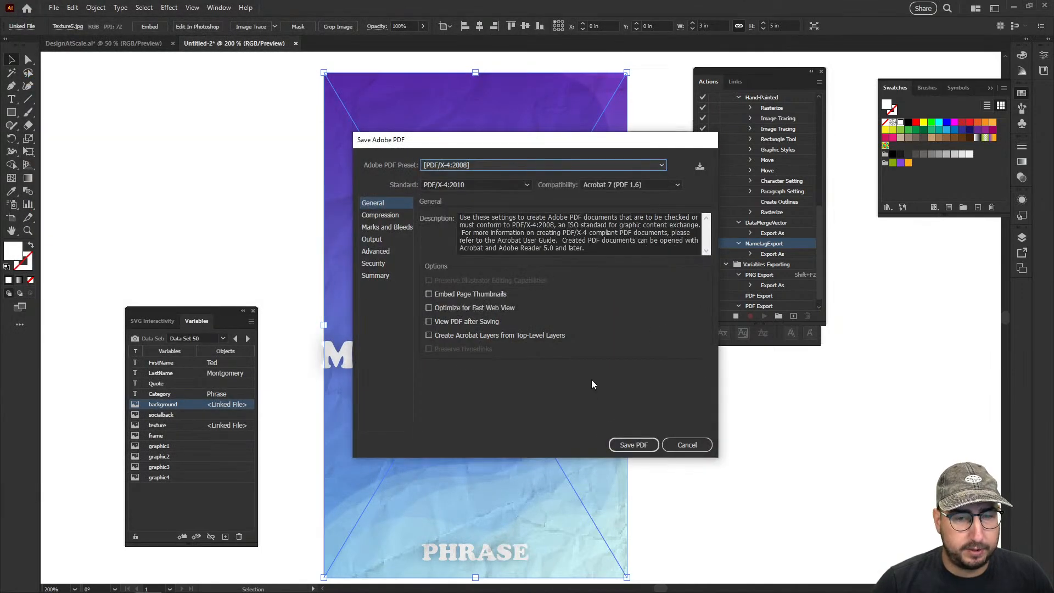
left_click(624, 449)
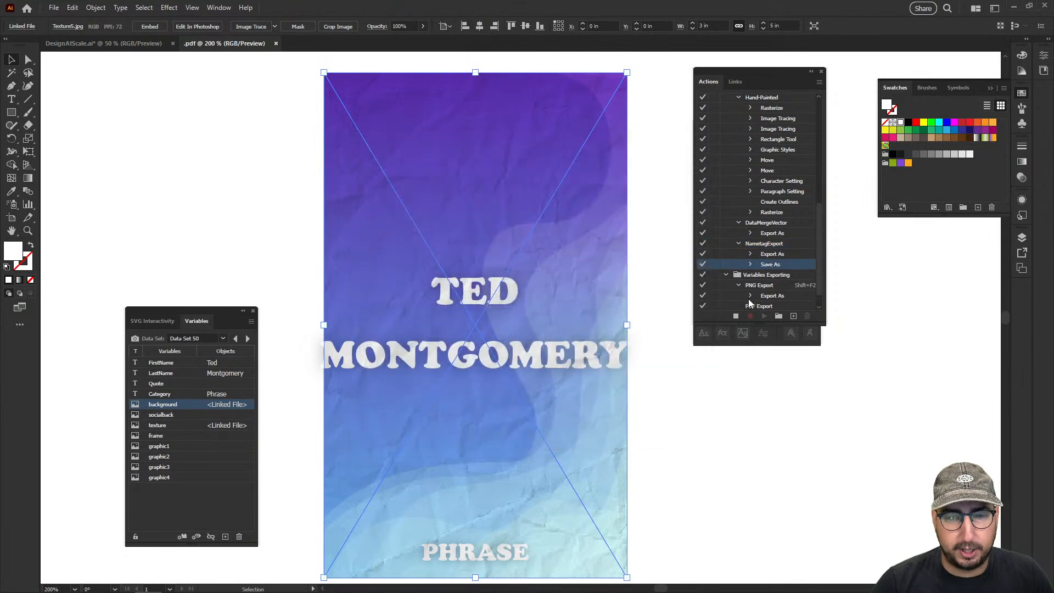
Switch the card to Data Set 1 and run the NametagExport action as a batch over the data sets, naming files by Data Set Name
left_click(223, 339)
scroll(199, 170, "up", 5)
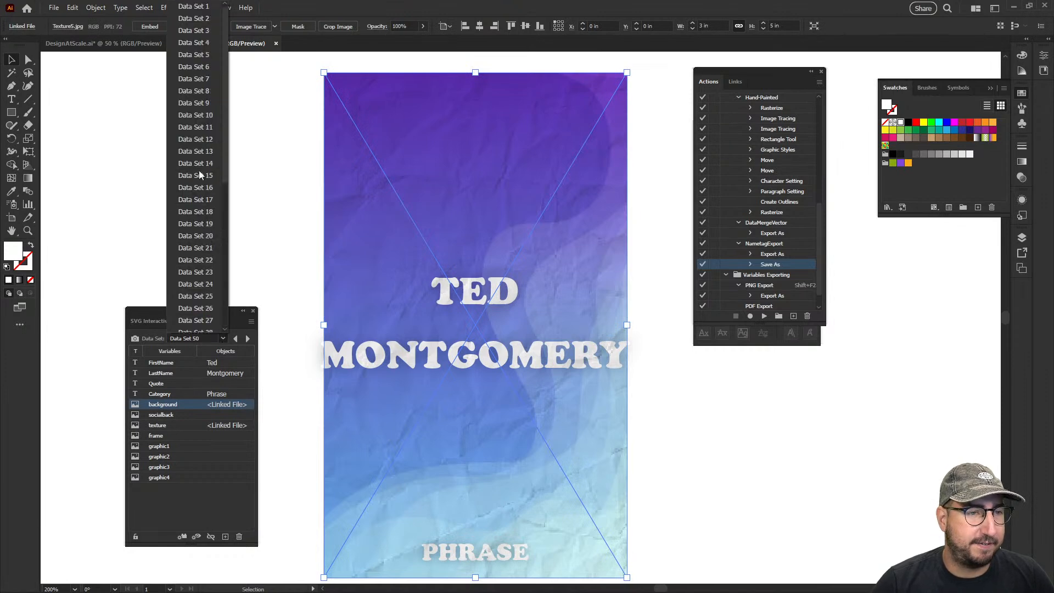
left_click(208, 7)
left_click(819, 82)
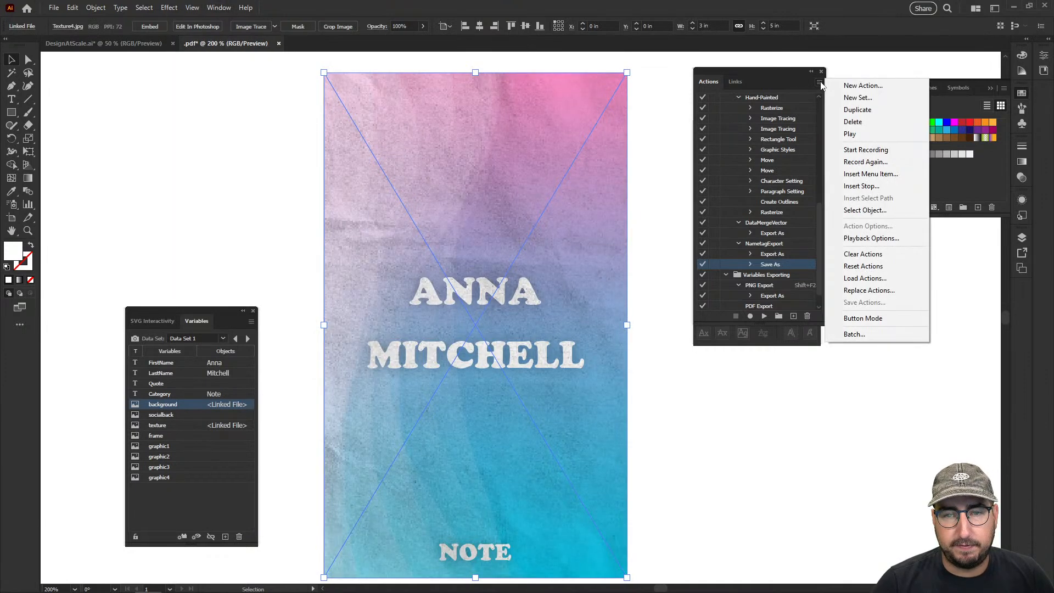
left_click(845, 318)
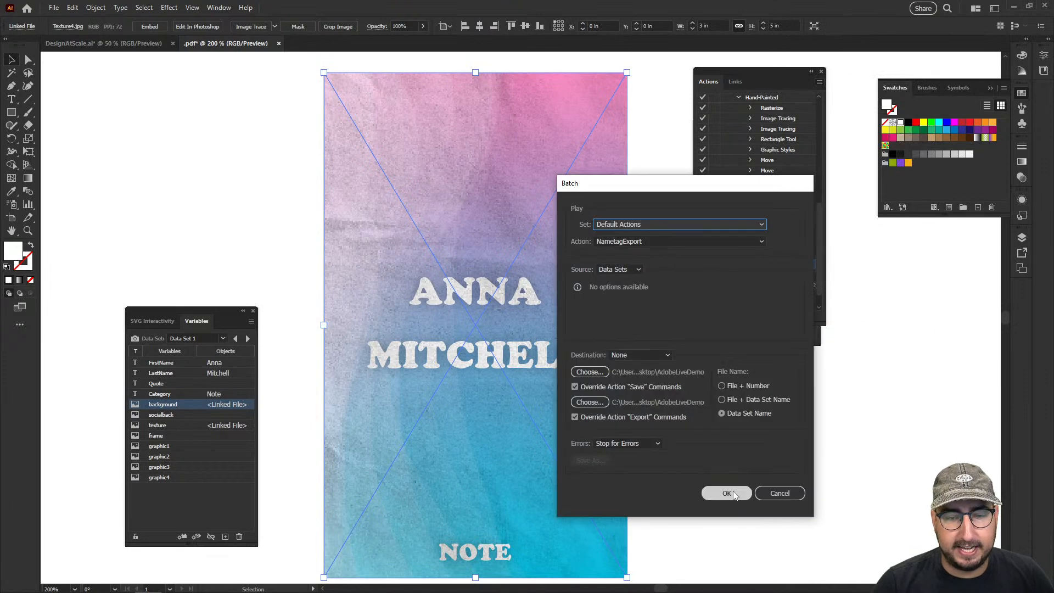
left_click(727, 493)
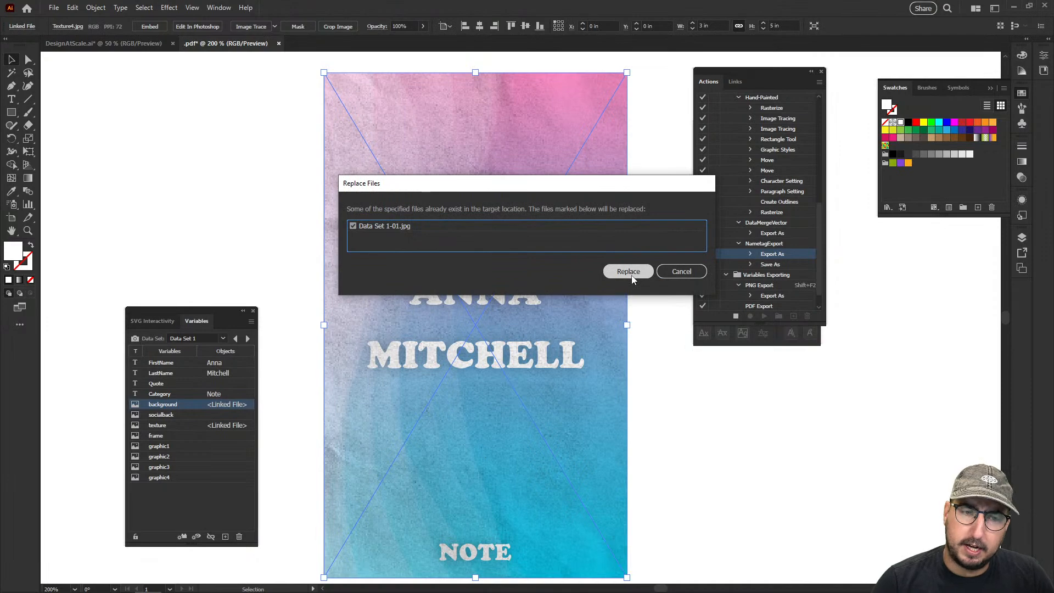
Answer the Replace Files requests for the existing card JPEGs as the batch works through the first data sets
left_click(673, 270)
left_click(683, 272)
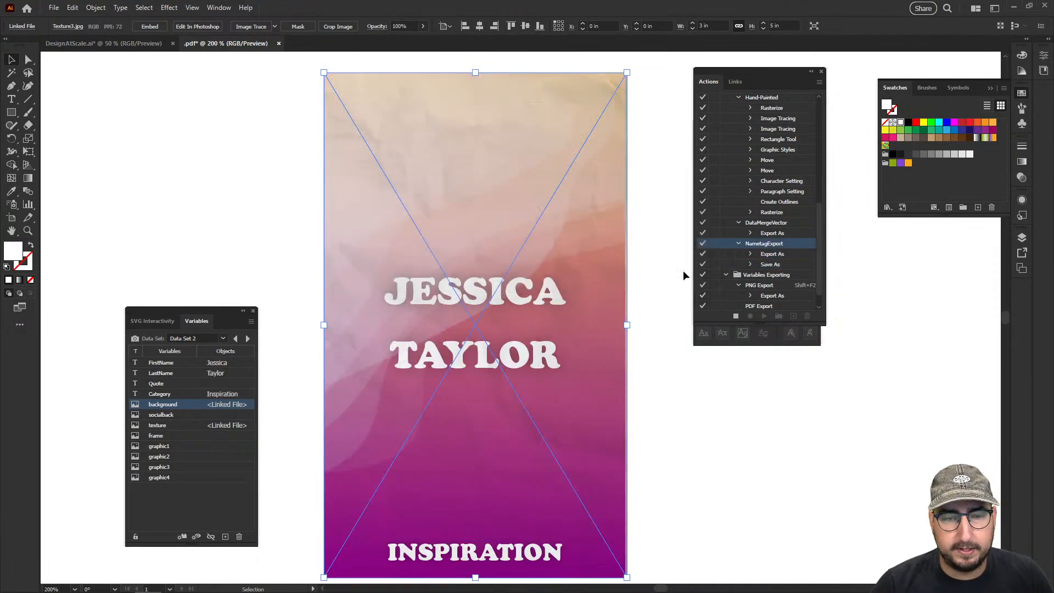
left_click(650, 273)
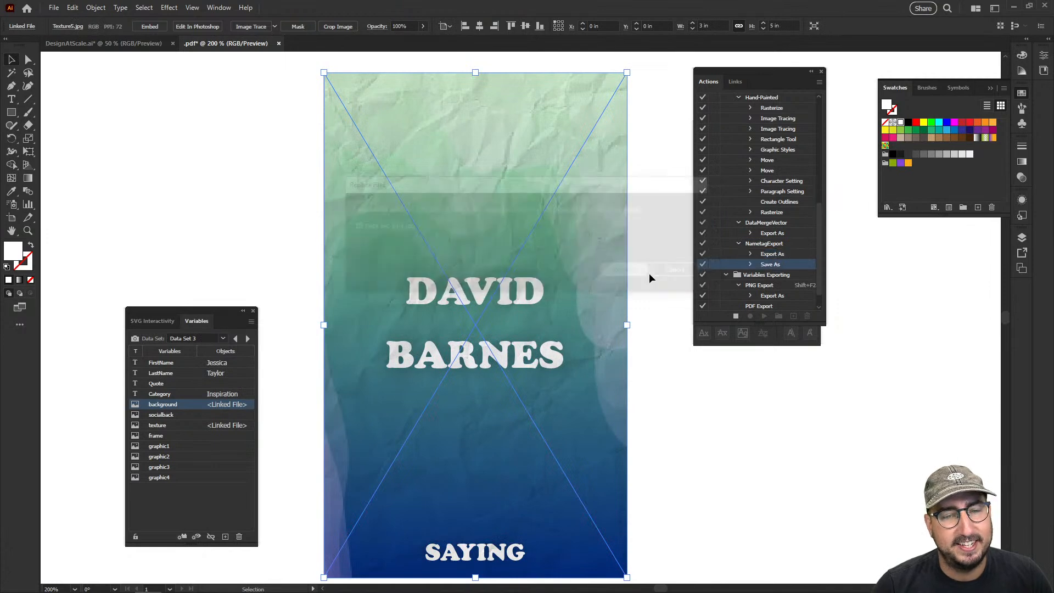
left_click(630, 271)
left_click(630, 270)
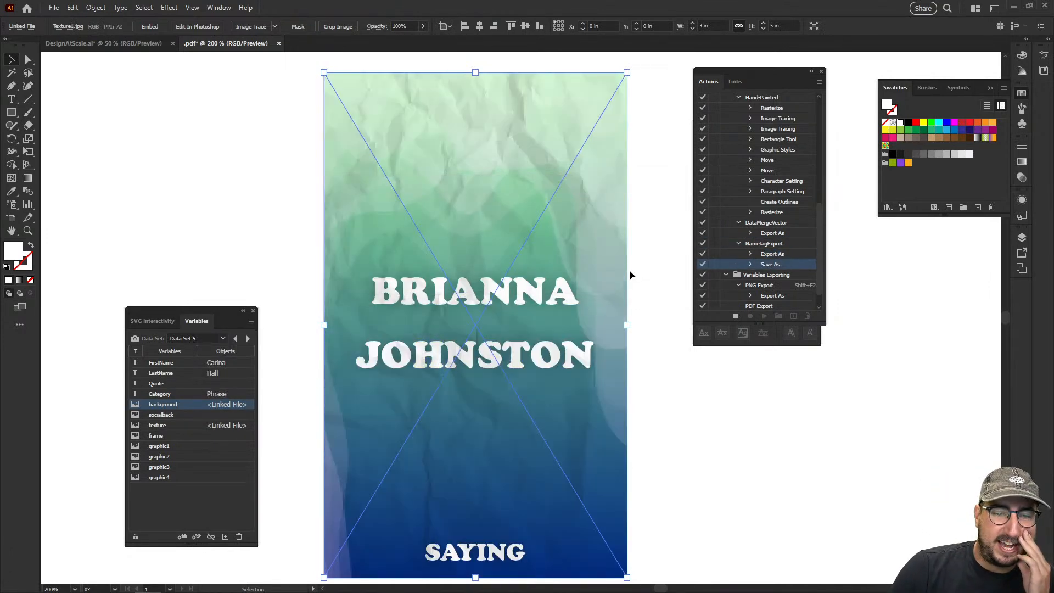
left_click(630, 270)
left_click(631, 271)
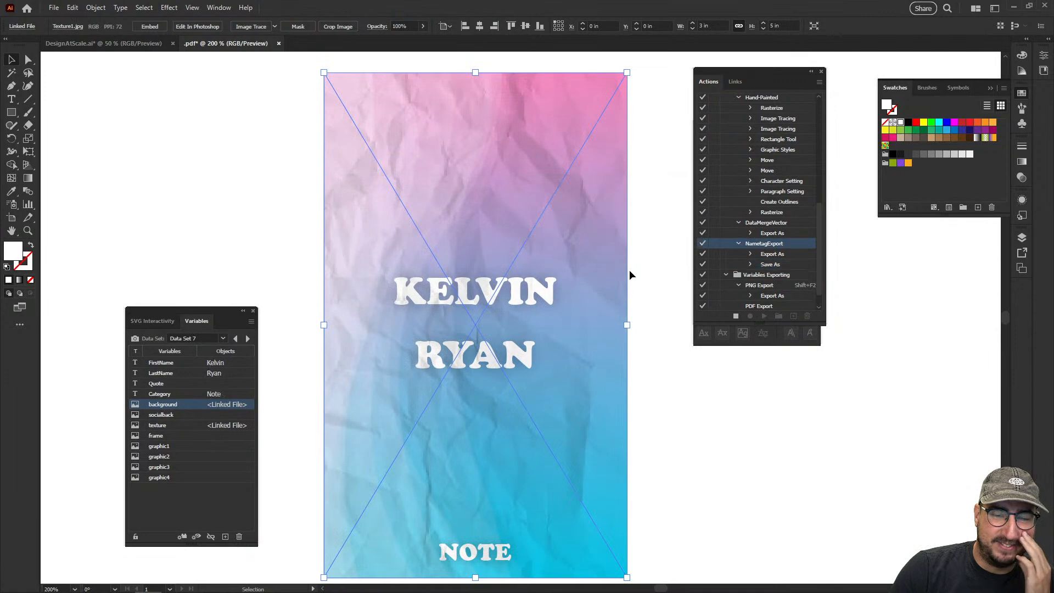
left_click(631, 272)
left_click(629, 270)
left_click(630, 271)
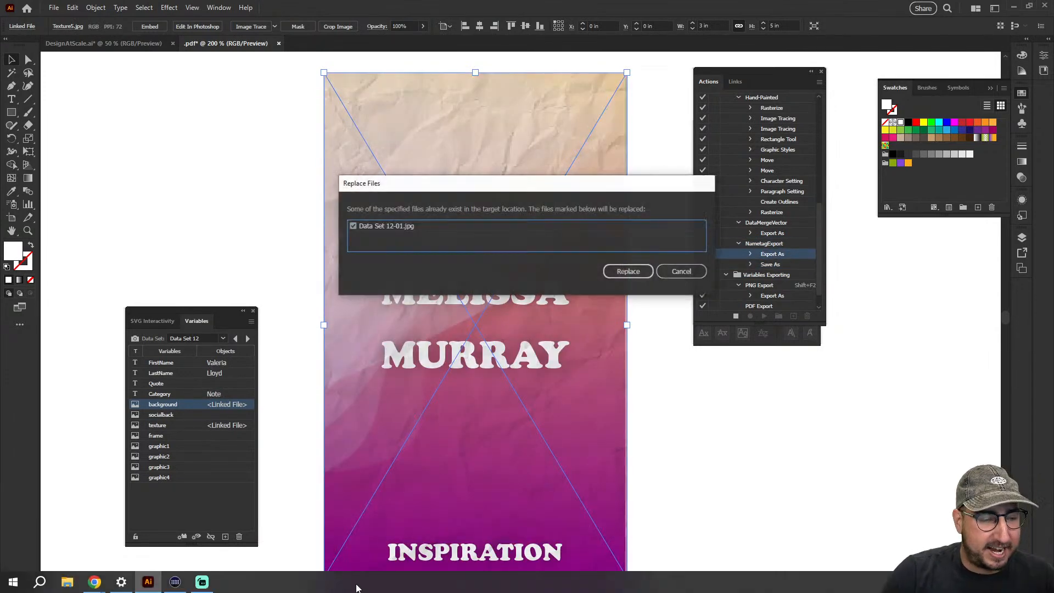
Open the AdobeLiveDemo folder on the Desktop in a new File Explorer window and list its files as small icons
key("super+e")
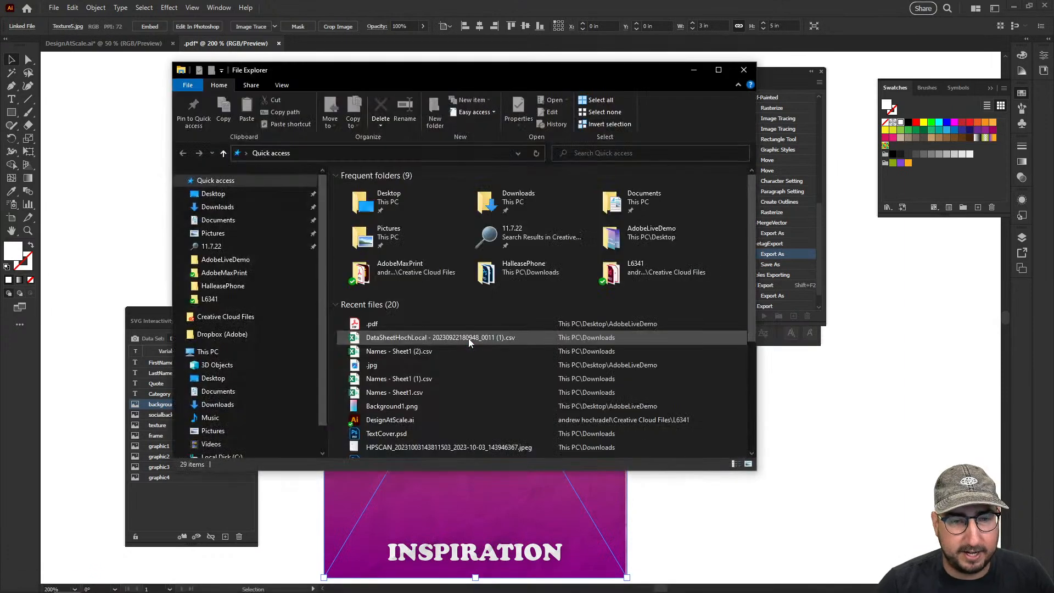
left_click(207, 196)
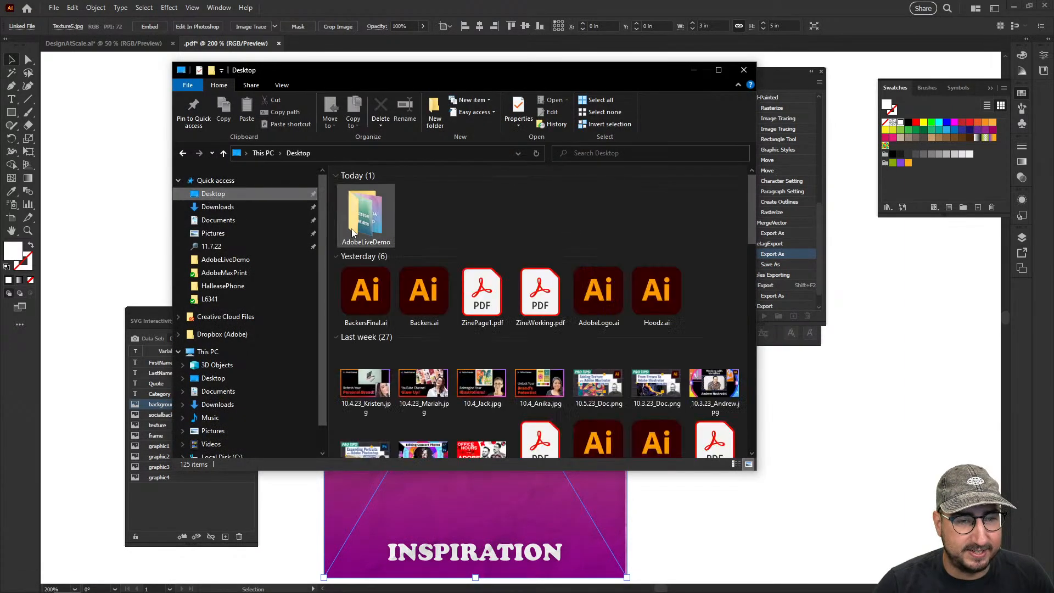
double_click(354, 209)
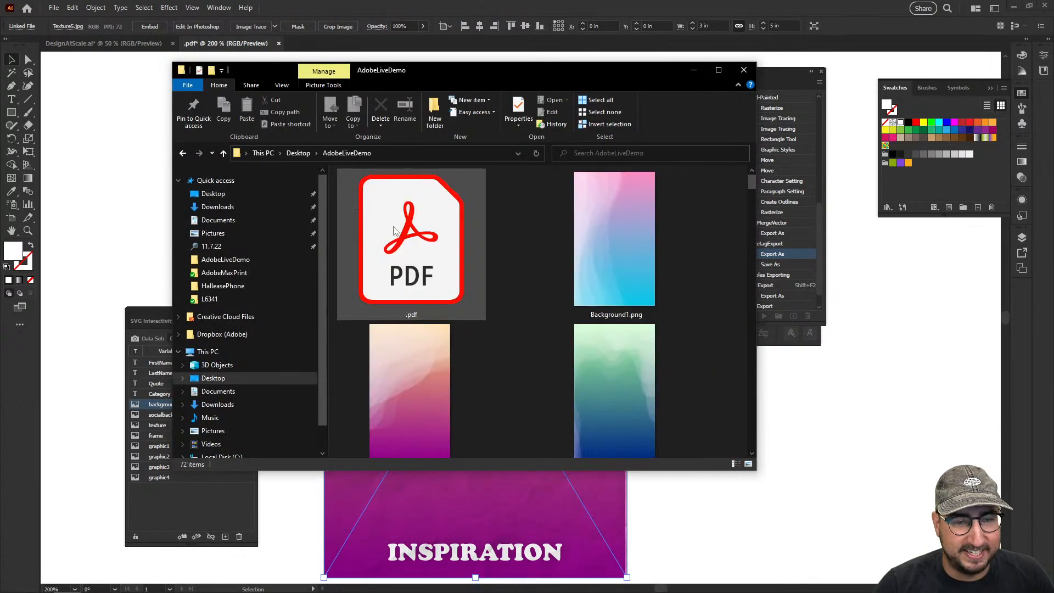
left_click(282, 86)
left_click(311, 112)
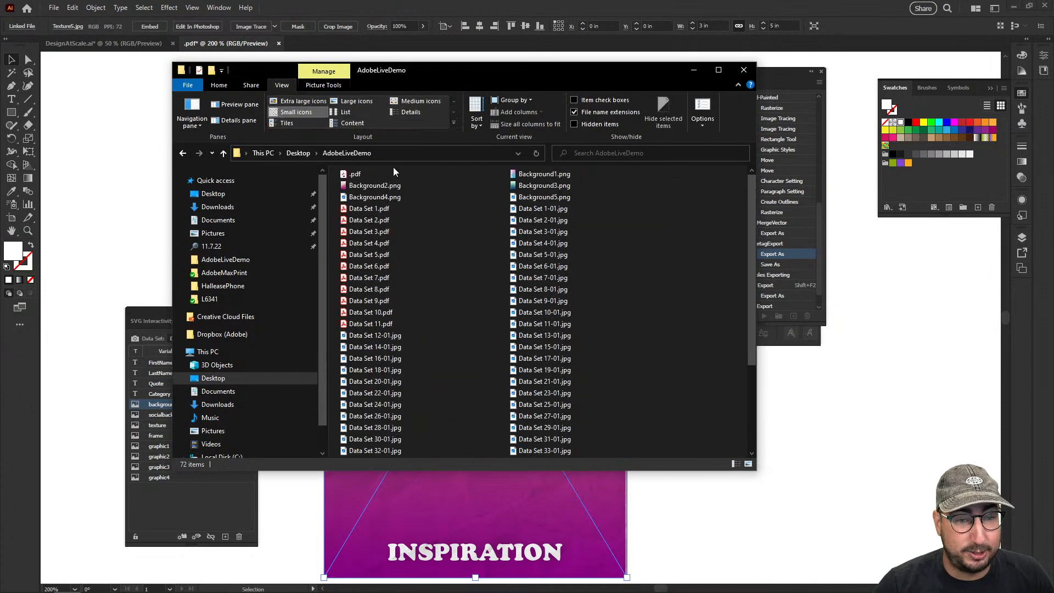
Delete every file in AdobeLiveDemo except the five Background PNGs and the five Texture JPEGs
key("ctrl+a")
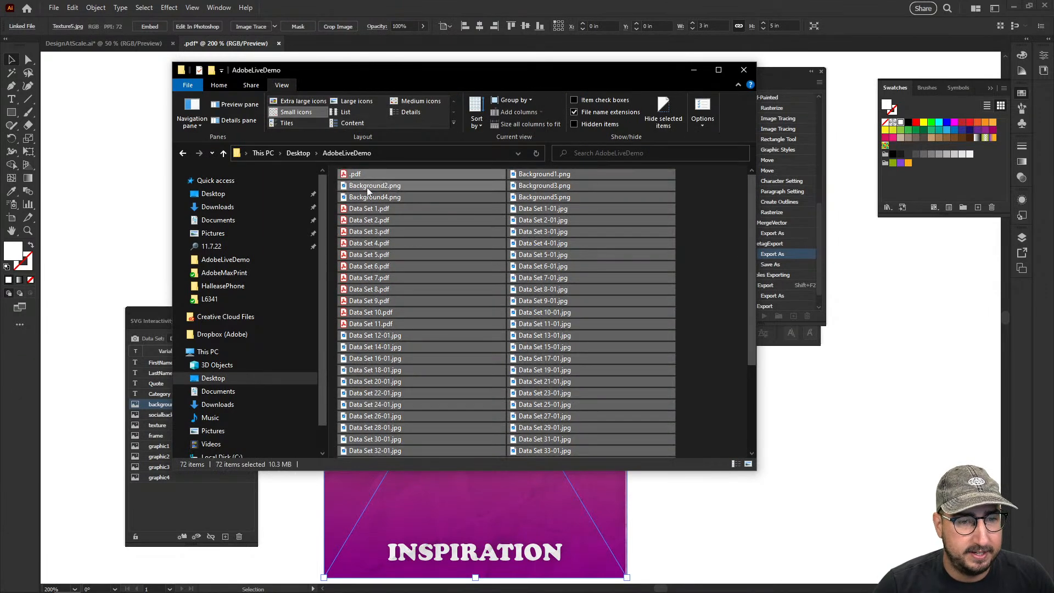
left_click(371, 185, "ctrl")
left_click(371, 196, "ctrl")
left_click(526, 173, "ctrl")
left_click(529, 186, "ctrl")
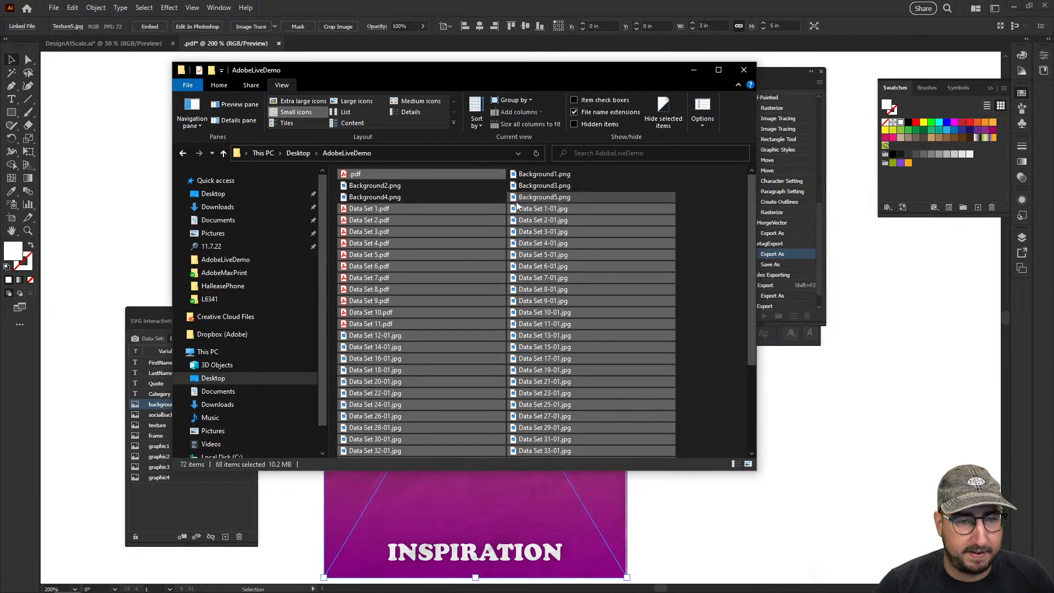
left_click(529, 196, "ctrl")
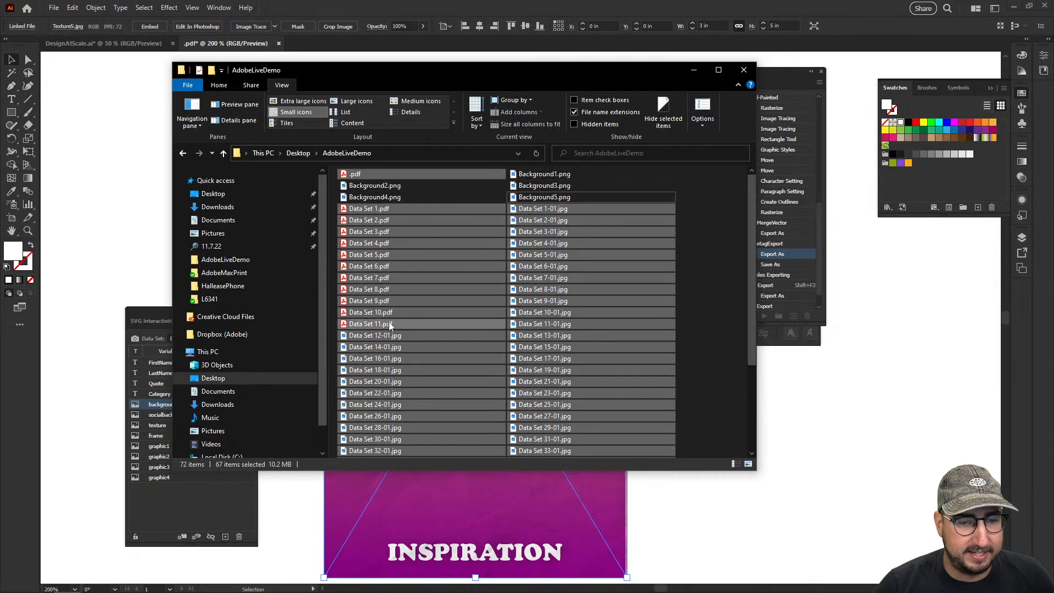
scroll(389, 322, "down", 5)
left_click(535, 429, "ctrl")
left_click(538, 440, "ctrl")
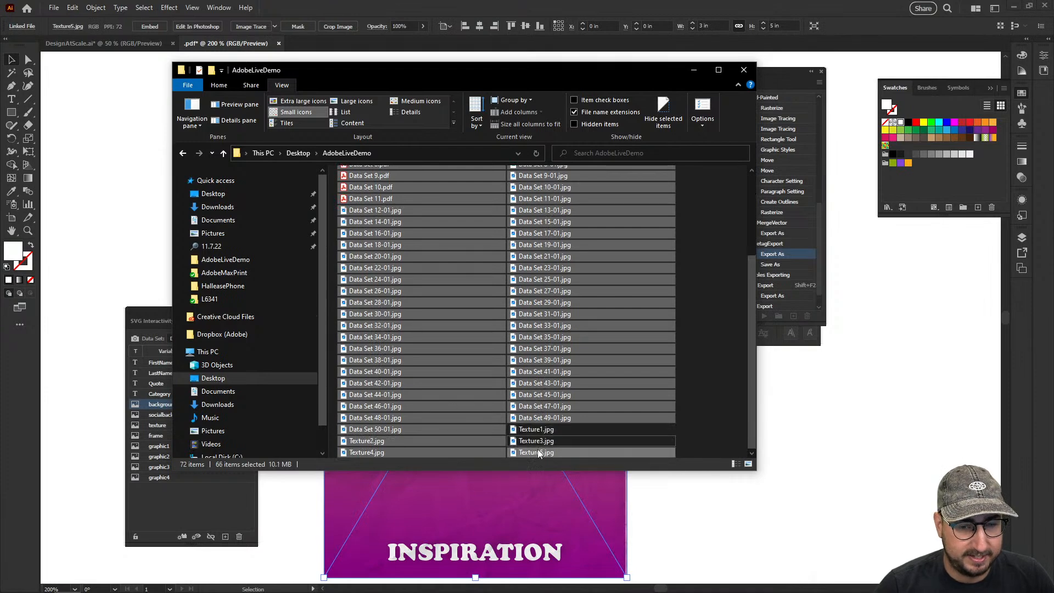
left_click(538, 452, "ctrl")
left_click(383, 442, "ctrl")
left_click(380, 453, "ctrl")
scroll(401, 363, "up", 5)
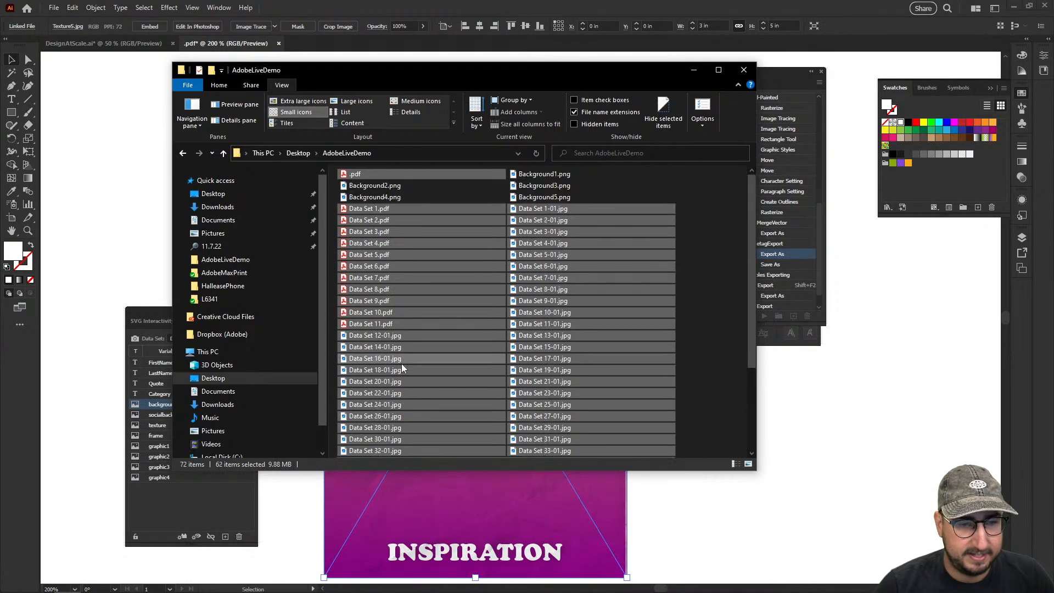
right_click(547, 222)
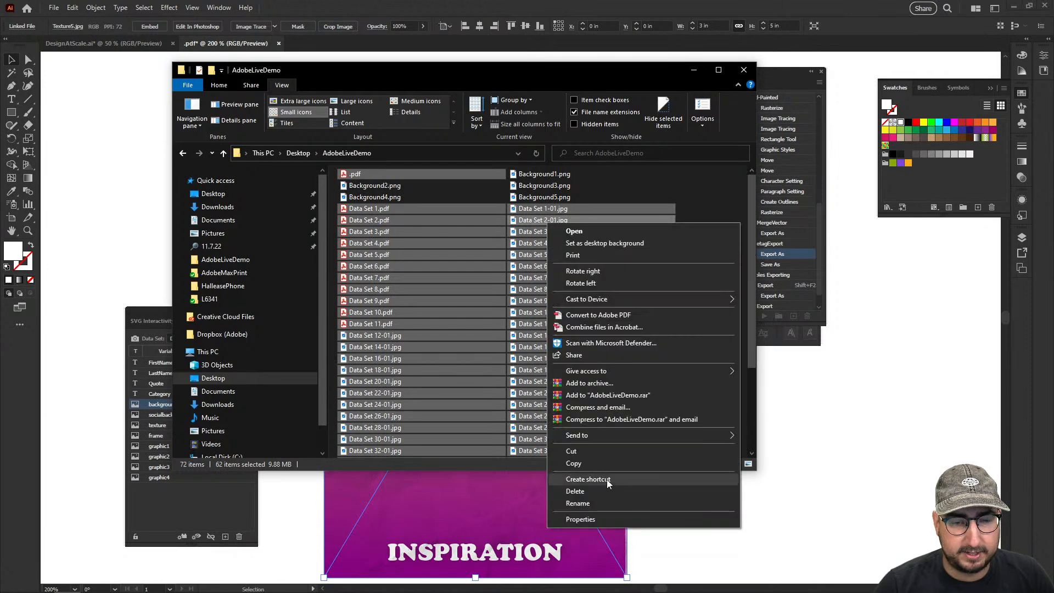
left_click(585, 497)
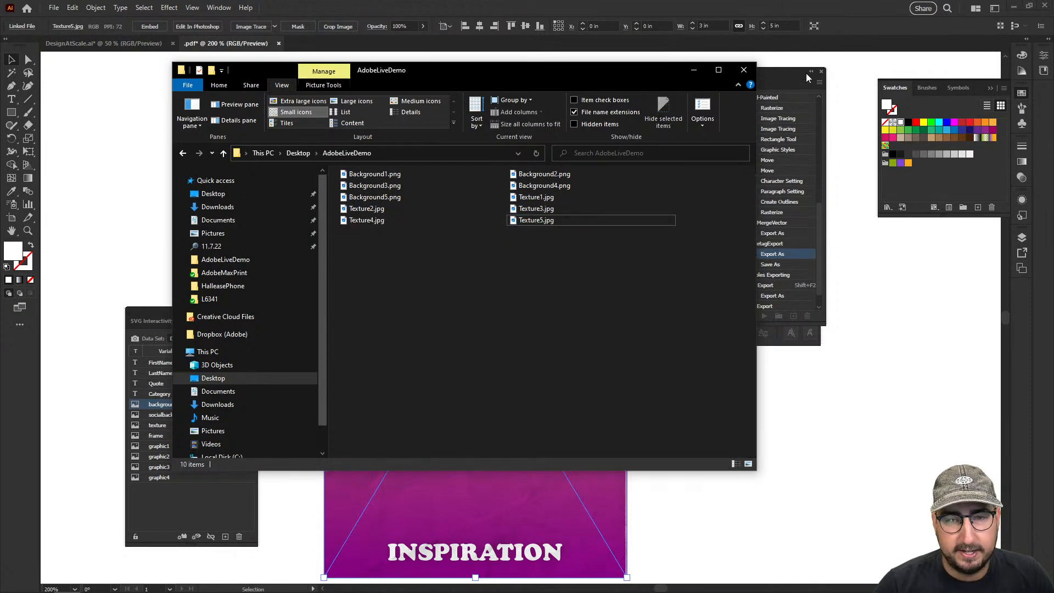
Switch back to Illustrator and accept replacing Data Set 12-01.jpg to continue the batch
left_click(820, 8)
left_click(626, 272)
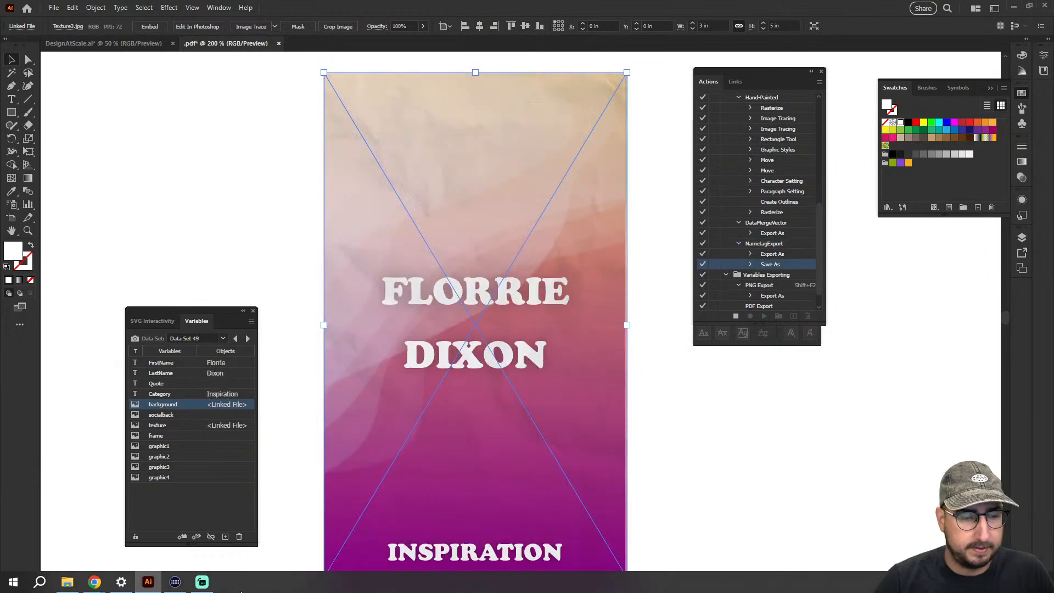
Switch to File Explorer and delete all the exported Data Set JPEGs and PDFs, leaving the Background and Texture images
left_click(75, 585)
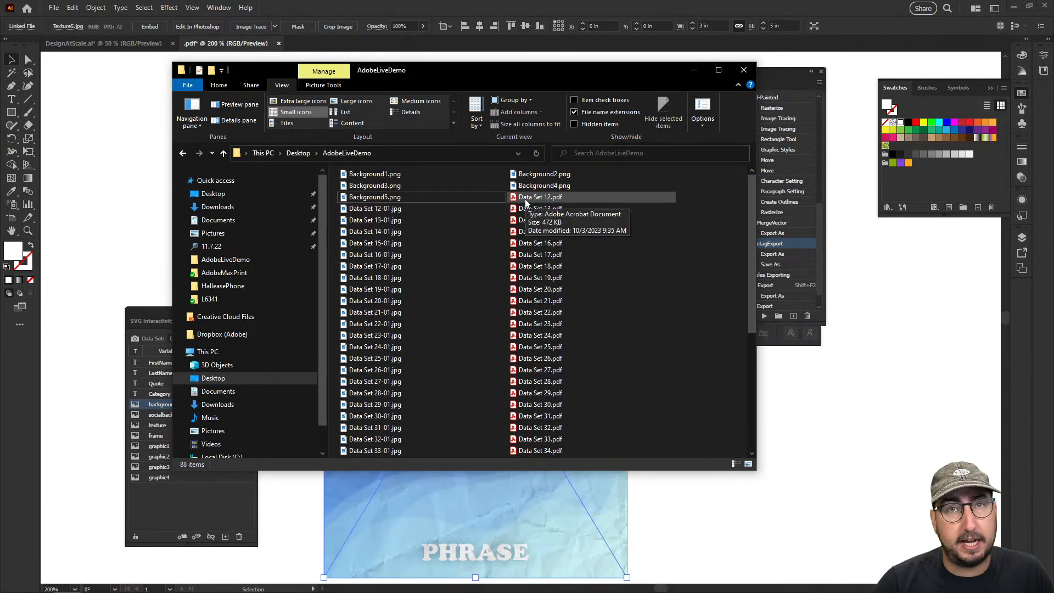
scroll(453, 217, "down", 6)
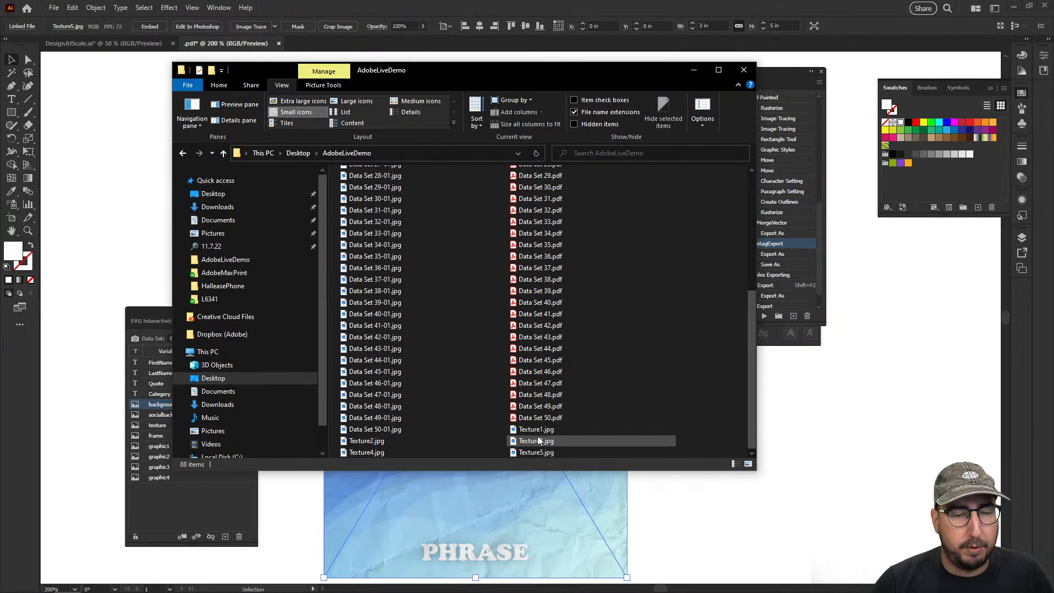
left_click(383, 350)
scroll(383, 351, "up", 4)
scroll(382, 351, "up", 3)
left_click(532, 197, "shift")
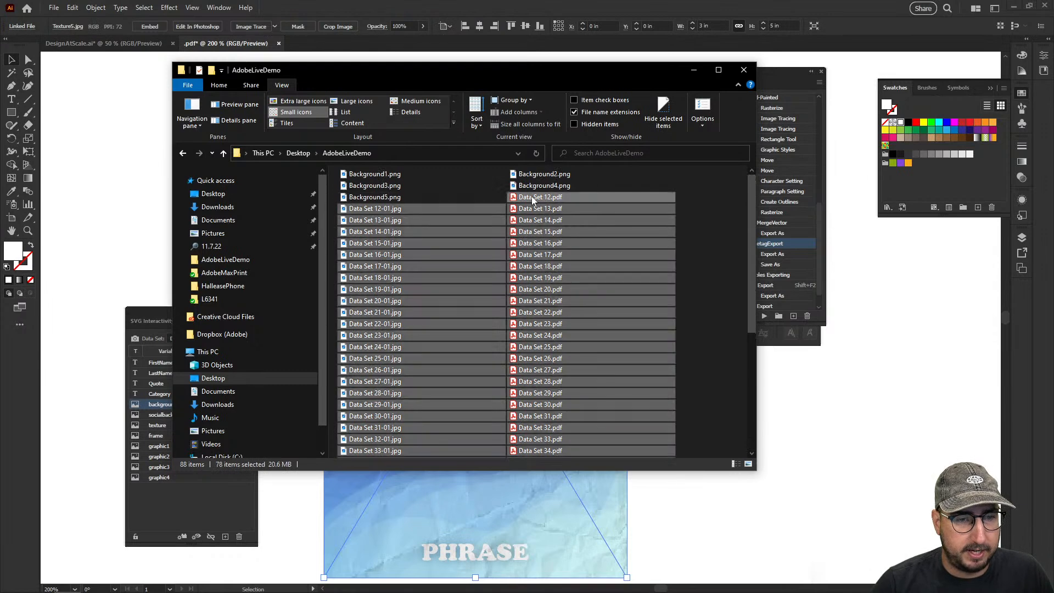
scroll(532, 196, "down", 6)
right_click(531, 279)
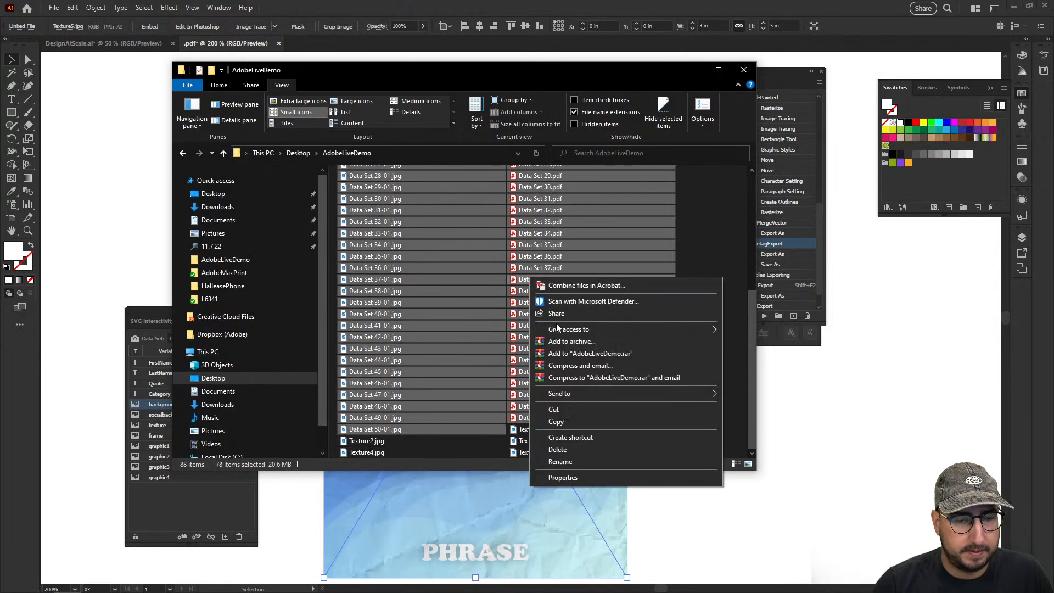
left_click(565, 449)
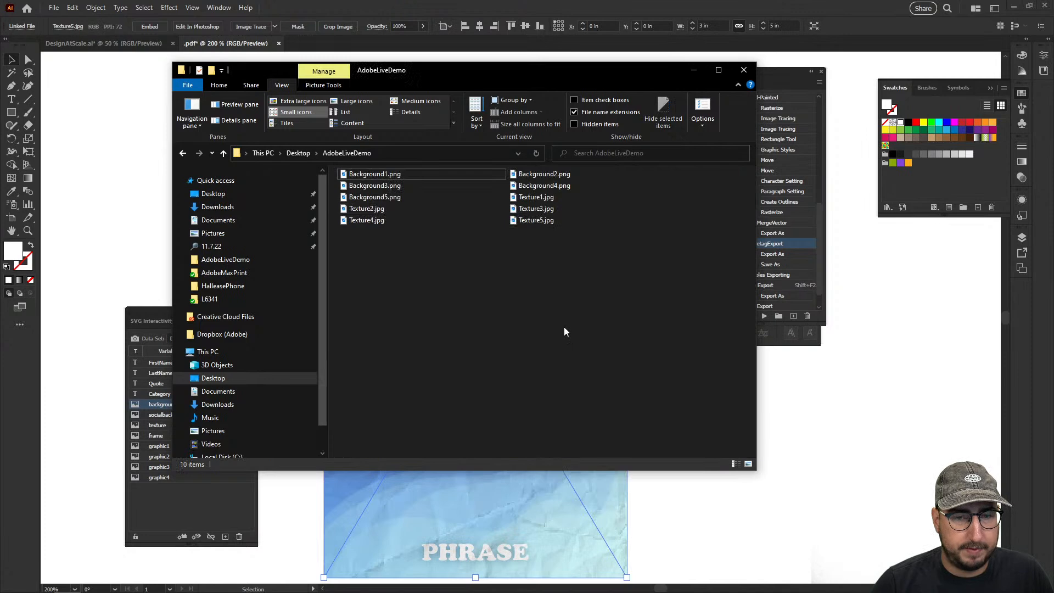
Return to Illustrator, deselect the card artwork and create a new document in pixels, 1080 px wide by 1080 px high
left_click(844, 426)
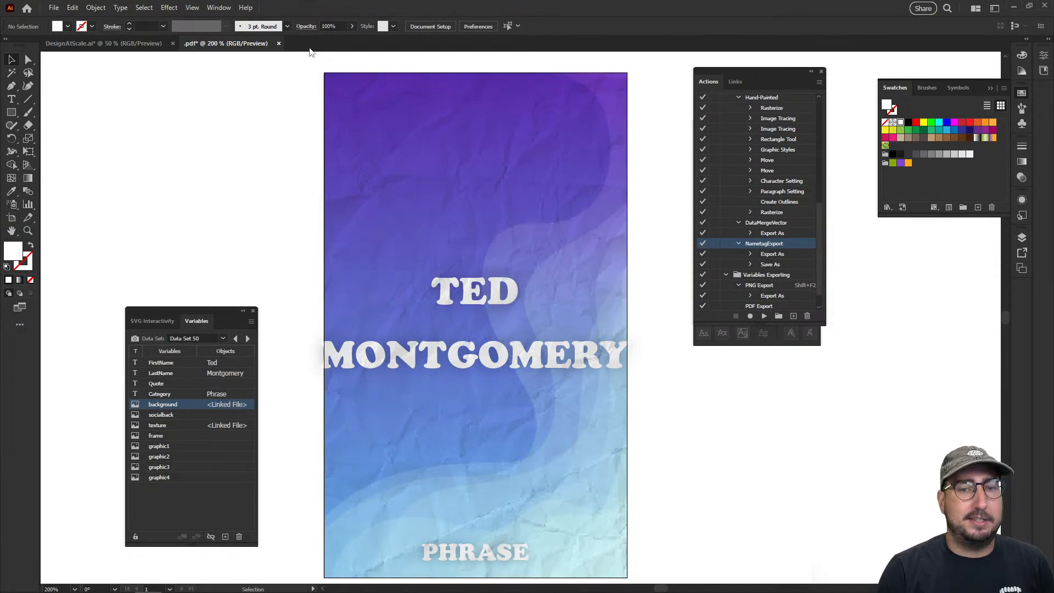
key("ctrl+n")
left_click(635, 218)
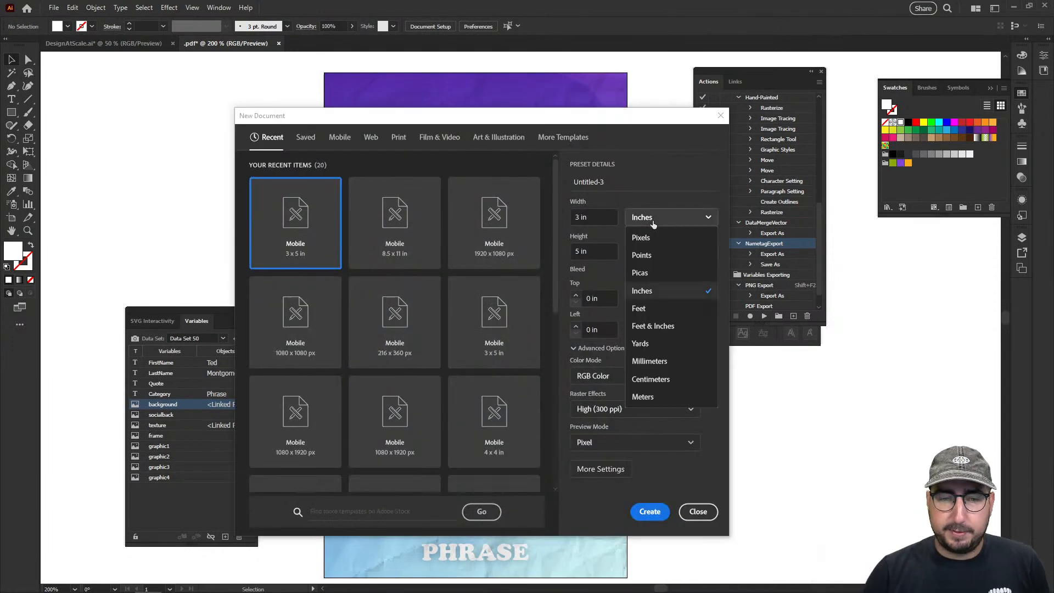
left_click(639, 238)
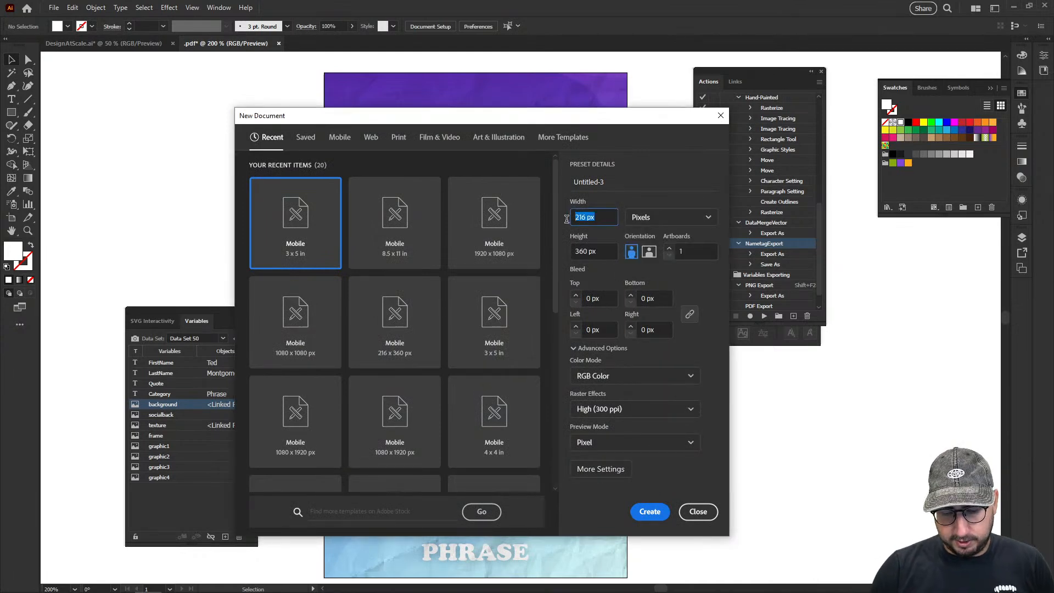
key("Tab")
key("Tab")
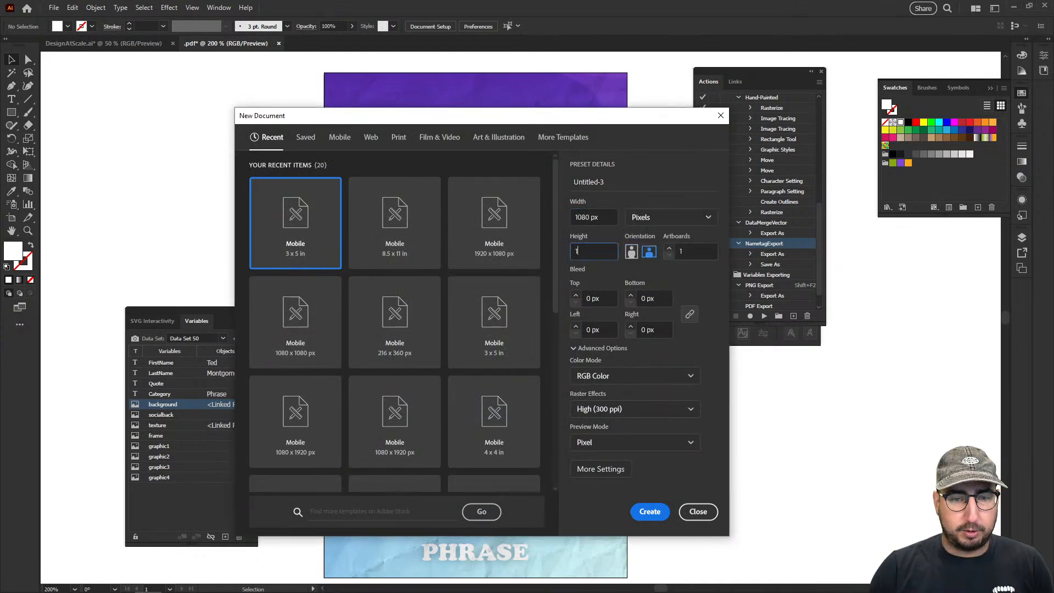
key("Return")
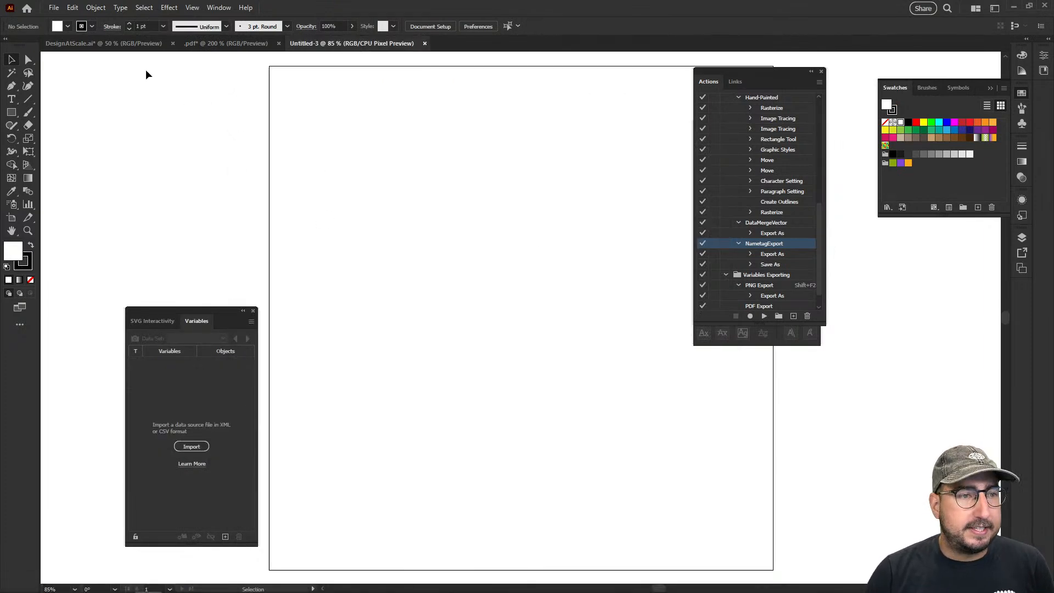
Switch to the DesignAtScale.ai document and show all its artboards unobstructed with the panels hidden
left_click(108, 47)
key("z")
left_click(530, 355, "alt")
left_click(529, 355, "alt")
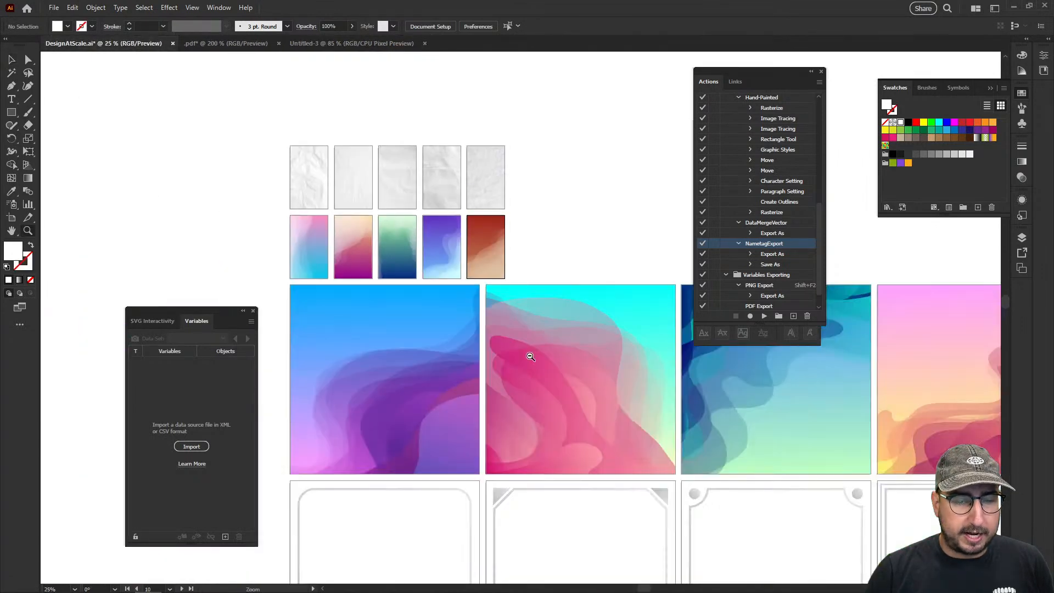
left_click(530, 355, "alt")
left_click_drag(599, 438, 485, 409)
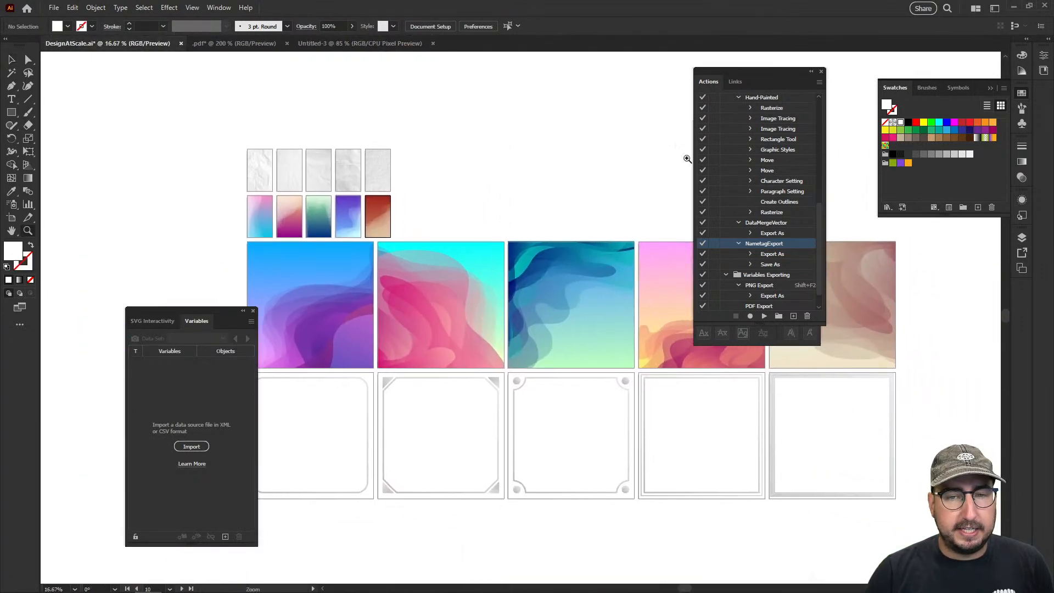
key("Tab")
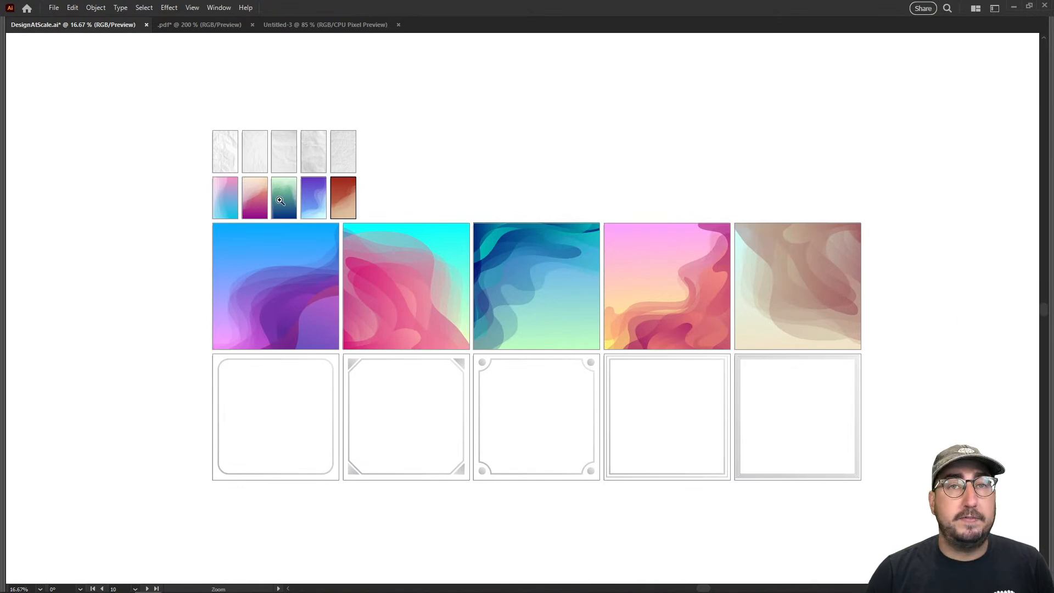
Export all artboards for screens as 72 ppi PNGs to AdobeLiveDemo, replacing the existing Background files and declining the link update
left_click(54, 7)
mouse_move(132, 249)
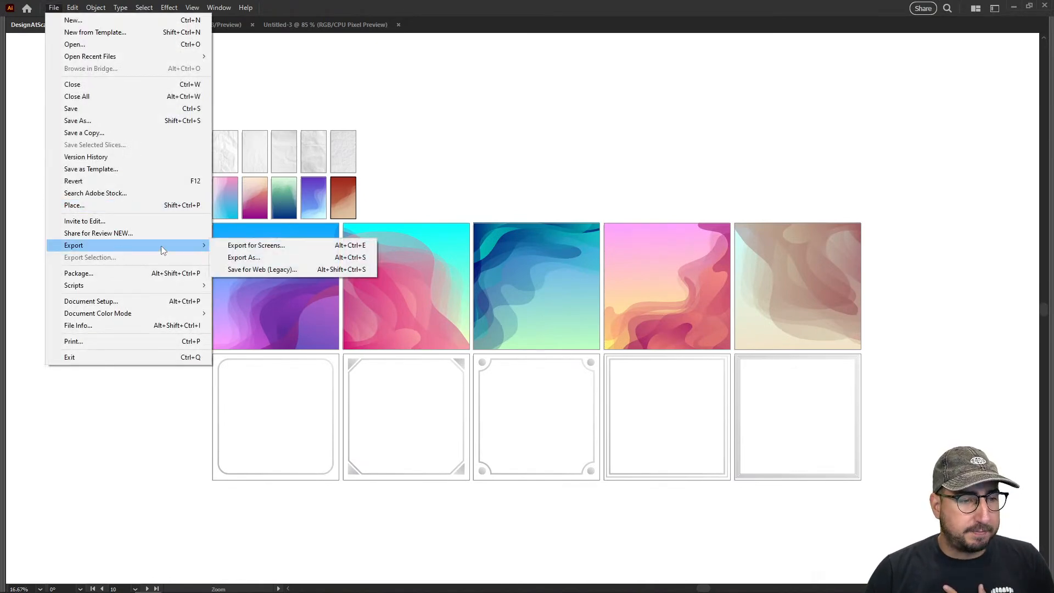
left_click(238, 245)
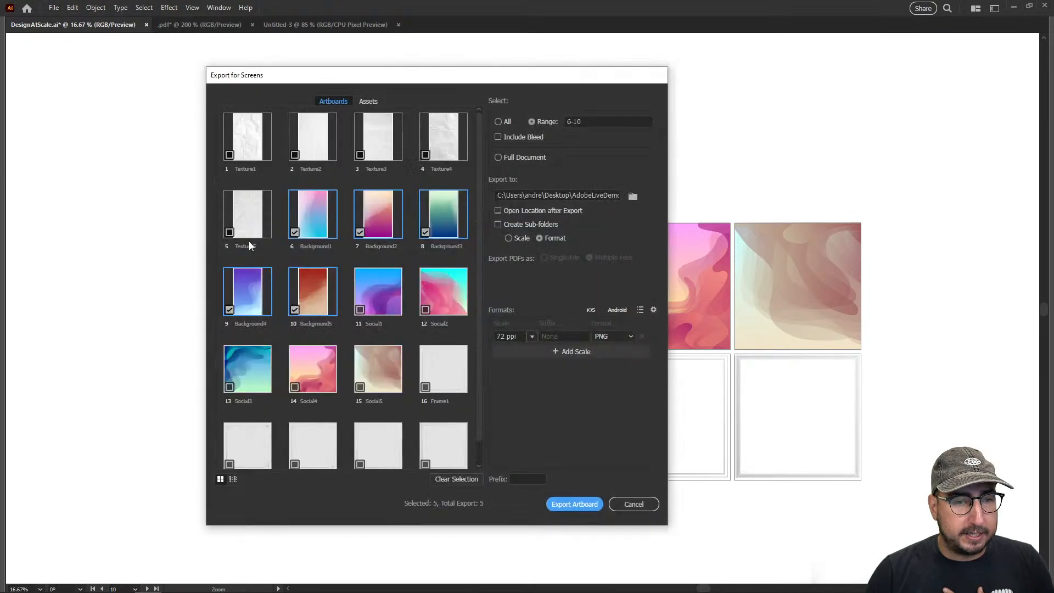
left_click(498, 122)
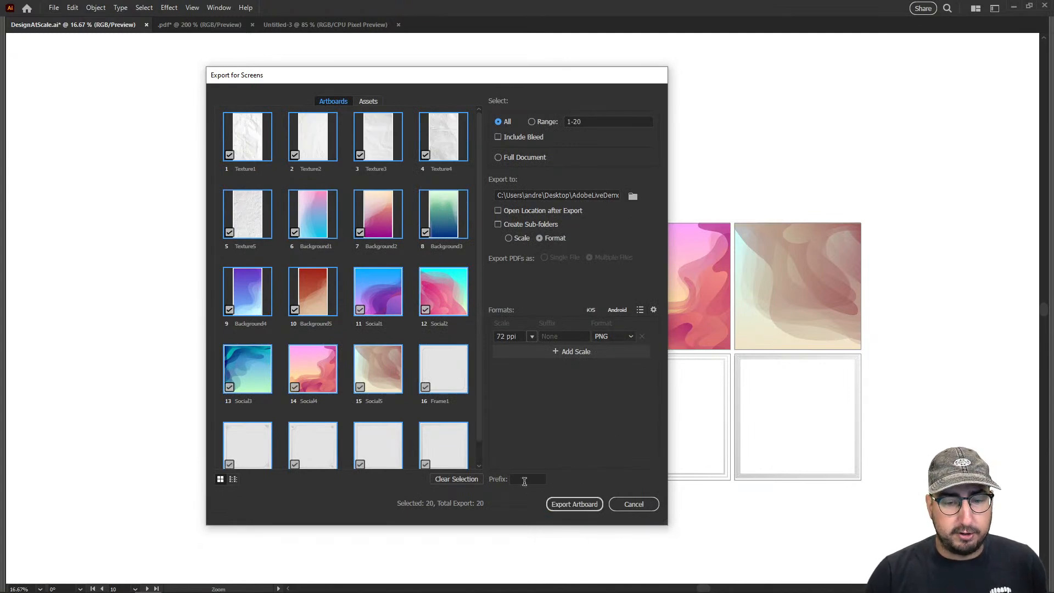
left_click(569, 506)
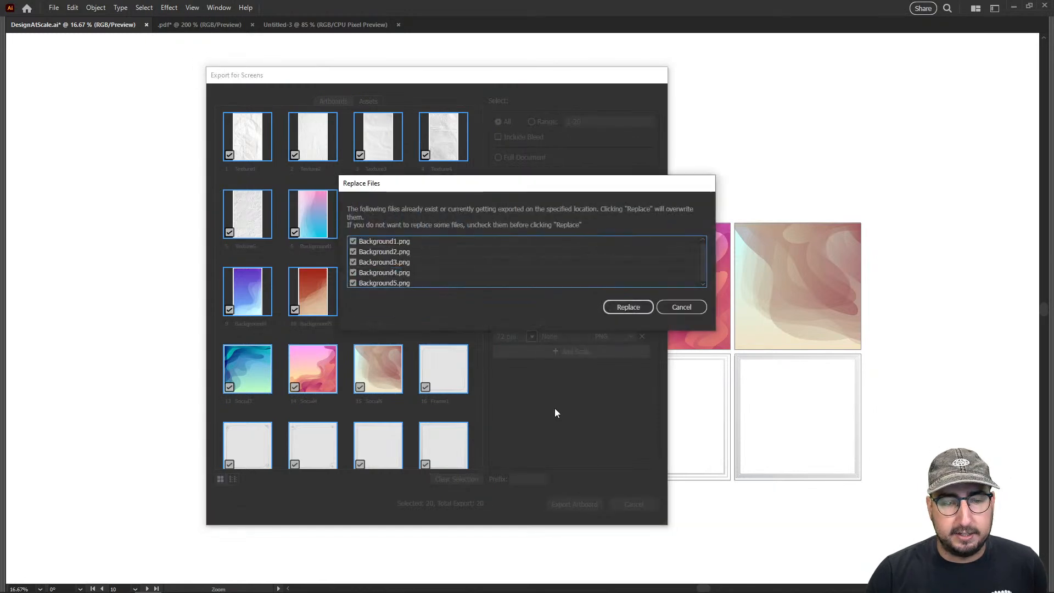
left_click(630, 307)
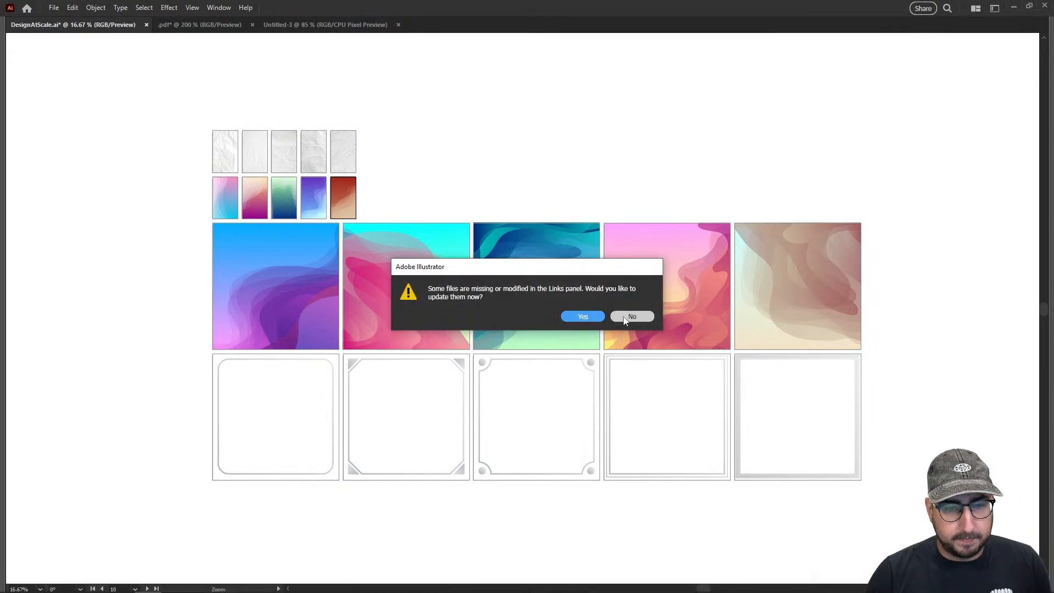
left_click(626, 317)
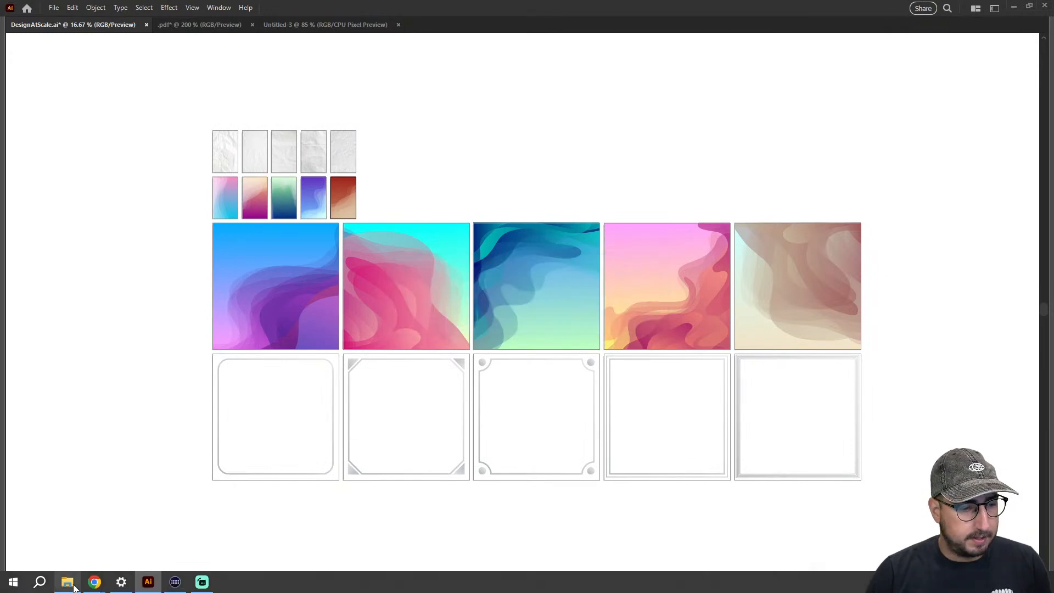
Check the exported PNGs in File Explorer, return to Illustrator accepting the link update, and show the Untitled-3 document with its panels
left_click(71, 584)
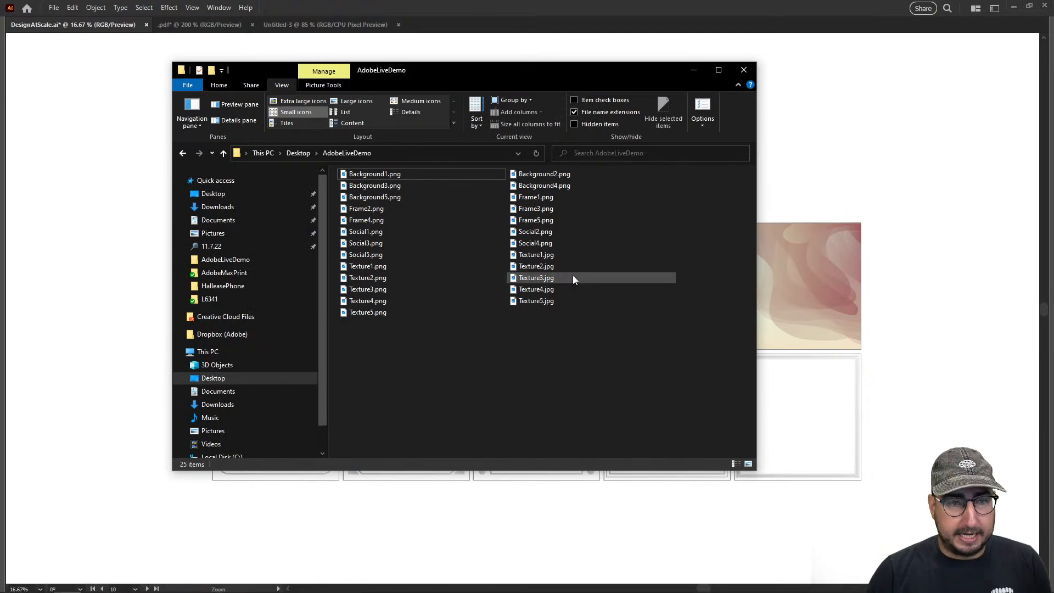
left_click(334, 31)
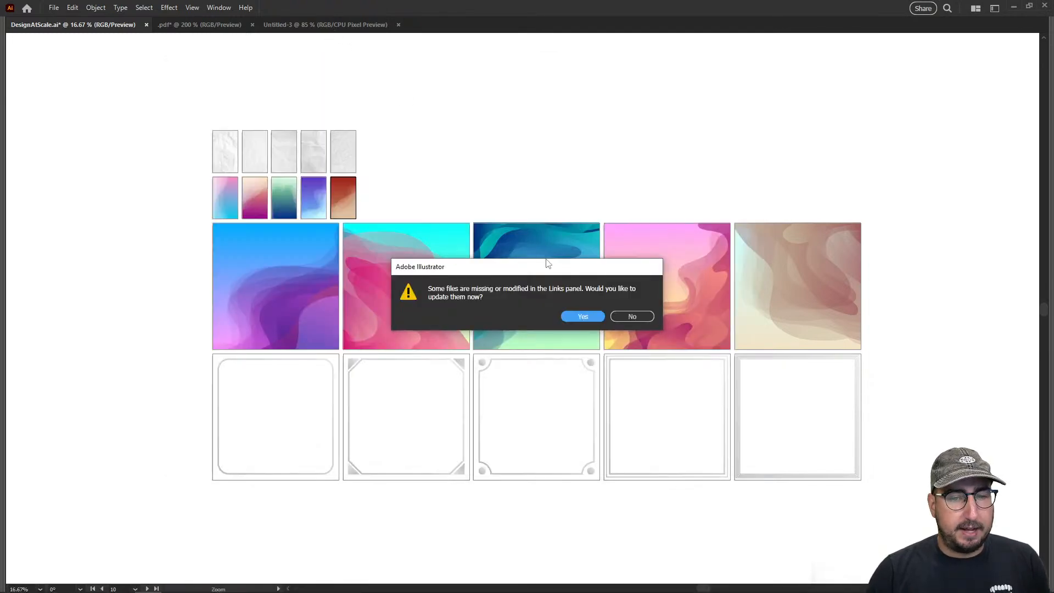
left_click(582, 317)
left_click(287, 25)
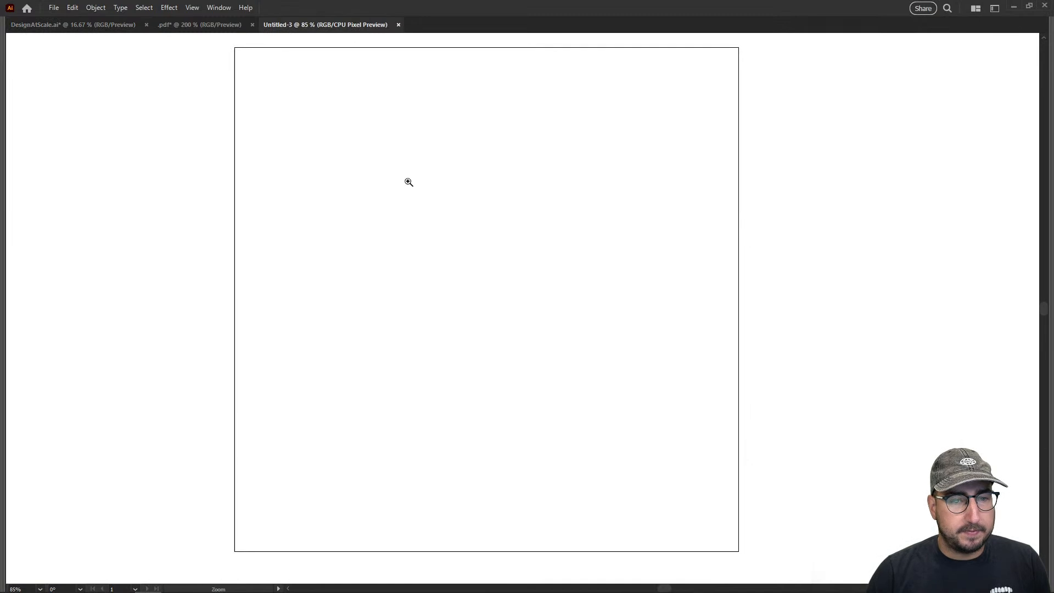
key("Tab")
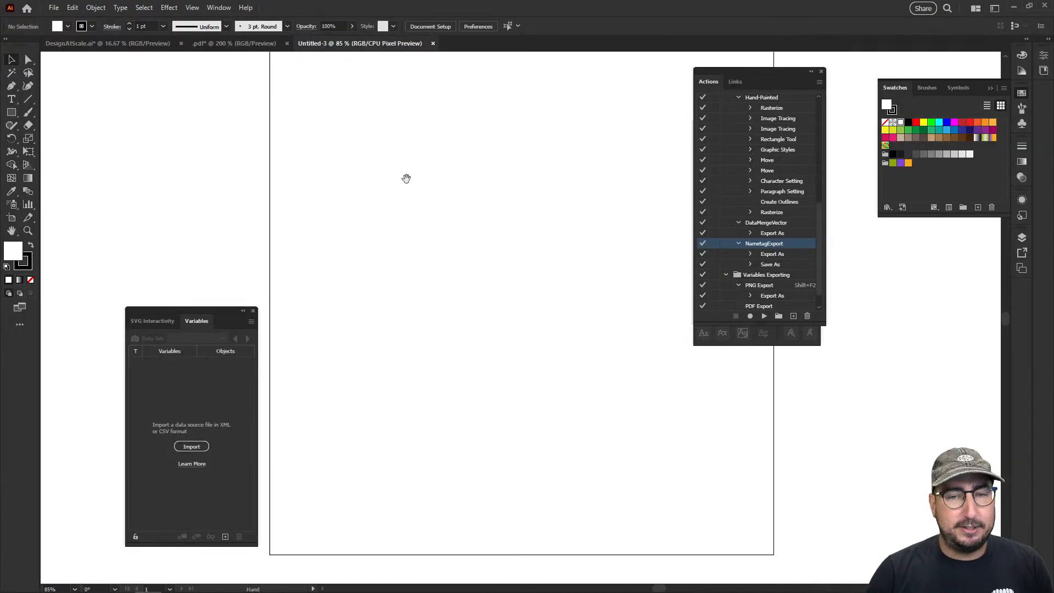
Move the Actions and Character panels clear of the blank square artboard
left_click_drag(719, 77, 882, 259)
left_click_drag(792, 125, 862, 155)
key("z")
left_click(537, 284, "alt")
left_click_drag(544, 278, 476, 259)
Place Social1.png as a linked image, centre it horizontally and vertically on the artboard, and deselect it
left_click(54, 7)
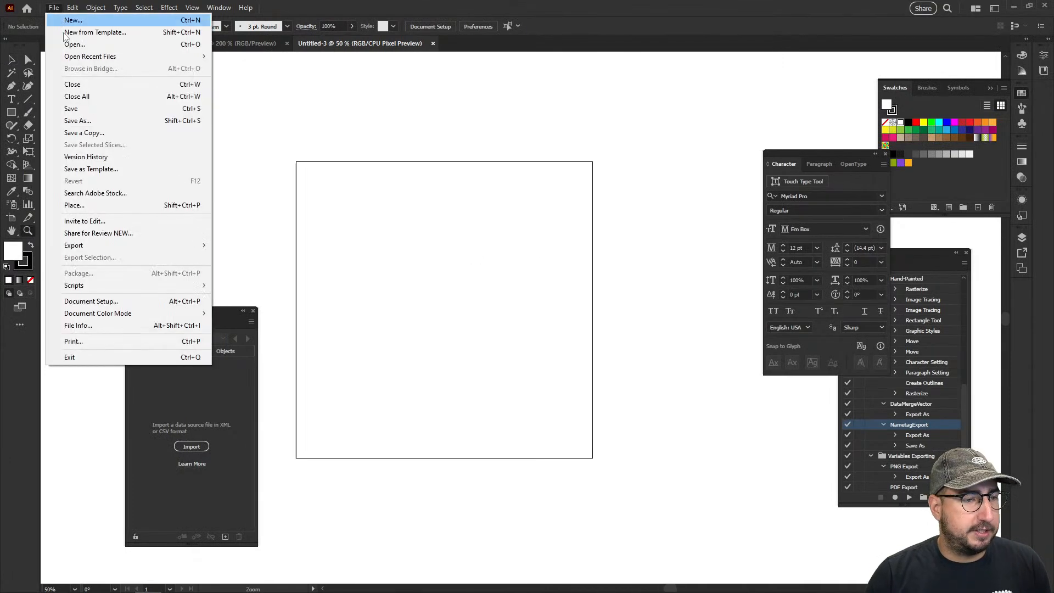
left_click(99, 205)
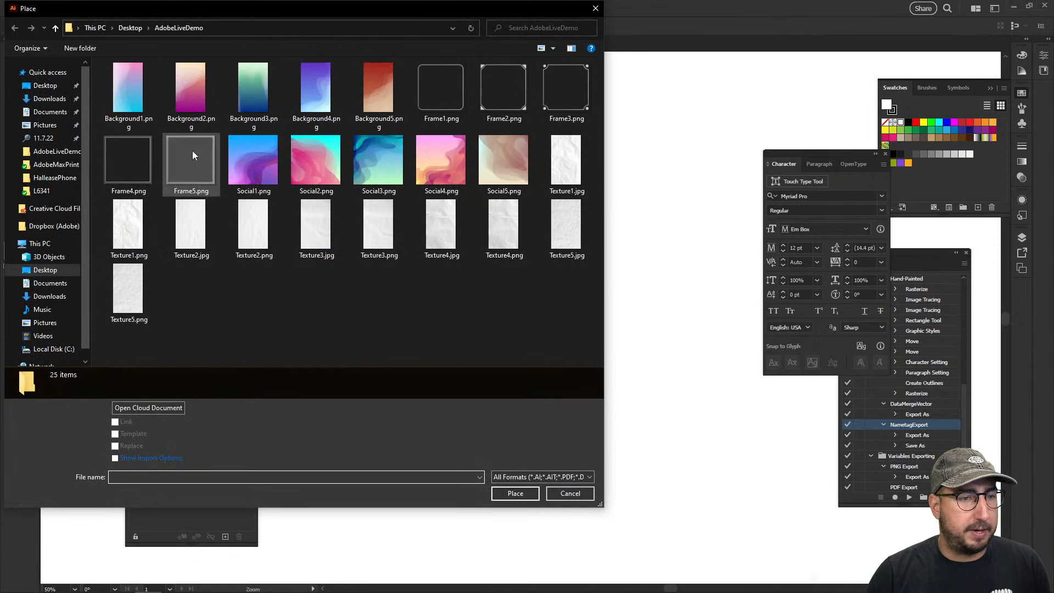
left_click(258, 163)
left_click(515, 493)
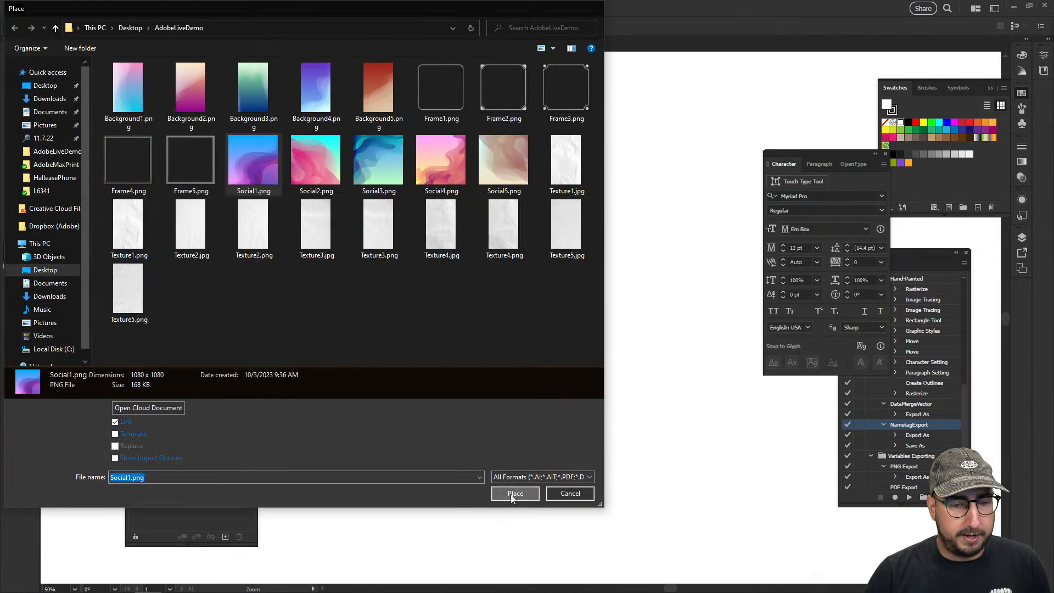
left_click(343, 193)
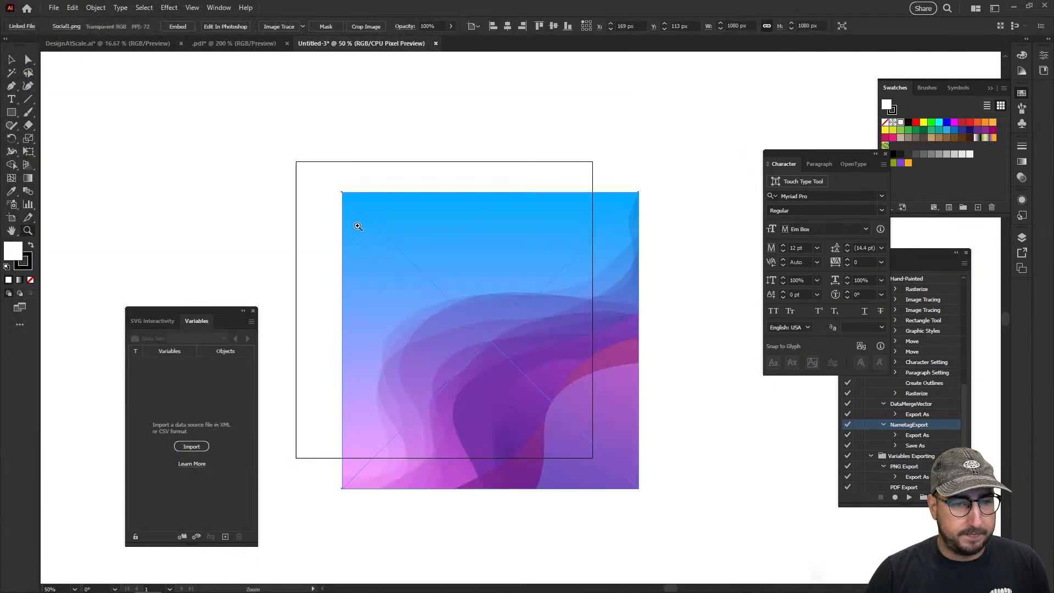
left_click(507, 27)
left_click(553, 26)
left_click(552, 100)
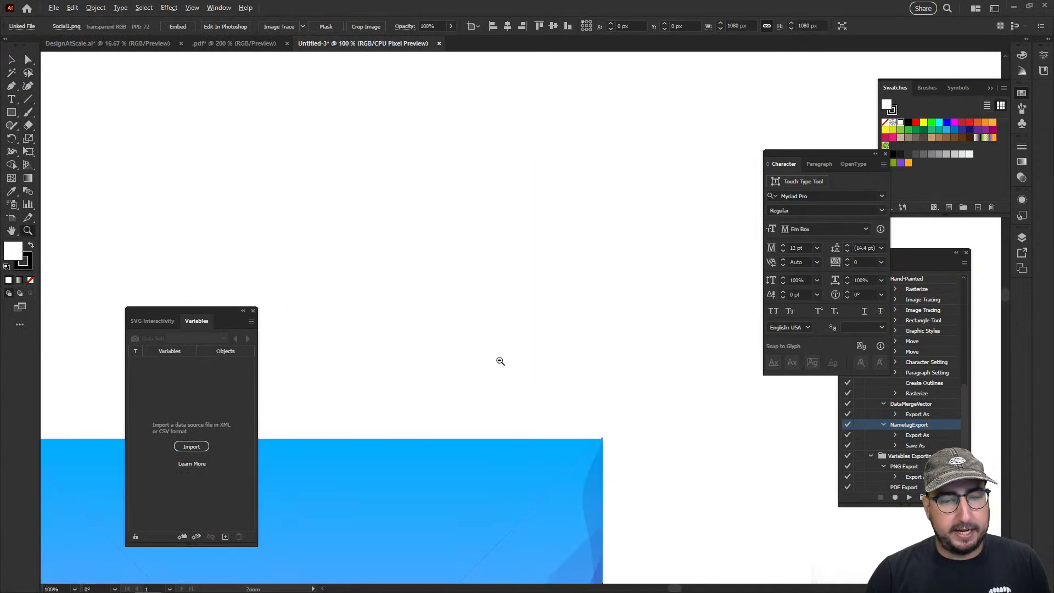
left_click(500, 361, "alt")
left_click(500, 361, "alt")
left_click(500, 361, "alt")
left_click_drag(476, 371, 469, 312)
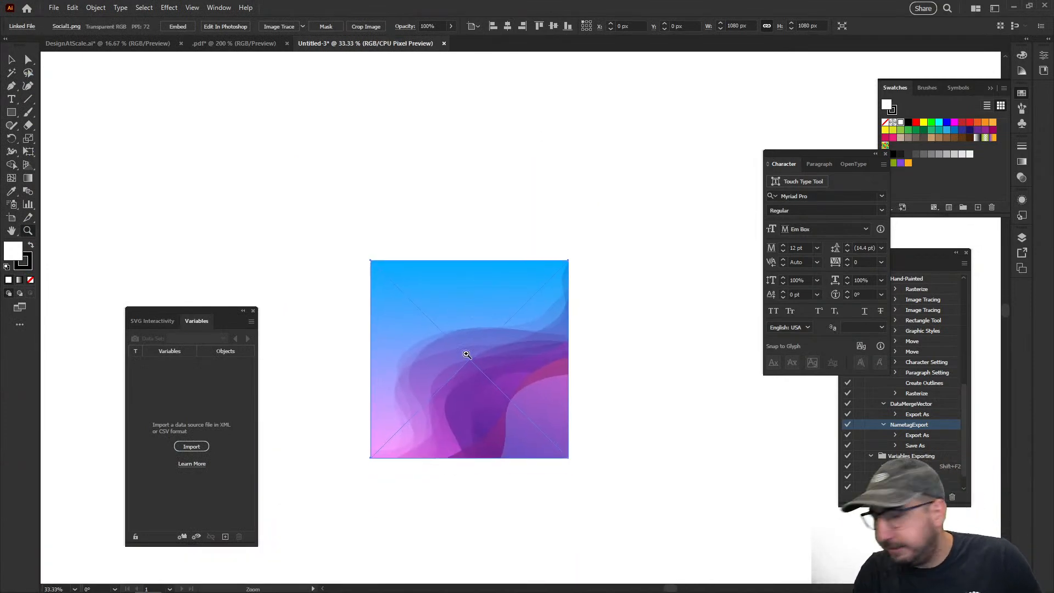
key("v")
left_click(436, 244)
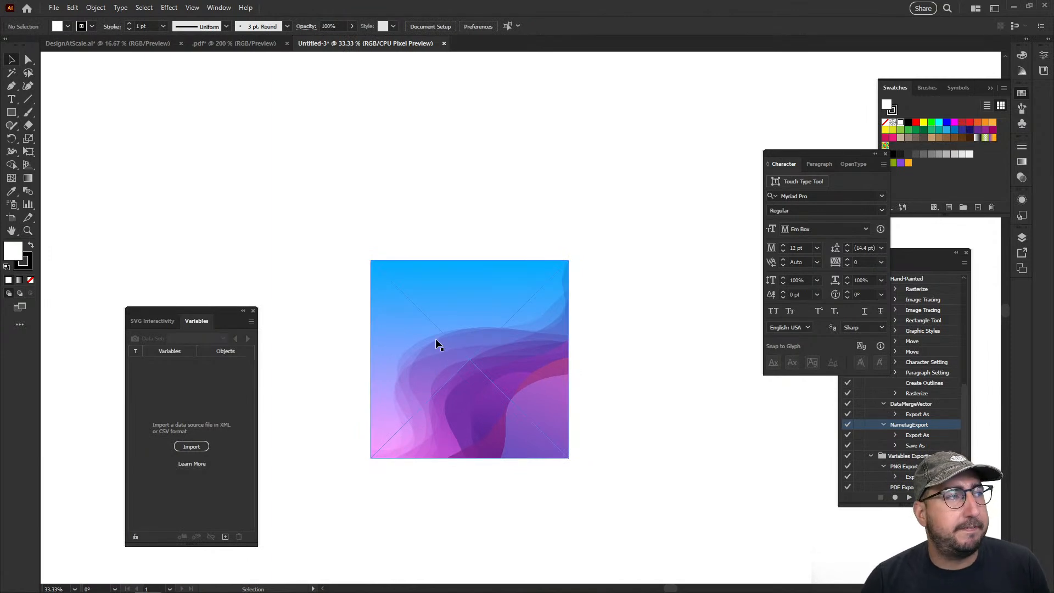
Place Frame1.png as a linked image over the background and centre it horizontally and vertically on the artboard
left_click(53, 8)
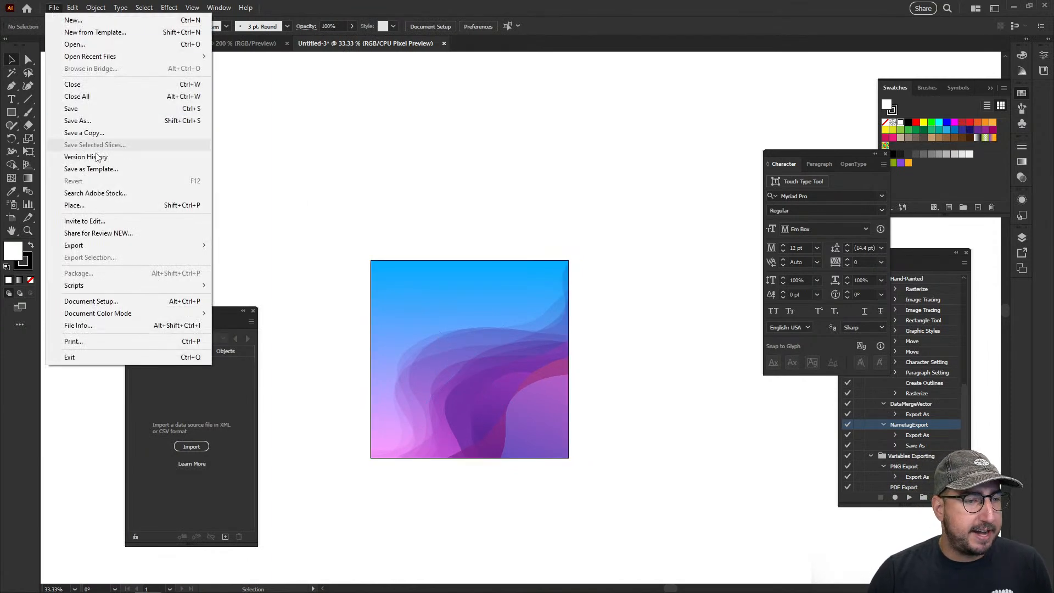
left_click(83, 205)
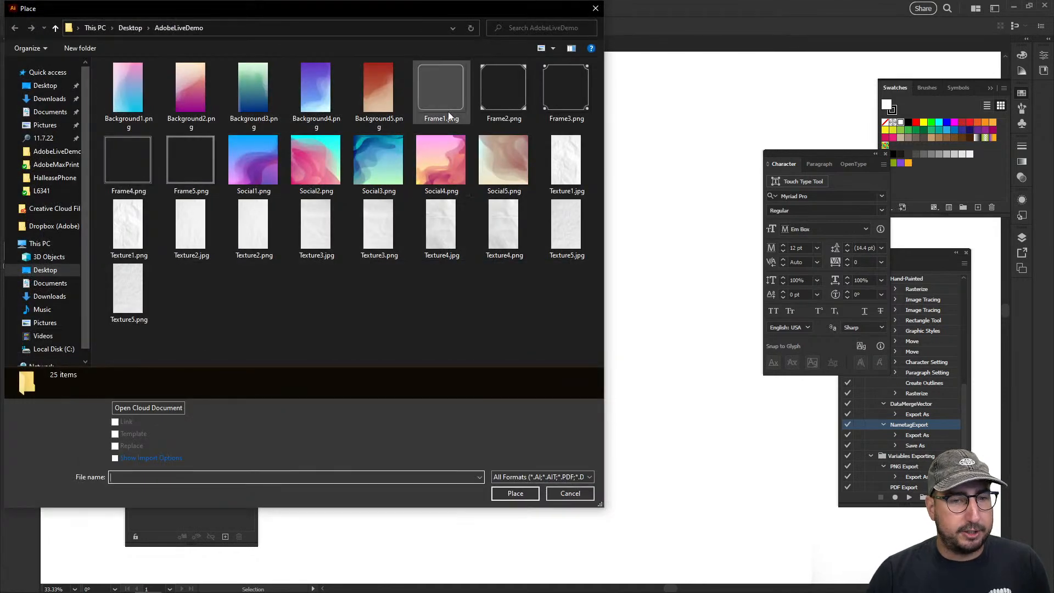
left_click(448, 100)
left_click(516, 494)
left_click(385, 219)
left_click(555, 26)
left_click(508, 25)
left_click(555, 169)
Set the blending mode of the placed frame image to Multiply
left_click(548, 298)
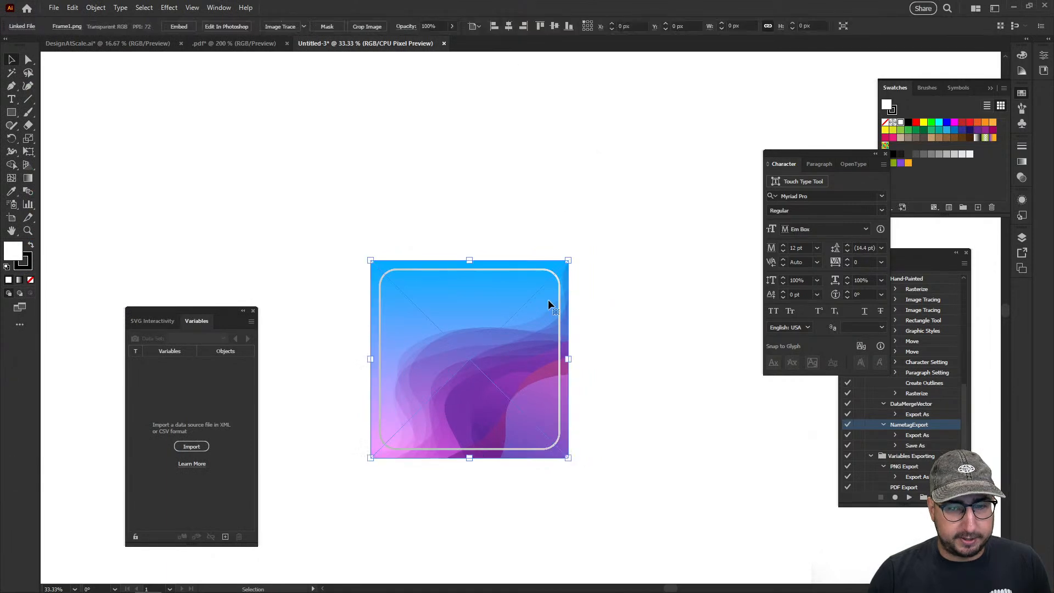
left_click(1022, 177)
left_click(912, 158)
left_click(912, 186)
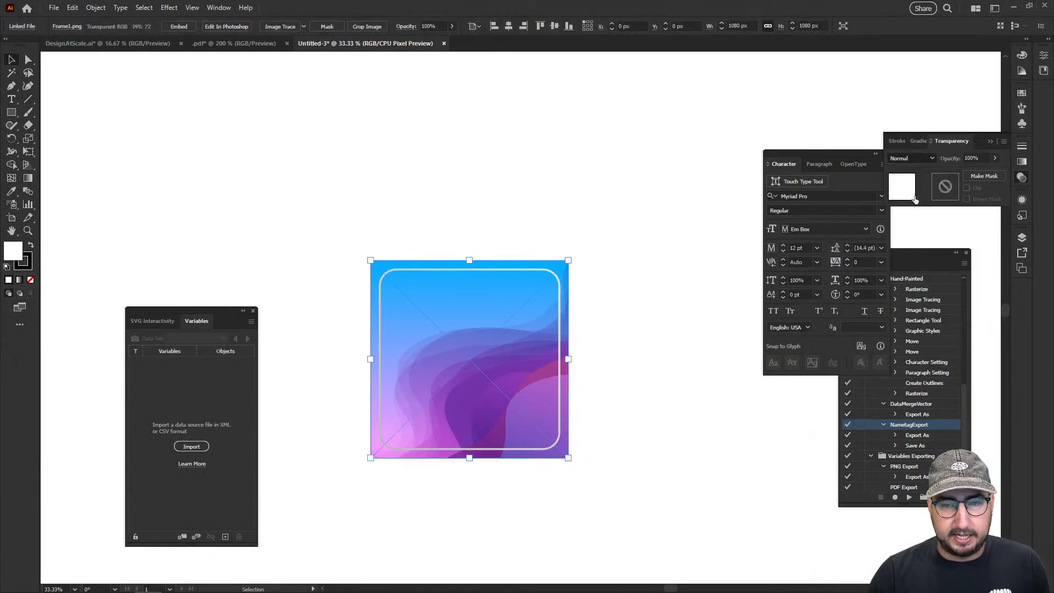
left_click(656, 208)
Draw an area text box filling most of the space inside the rounded frame
key("z")
left_click(453, 369)
left_click(535, 318)
left_click(522, 317)
left_click_drag(525, 291, 448, 332)
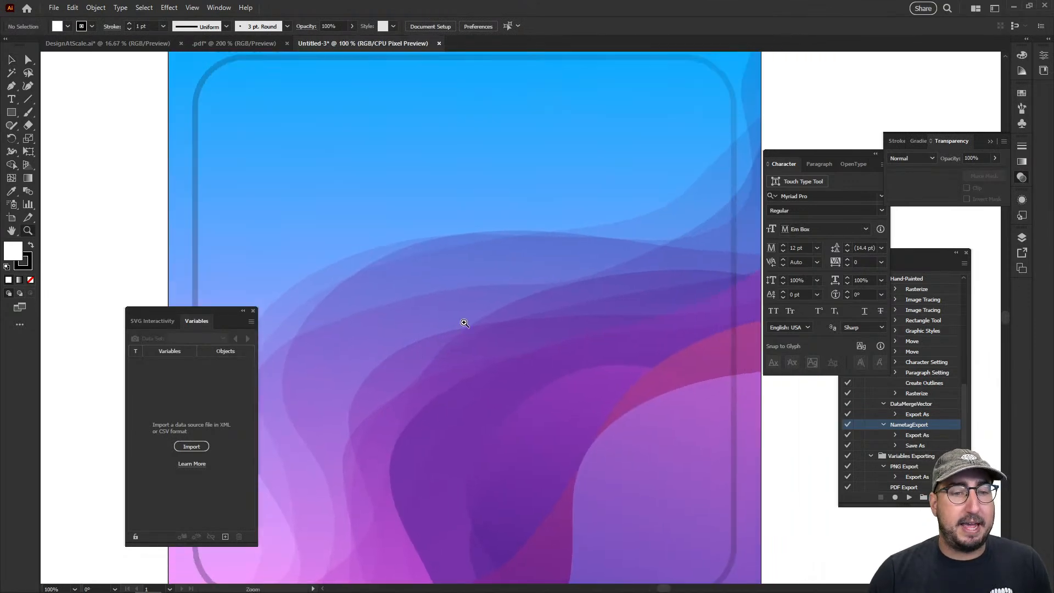
key("ctrl+minus")
key("t")
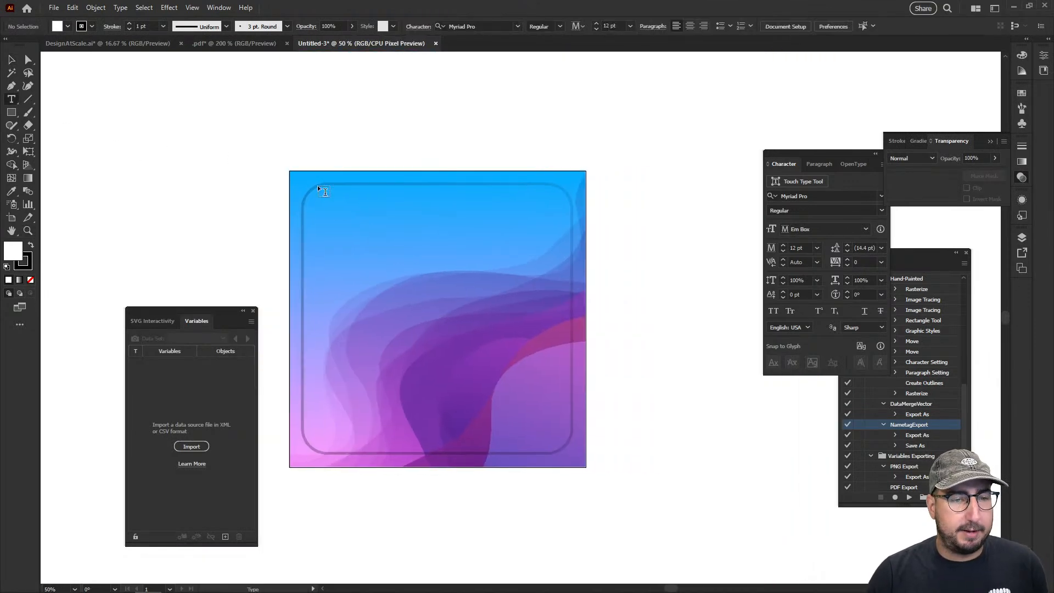
left_click_drag(322, 205, 565, 414)
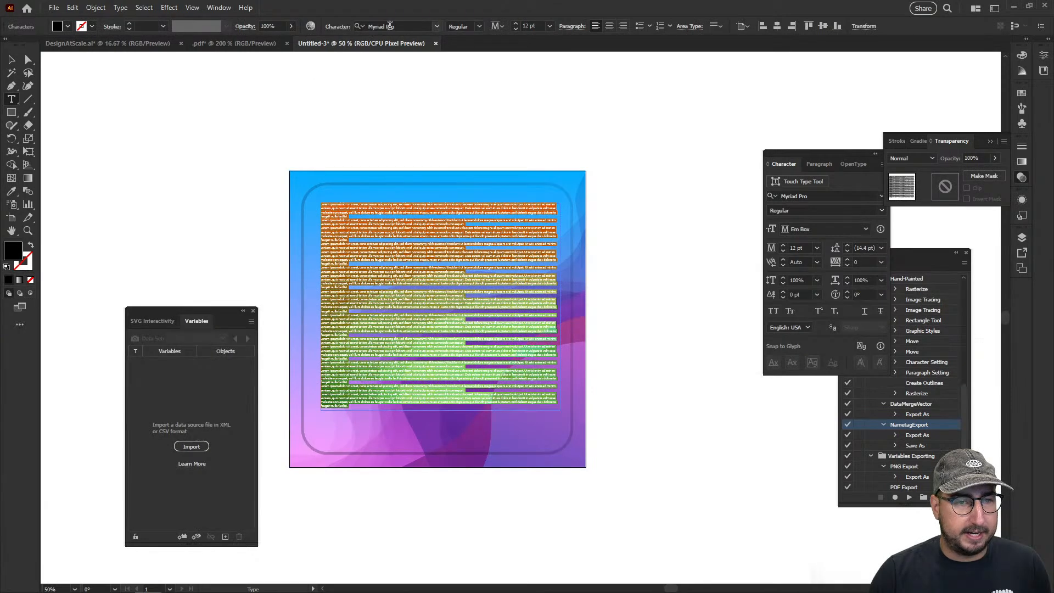
Set the placeholder text's font to Cooper Black and centre its paragraphs
left_click(390, 27)
type("coop")
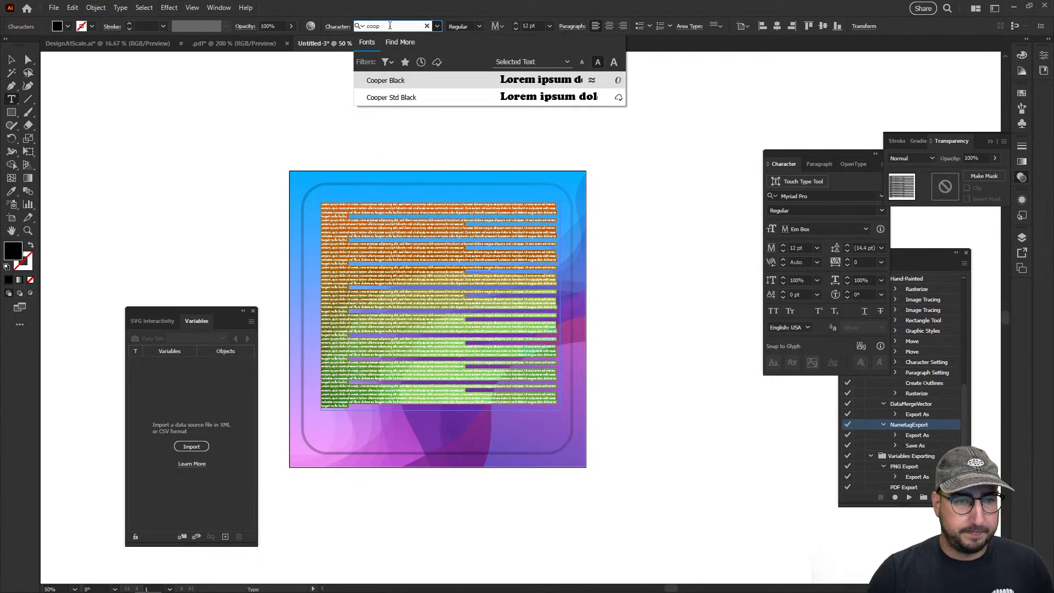
left_click(419, 80)
left_click(608, 27)
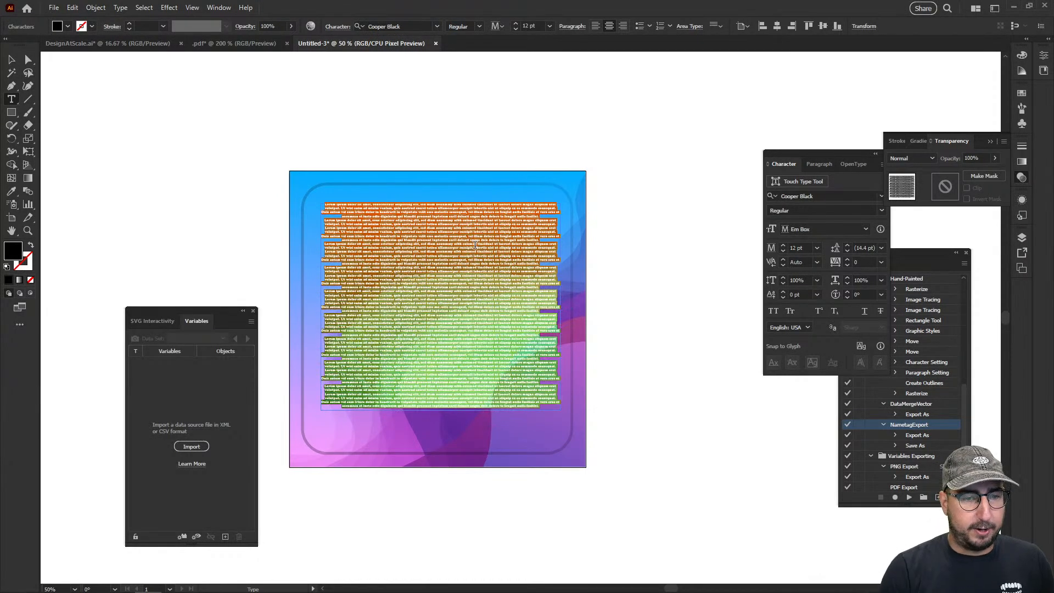
Replace the placeholder text with "Quote", set its size to 120 pt and centre-align it
key("BackSpace")
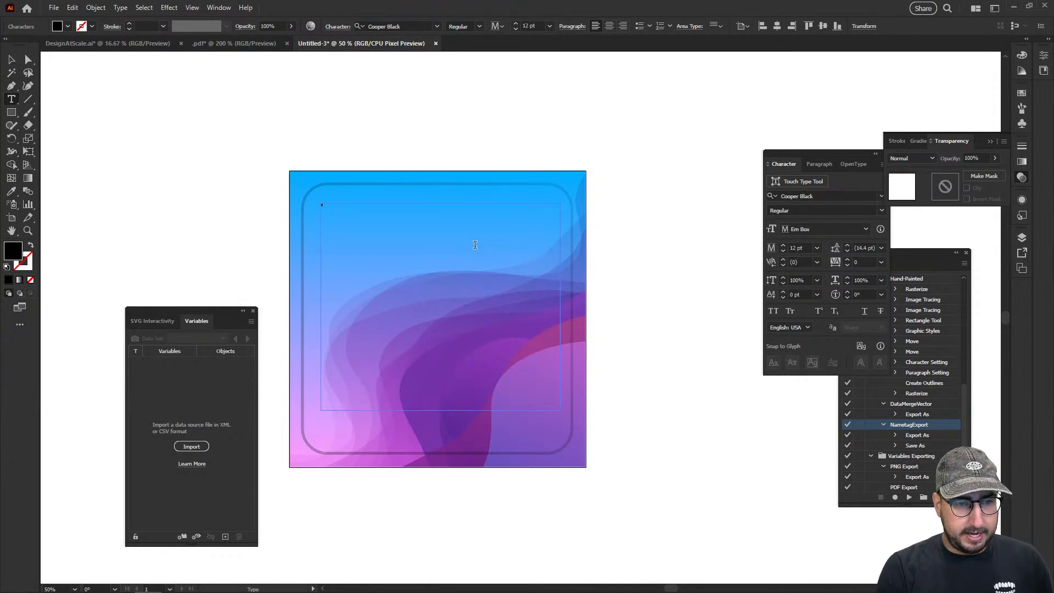
key("ctrl+a")
left_click(530, 25)
key("shift+Up")
key("shift+Up")
key("shift+Up")
key("shift+Up")
key("shift+Up")
key("shift+Up")
key("shift+Up")
key("shift+Up")
key("shift+Up")
key("shift+Up")
key("shift+Up")
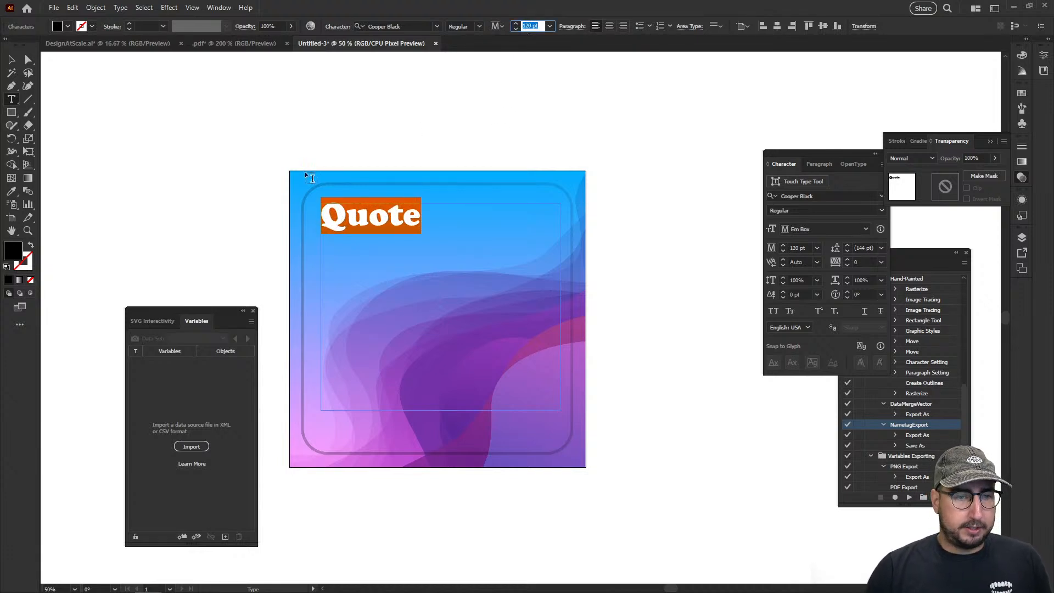
left_click(609, 26)
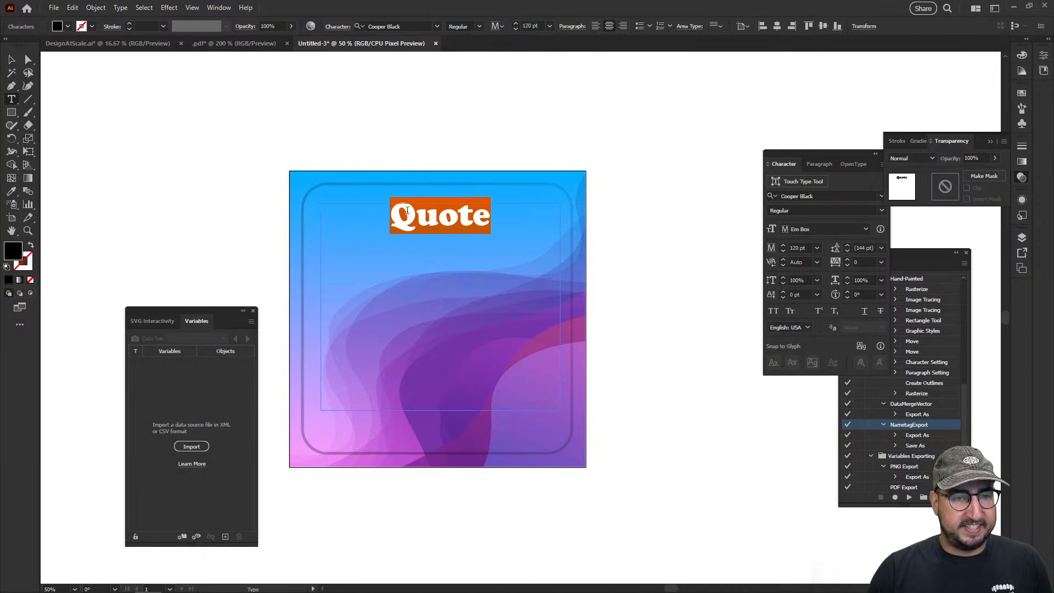
Recolour the Quote text white by sampling the blank canvas with the Eyedropper, leaving its text box selected
left_click(400, 212)
key("ctrl+a")
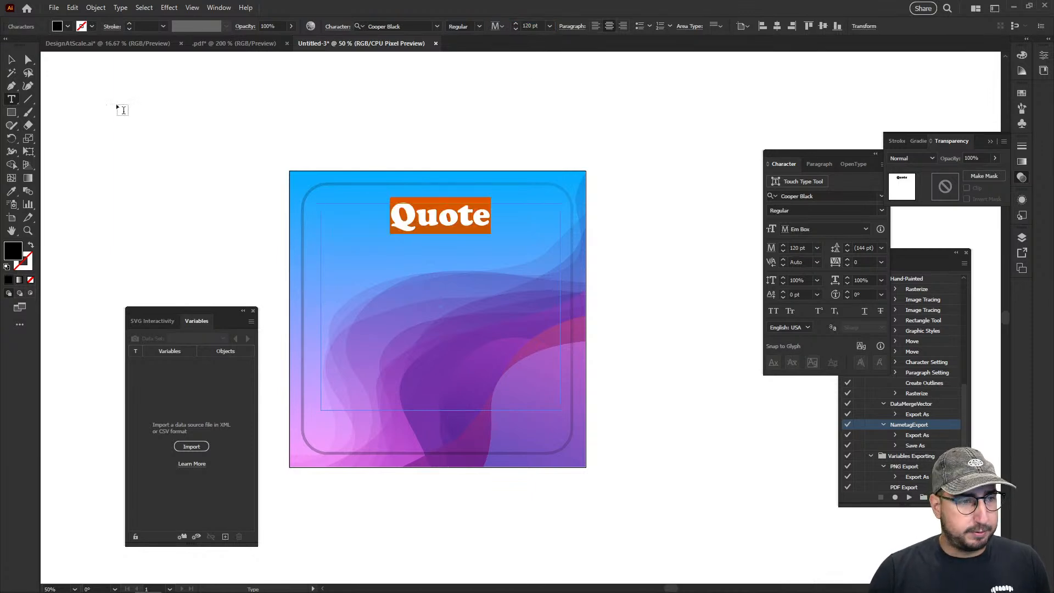
key("Escape")
key("i")
left_click(252, 138)
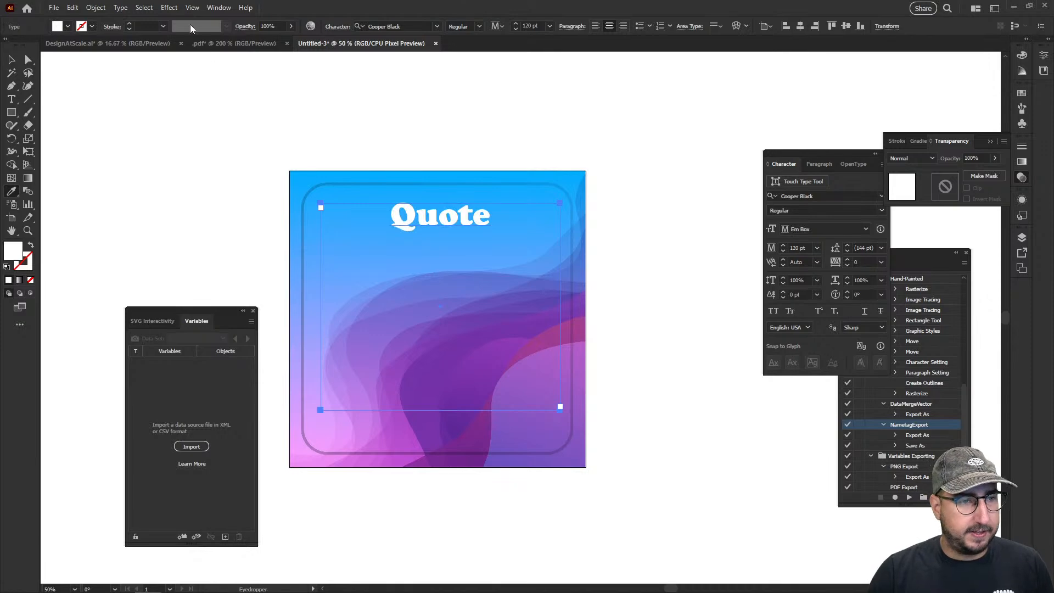
left_click(169, 8)
key("Escape")
key("v")
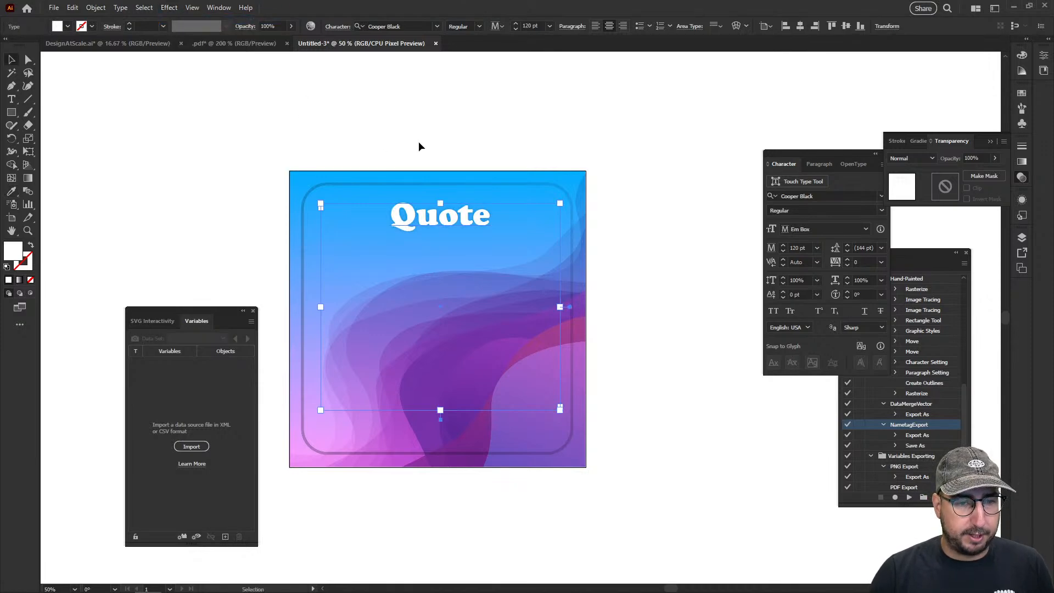
Set the Quote text's font size to 100 pt and deselect it
left_click(415, 146)
left_click(436, 219)
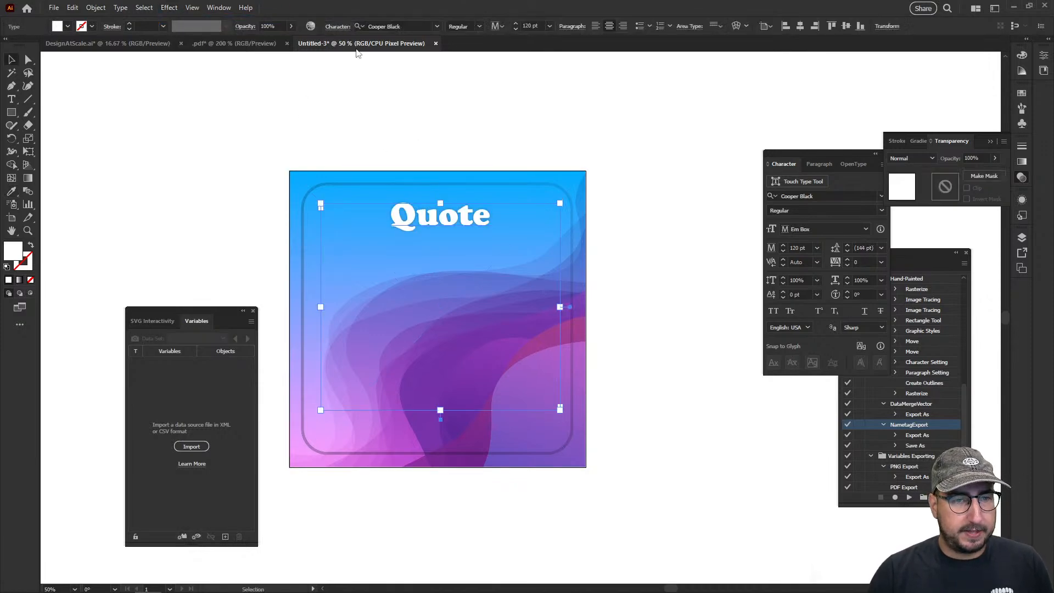
left_click(531, 25)
double_click(531, 26)
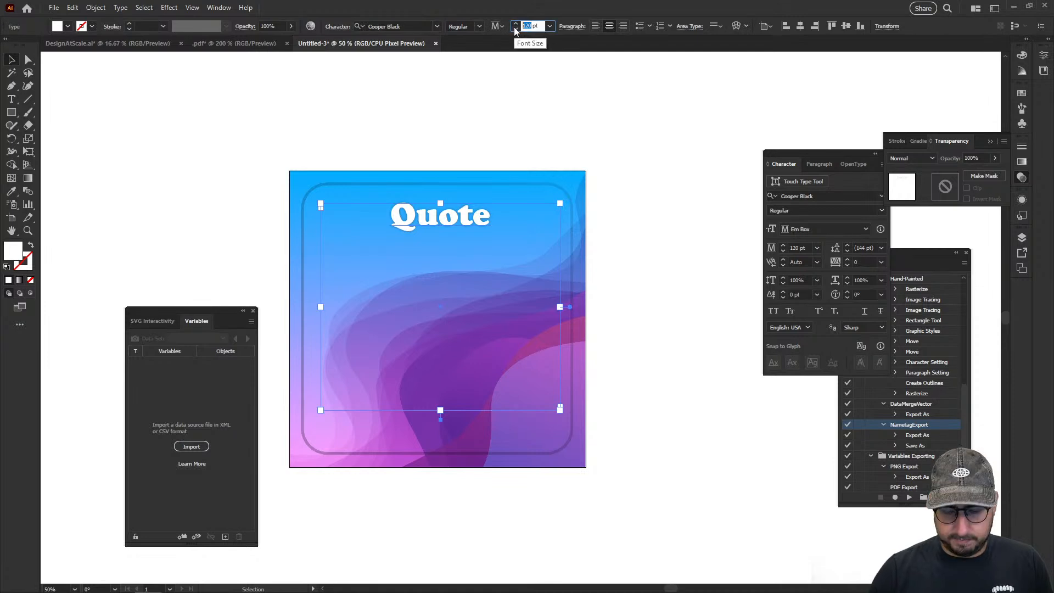
type("100")
left_click(441, 142)
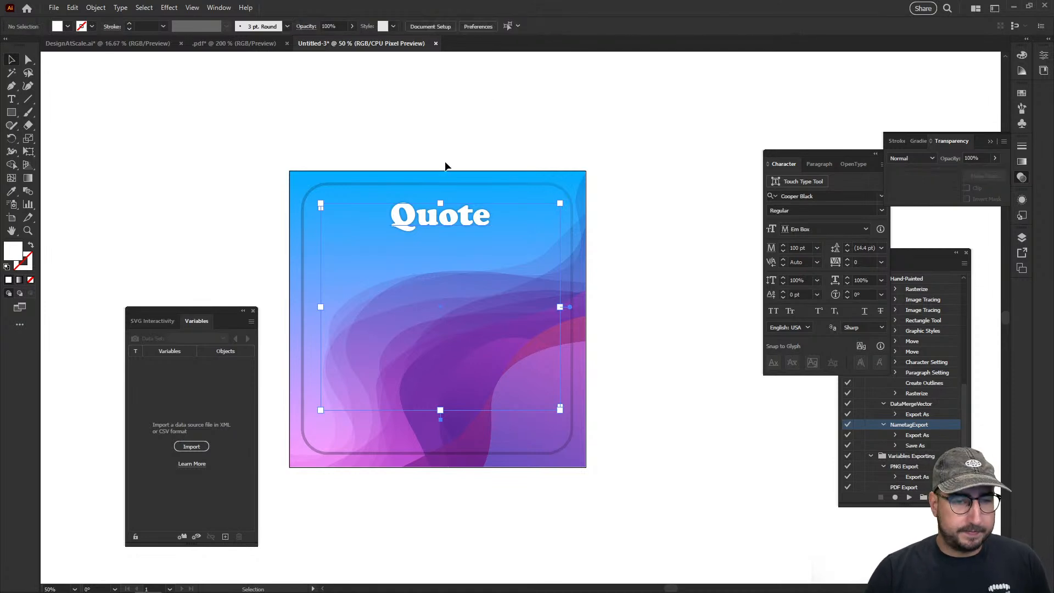
Duplicate the Quote text near the bottom of the frame and scale the copy down to about 72 pt
left_click_drag(460, 223, 460, 424)
key("s")
left_click_drag(593, 335, 546, 379)
key("v")
left_click_drag(467, 436, 465, 408)
left_click(434, 388)
left_click(377, 204)
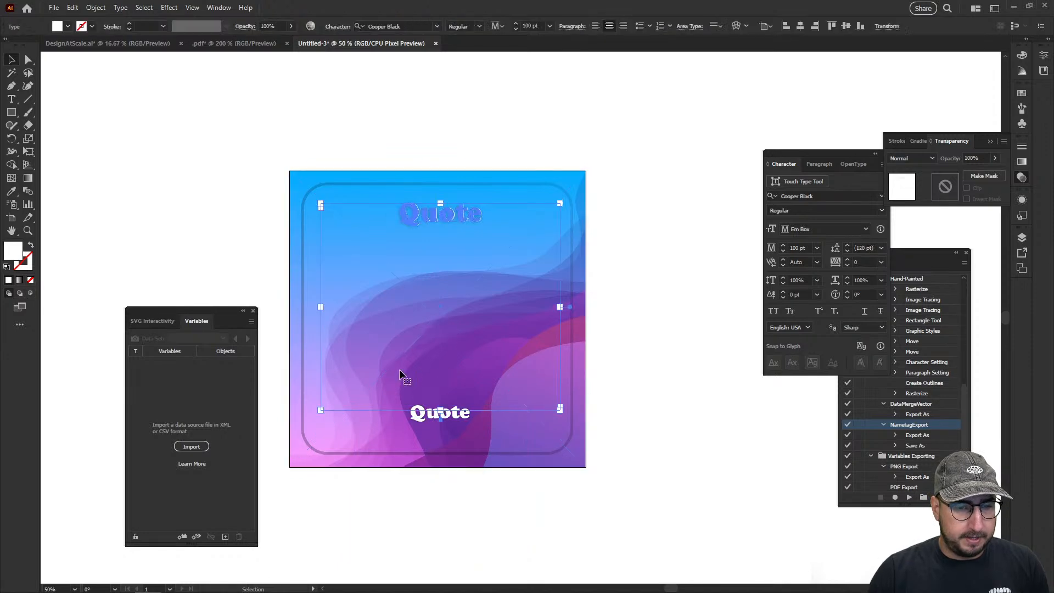
Shrink the lower Quote's text box to one line, widen it, and duplicate it directly below
left_click(442, 413)
left_click_drag(441, 556, 441, 423)
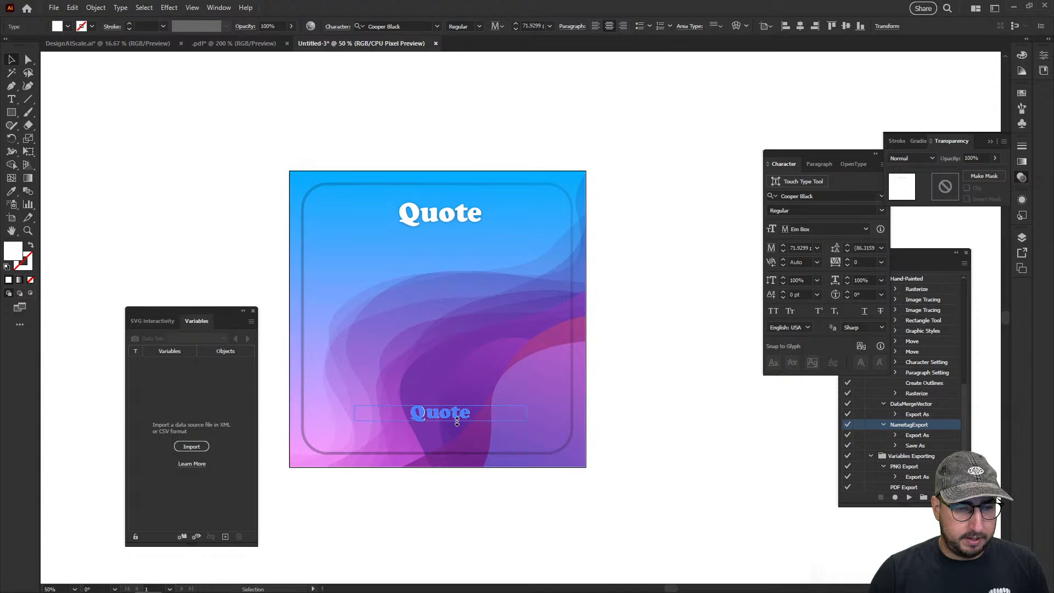
left_click_drag(529, 413, 553, 414)
left_click_drag(463, 413, 463, 434)
Replace the upper of the two small Quote texts with "FIRSTNAME"
double_click(456, 415)
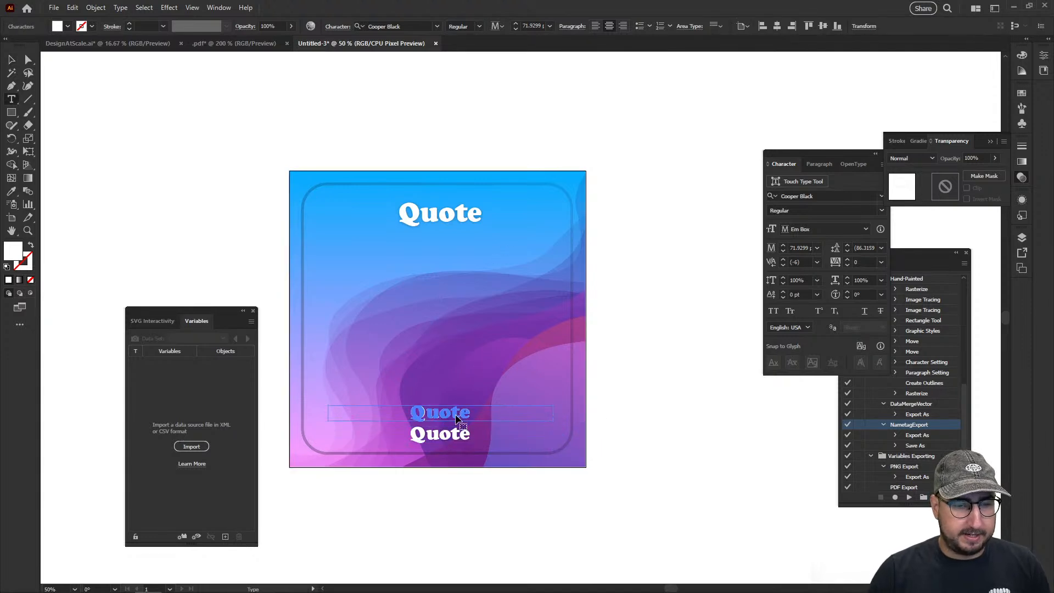
type("FIREST")
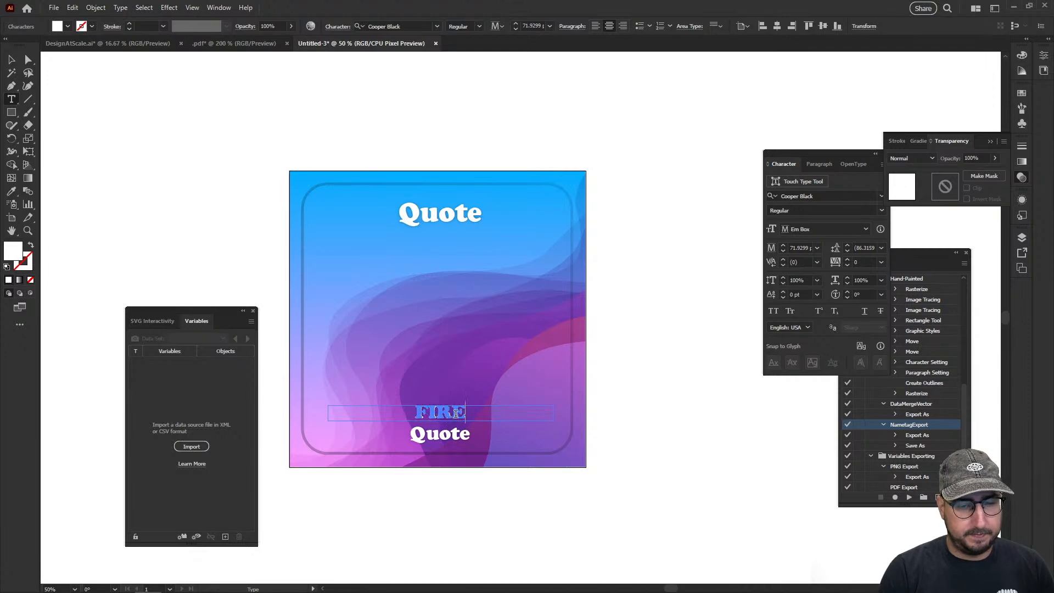
key("BackSpace")
key("BackSpace")
key("BackSpace")
type("STNAME")
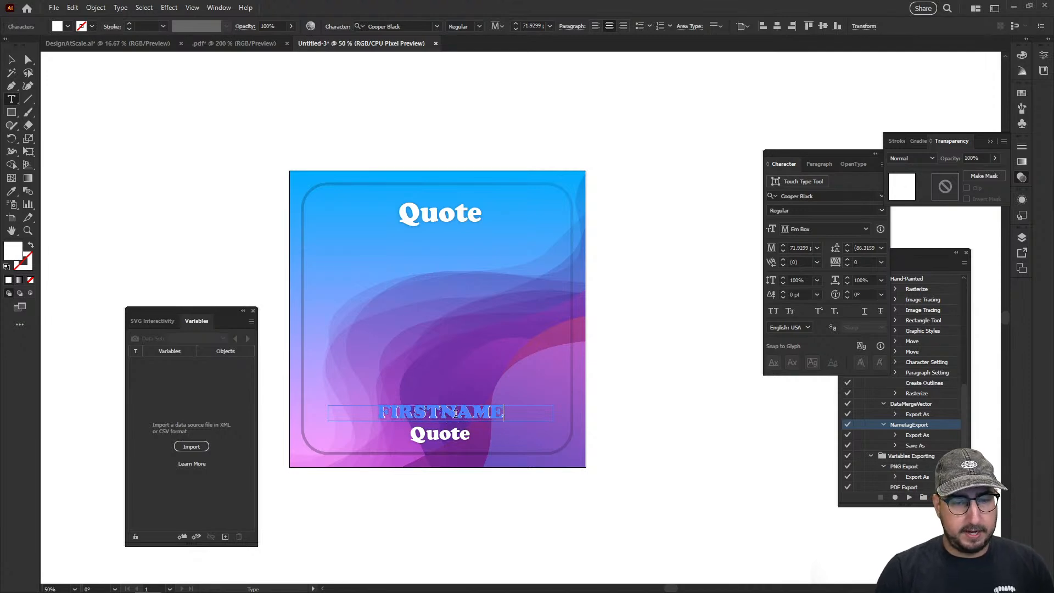
key("Escape")
Replace the bottommost Quote text with "LASTNAME" and leave nothing selected
double_click(455, 434)
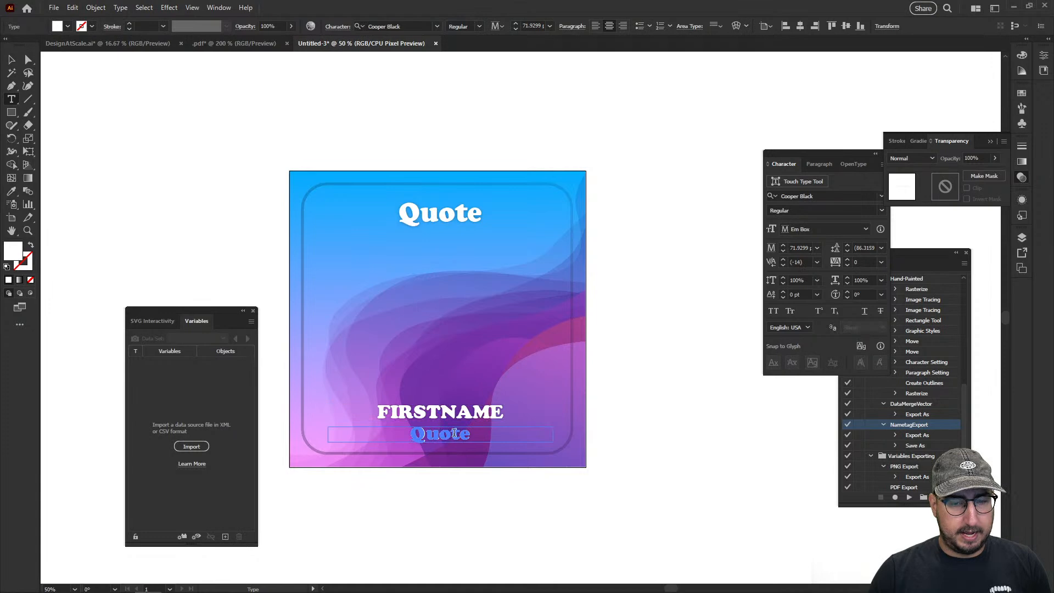
type("LASTNAME")
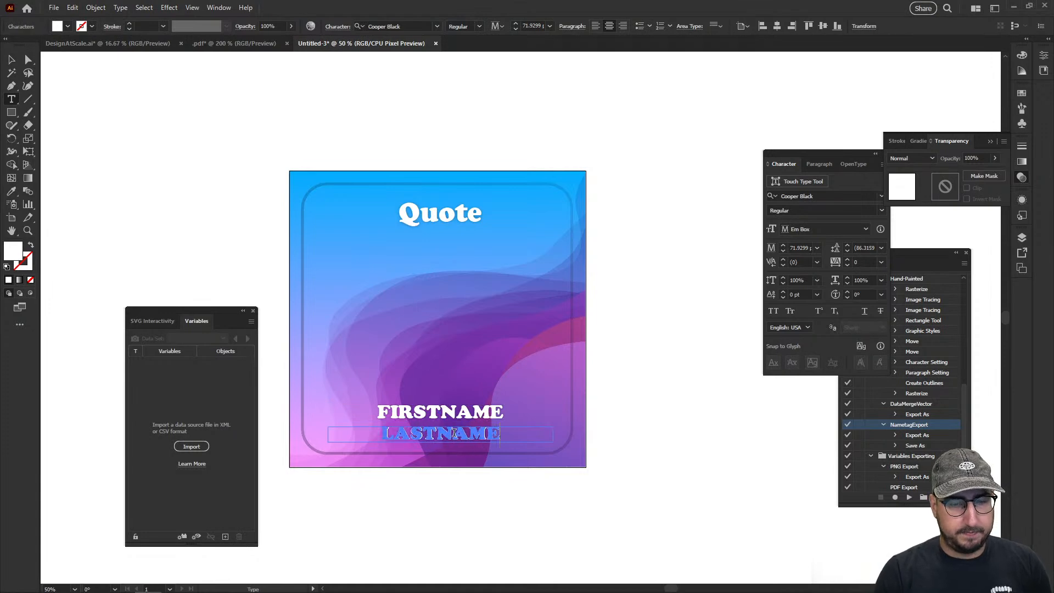
key("Escape")
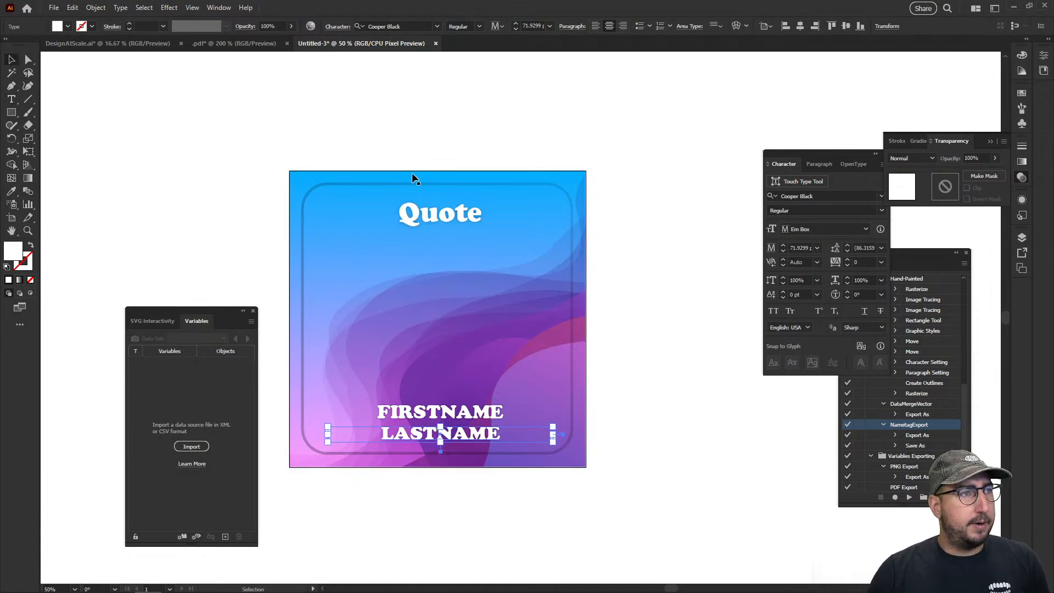
left_click(435, 218)
left_click(256, 174)
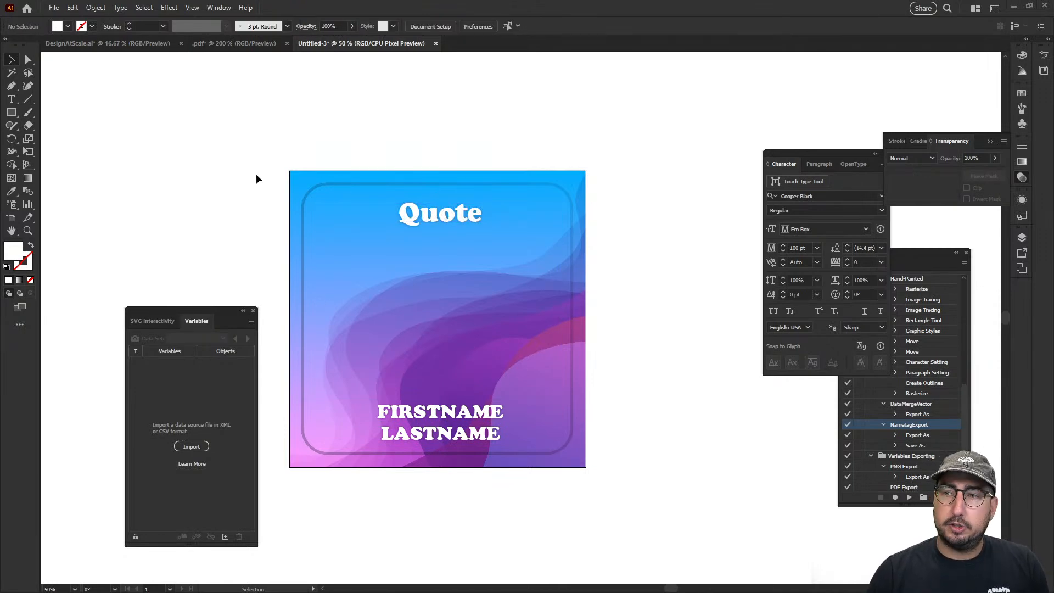
key("alt+Tab")
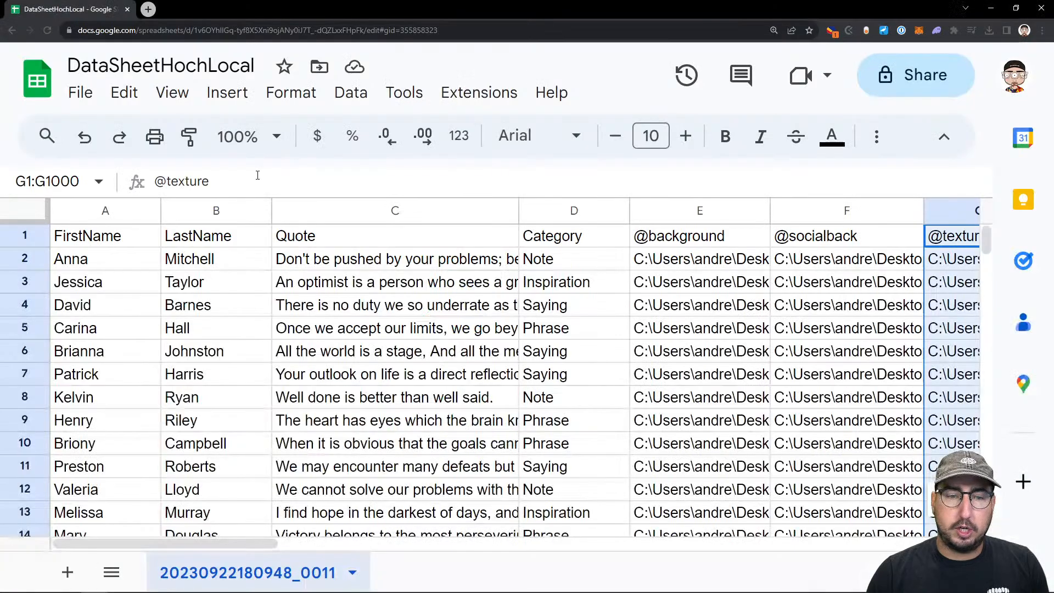
left_click(834, 269)
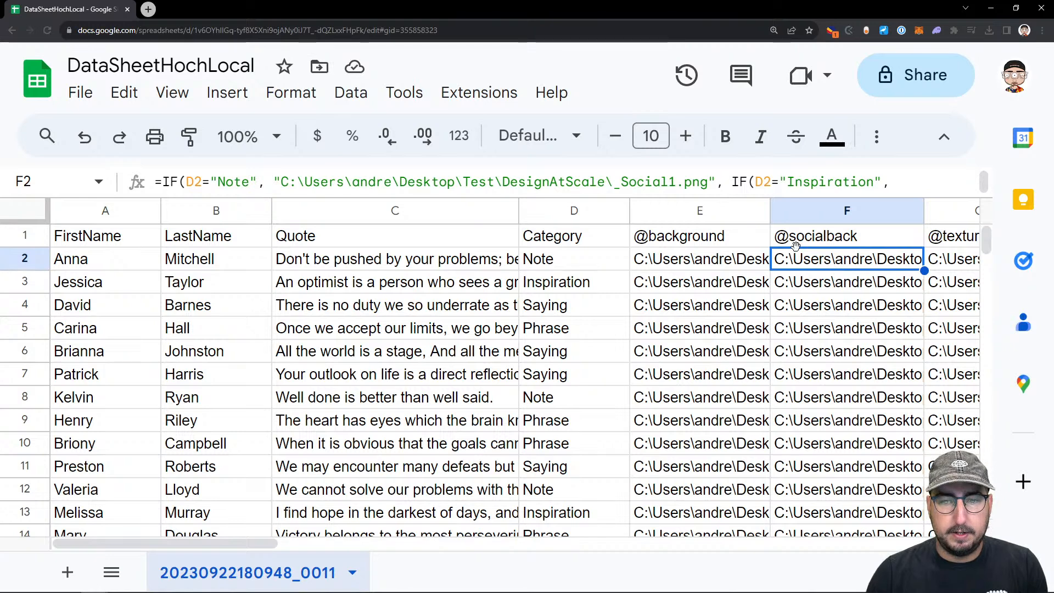
key("Right")
key("Left")
key("Left")
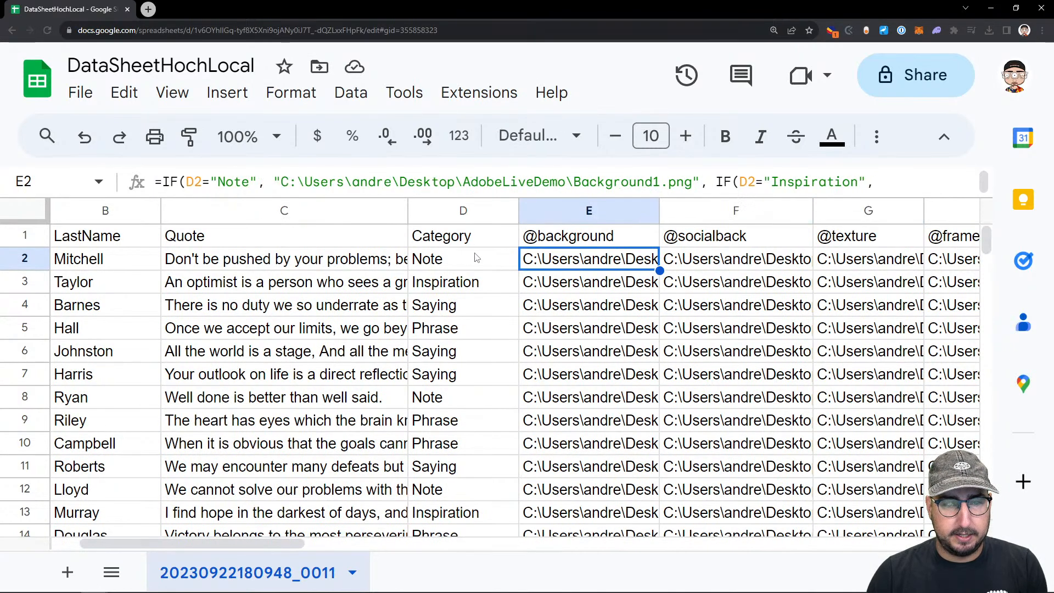
left_click(475, 268)
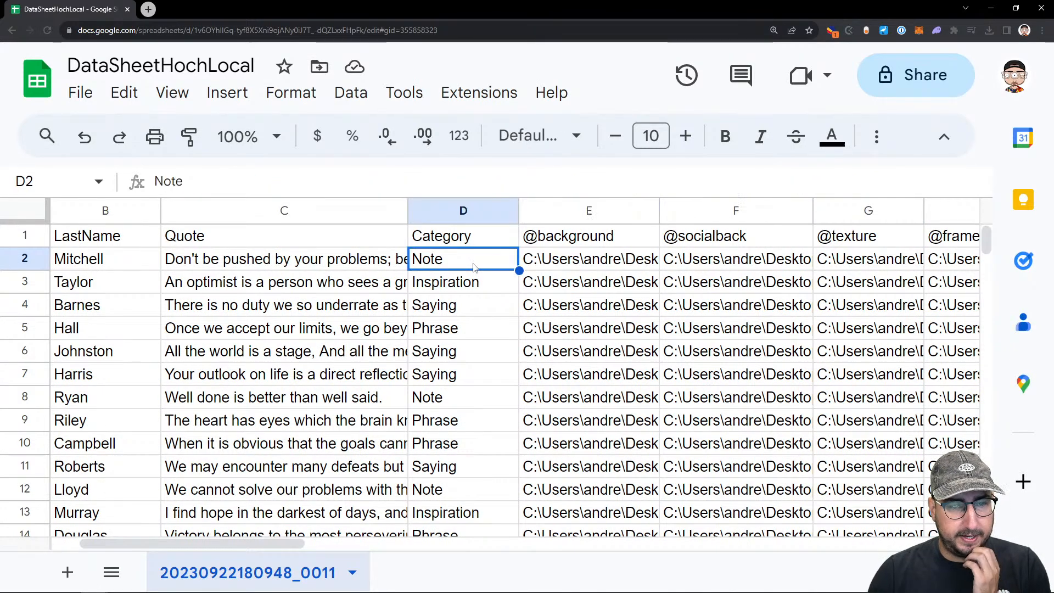
left_click(627, 264)
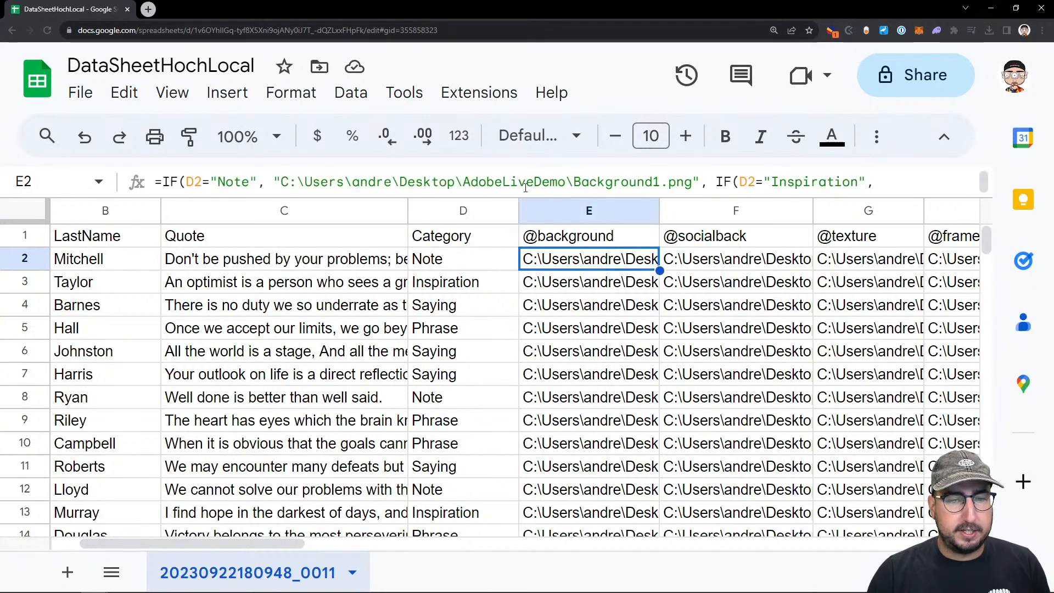
triple_click(541, 182)
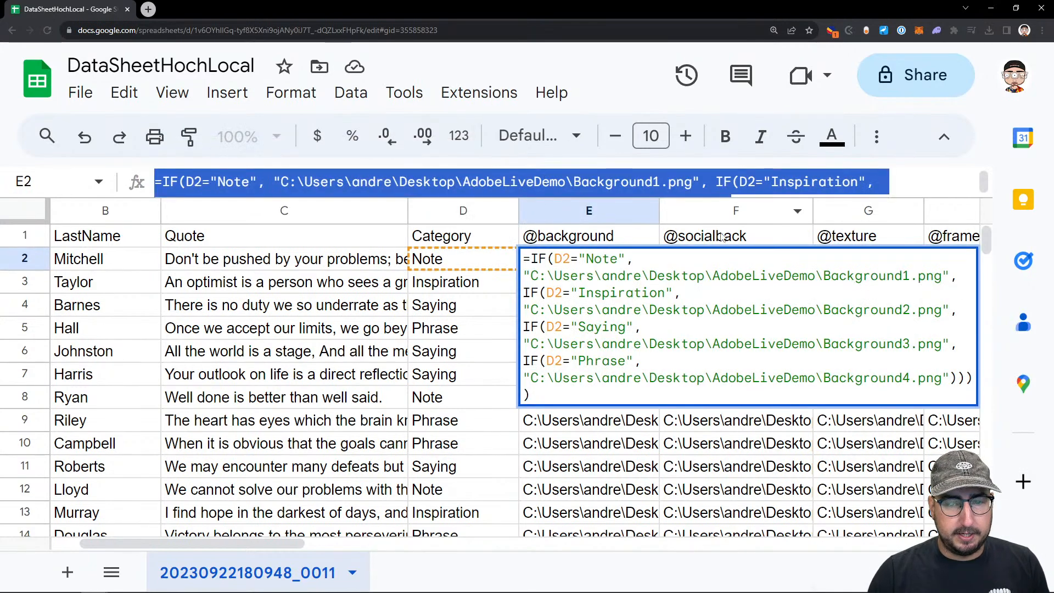
key("ctrl+c")
left_click(722, 235)
left_click(730, 259)
key("ctrl+v")
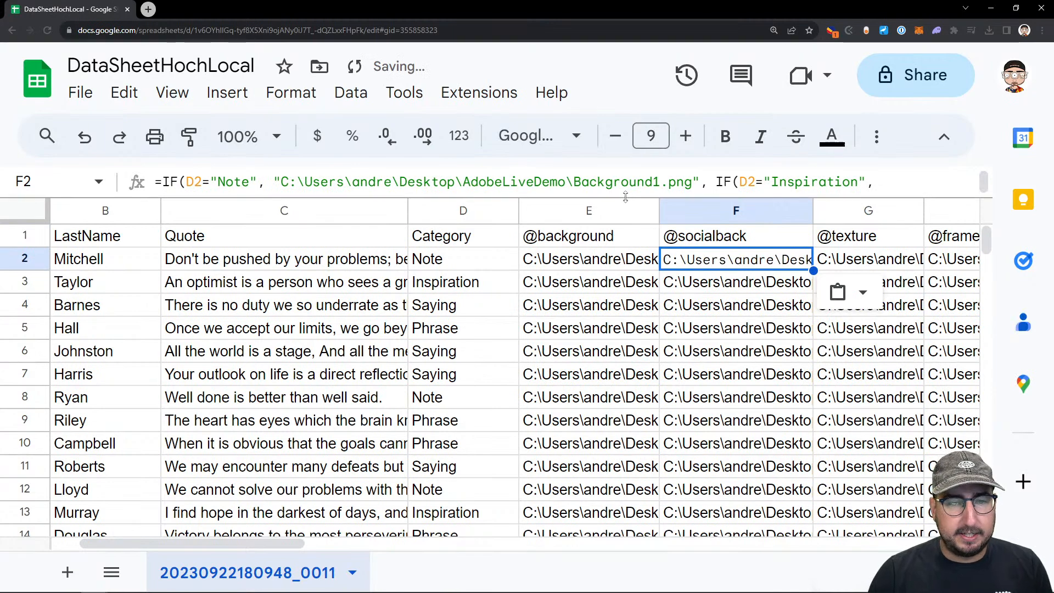
Enlarge the formula display for F2 and check the Social image file names in the AdobeLiveDemo folder
left_click(625, 200)
left_click(717, 257)
left_click_drag(619, 194, 610, 259)
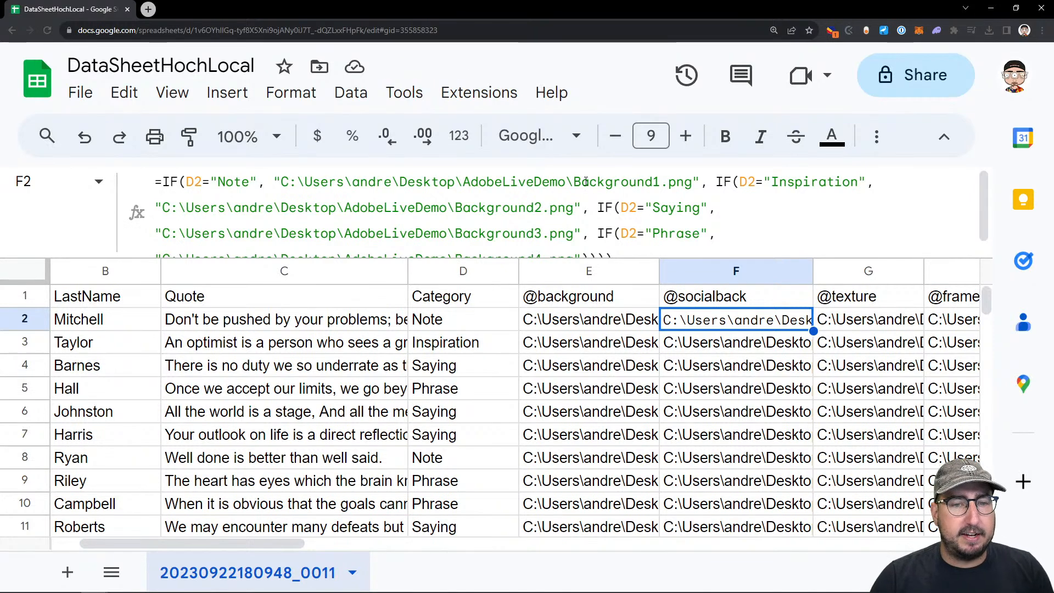
key("alt+Tab")
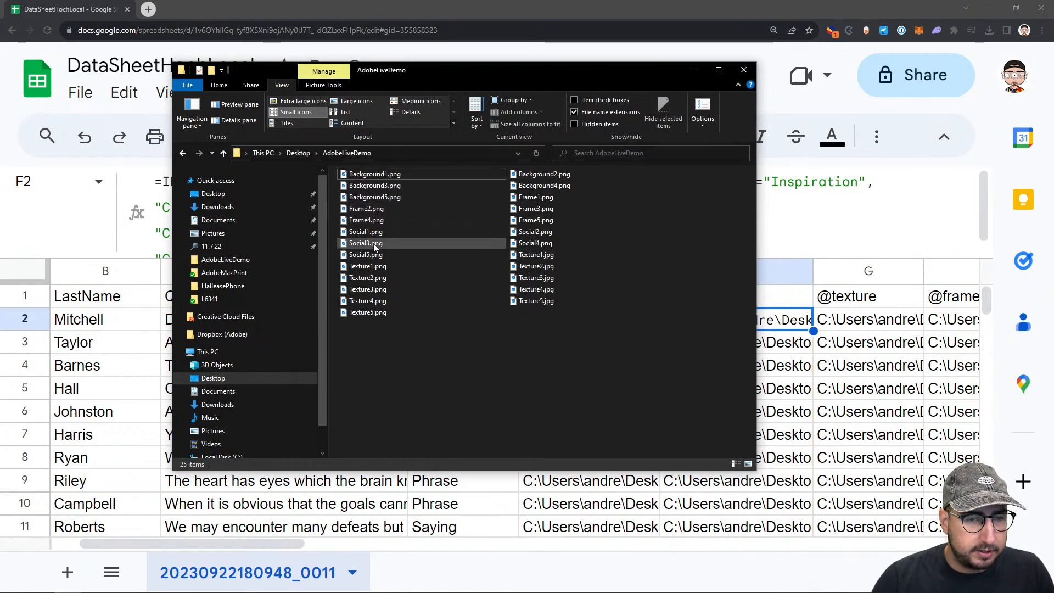
key("alt+Tab")
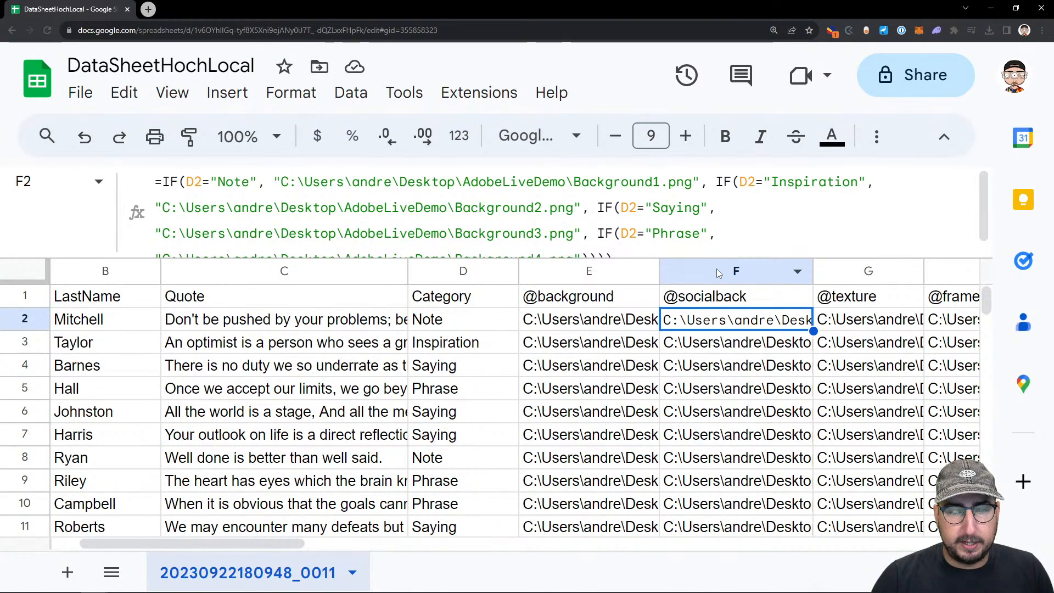
left_click(717, 273)
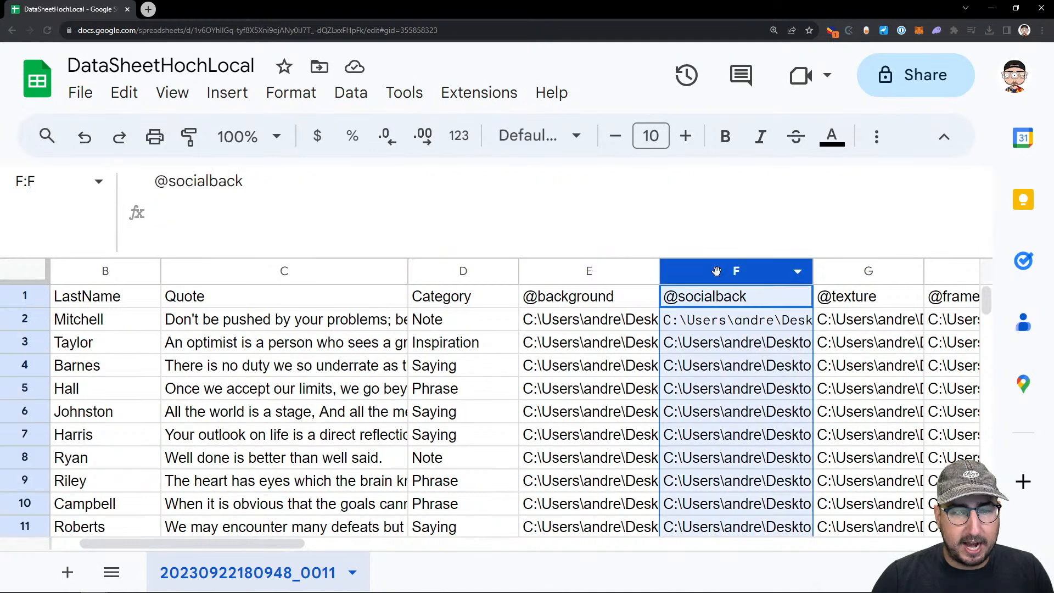
left_click(723, 334)
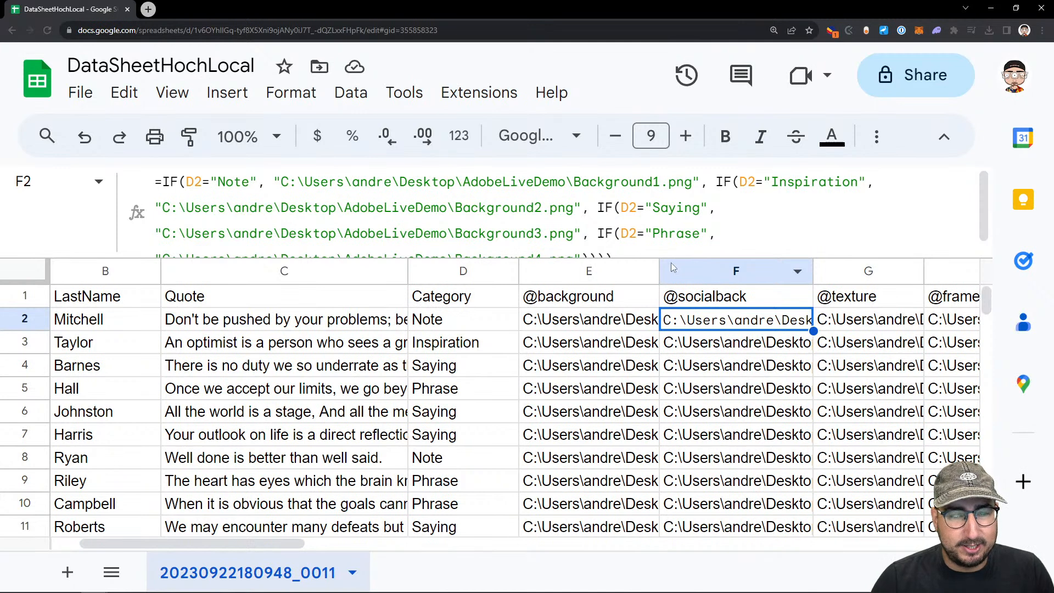
left_click(697, 272)
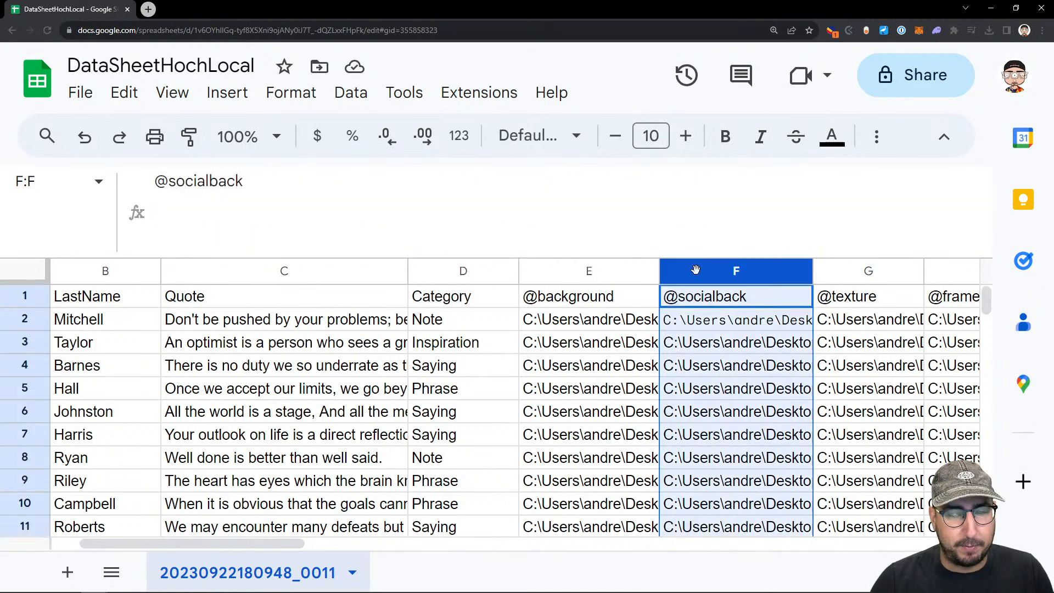
key("ctrl+f")
key("ctrl+h")
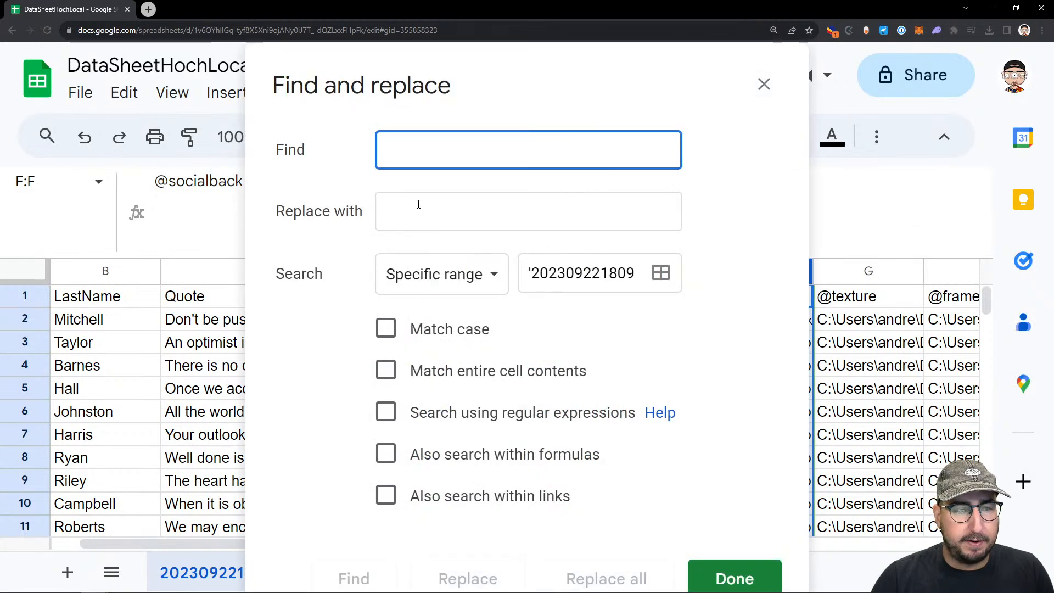
type("Backgroun")
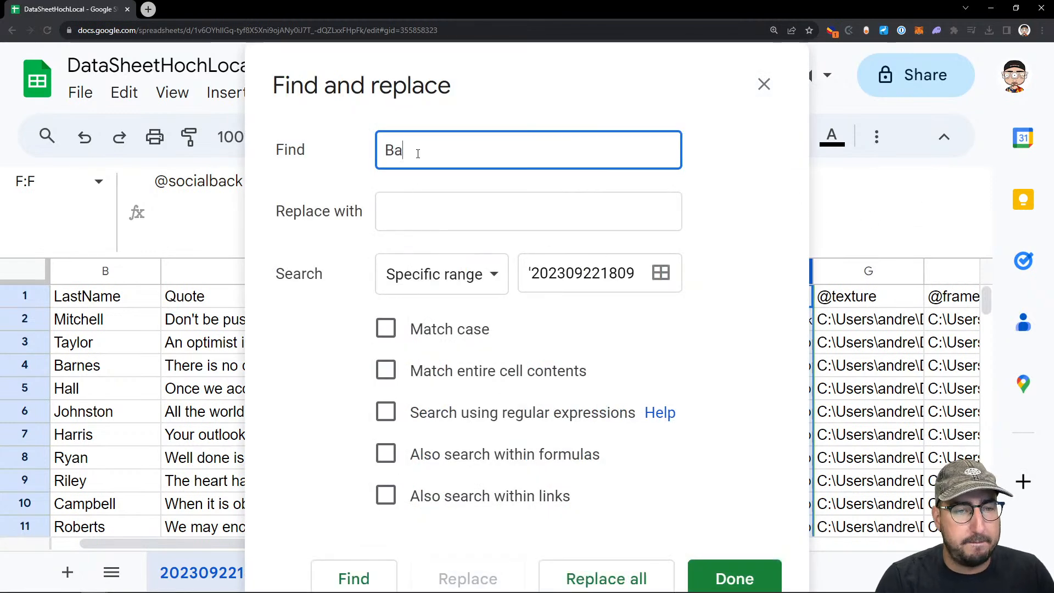
left_click(432, 208)
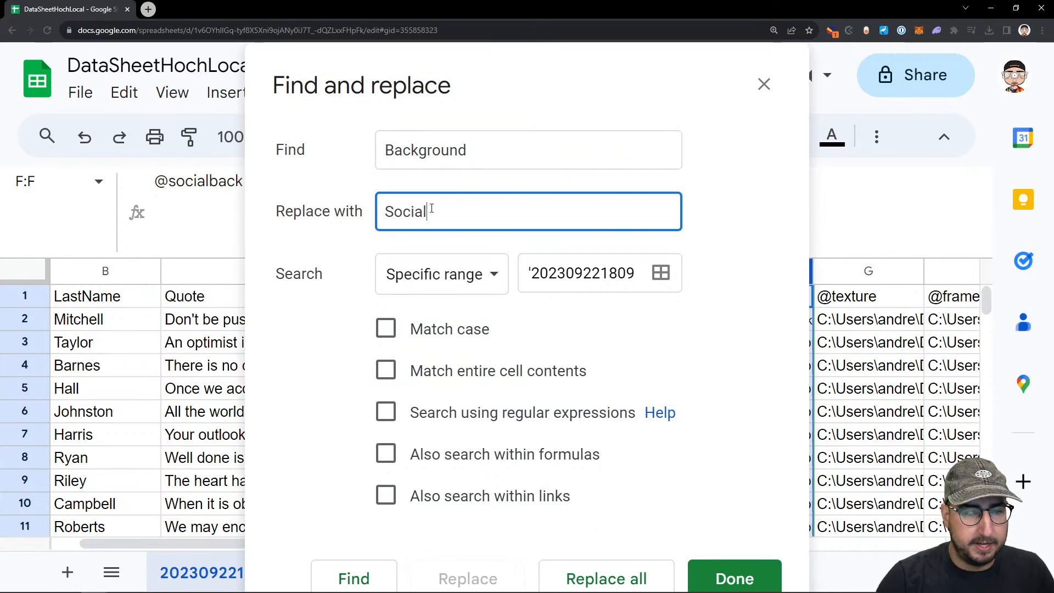
left_click(601, 568)
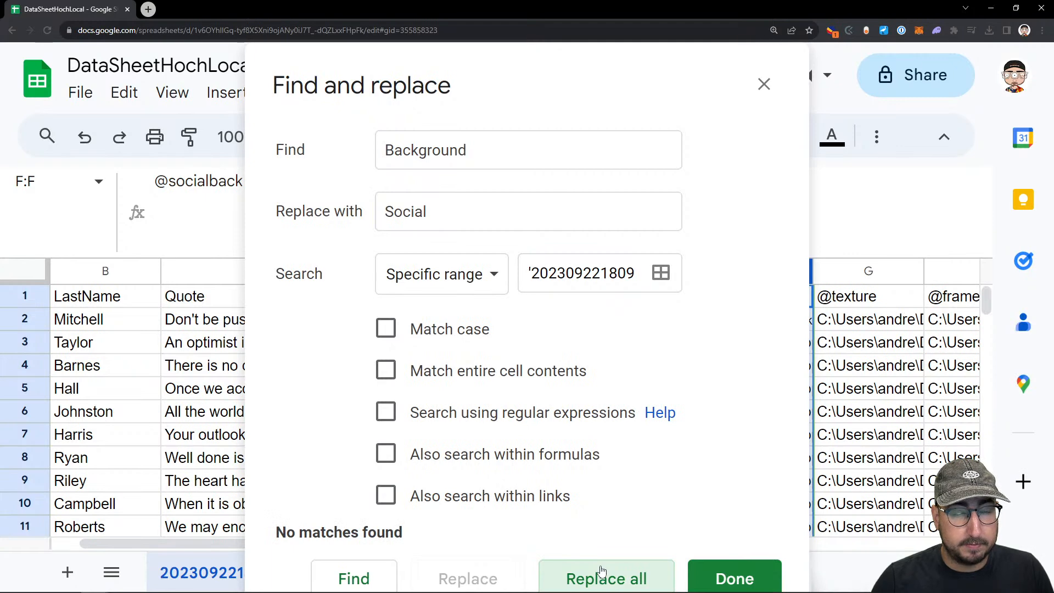
Include formulas in the search, replace all "Background" matches with "Social" in column F, and close the dialog
left_click(493, 154)
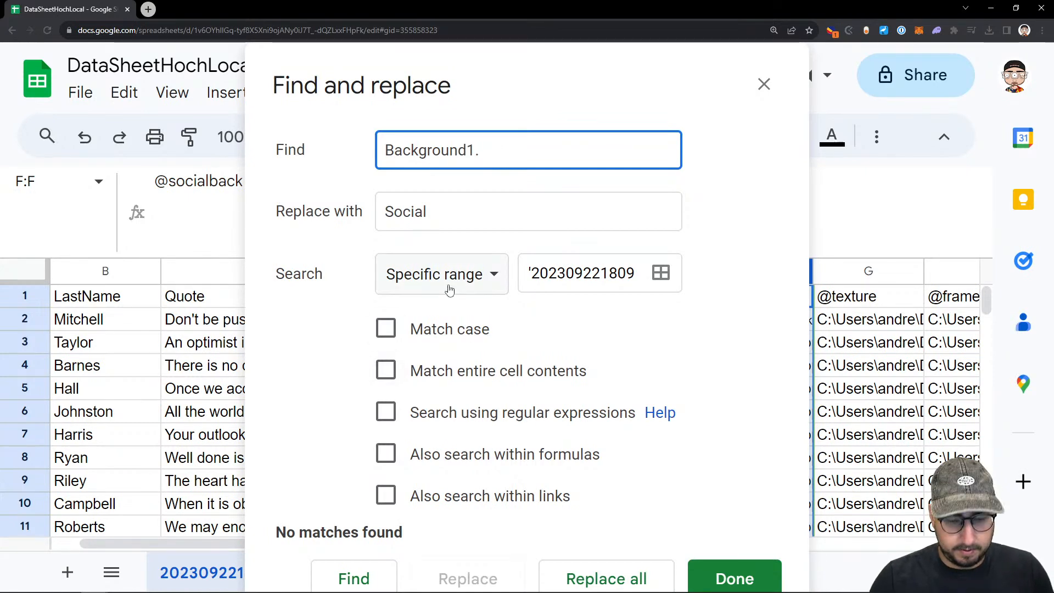
key("BackSpace")
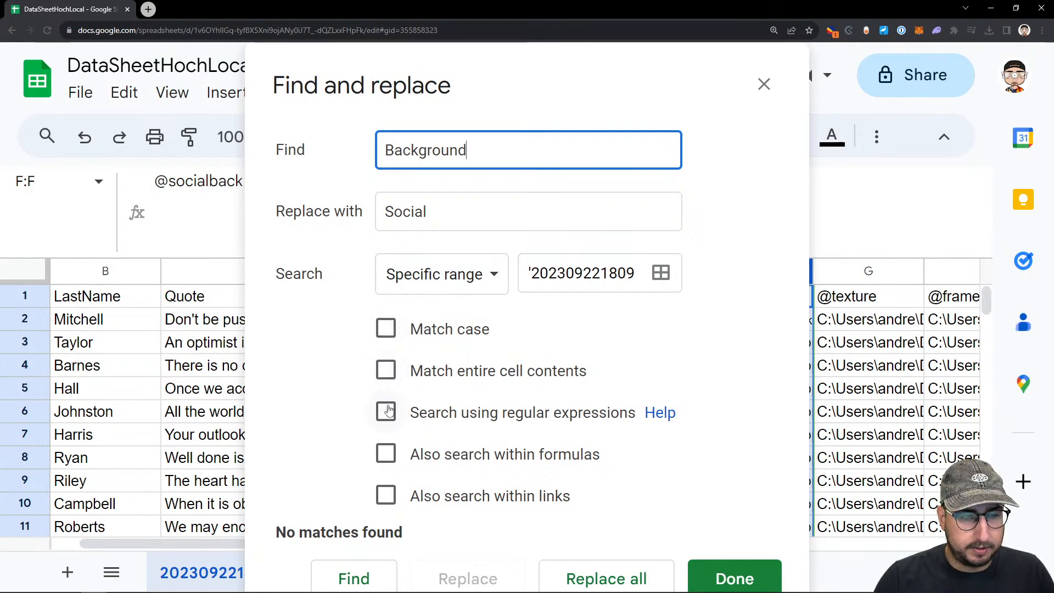
left_click(388, 453)
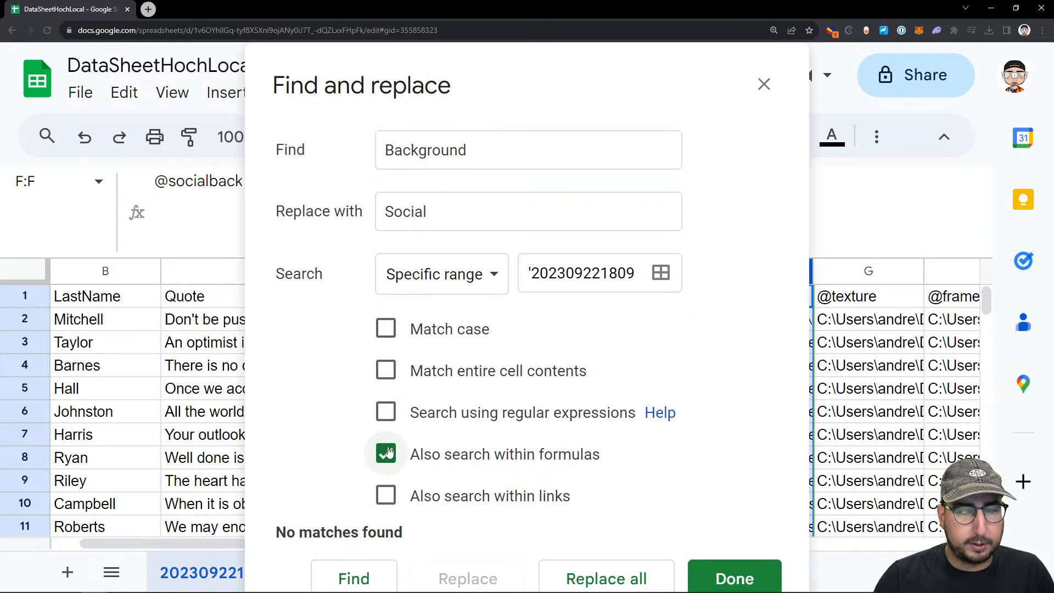
left_click(631, 577)
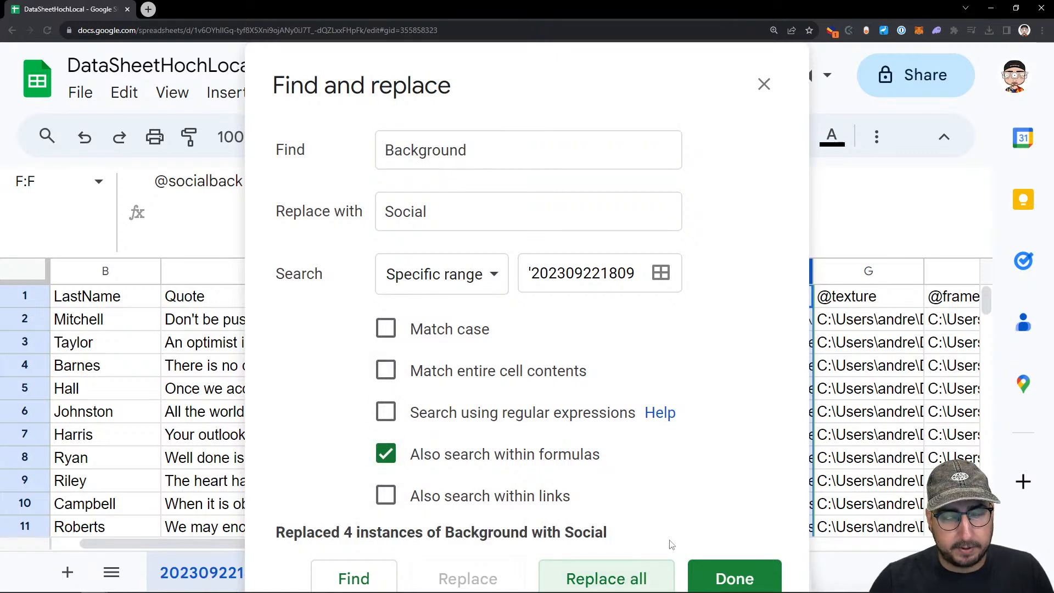
left_click(717, 574)
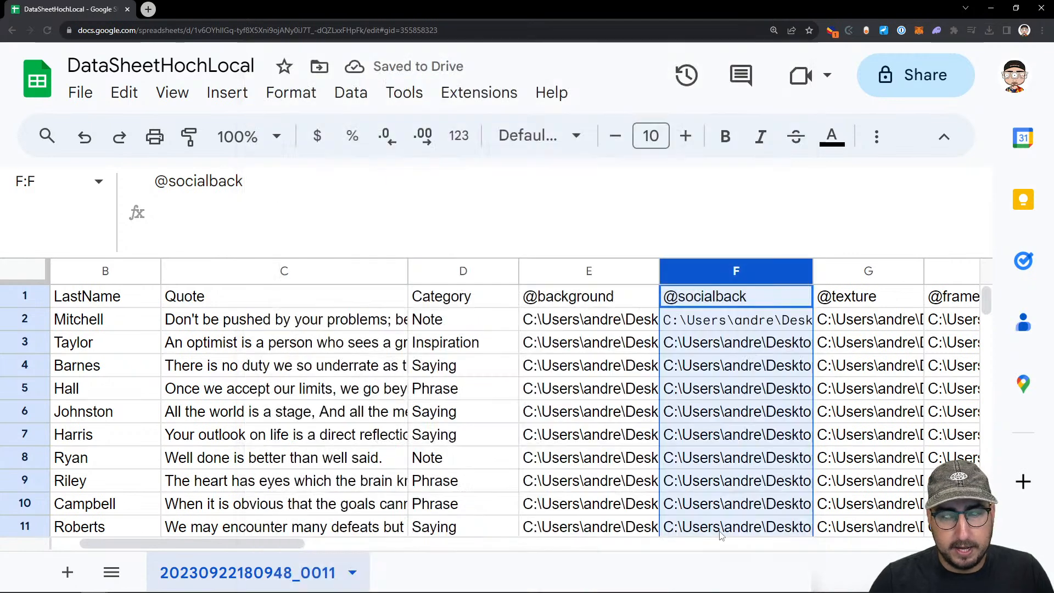
left_click(712, 324)
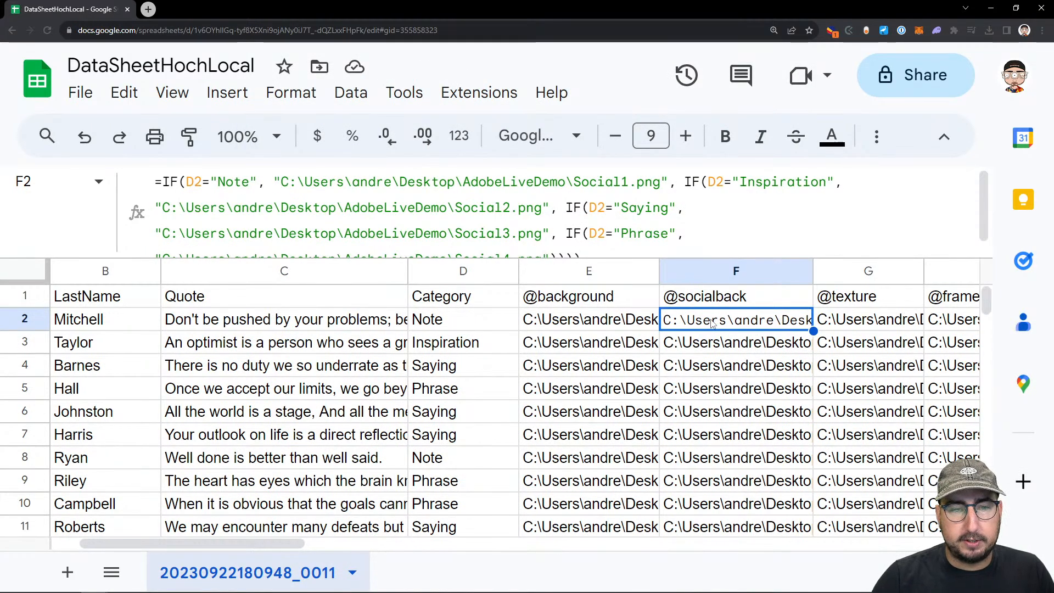
key("Down")
key("Down")
key("Down")
key("Down")
key("Down")
key("Up")
key("Up")
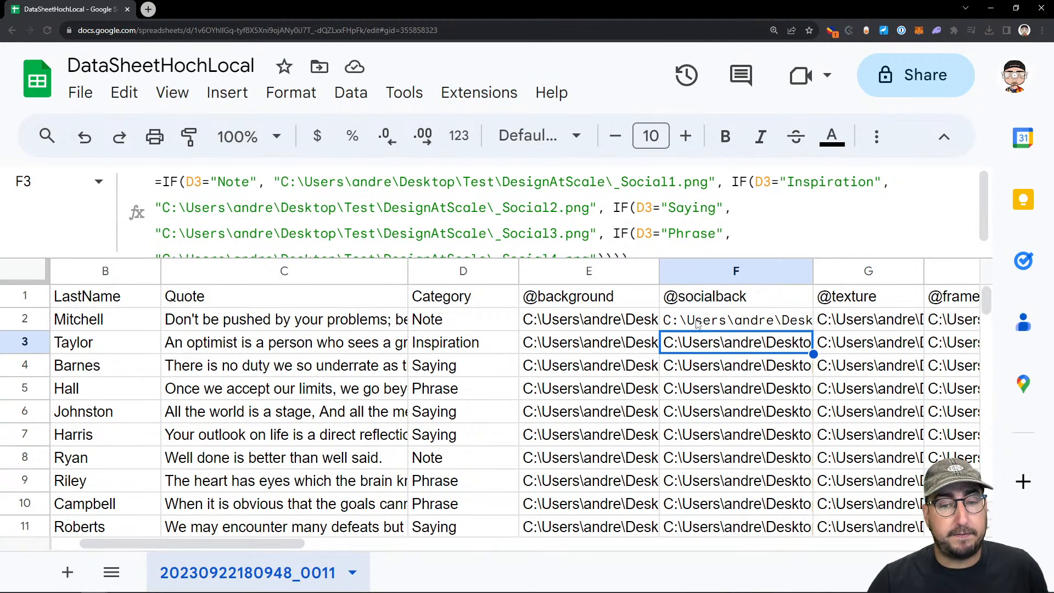
left_click(598, 303)
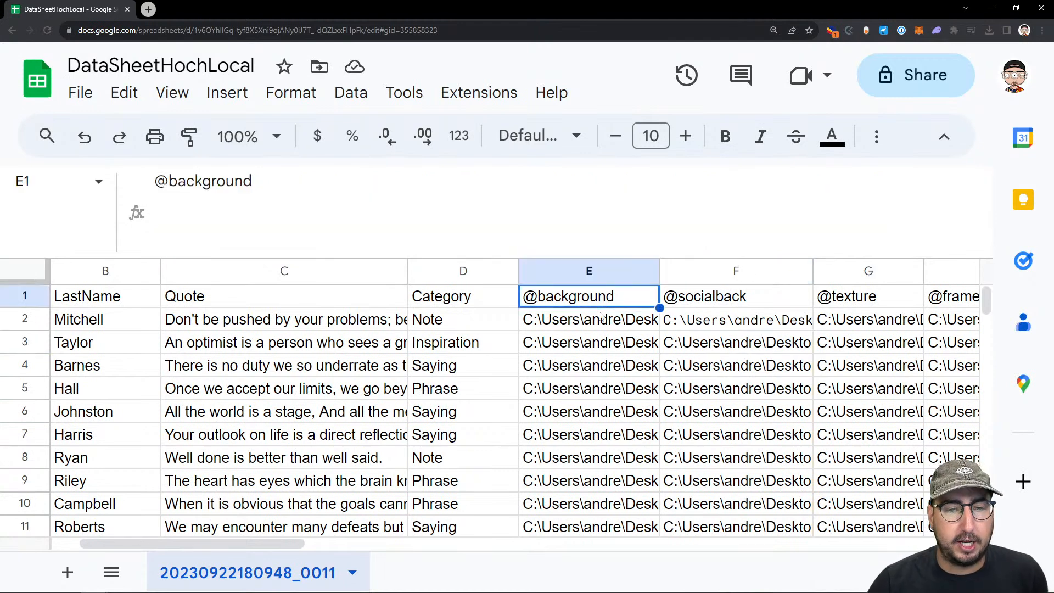
left_click(599, 320)
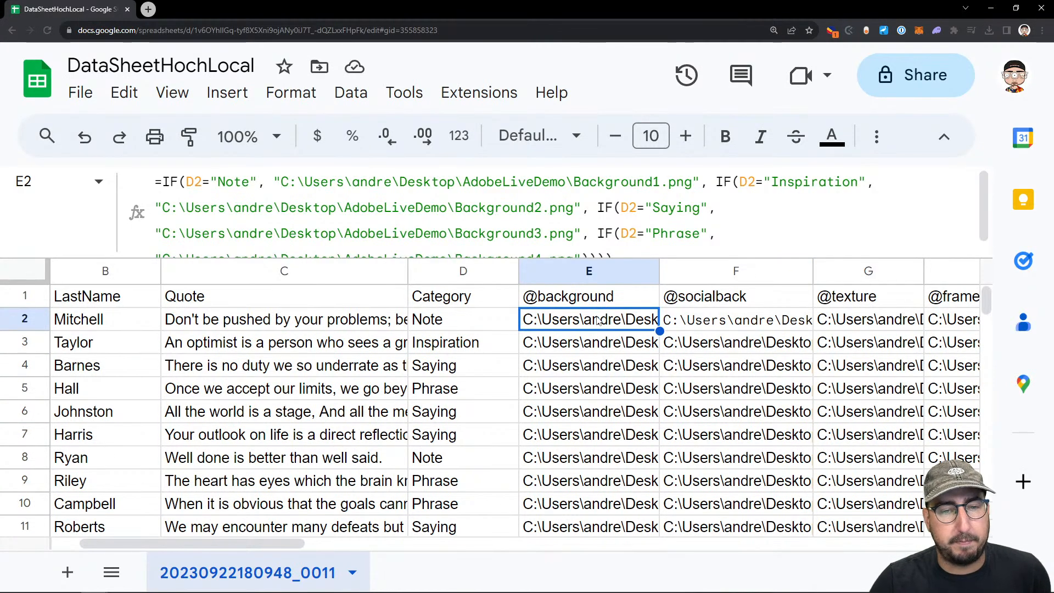
key("Right")
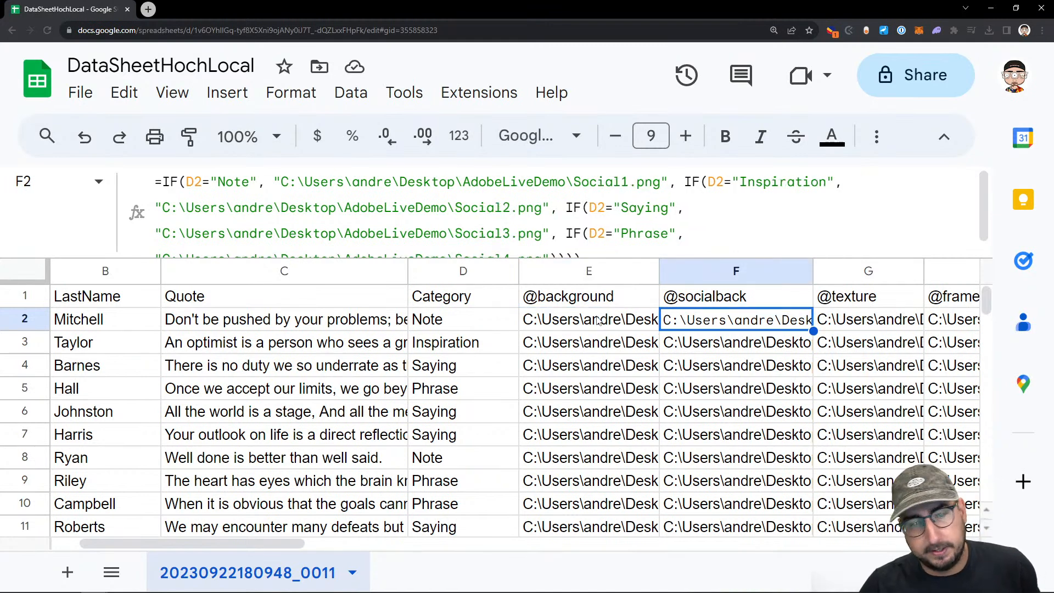
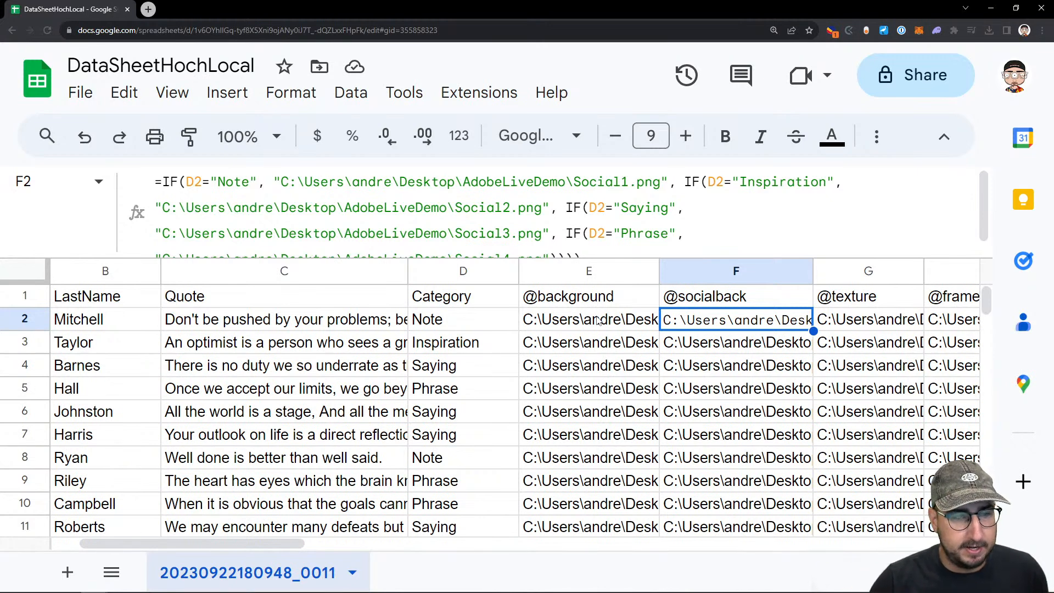
Return to the FirstName column in row 2 and shrink the formula display to a single line
key("Left")
key("Left")
key("Left")
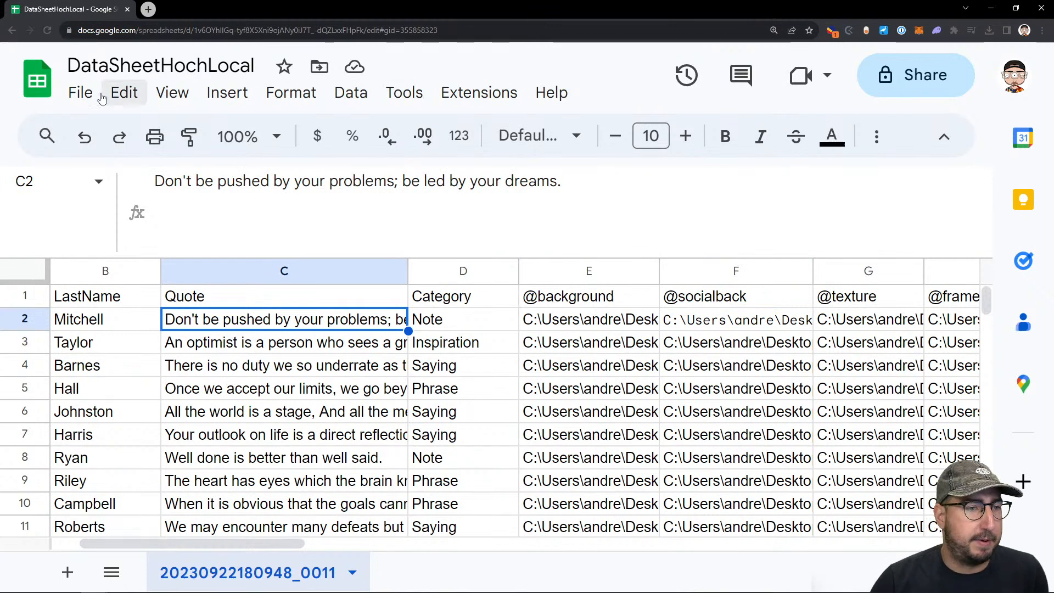
key("Left")
key("Left")
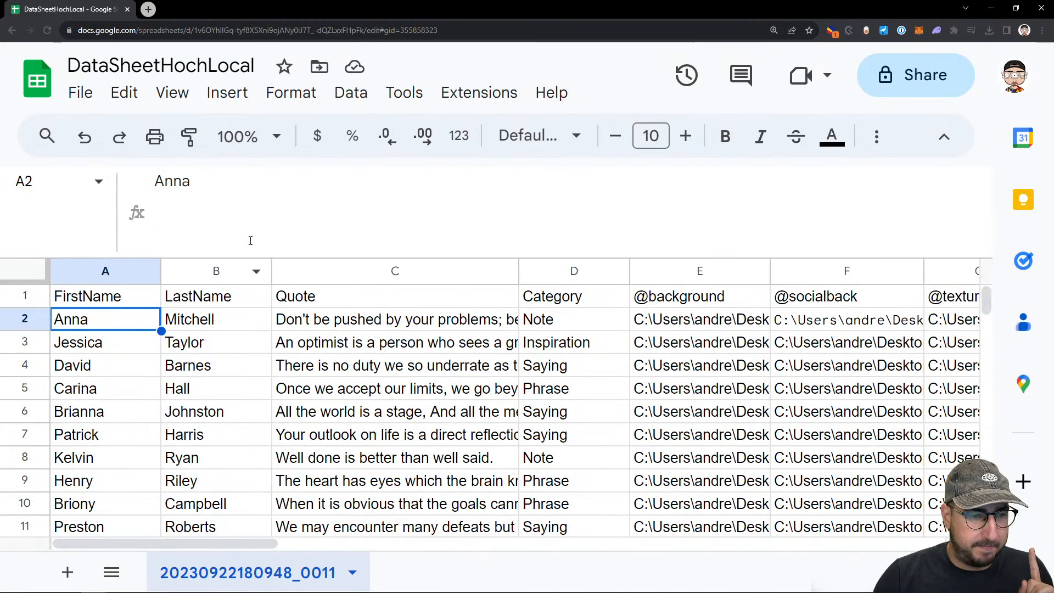
left_click_drag(252, 253, 251, 178)
left_click(224, 260)
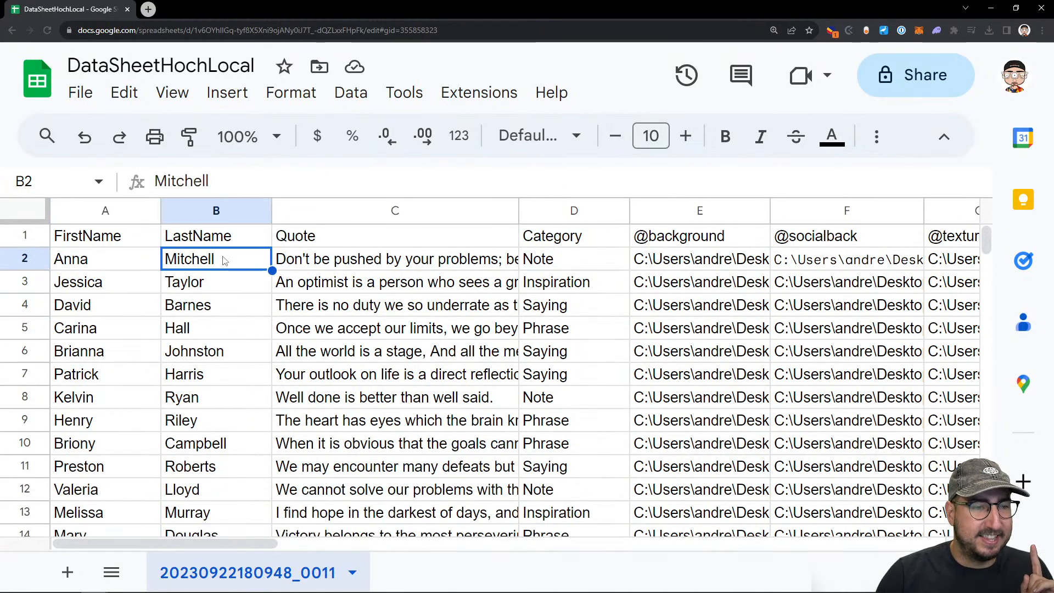
key("Right")
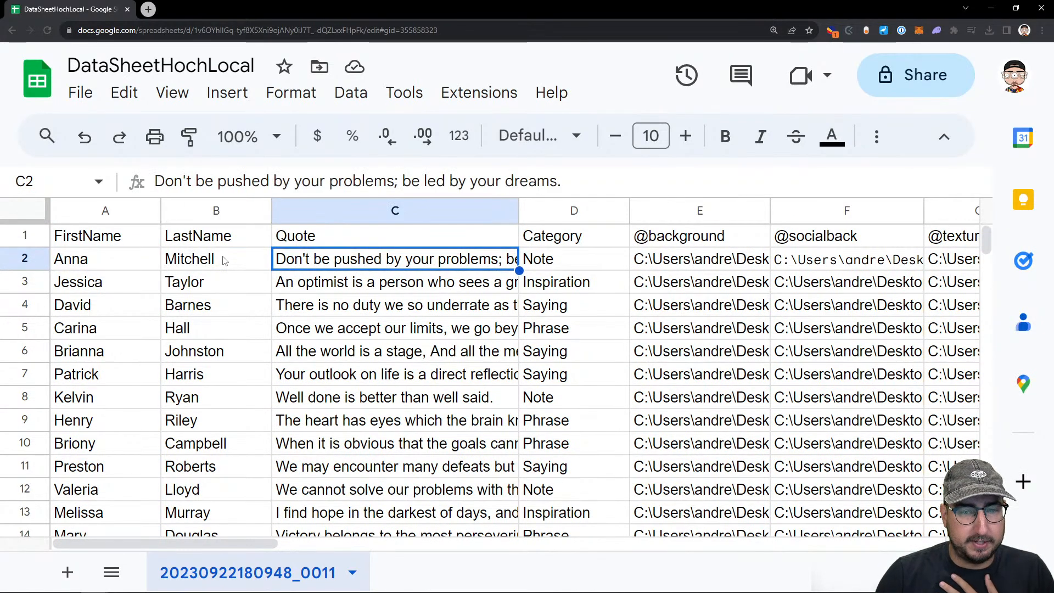
key("Right")
key("Right")
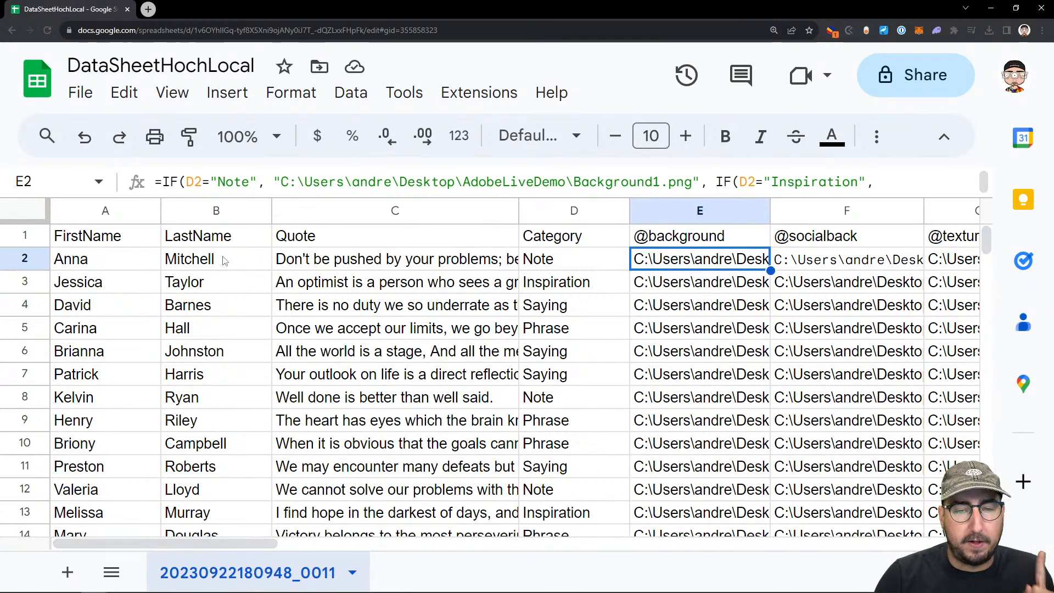
key("Right")
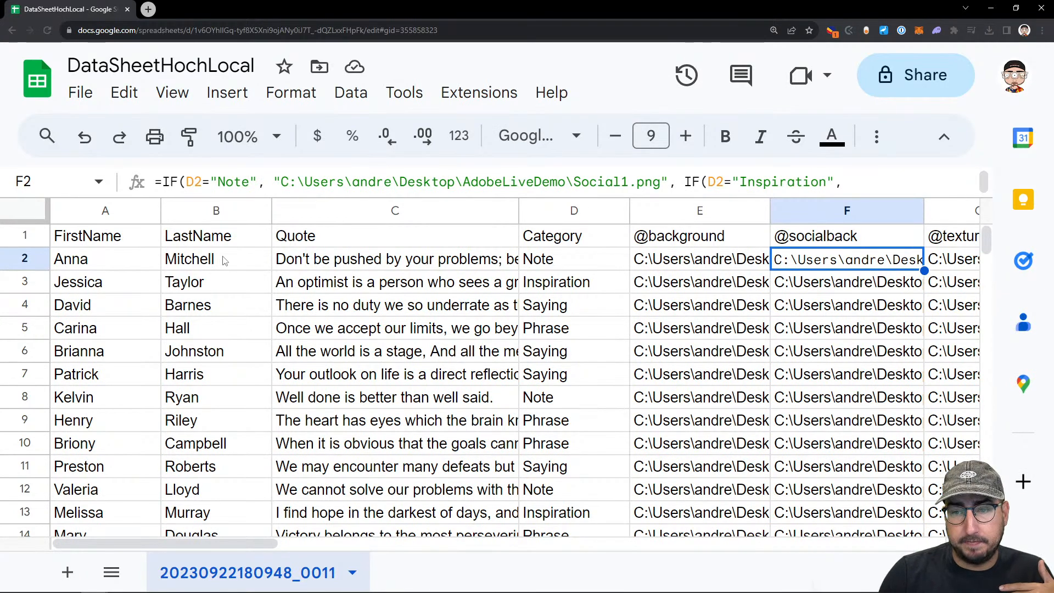
key("Right")
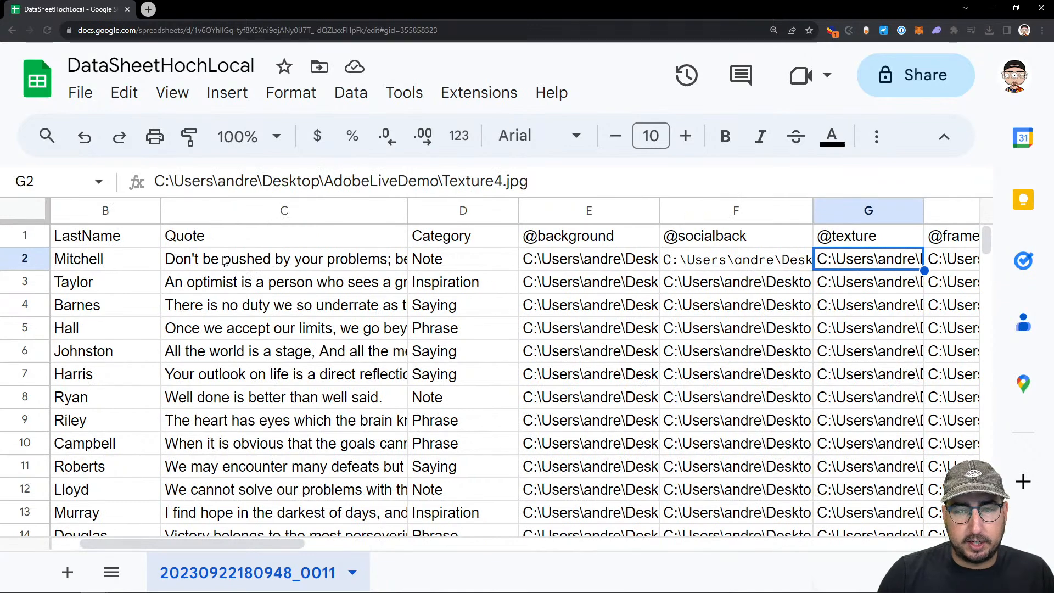
key("Right")
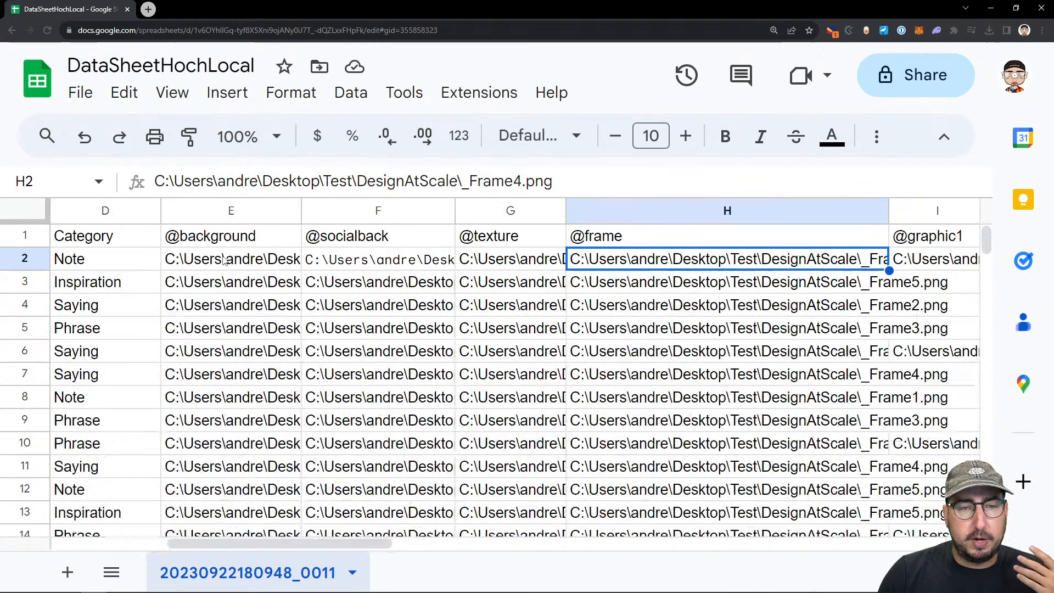
key("Left")
key("Right")
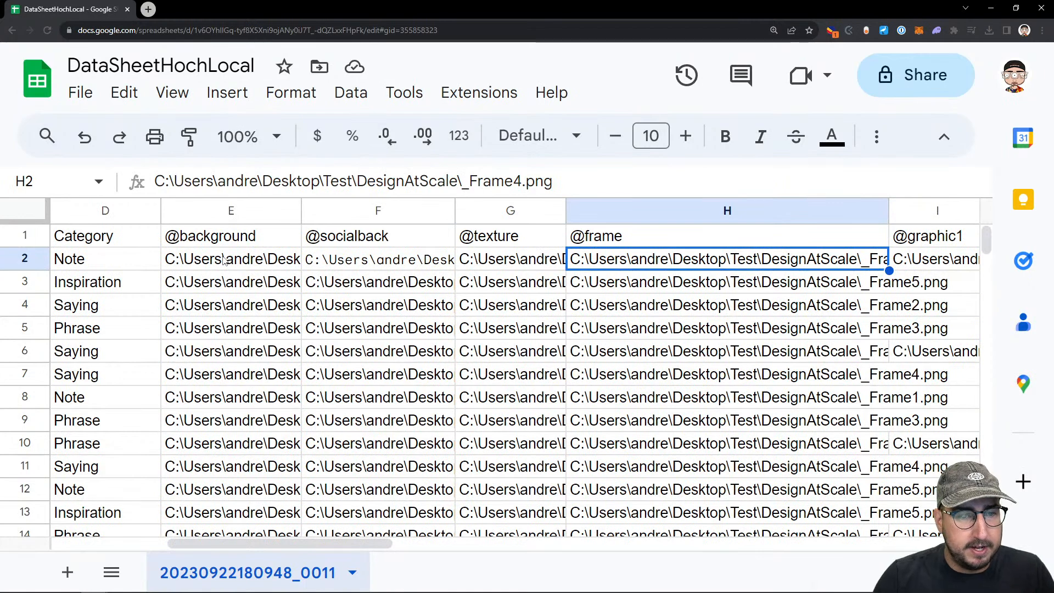
key("Left")
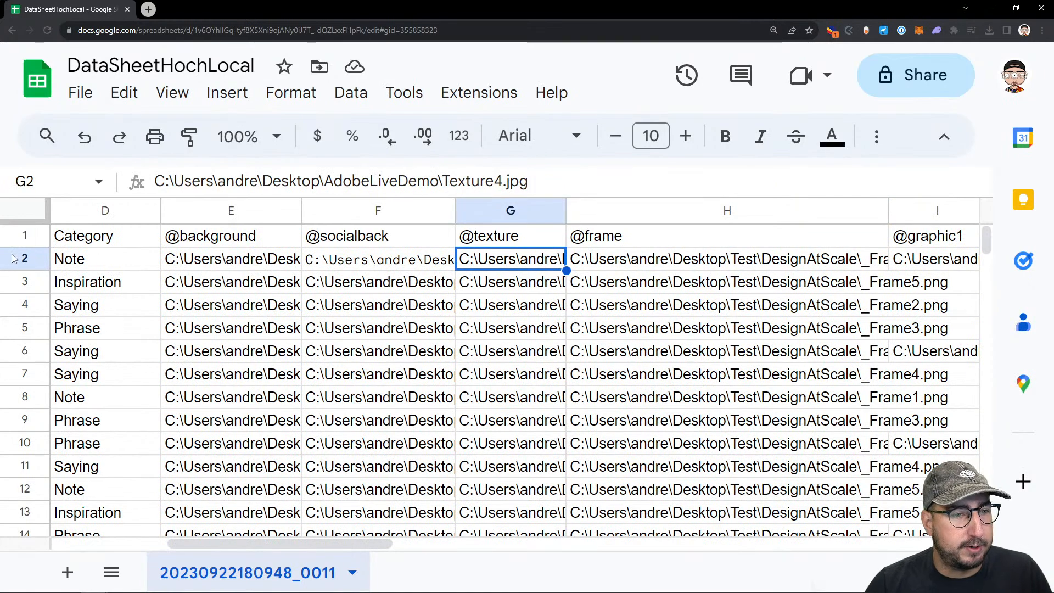
left_click_drag(325, 180, 492, 188)
key("ctrl+c")
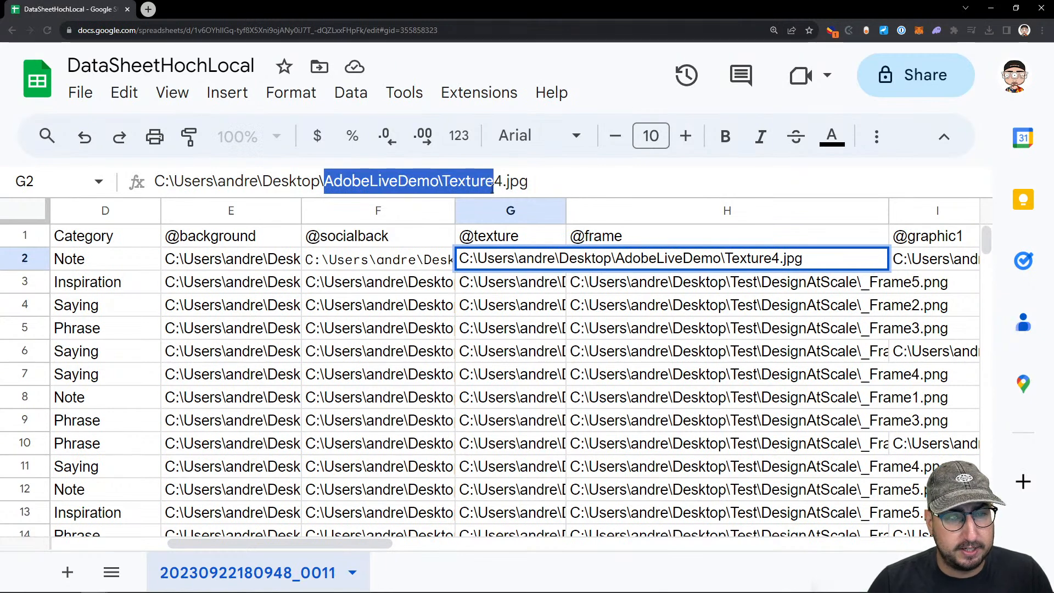
left_click(624, 285)
left_click(626, 262)
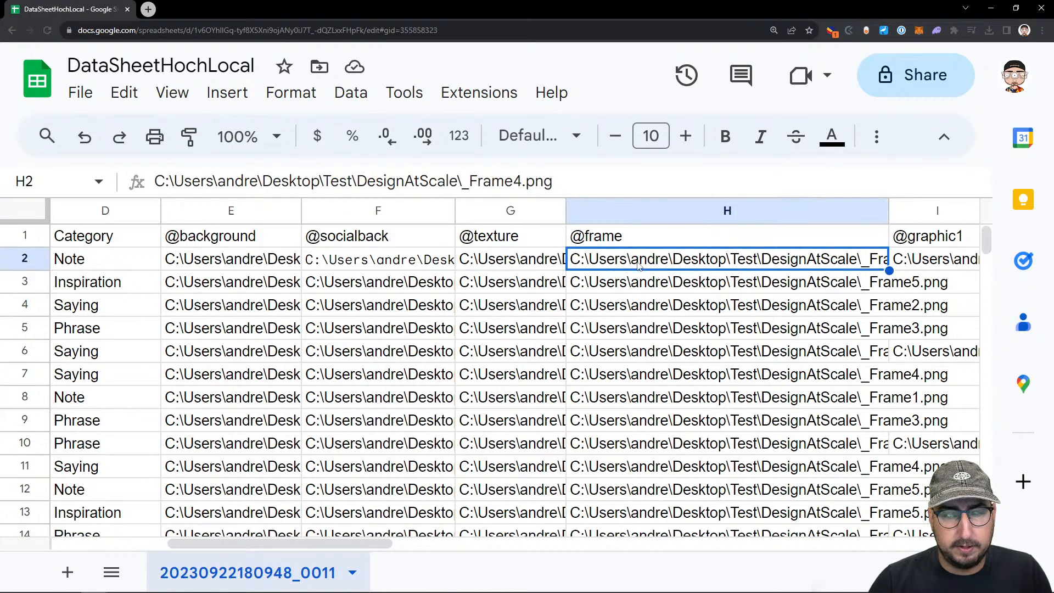
left_click(638, 213)
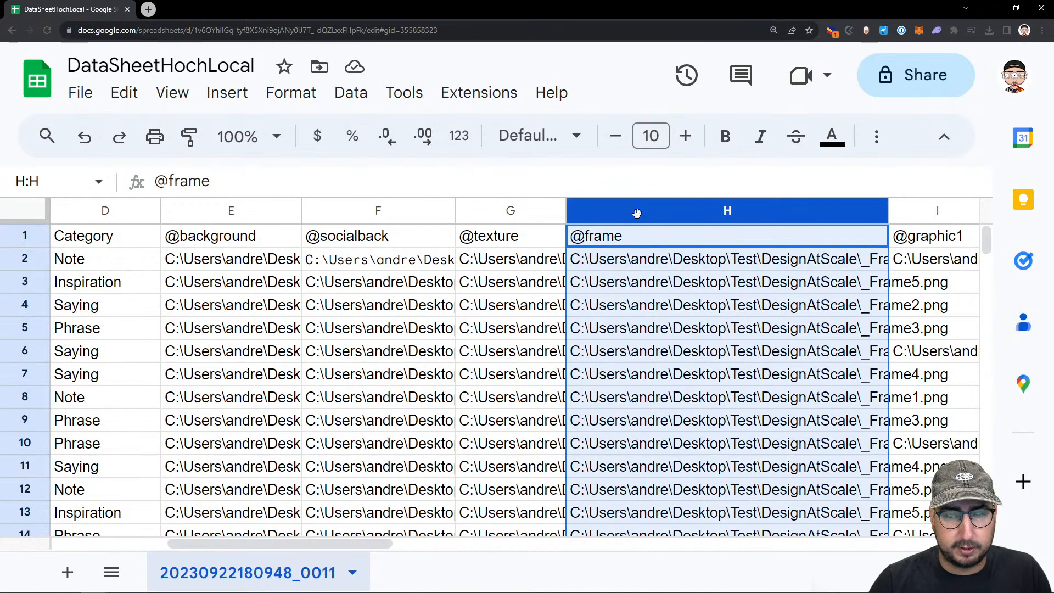
key("ctrl+f")
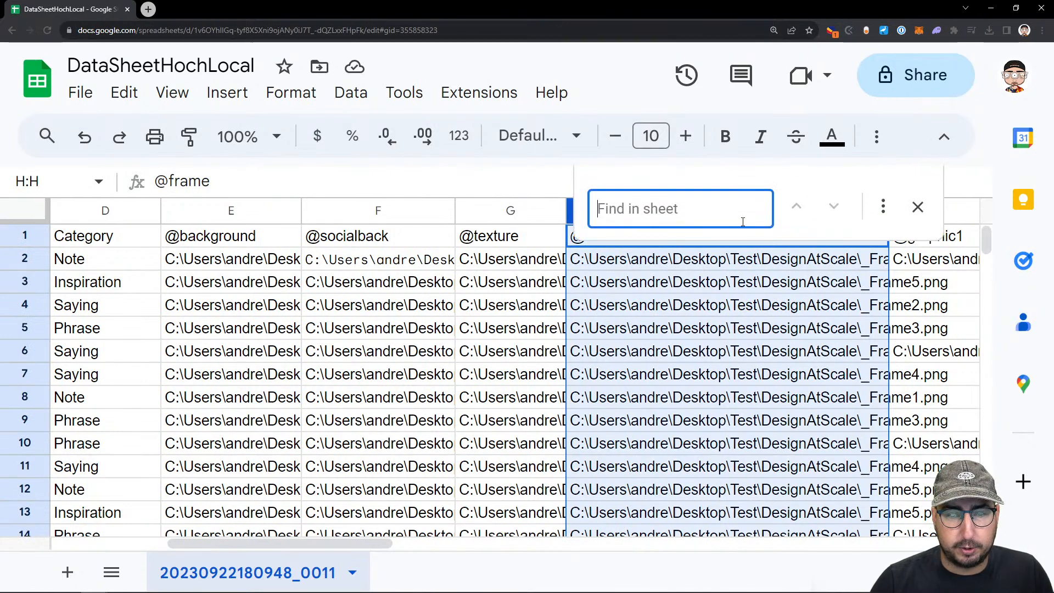
left_click(884, 207)
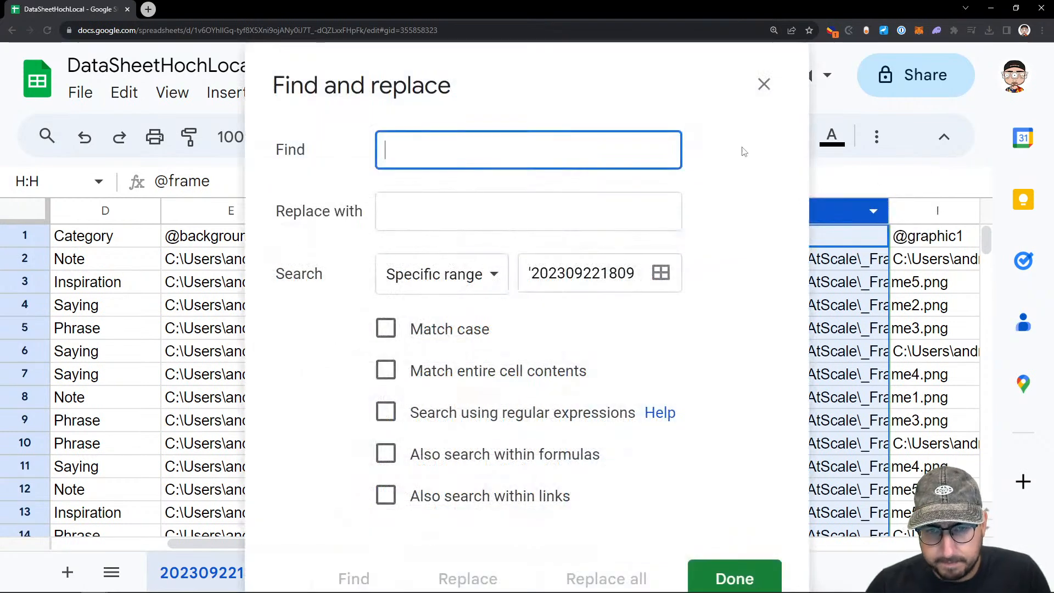
key("ctrl+v")
left_click(483, 224)
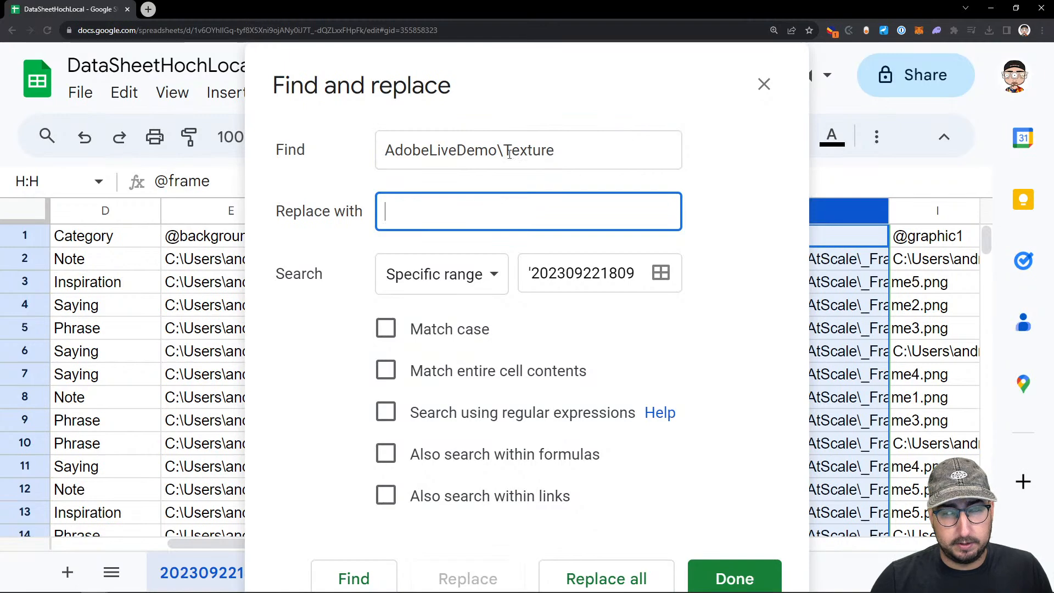
left_click(764, 84)
double_click(779, 267)
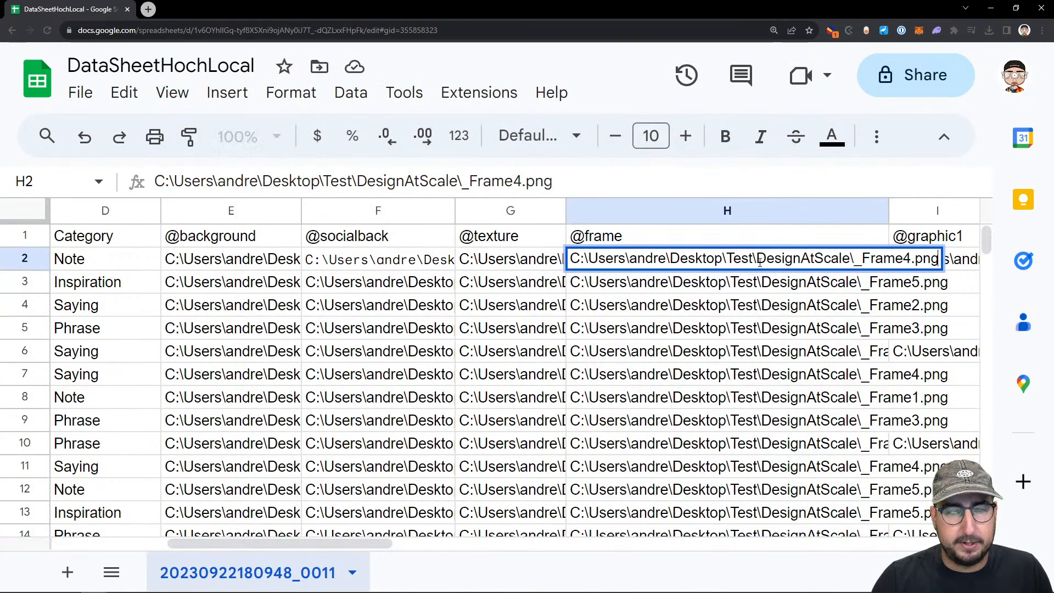
left_click_drag(326, 179, 512, 179)
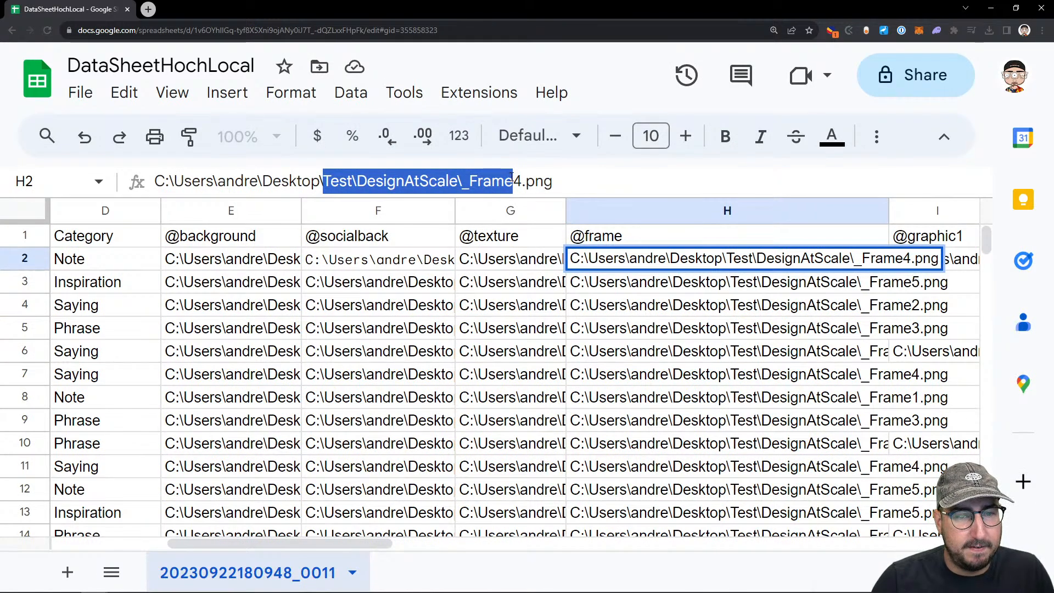
left_click_drag(505, 178, 470, 181)
key("ctrl+c")
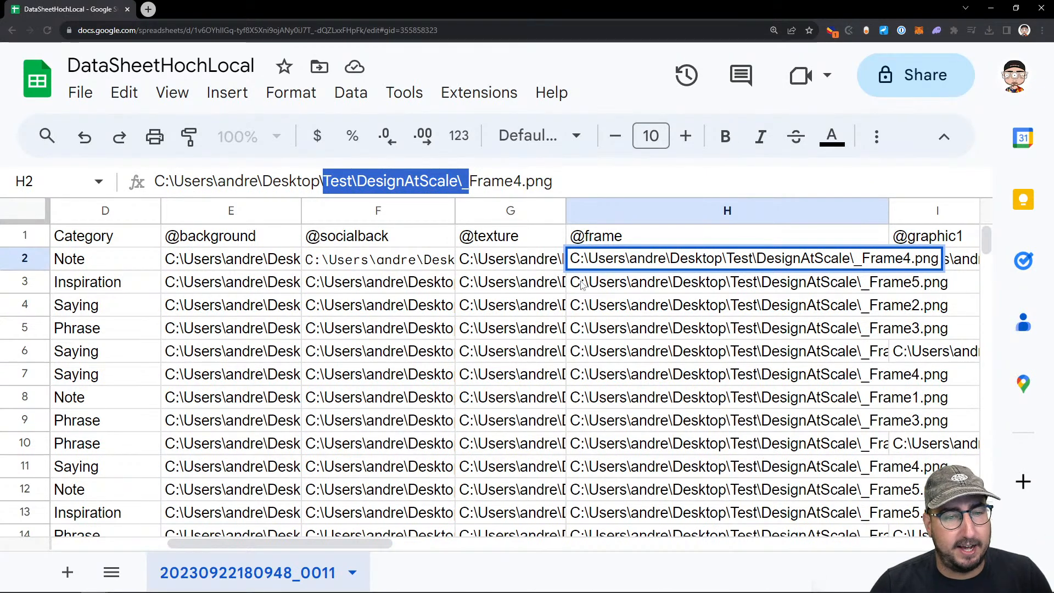
left_click(526, 263)
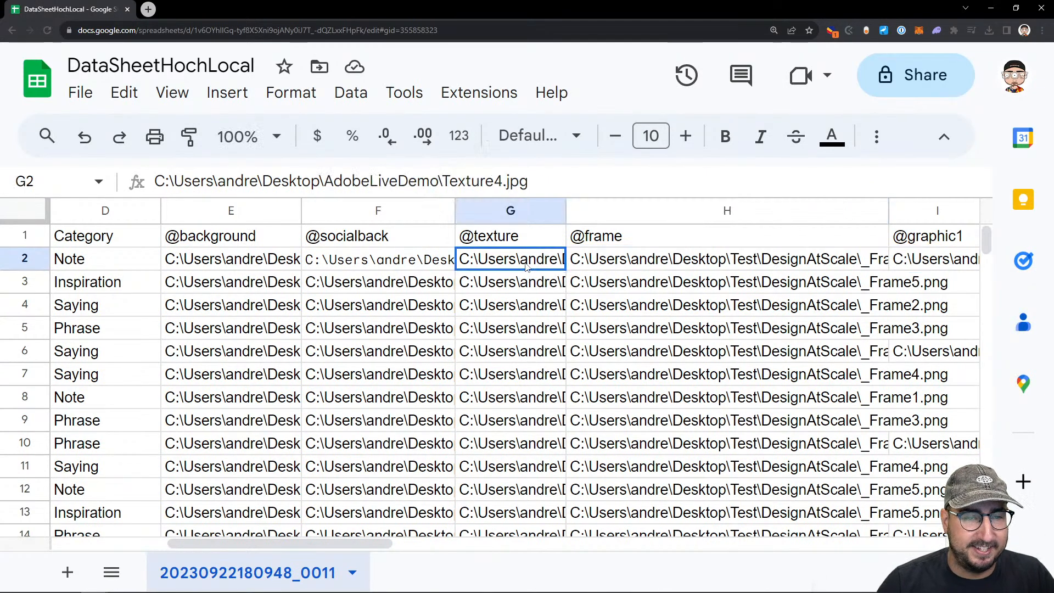
left_click(608, 264)
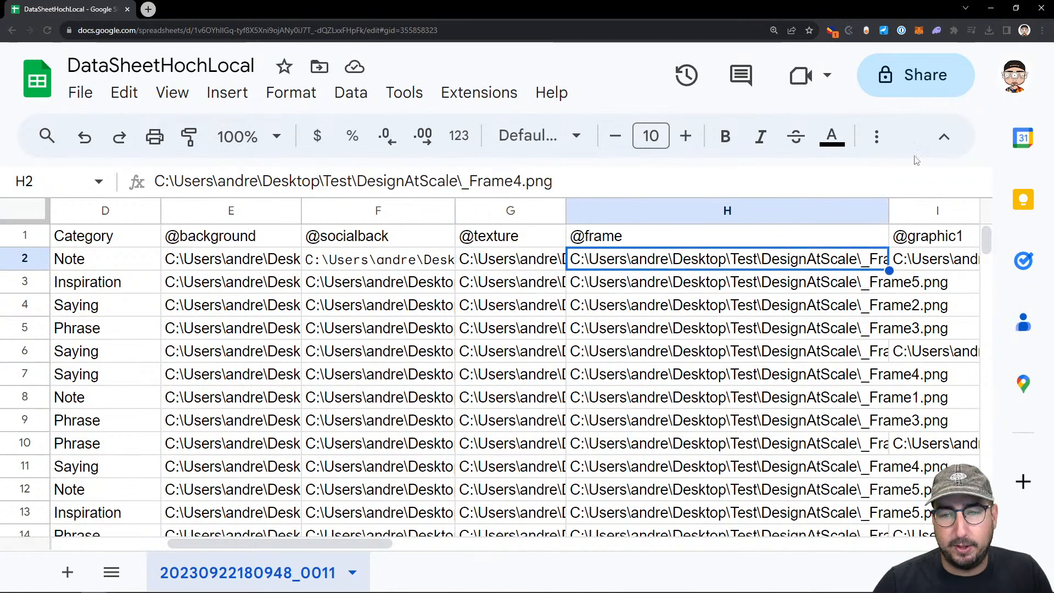
Set up Find and replace to find "Test\DesignAtScale\_" and replace it with "AdobeLiveDemo\"
left_click(945, 136)
left_click(986, 82)
key("ctrl+f")
key("ctrl+h")
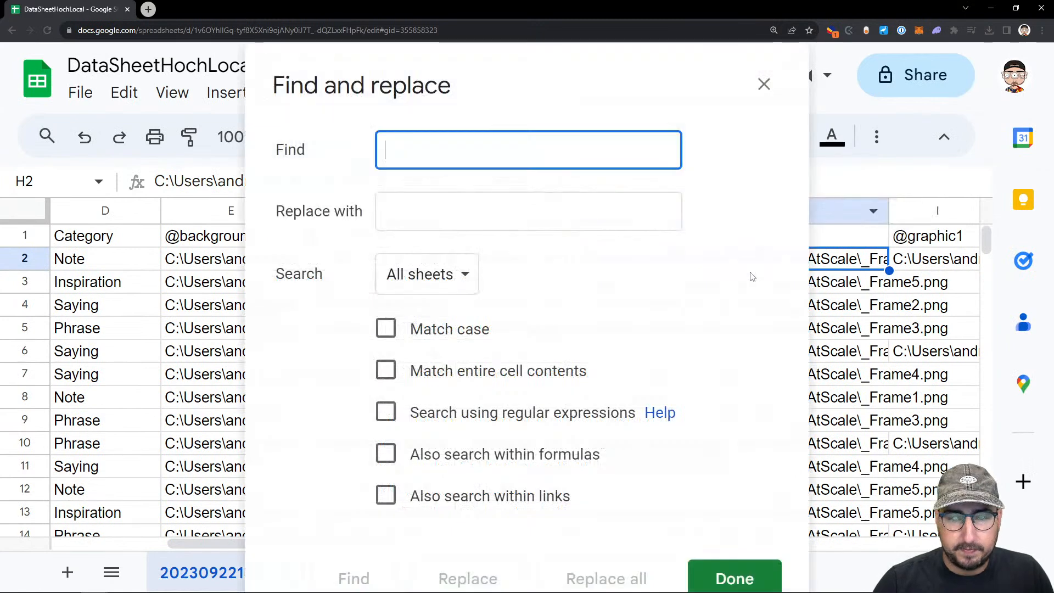
key("ctrl+v")
left_click(420, 218)
type("Ad")
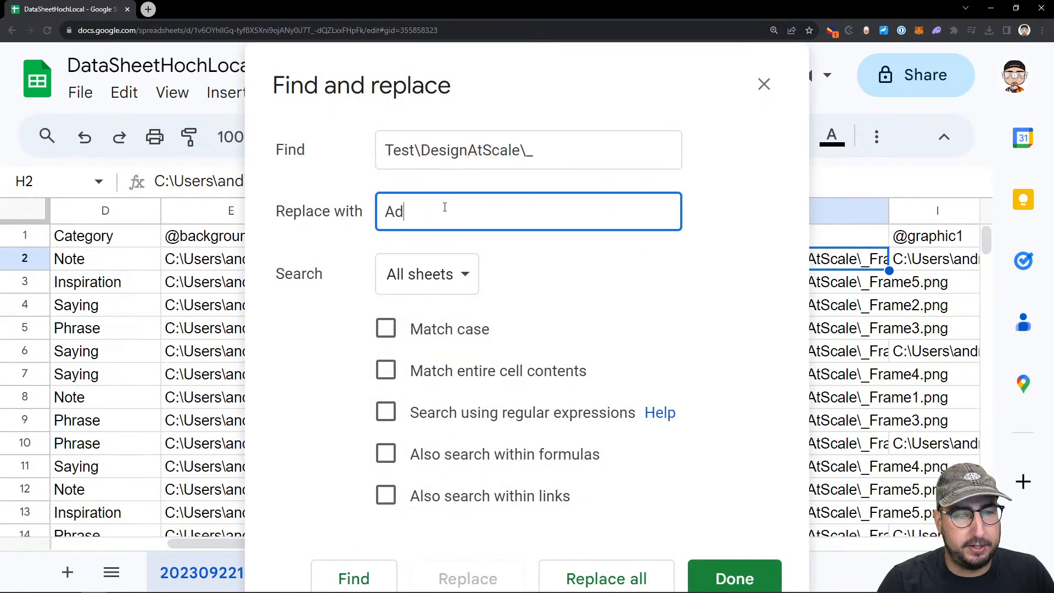
type("obeLiveDemo\\")
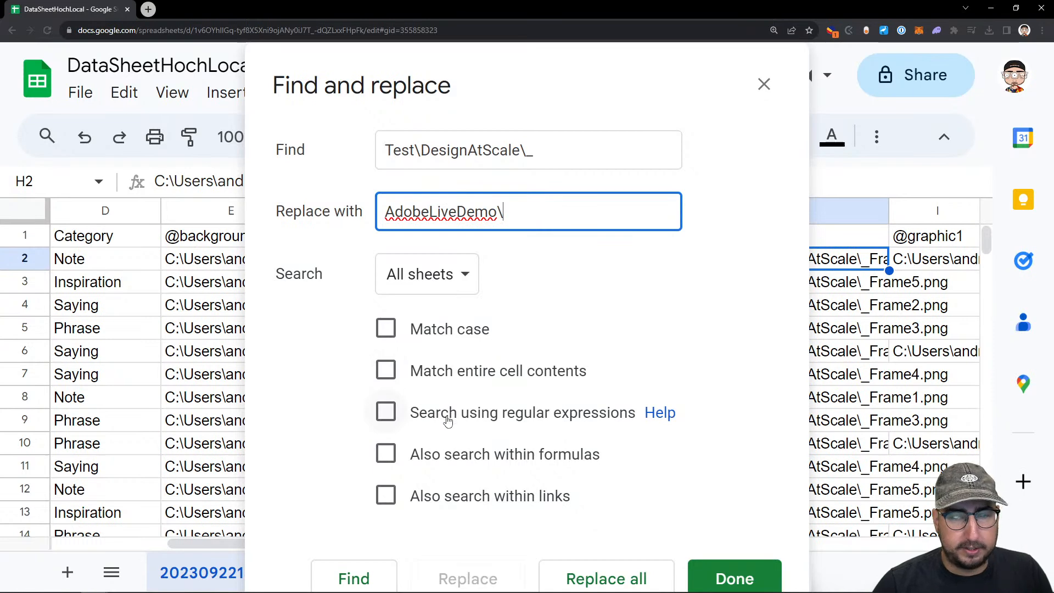
Replace all matches within the specific range of column H, with formulas included in the search, and close the dialog
left_click(440, 456)
left_click(434, 274)
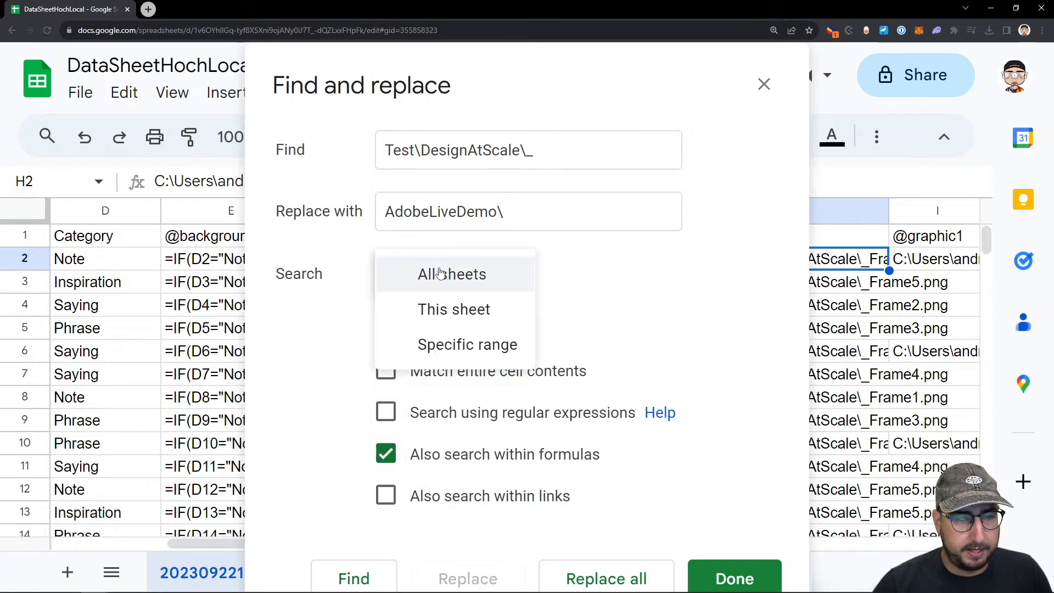
left_click(461, 343)
left_click(661, 273)
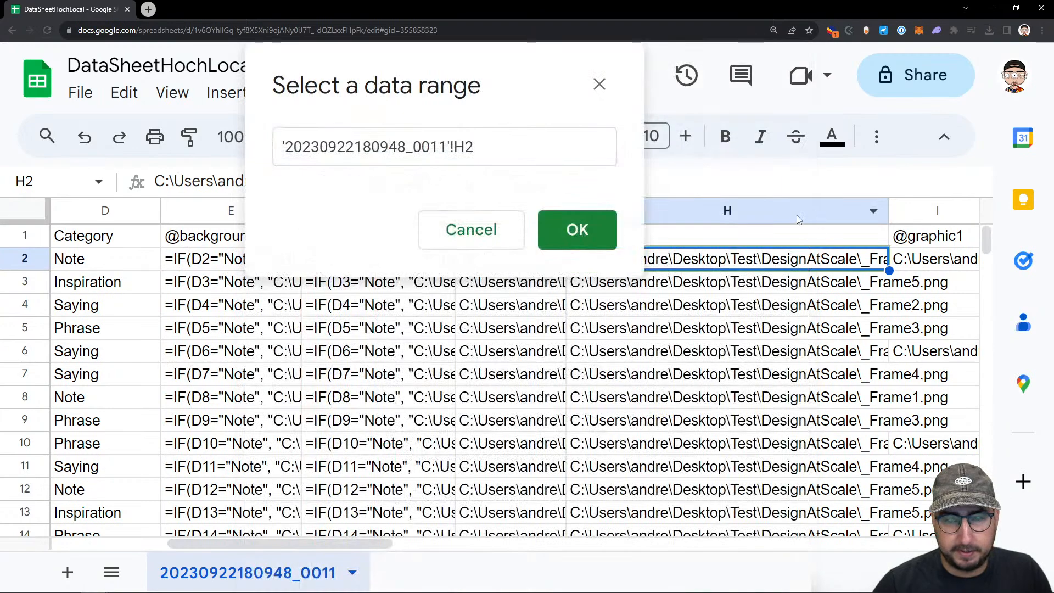
left_click(788, 212)
left_click(604, 230)
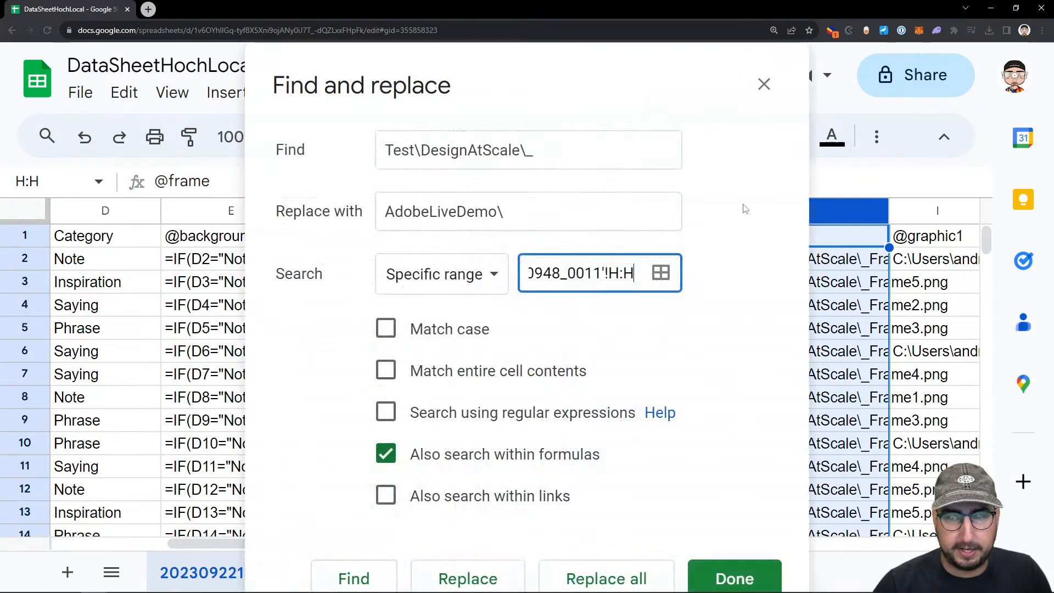
left_click(628, 577)
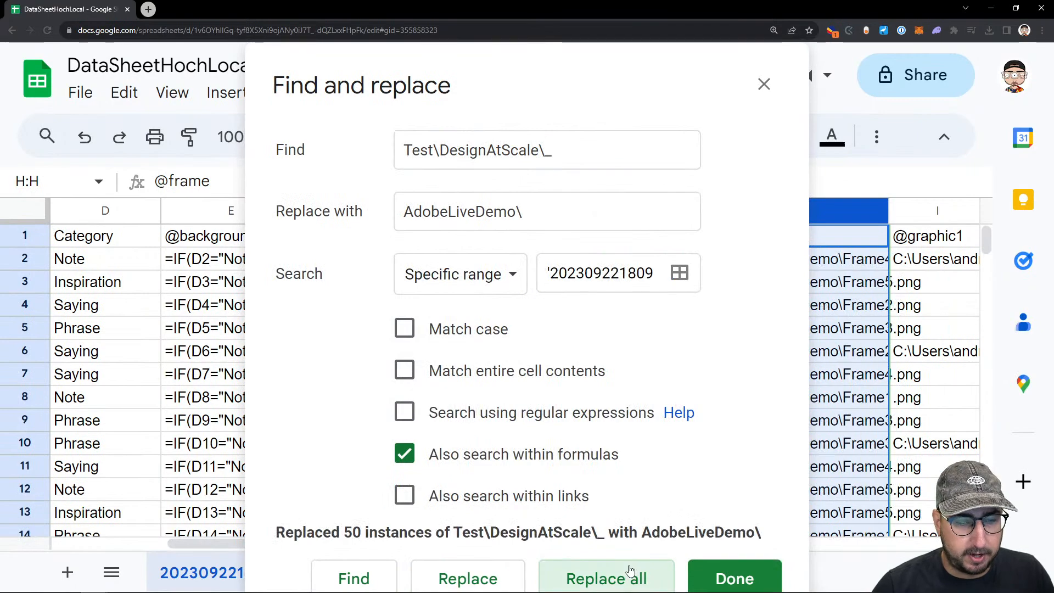
left_click(728, 574)
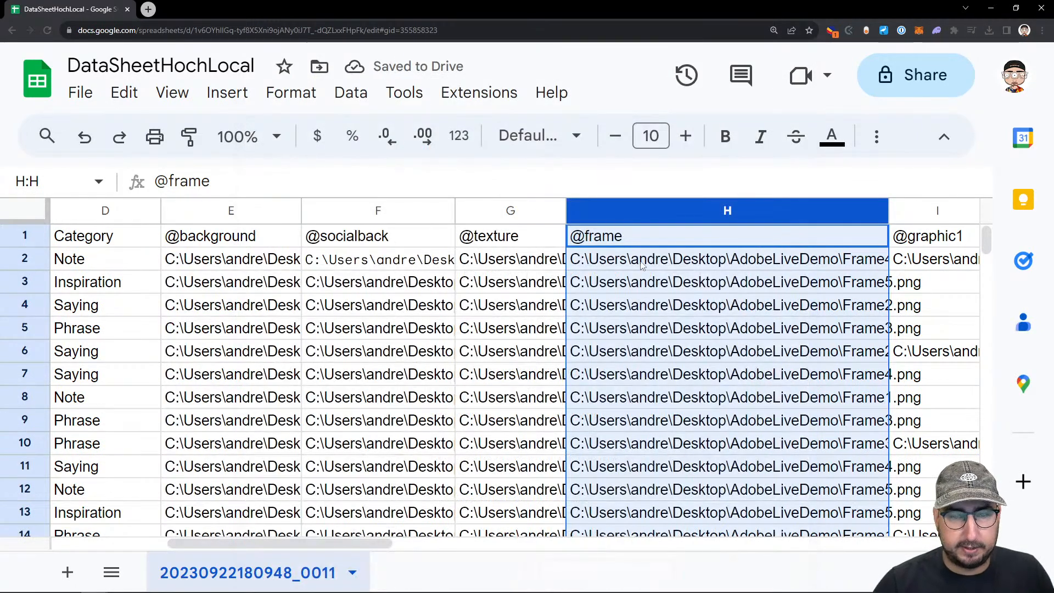
left_click(638, 261)
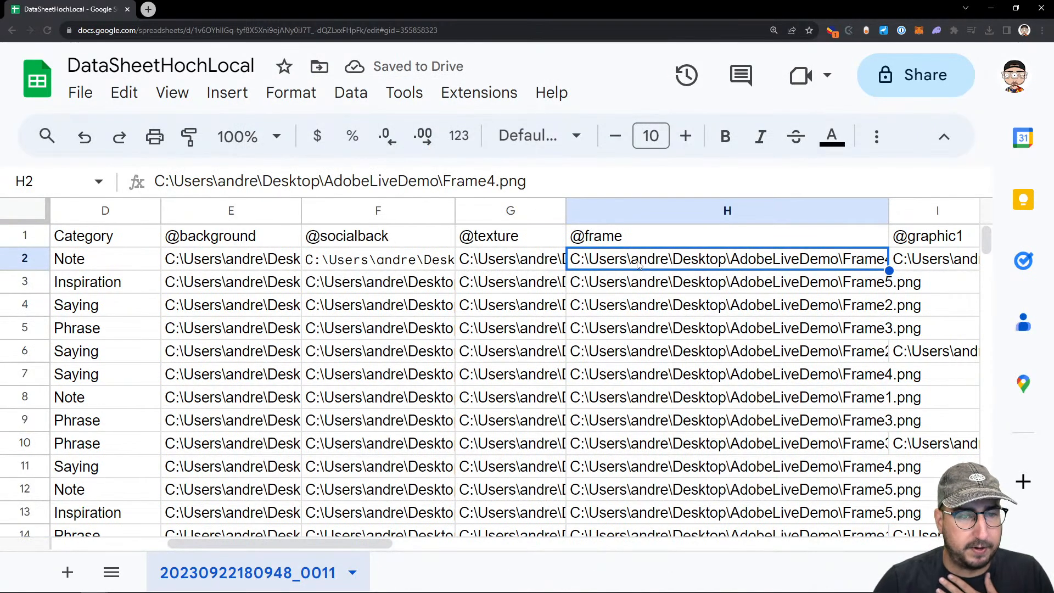
key("Up")
key("Down")
key("Down")
key("Down")
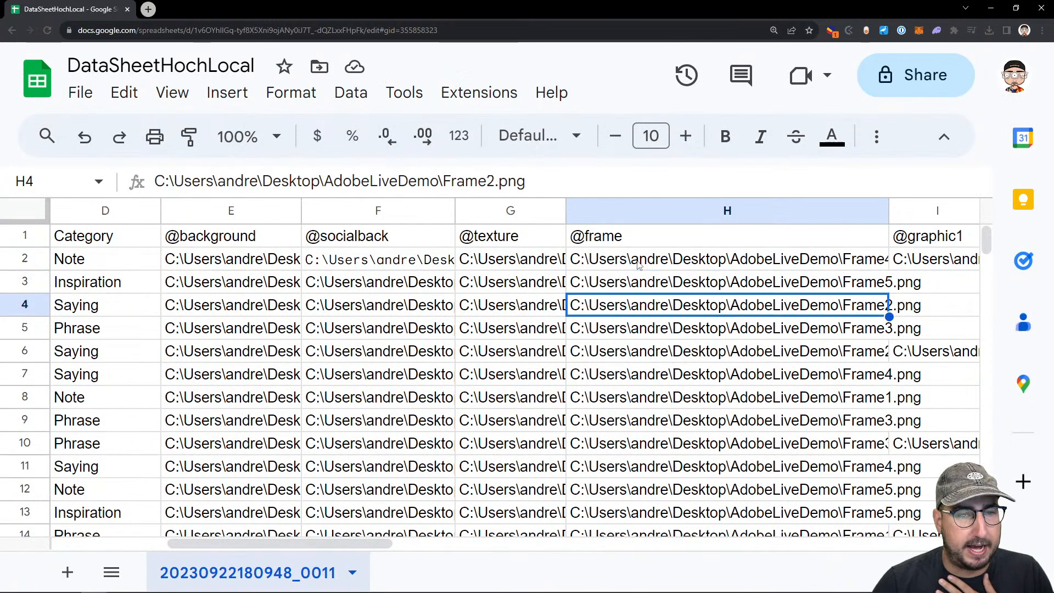
key("Down")
key("Down")
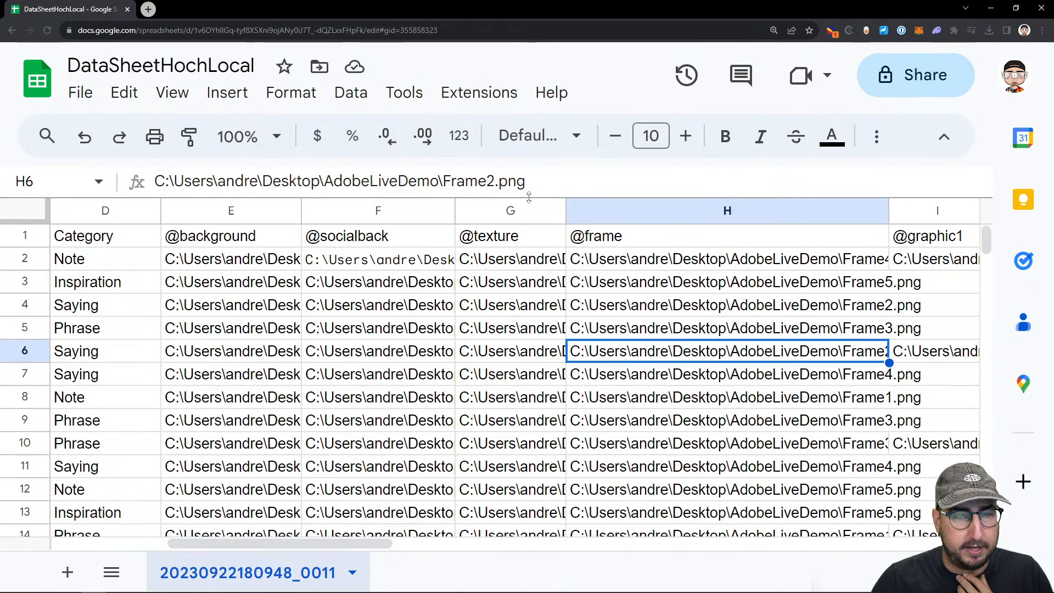
Enlarge the formula display and inspect the full image paths in H2 and G4
left_click_drag(522, 188, 529, 255)
left_click(557, 308)
left_click(576, 308)
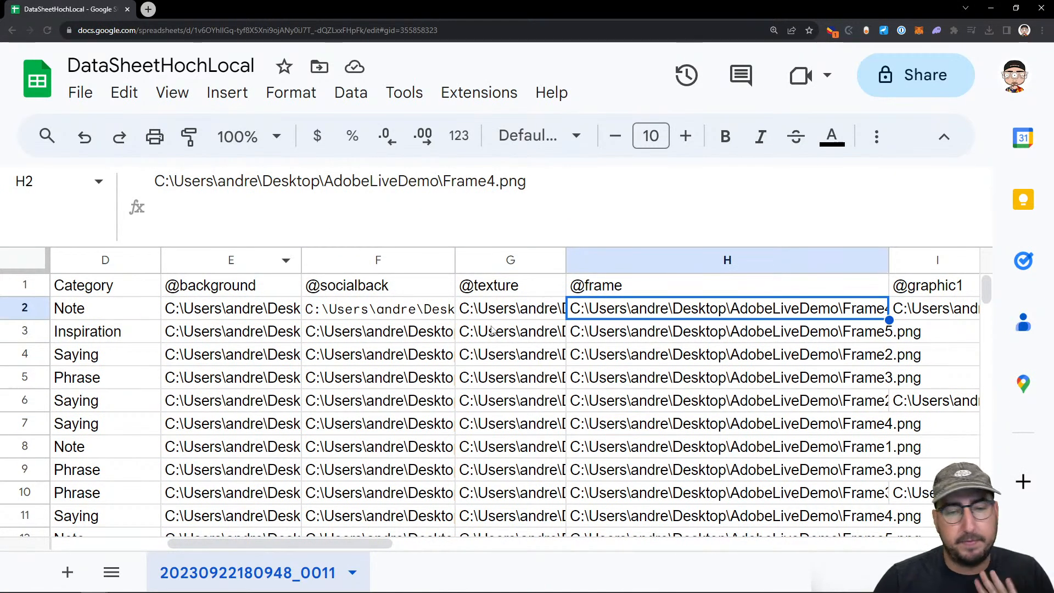
left_click(551, 362)
Download the corrected sheet as comma-separated values (.csv)
left_click(82, 91)
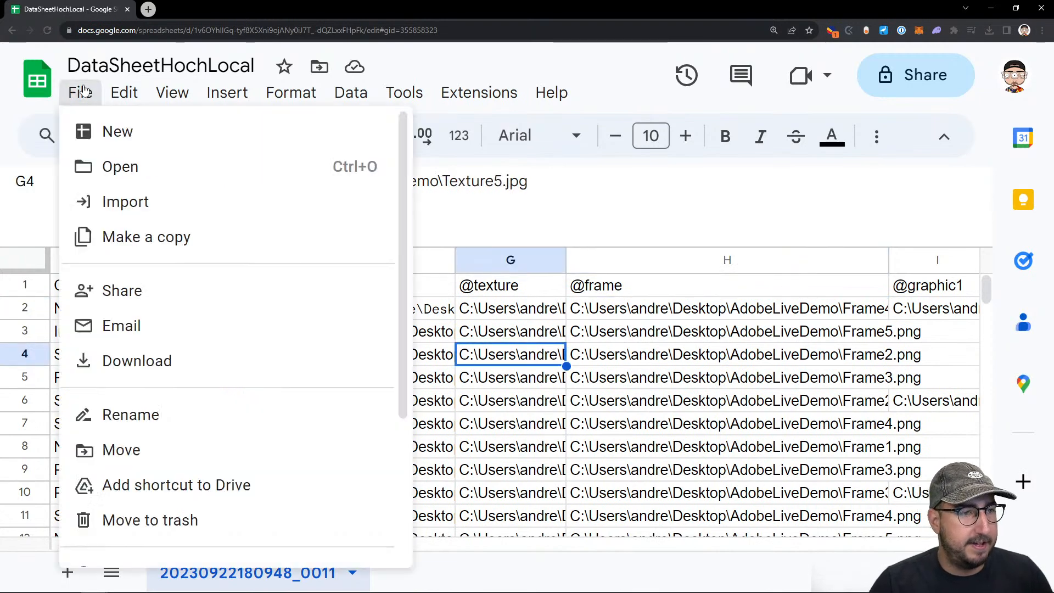
mouse_move(156, 360)
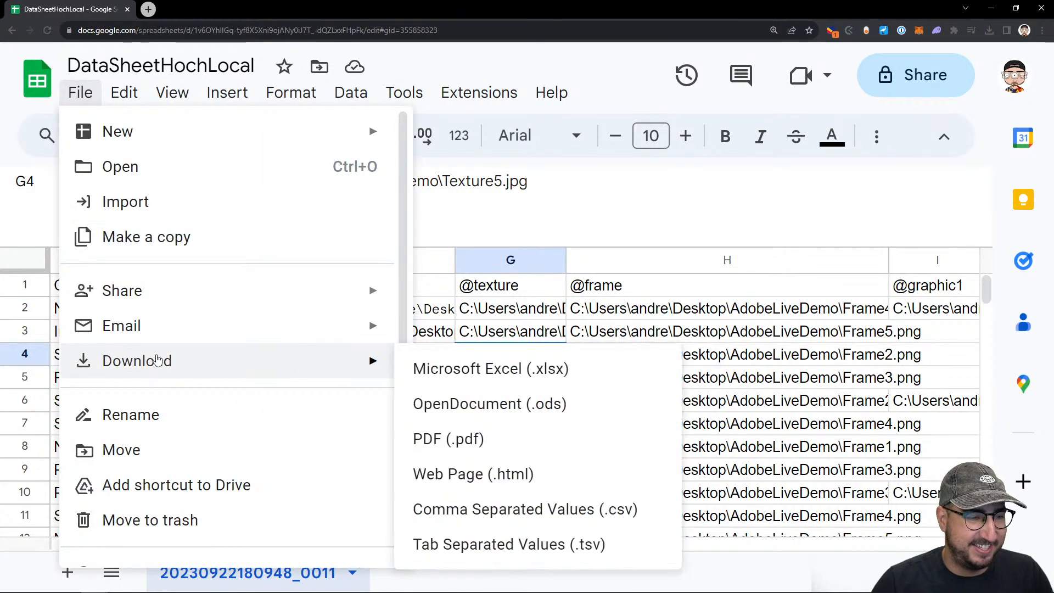
left_click(473, 513)
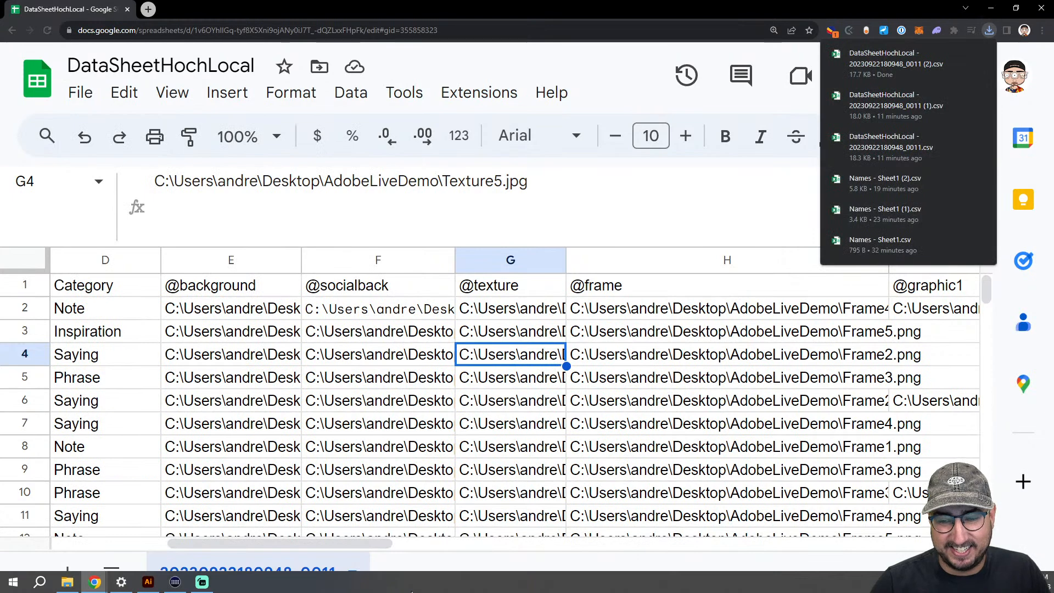
left_click(148, 581)
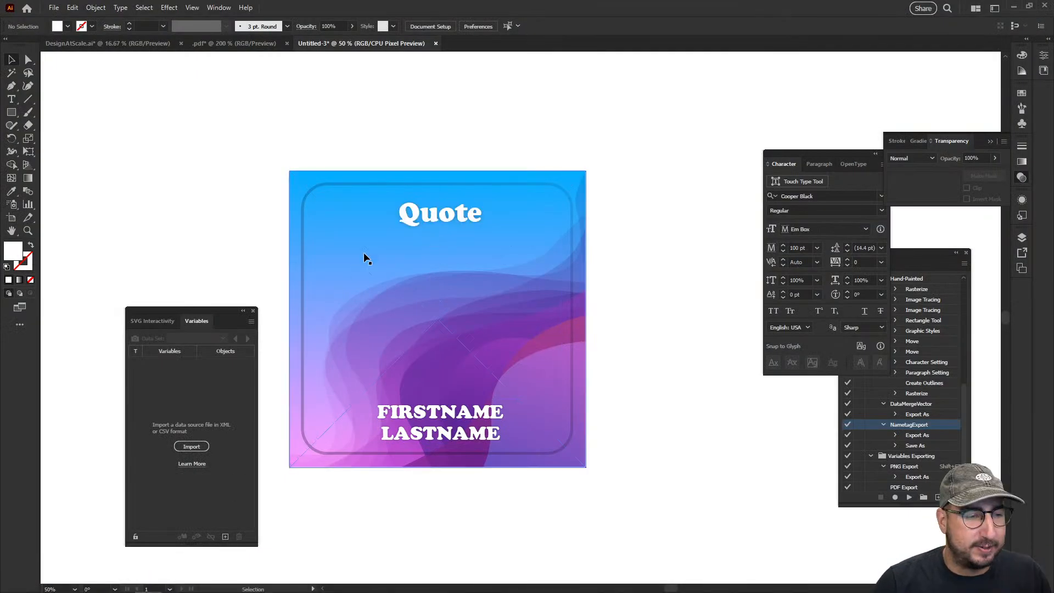
left_click(251, 321)
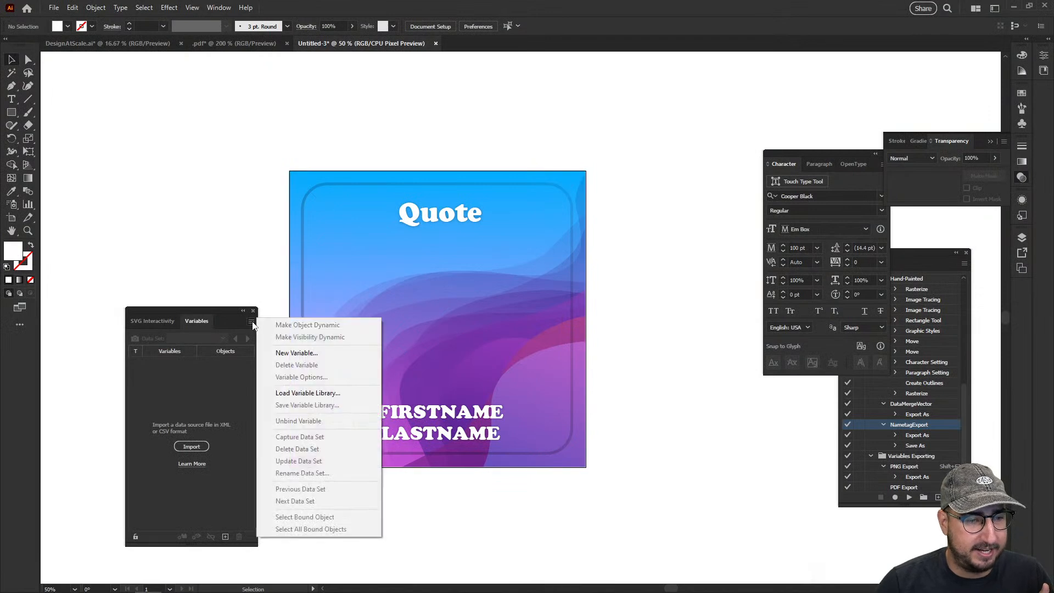
left_click(315, 393)
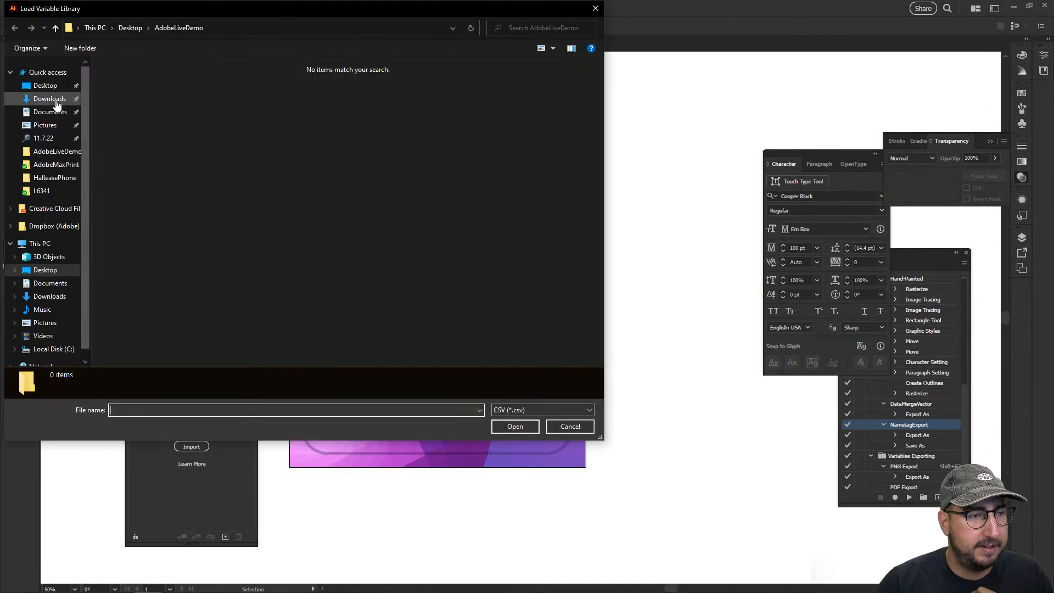
left_click(48, 99)
left_click(116, 94)
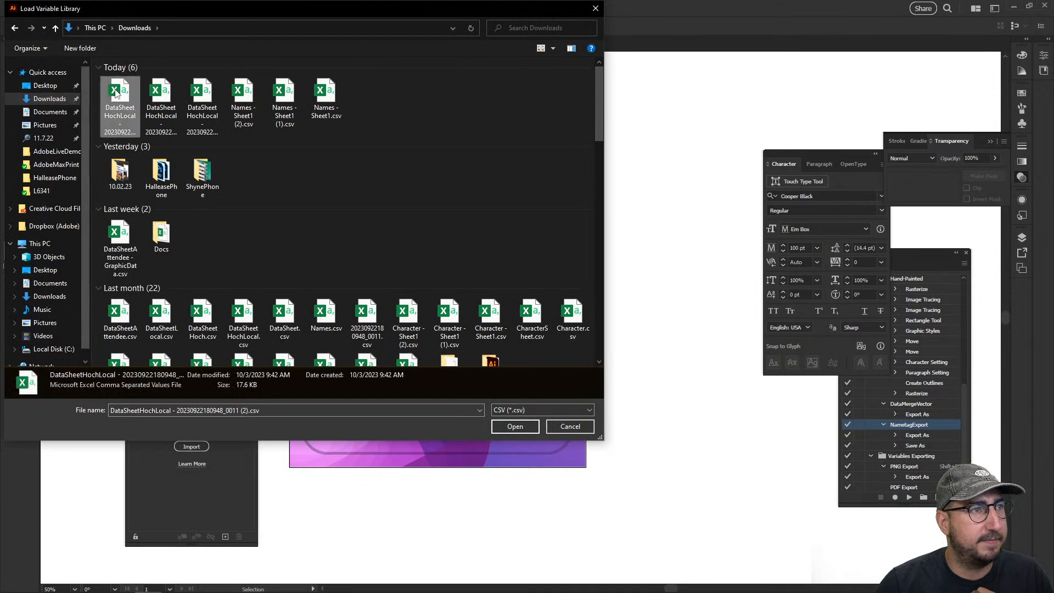
left_click(515, 426)
Bind the Quote text area to the Quote variable
left_click(439, 275)
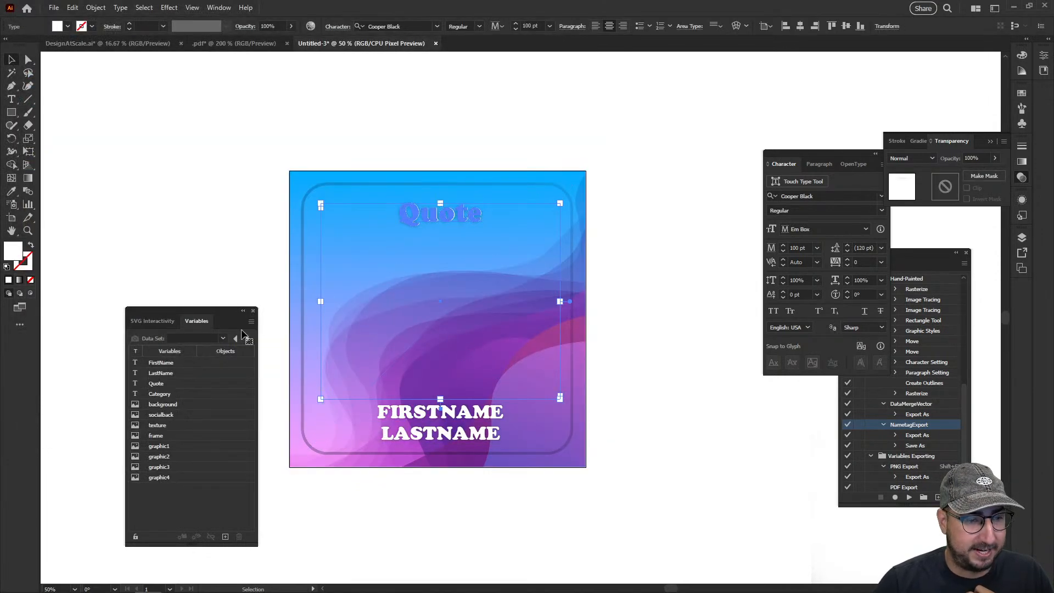
left_click(176, 383)
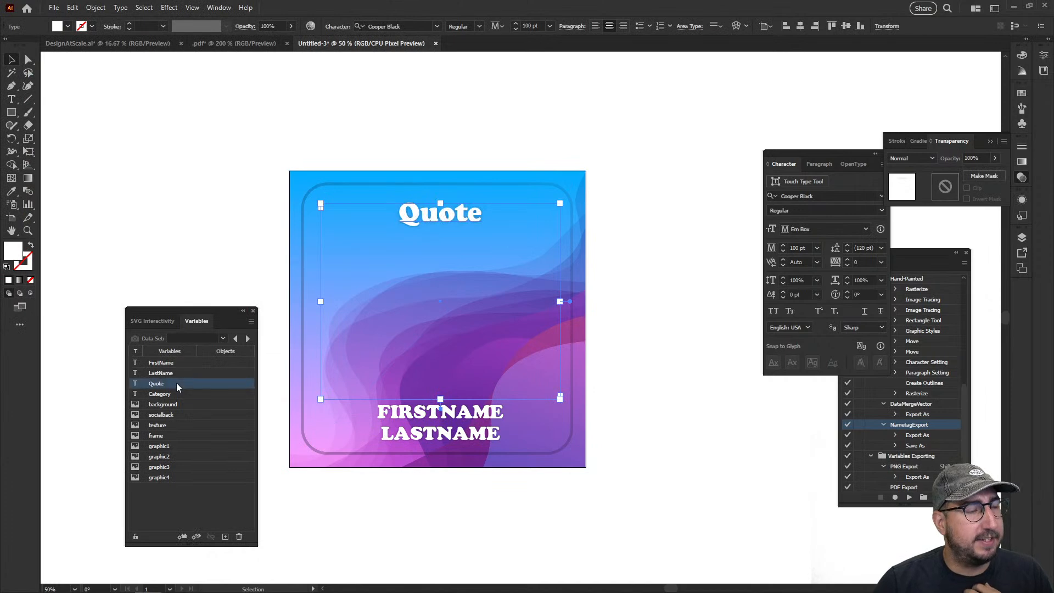
left_click(182, 537)
Bind the FIRSTNAME and LASTNAME text objects to the FirstName and LastName variables
left_click(384, 413)
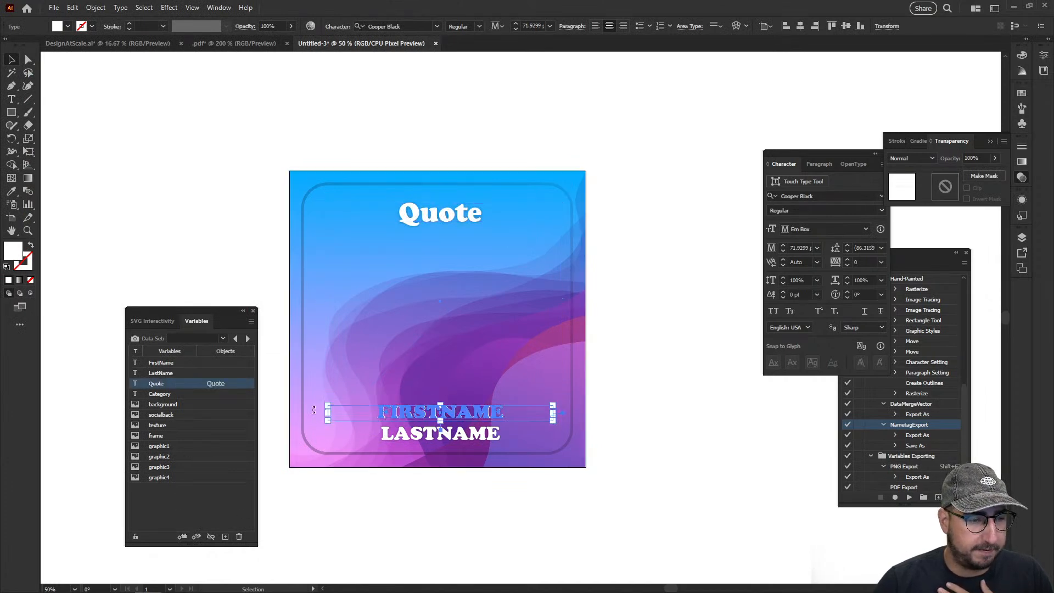
left_click(174, 364)
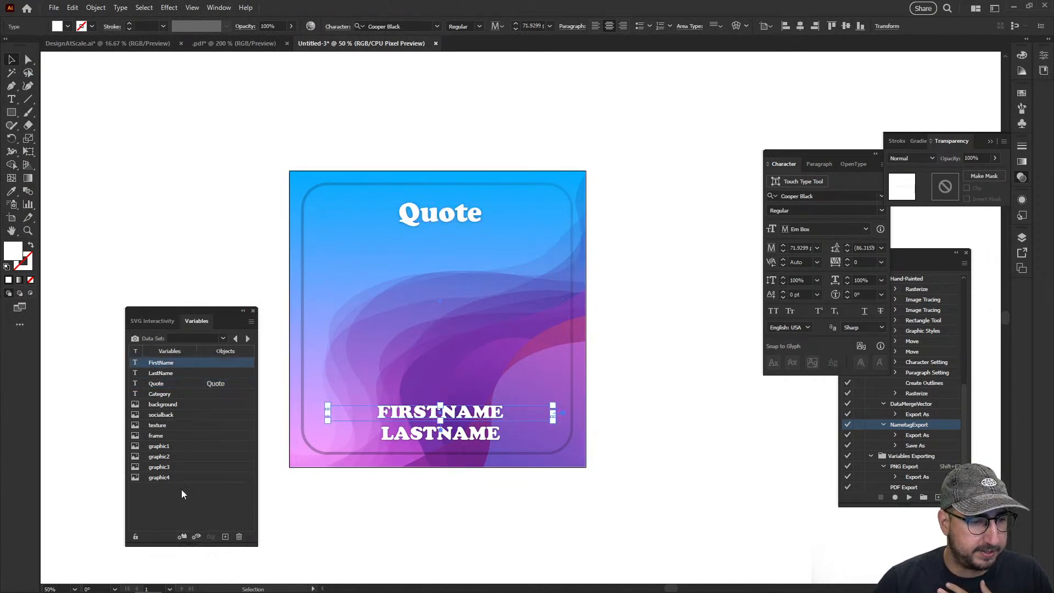
left_click(400, 436)
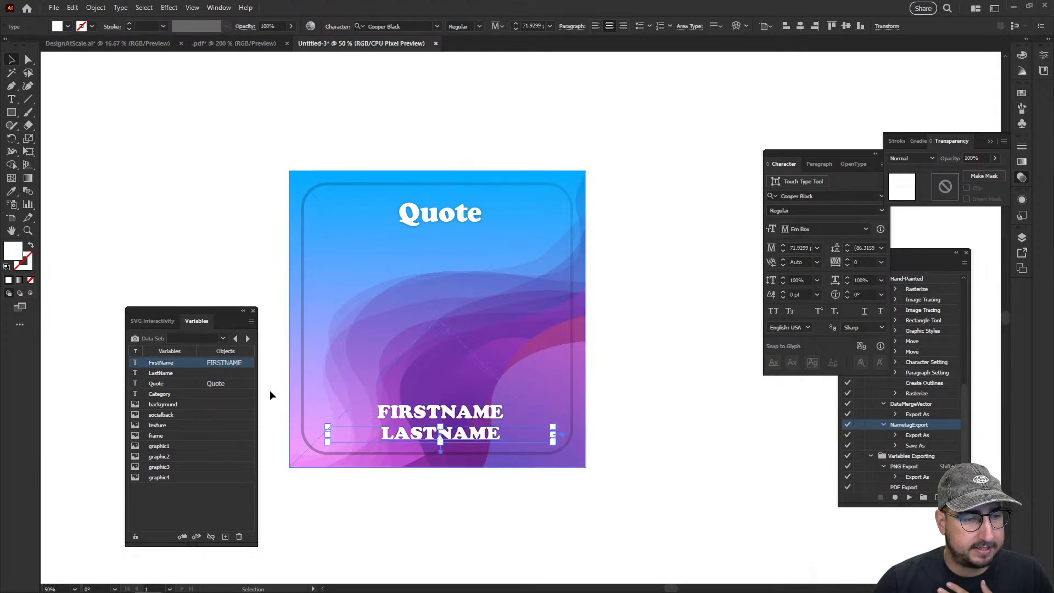
left_click(190, 374)
left_click(181, 537)
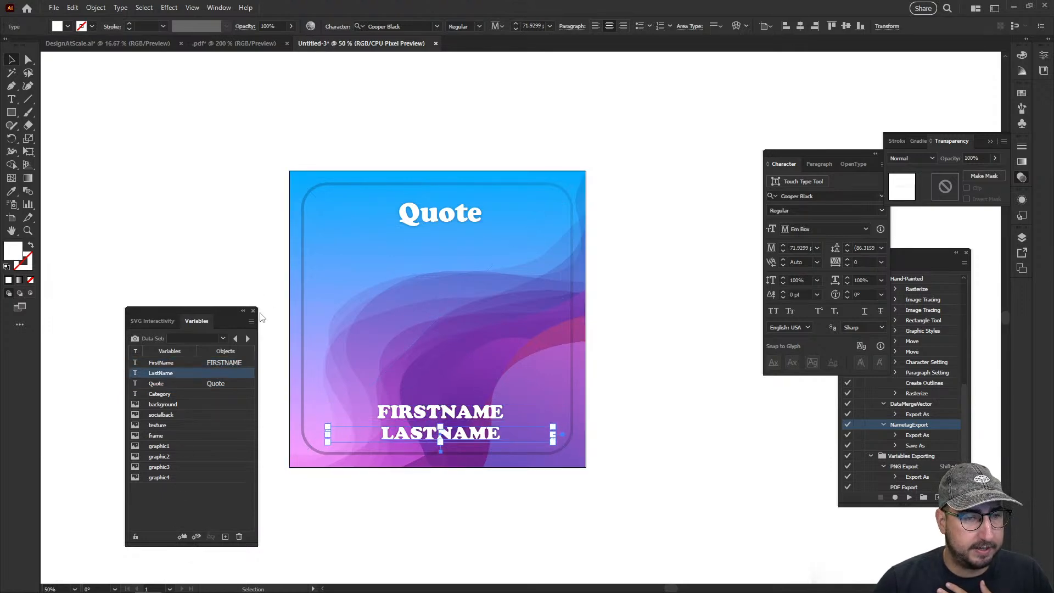
Try to bind the rounded frame image to the socialback variable
left_click(302, 188)
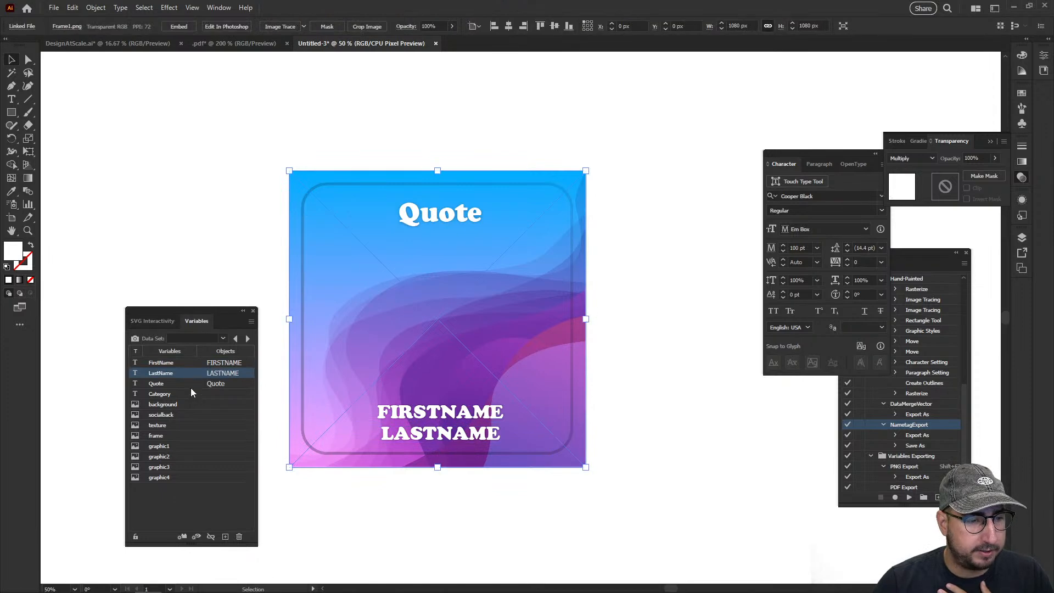
left_click(185, 404)
left_click(179, 414)
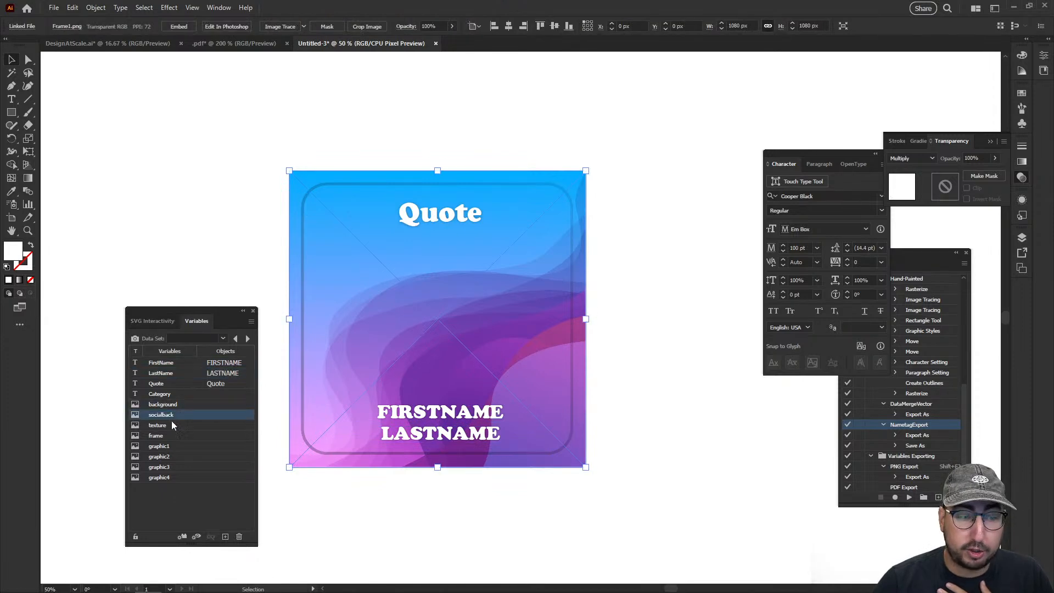
left_click(182, 537)
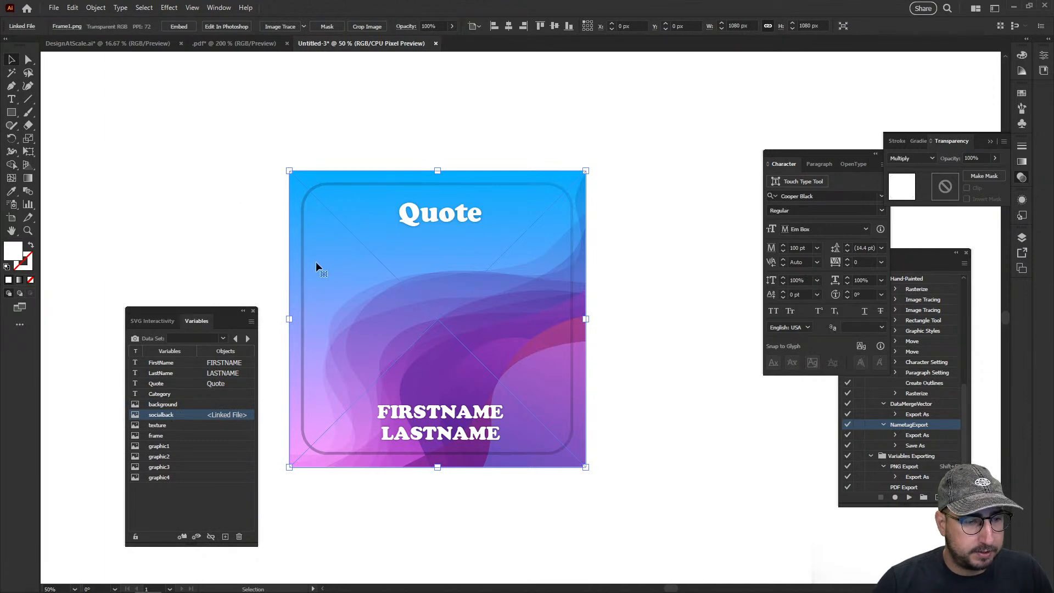
Shift the frame image sideways to about X 344 px and bind it to the frame variable
left_click_drag(315, 261, 410, 269)
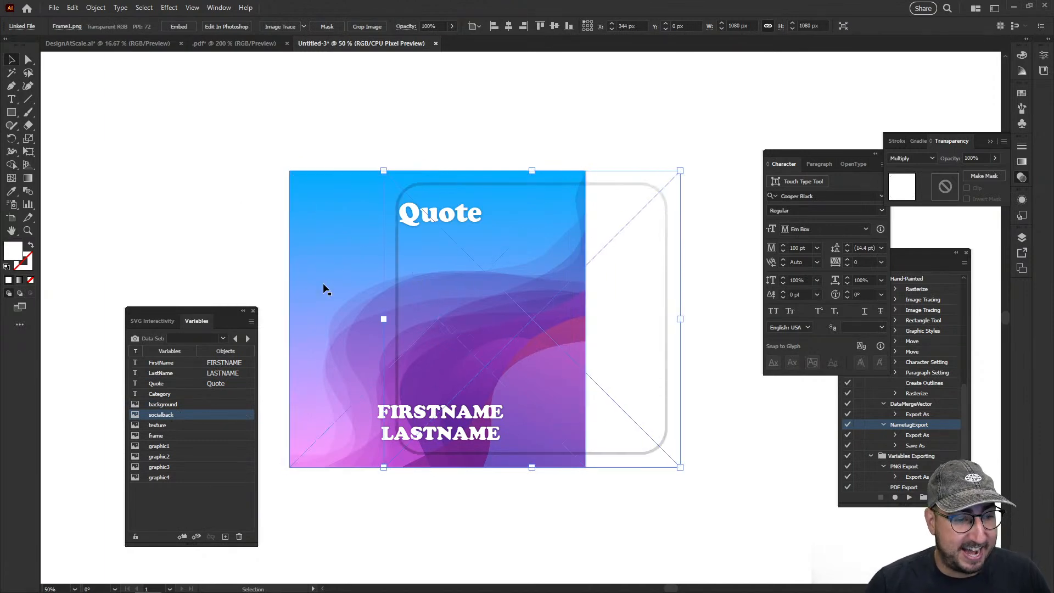
left_click(170, 437)
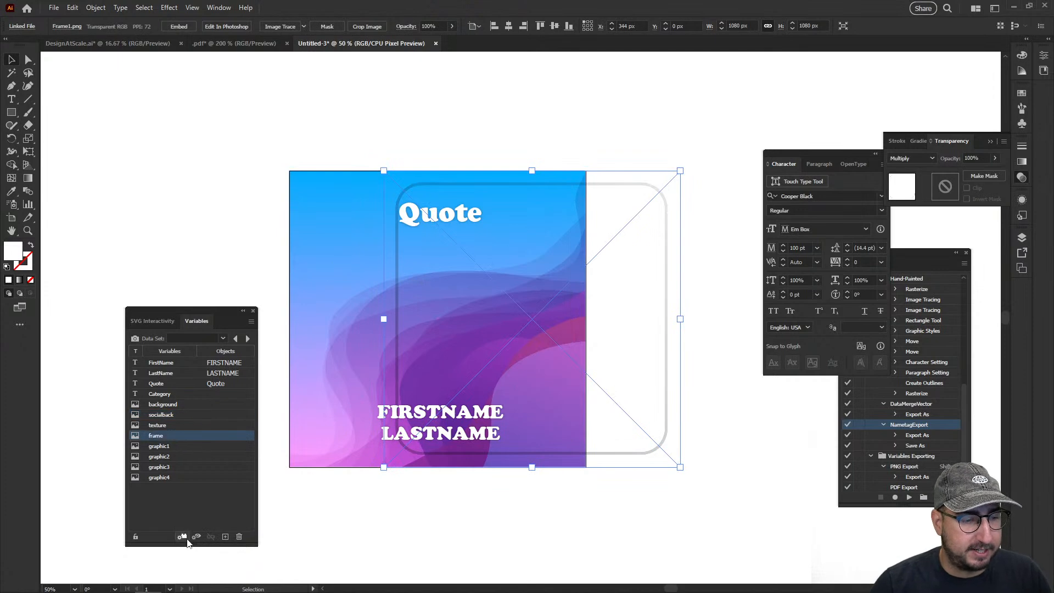
left_click(196, 536)
Bind the Social1.png background image to the socialback variable and deselect it
left_click(296, 282)
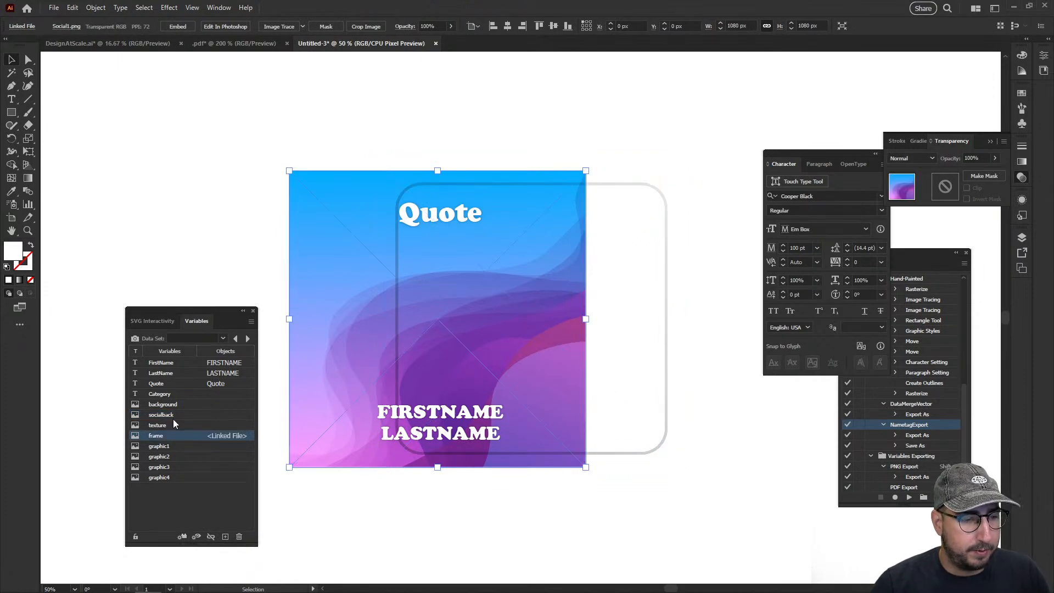
left_click(182, 536)
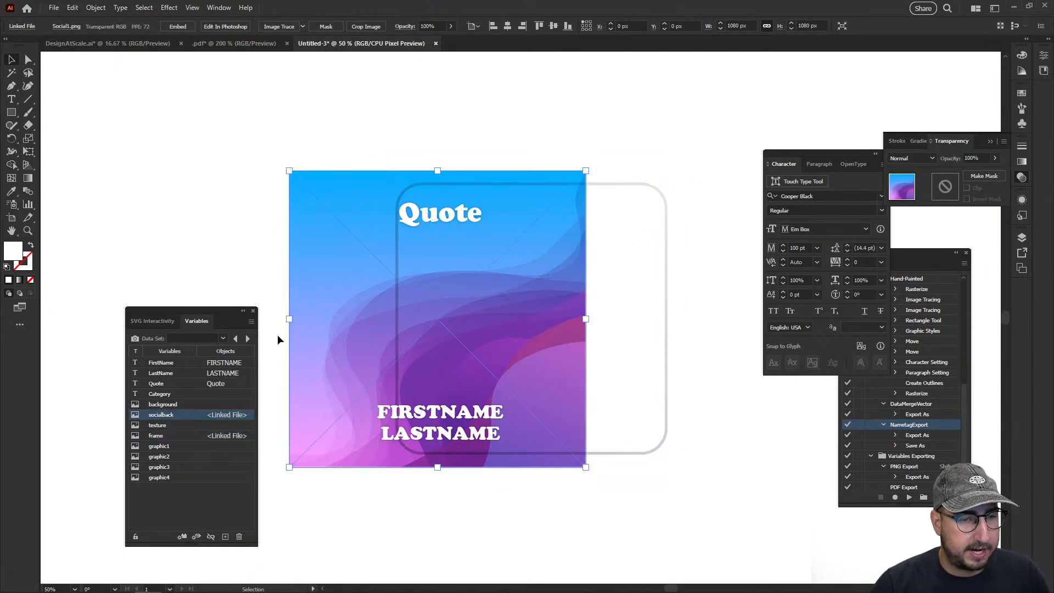
left_click(281, 161)
Place Texture1.jpg from the AdobeLiveDemo folder as a linked image over the artboard's upper-left area
left_click(54, 7)
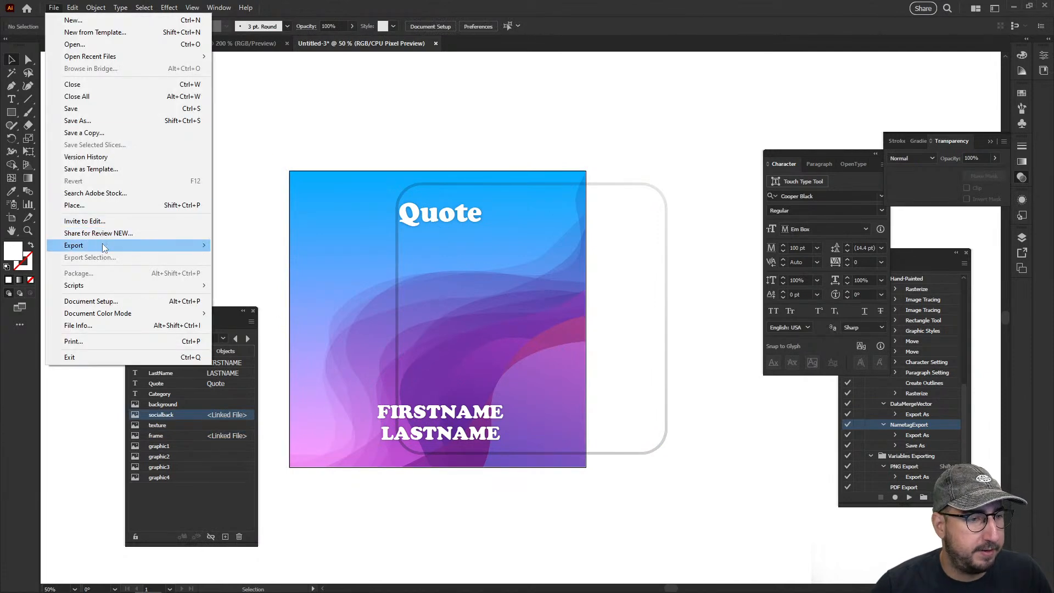
left_click(119, 205)
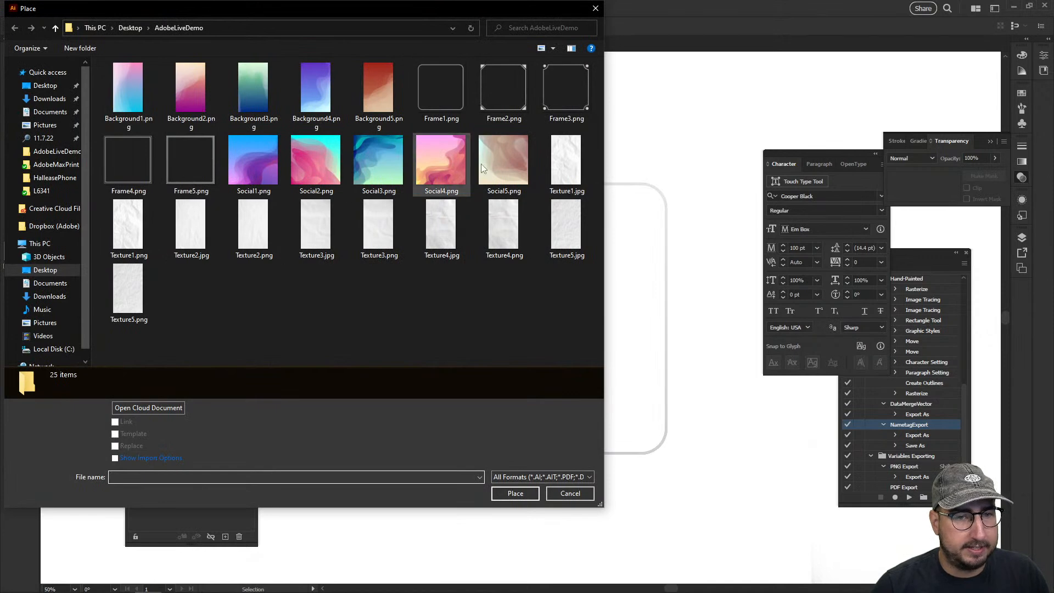
left_click(547, 165)
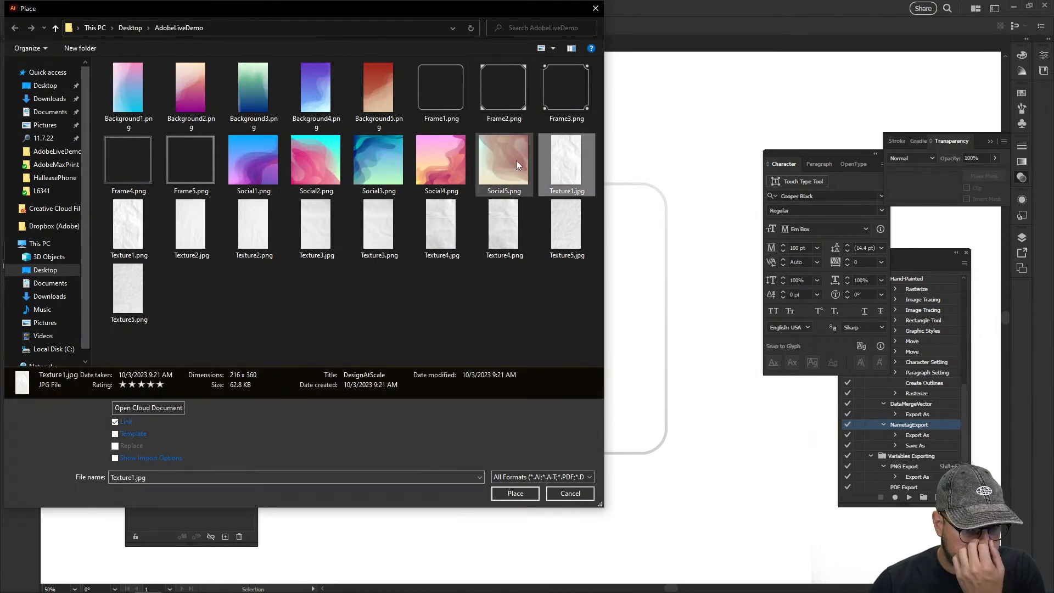
left_click(515, 493)
left_click(312, 125)
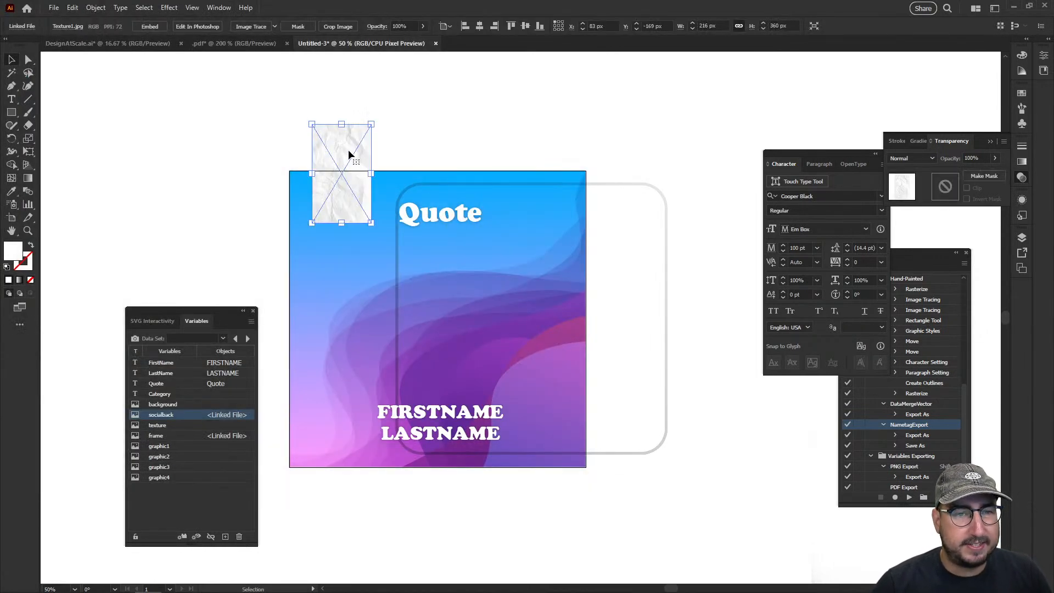
Center the texture image on the artboard and scale it proportionally from its center to about 1090 px wide
left_click(480, 26)
left_click(525, 26)
left_click_drag(467, 319, 587, 282)
Set the texture image's blend mode to Multiply, try 30% opacity, and set its opacity to 50%
left_click(913, 158)
left_click(918, 192)
left_click(944, 159)
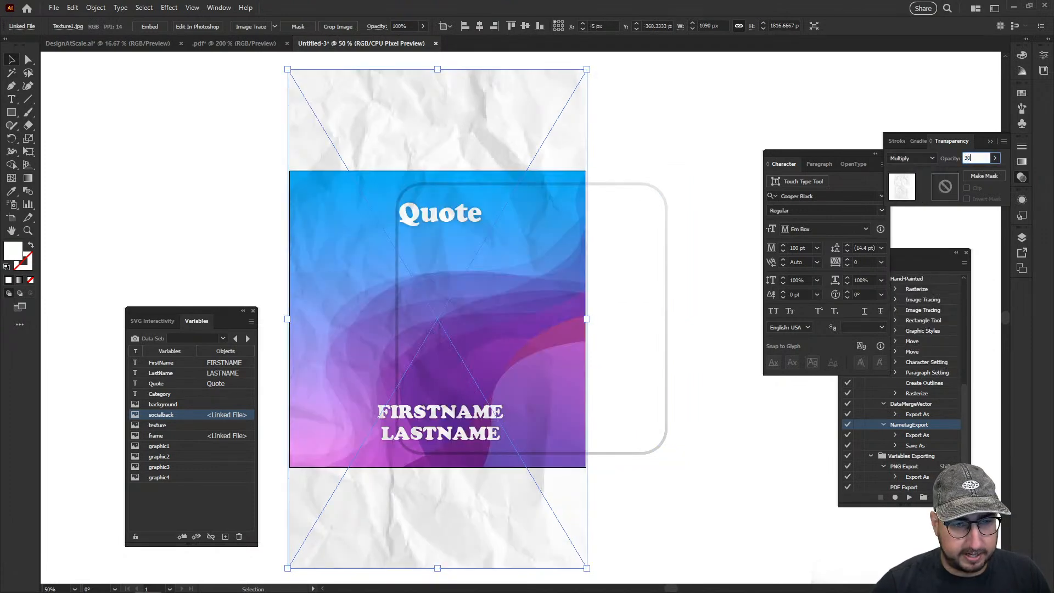
type("30")
key("Return")
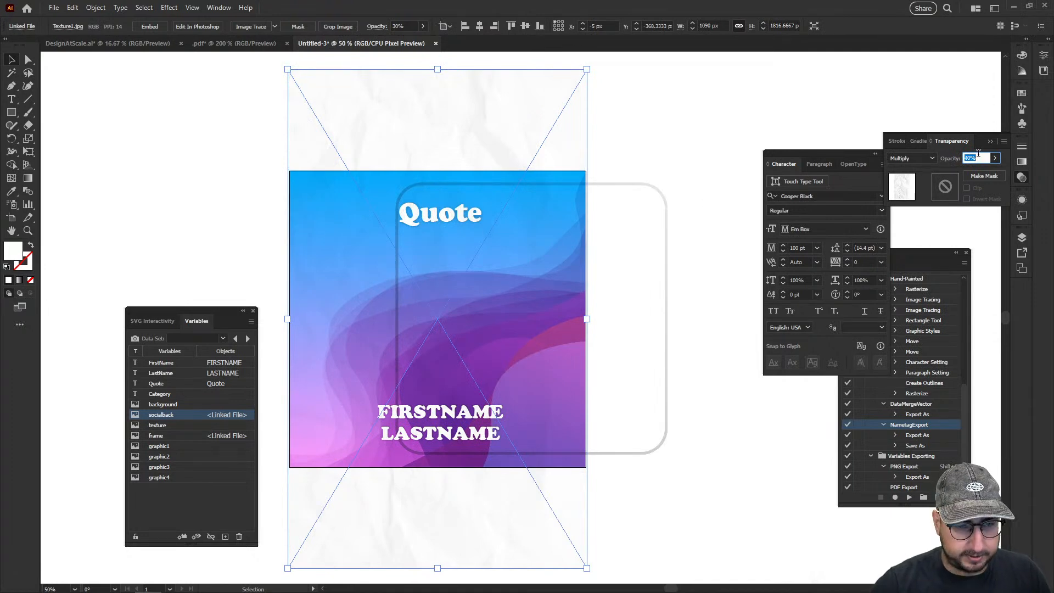
key("Return")
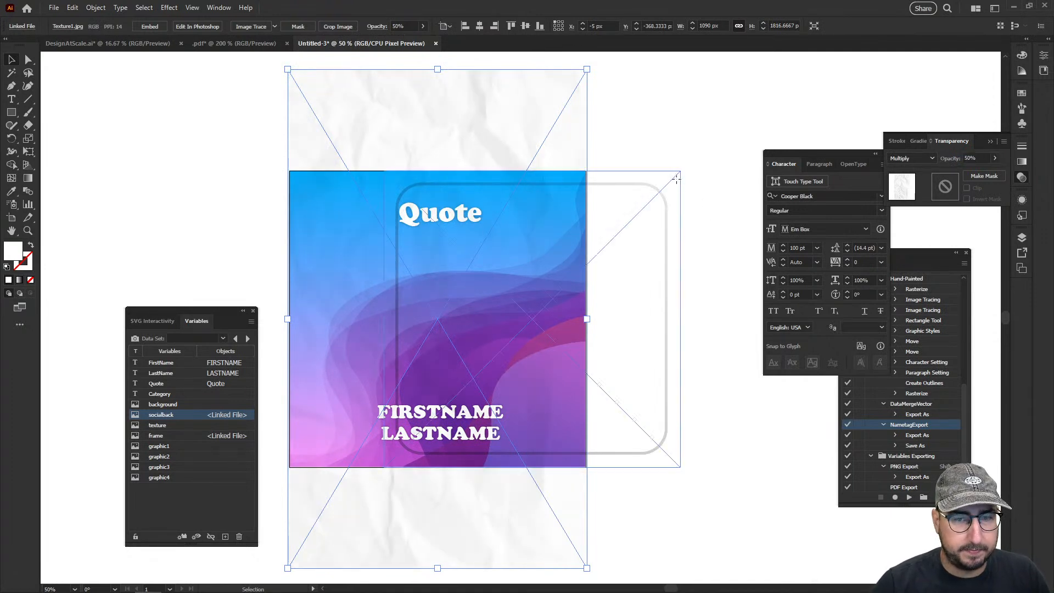
Realign the displaced frame image with the artboard at X 0 px, Y 0 px and deselect it
left_click(676, 180)
left_click(527, 26)
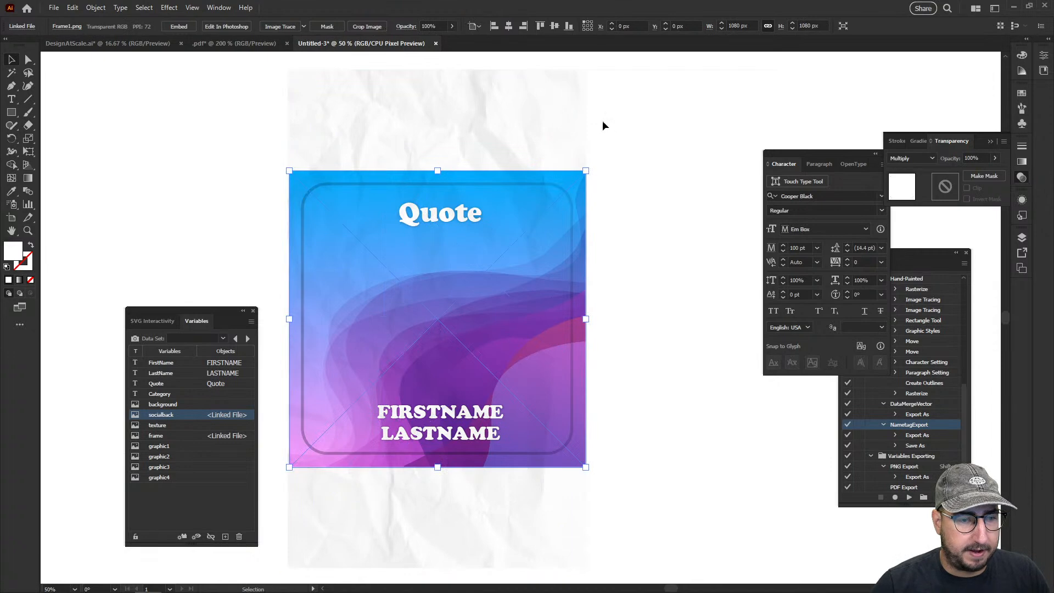
left_click(623, 144)
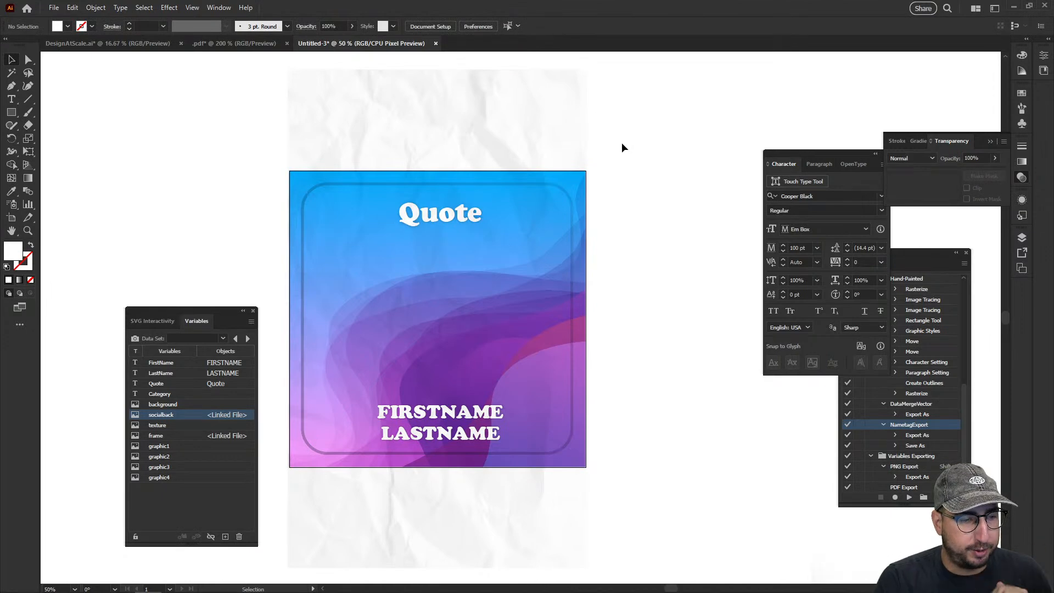
Bind the Texture1.jpg image to the texture variable
left_click(532, 136)
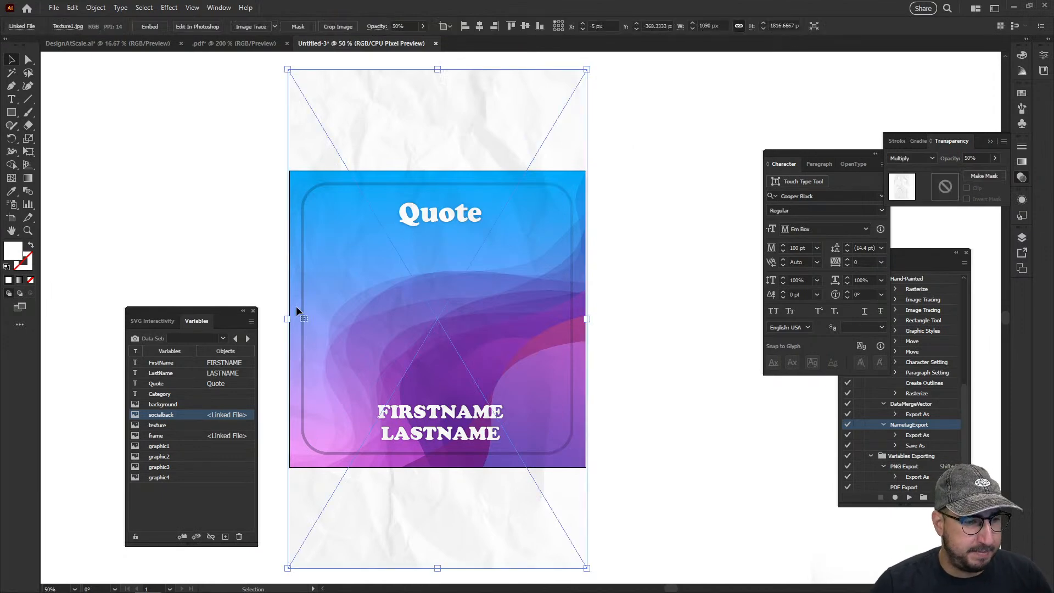
left_click(190, 425)
left_click(183, 538)
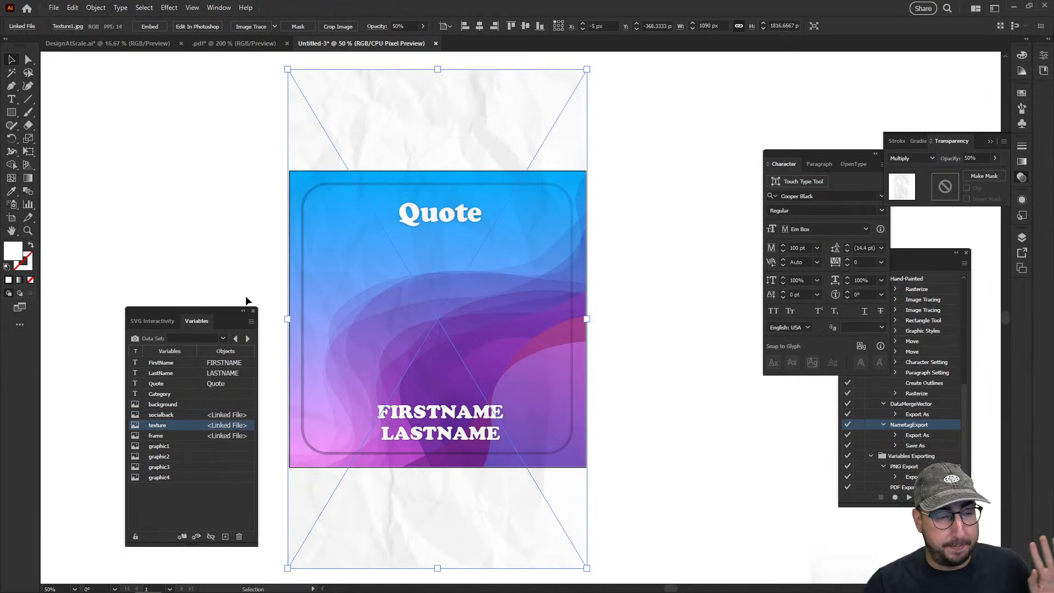
Preview Data Set 1 on the quote design and undo it to restore the placeholder content
left_click(222, 338)
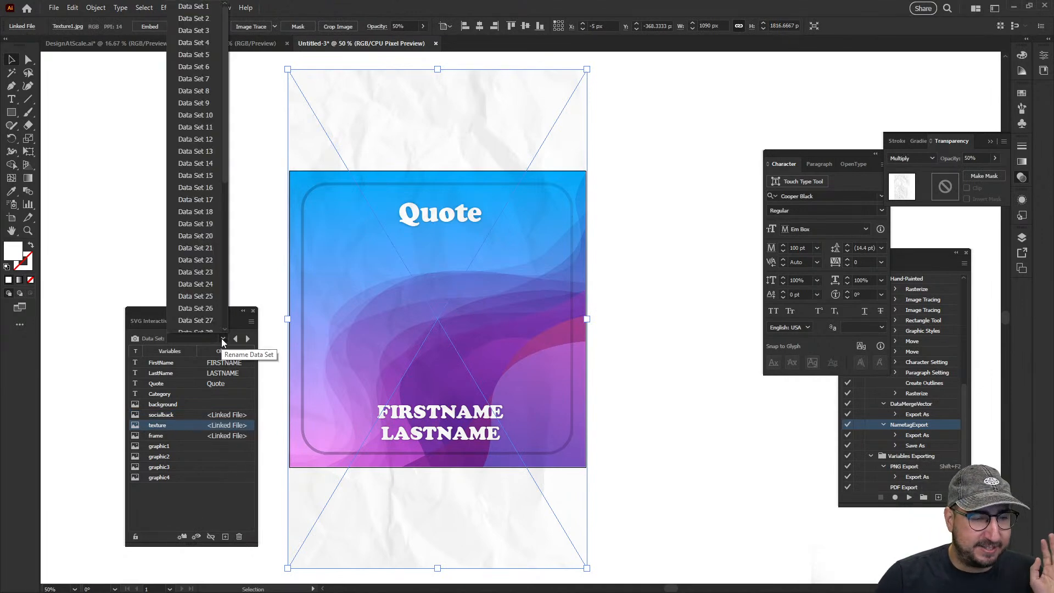
left_click(202, 8)
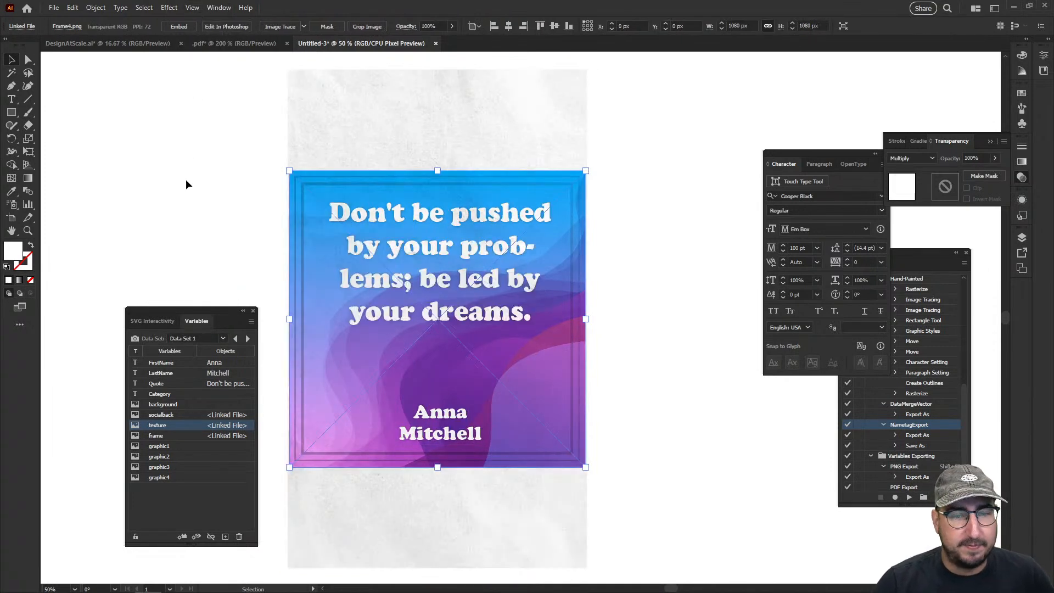
key("a")
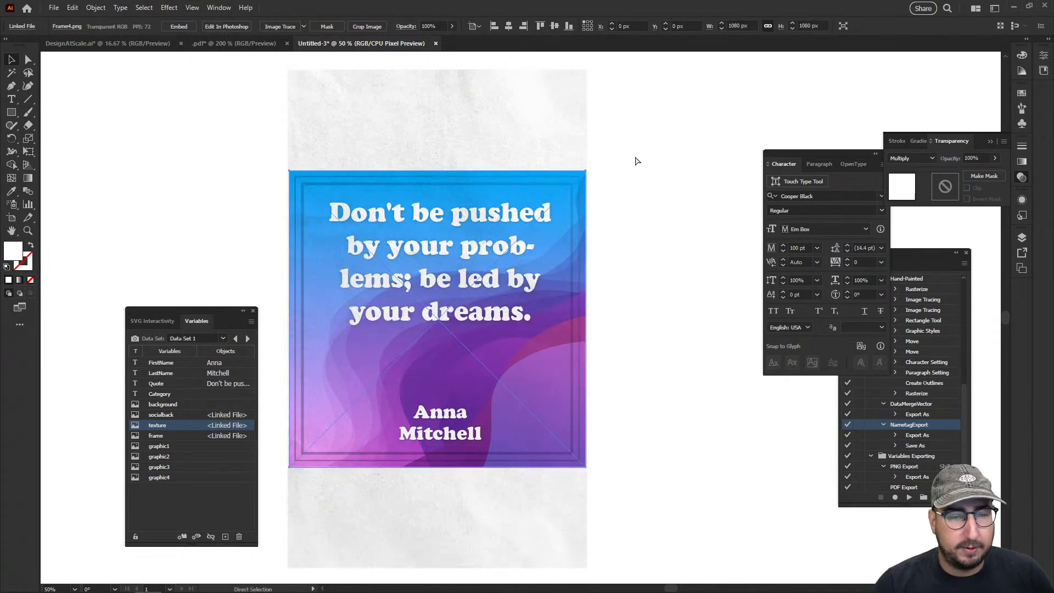
key("ctrl+z")
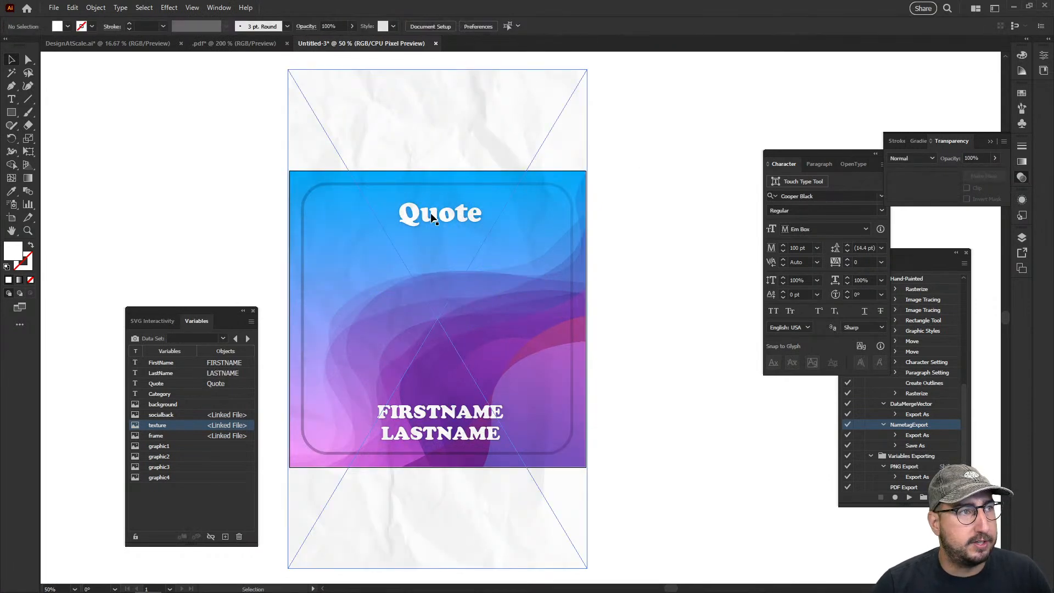
Move the texture image aside and turn off hyphenation for the Quote text
left_click_drag(401, 207, 539, 207)
left_click(392, 209, "shift")
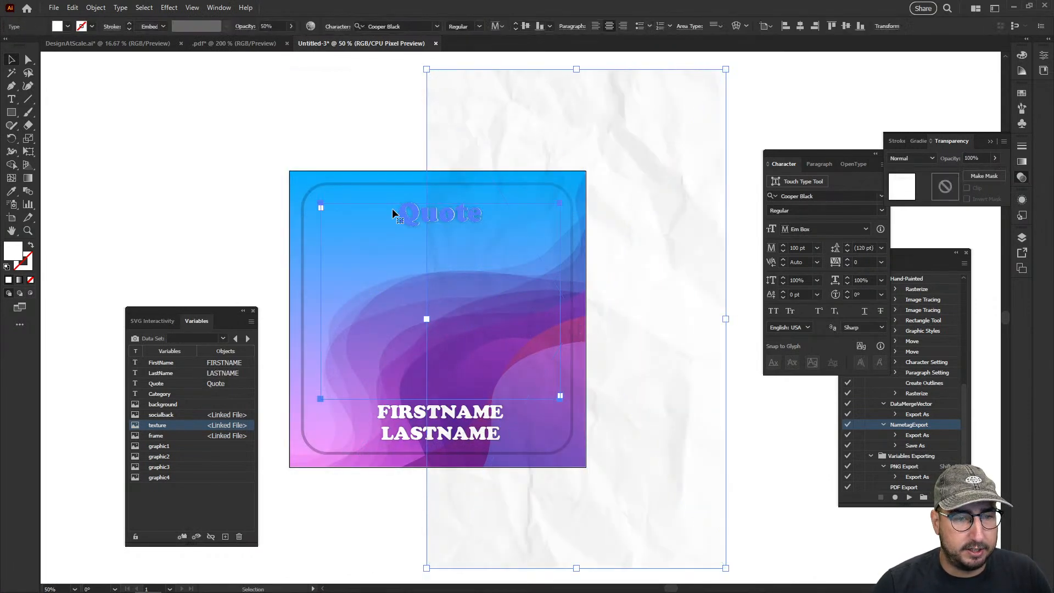
left_click(820, 164)
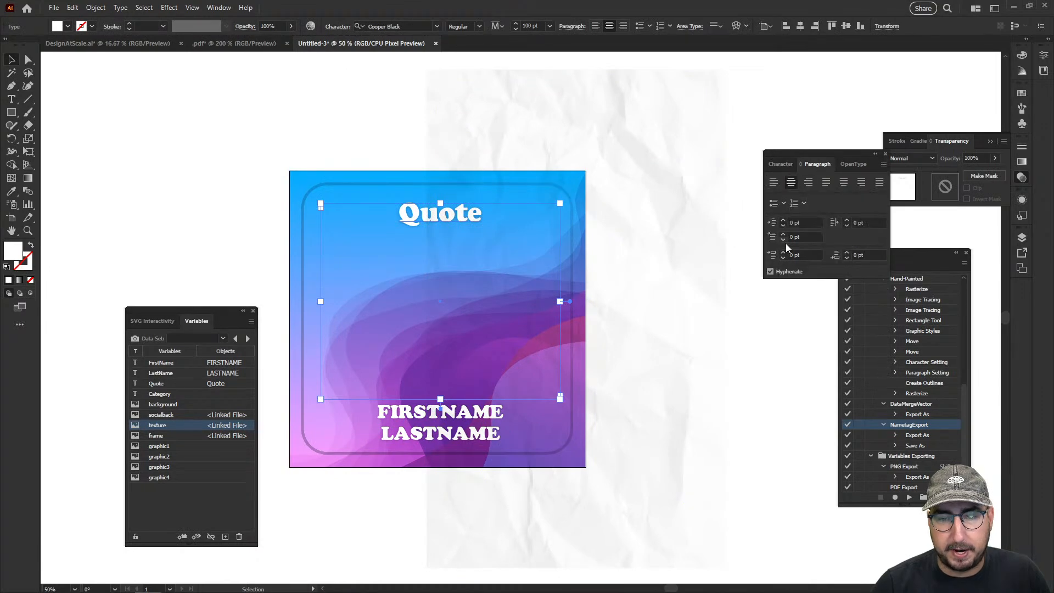
left_click(788, 271)
Realign the texture image over the artboard at X -5 px and preview Data Set 1
left_click(584, 170)
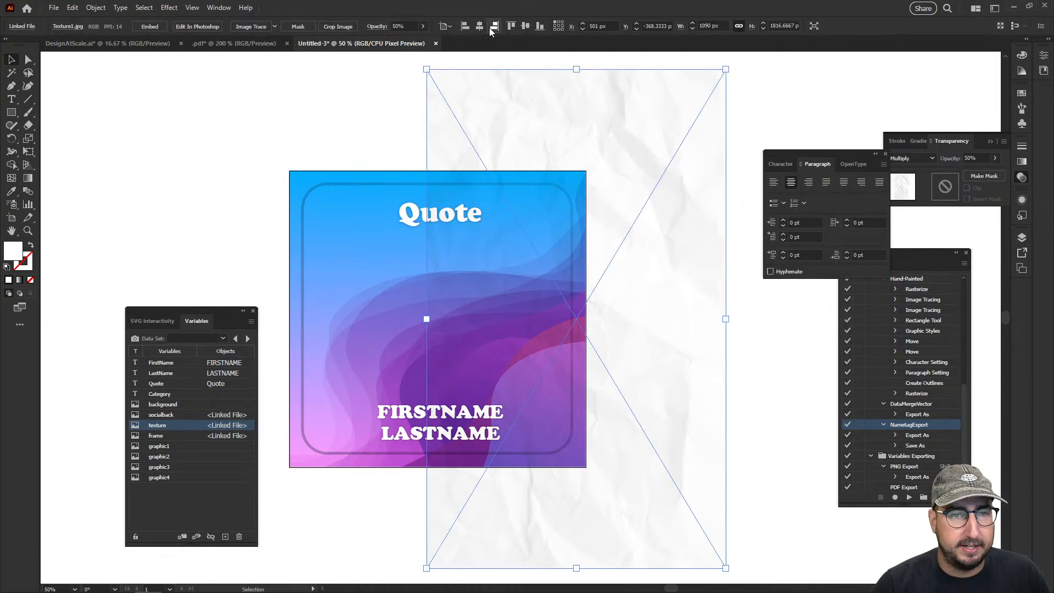
left_click(493, 28)
left_click(223, 338)
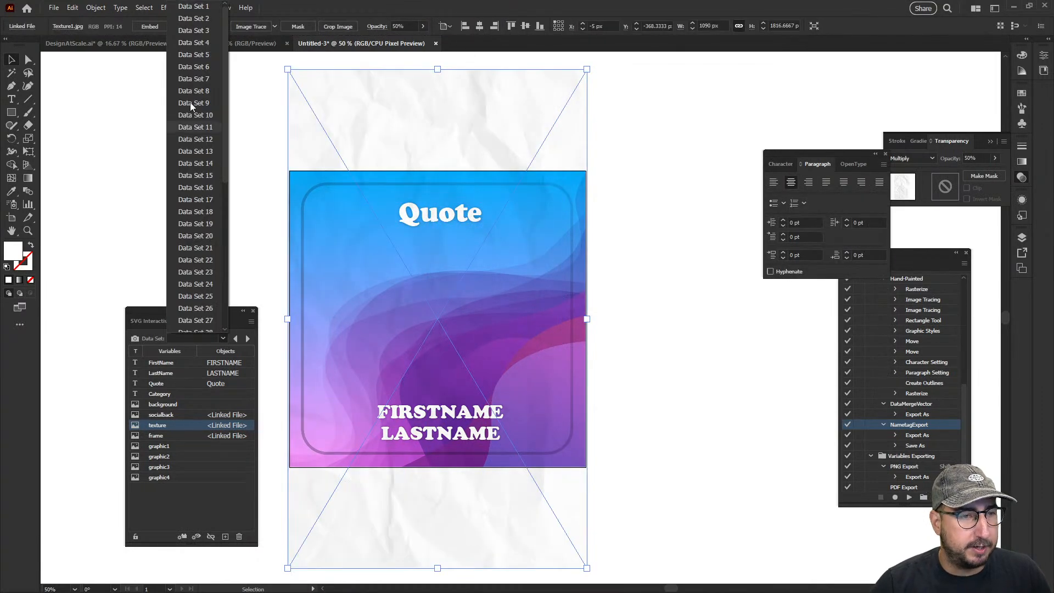
left_click(193, 6)
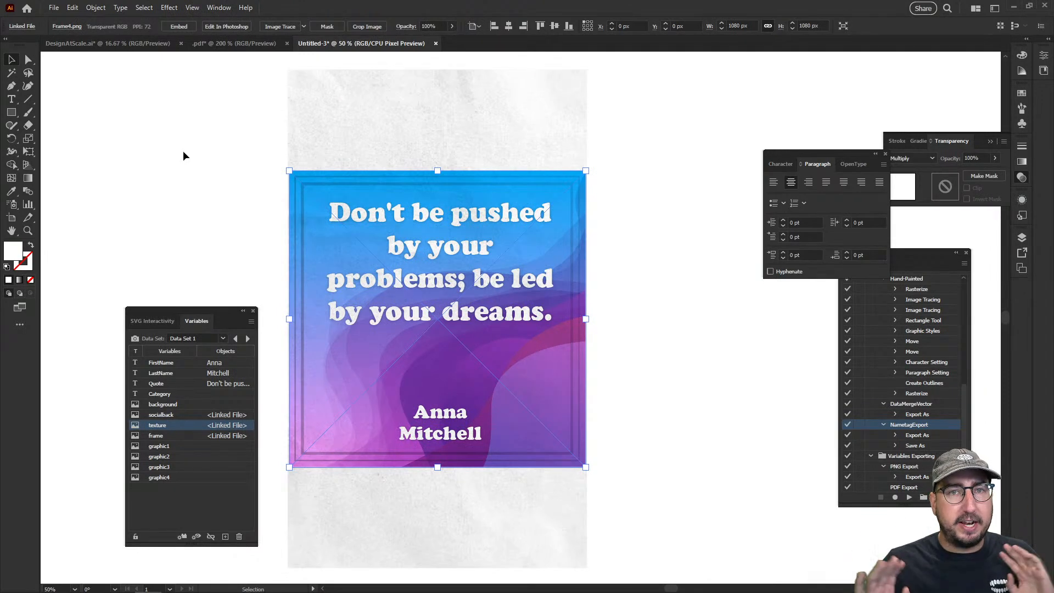
Move the texture image off the artboard and slightly shorten the Quote text frame from its bottom edge
left_click_drag(325, 136, 666, 142)
left_click(458, 206)
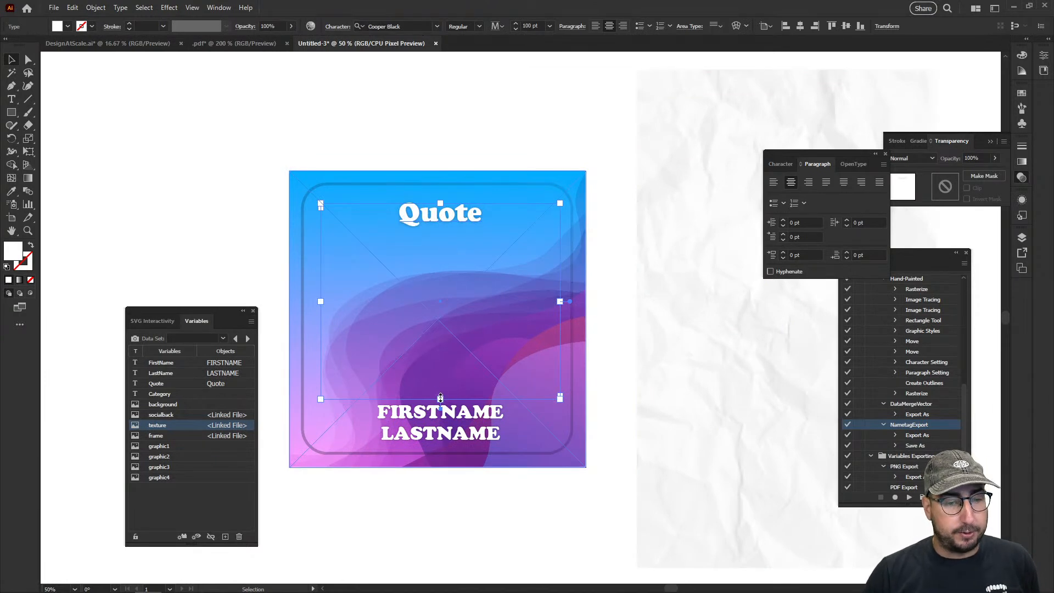
left_click_drag(440, 398, 441, 394)
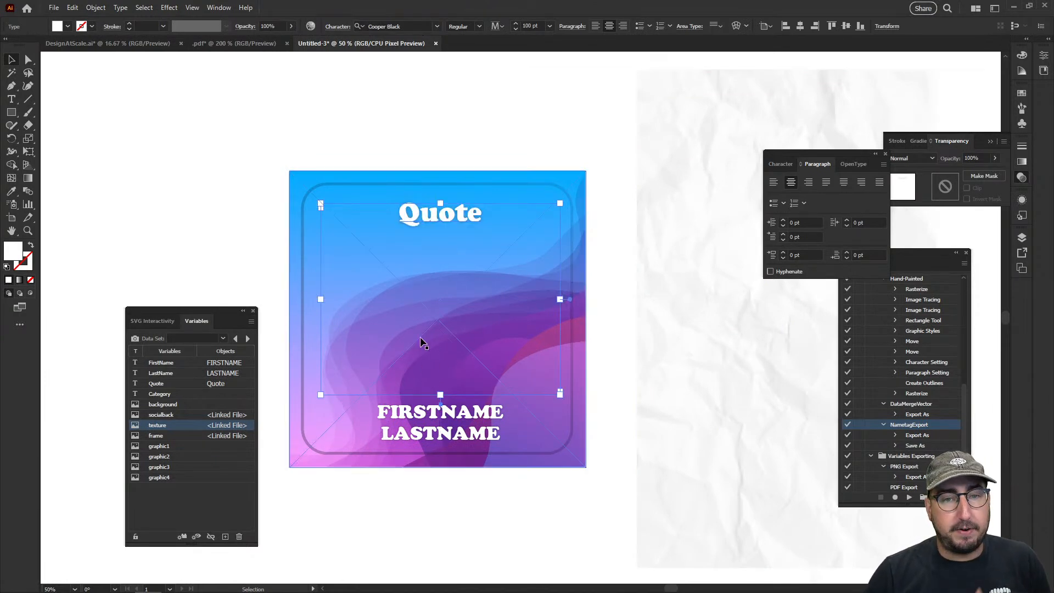
Center the Quote text vertically within its area type frame
double_click(448, 226)
right_click(444, 222)
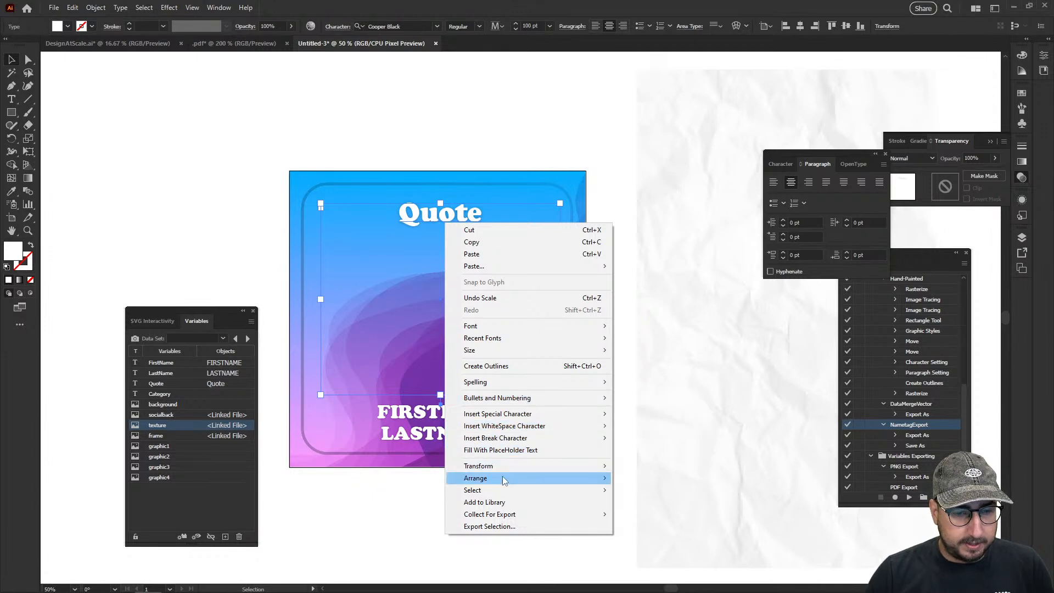
mouse_move(514, 343)
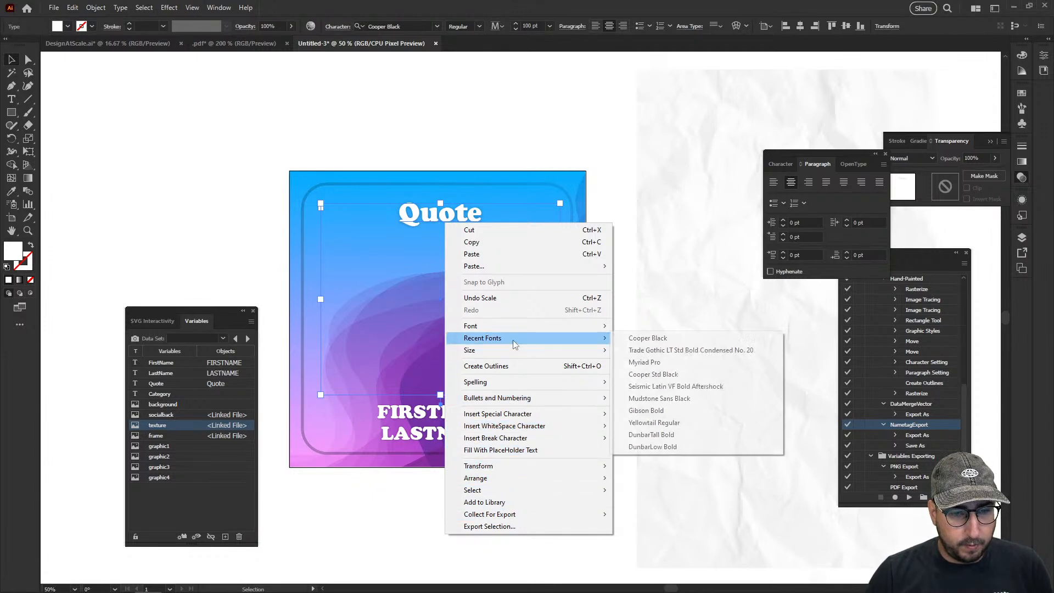
mouse_move(501, 404)
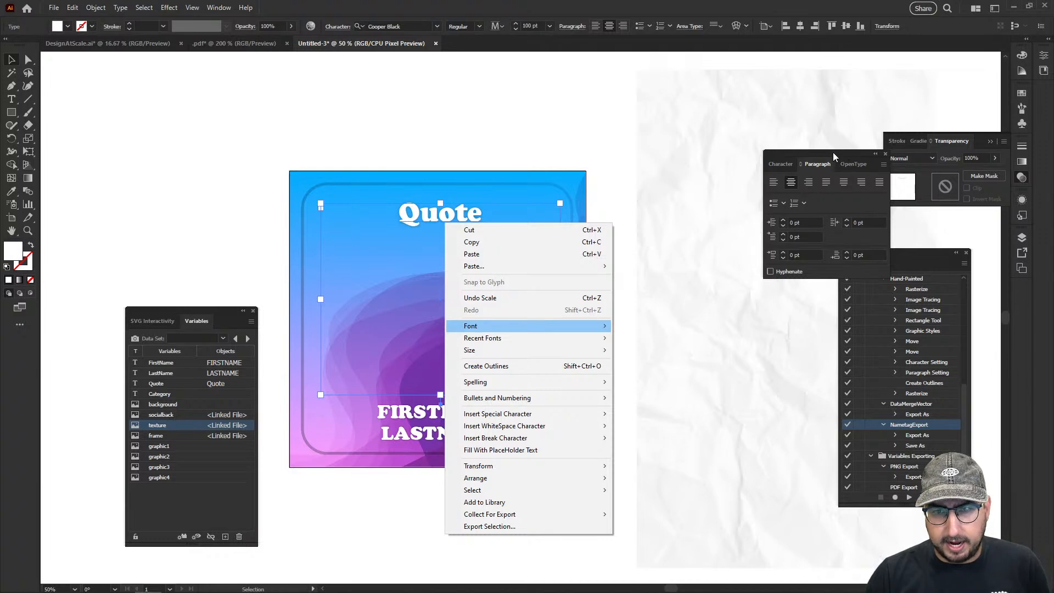
left_click(915, 26)
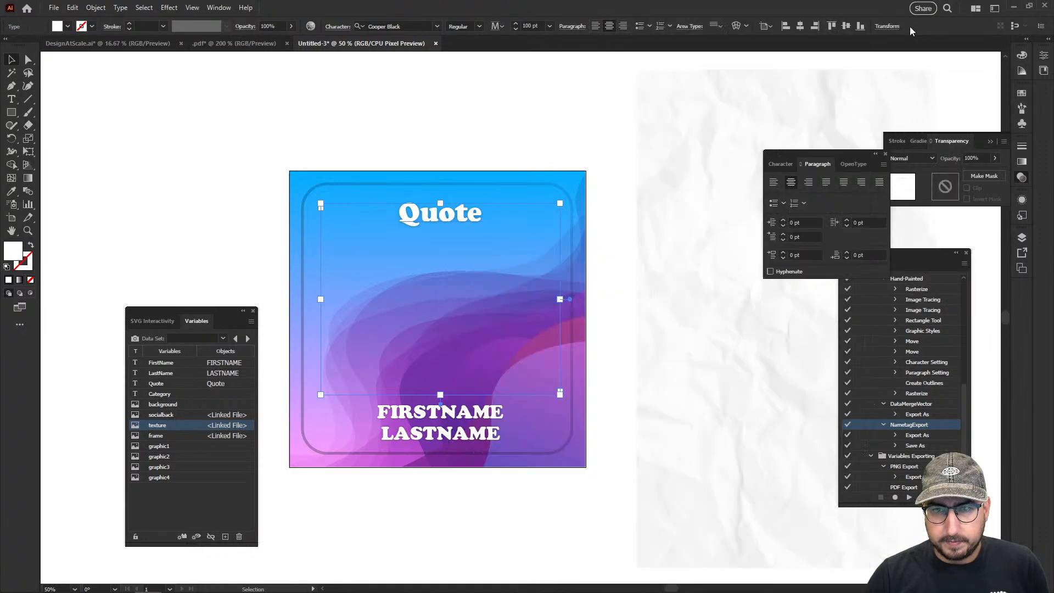
left_click(718, 25)
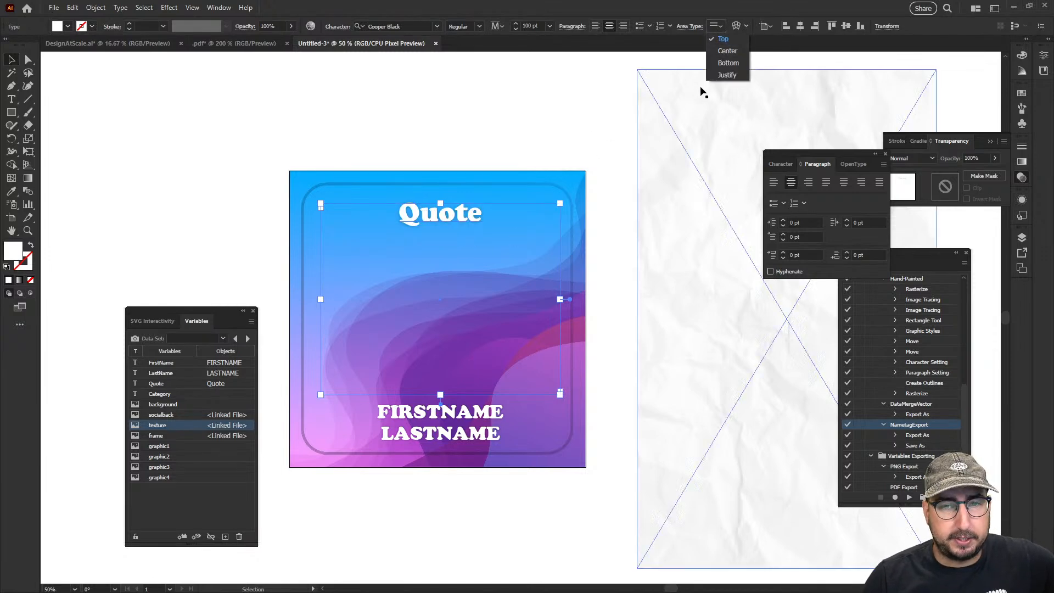
left_click(726, 51)
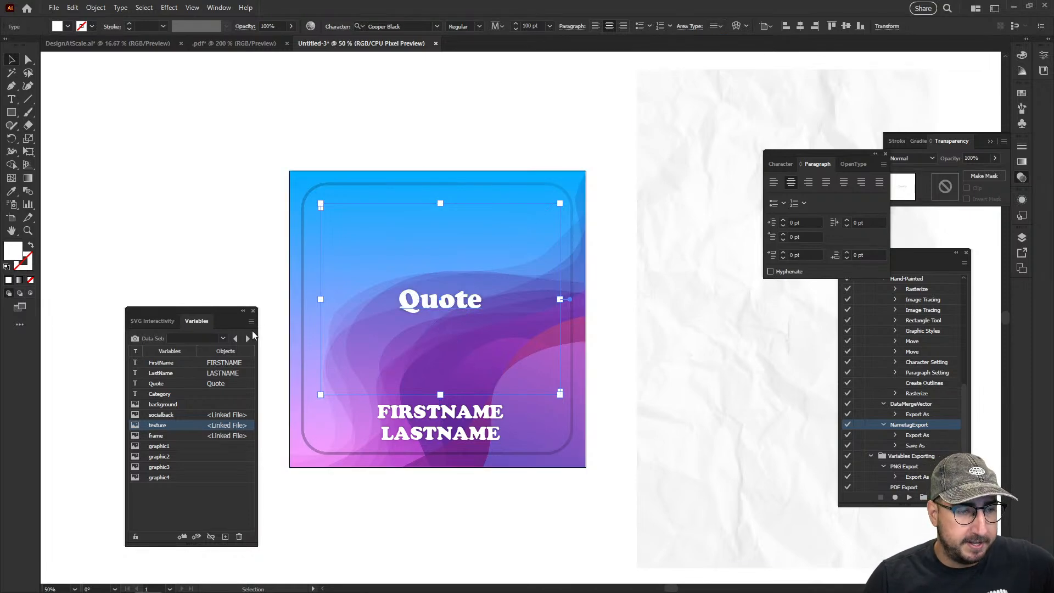
Place the texture image back over the artboard at X -5 px and preview Data Sets 1 through 5
left_click_drag(692, 190, 322, 192)
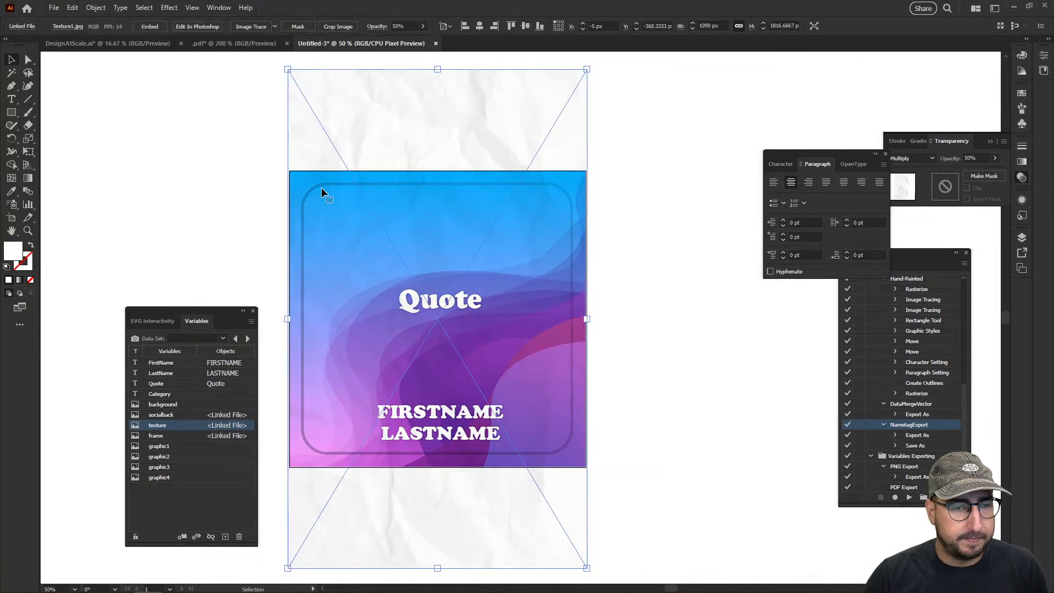
left_click(223, 339)
left_click(204, 7)
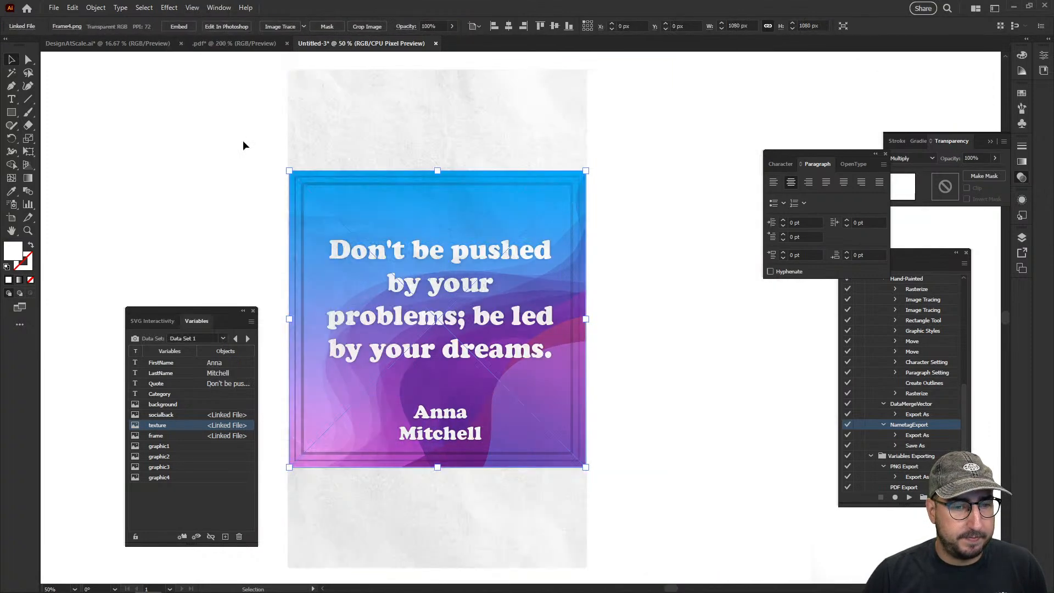
left_click(247, 338)
left_click(247, 338)
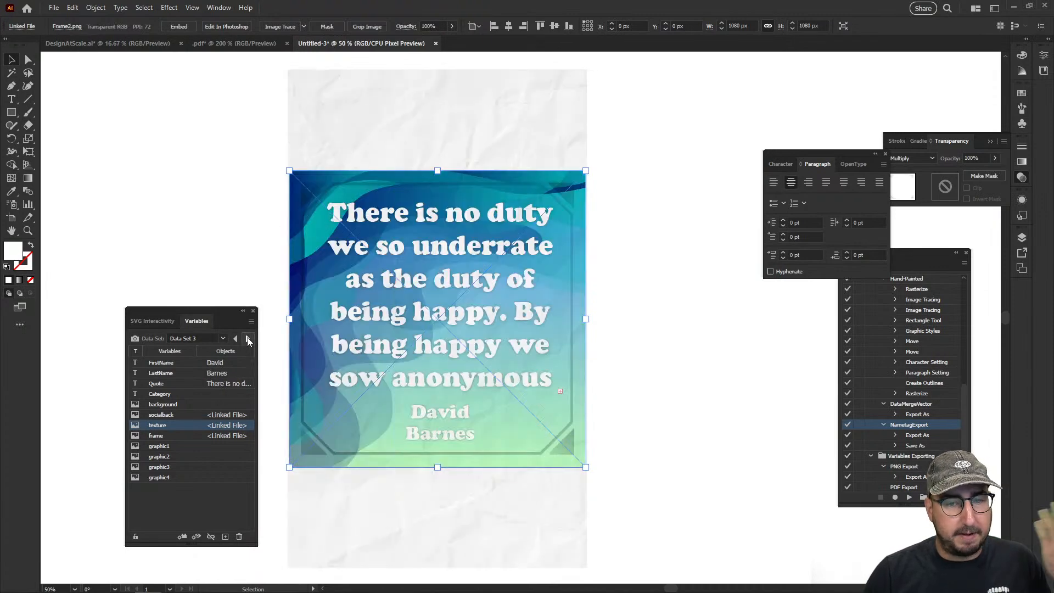
left_click(248, 339)
left_click(248, 338)
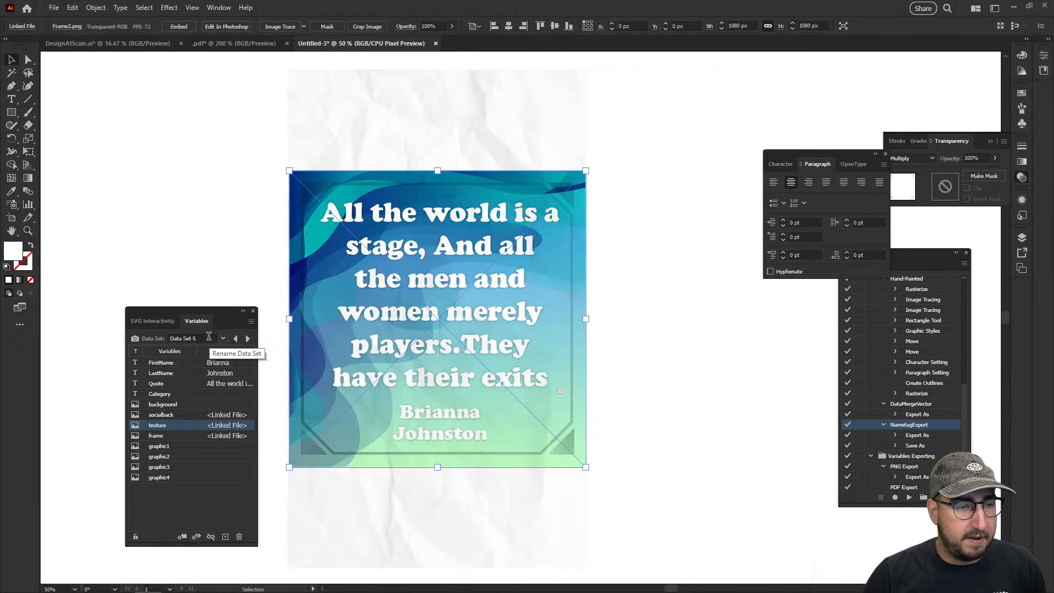
Return to Data Set 1 and set the texture image's opacity to 30%
left_click(222, 338)
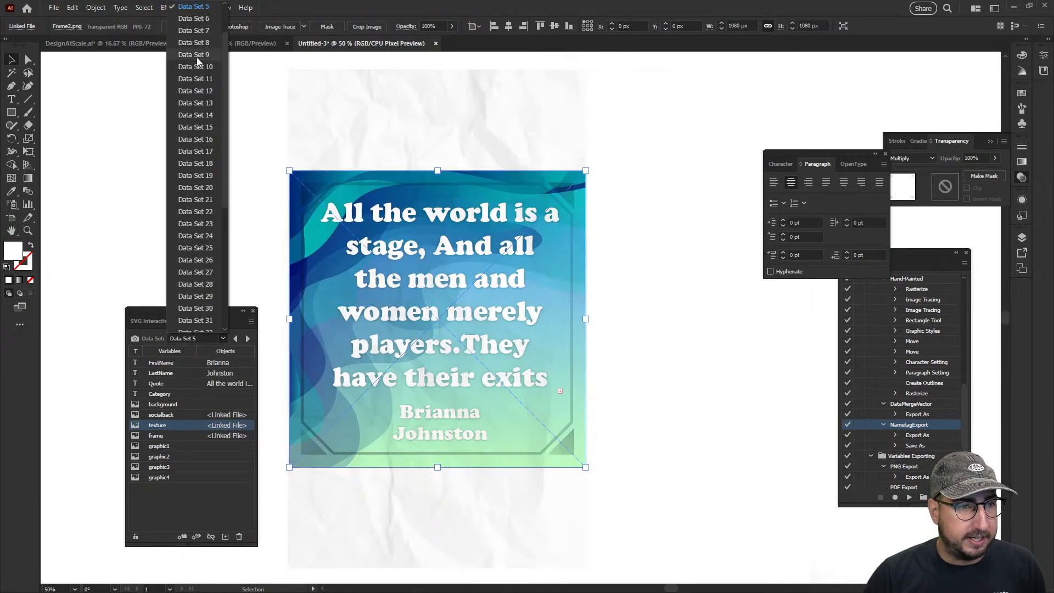
left_click(197, 7)
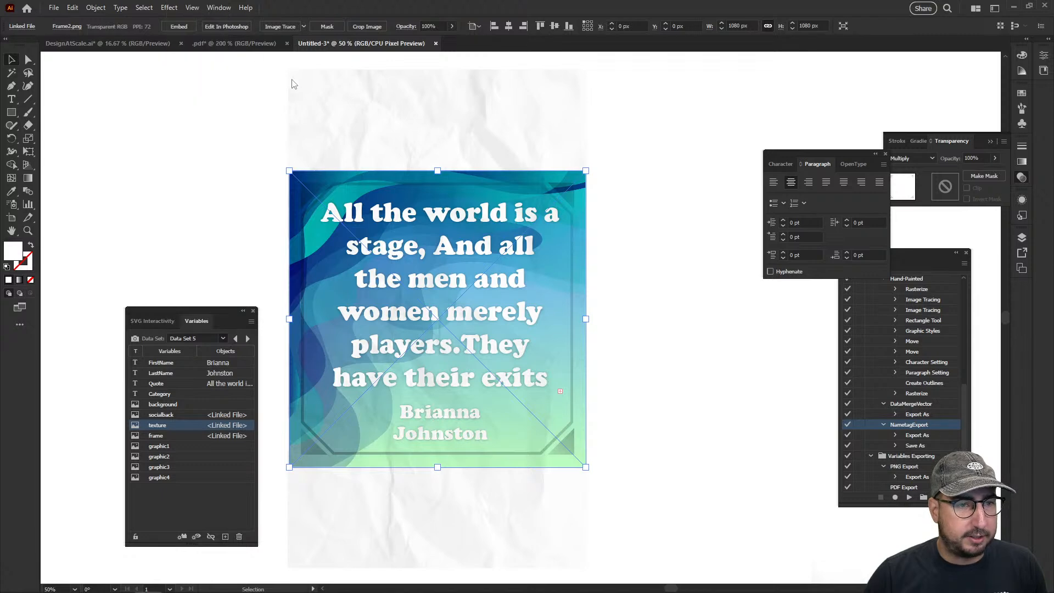
left_click(959, 158)
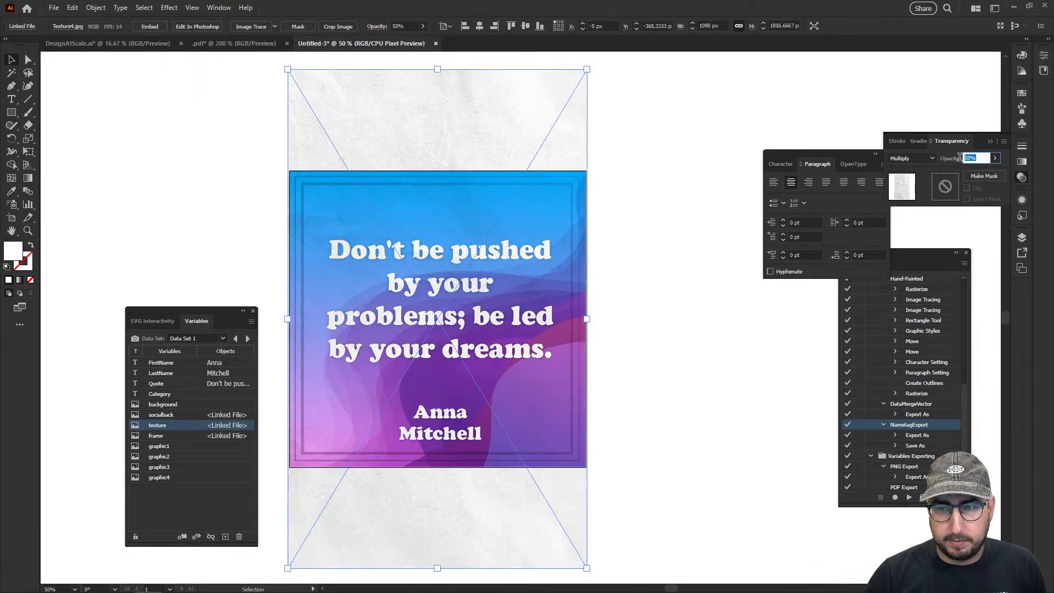
type("30")
key("Return")
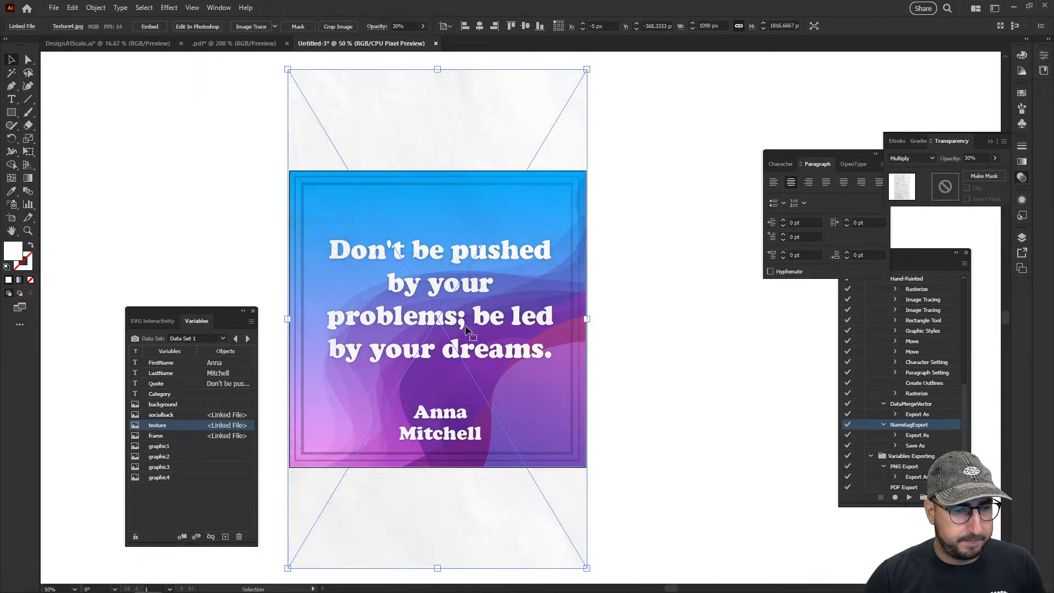
Load Data Set 2 on the design and lock the texture image
left_click(247, 338)
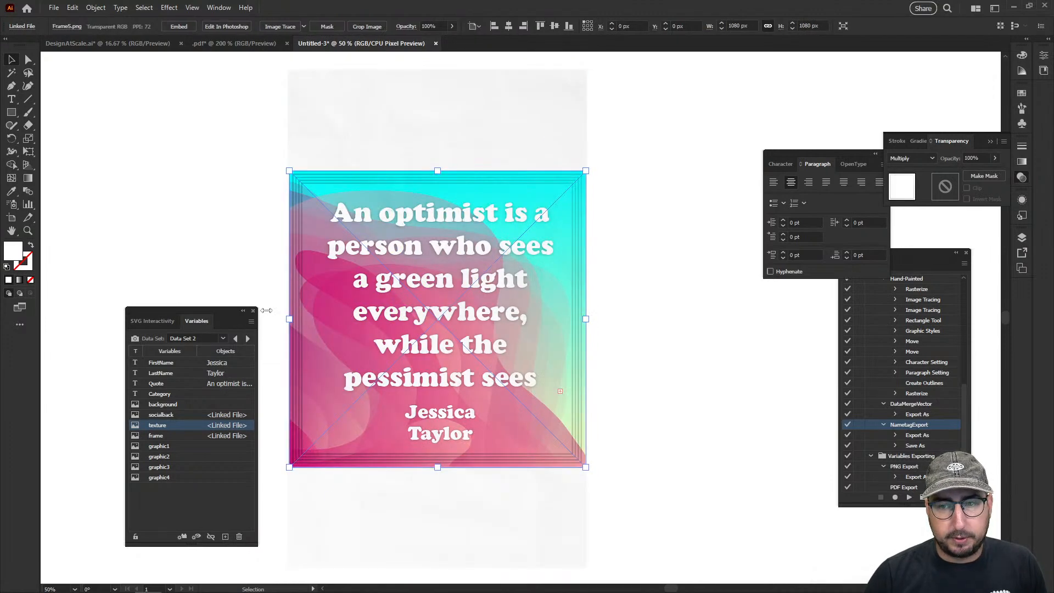
left_click(444, 143)
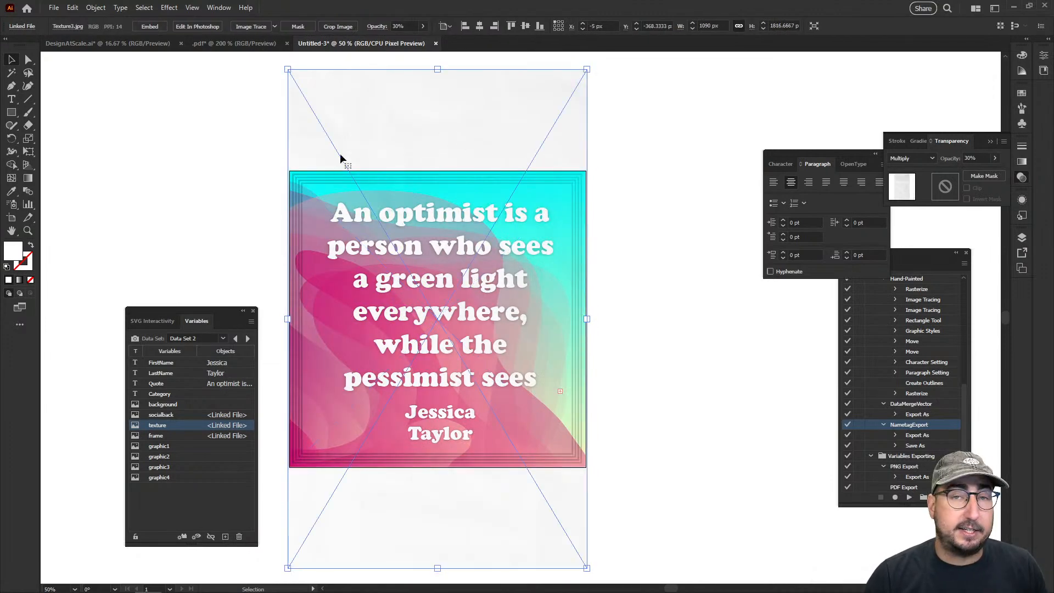
left_click(216, 143)
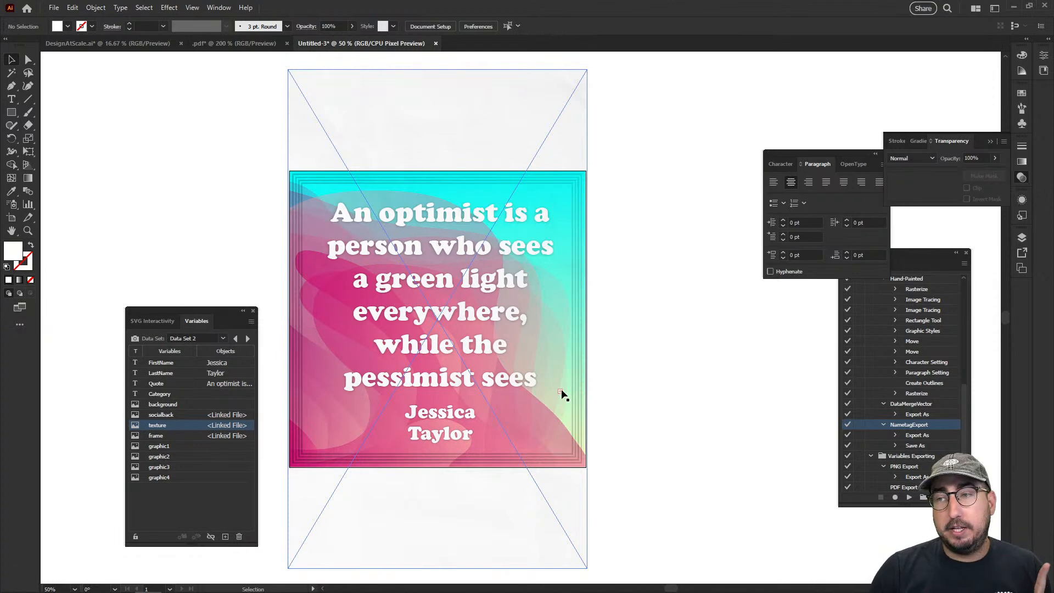
left_click(395, 262)
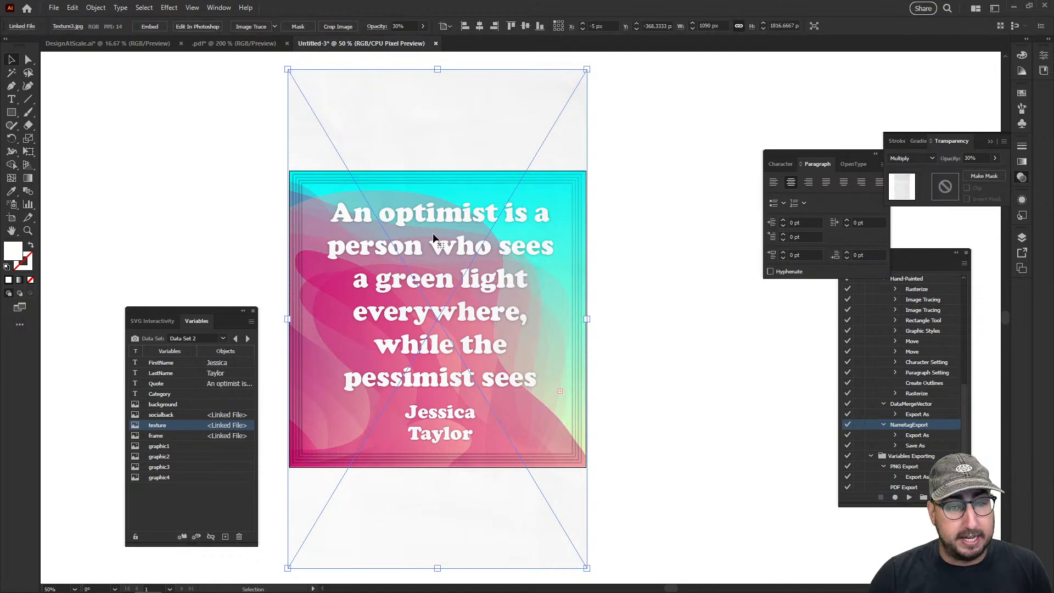
key("ctrl+2")
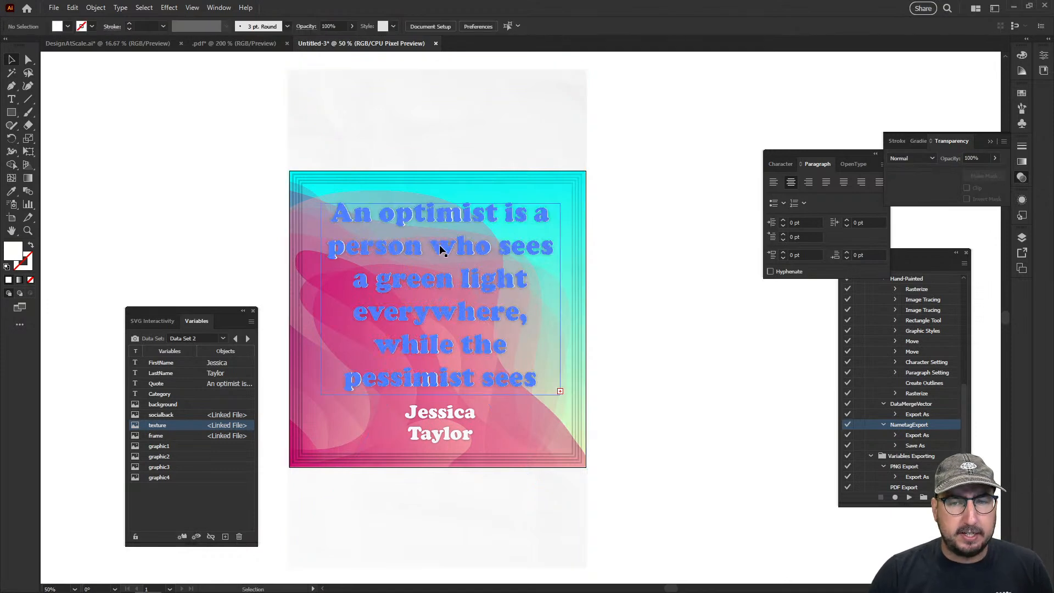
Set the quote text's font size to 80 pt and deselect it
left_click(442, 235)
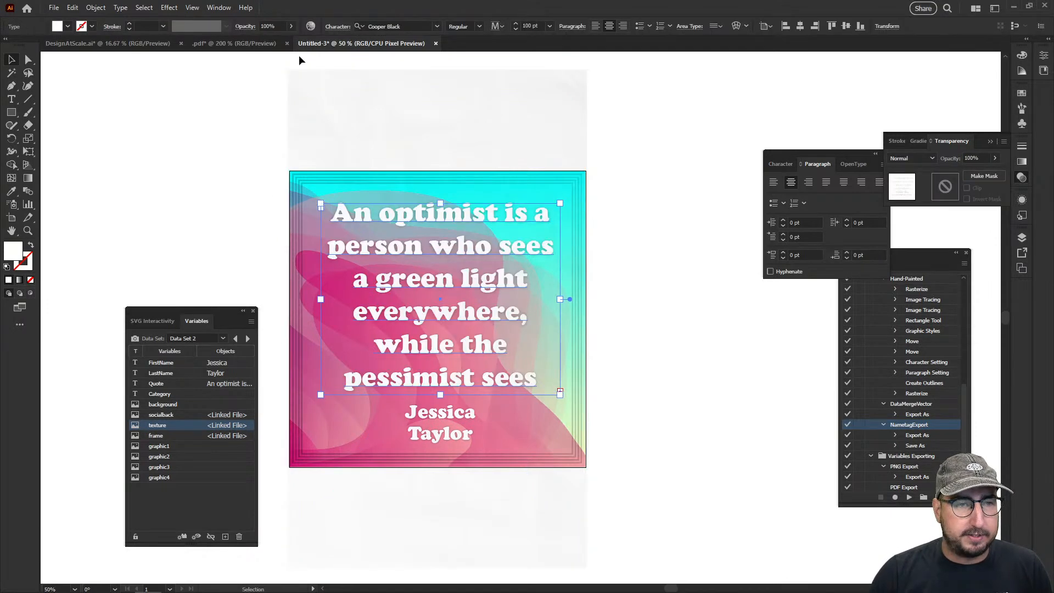
left_click(541, 26)
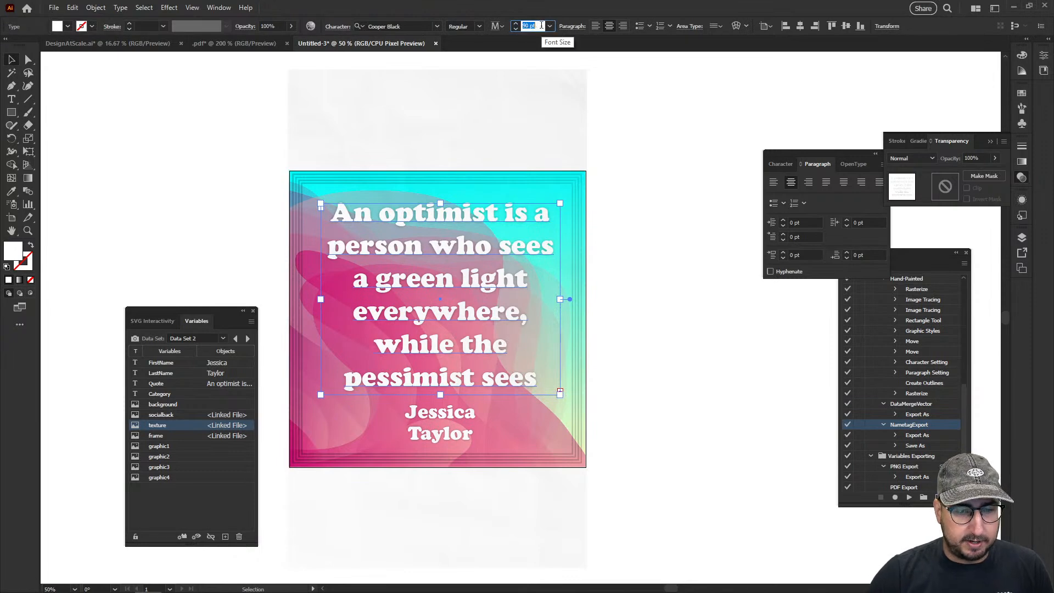
type("80")
key("Return")
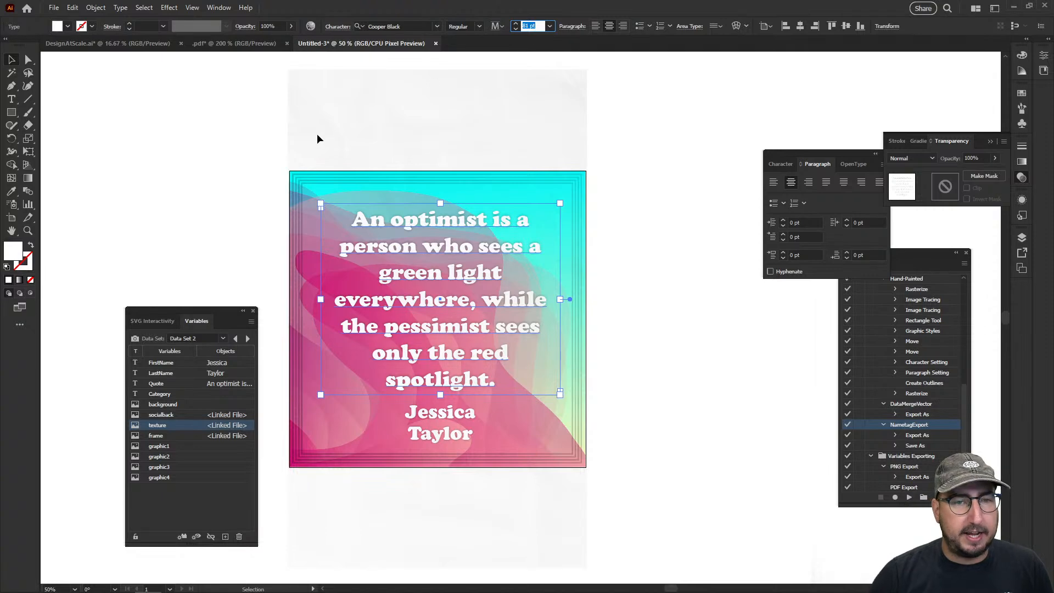
key("Down")
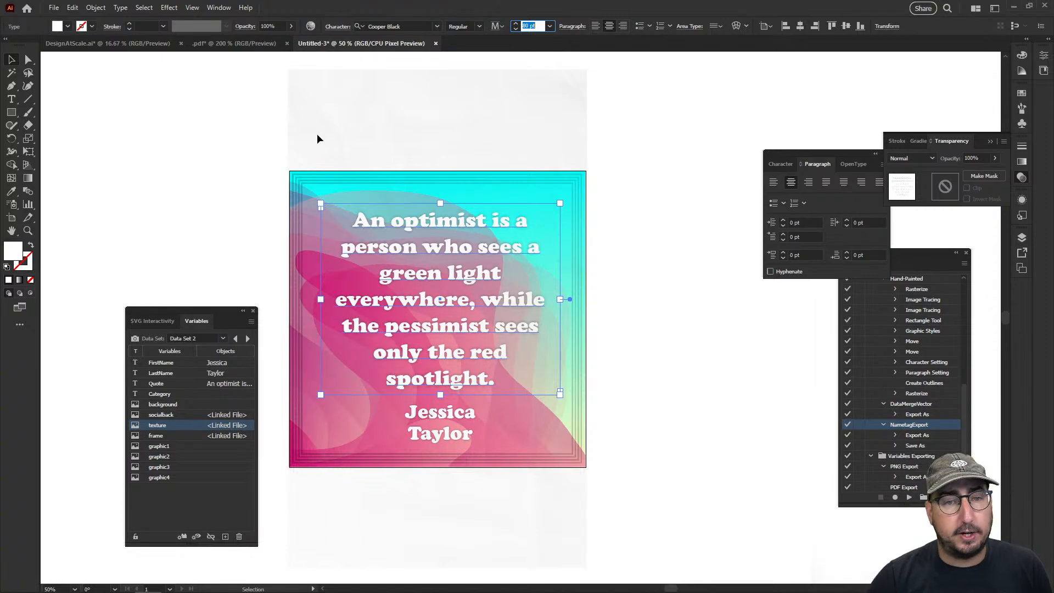
left_click(244, 192)
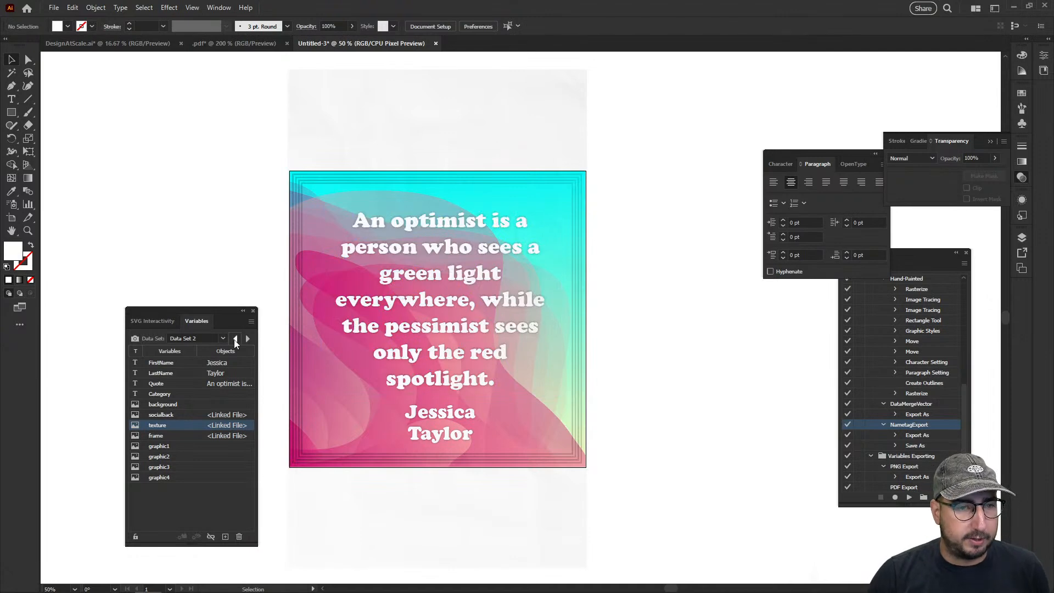
Preview Data Sets 1 through 4 with the resized quote text and clear the selection
left_click(235, 339)
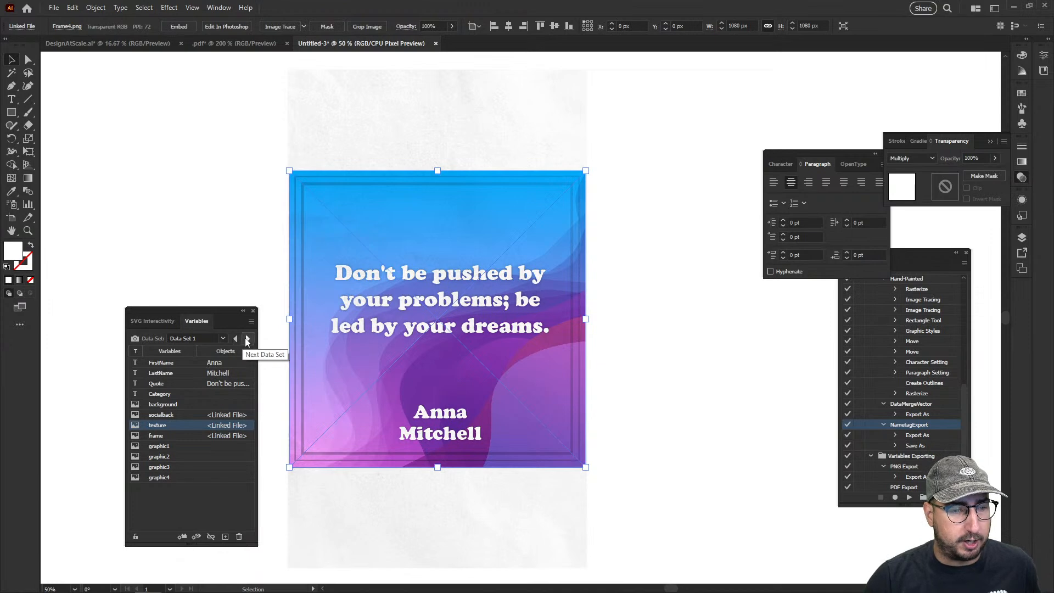
left_click(248, 339)
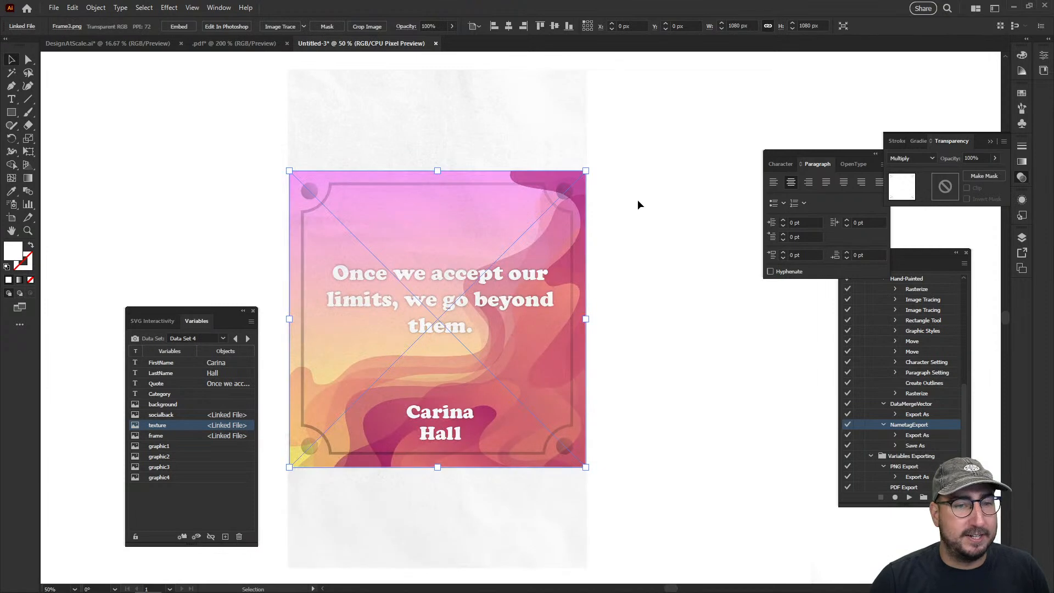
left_click(634, 211)
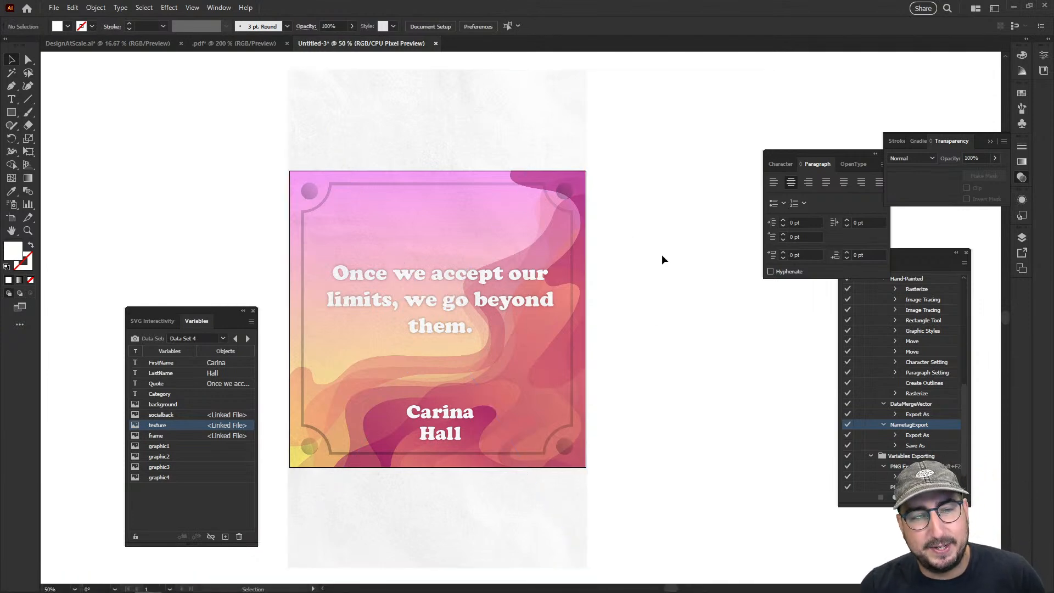
left_click_drag(646, 287, 532, 292)
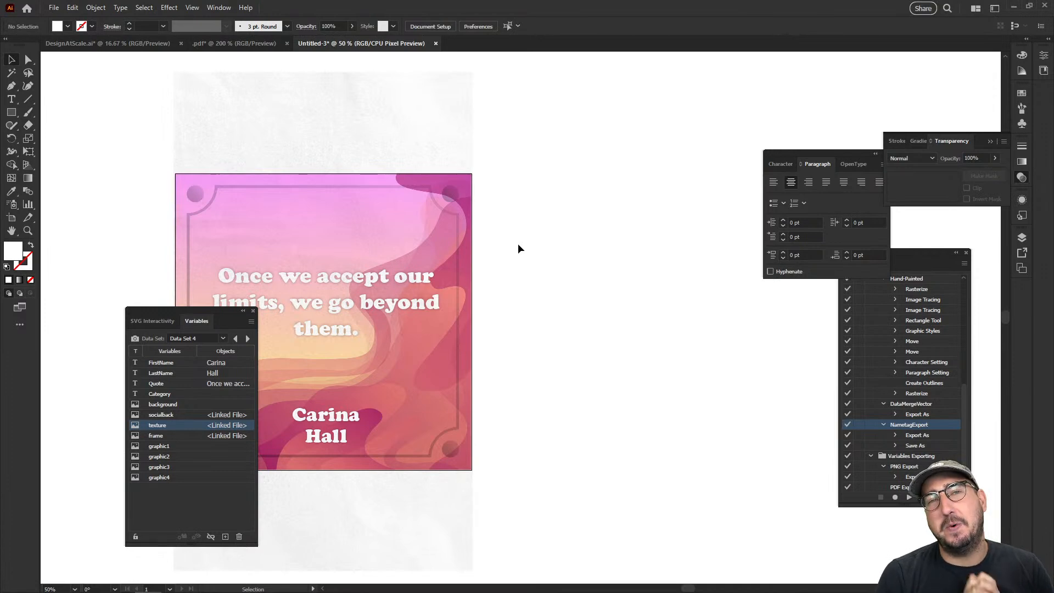
key("m")
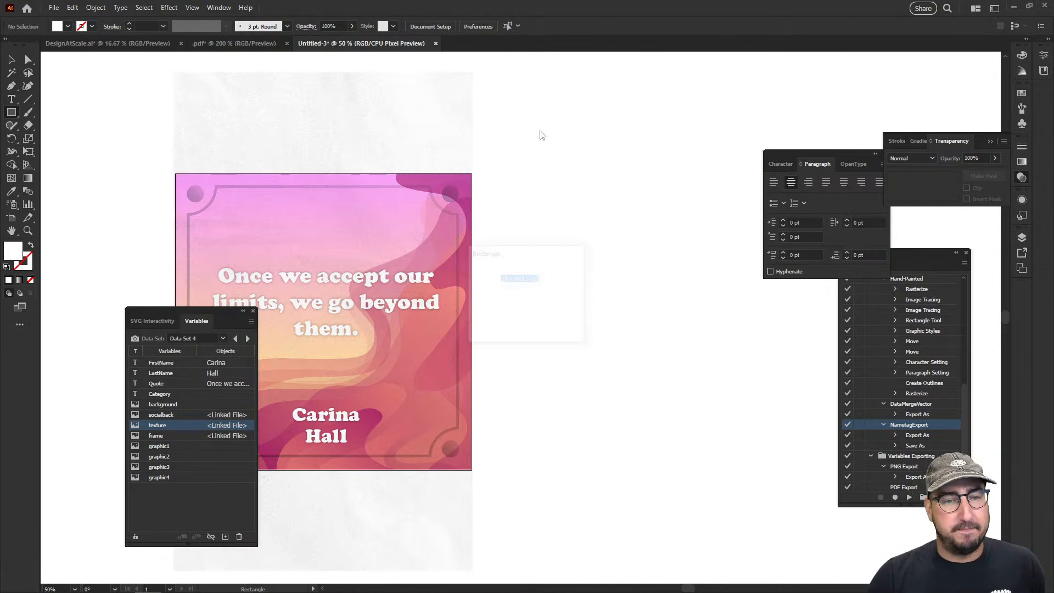
left_click(539, 131)
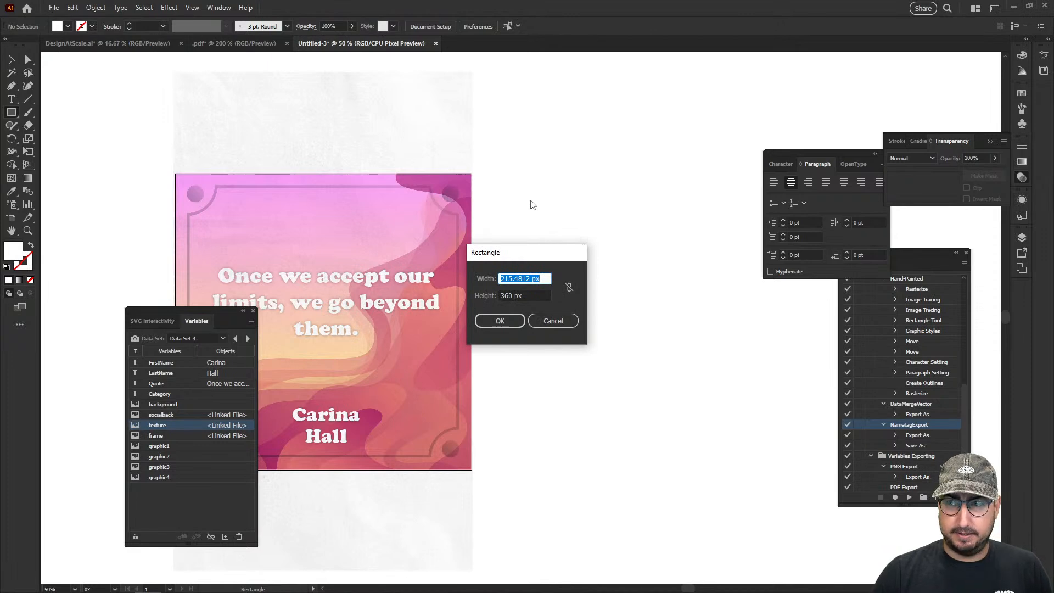
left_click(553, 322)
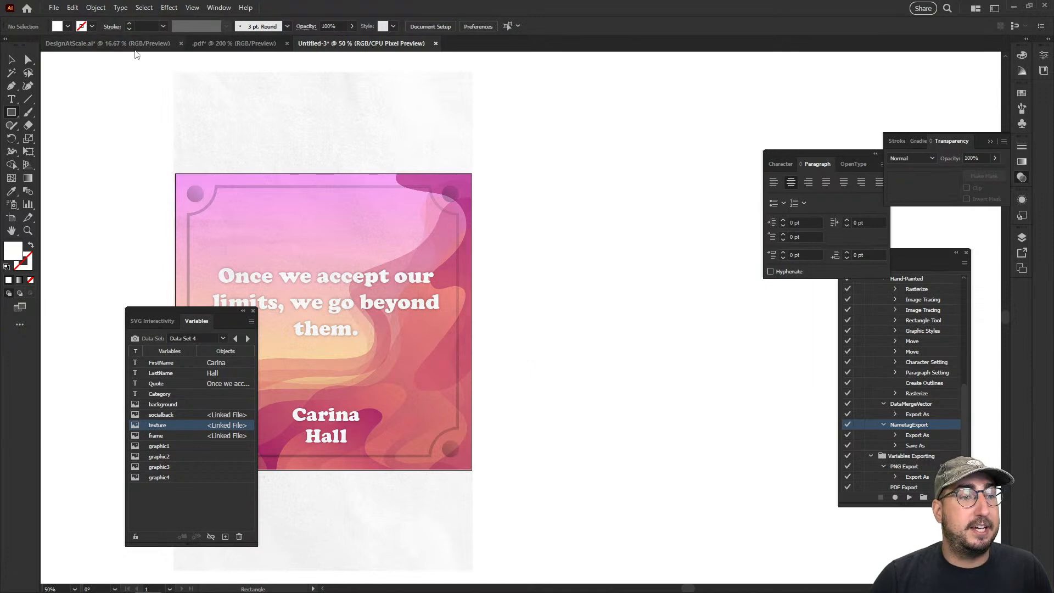
left_click(134, 45)
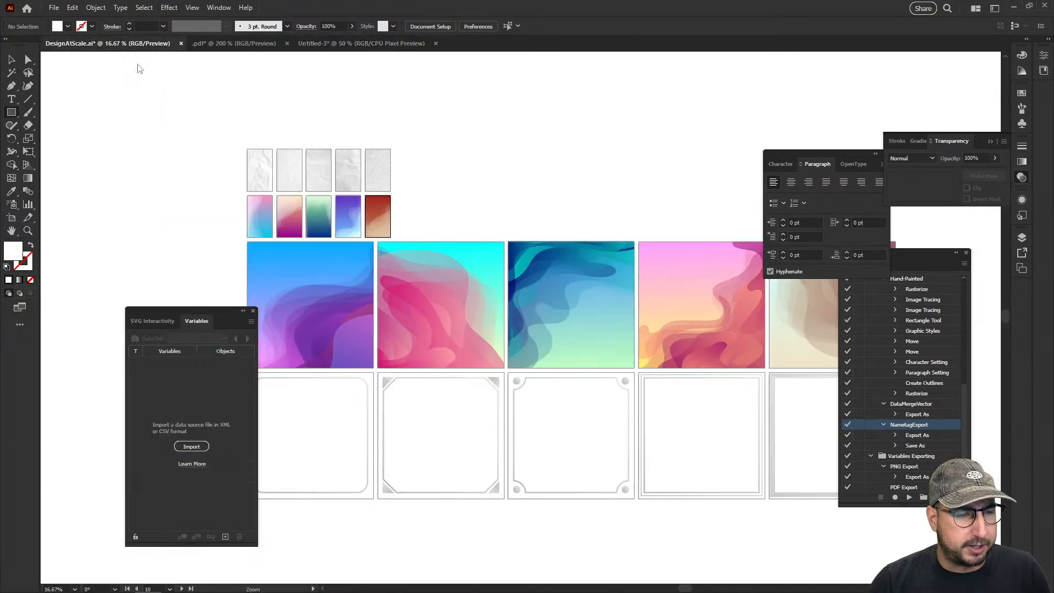
left_click(318, 44)
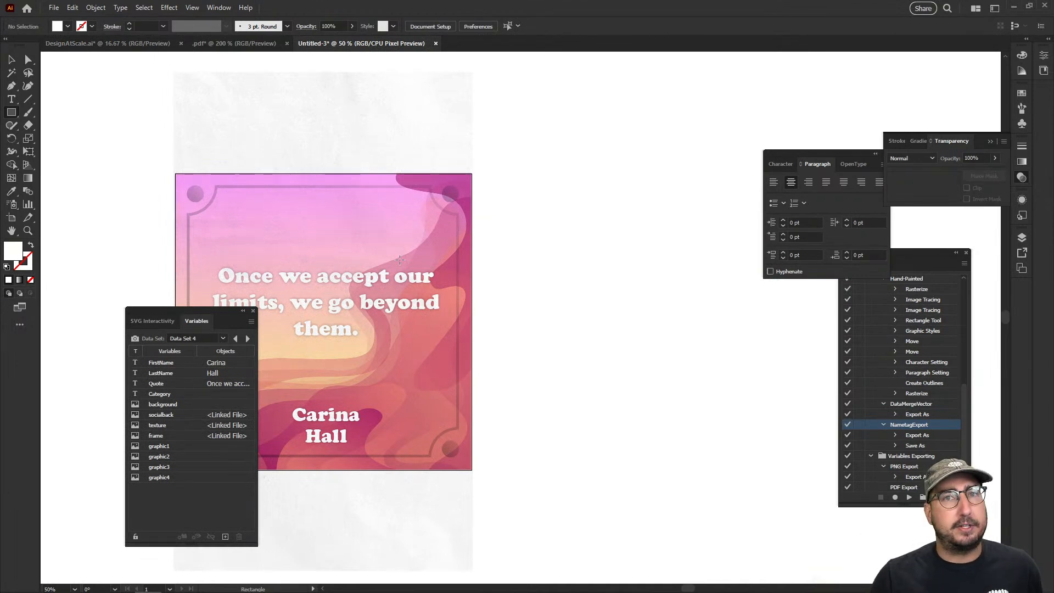
left_click(556, 107)
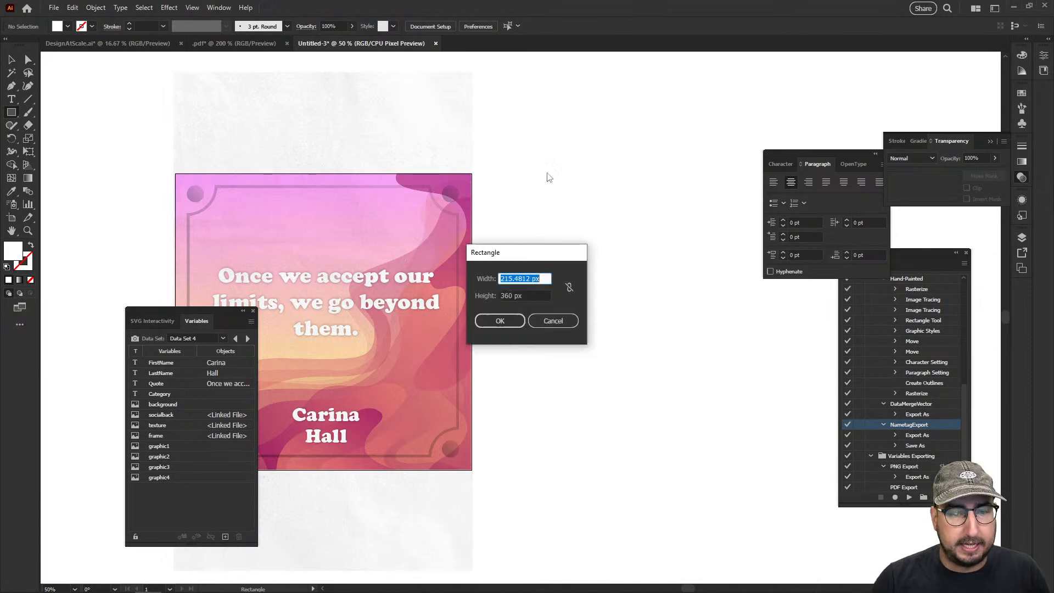
left_click(552, 322)
Change the general measurement units in the preferences to inches
key("ctrl+k")
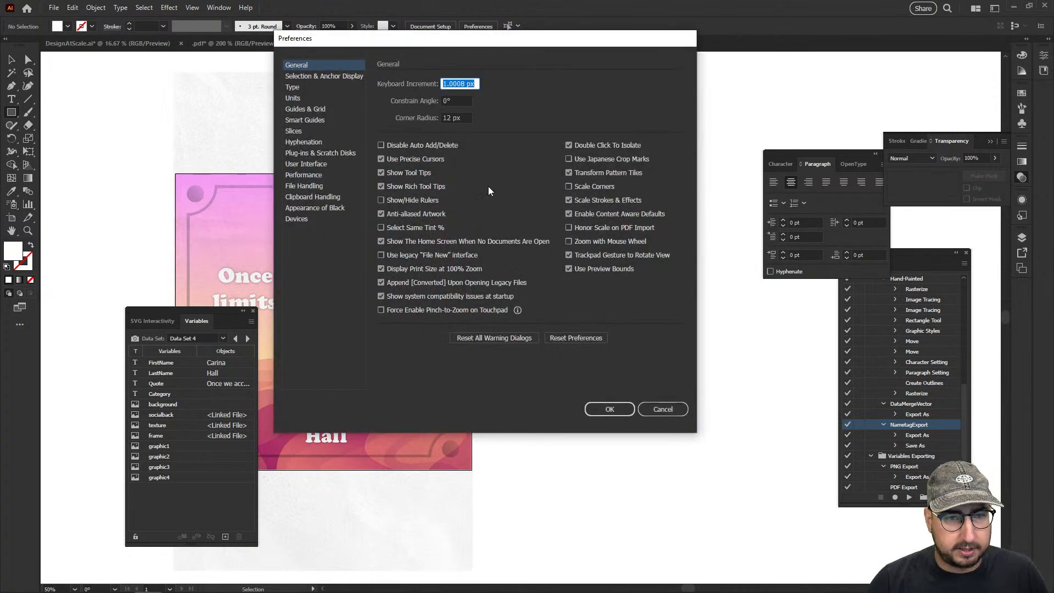
left_click(307, 98)
left_click(464, 83)
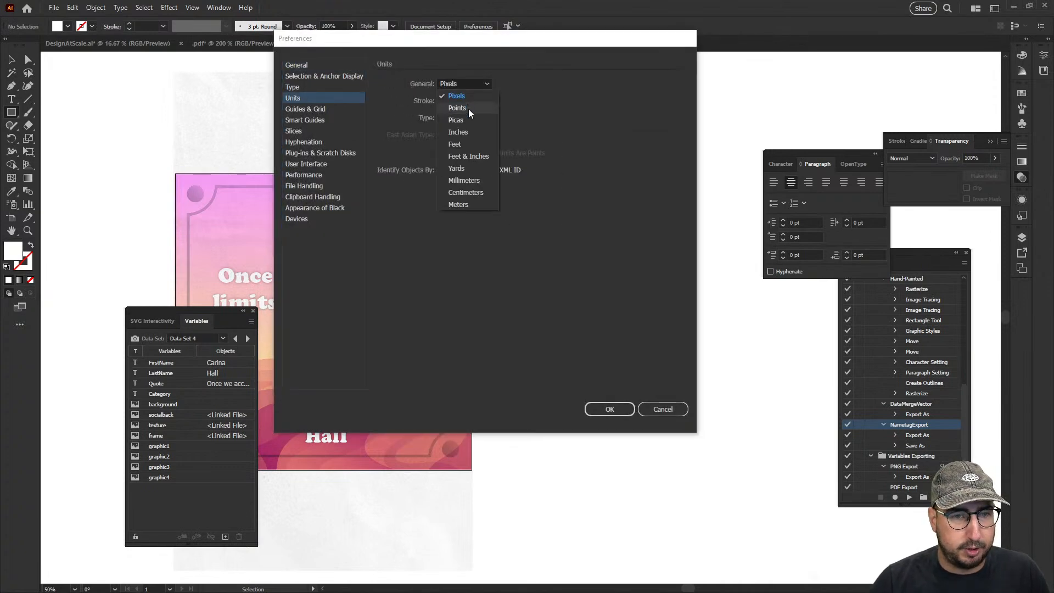
left_click(464, 124)
left_click(610, 410)
Create a 3 × 2 in rectangle on the empty canvas beside the square design
left_click(569, 282)
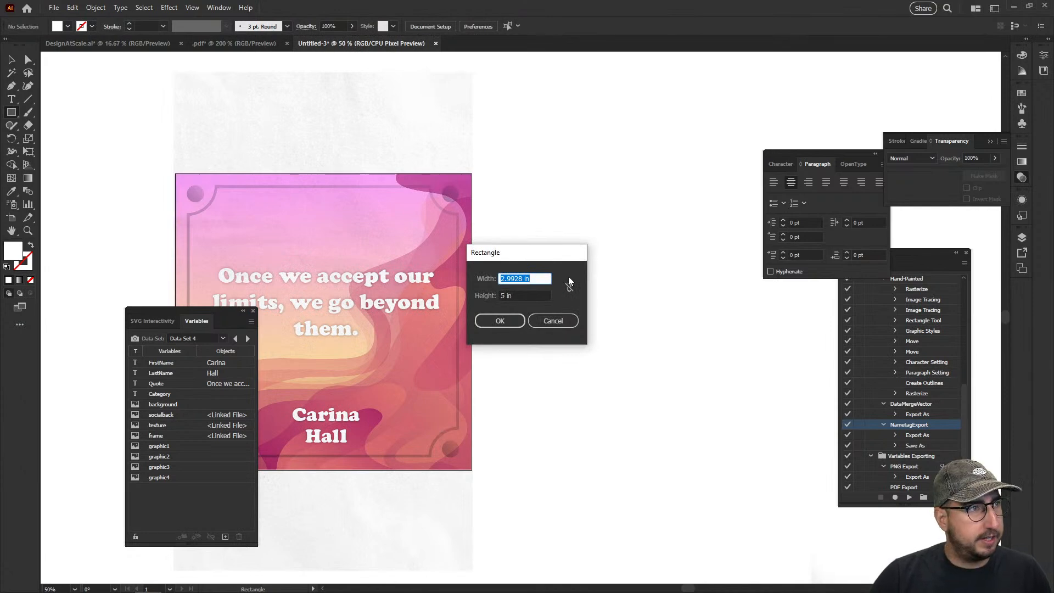
type("3")
key("Tab")
key("Return")
Measure a small background in DesignAtScale.ai by tracing a rectangle over it and checking the rectangle's dimensions
left_click(154, 43)
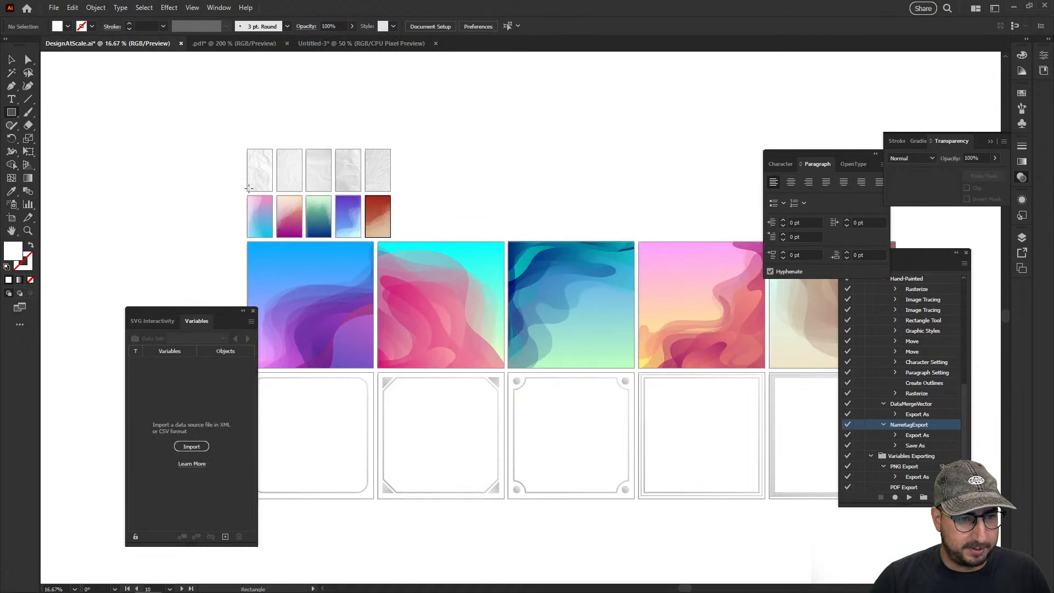
left_click_drag(246, 195, 272, 237)
left_click(349, 52)
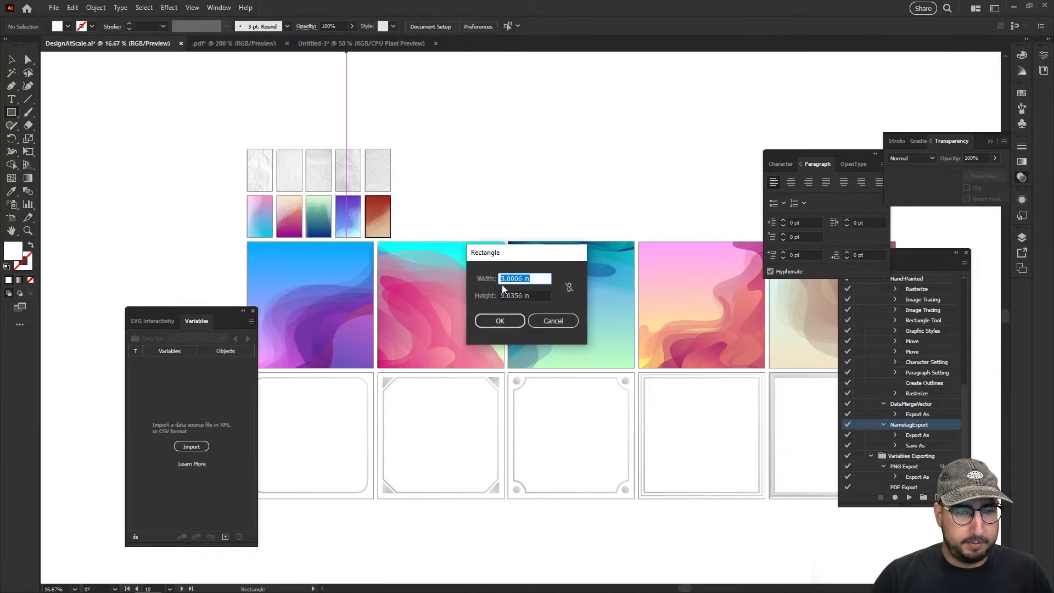
left_click(542, 317)
Back in Untitled-3, replace the small rectangle with a 3 × 5 in rectangle beside the square design
left_click(404, 42)
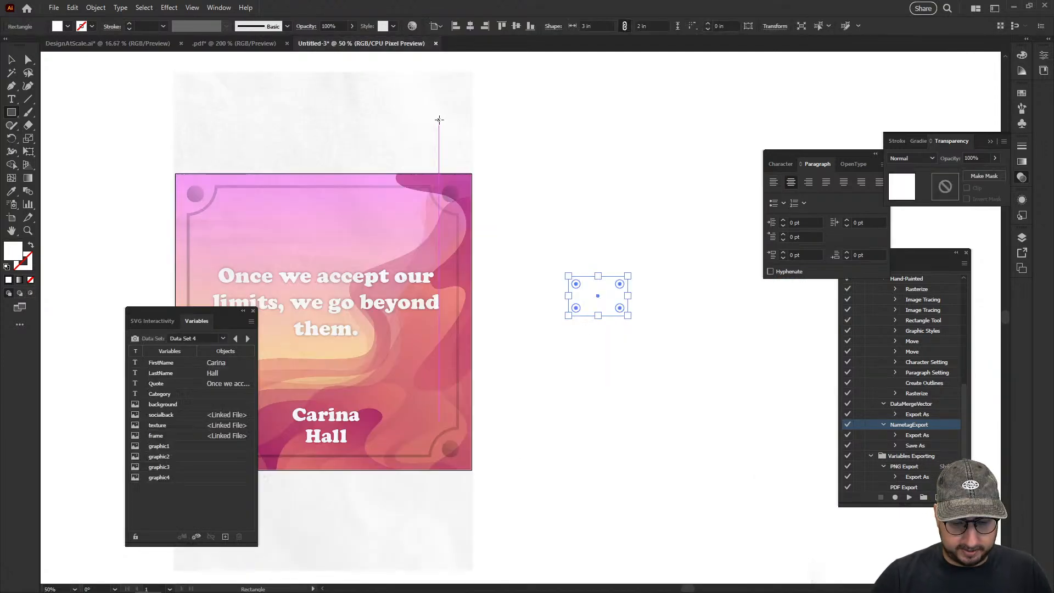
key("Delete")
left_click(492, 183)
type("3")
key("Tab")
type("5")
key("Return")
key("v")
left_click_drag(515, 212, 611, 268)
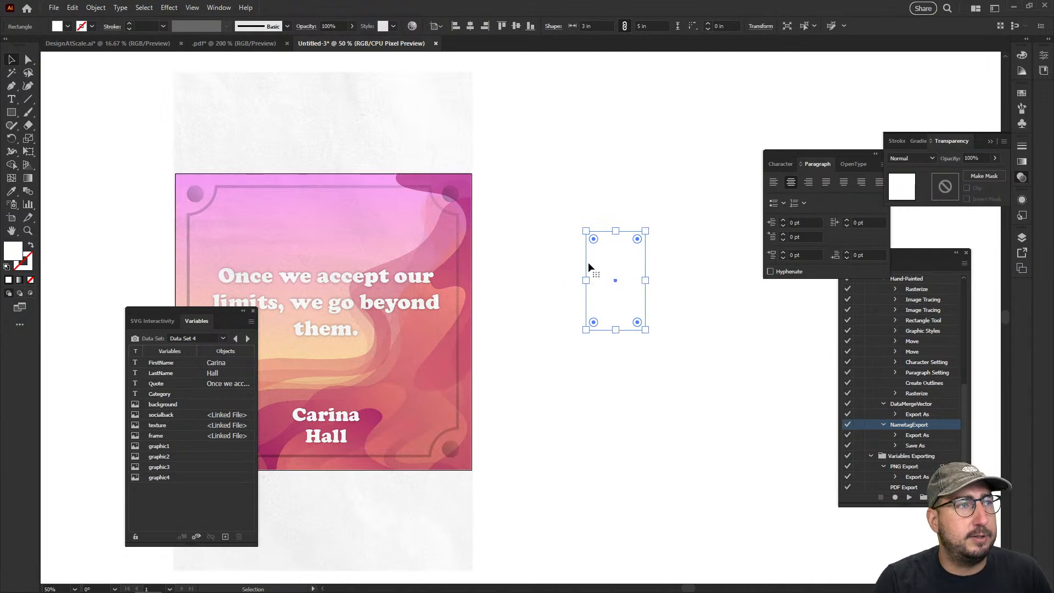
Create a second artboard from the 3 × 5 in rectangle and clear the selection
key("shift+o")
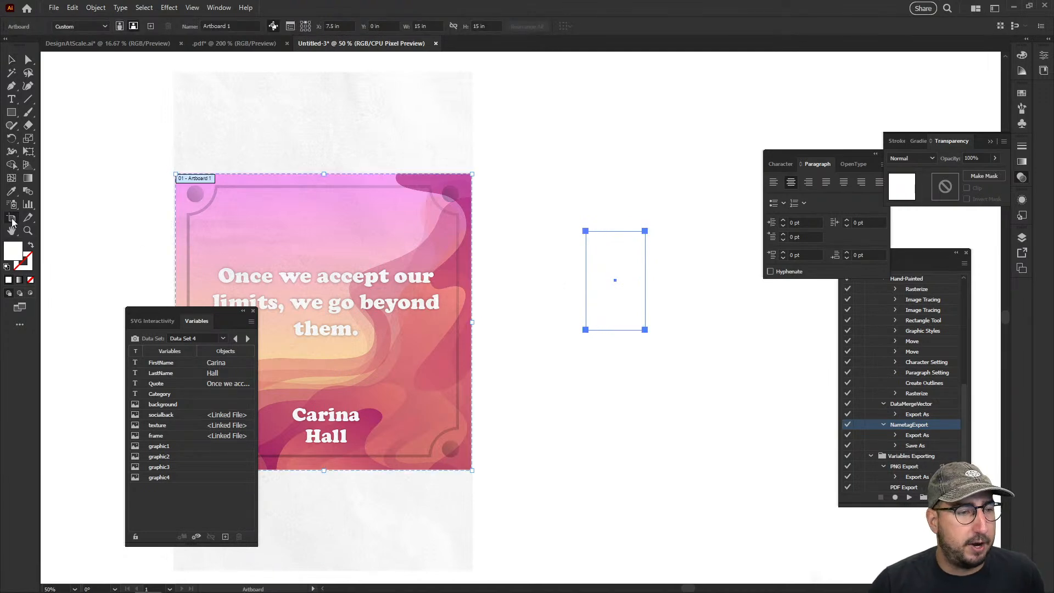
left_click(604, 256)
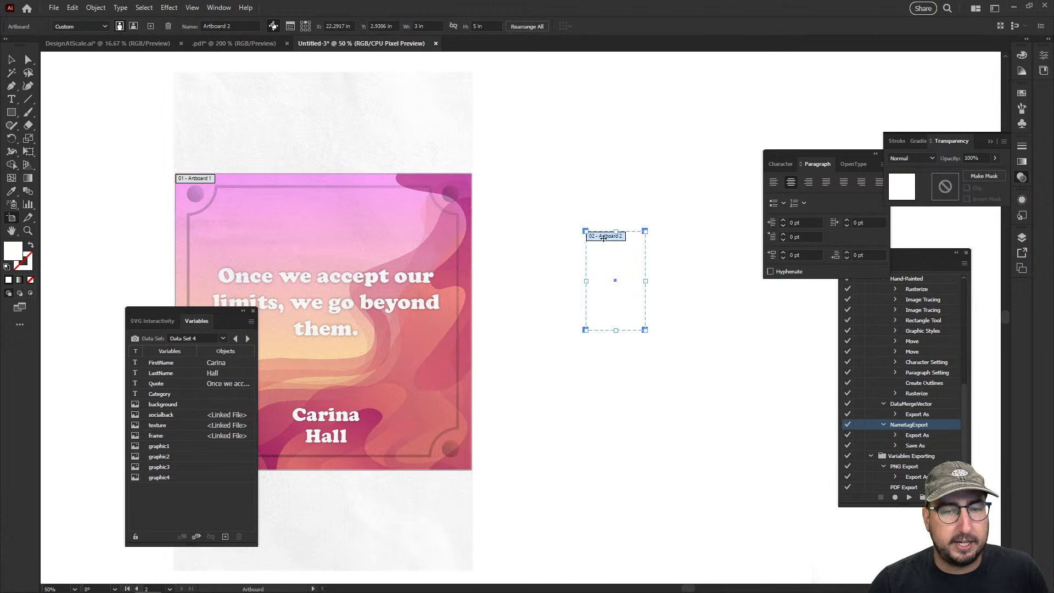
key("v")
left_click(602, 265)
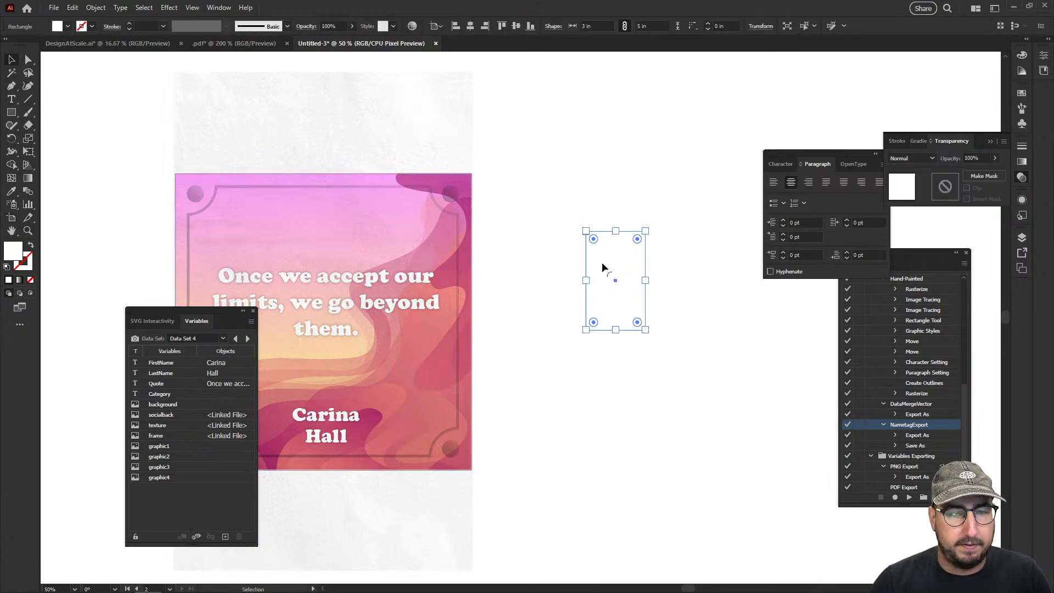
left_click(563, 240)
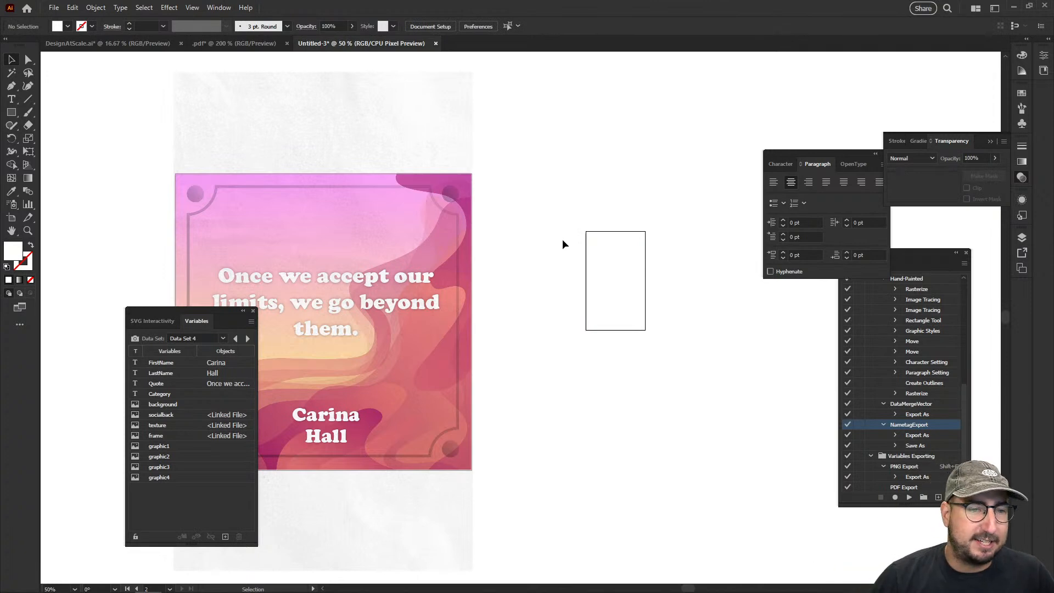
Place the linked image Background1.png and align it to the 3 × 5 in artboard
left_click(54, 8)
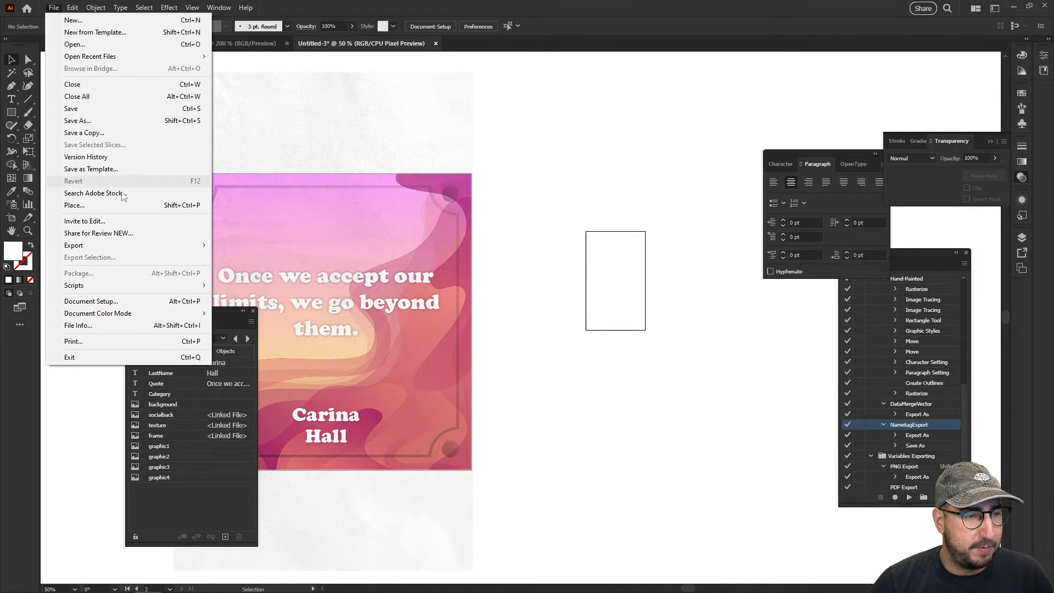
left_click(104, 207)
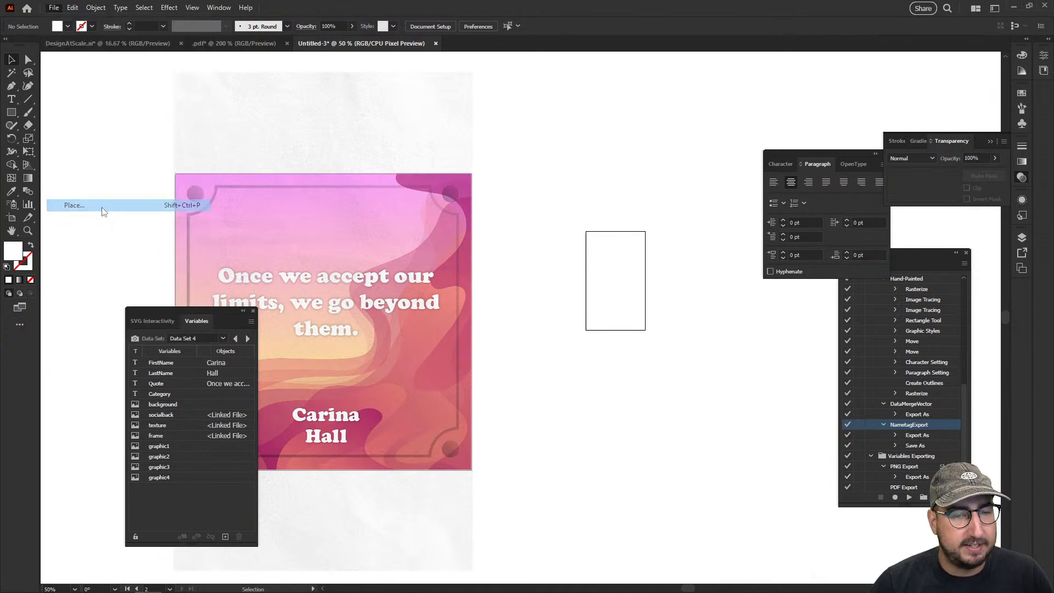
left_click(144, 89)
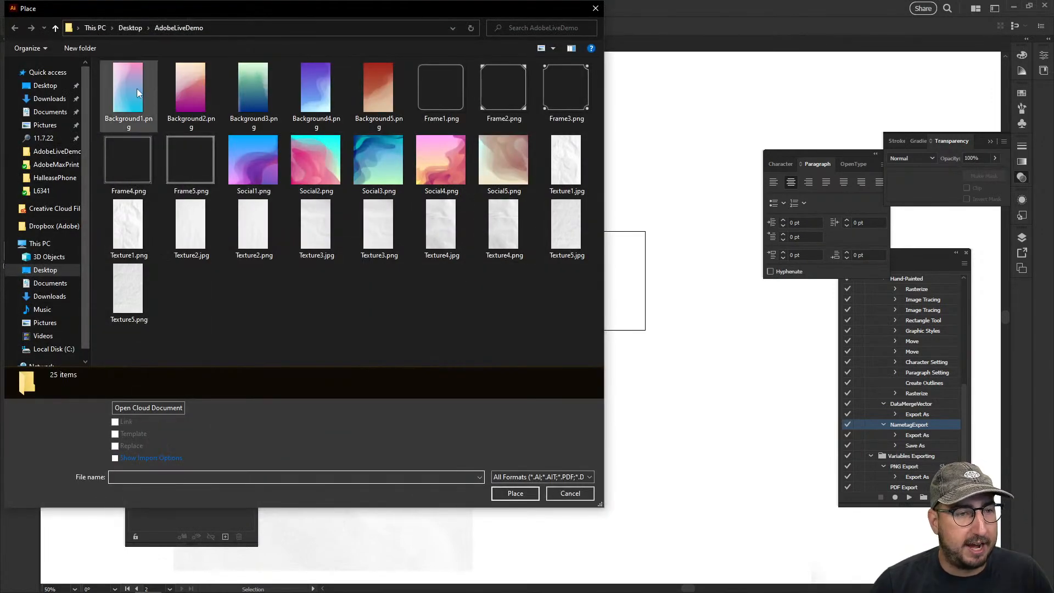
left_click(526, 494)
left_click(581, 246)
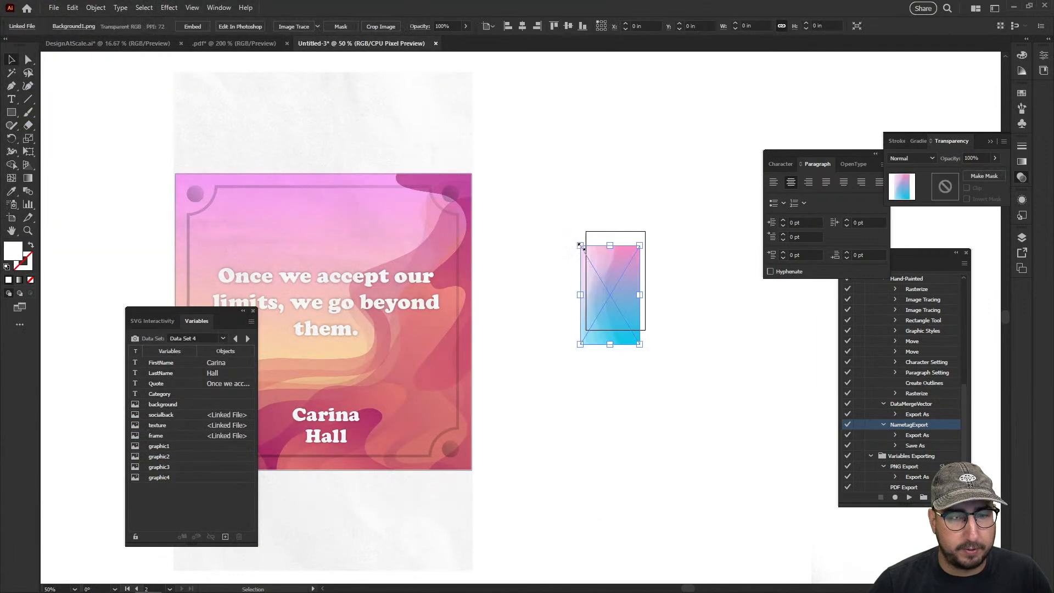
left_click_drag(613, 268, 522, 292)
left_click(625, 201)
key("z")
left_click(590, 303)
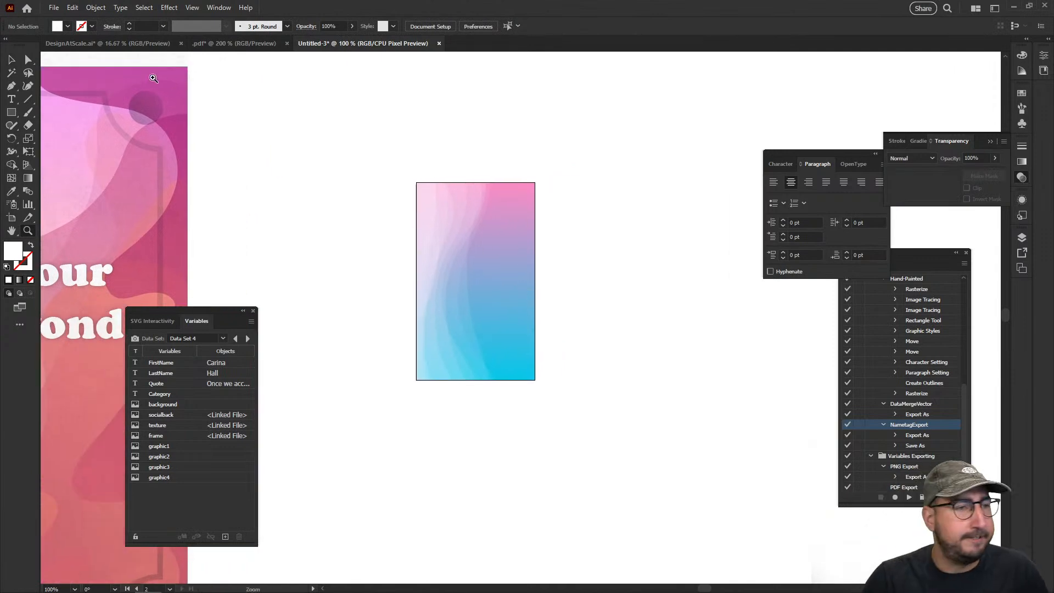
Place the linked image Texture1.jpg so it overlaps the small artboard's background
left_click(53, 7)
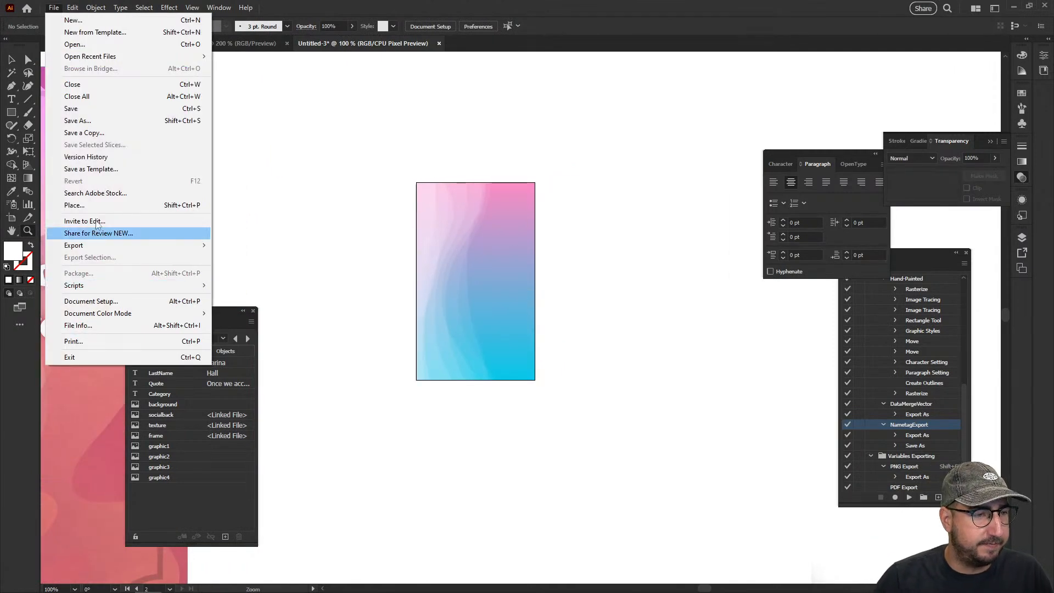
left_click(103, 207)
left_click(566, 162)
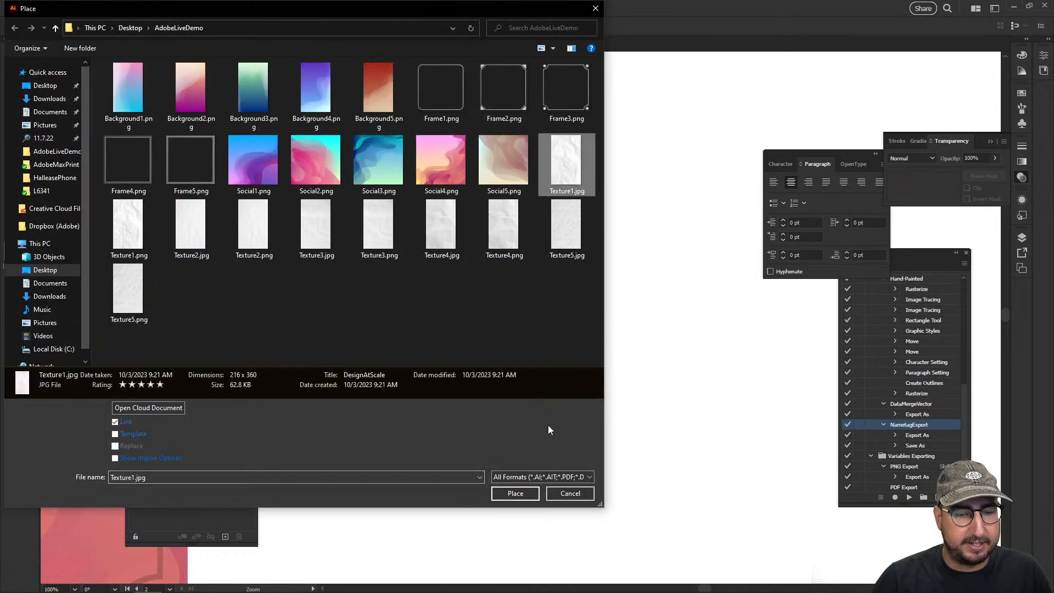
left_click(518, 492)
left_click(593, 231)
left_click_drag(614, 274, 515, 239)
Set the small texture image's blend mode to Multiply and its opacity to 30%, then deselect it
left_click(911, 158)
left_click(905, 180)
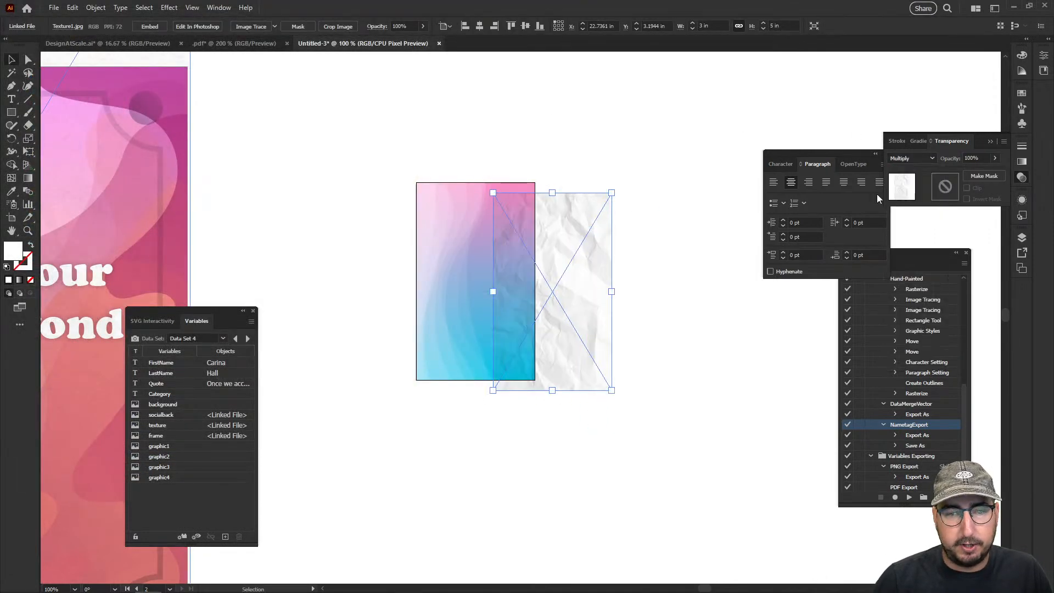
left_click(977, 157)
type("30")
key("Return")
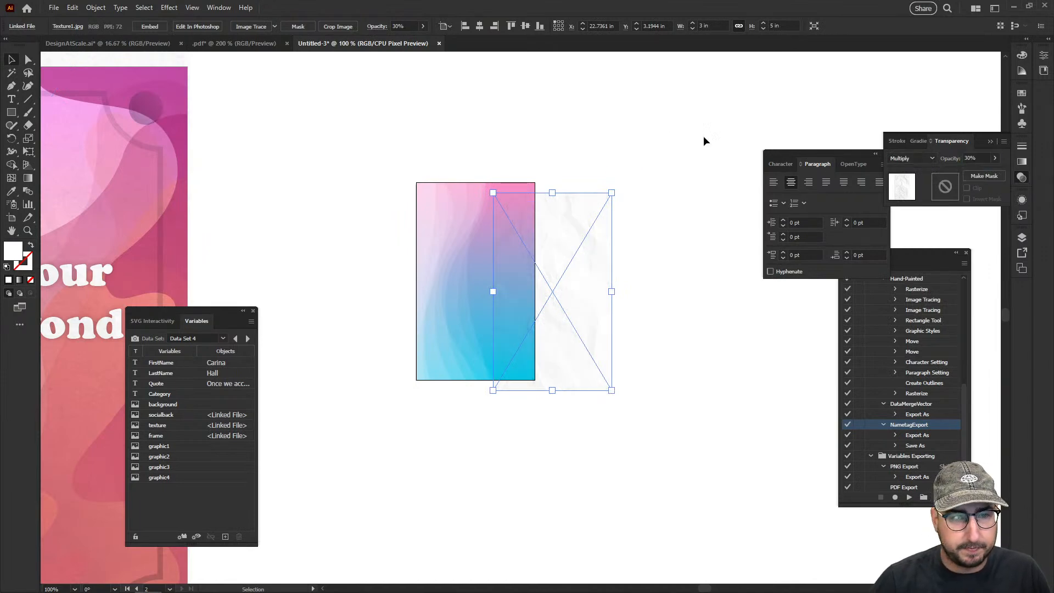
left_click(551, 144)
Duplicate the quote text from the square design over the small artboard and bring the copy to the front
left_click_drag(314, 213, 613, 171)
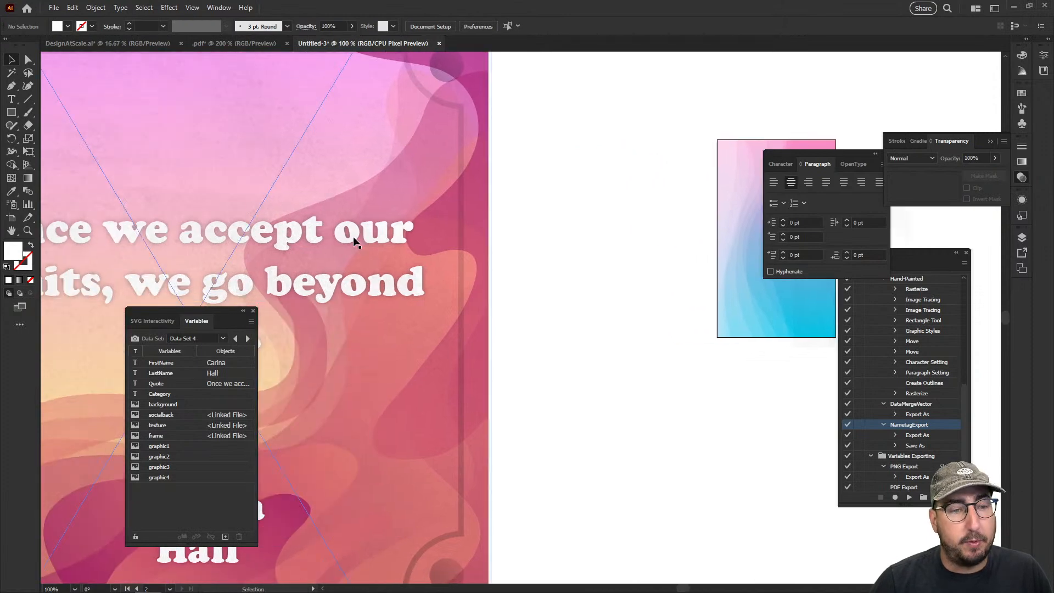
left_click(308, 241)
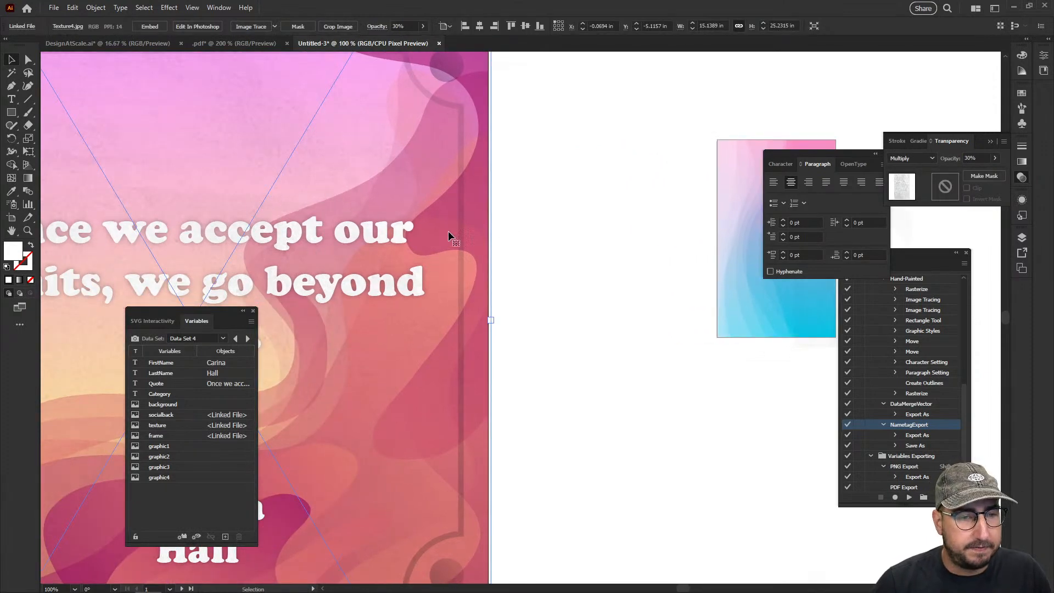
left_click_drag(380, 227, 654, 219)
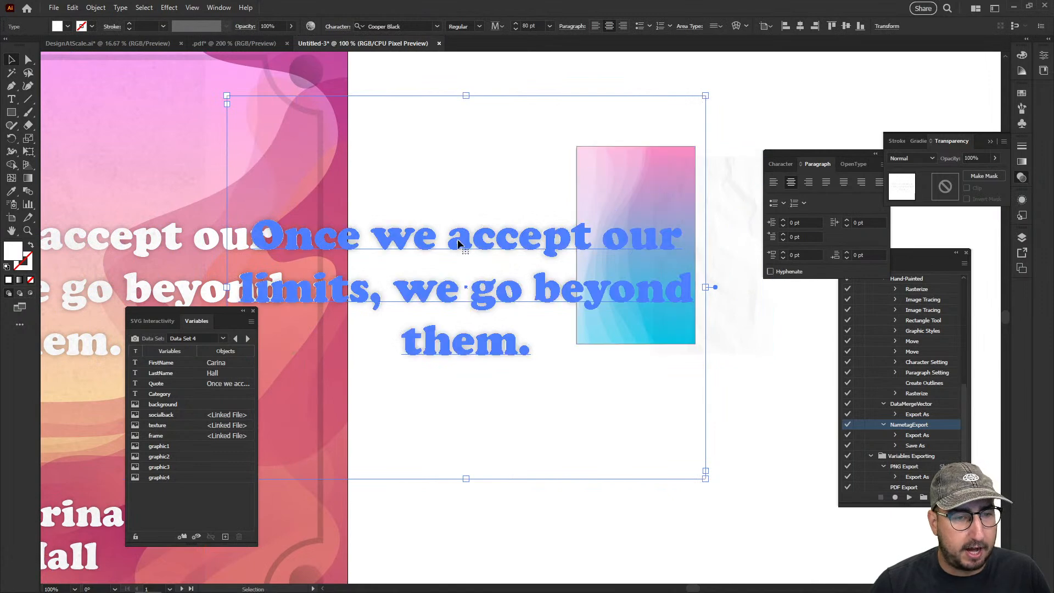
left_click_drag(436, 240, 538, 234)
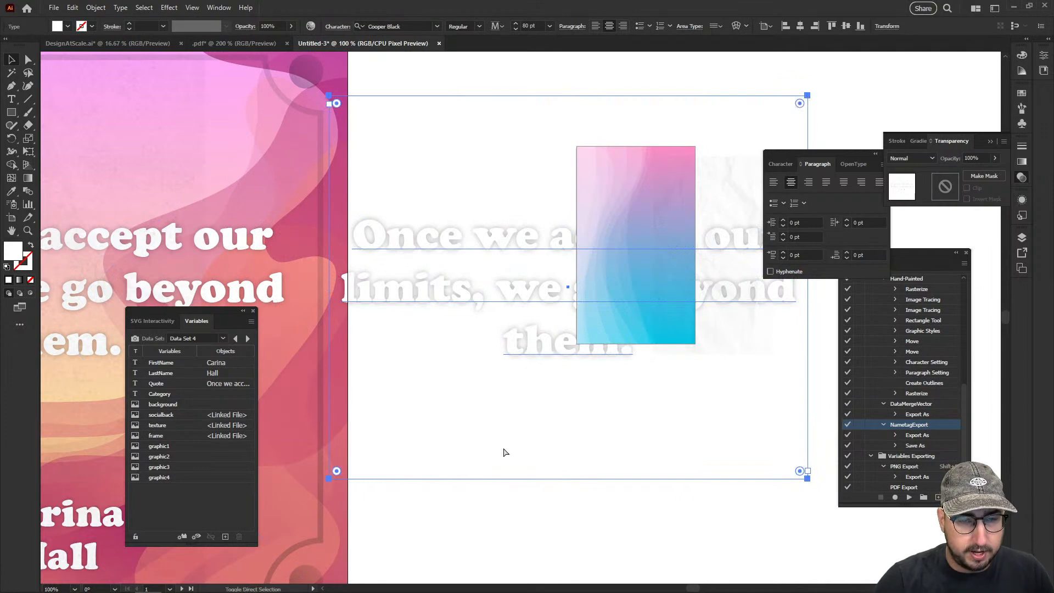
key("ctrl+shift+bracketright")
Preview Data Set 10 with the duplicated quote text in place and undo the data set change
left_click(223, 340)
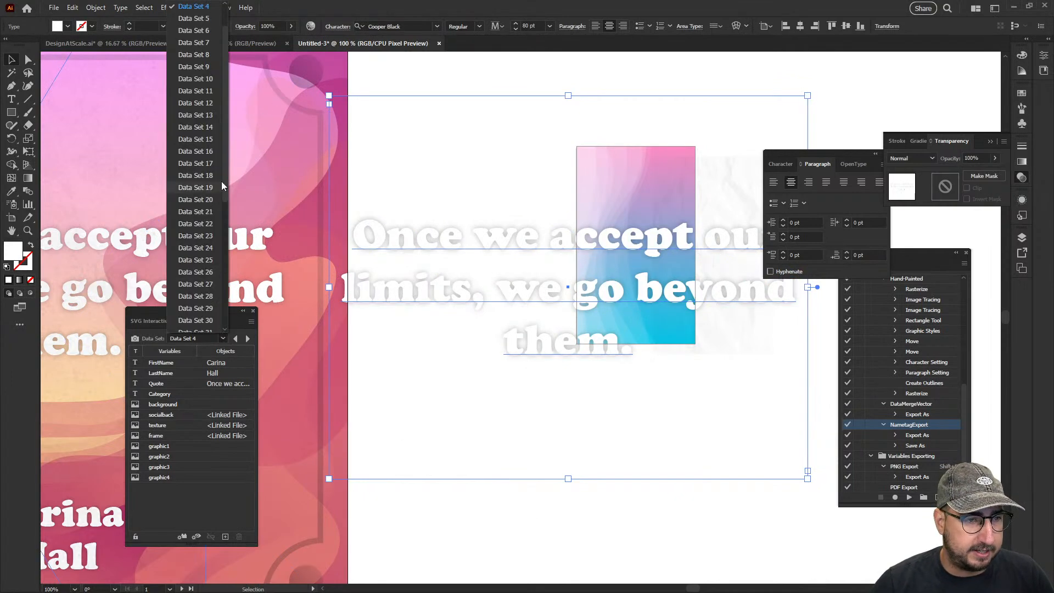
left_click(208, 83)
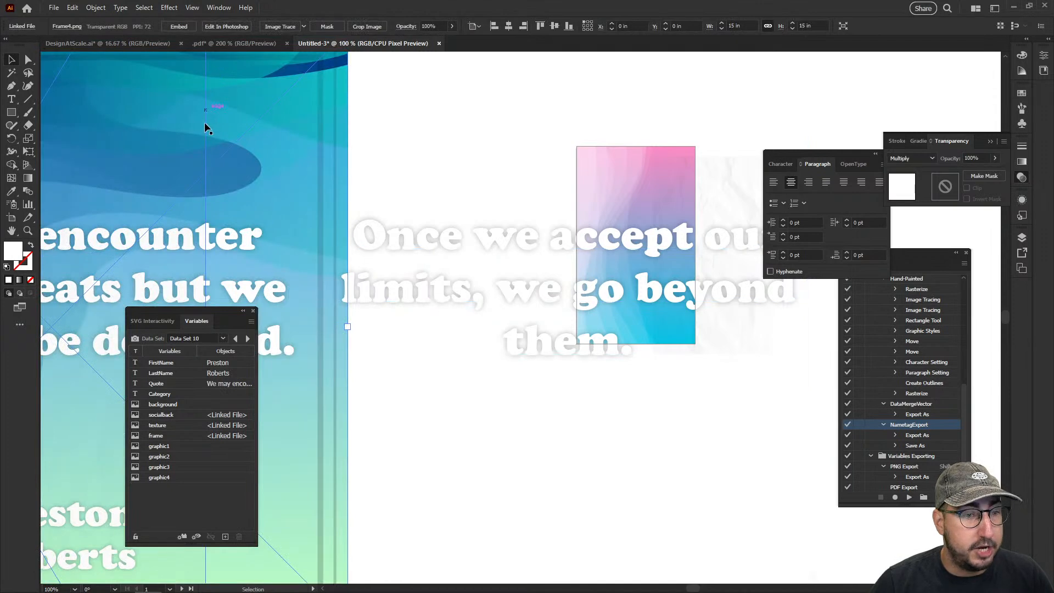
key("ctrl+z")
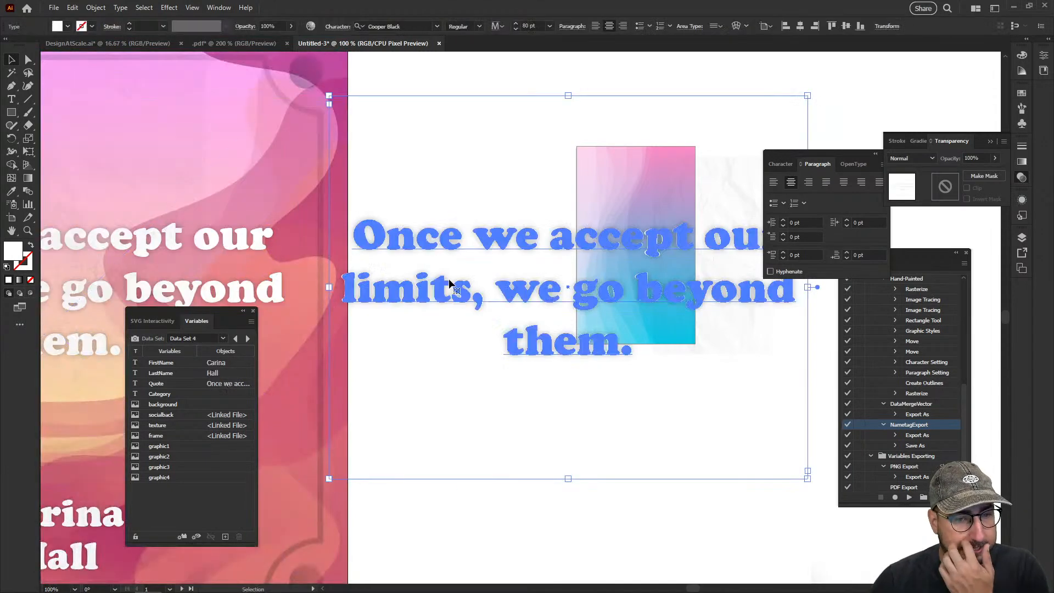
Shrink and narrow the duplicated quote's text frame and position it within the small artboard's background
left_click_drag(329, 95, 443, 187)
left_click_drag(443, 287, 572, 287)
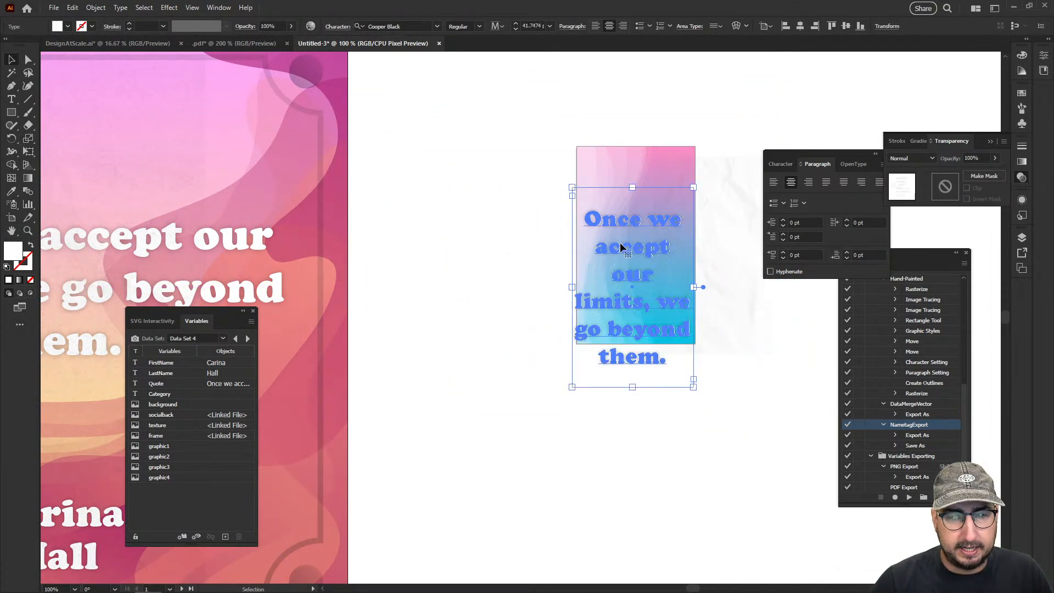
left_click_drag(694, 187, 671, 225)
left_click_drag(630, 260, 513, 200)
Reduce the duplicated quote text's font size to 20 pt
left_click(527, 26)
key("Down")
key("Down")
key("Down")
key("Down")
key("Down")
key("Down")
key("Up")
key("Down")
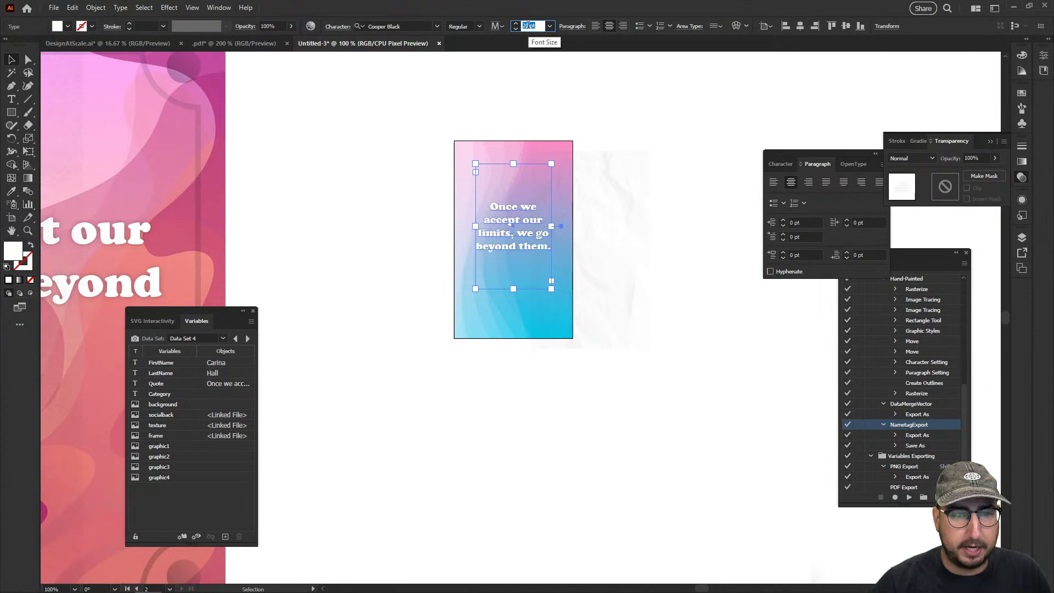
Center the duplicated quote text vertically on the small artboard and bind it to the Quote variable
left_click(18, 63)
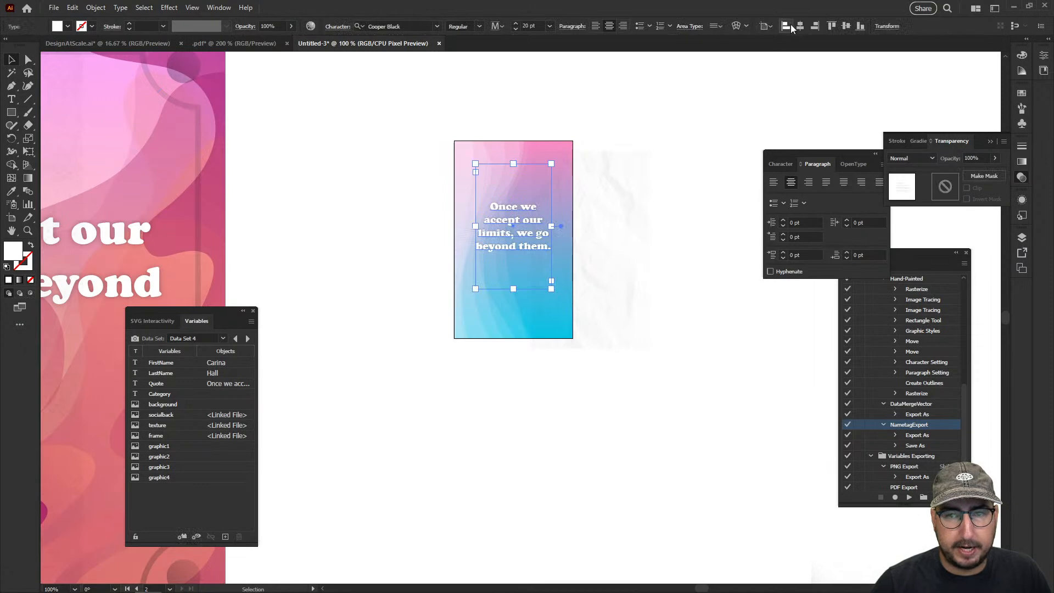
left_click(846, 27)
left_click(736, 78)
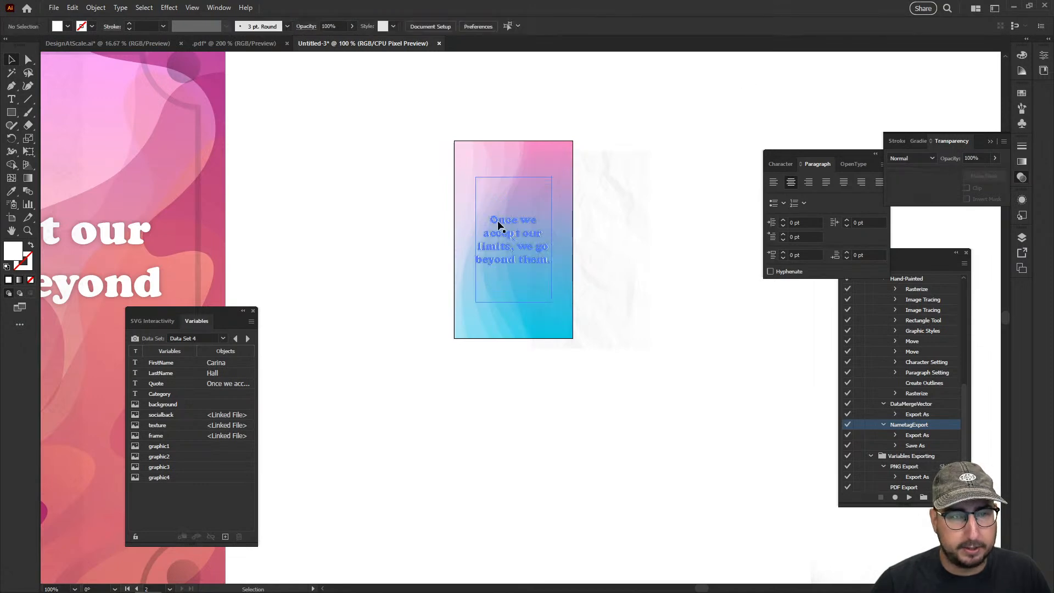
left_click(515, 235)
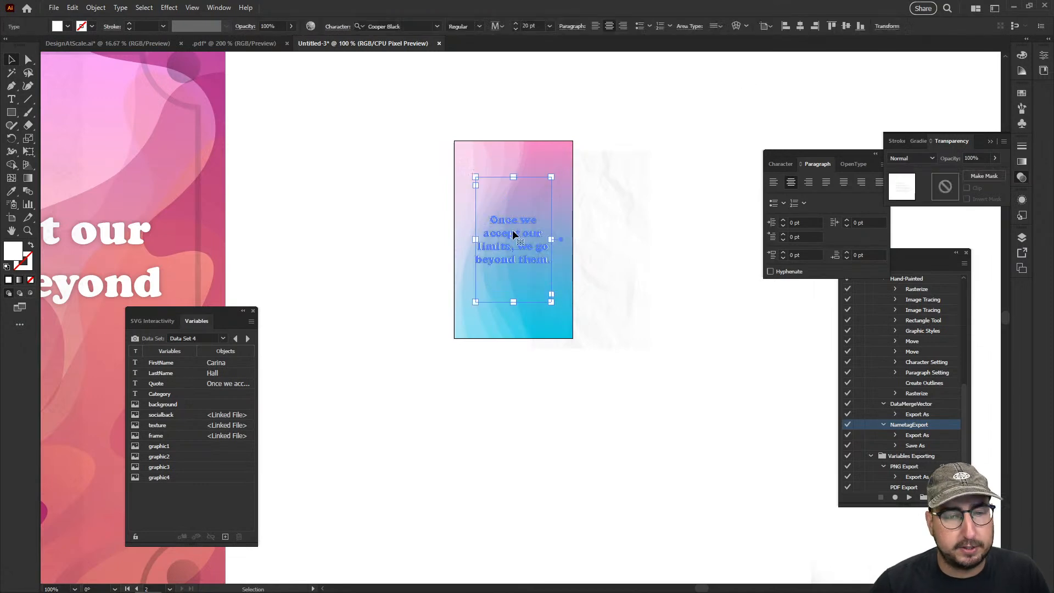
left_click(167, 385)
left_click(180, 536)
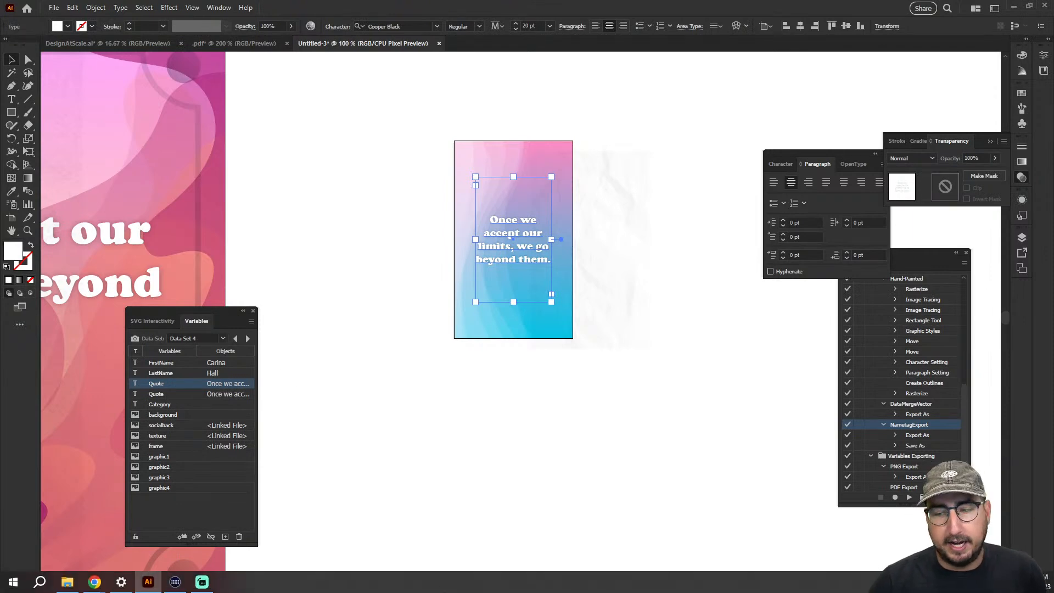
Copy the first-name and last-name texts from the square design and paste them for the small artboard
left_click_drag(375, 351, 626, 247)
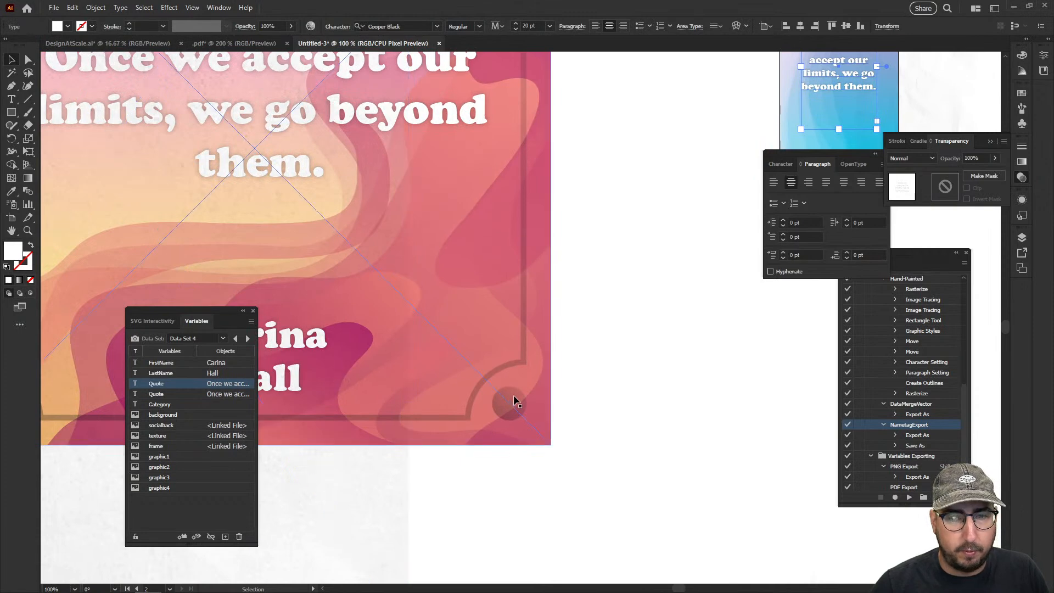
left_click_drag(490, 485, 438, 267)
left_click(528, 291)
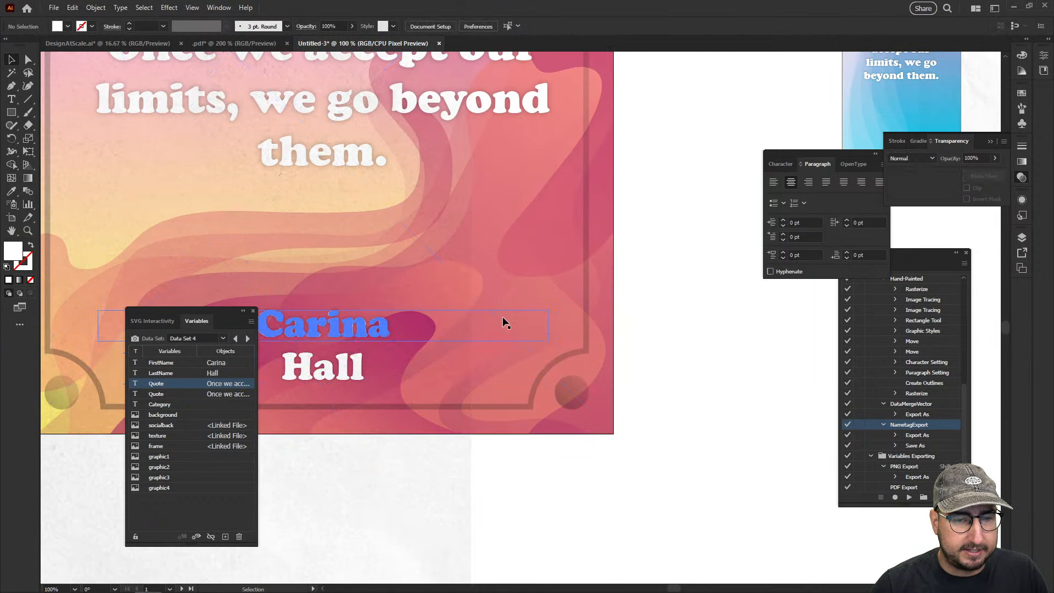
left_click(500, 329)
left_click(495, 372, "shift")
left_click_drag(486, 319, 358, 355)
key("ctrl+c")
left_click_drag(592, 267, 200, 400)
key("ctrl+v")
Scale down the pasted name texts and position them centered below the quote on the small artboard
key("s")
left_click_drag(672, 195, 597, 259)
key("v")
left_click_drag(585, 312, 447, 290)
key("s")
left_click_drag(575, 146, 503, 212)
key("v")
left_click(557, 226)
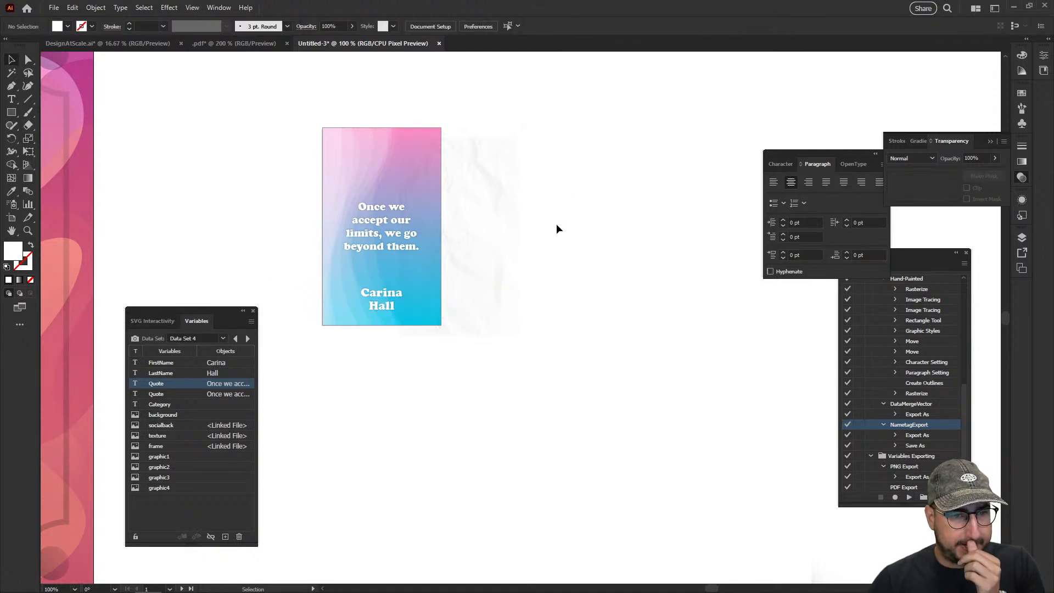
Extend the small quote's text frame upward to the artboard's upper edge
left_click(398, 246)
left_click_drag(381, 164, 387, 130)
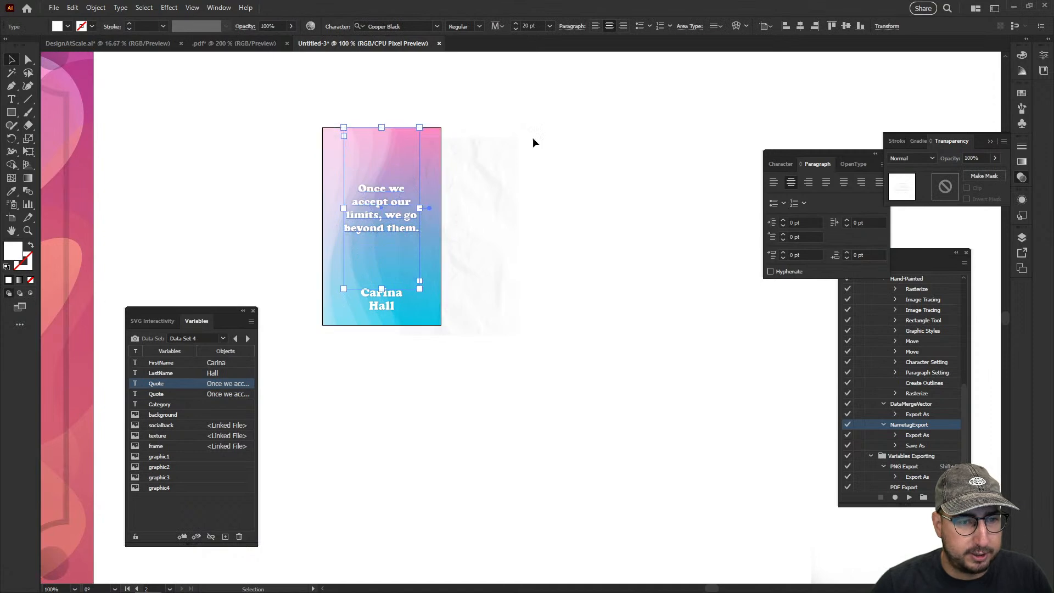
left_click(533, 137)
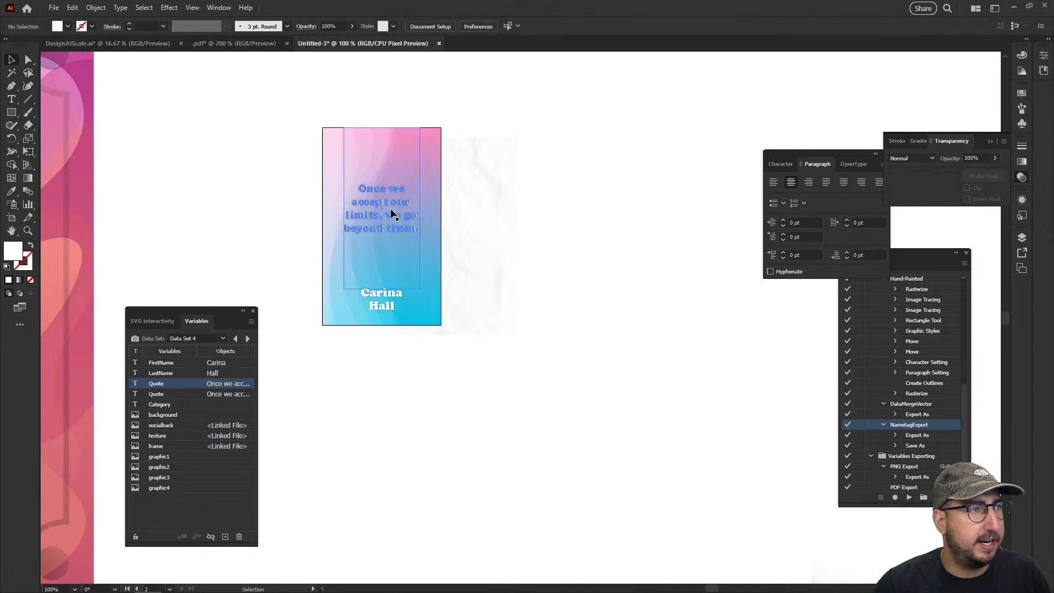
Move the small paper texture over the small artboard's background and bind it to the texture variable
left_click_drag(471, 190, 395, 179)
left_click(534, 243)
left_click_drag(453, 307, 522, 288)
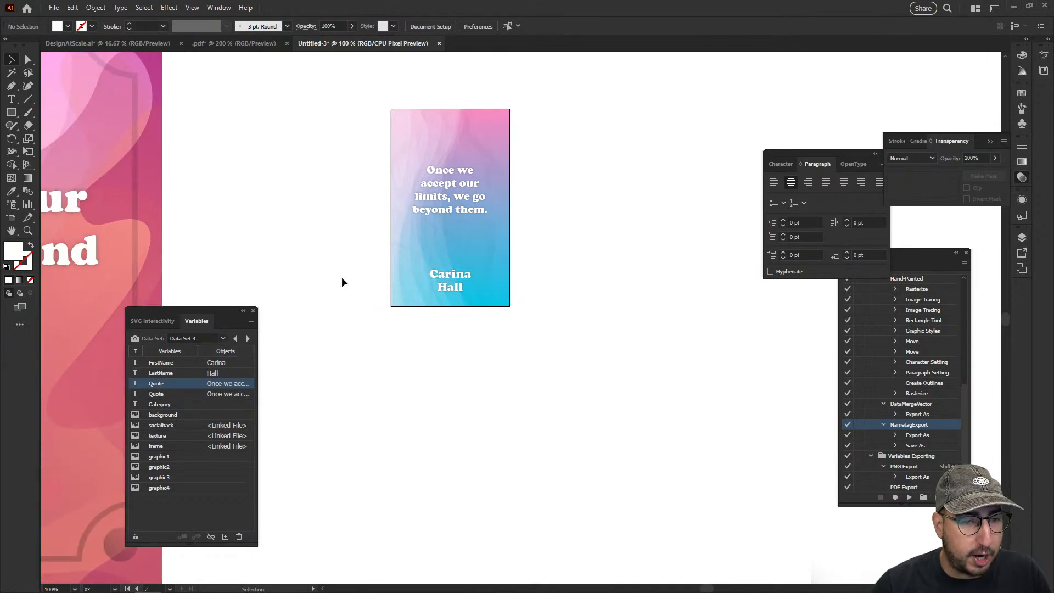
left_click(407, 140)
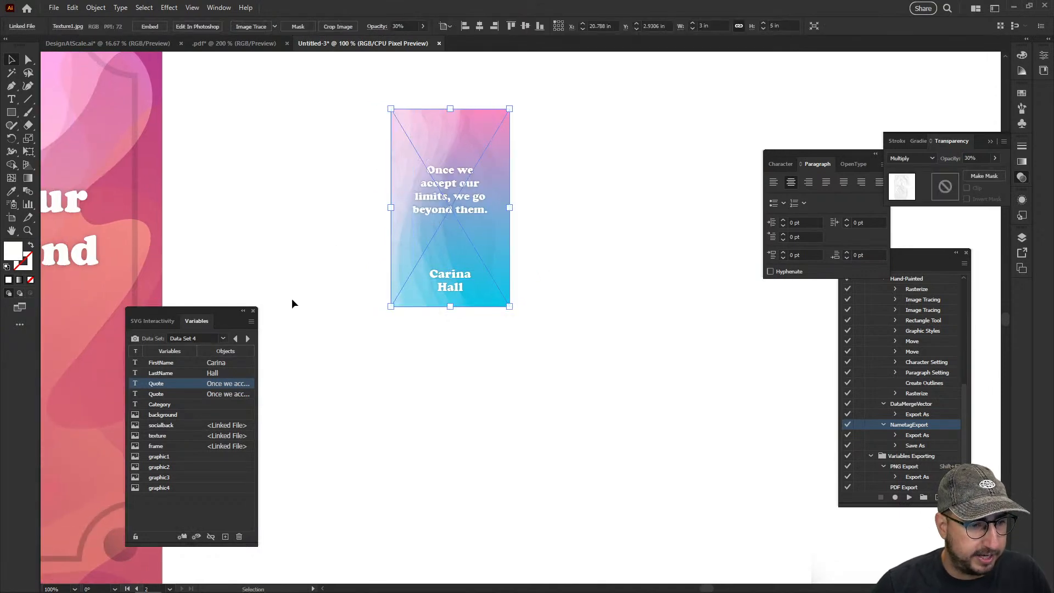
left_click(173, 437)
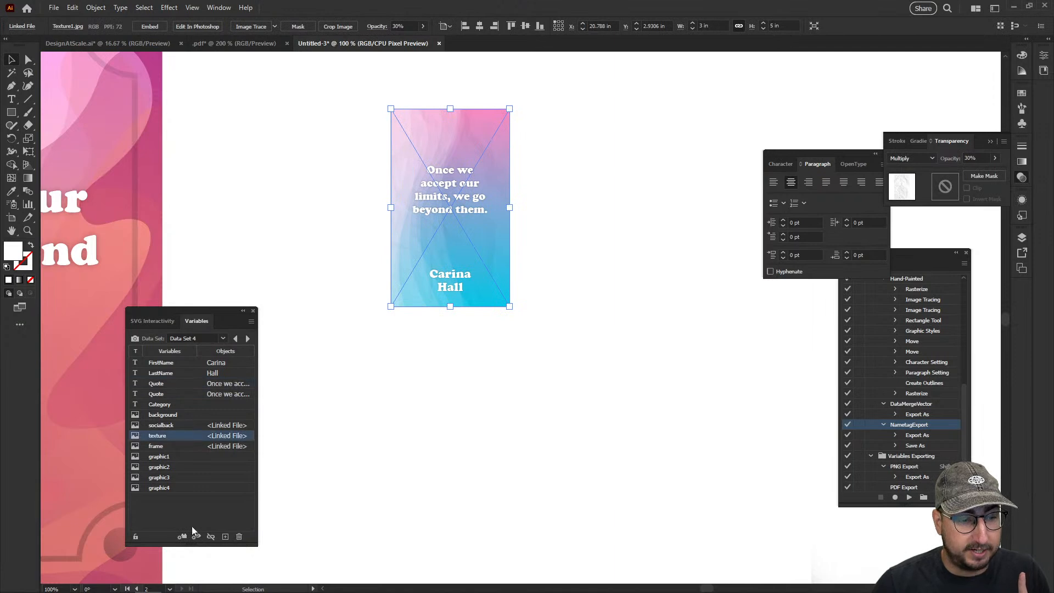
left_click(182, 537)
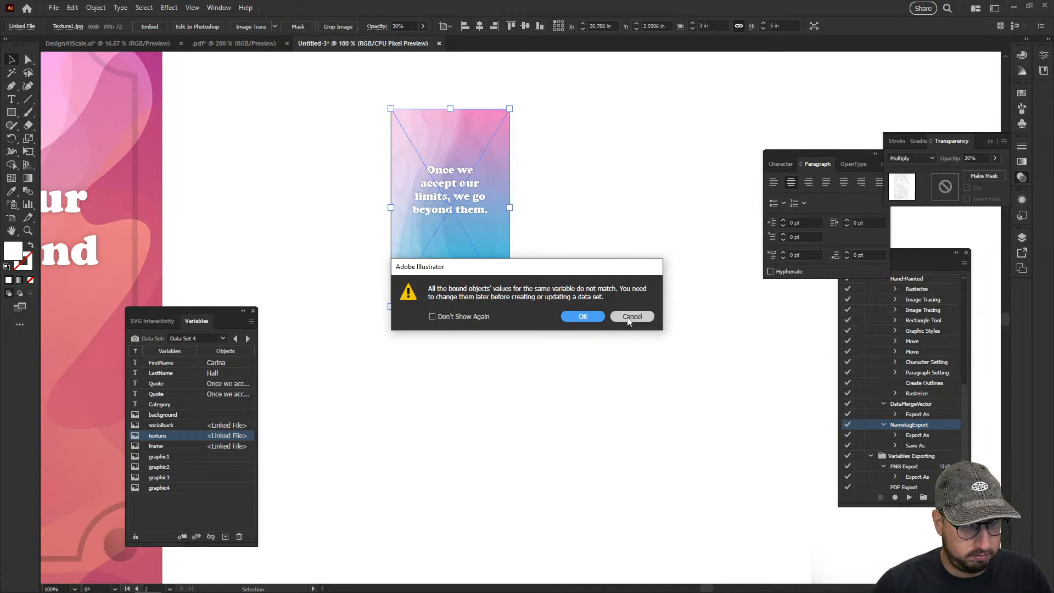
left_click(582, 317)
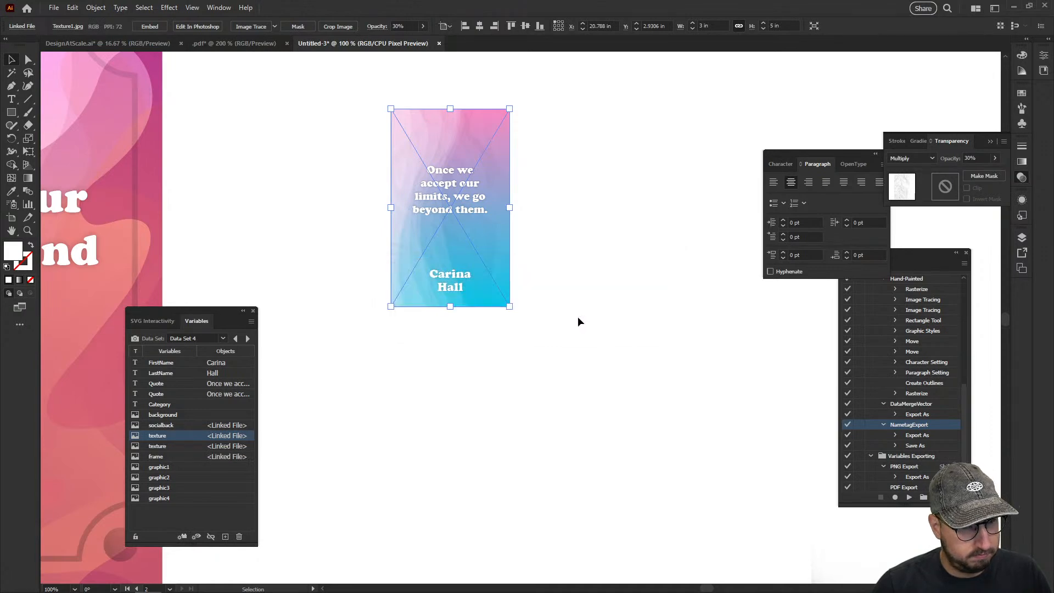
Shift the small texture aside, bind the background image beneath it to the background variable, and put the texture back
left_click_drag(403, 134, 509, 135)
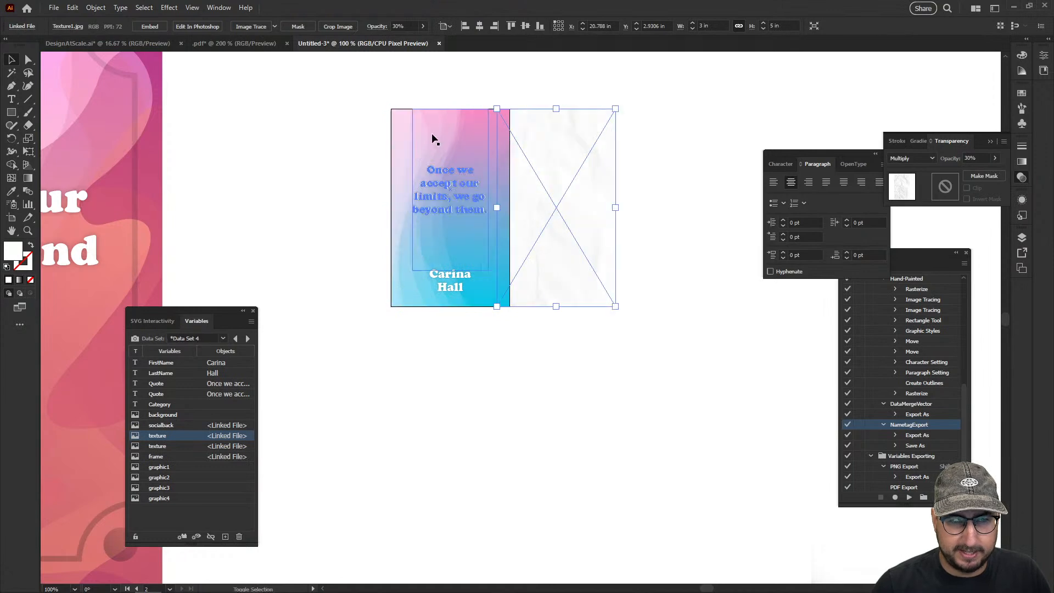
left_click(396, 132)
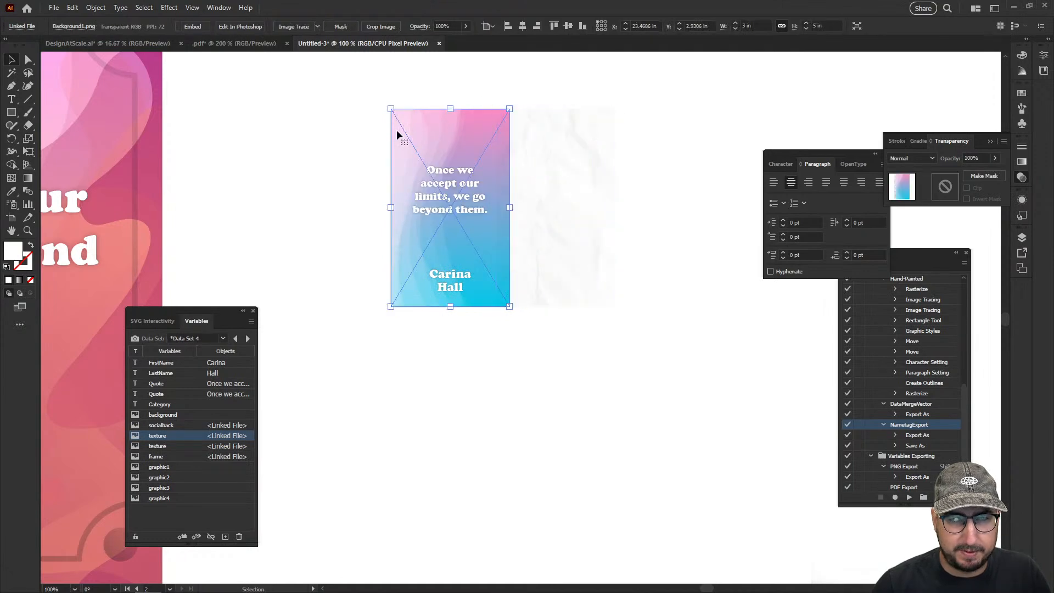
left_click(177, 416)
left_click(182, 536)
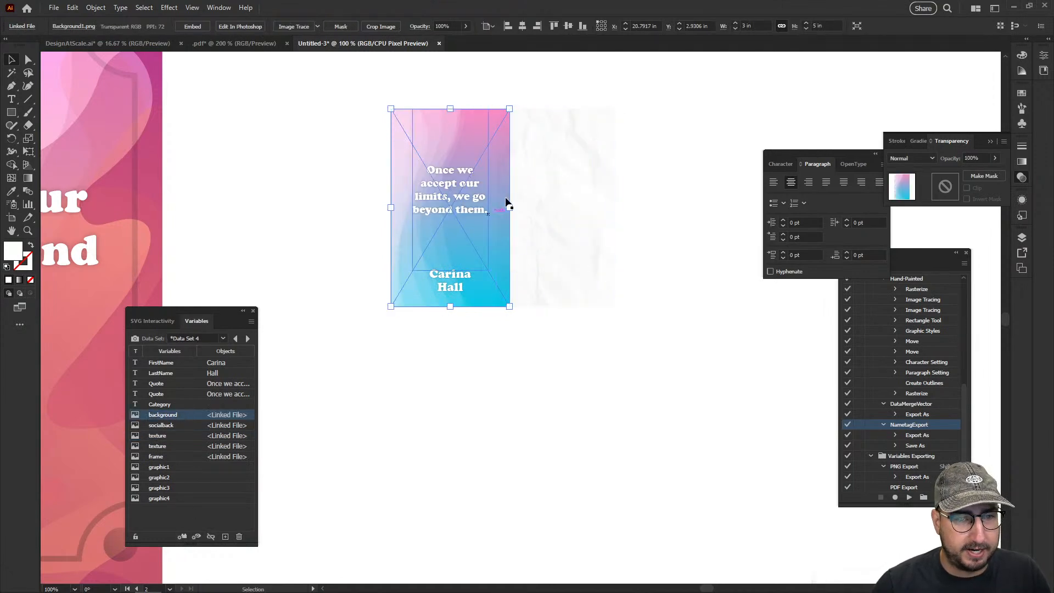
left_click_drag(547, 160, 450, 154)
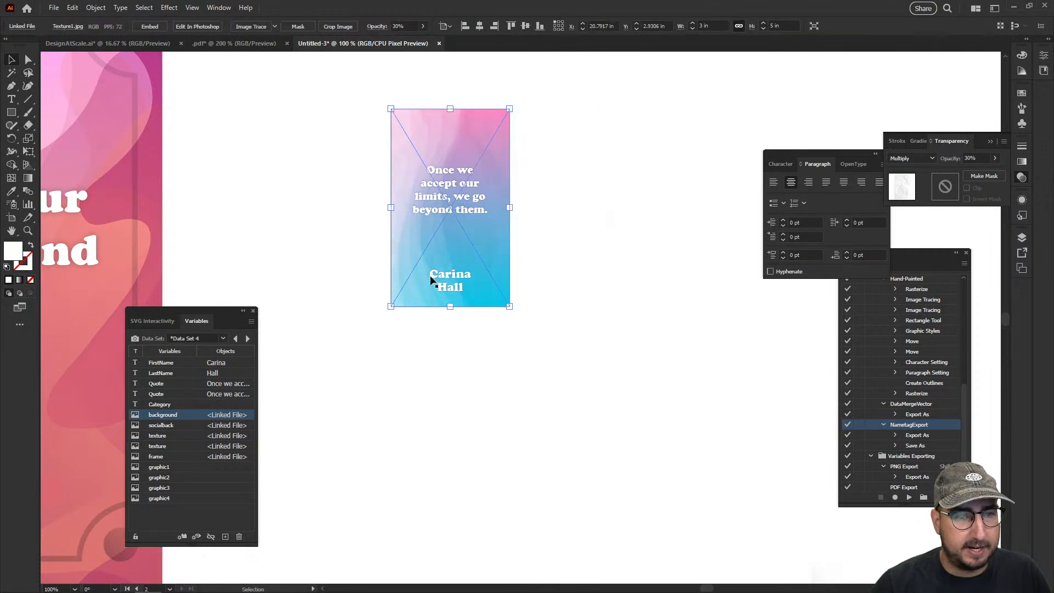
Center the large paper texture horizontally on the square design's artboard
key("z")
left_click(449, 295, "alt")
left_click(495, 345, "alt")
left_click_drag(485, 357, 511, 319)
key("v")
left_click_drag(370, 129, 418, 124)
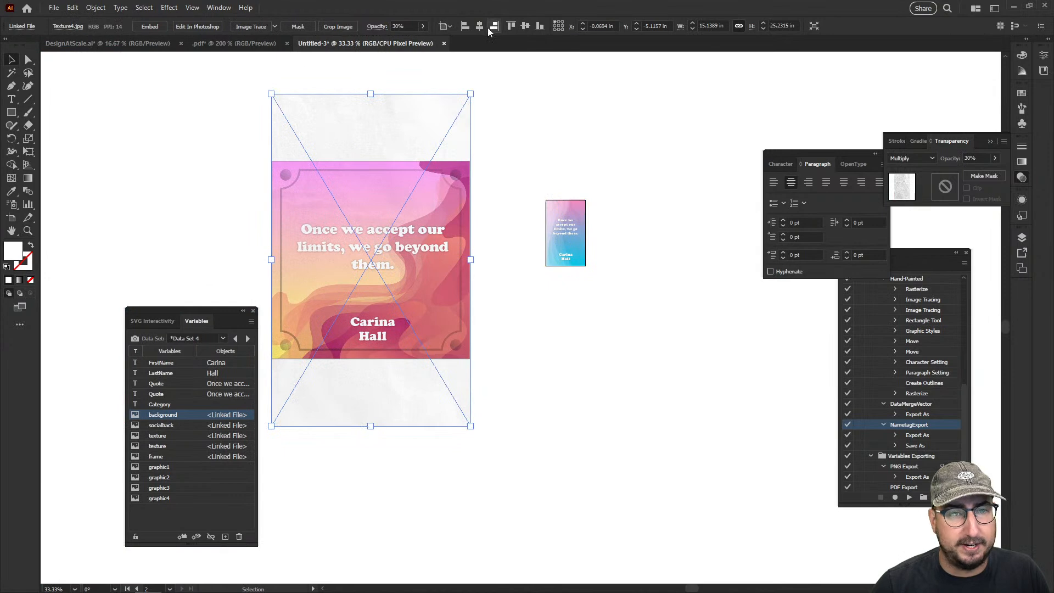
left_click(480, 26)
left_click_drag(531, 182, 436, 186)
left_click(479, 26)
left_click(489, 123)
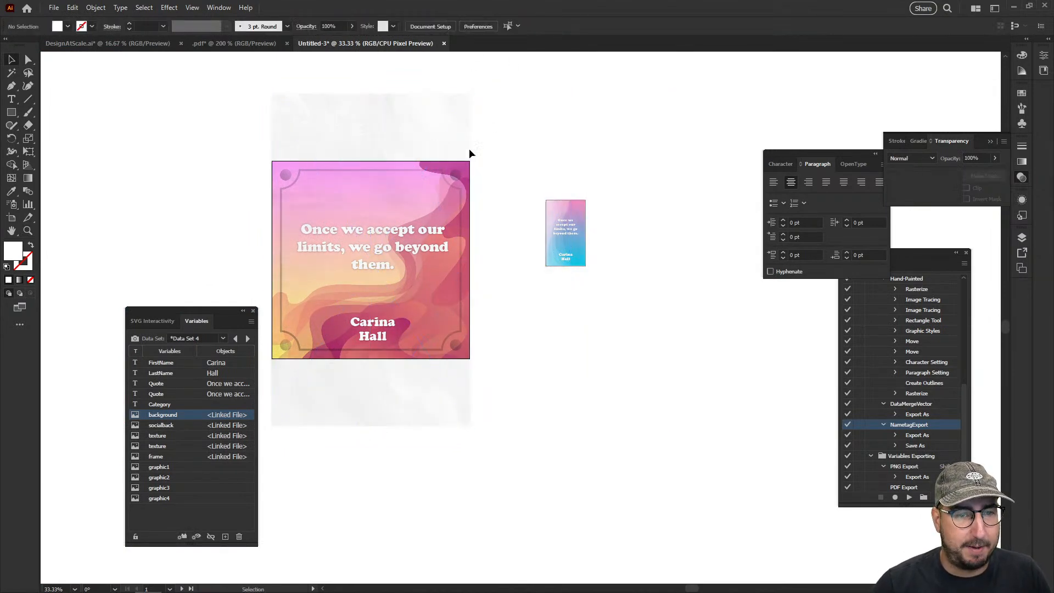
Switch to Data Set 1, discarding the uncaptured values, to check the bound objects on both artboards
left_click(222, 338)
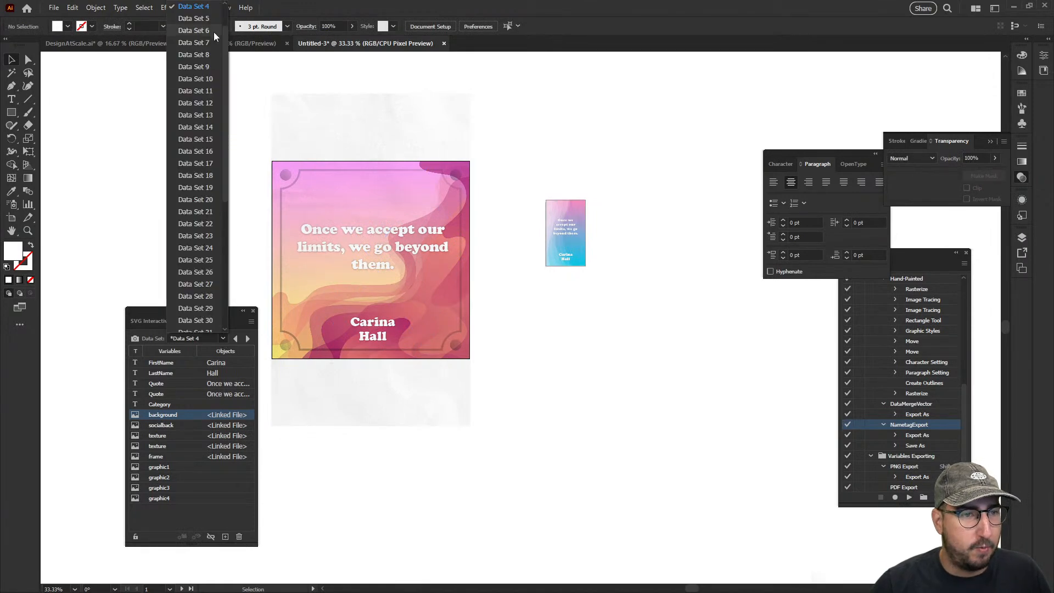
left_click(202, 11)
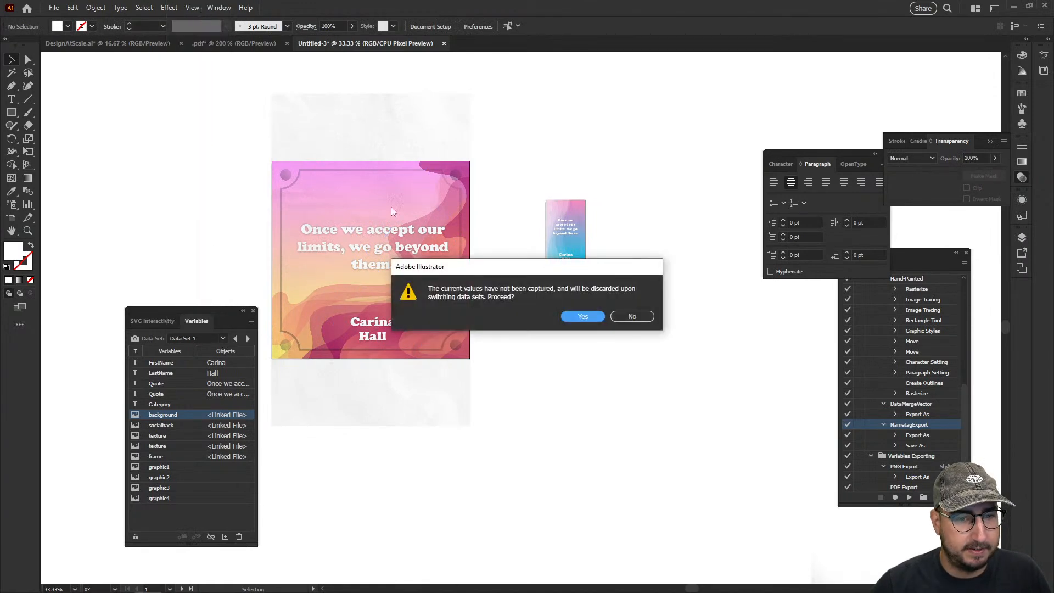
left_click(583, 317)
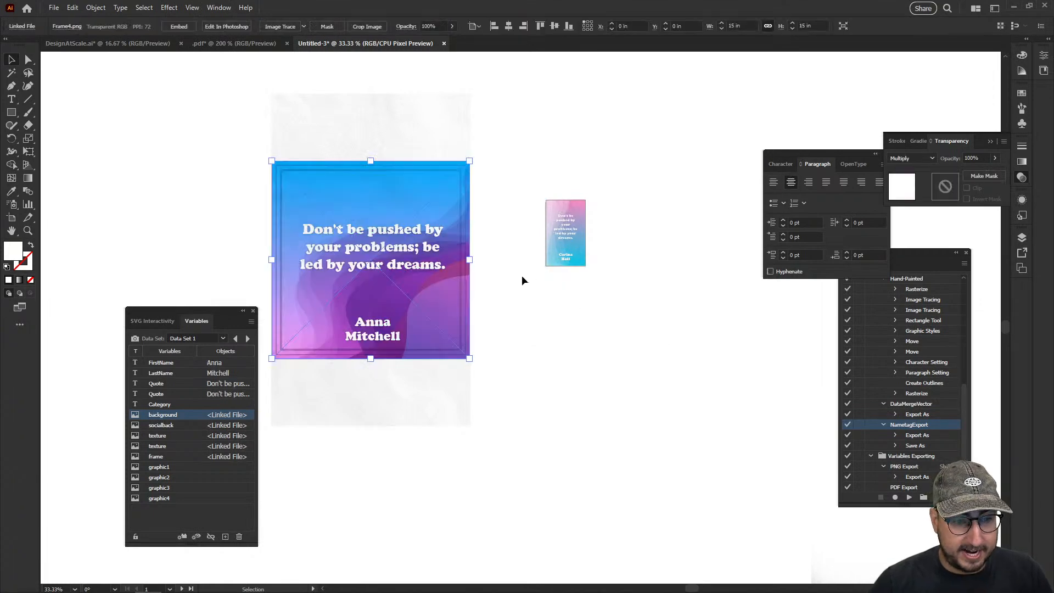
Bind the small artboard's first-name text to the FirstName variable, accepting the mismatched values
key("z")
left_click(535, 261)
key("v")
left_click(566, 311)
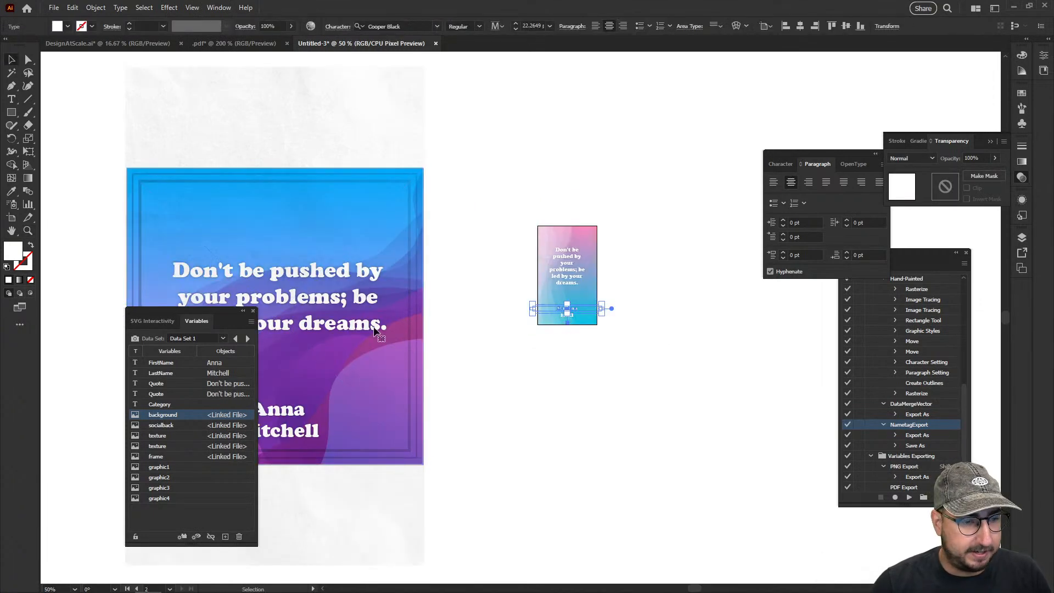
left_click(182, 363)
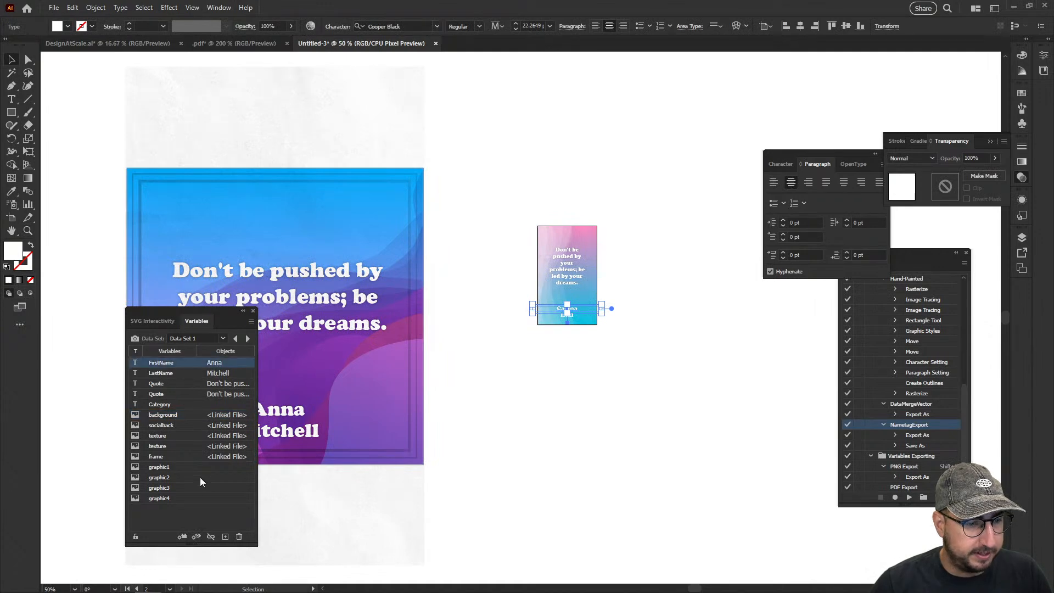
left_click(190, 534)
left_click(581, 312)
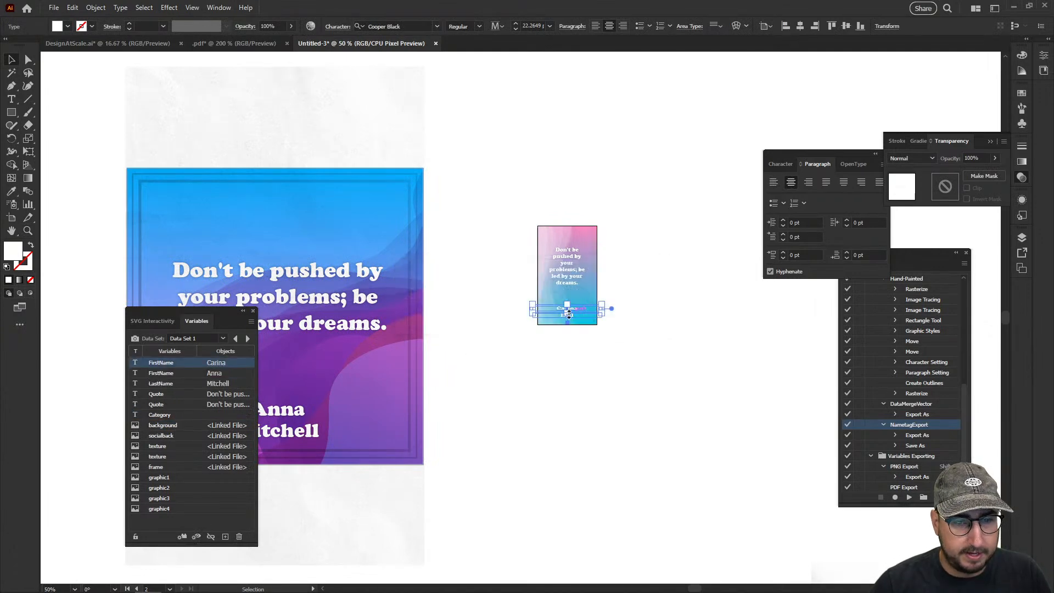
Bind the small artboard's last-name text to the LastName variable, accepting the mismatched values
left_click(557, 316)
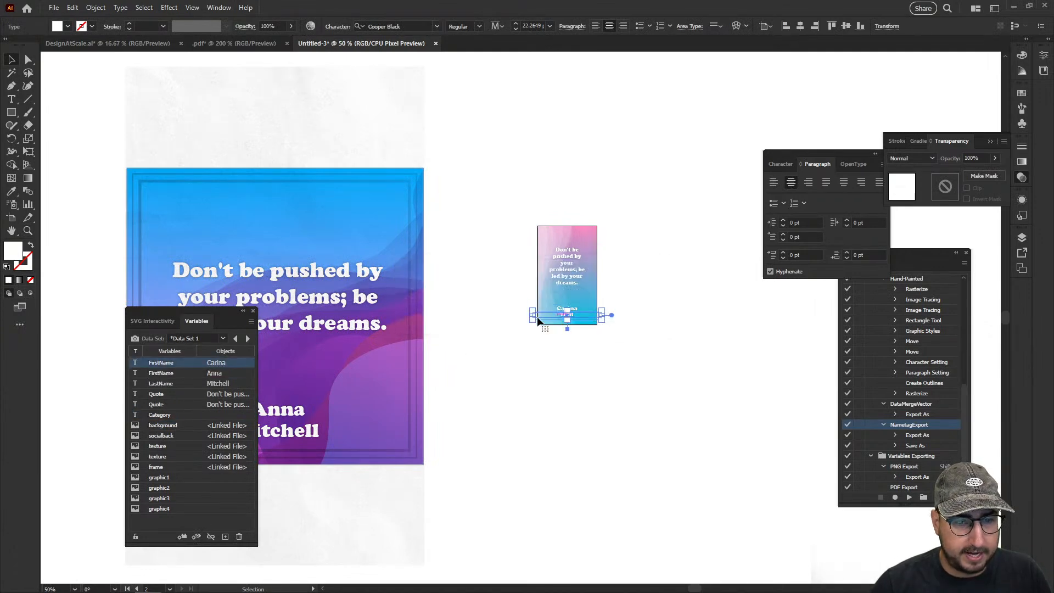
left_click(176, 383)
left_click(181, 536)
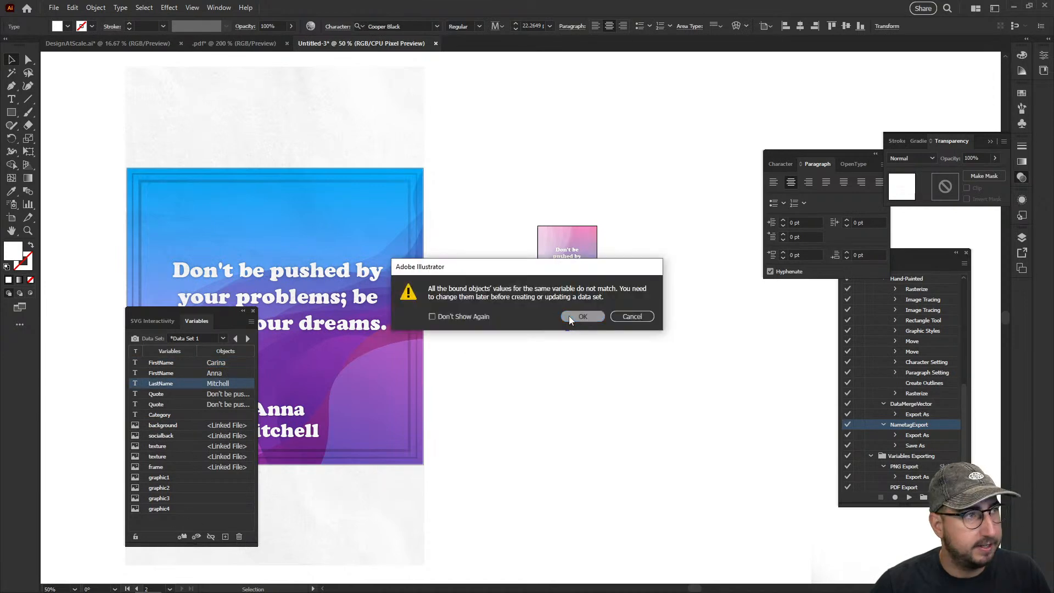
left_click(571, 315)
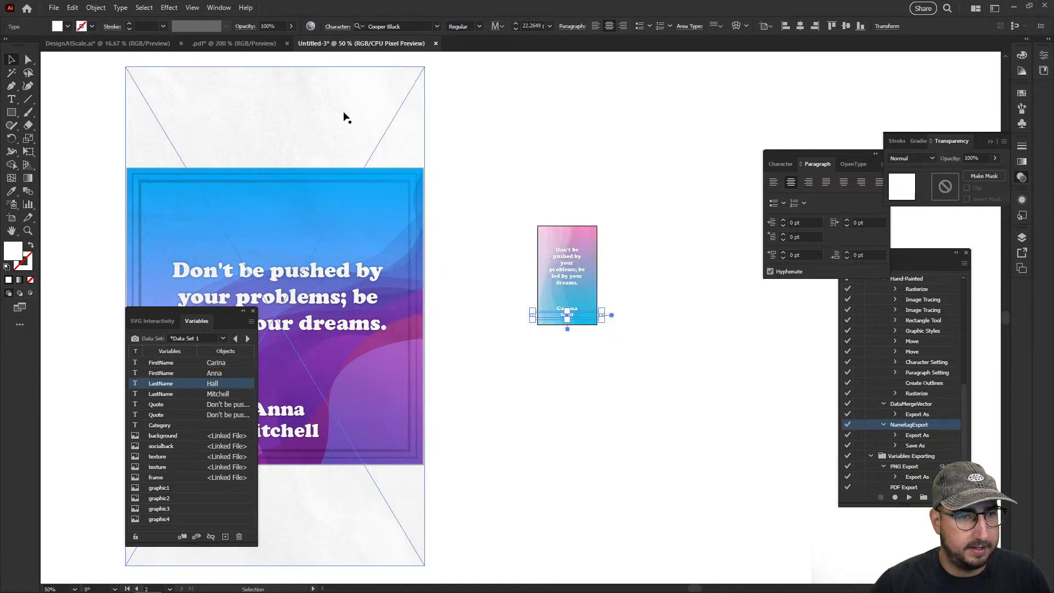
Reapply Data Set 1, discarding the uncaptured values, and step through to Data Set 5 to check both artboards
left_click(223, 338)
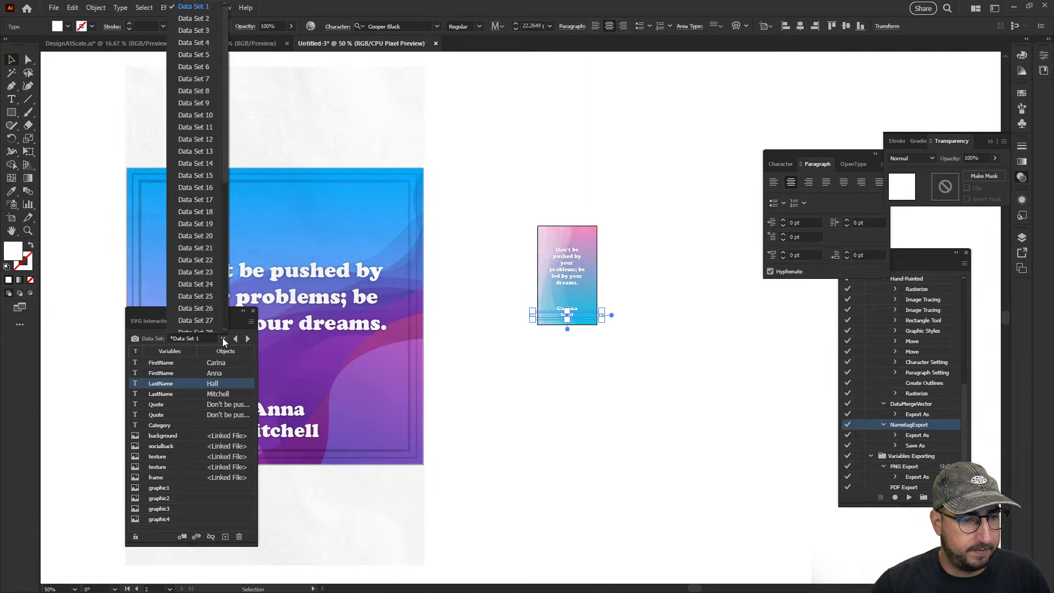
left_click(217, 42)
left_click(583, 317)
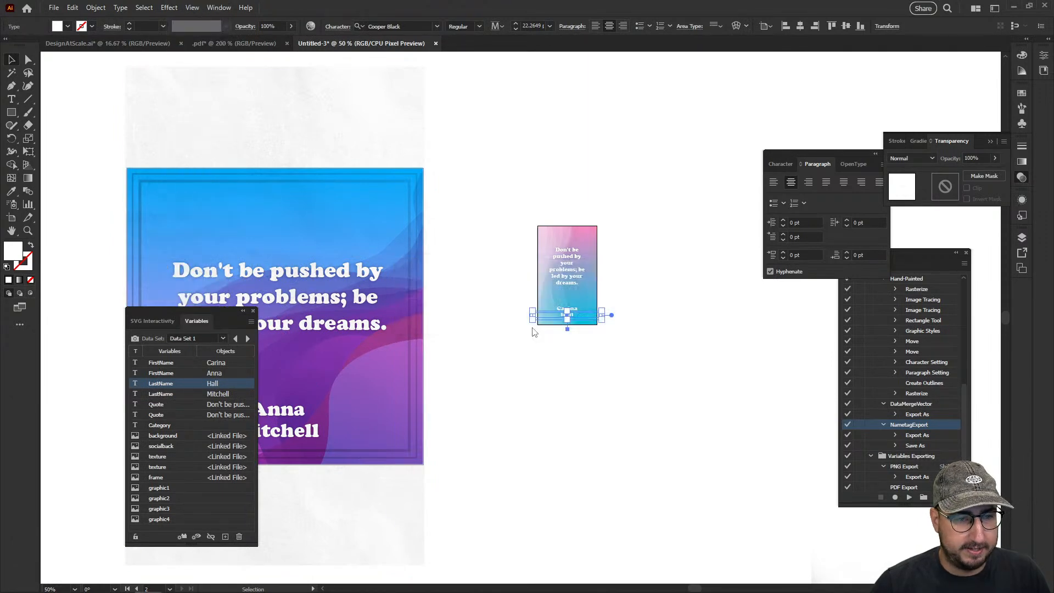
left_click_drag(477, 400, 566, 363)
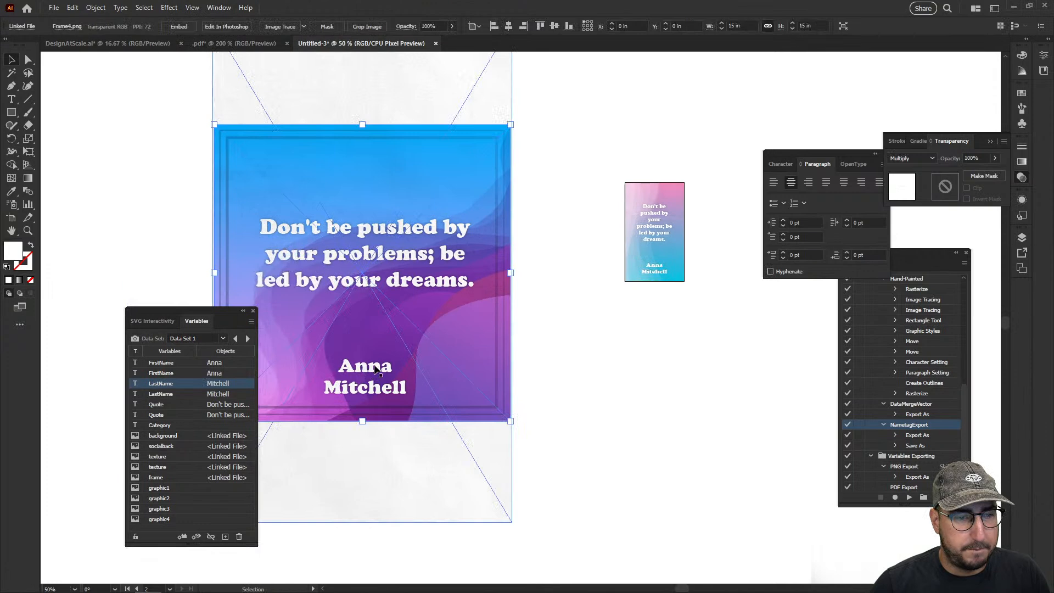
left_click(247, 339)
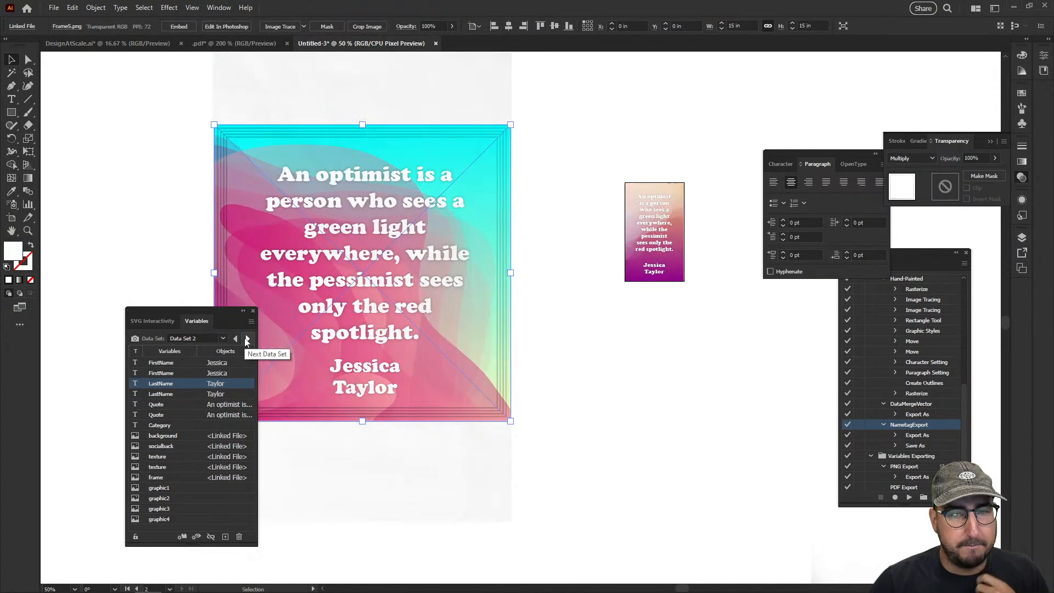
left_click(246, 339)
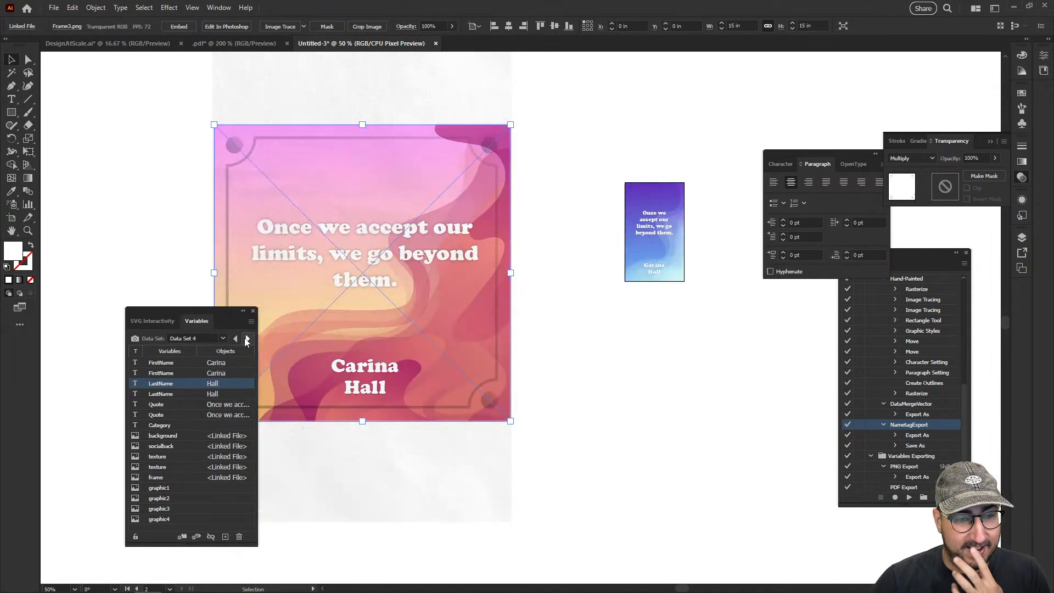
left_click(247, 339)
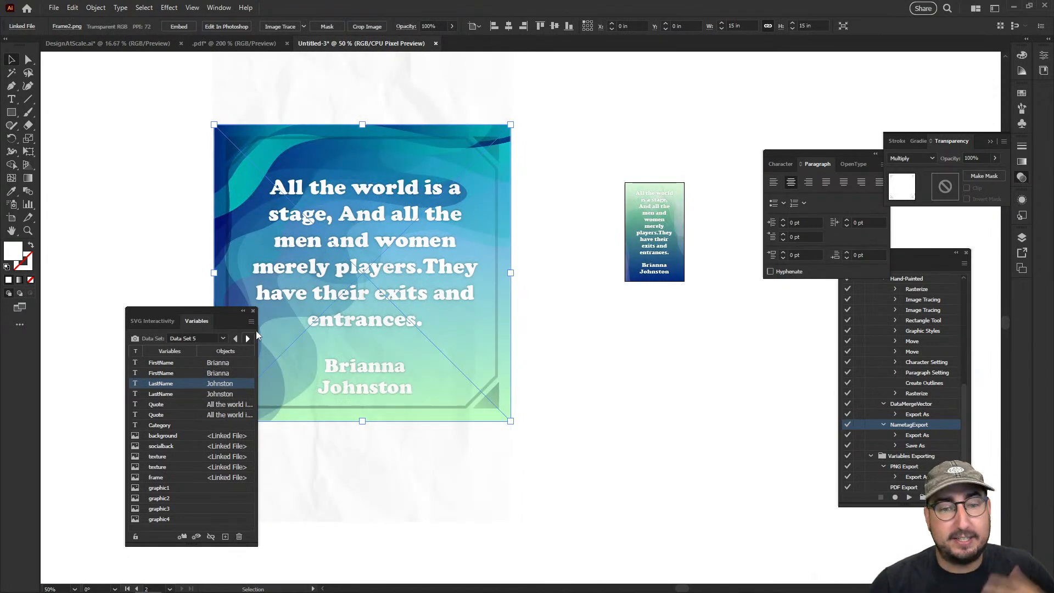
Advance to Data Set 6 to check the bound content on both artboards
left_click(247, 338)
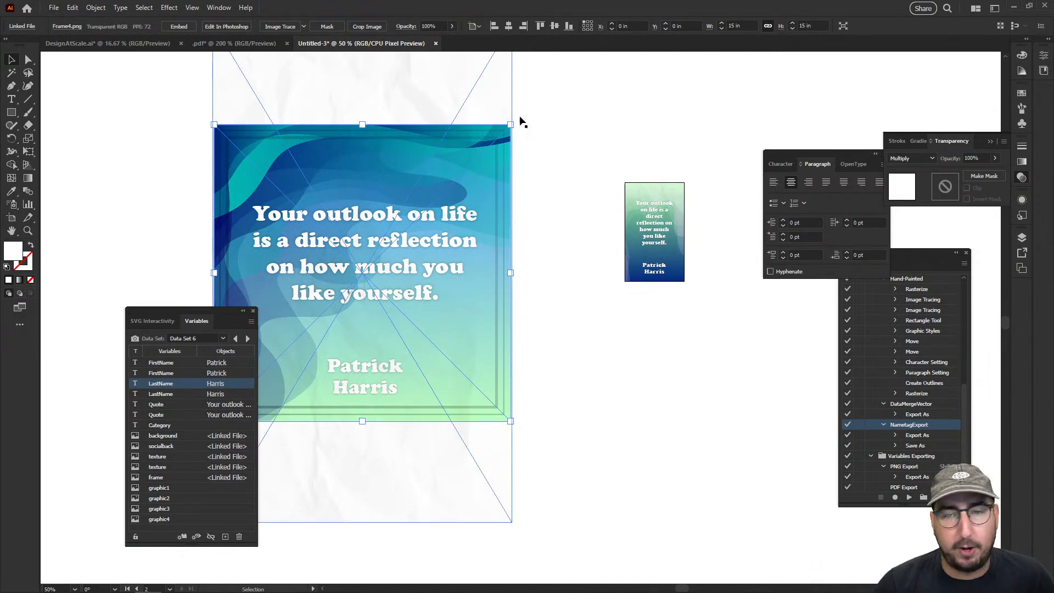
left_click(219, 8)
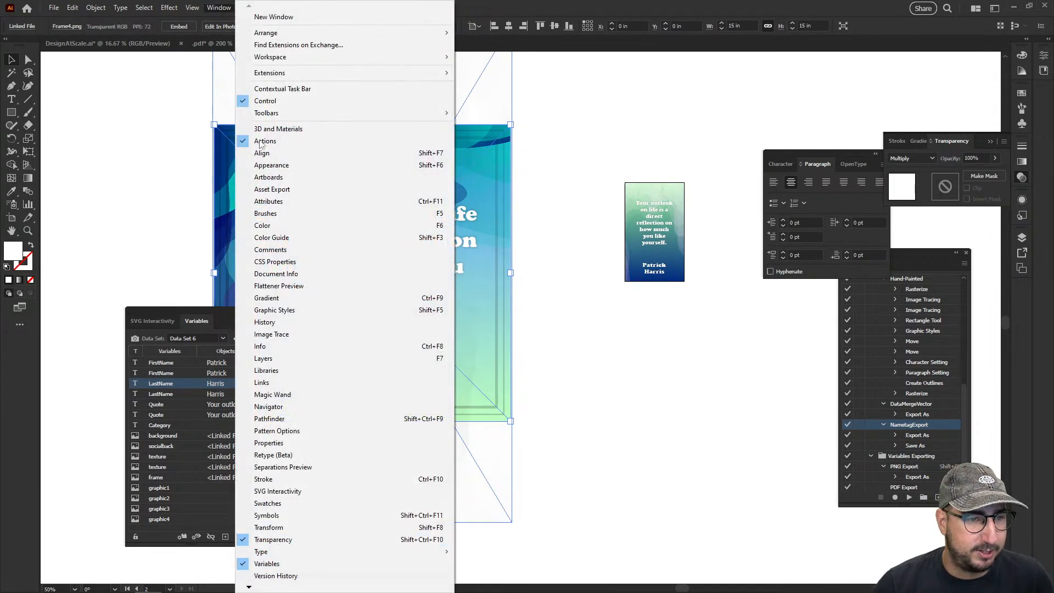
left_click(898, 249)
left_click_drag(899, 249, 692, 128)
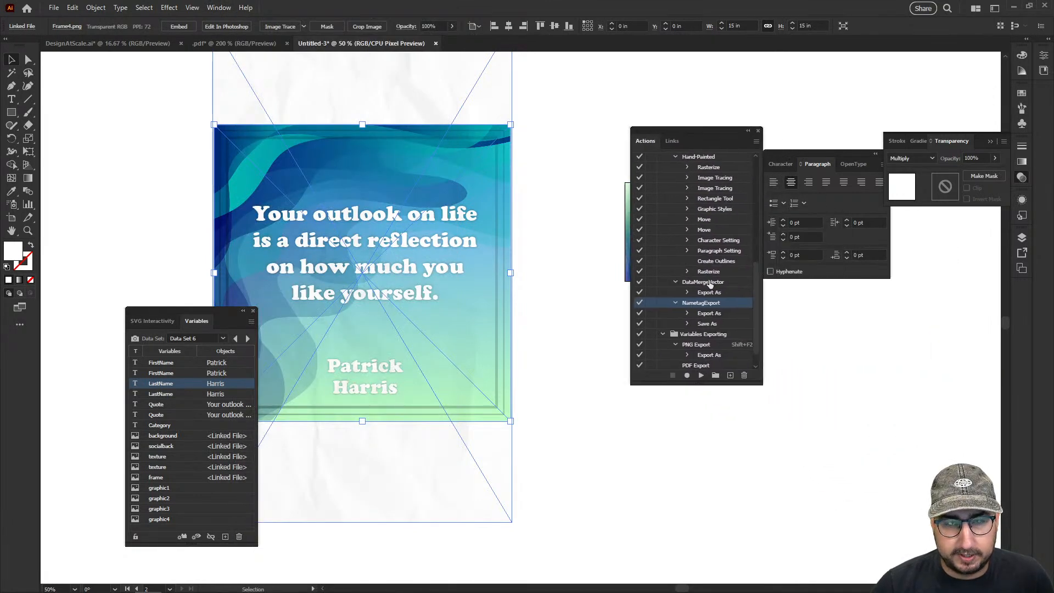
left_click(756, 144)
left_click(793, 396)
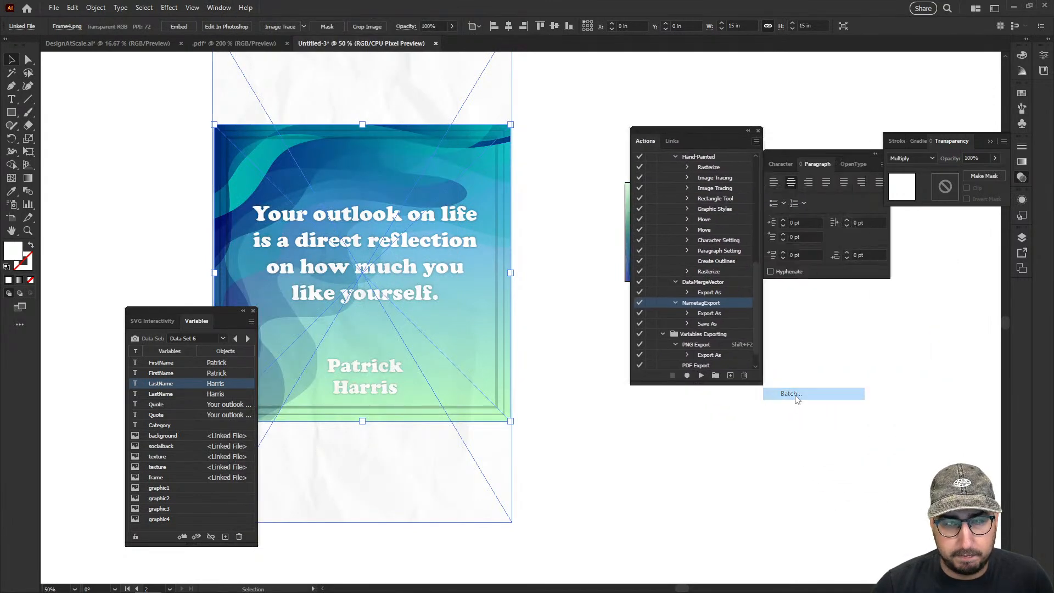
left_click(648, 242)
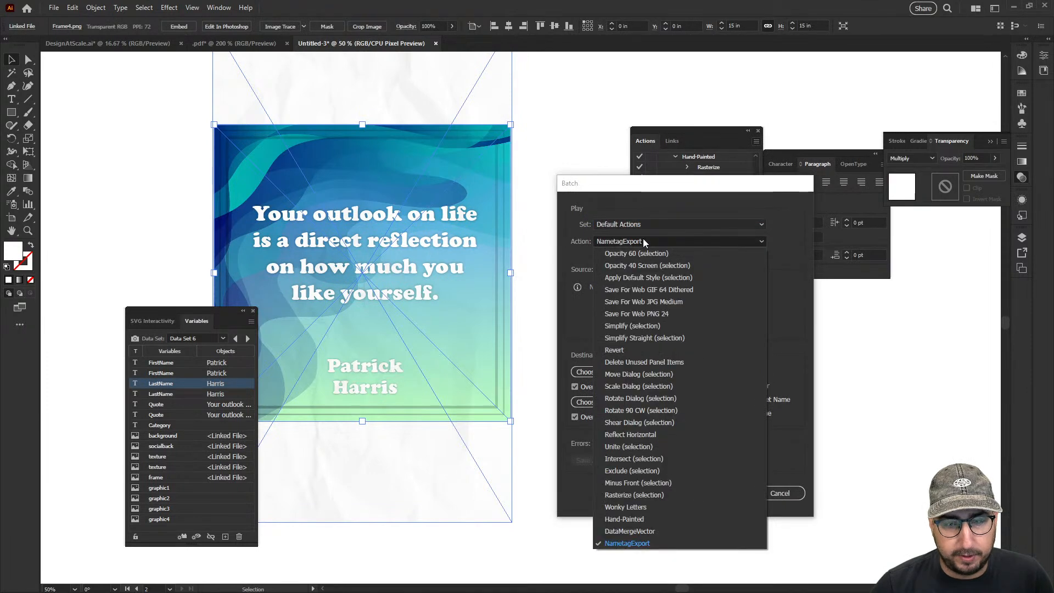
left_click(640, 543)
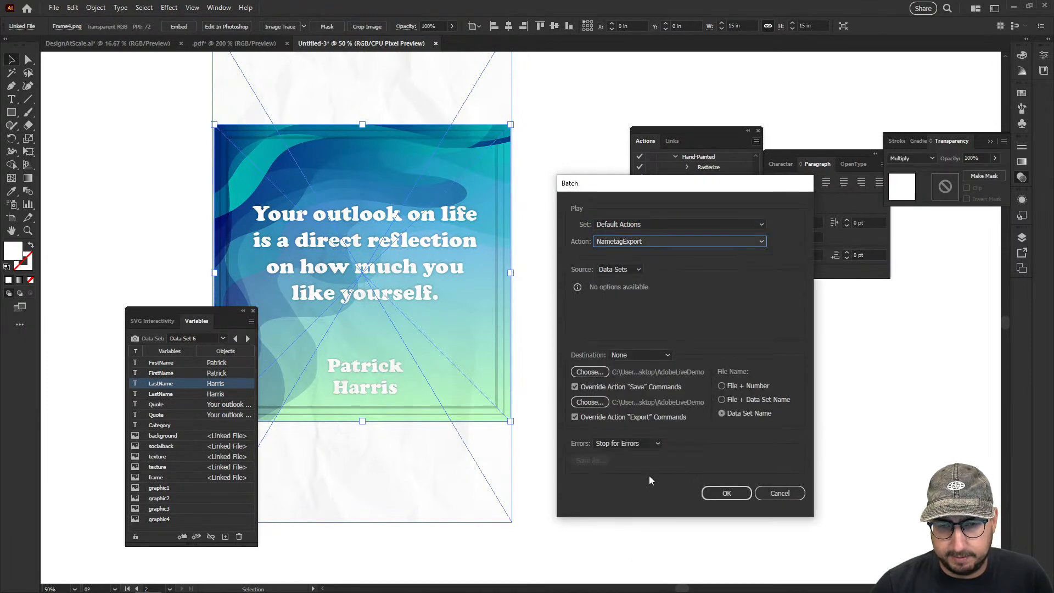
left_click(769, 494)
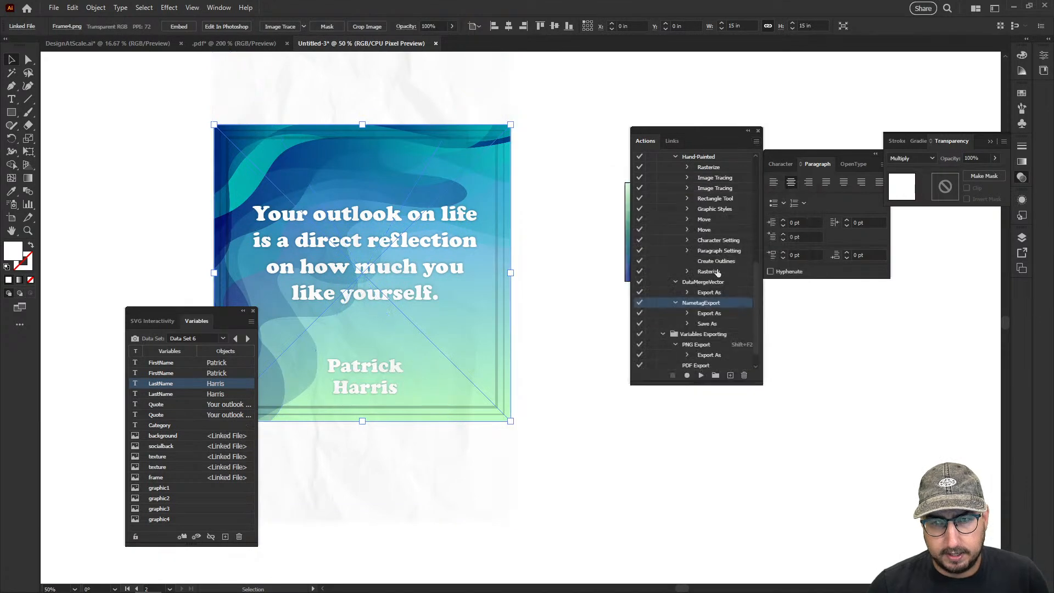
Delete the Save As command from the NametagExport action
left_click(707, 324)
left_click(744, 375)
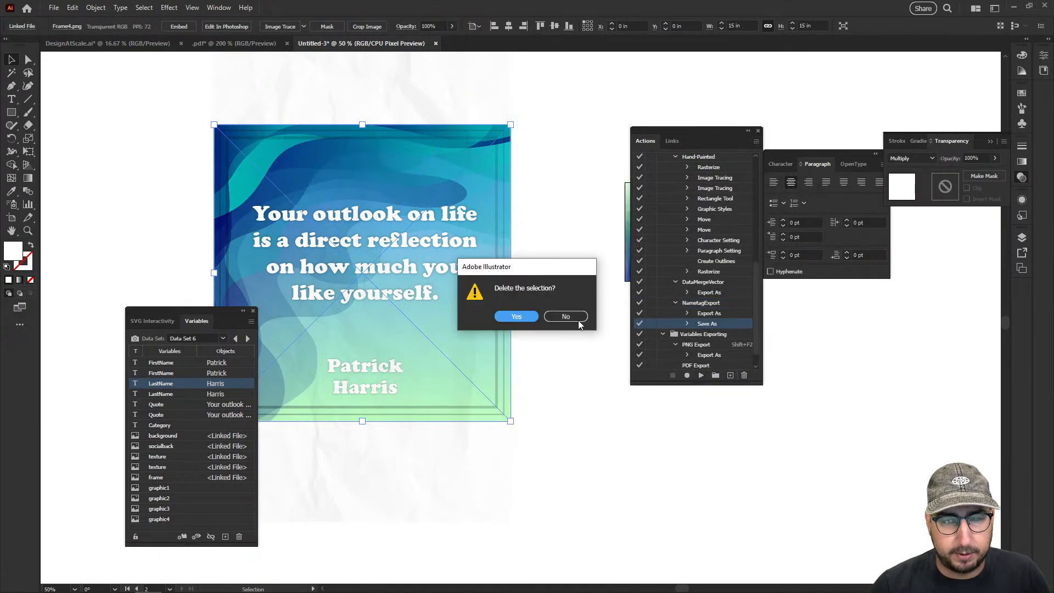
left_click(522, 318)
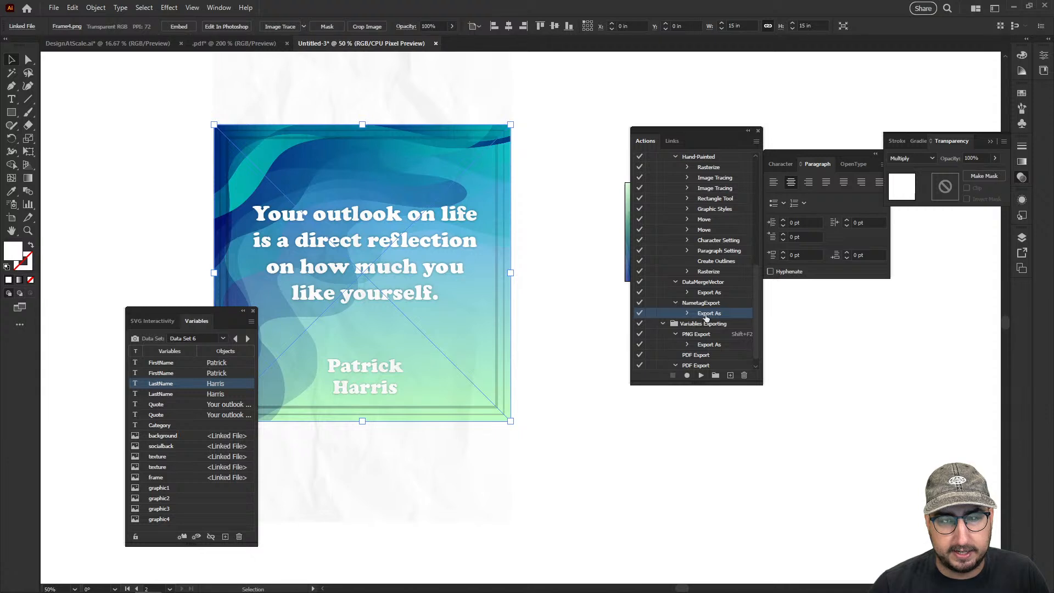
Batch-play the NametagExport action from Default Actions on the data sets, naming the exported files by data set name
left_click(687, 313)
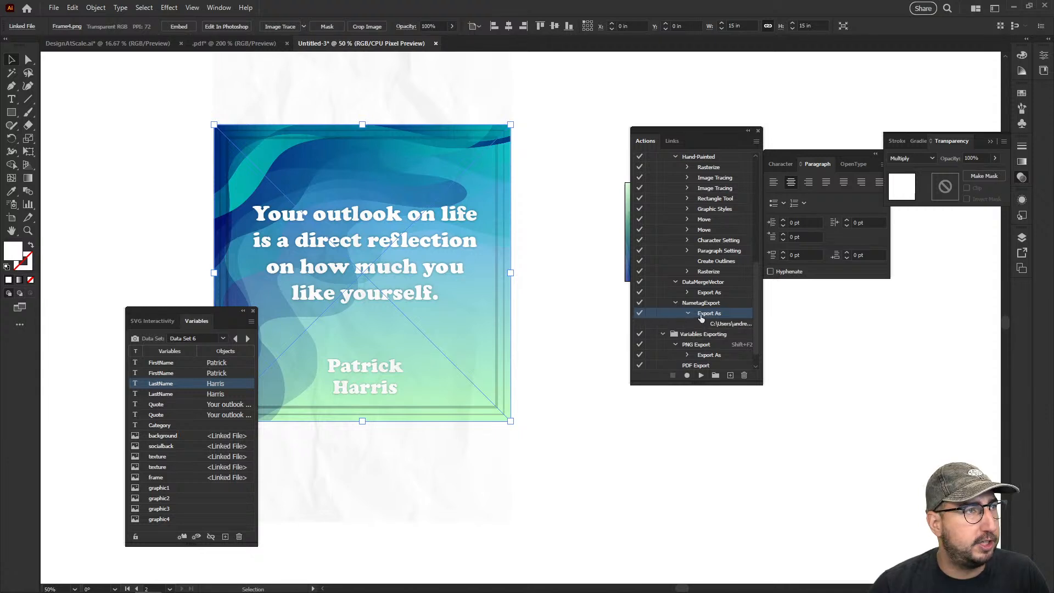
left_click(756, 141)
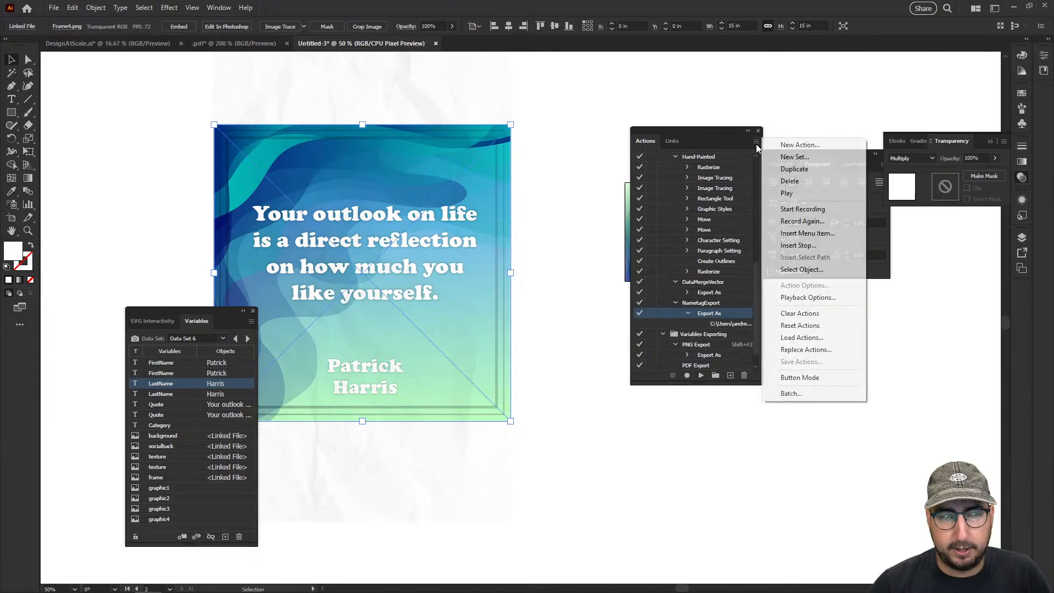
left_click(786, 393)
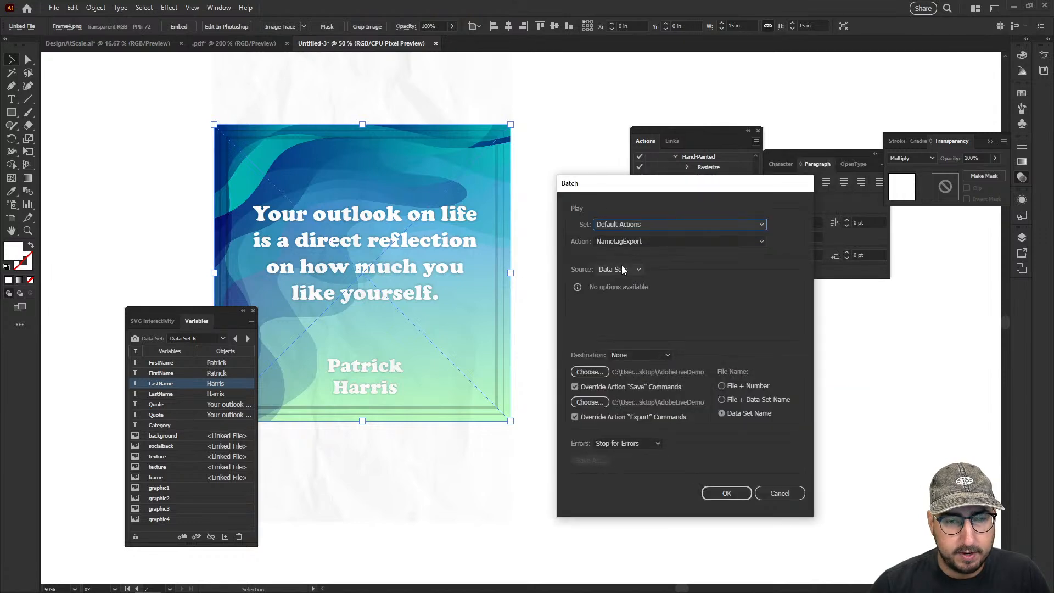
left_click(727, 493)
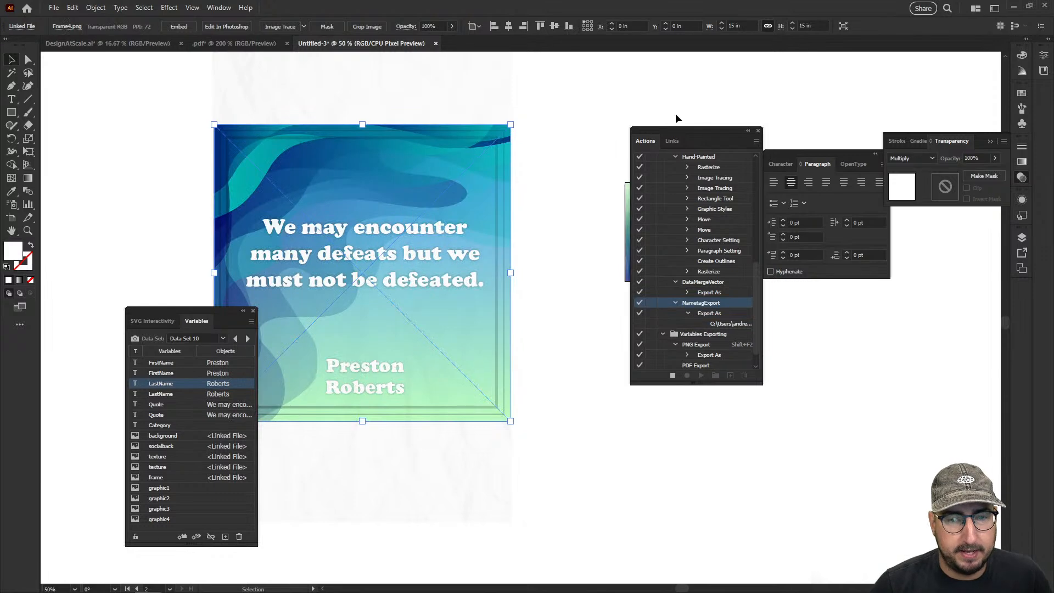
left_click_drag(671, 129, 879, 281)
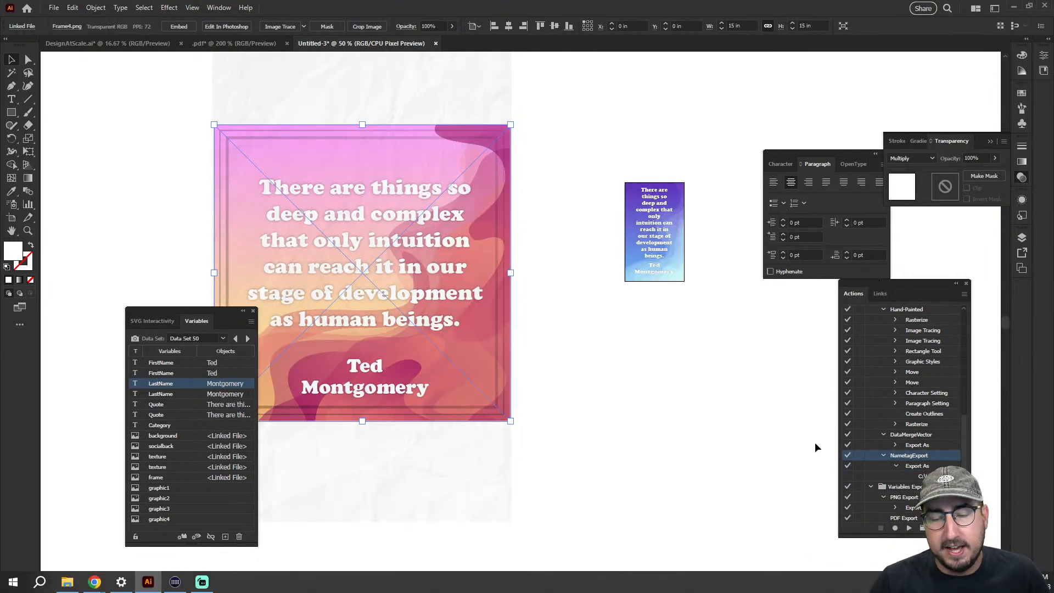
Switch to the AdobeLiveDemo folder in File Explorer and examine the exported data set images as large thumbnails
mouse_move(285, 590)
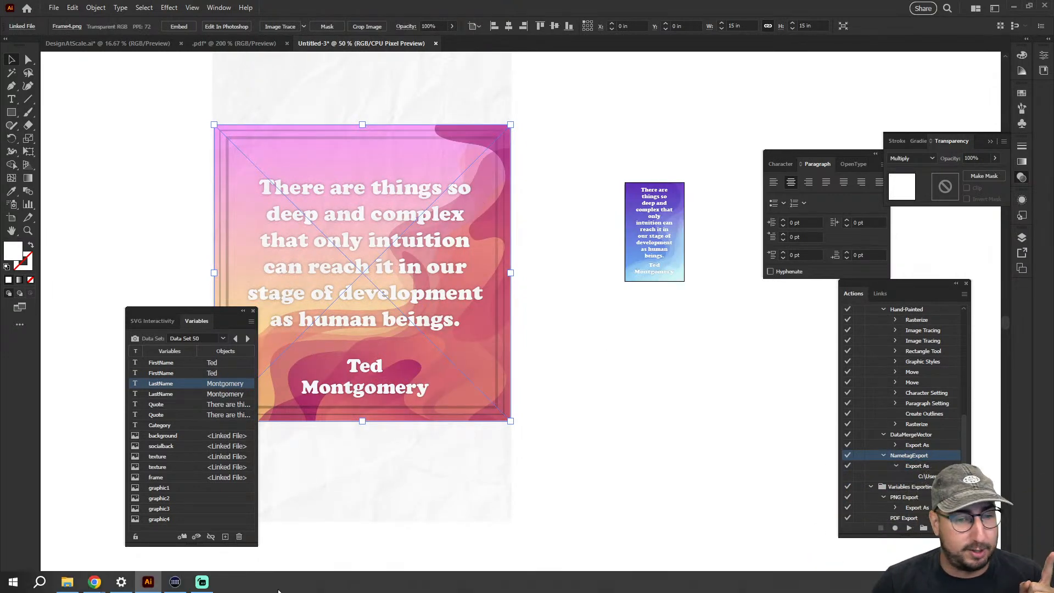
left_click(67, 582)
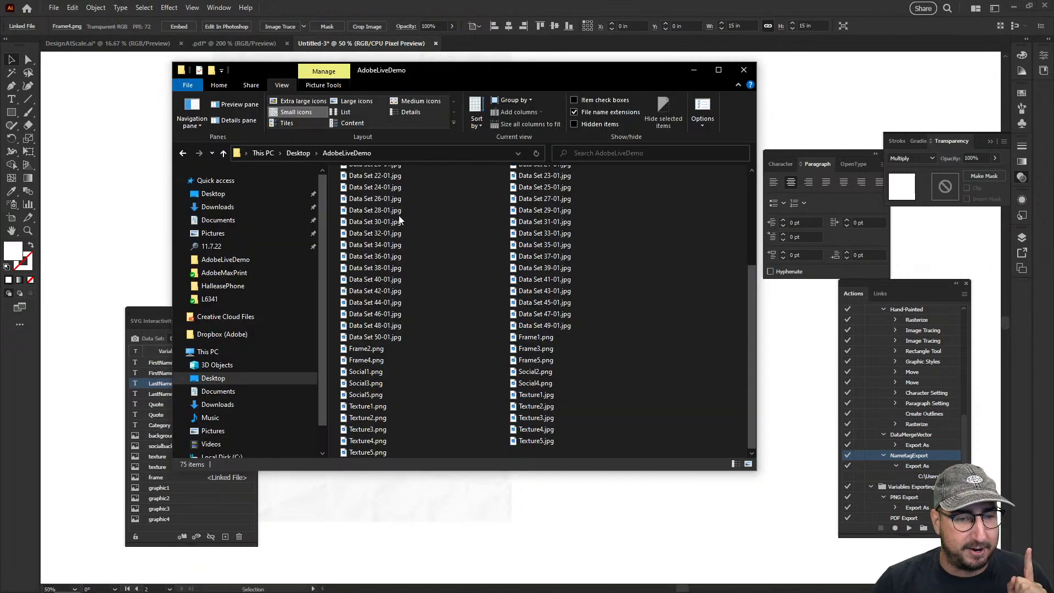
scroll(411, 269, "up", 5)
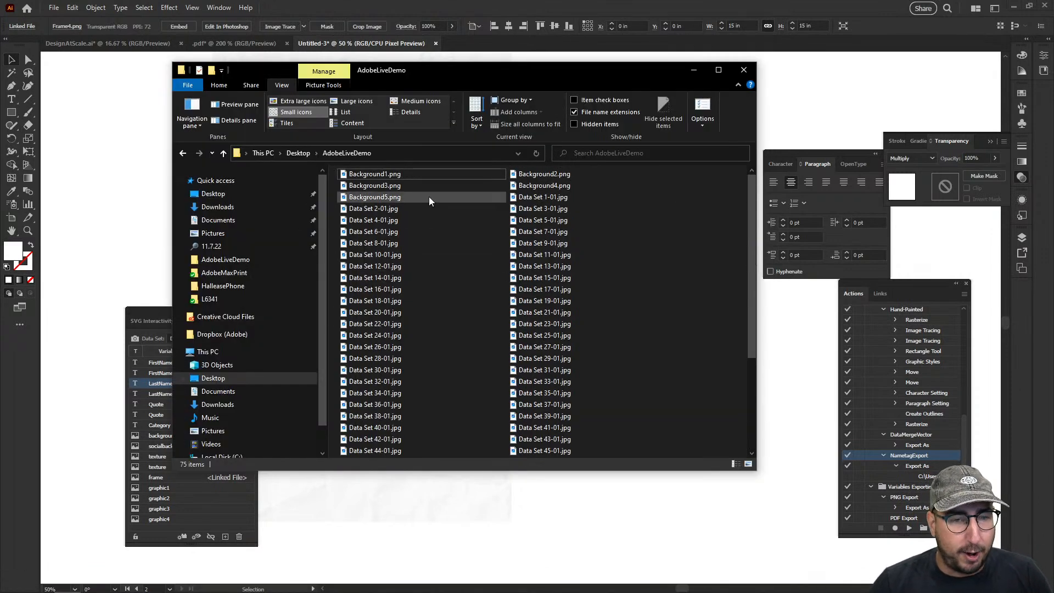
left_click(322, 102)
scroll(506, 278, "down", 5)
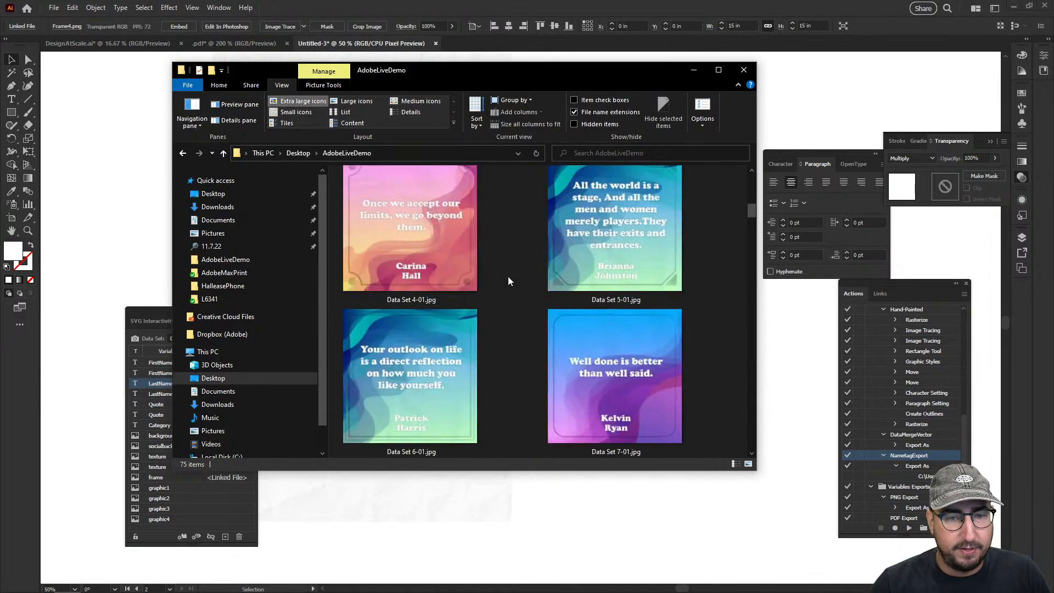
scroll(509, 281, "down", 6)
scroll(508, 281, "down", 6)
scroll(509, 282, "down", 9)
scroll(509, 281, "down", 10)
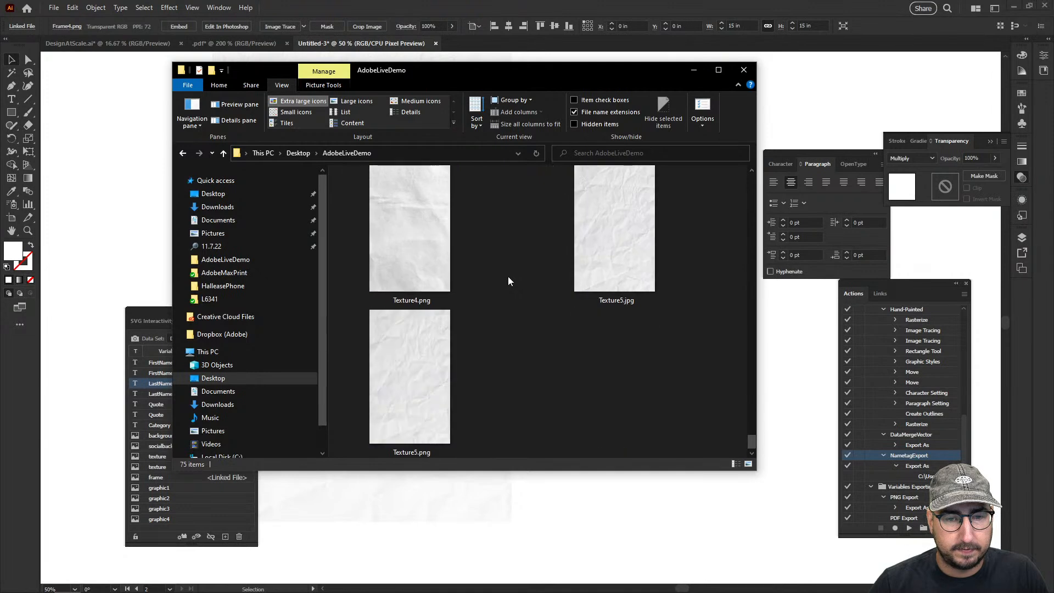
left_click(719, 70)
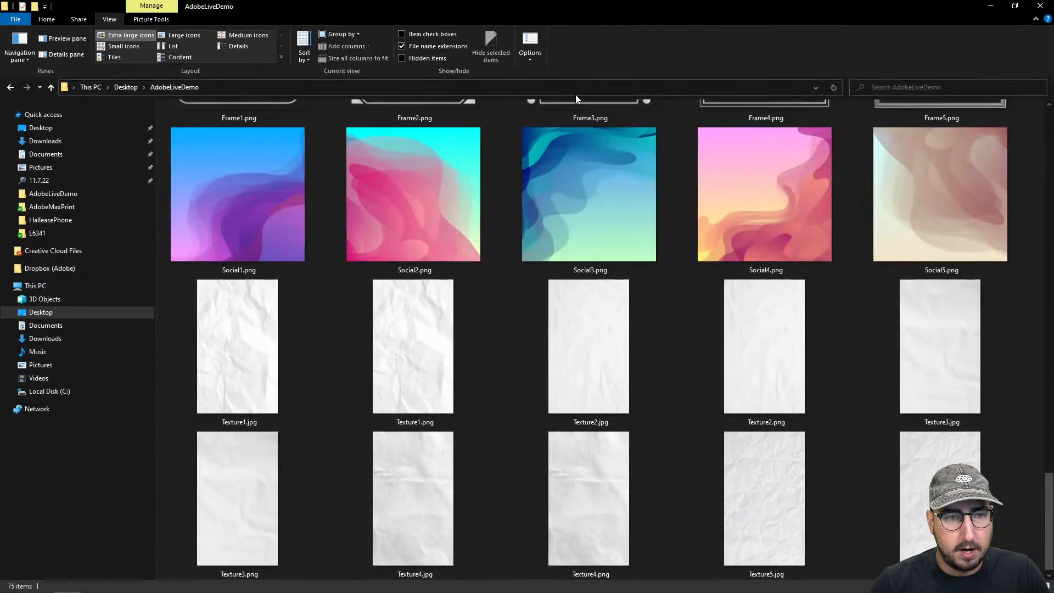
left_click(144, 47)
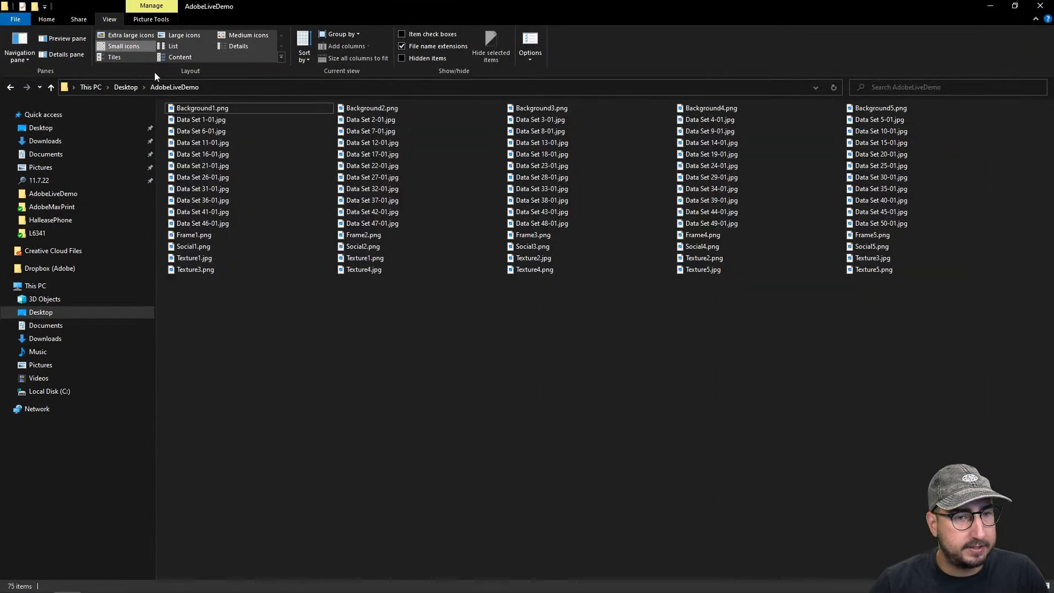
left_click(178, 35)
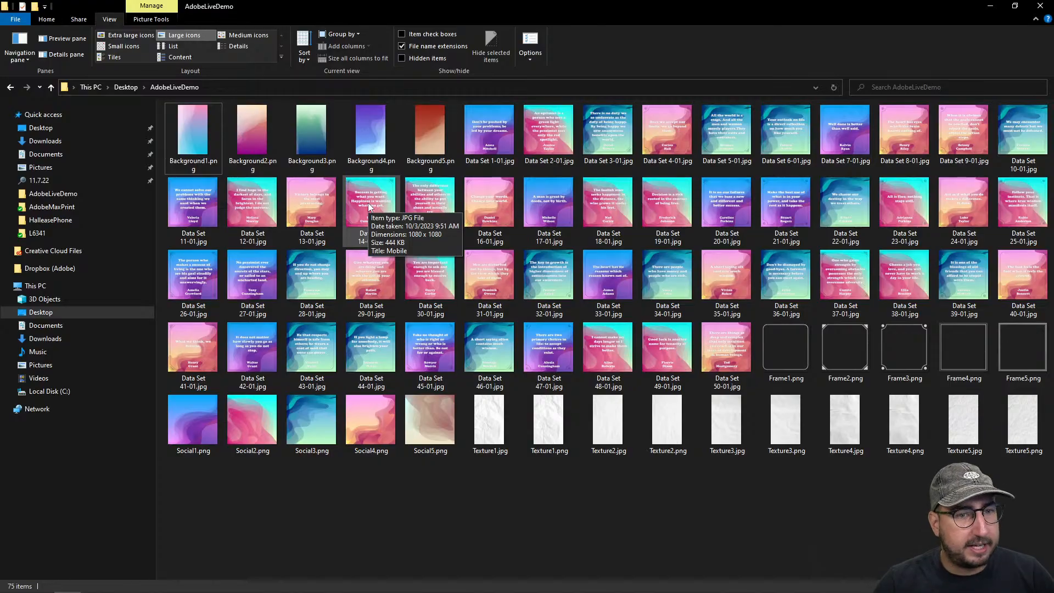
Switch back to Illustrator and start recording a new action named MultiExport in the Default Actions set
key("alt+Tab")
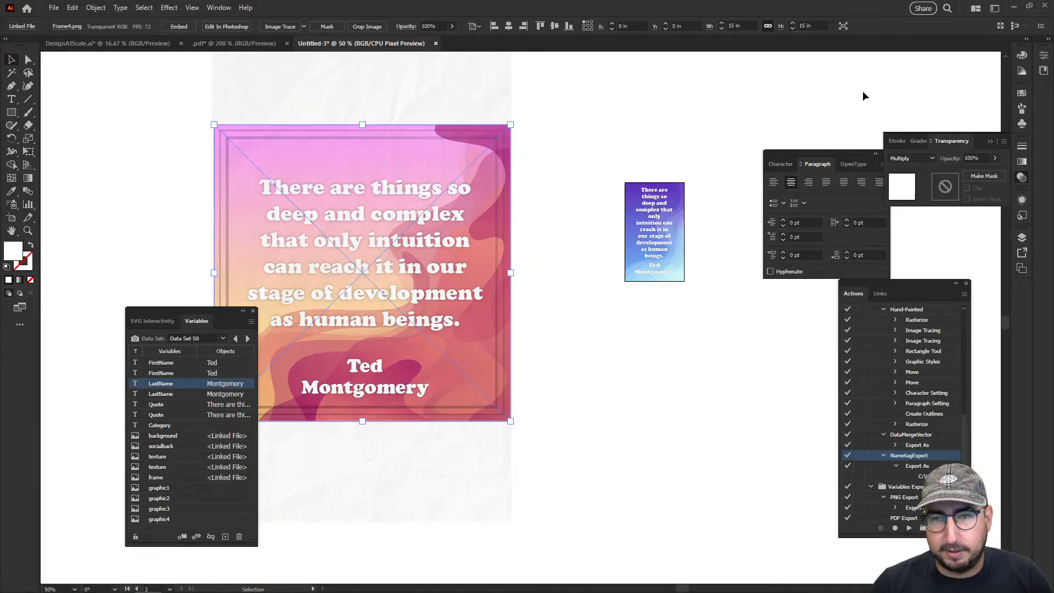
left_click(225, 9)
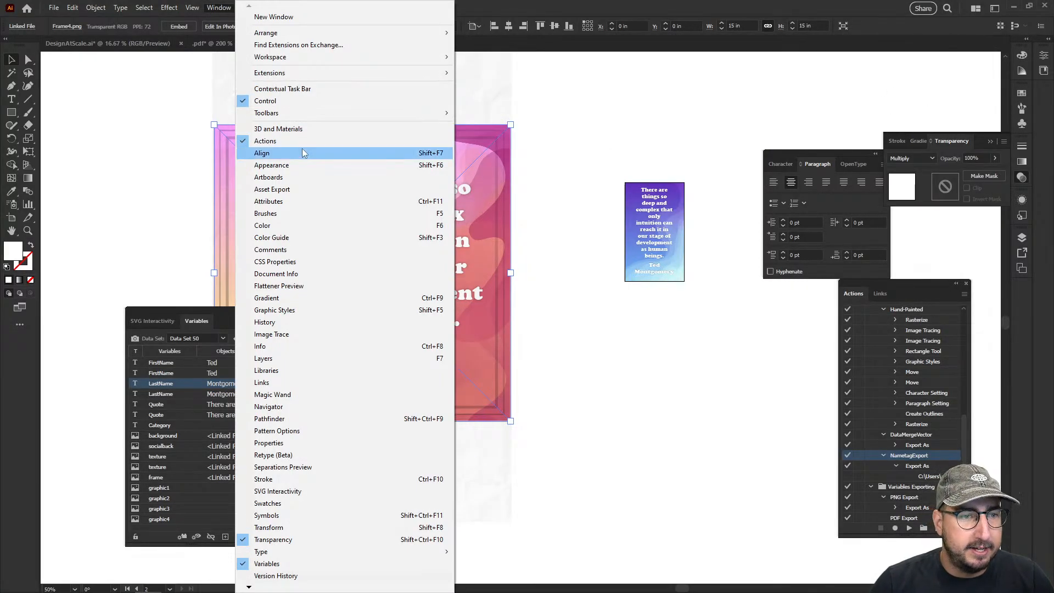
left_click_drag(874, 284, 657, 117)
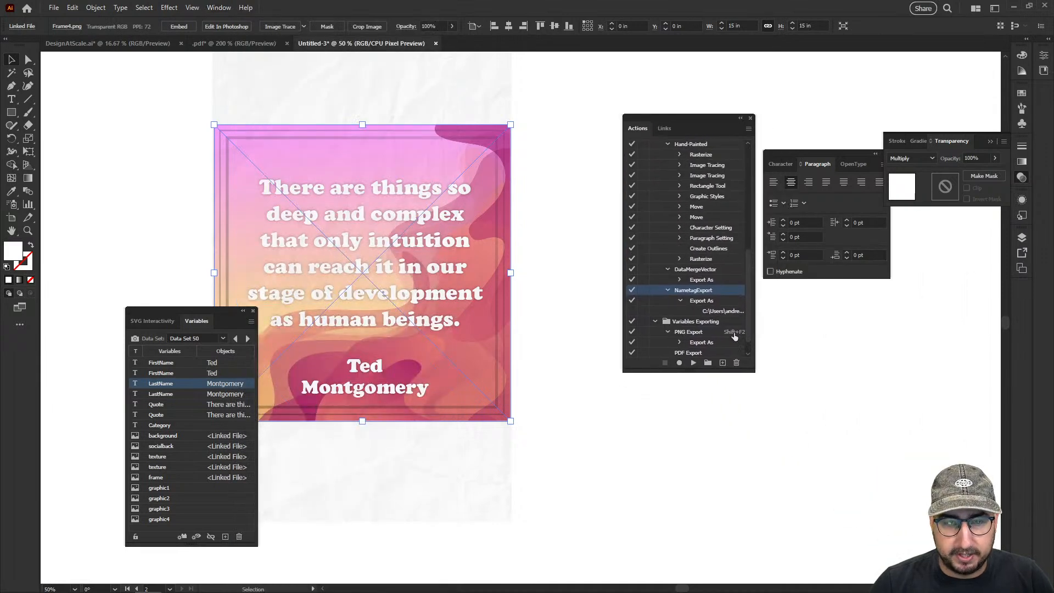
left_click(723, 363)
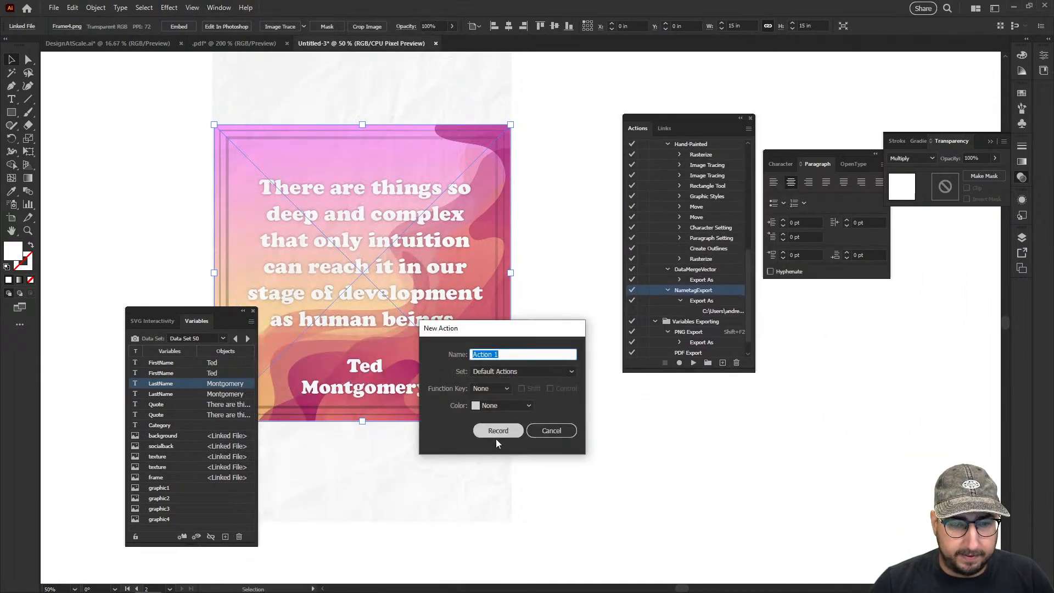
type("Mul")
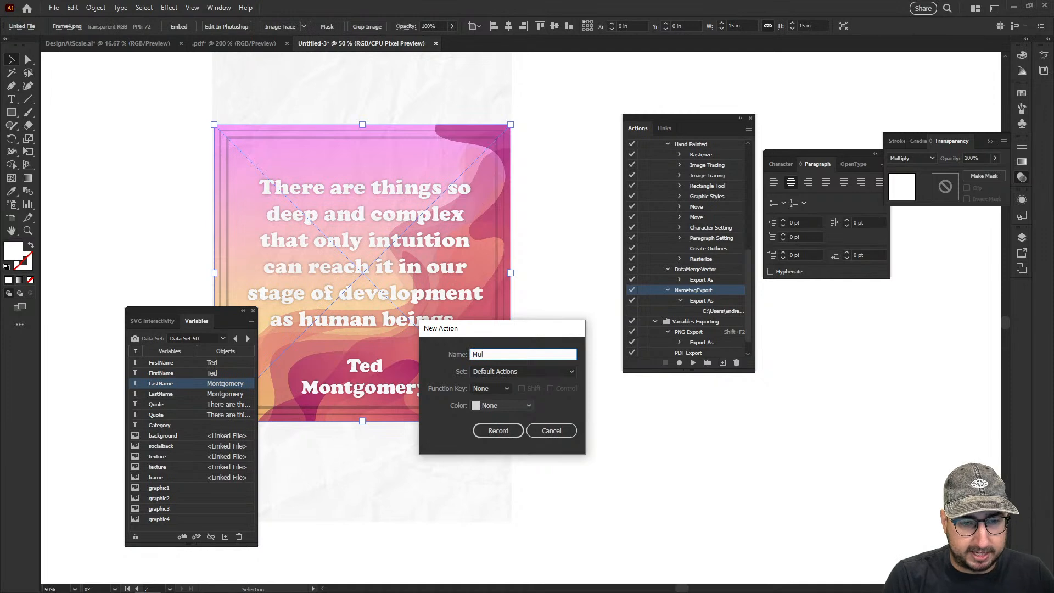
type("tiExport")
key("Return")
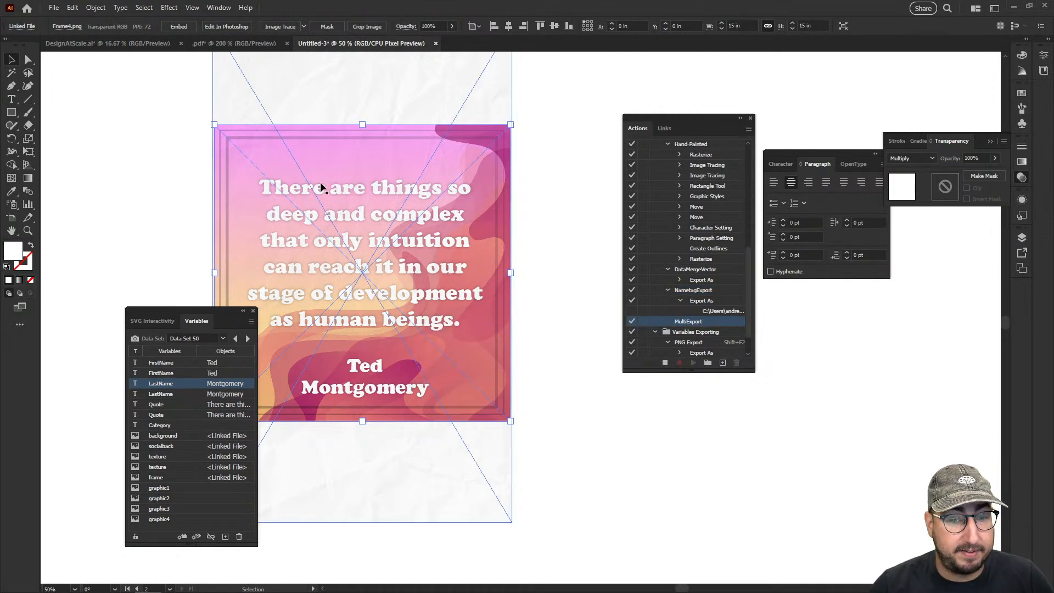
Start a JPEG export that uses artboards in the range 1-2 with the artboard suffix enabled
left_click(54, 9)
mouse_move(123, 247)
left_click(236, 257)
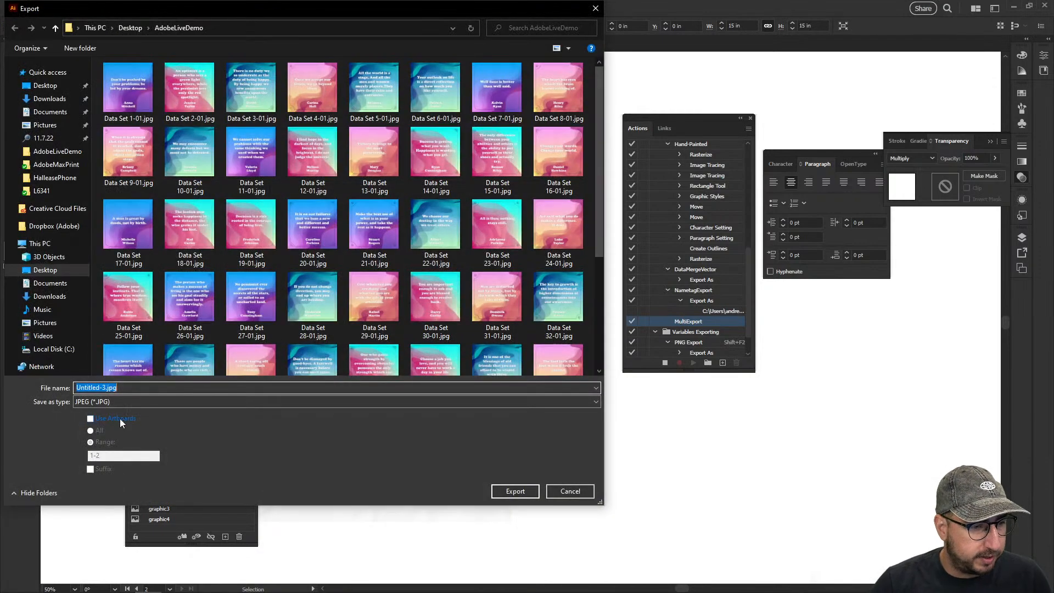
left_click(120, 418)
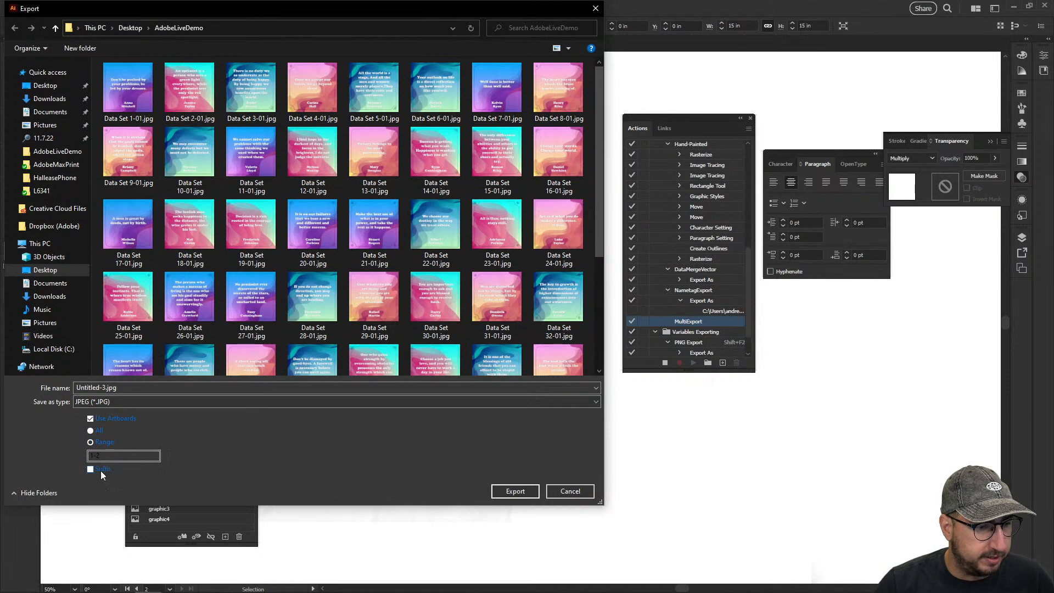
left_click(101, 470)
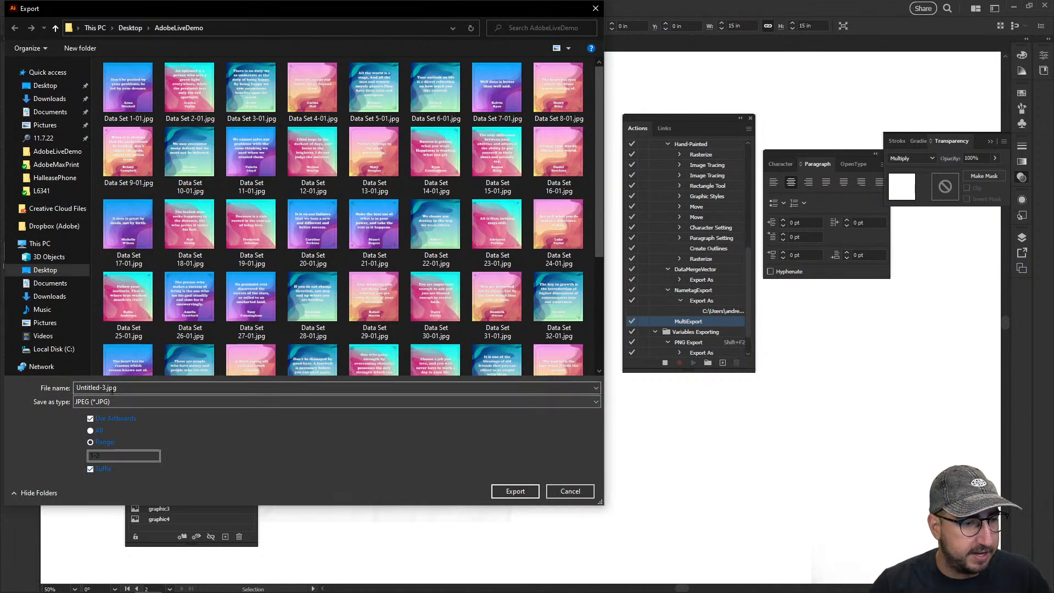
Create a folder named Test inside AdobeLiveDemo and open it as the export destination
left_click(88, 49)
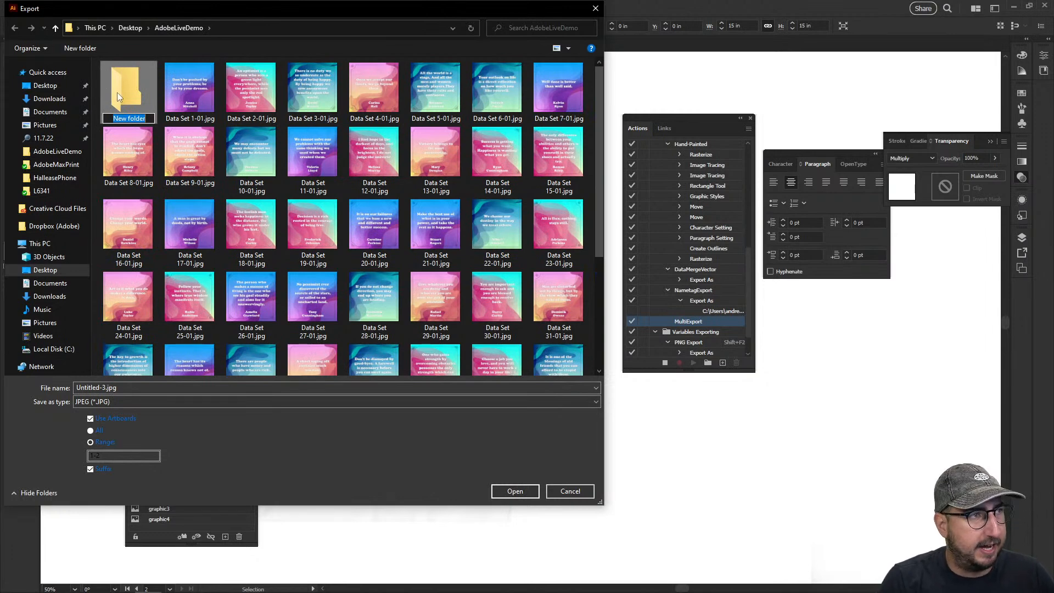
type("T")
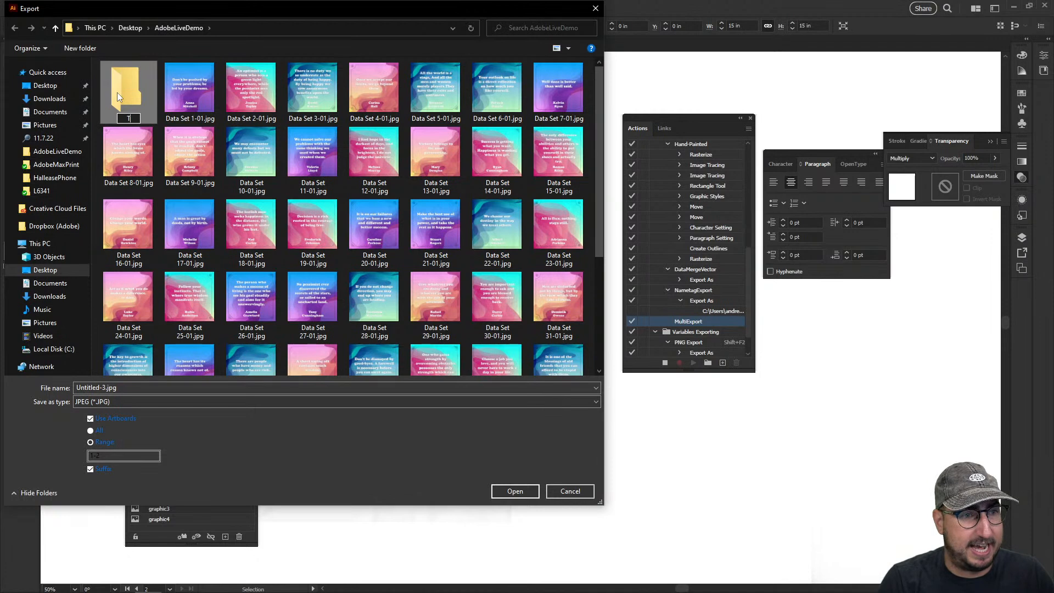
type("est")
key("Return")
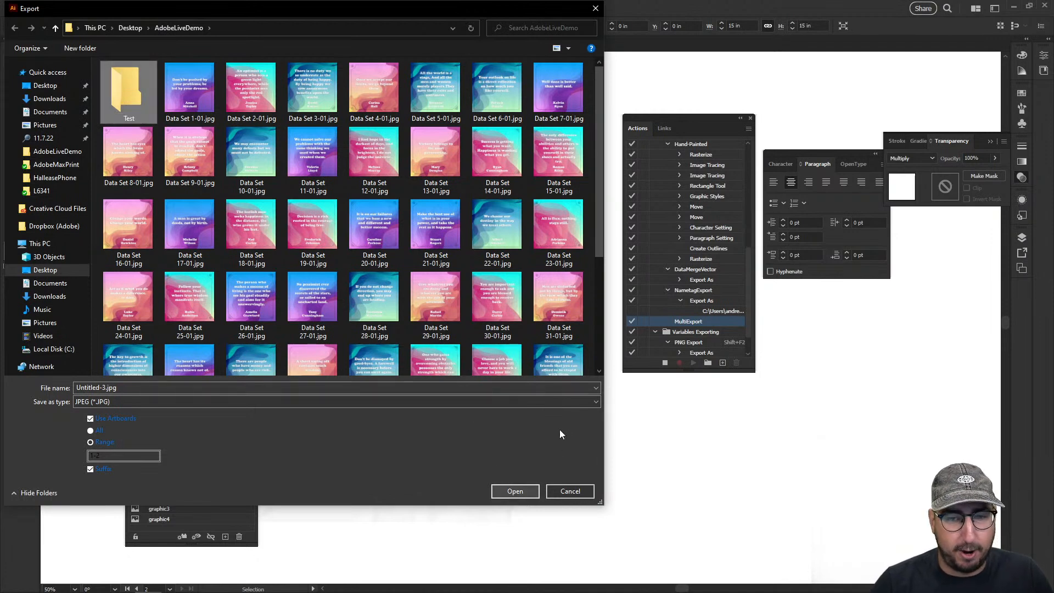
double_click(125, 87)
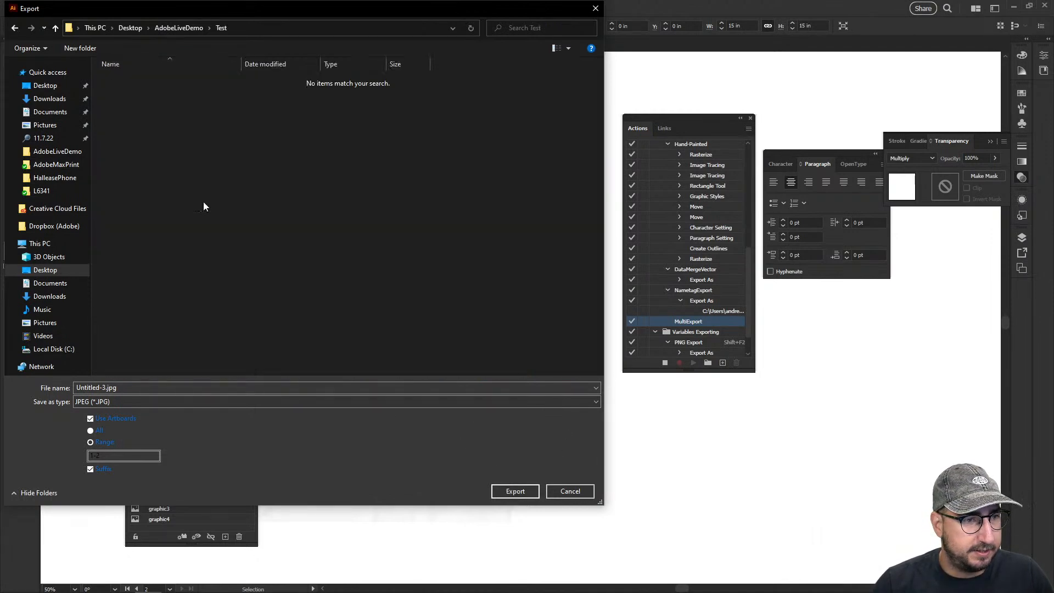
Export both artboards as RGB JPEGs at maximum quality 10 and 72 ppi to capture the export in the MultiExport action
left_click(513, 493)
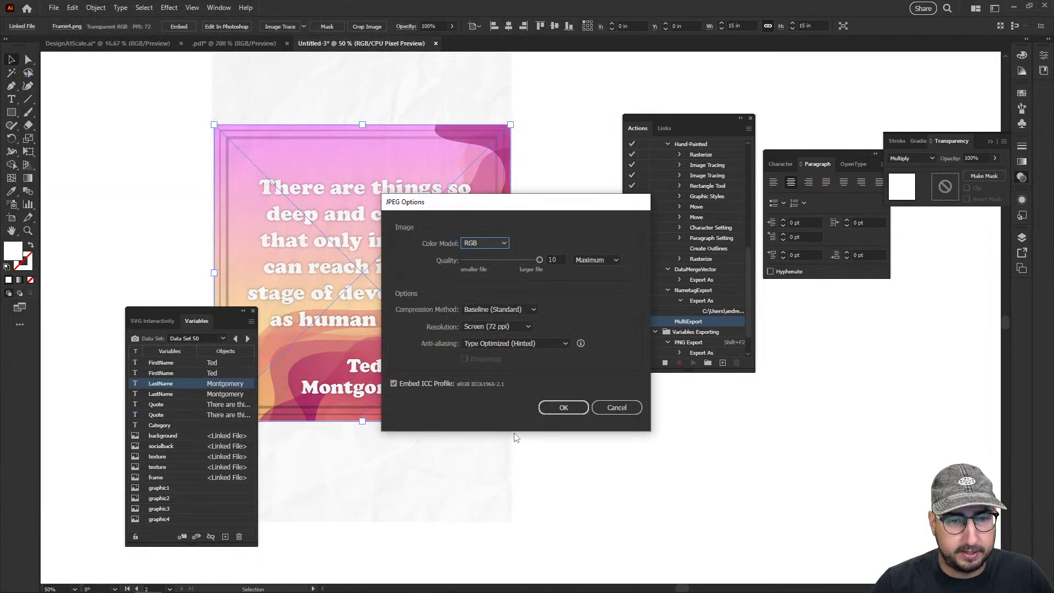
left_click(557, 407)
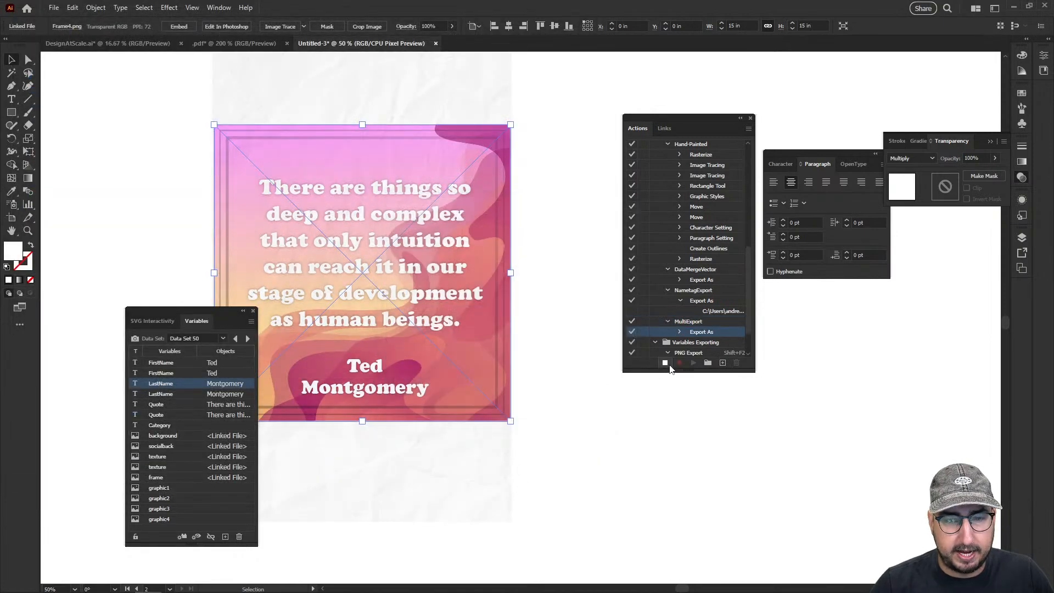
Batch-run MultiExport over the data sets with both override folders set to AdobeLiveDemo's Test folder, and move the Actions panel away from the other artboard
left_click(748, 128)
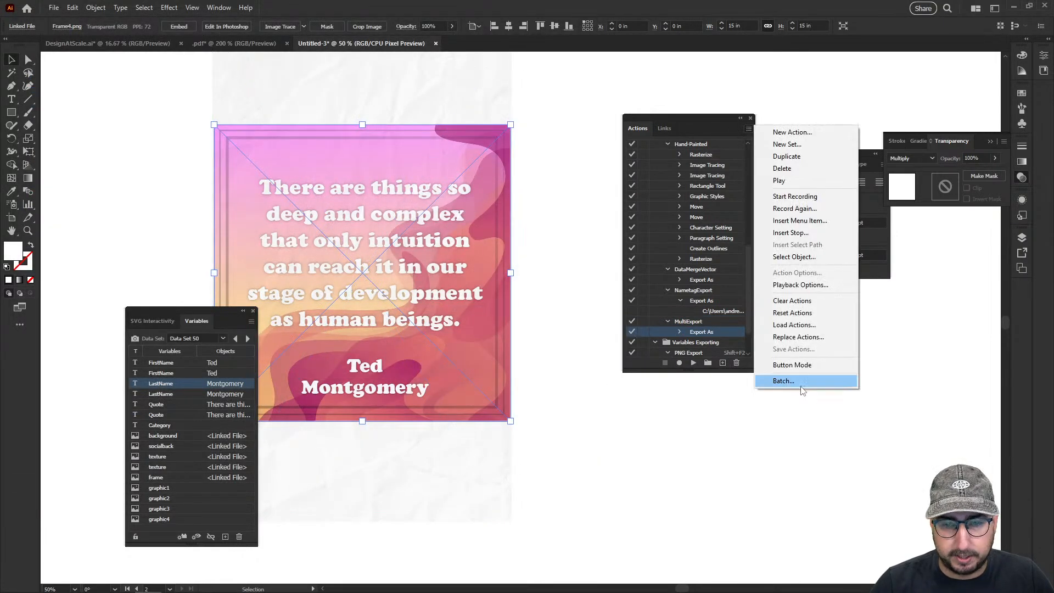
left_click(785, 381)
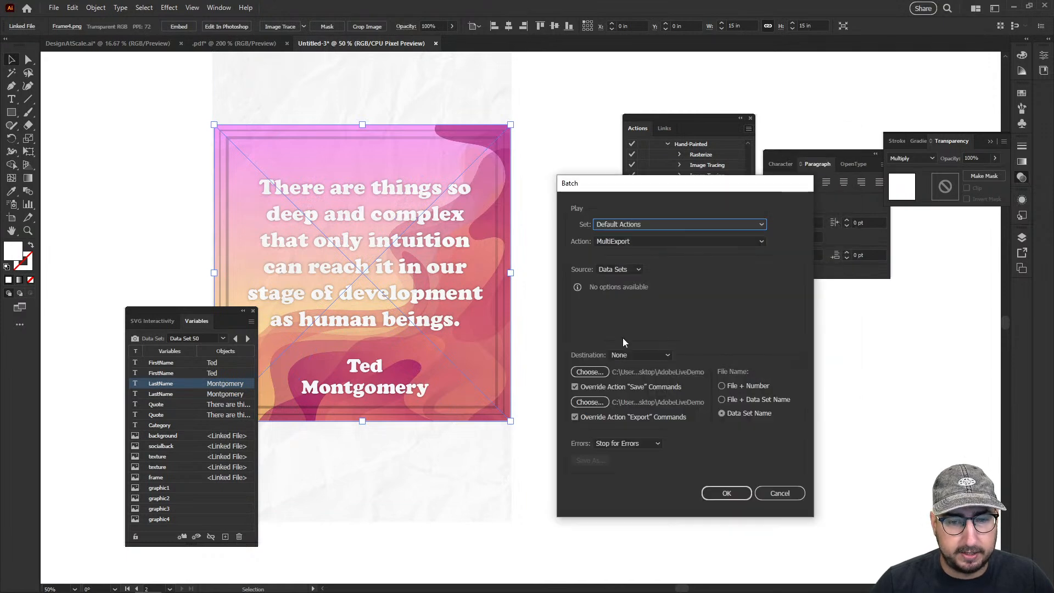
left_click(599, 372)
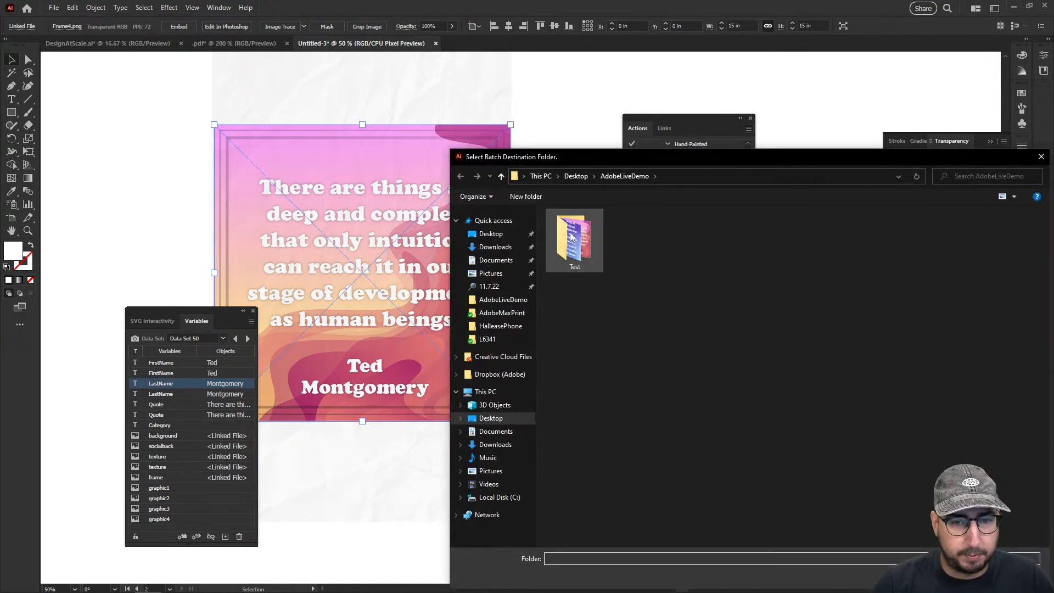
left_click(958, 577)
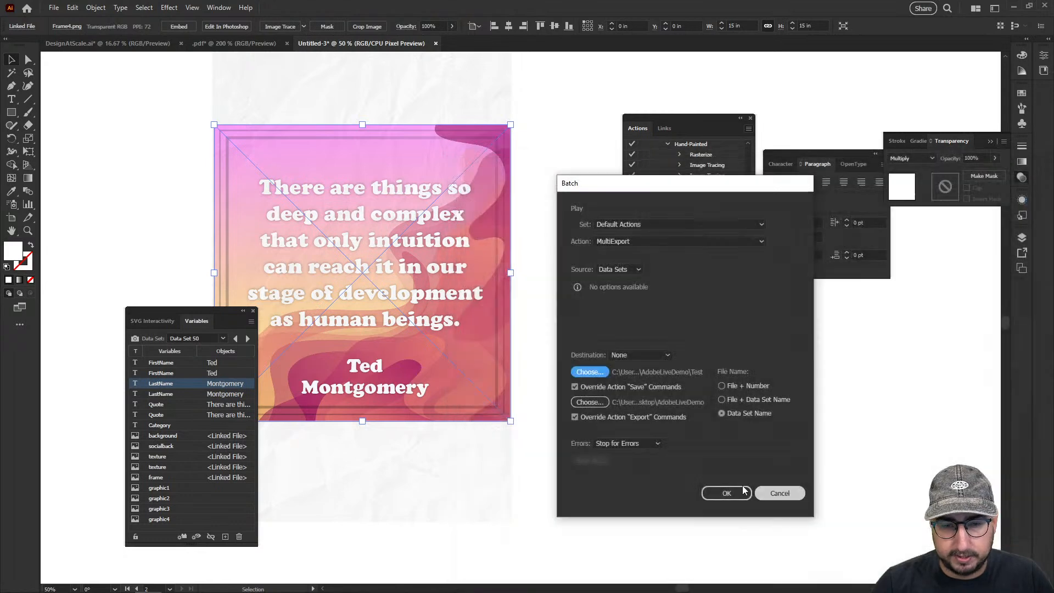
left_click(603, 405)
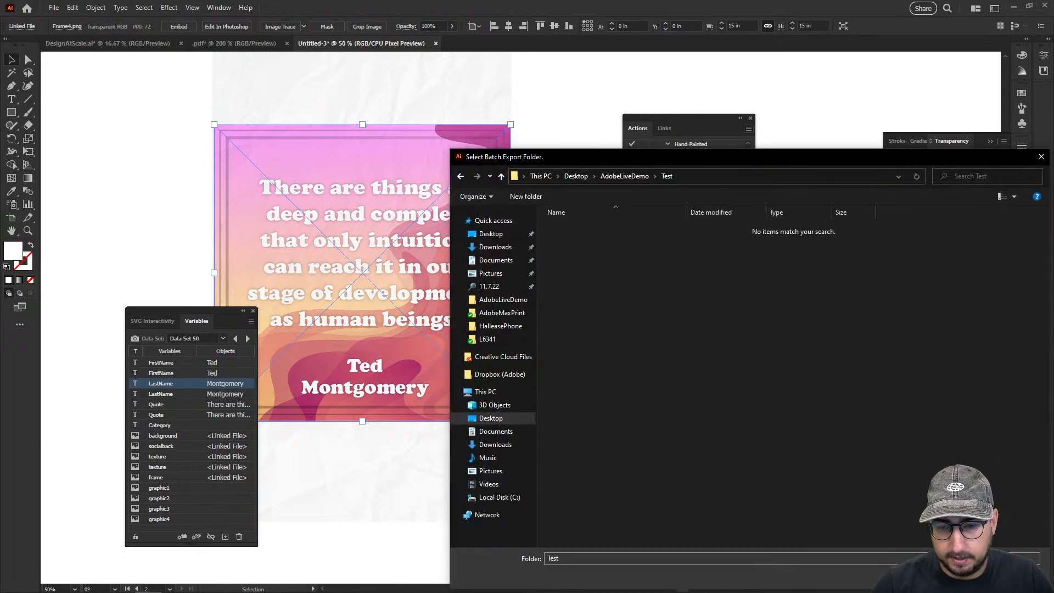
left_click(958, 577)
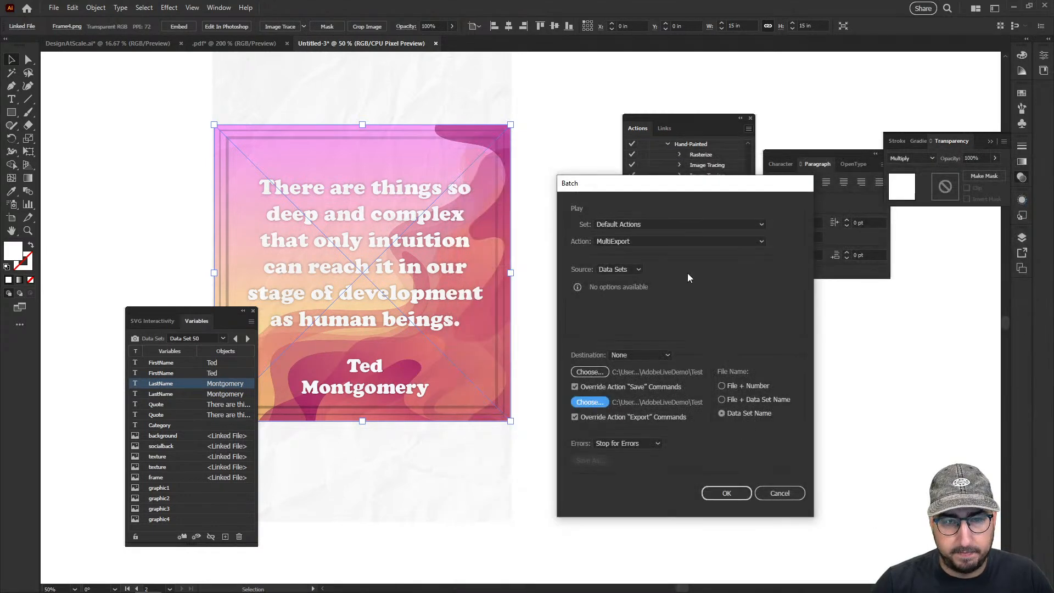
left_click(727, 493)
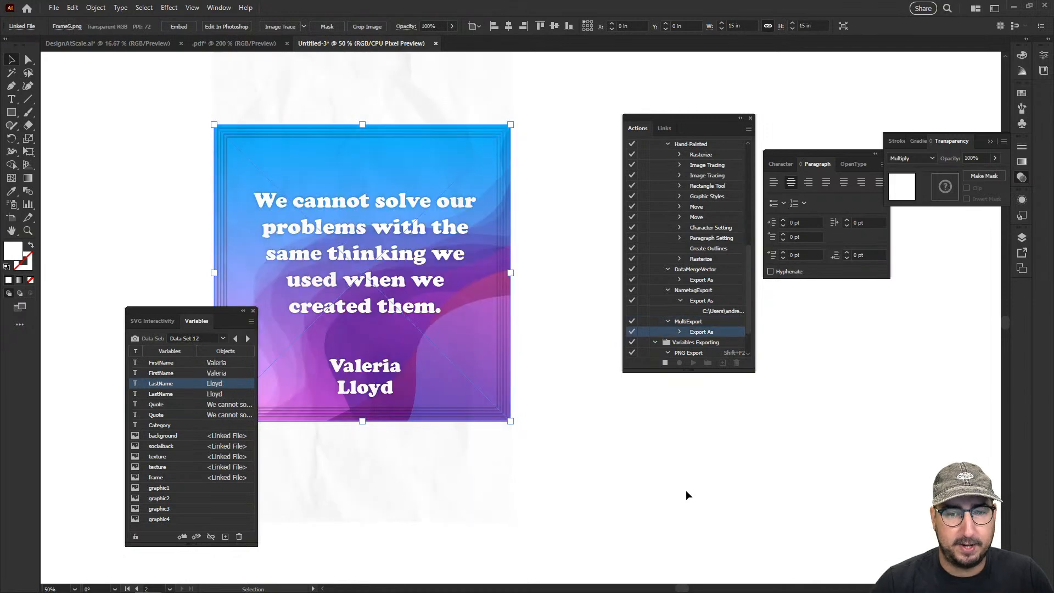
left_click_drag(671, 116, 890, 324)
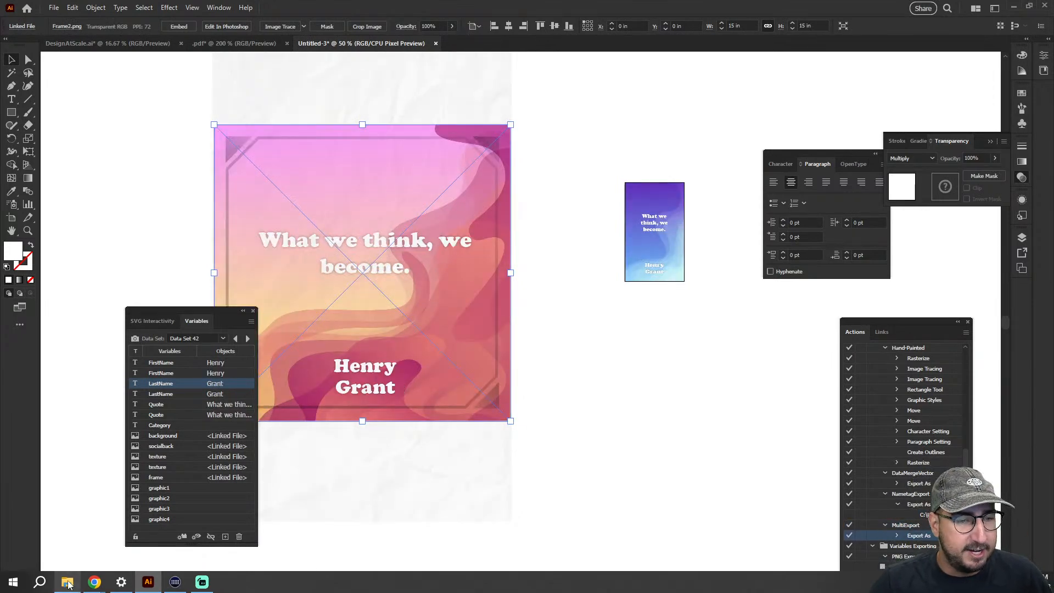
Switch to File Explorer, open the Test folder in AdobeLiveDemo and examine the exported images as extra large thumbnails
mouse_move(92, 583)
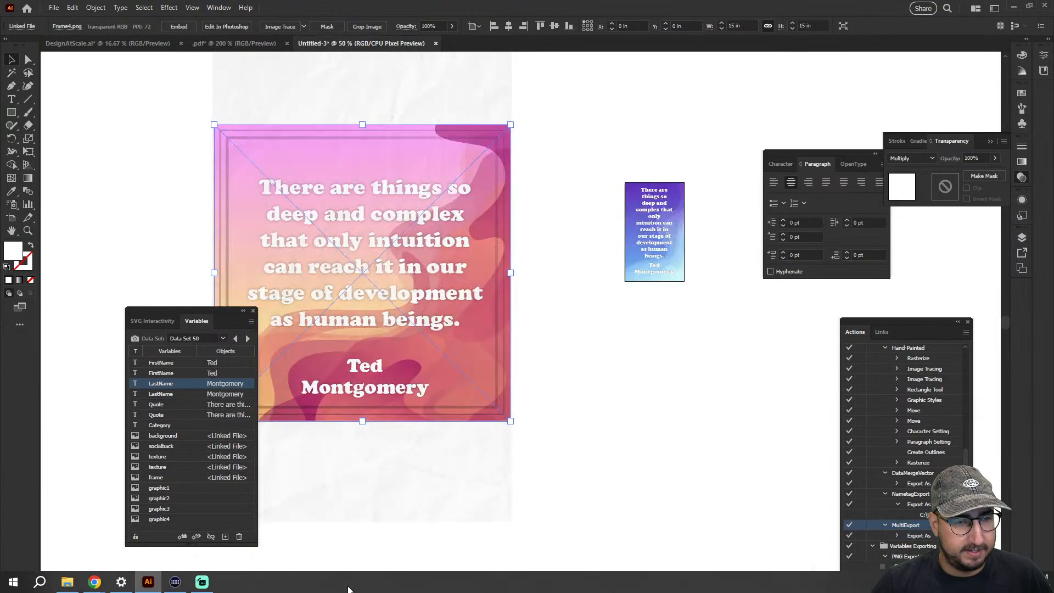
left_click(67, 581)
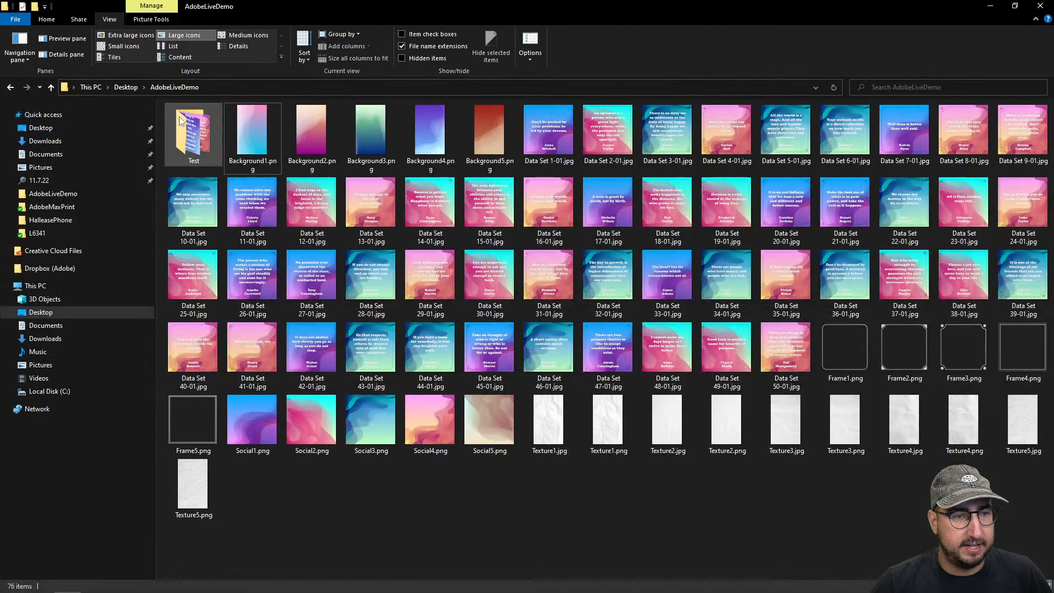
double_click(192, 129)
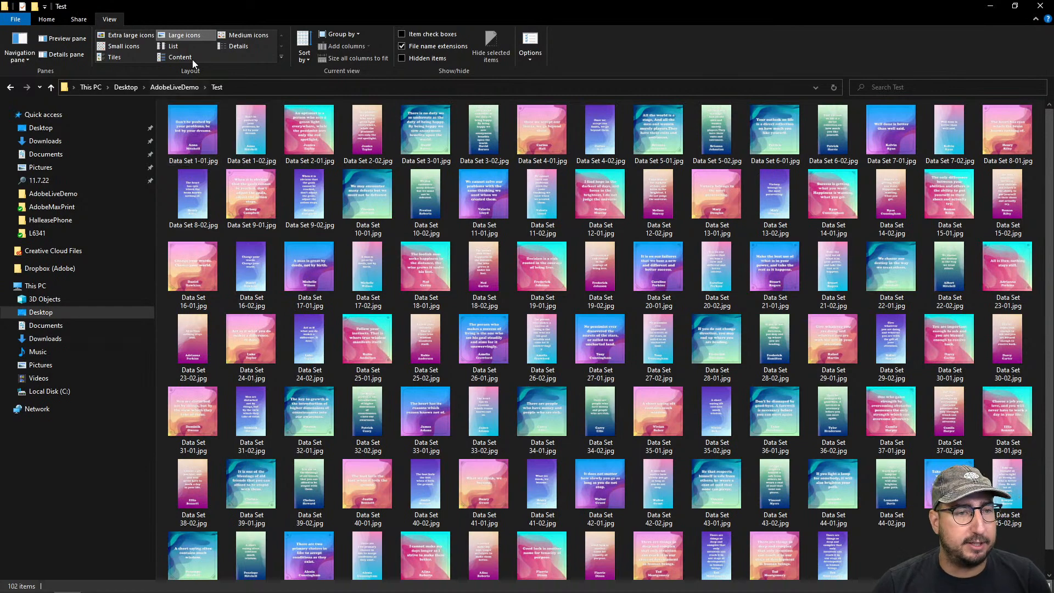
left_click(131, 35)
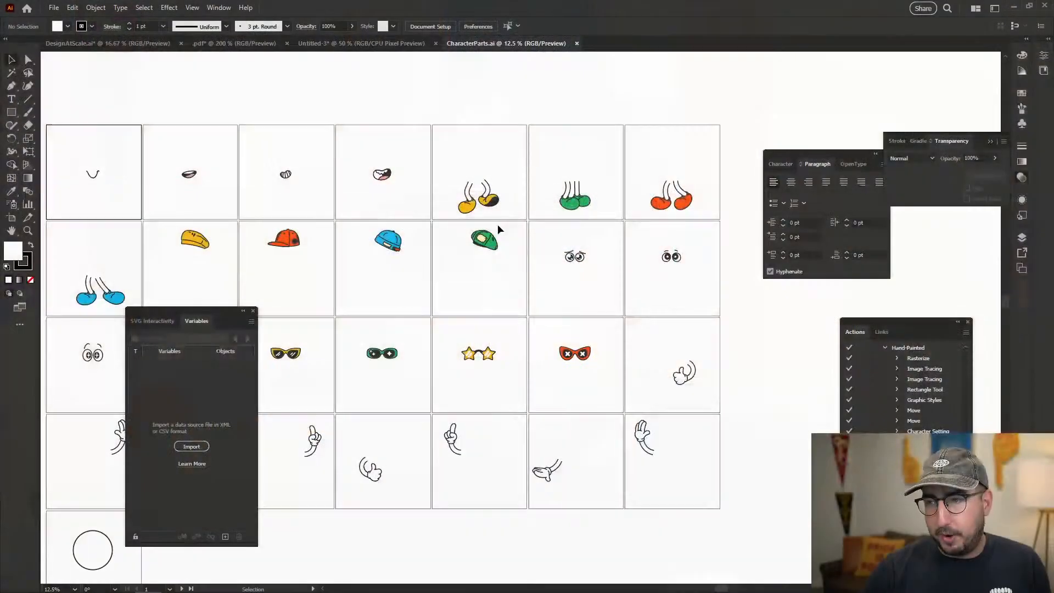
Move the Paragraph panel clear of the artboards in CharacterParts.ai and look over the character parts
left_click_drag(429, 279, 597, 206)
left_click_drag(492, 304, 502, 296)
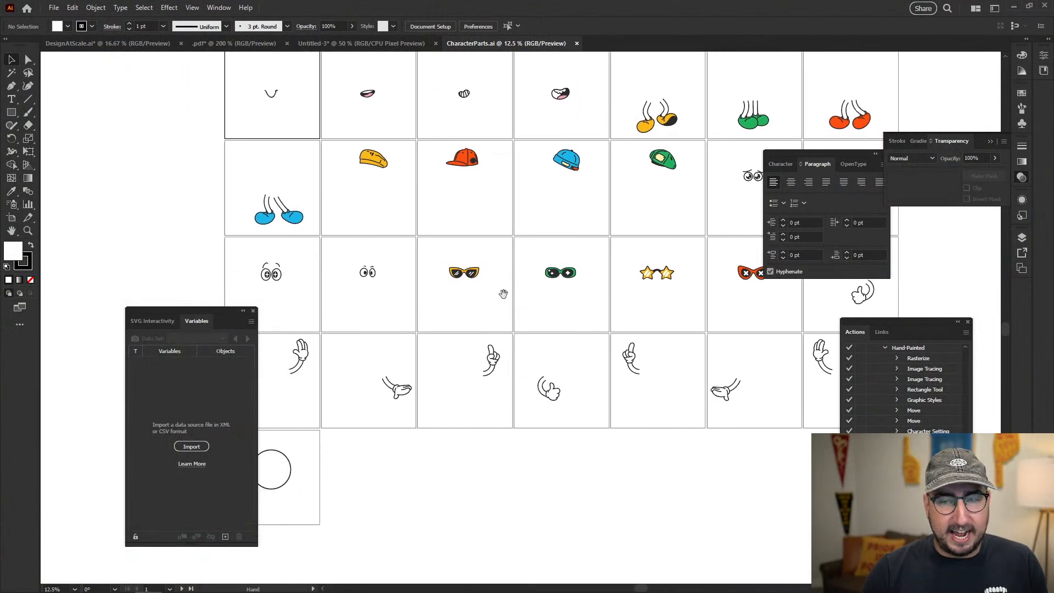
left_click_drag(795, 157, 930, 225)
left_click_drag(697, 196, 637, 235)
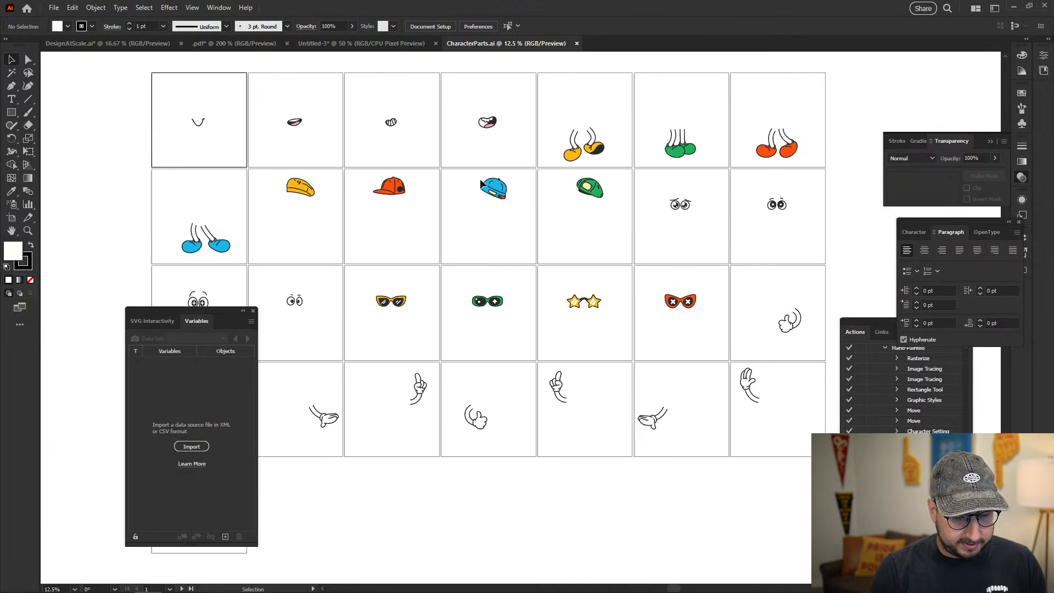
Open FinalCharacter.ai from the CharacterParts folder inside the desktop's Test folder
key("ctrl+o")
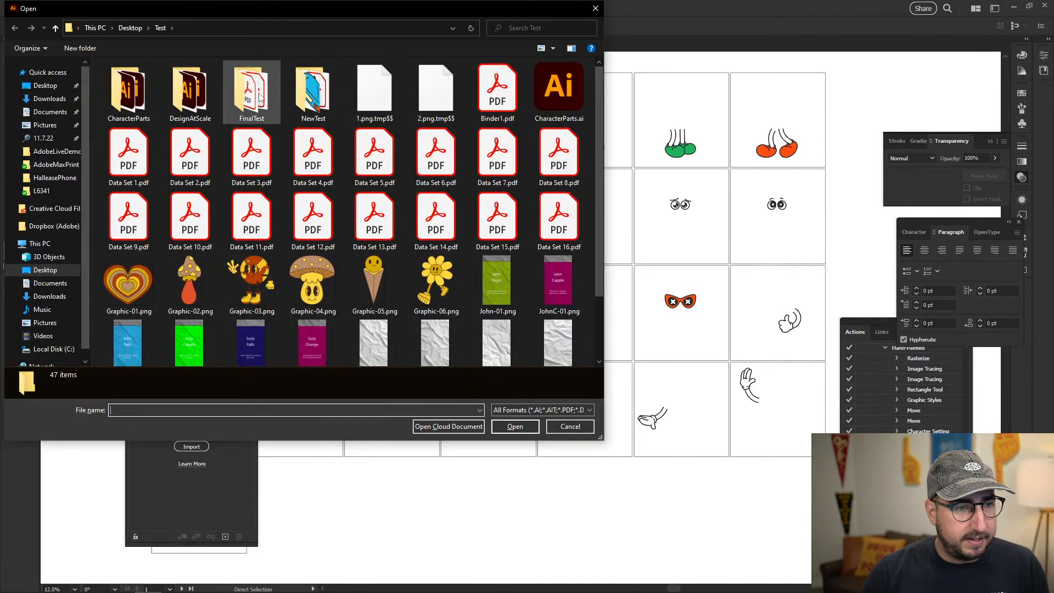
scroll(144, 102, "down", 2)
scroll(142, 106, "up", 2)
double_click(138, 91)
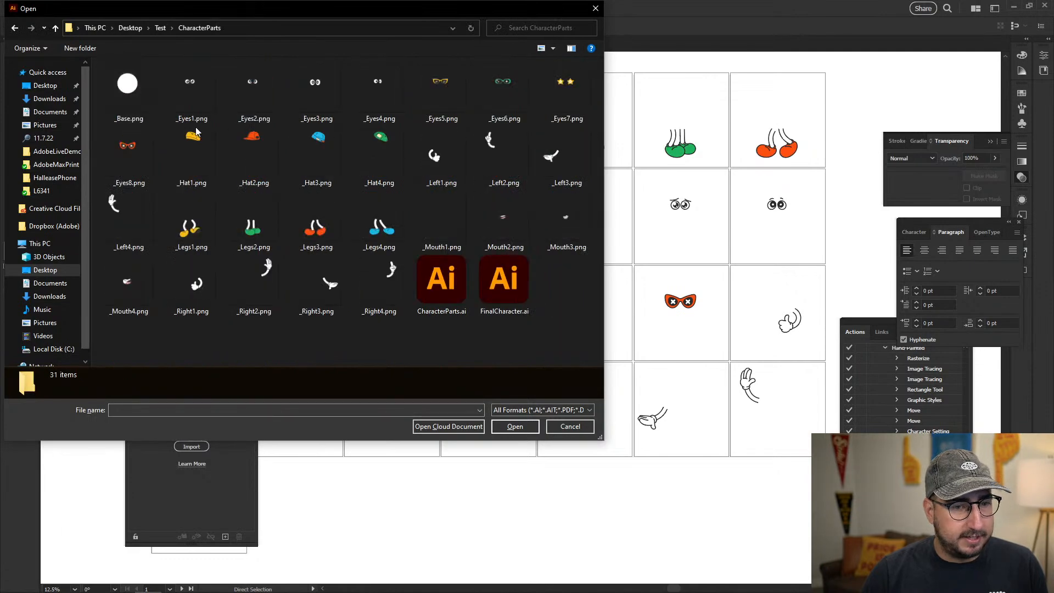
left_click(503, 280)
left_click(514, 427)
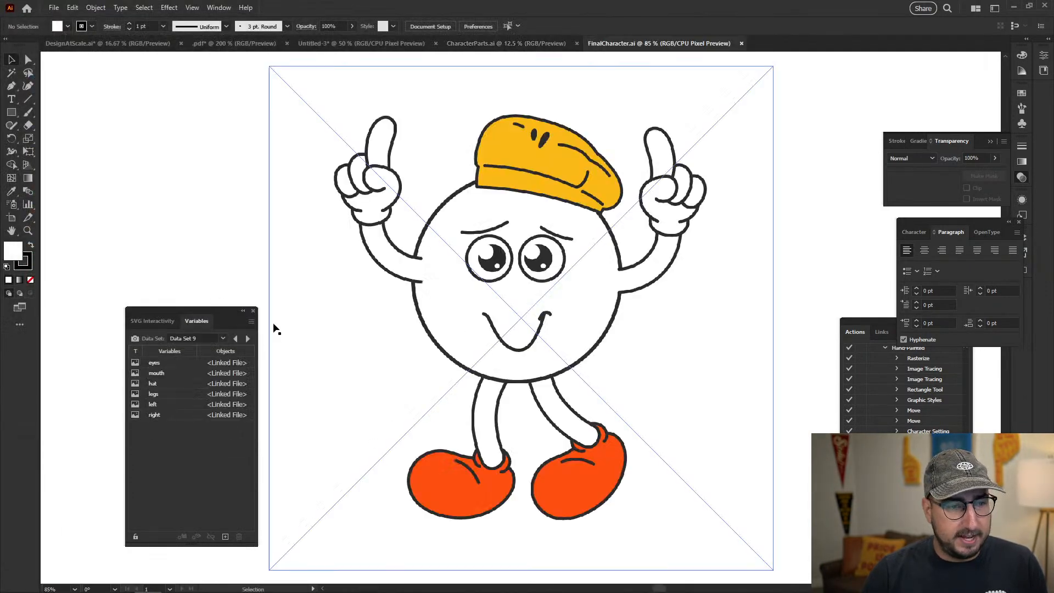
Preview Data Sets 1 through 8 on the character in FinalCharacter.ai, and return to the CharacterParts.ai document
left_click(223, 338)
left_click(213, 350)
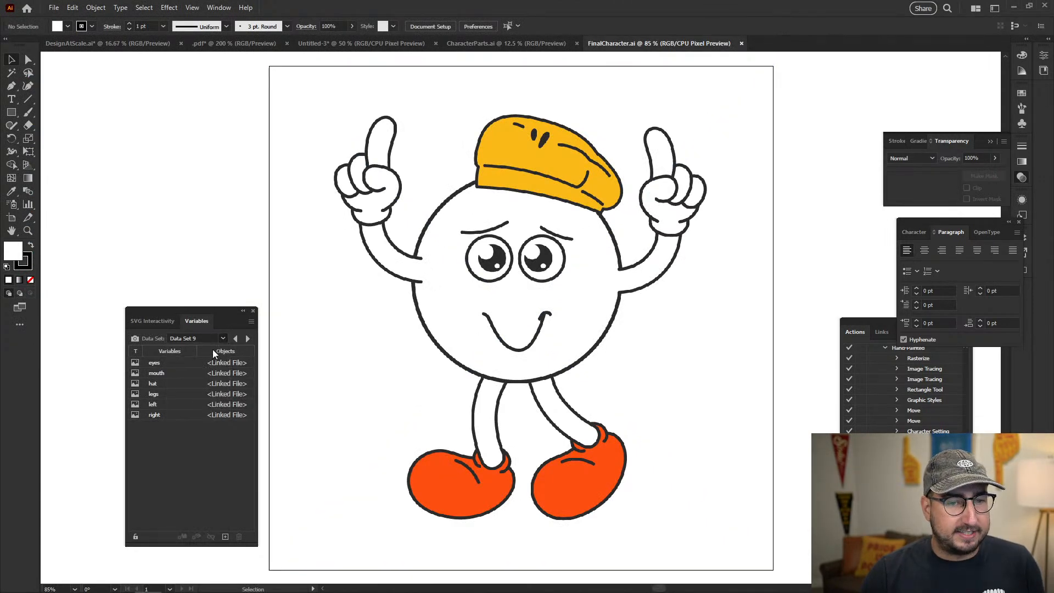
left_click(246, 339)
left_click(246, 339)
left_click(246, 340)
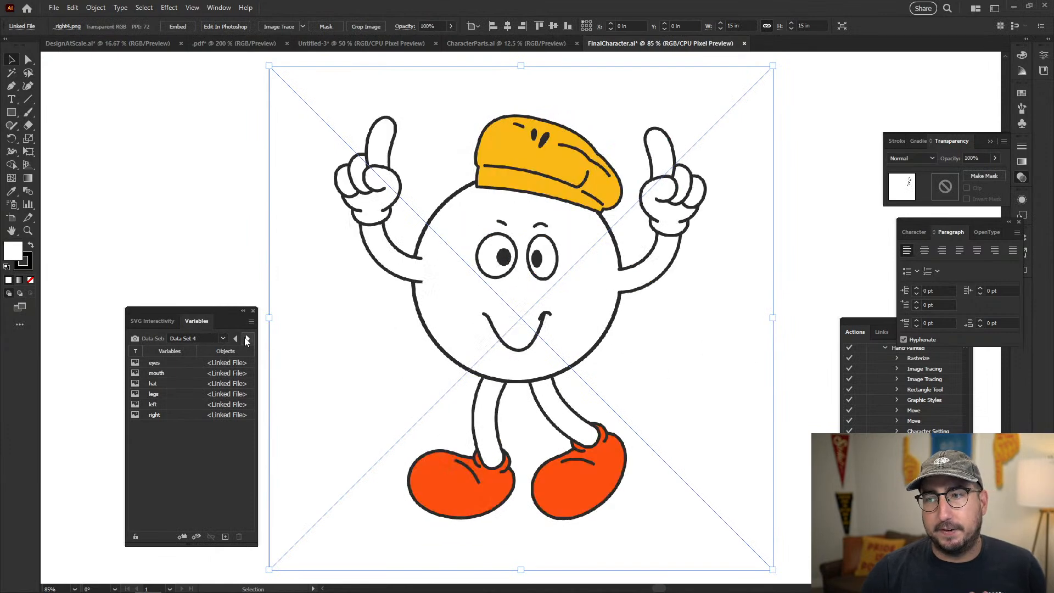
left_click(247, 339)
left_click(247, 339)
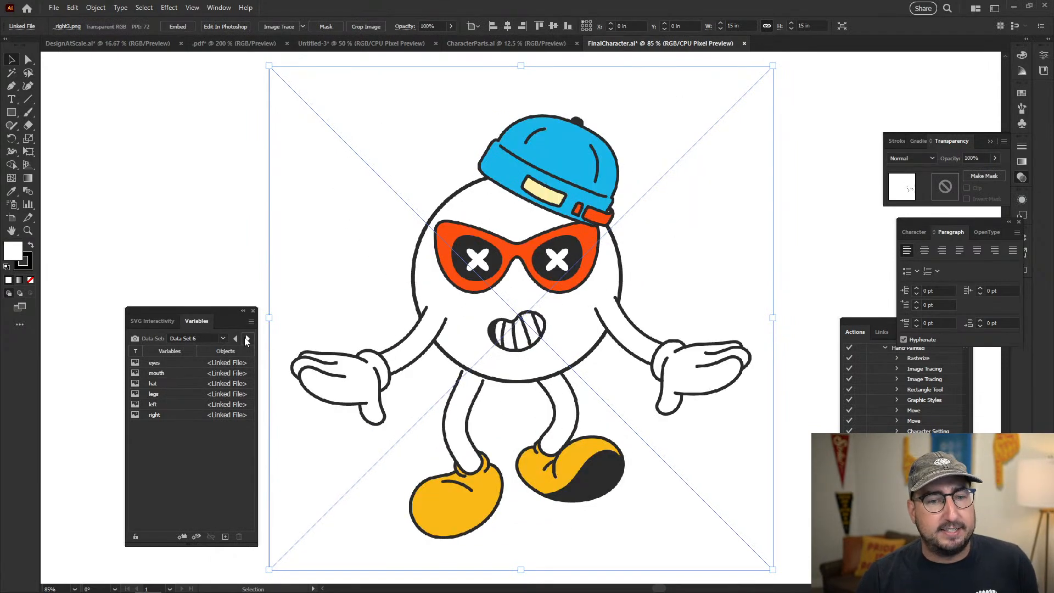
left_click(246, 340)
left_click(247, 339)
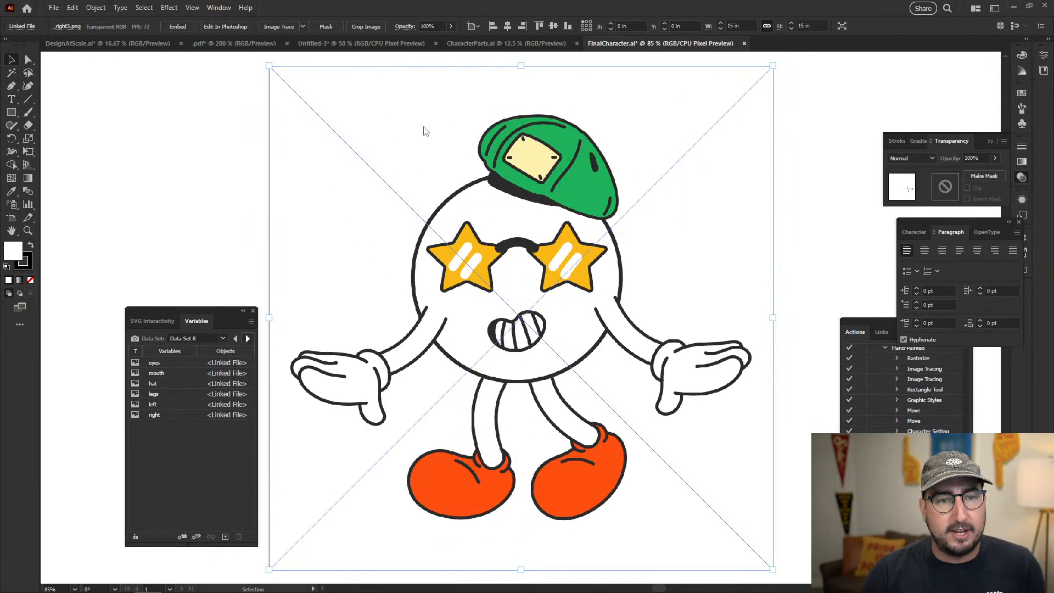
left_click(475, 44)
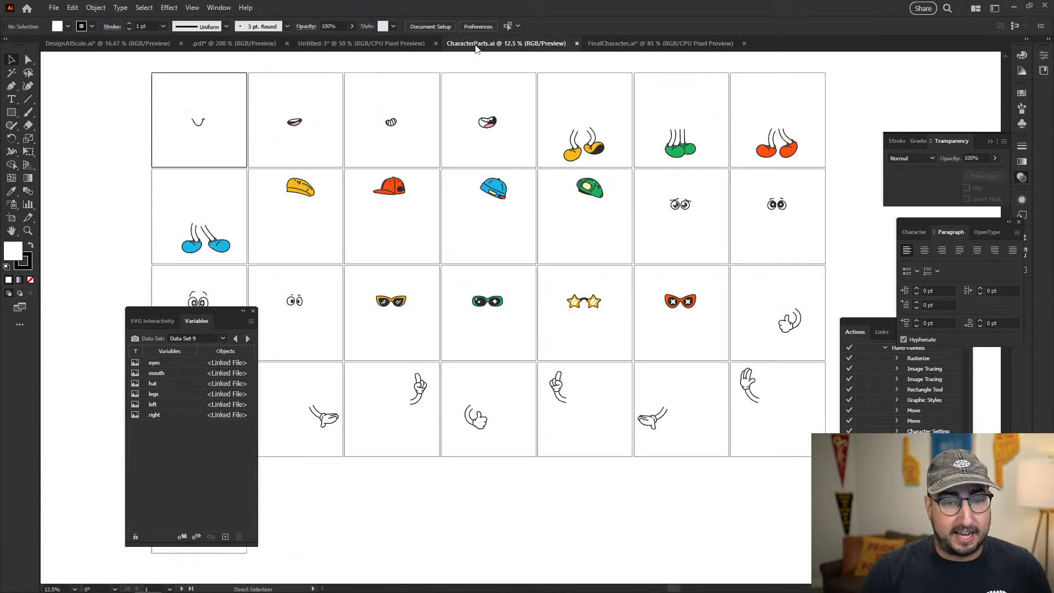